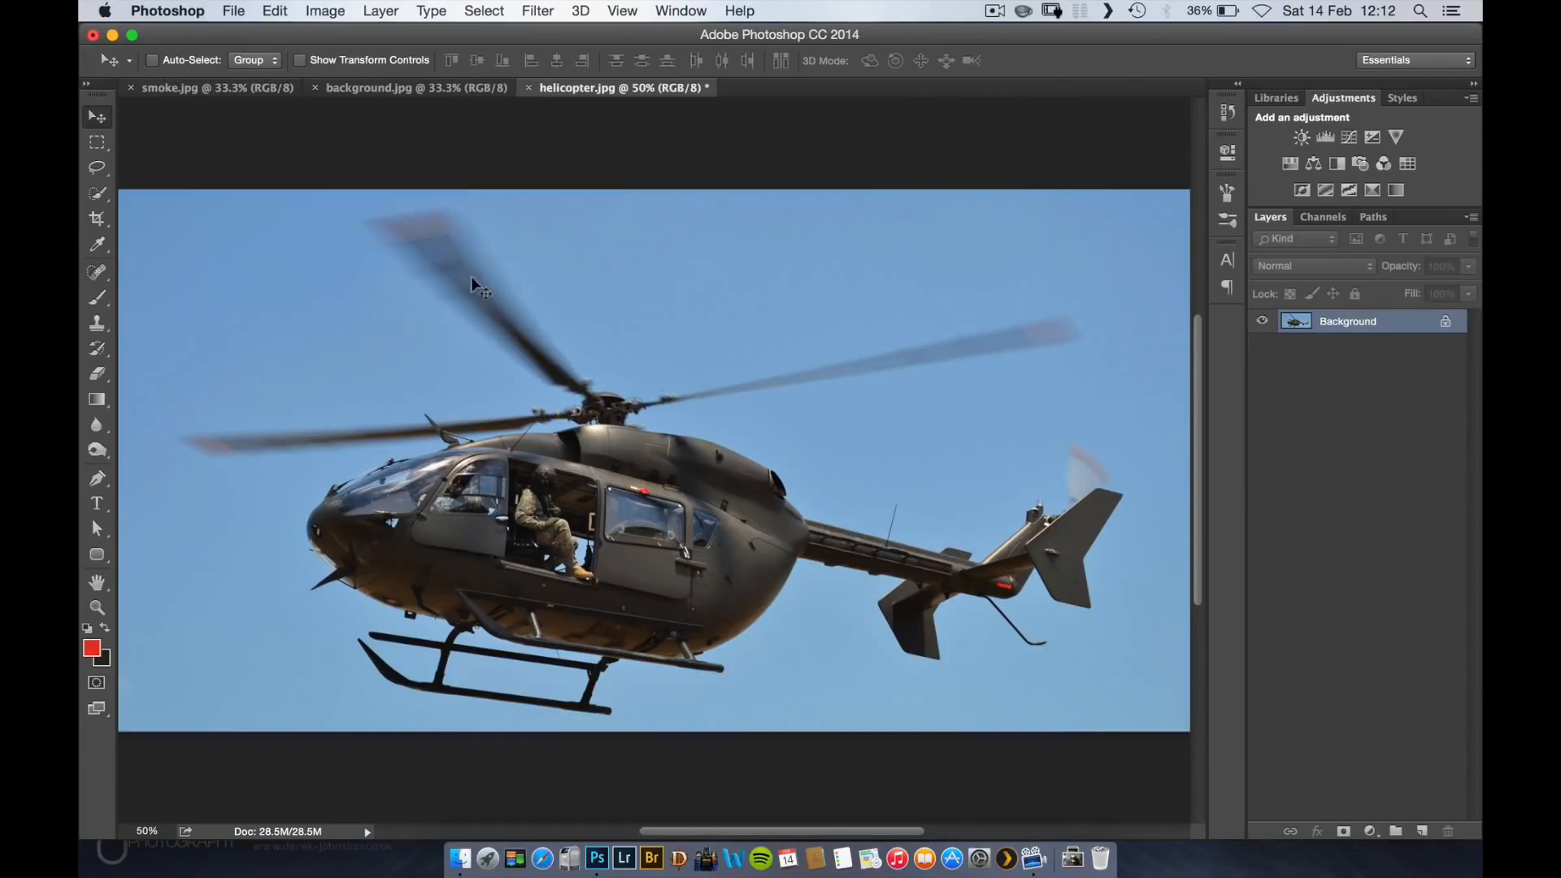
# - Look over the smoke and background source images, check the helicopter's channels, and return to the helicopter image
pyautogui.click(273, 90)
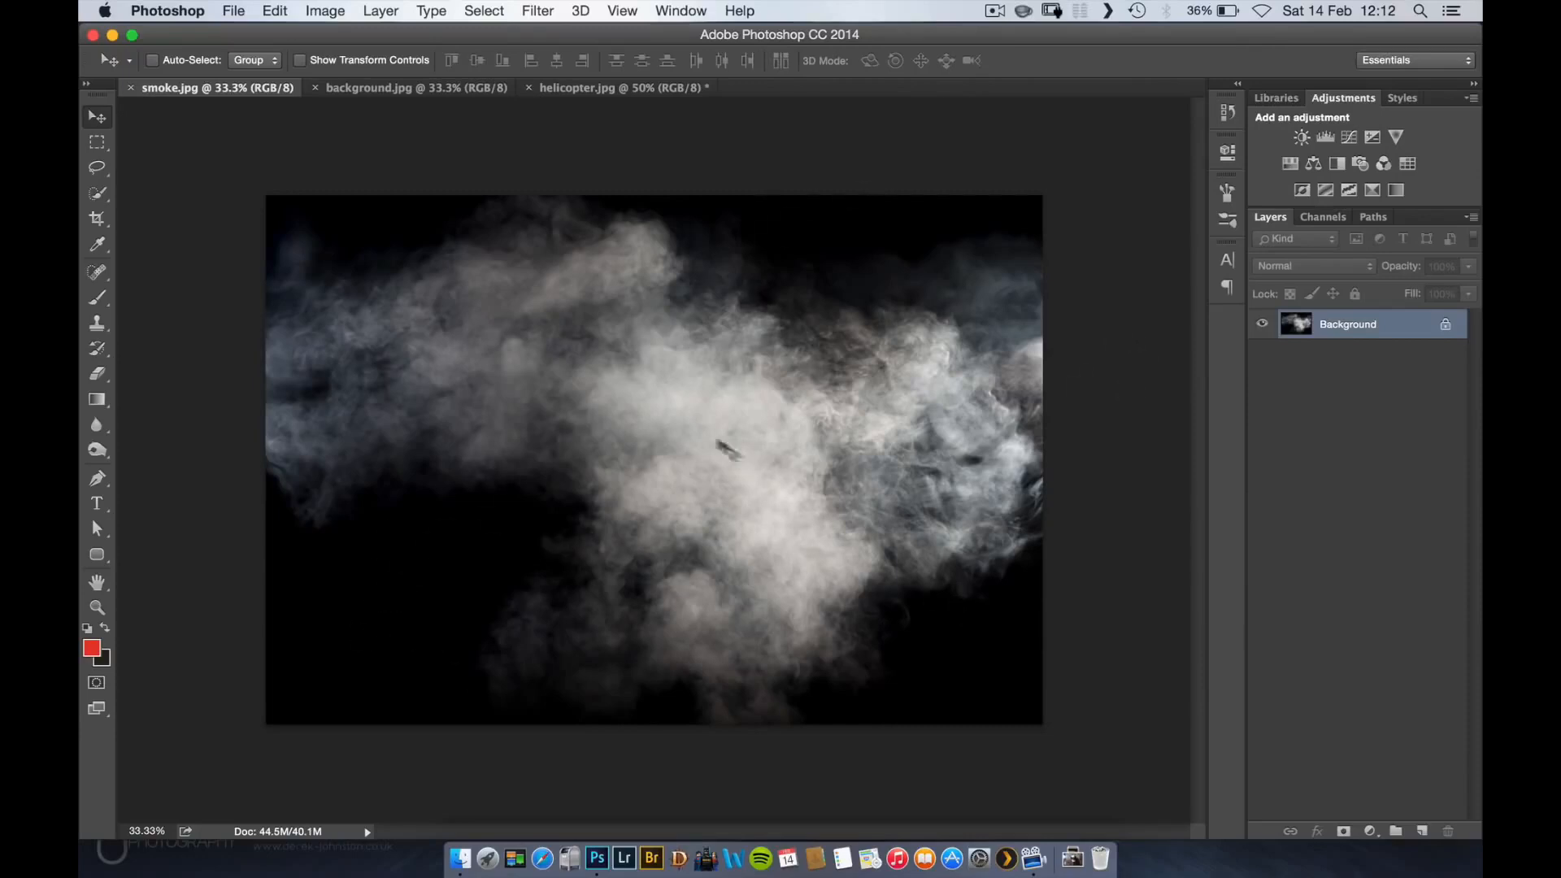
pyautogui.click(603, 90)
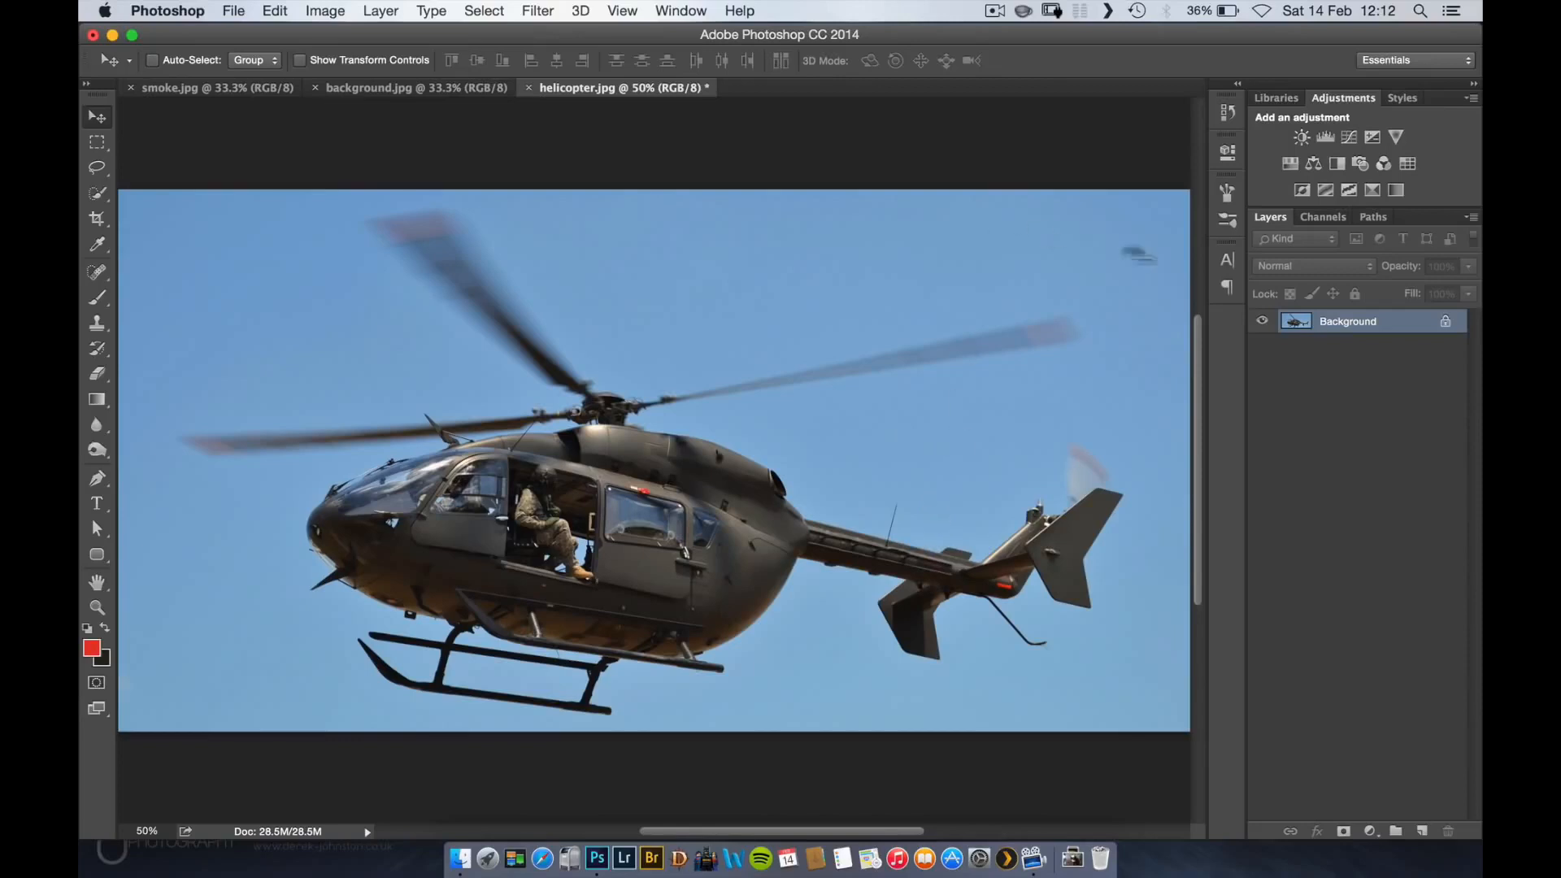
pyautogui.click(1314, 219)
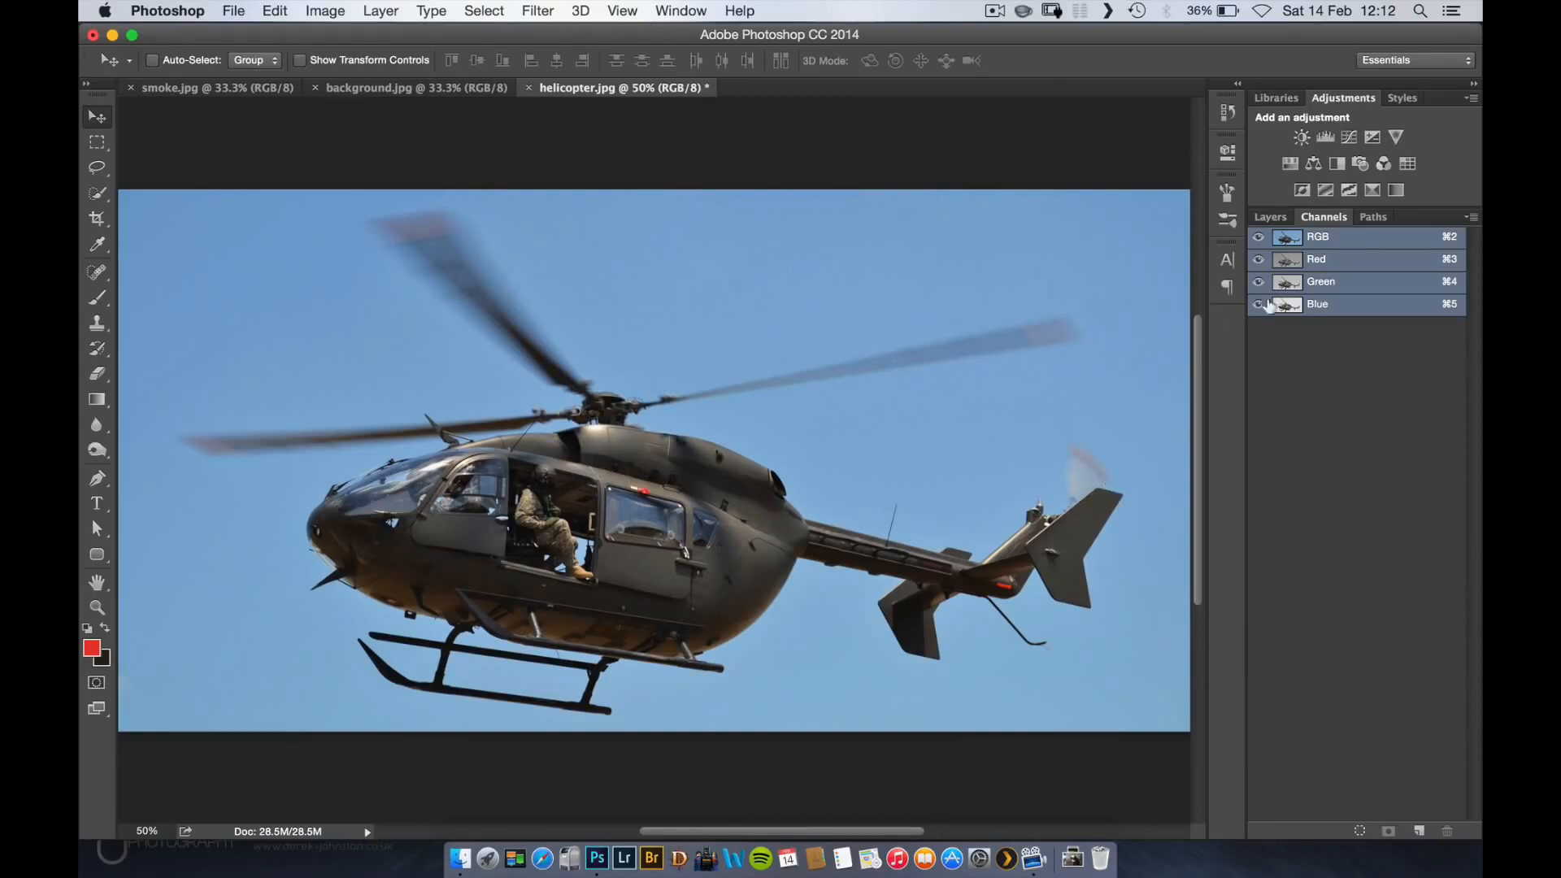
pyautogui.click(398, 91)
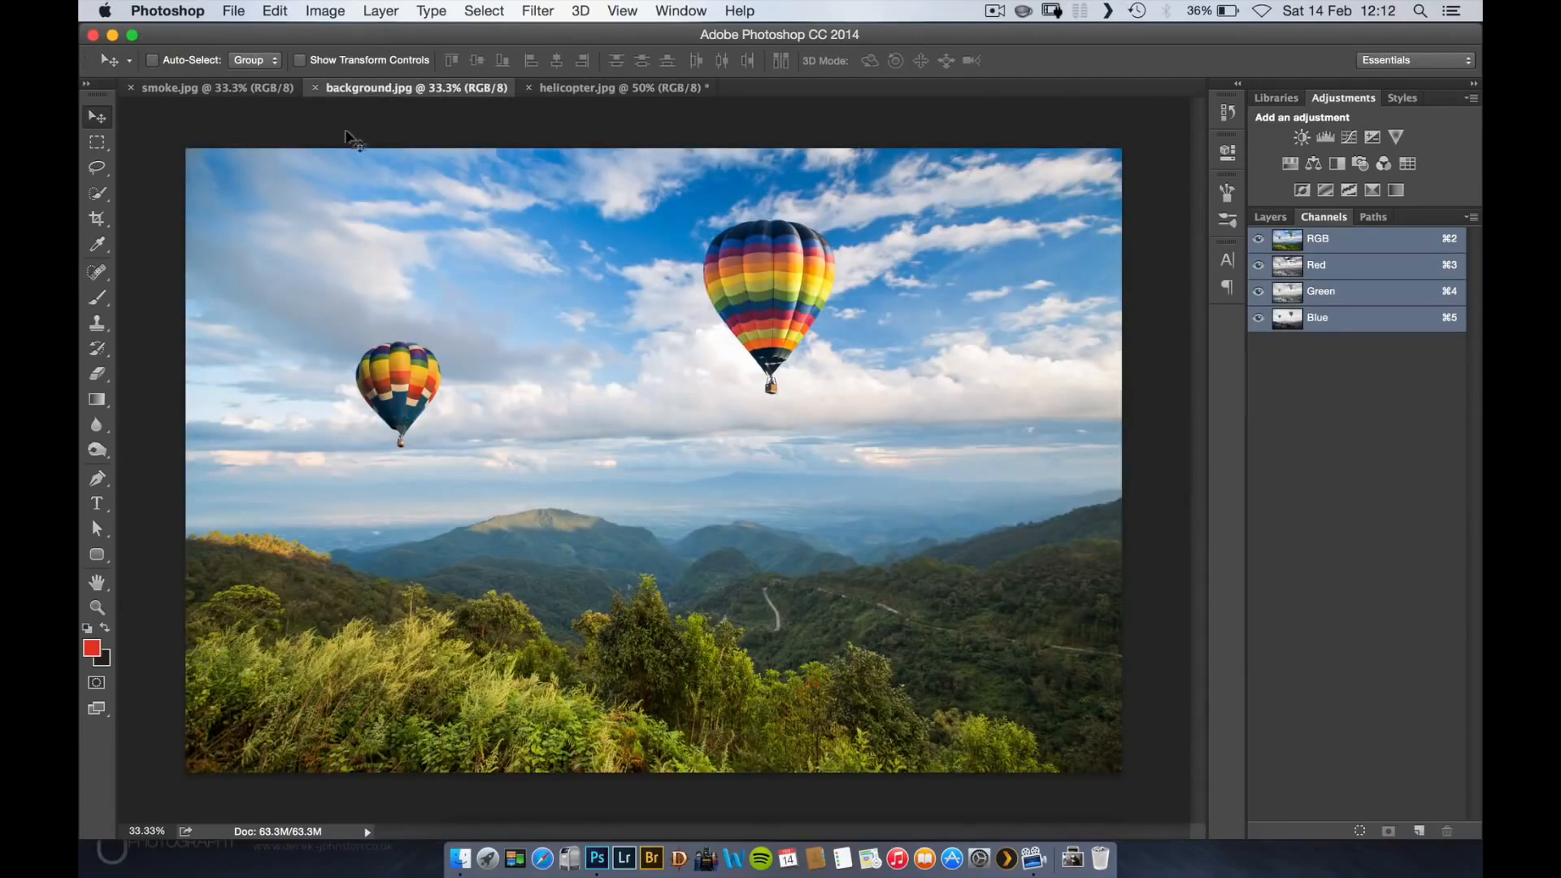
pyautogui.click(244, 90)
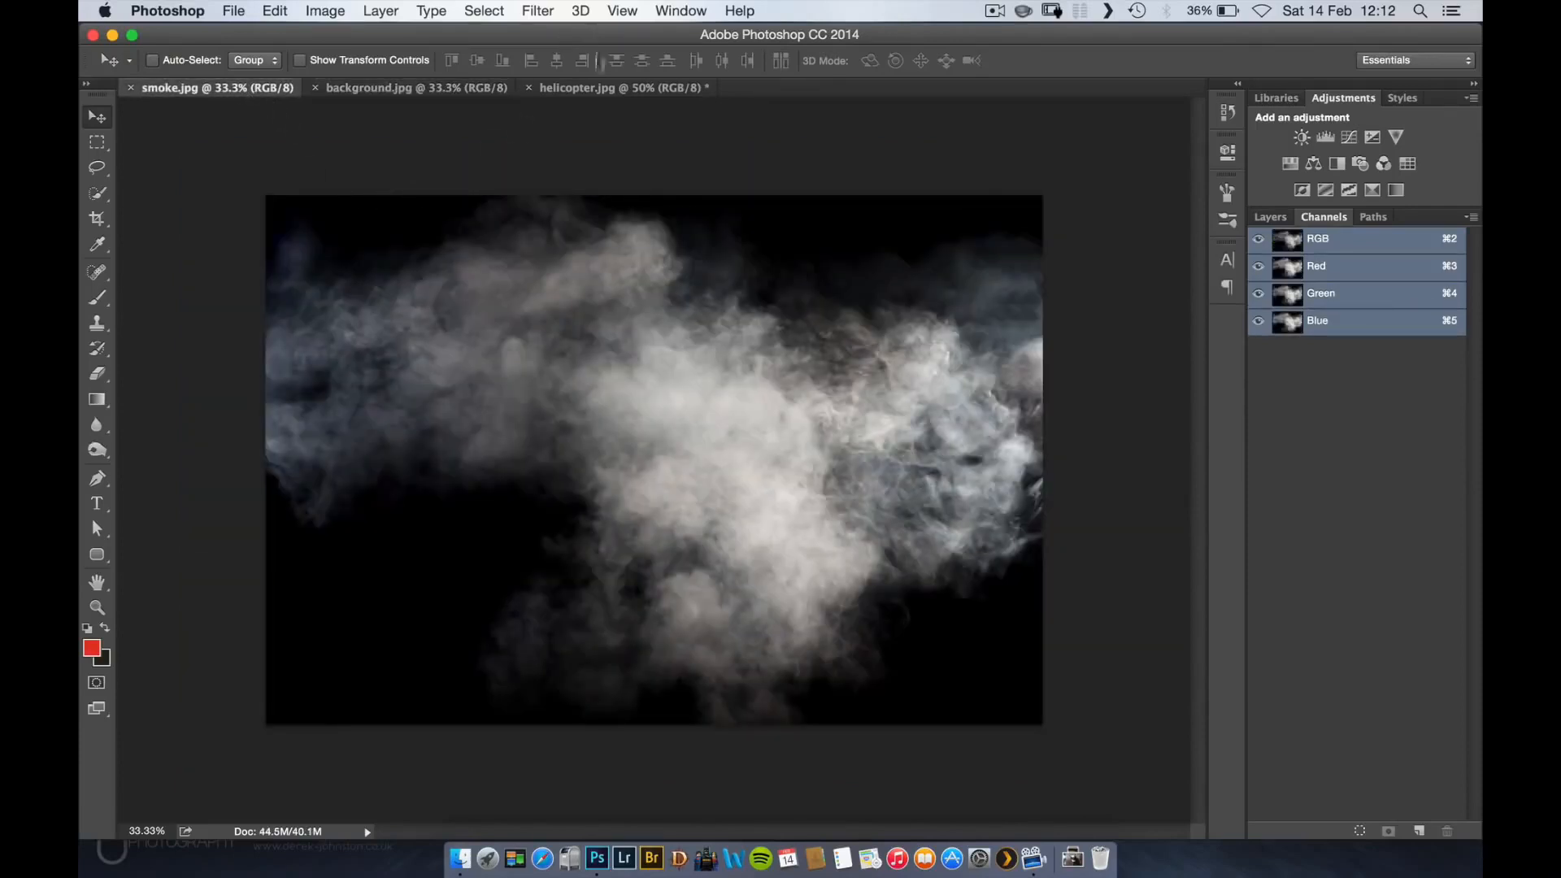
pyautogui.click(614, 89)
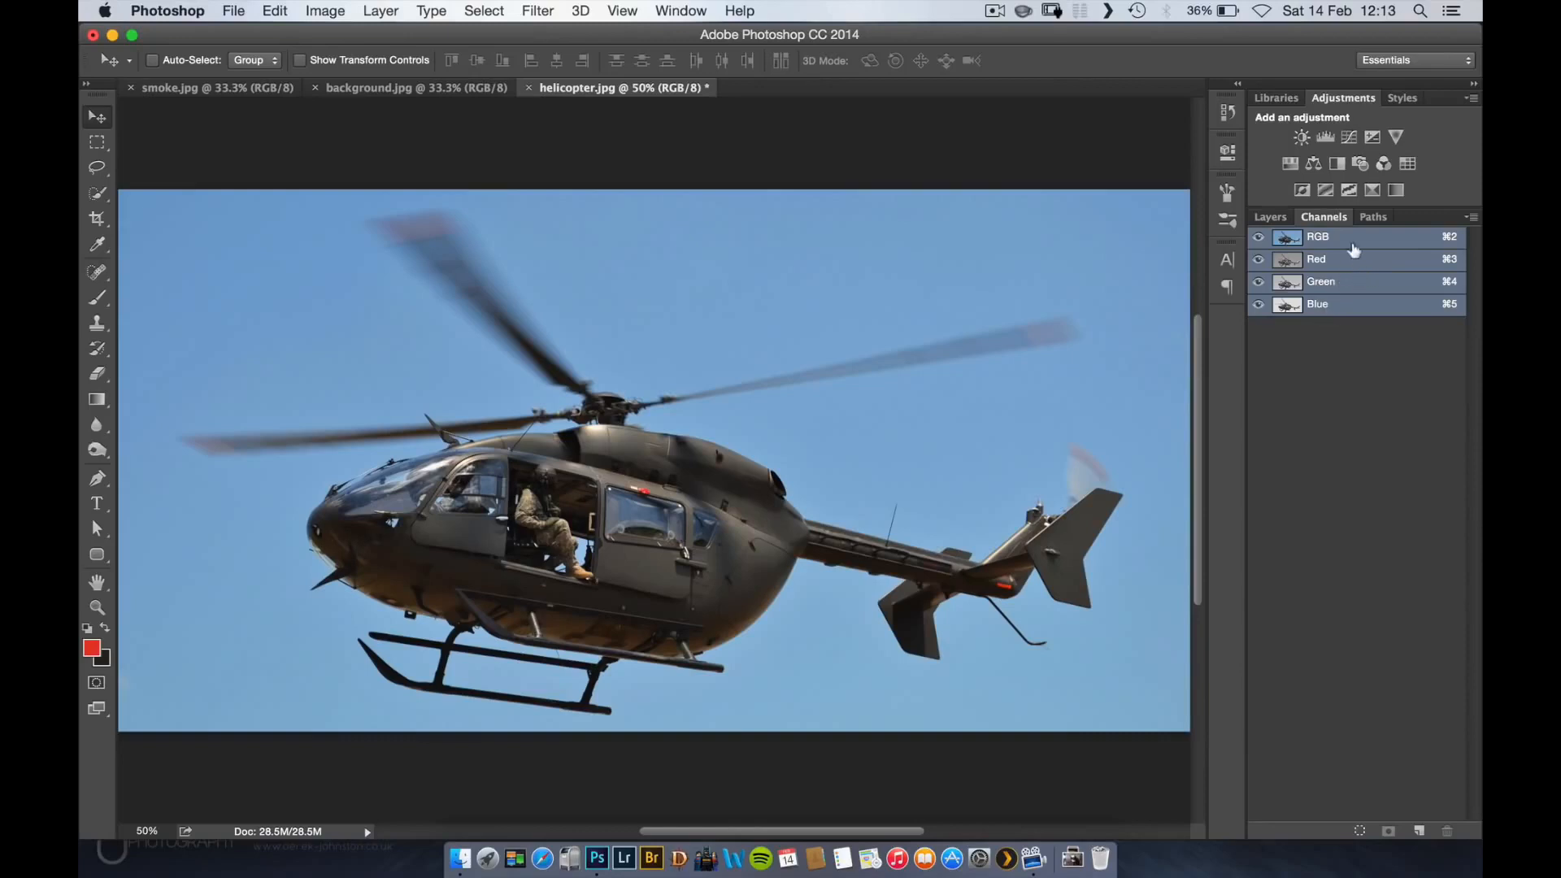
pyautogui.click(1270, 217)
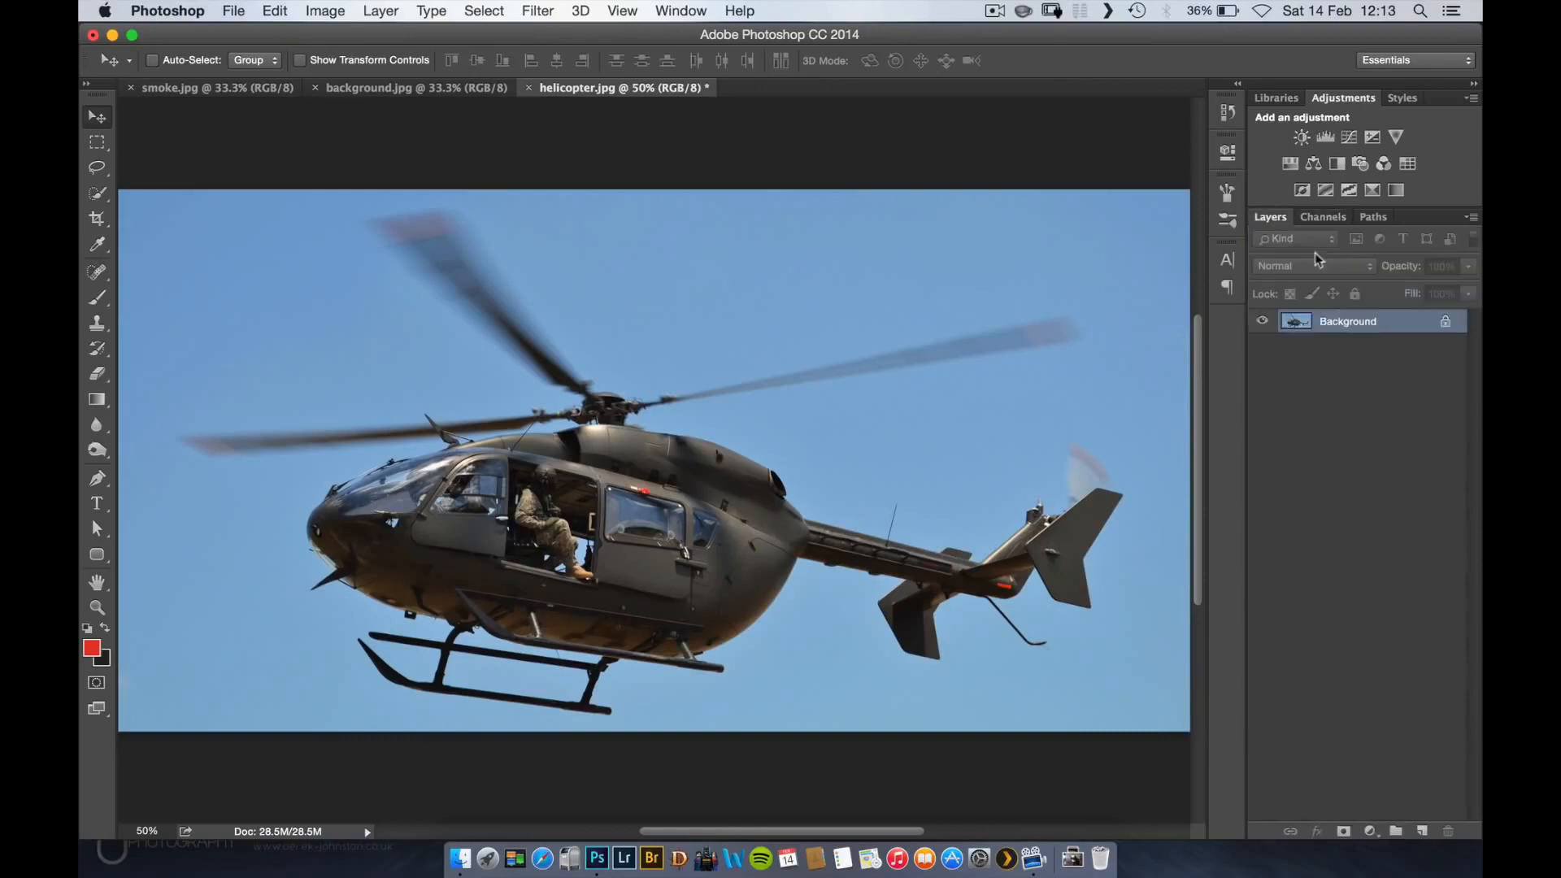
pyautogui.click(699, 10)
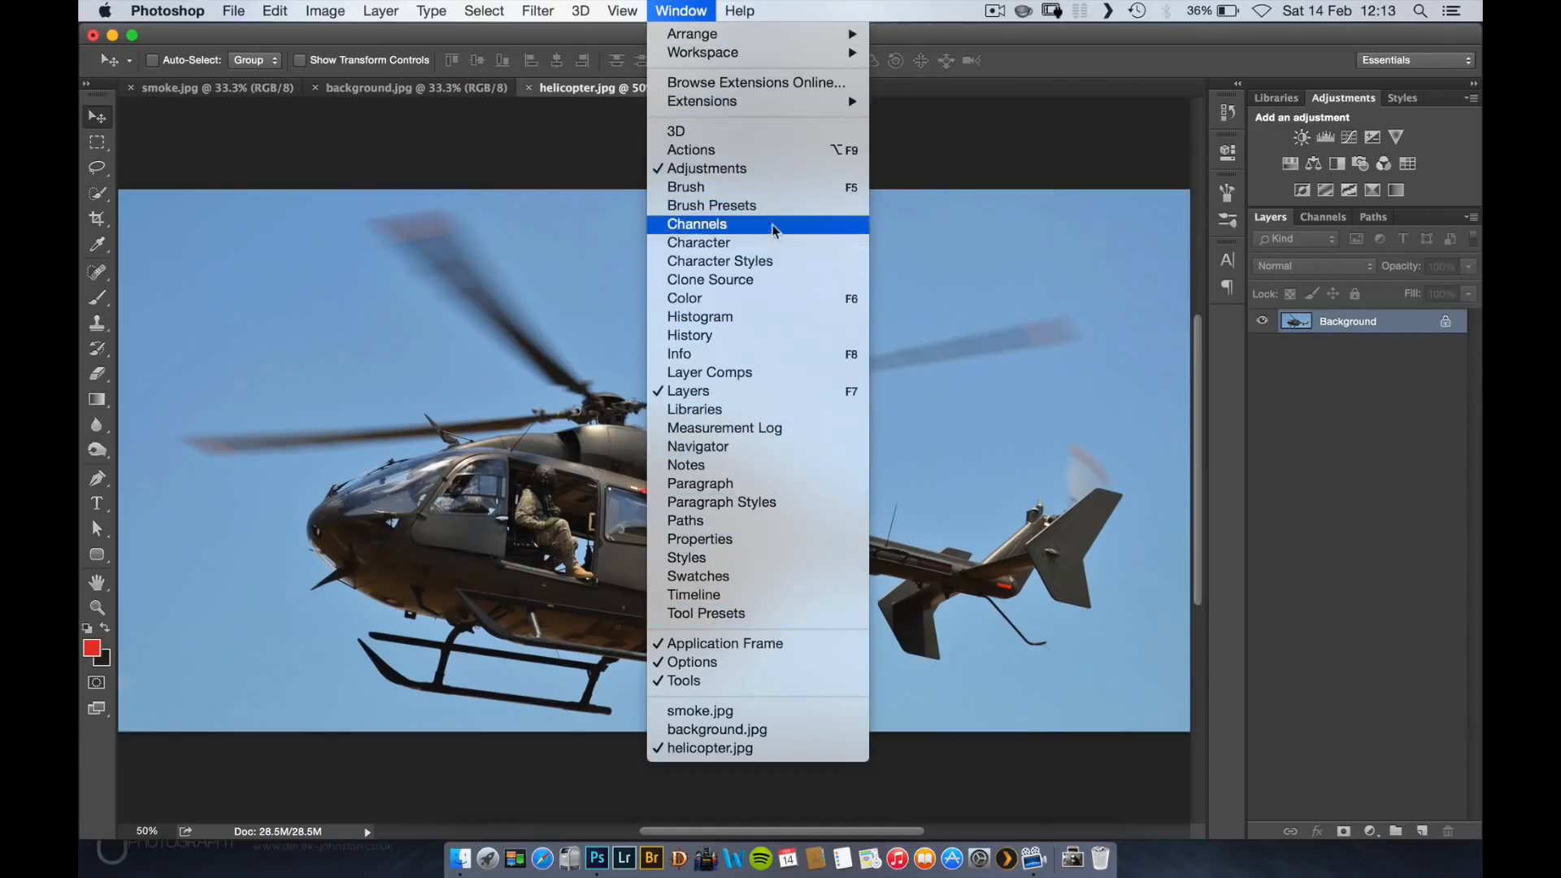
pyautogui.click(1309, 397)
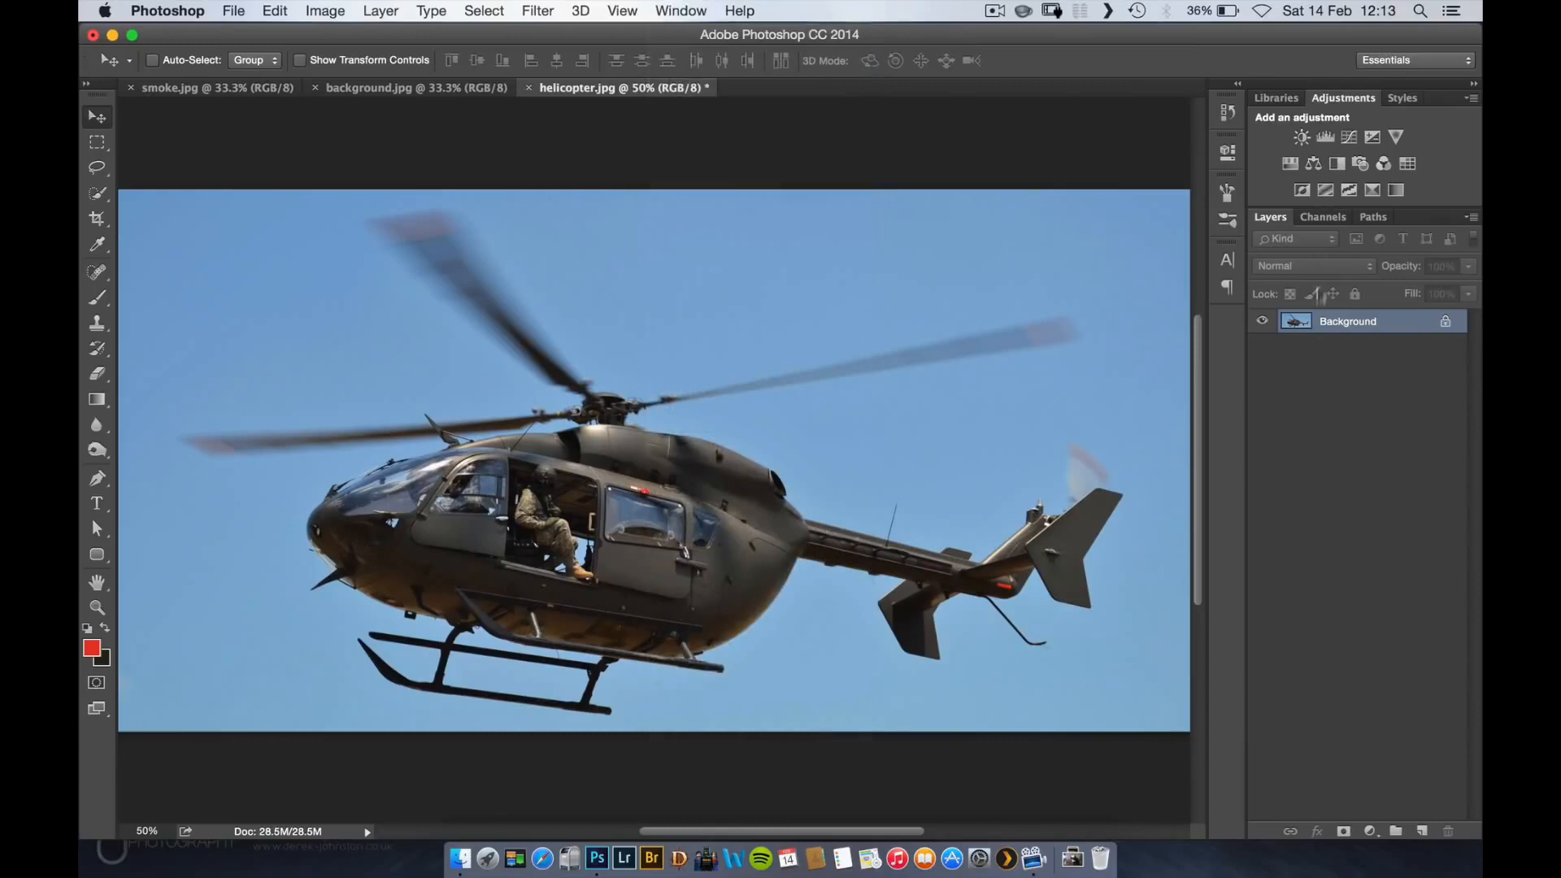
# - Compare the helicopter image's Red, Green and Blue channels individually, and duplicate the Blue channel
pyautogui.click(1324, 217)
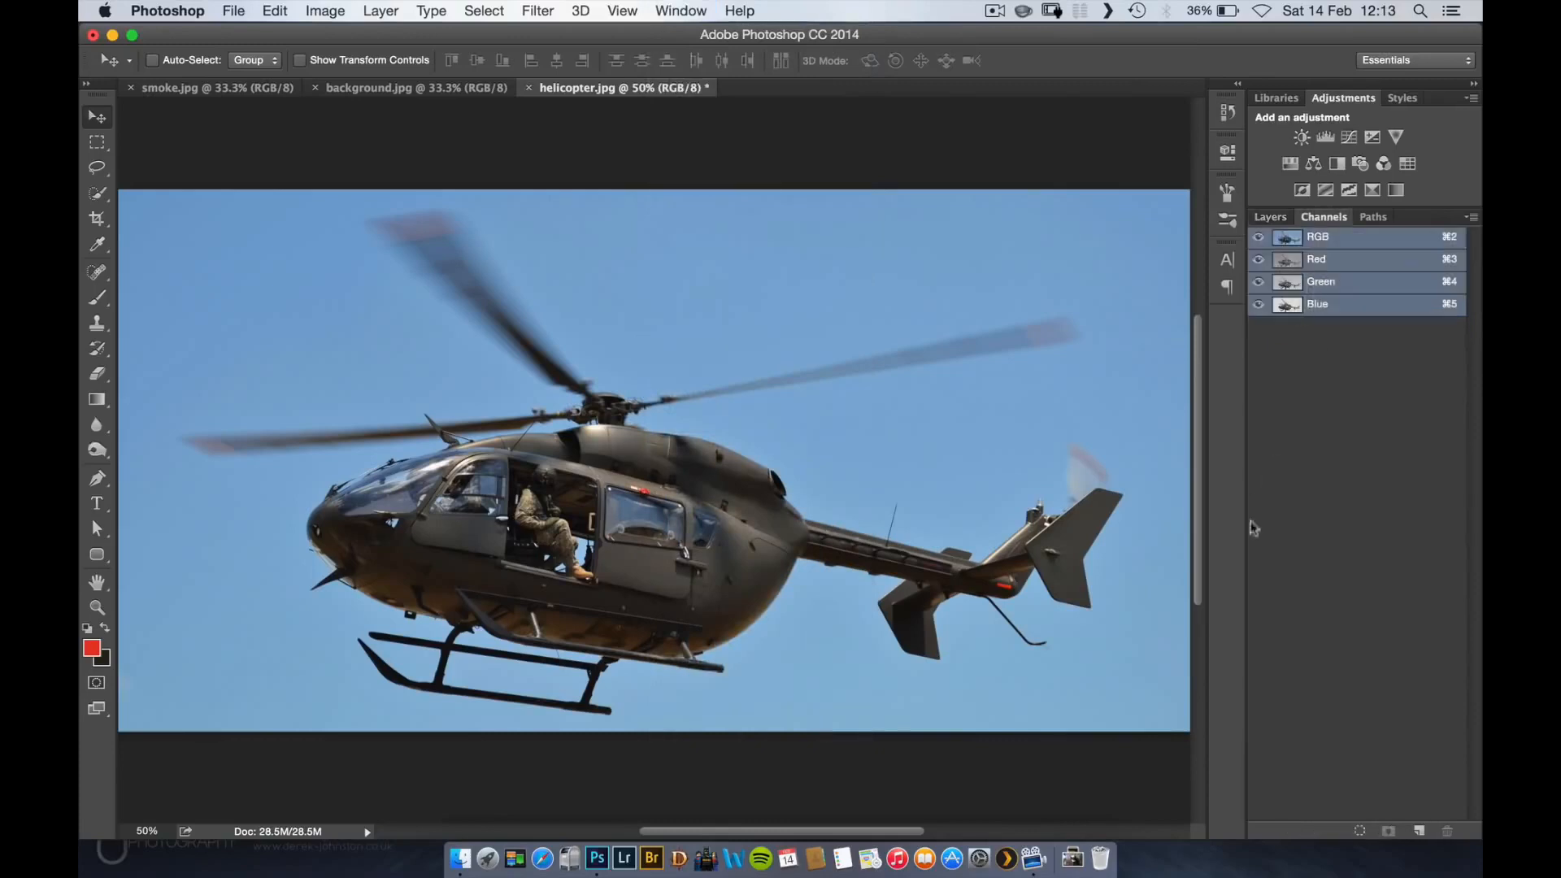
pyautogui.click(1367, 261)
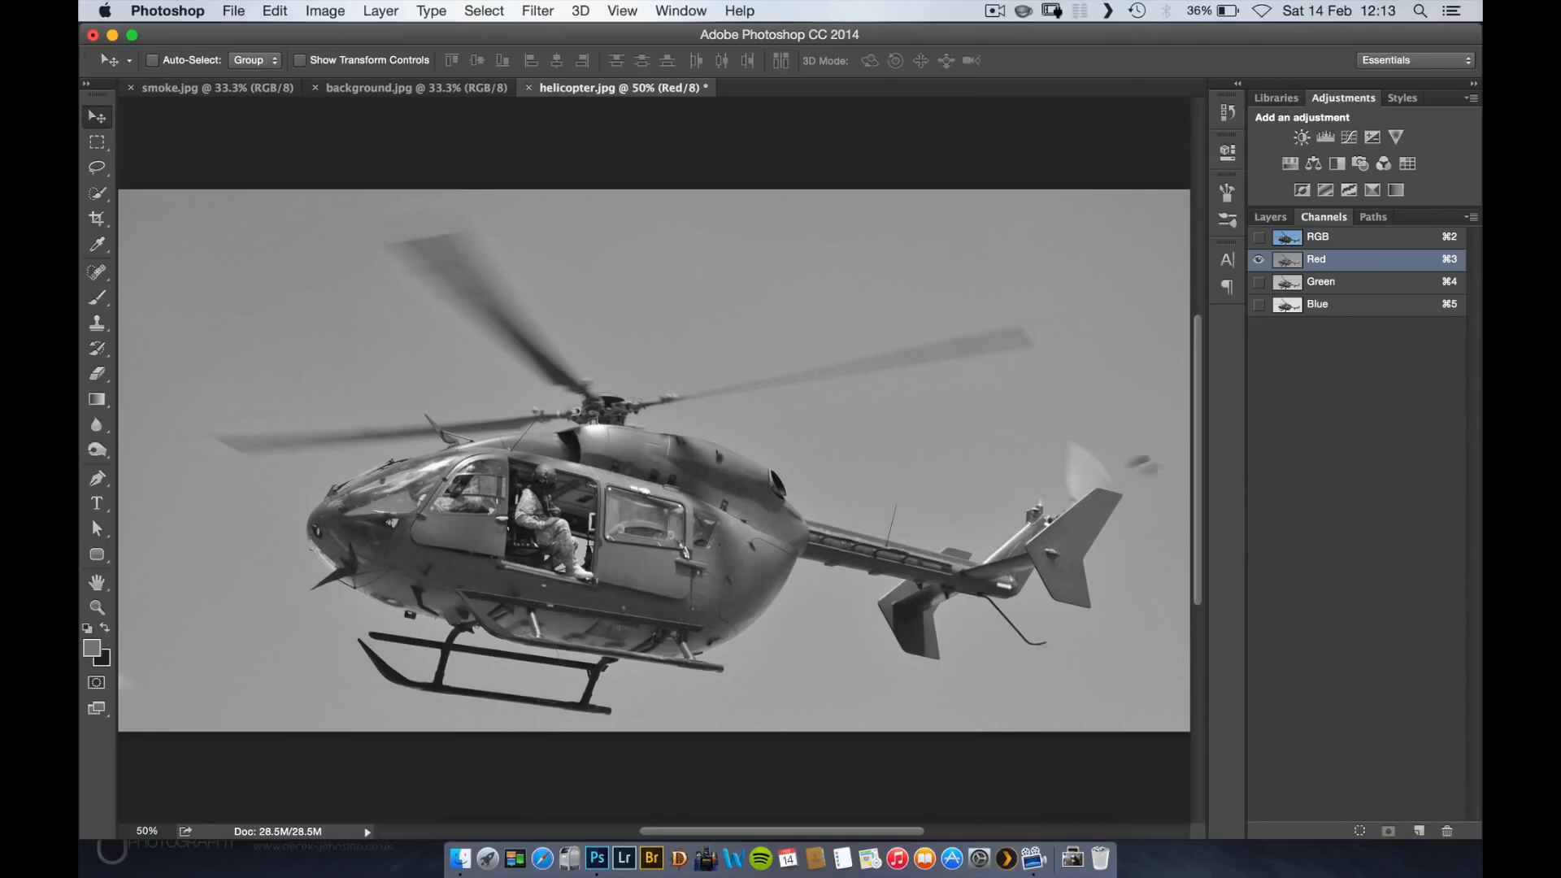
pyautogui.click(1338, 282)
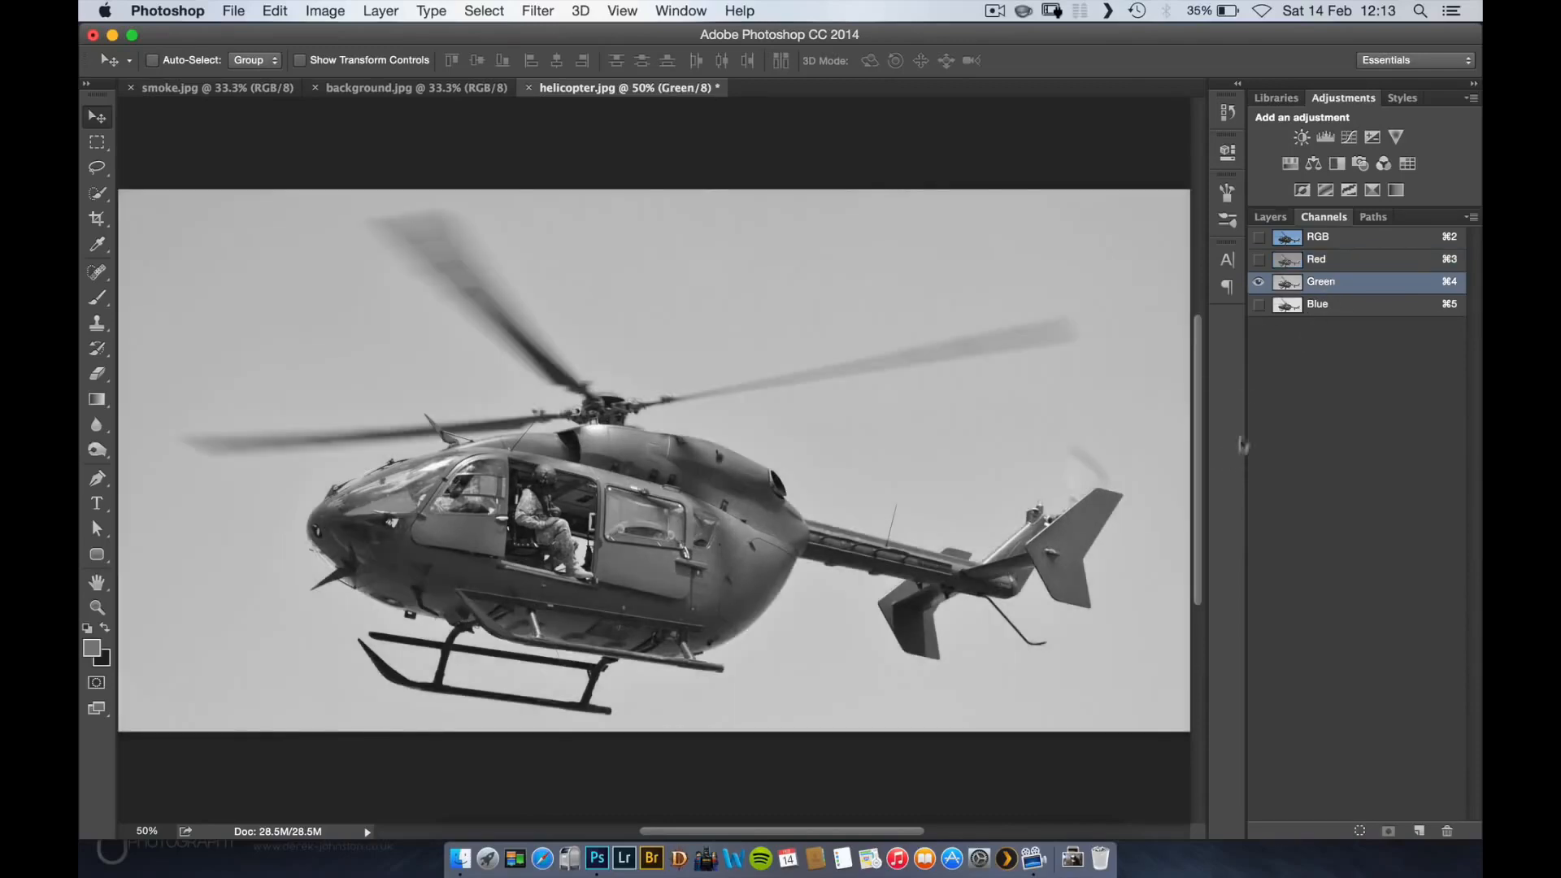
pyautogui.click(1351, 306)
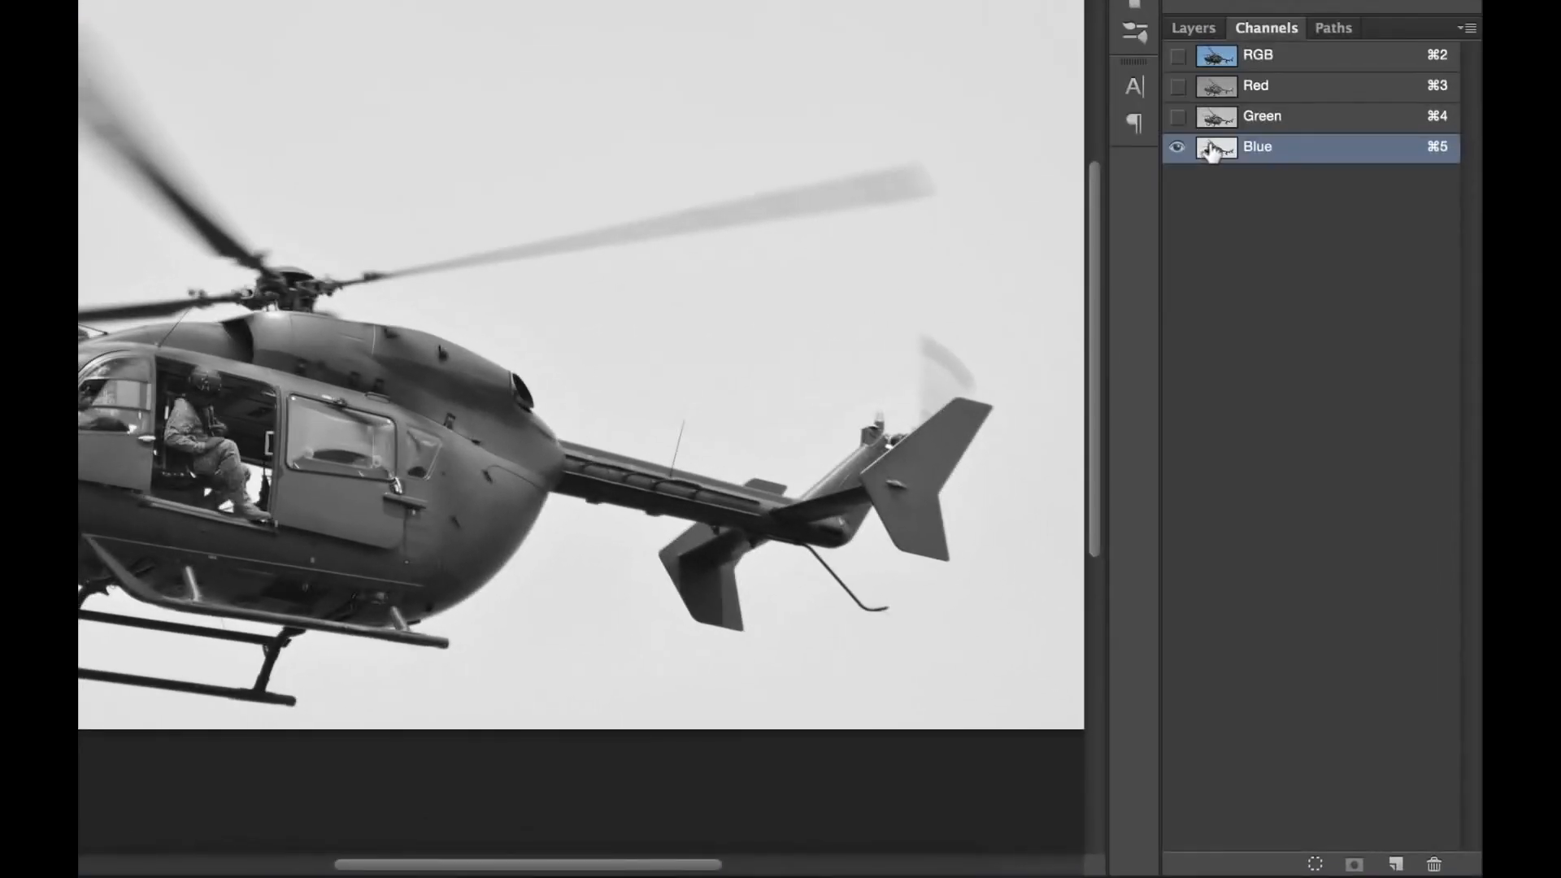
pyautogui.moveTo(1211, 152); pyautogui.dragTo(1390, 862)
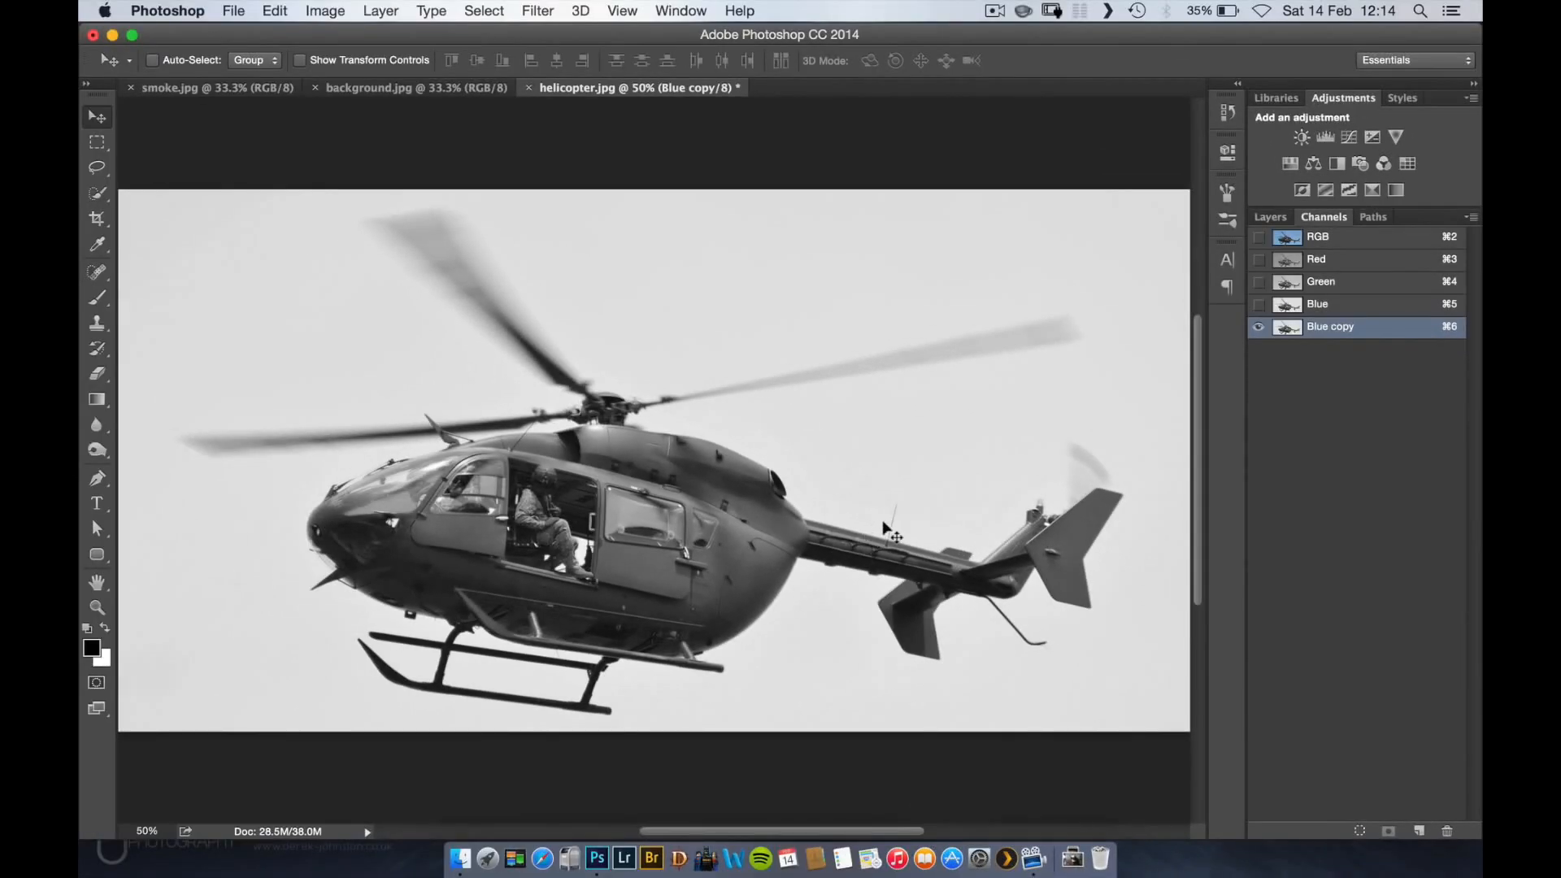
# - Start a Levels adjustment on the duplicated blue channel and set its white point by sampling the sky beside the rotor hub
pyautogui.press('super+l')
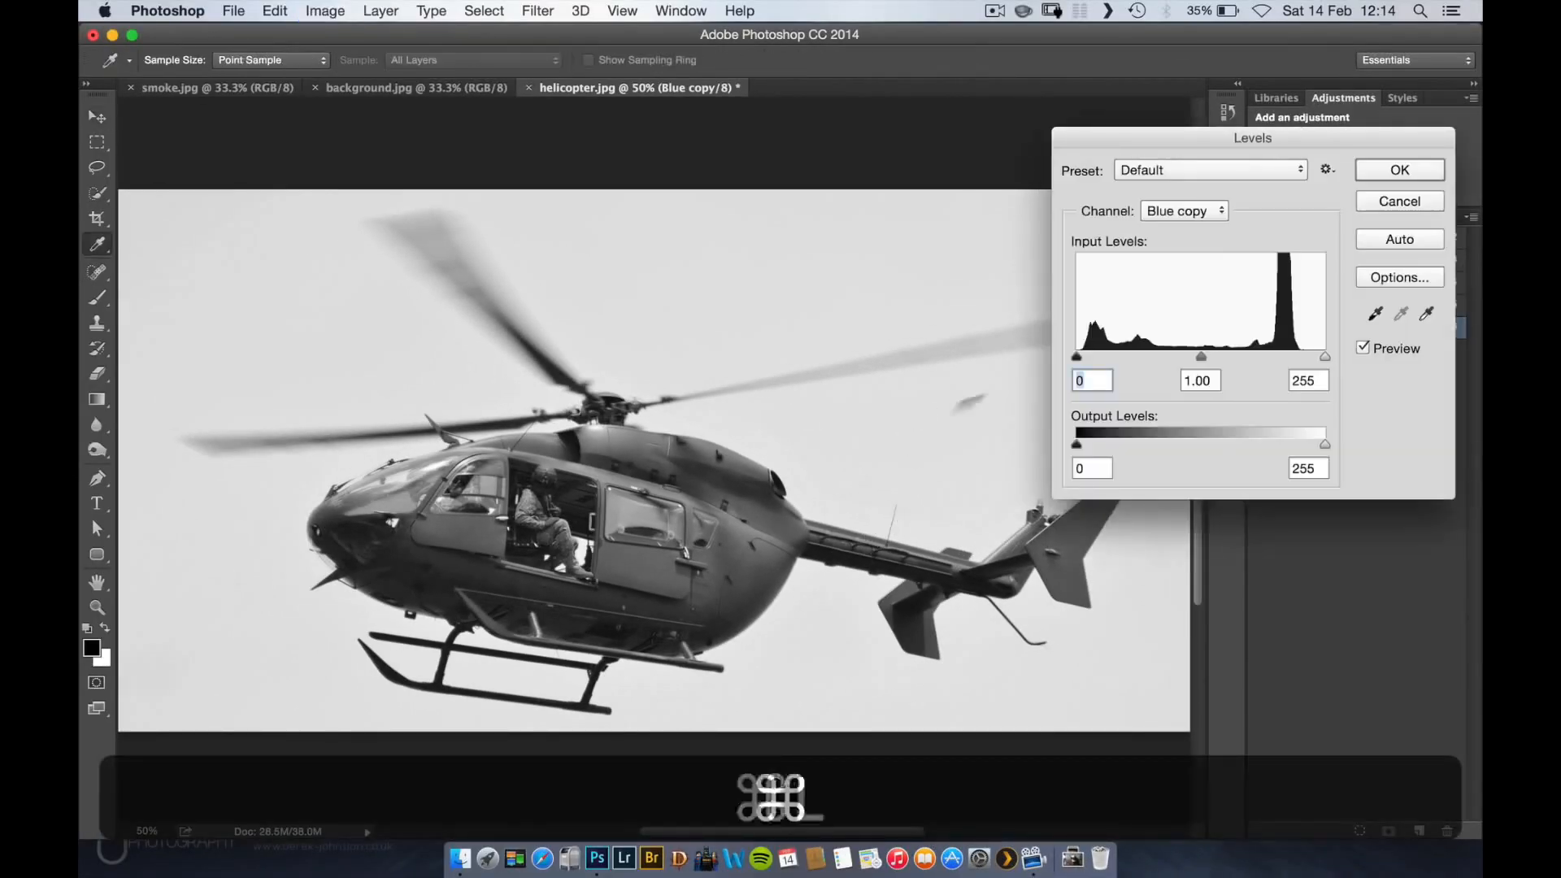
pyautogui.click(1426, 314)
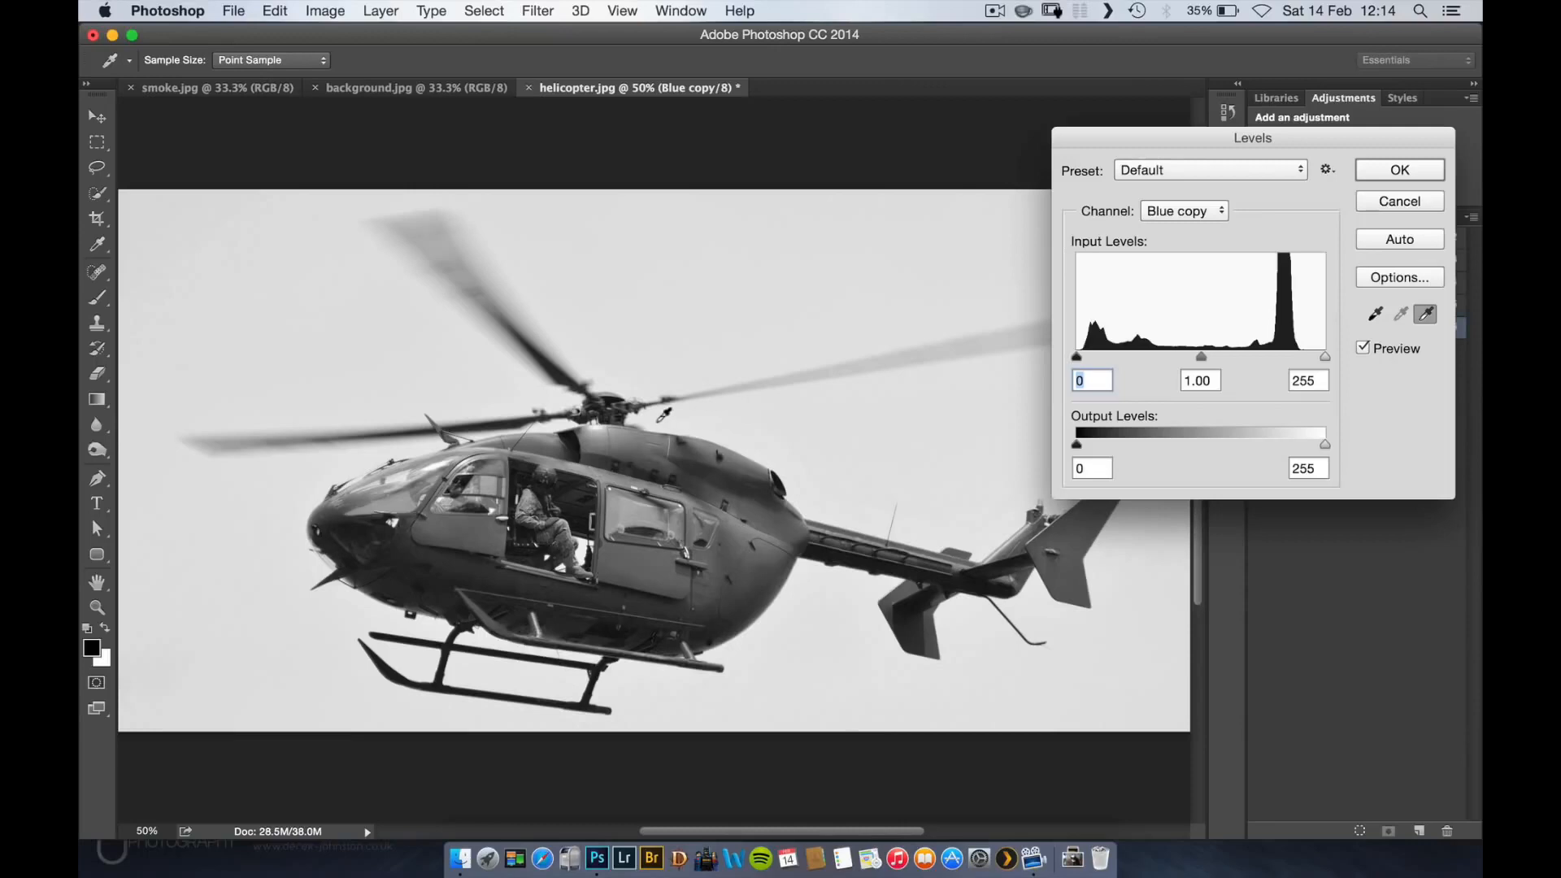
pyautogui.click(679, 416)
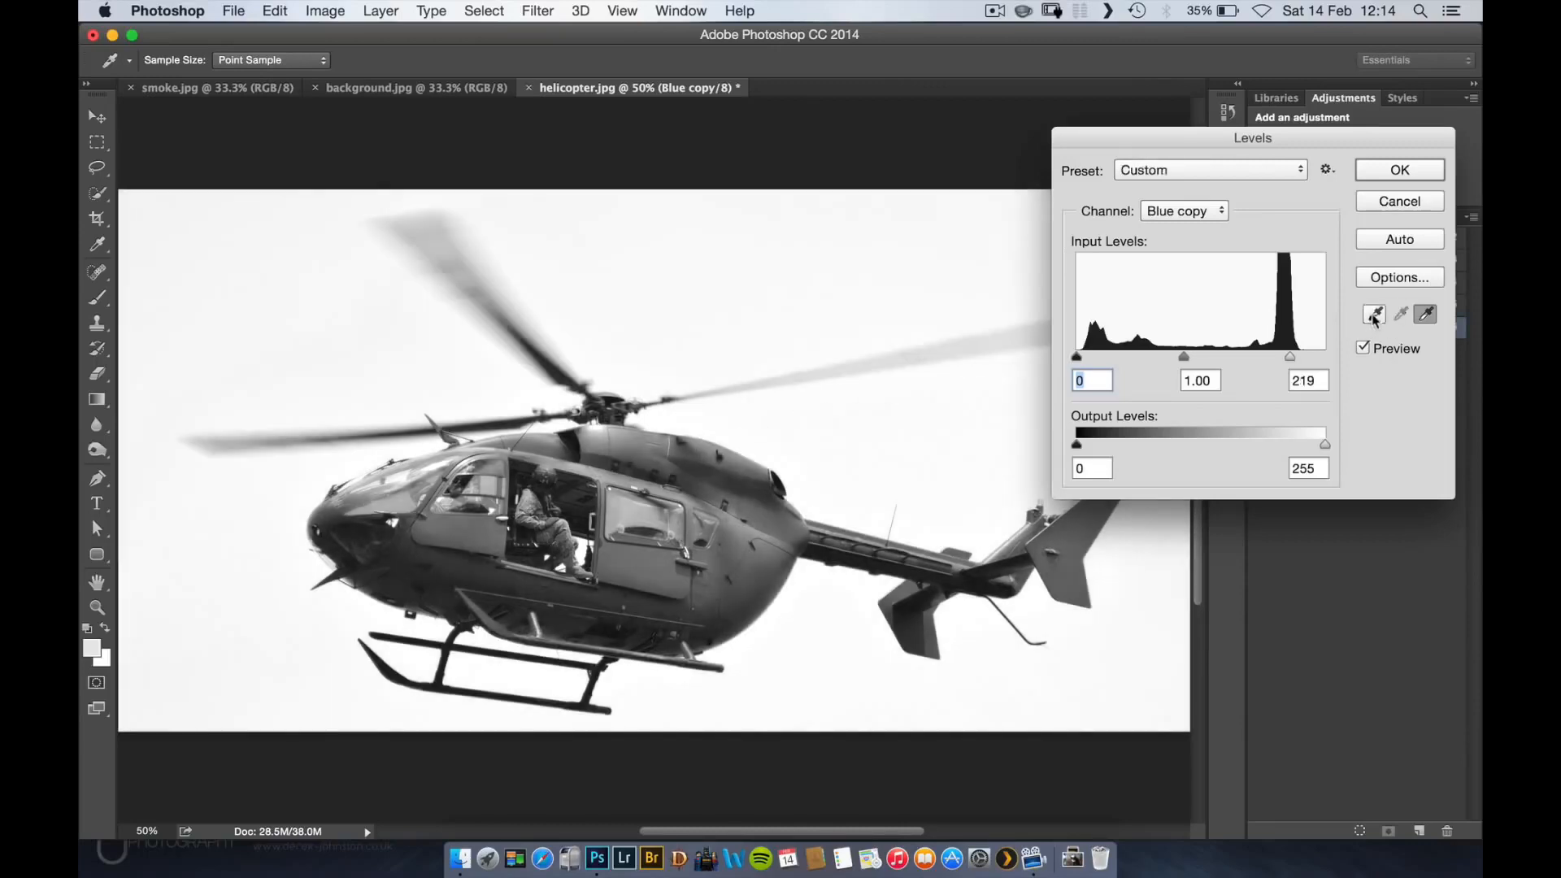
# - Sample the helicopter's body as the Levels black point, and adjust the shadow input level to 87
pyautogui.click(1374, 315)
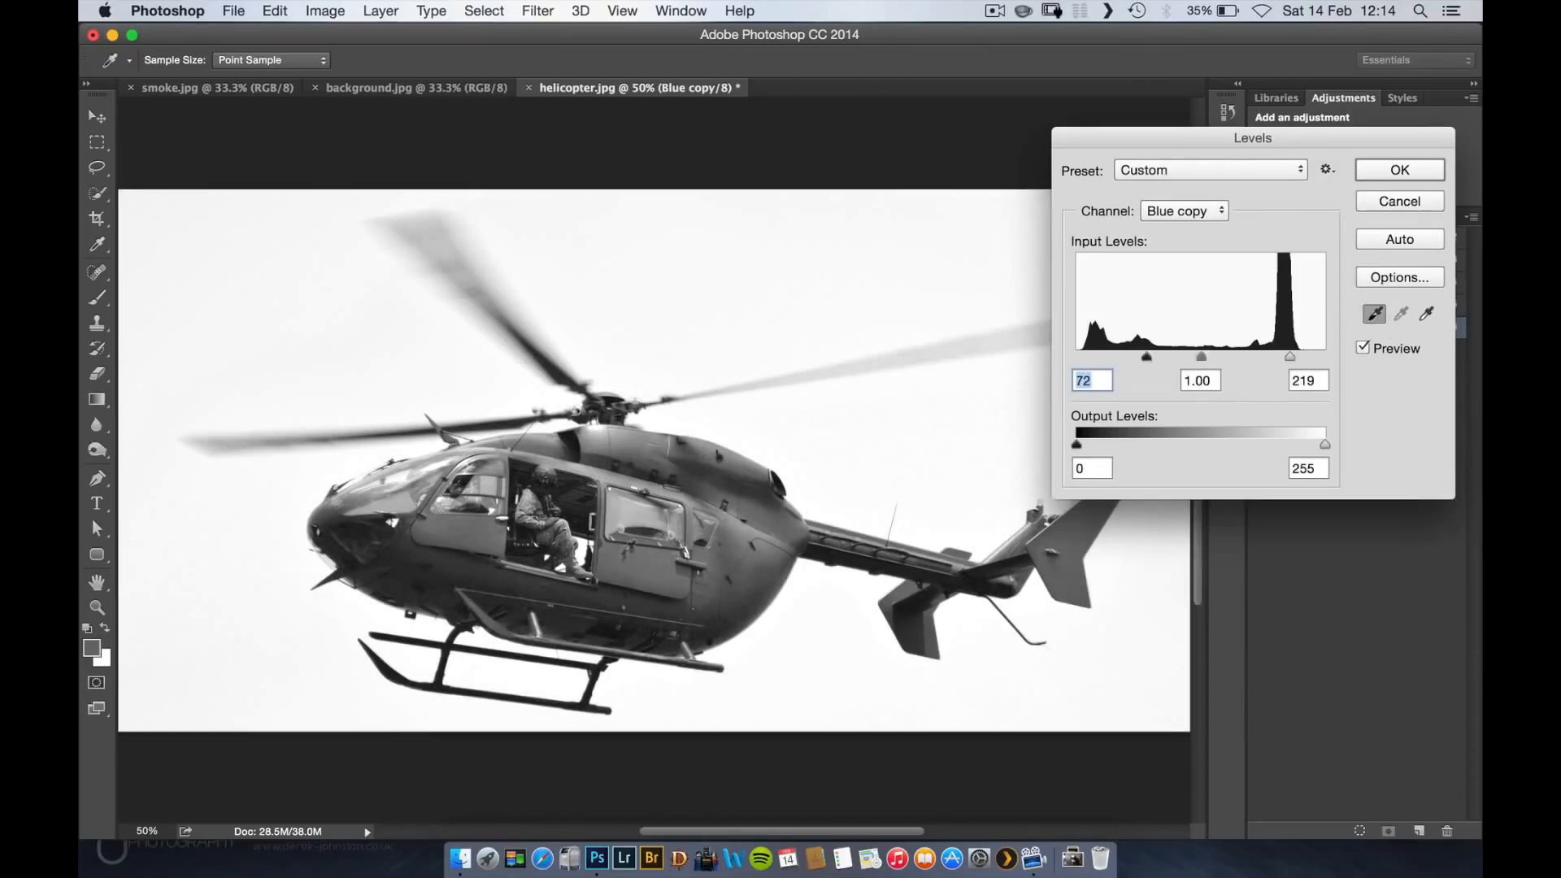
pyautogui.click(635, 590)
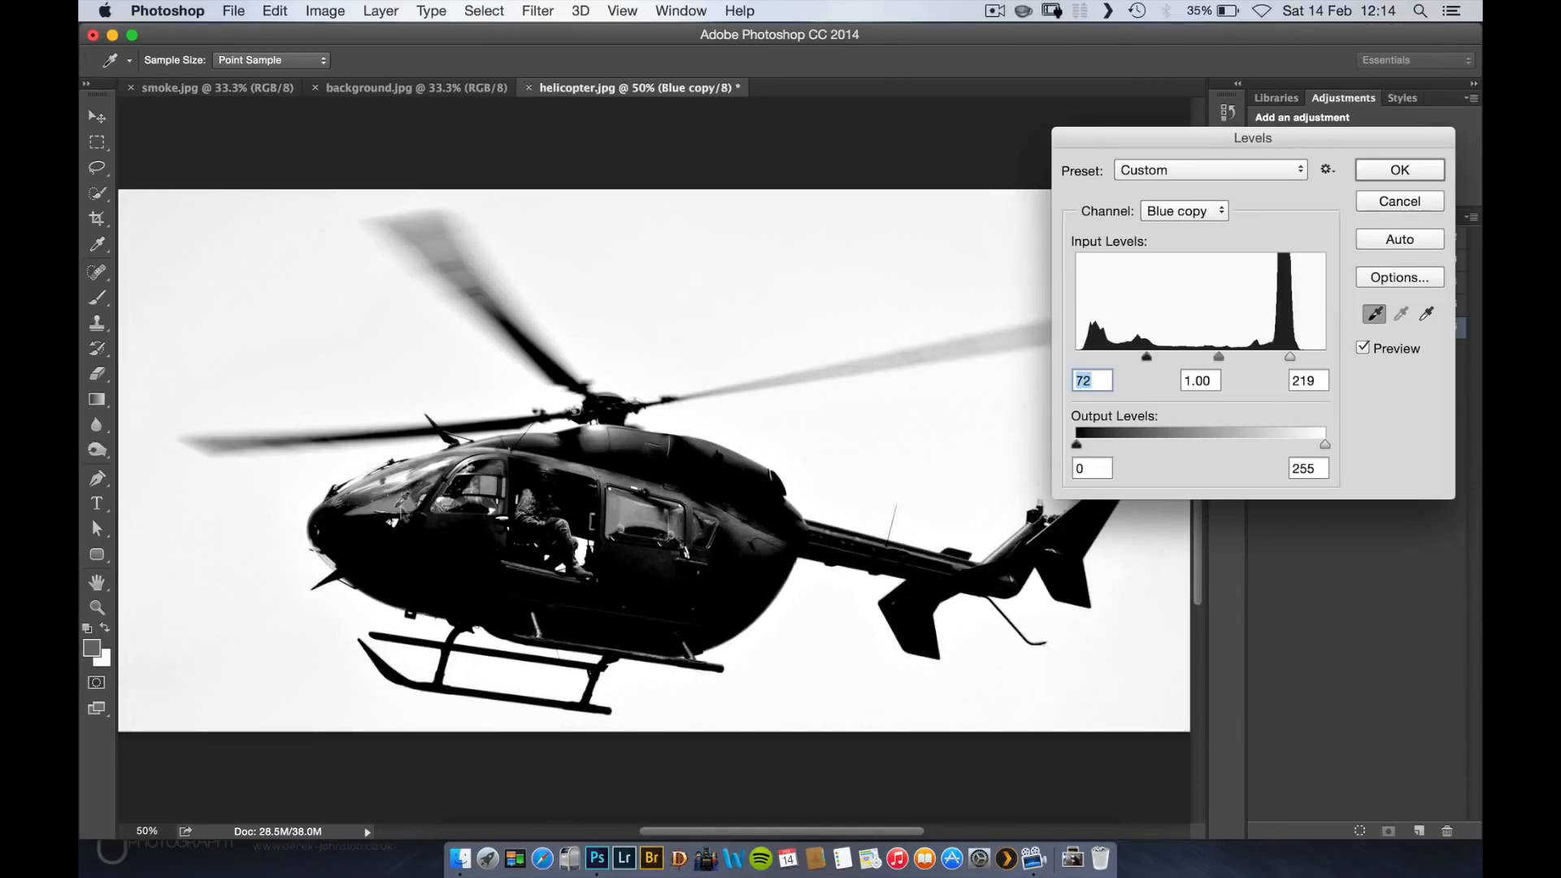
pyautogui.click(410, 564)
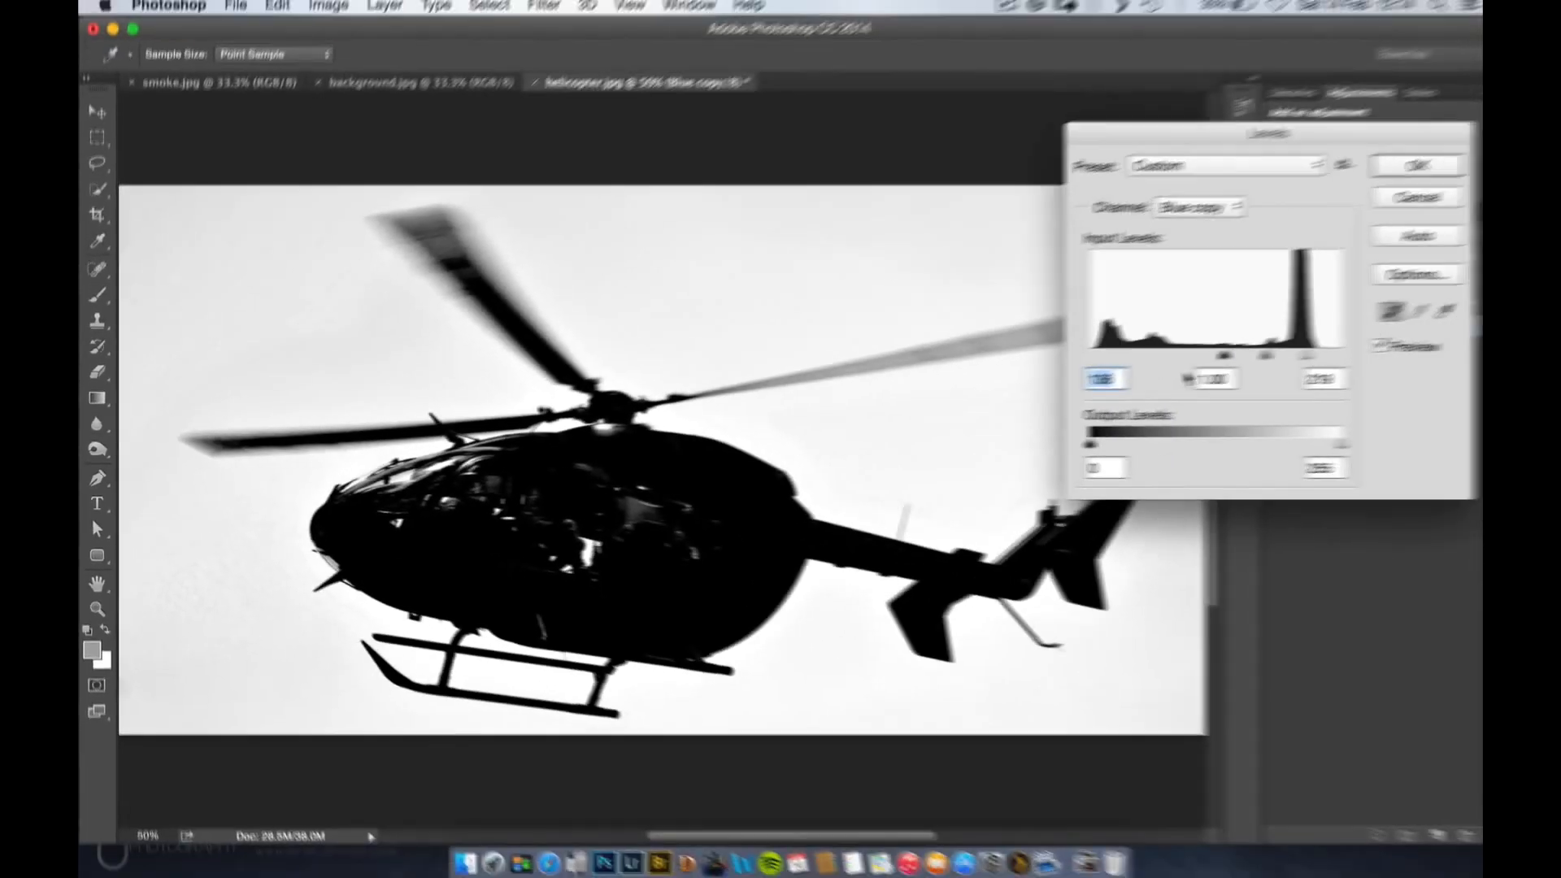
pyautogui.moveTo(1209, 358); pyautogui.dragTo(1163, 366)
# - Resample the Levels white point from the sky between the upper rotor blades and apply the adjustment
pyautogui.click(1425, 314)
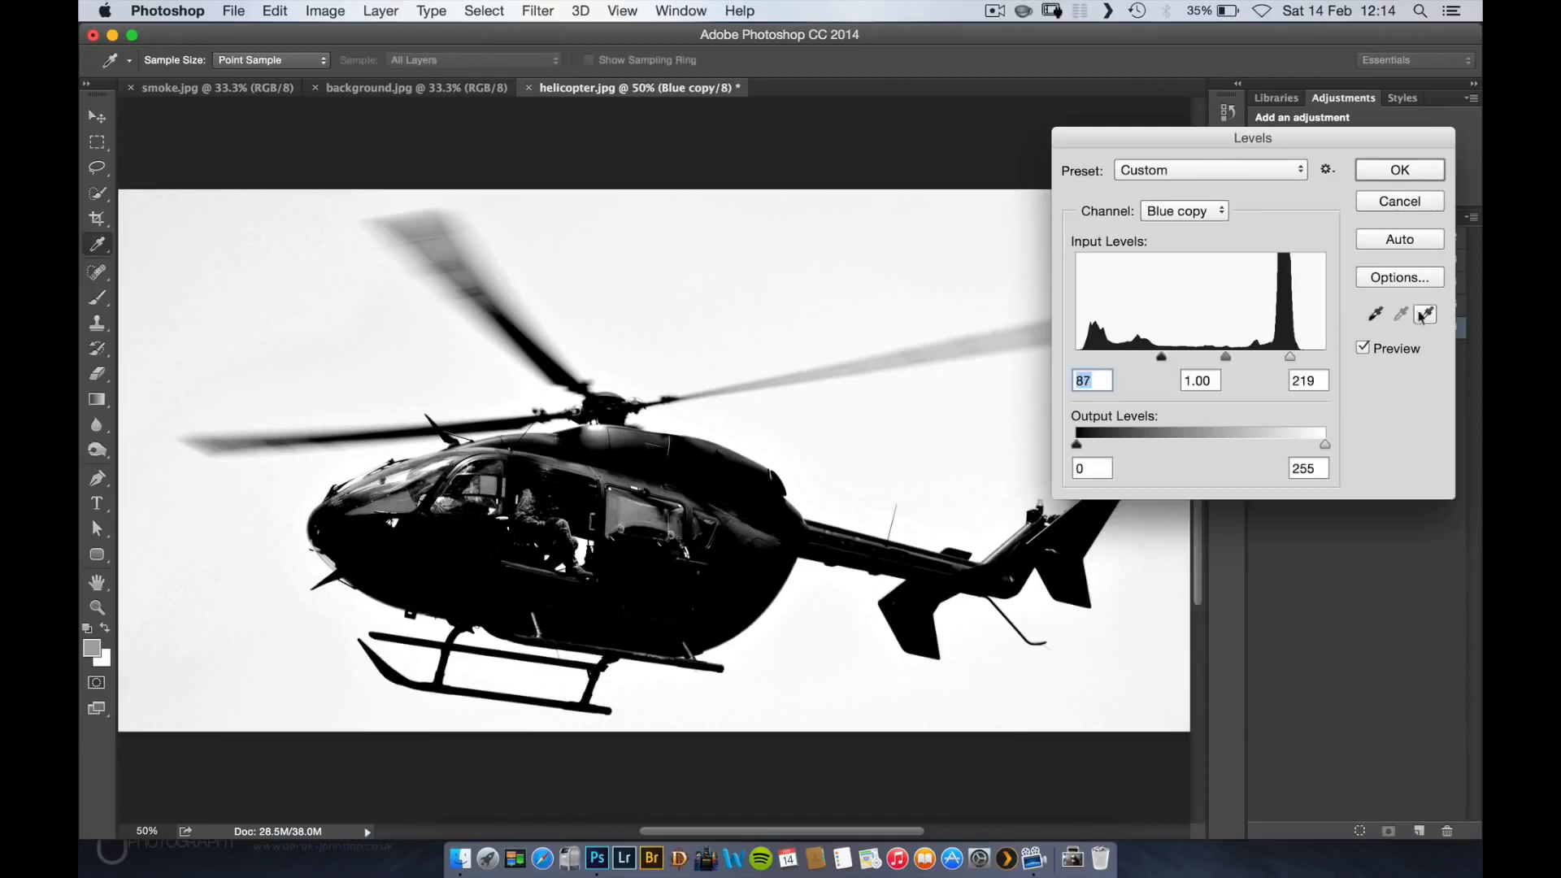
pyautogui.click(540, 270)
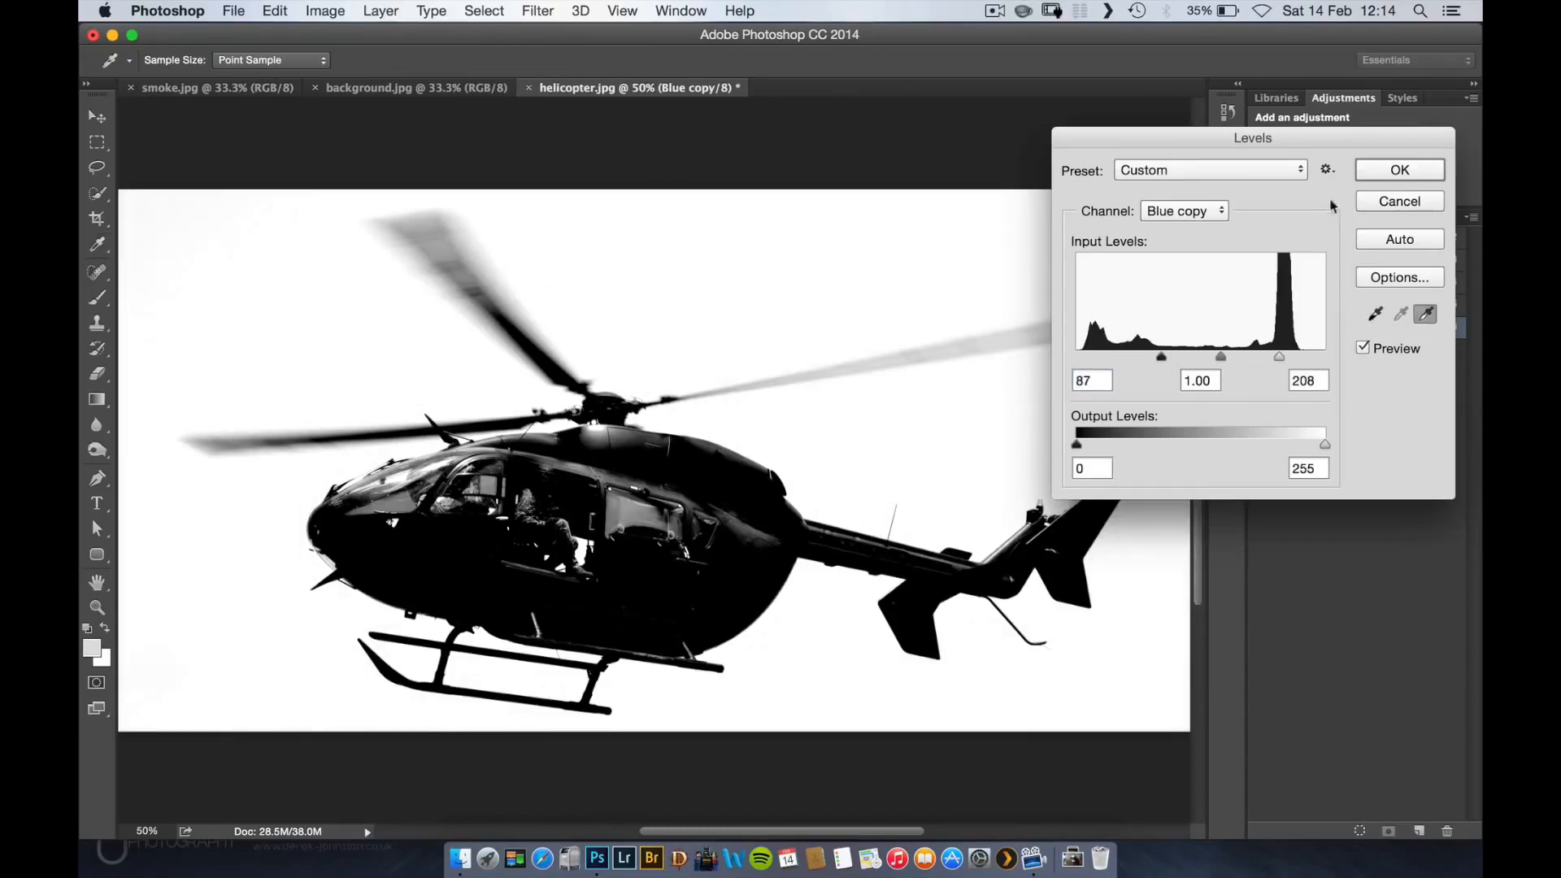
pyautogui.click(1389, 168)
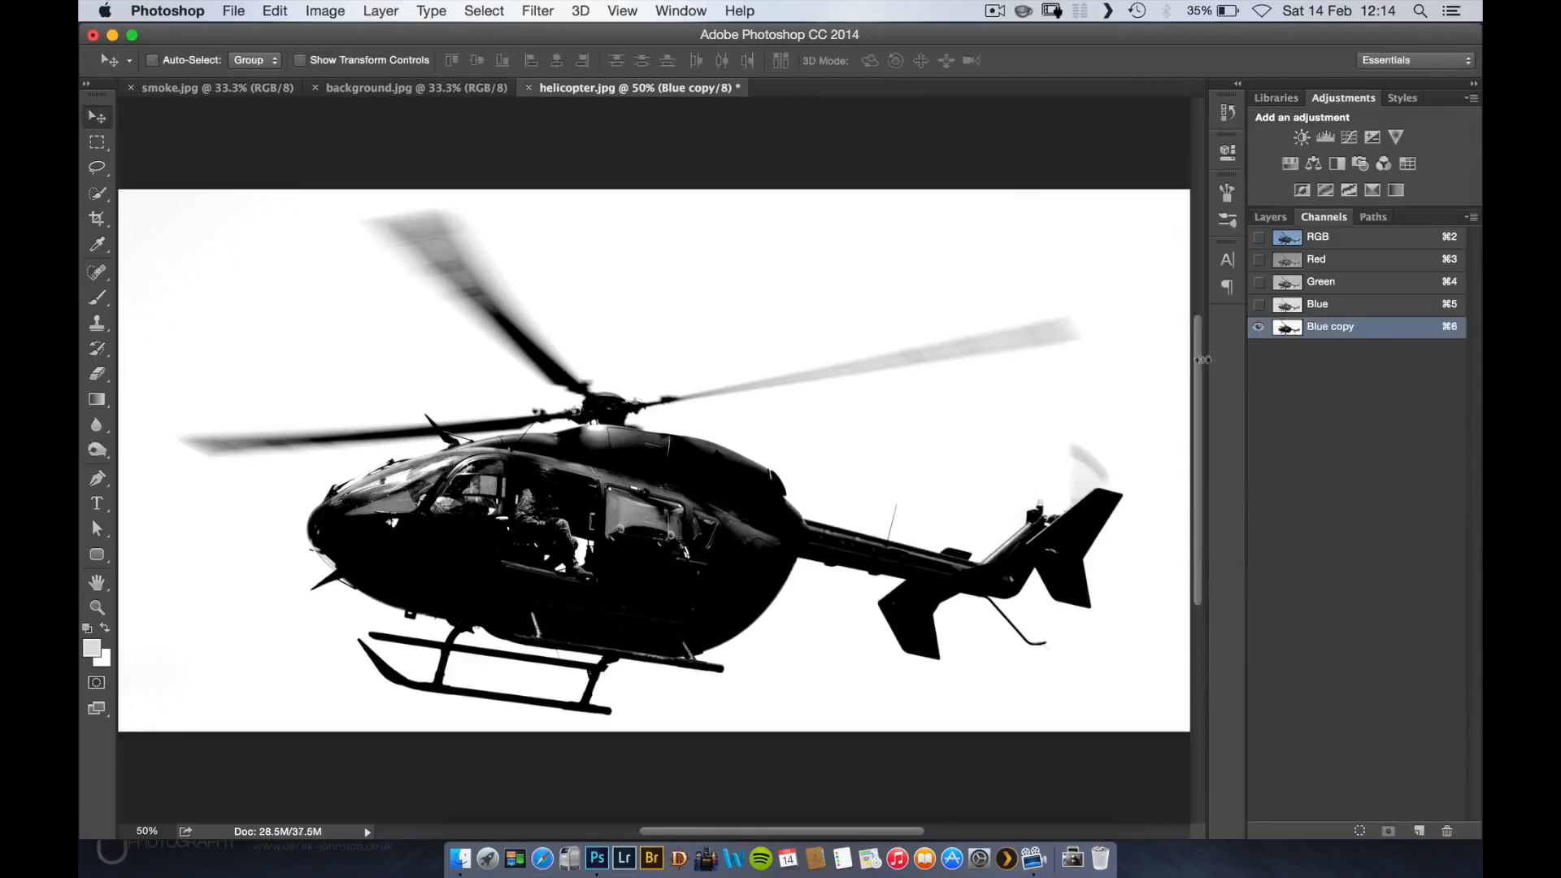
# - Invert the duplicated blue channel and inspect the helicopter's fuselage, cabin and nose at 200% with the Brush tool selected
pyautogui.press('super+i')
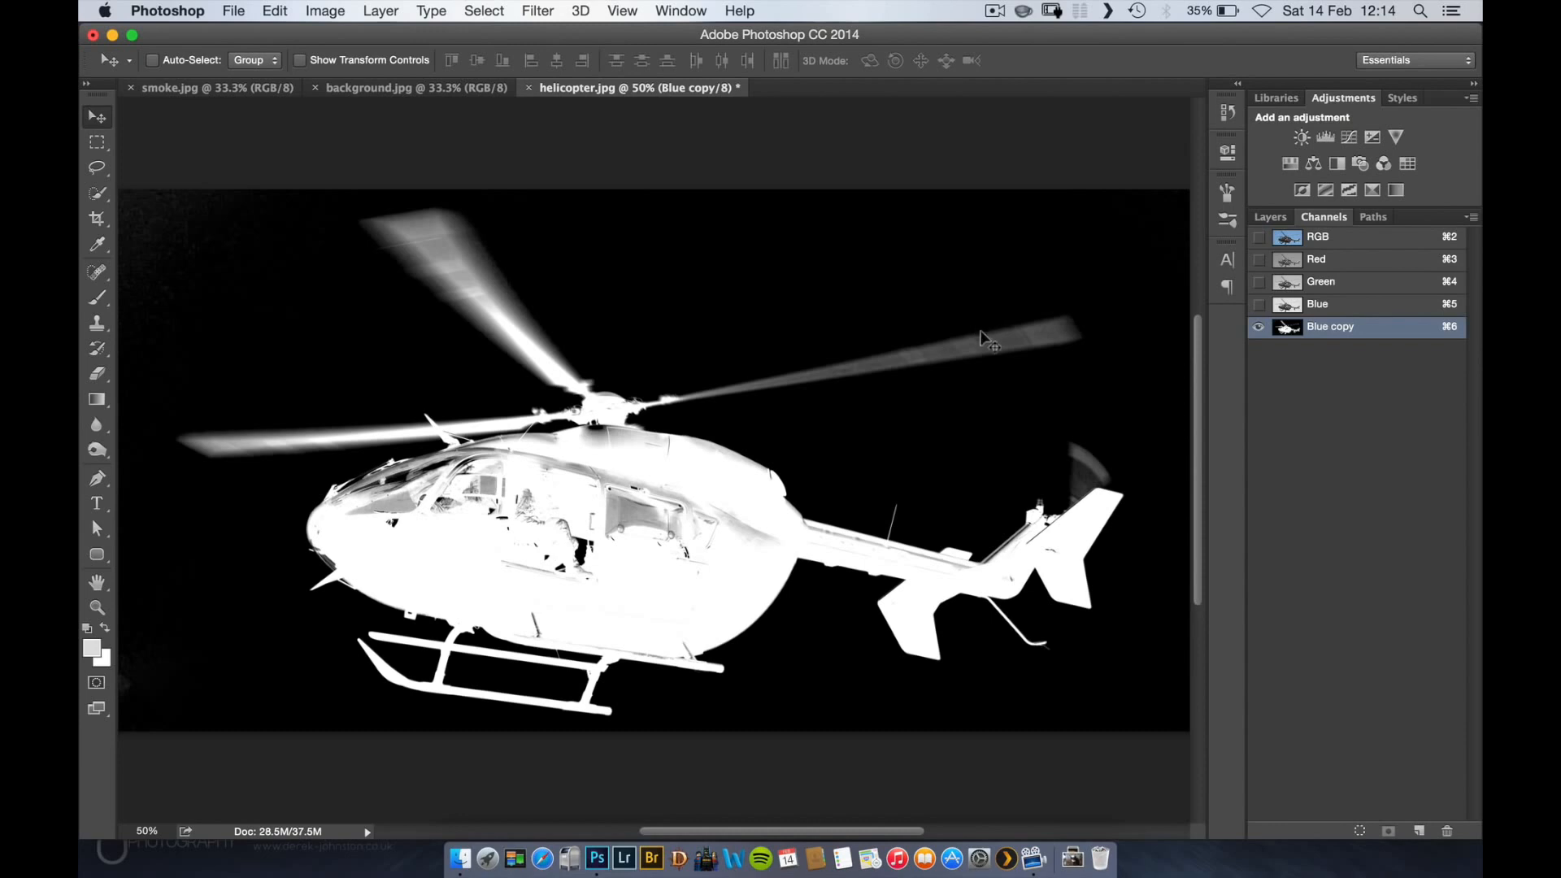
pyautogui.press('super+equal')
pyautogui.press('super+equal')
pyautogui.press('super+equal')
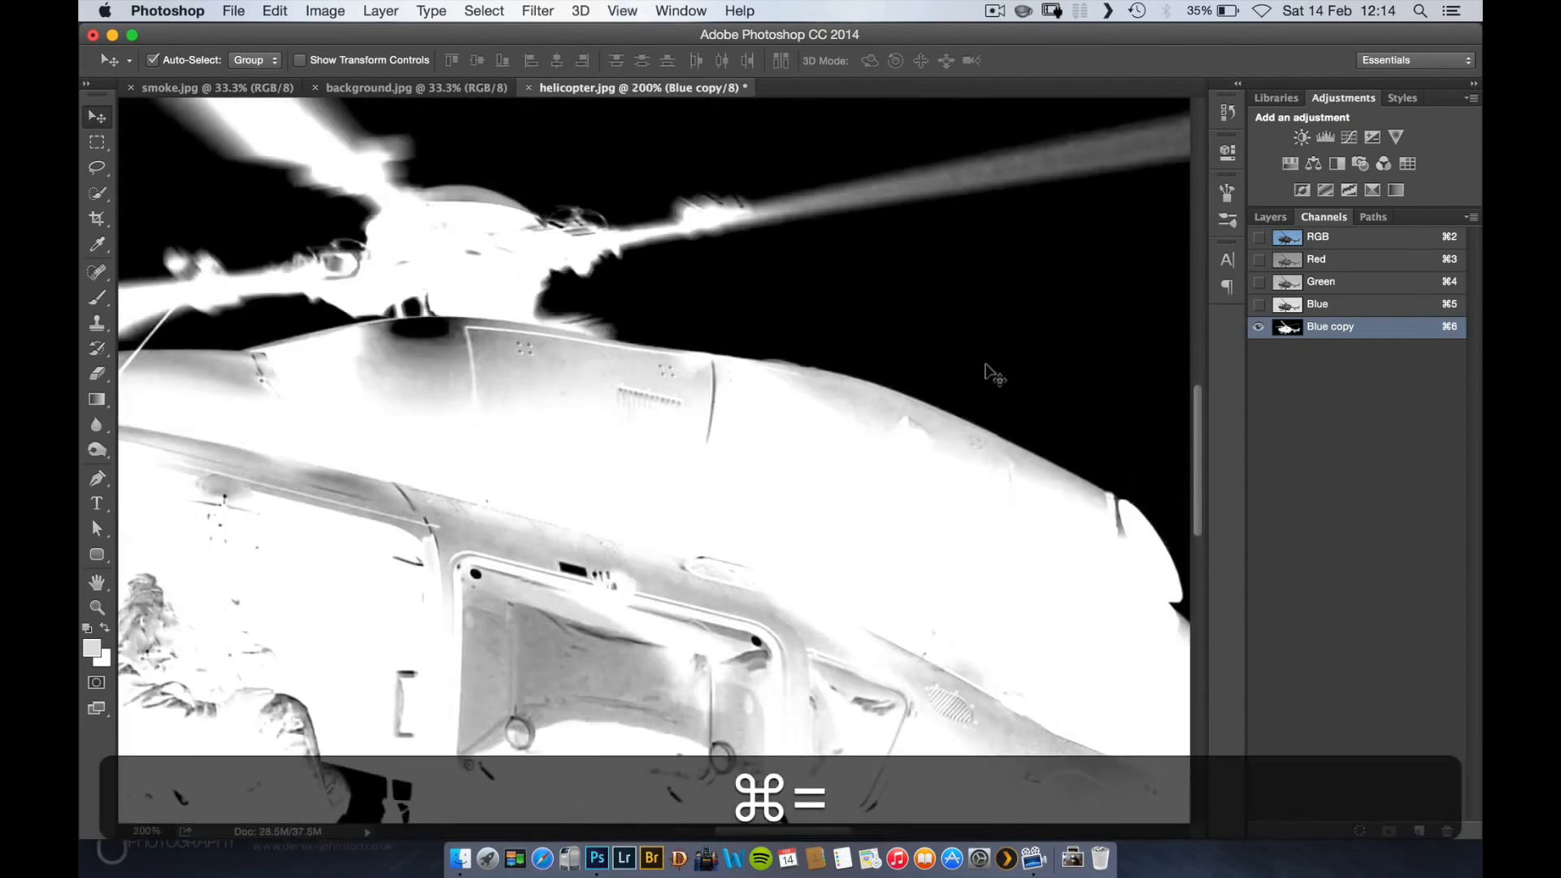
pyautogui.press('b')
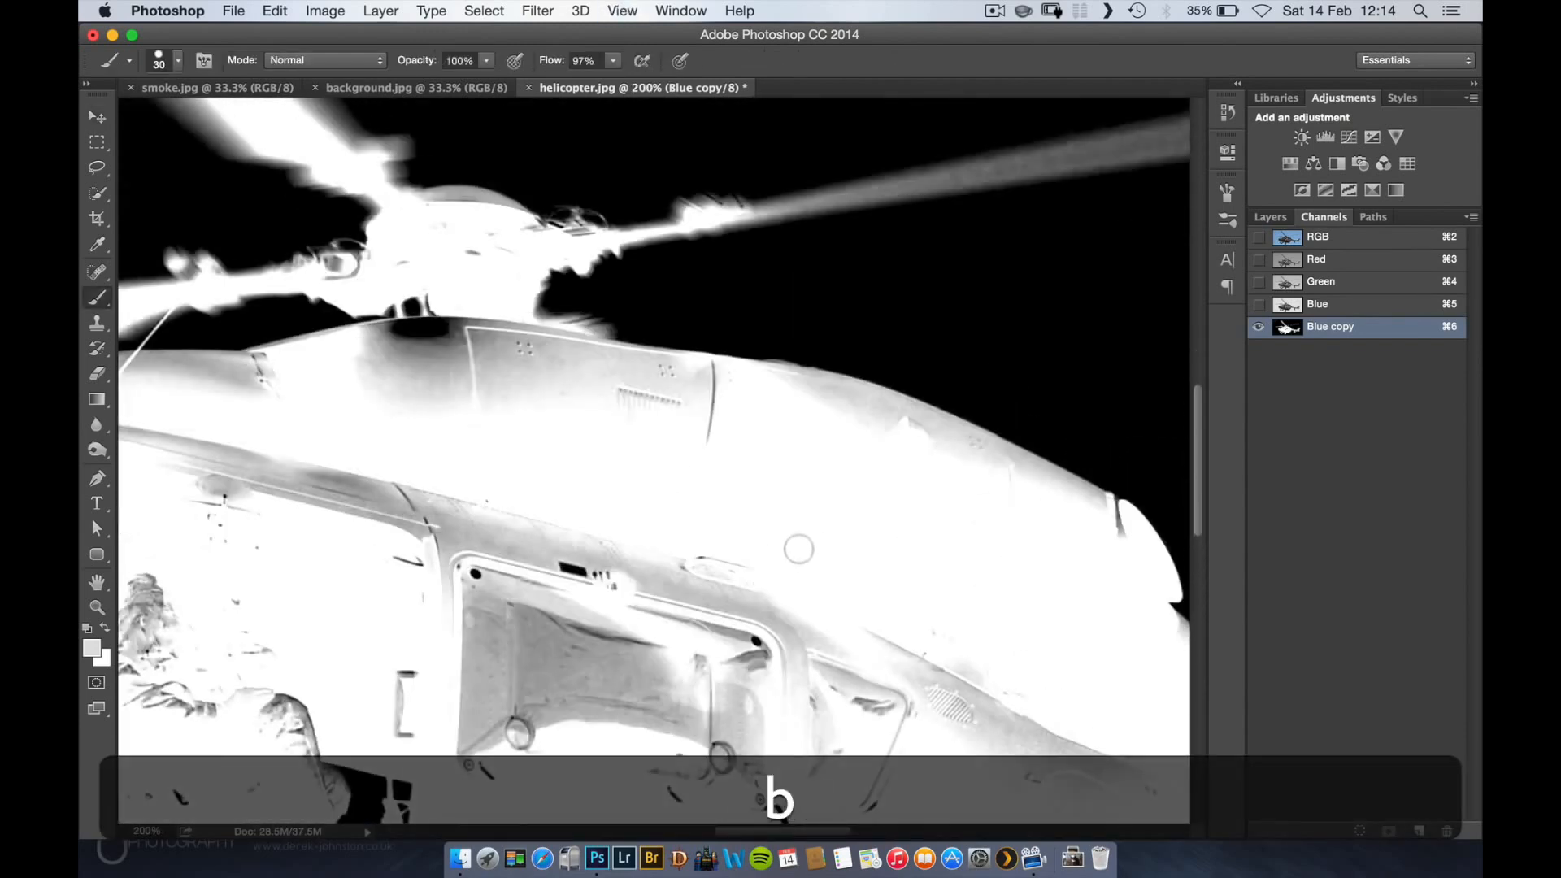
pyautogui.press('space')
pyautogui.moveTo(631, 487); pyautogui.dragTo(1139, 431)
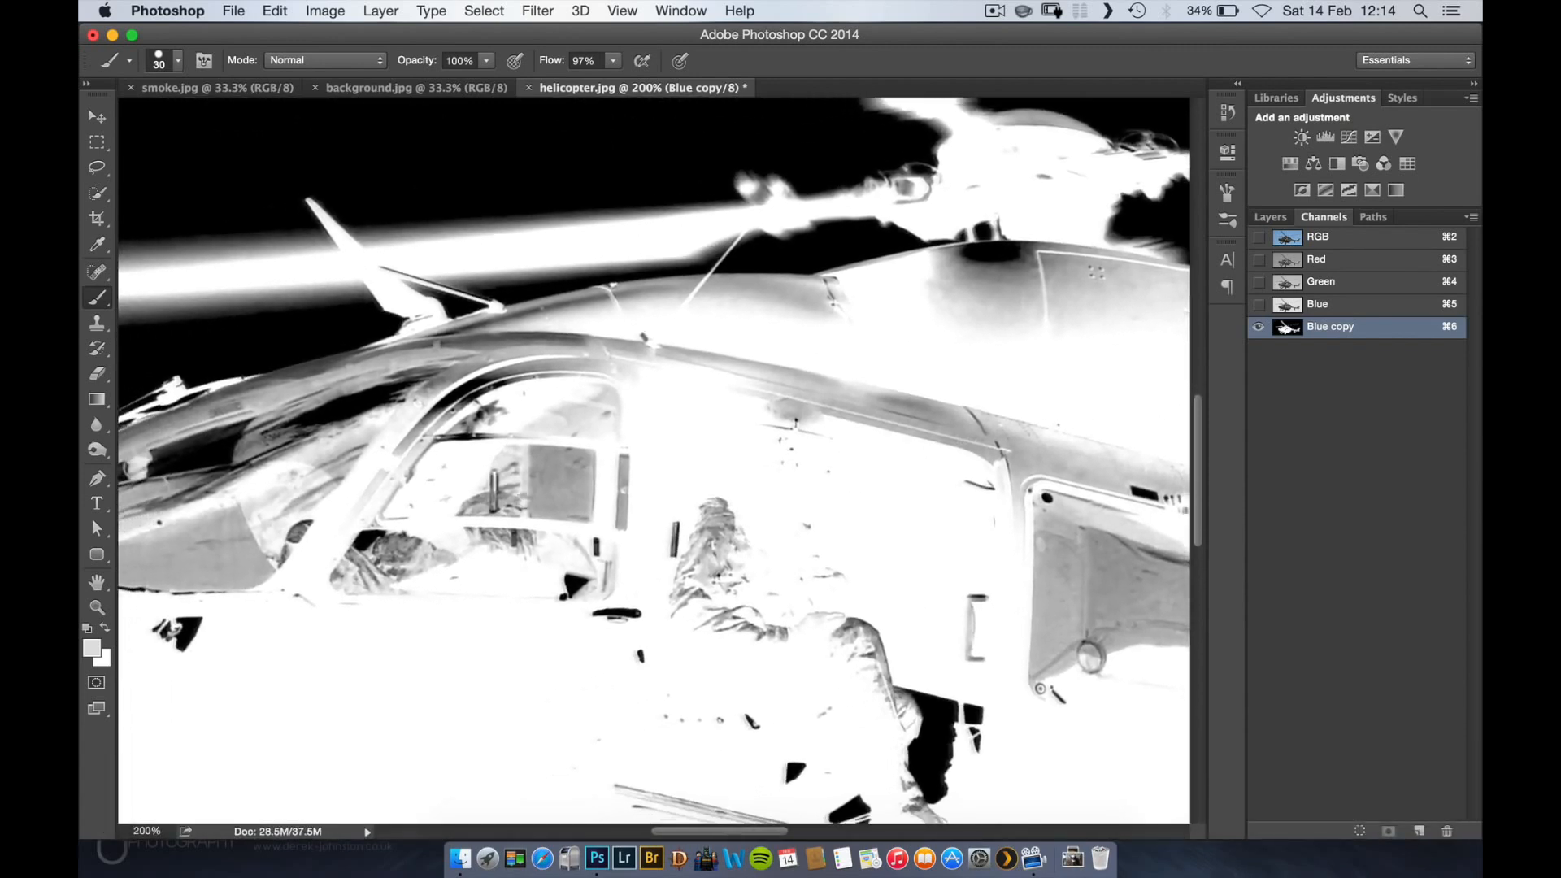
pyautogui.moveTo(498, 550); pyautogui.dragTo(1052, 449)
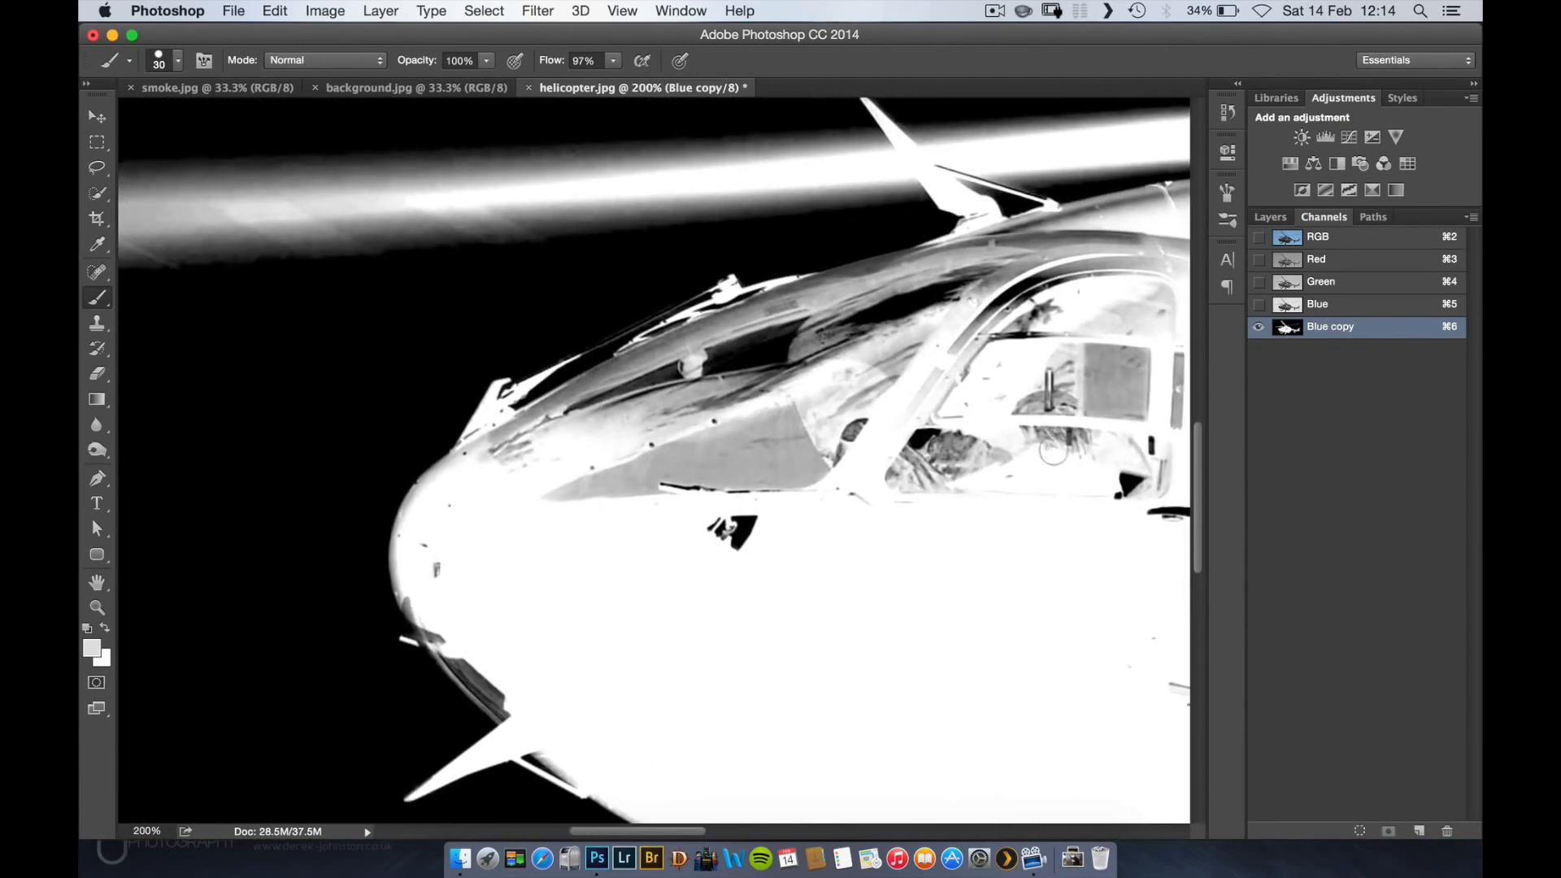
# - Select the Burn tool and examine the rotor hub, cabin and cockpit of the inverted channel for remaining grey areas
pyautogui.press('o')
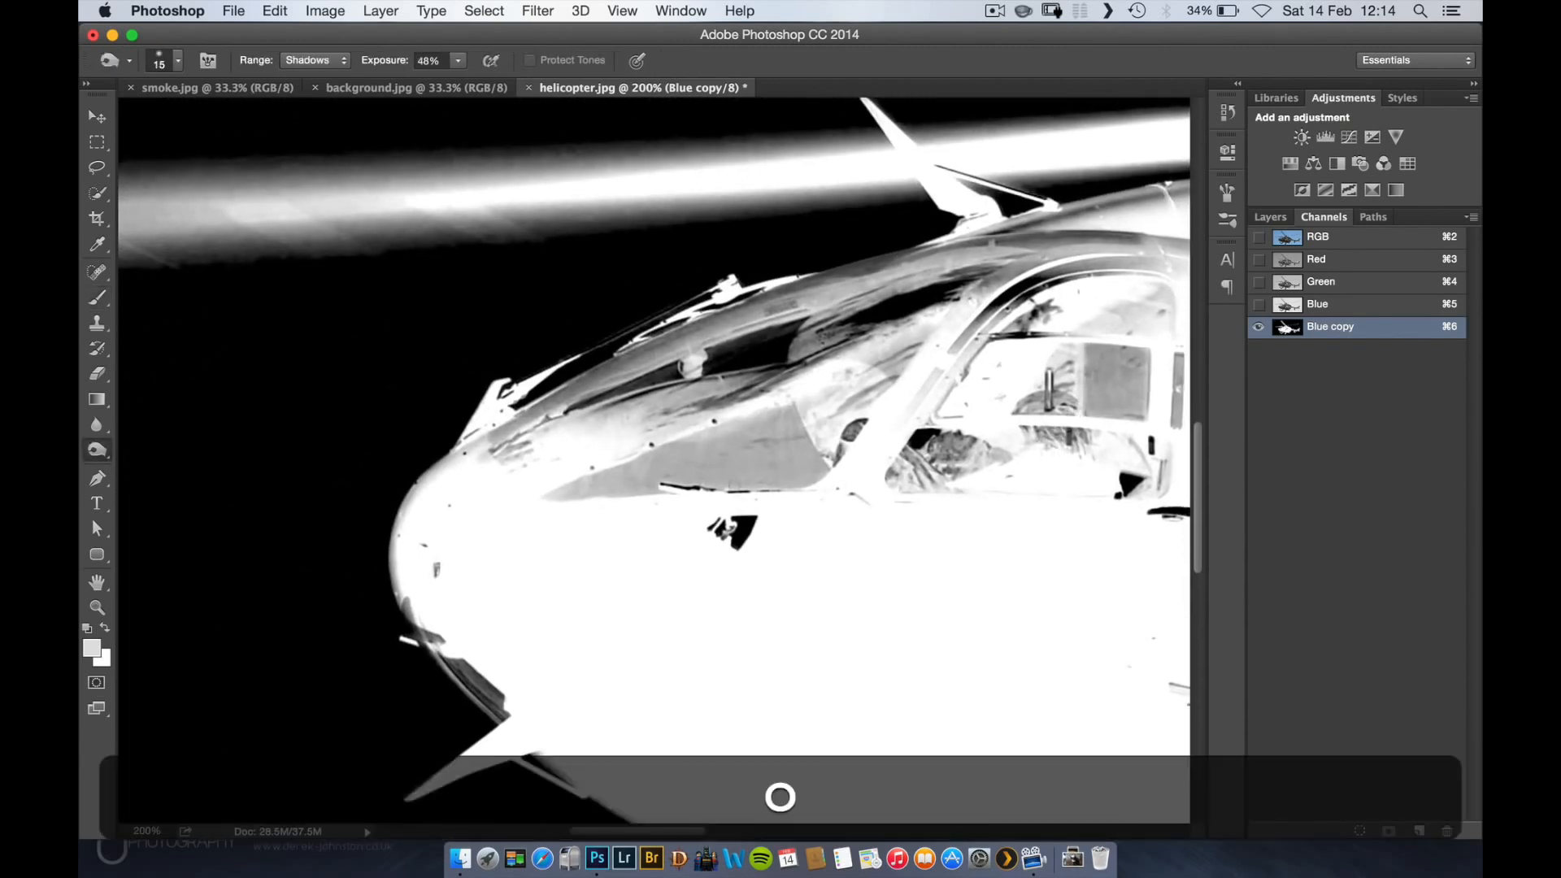
pyautogui.press('space')
pyautogui.moveTo(756, 448)
pyautogui.mouseDown()
pyautogui.moveTo(512, 651)
pyautogui.moveTo(230, 693)
pyautogui.mouseUp()
pyautogui.moveTo(985, 421); pyautogui.dragTo(635, 463)
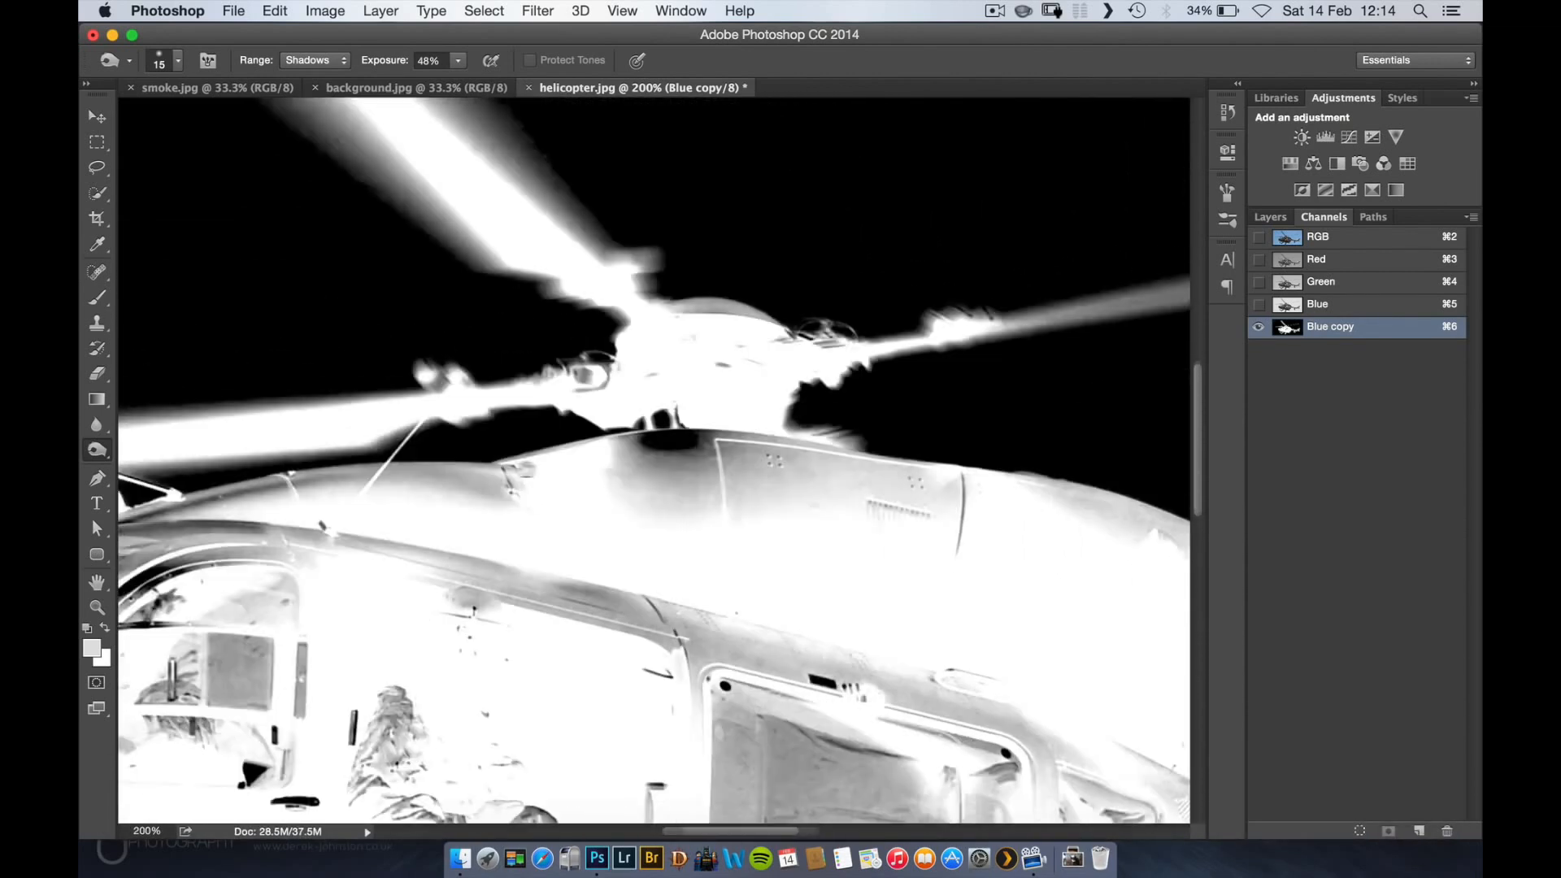
pyautogui.press('super+minus')
pyautogui.press('super+minus')
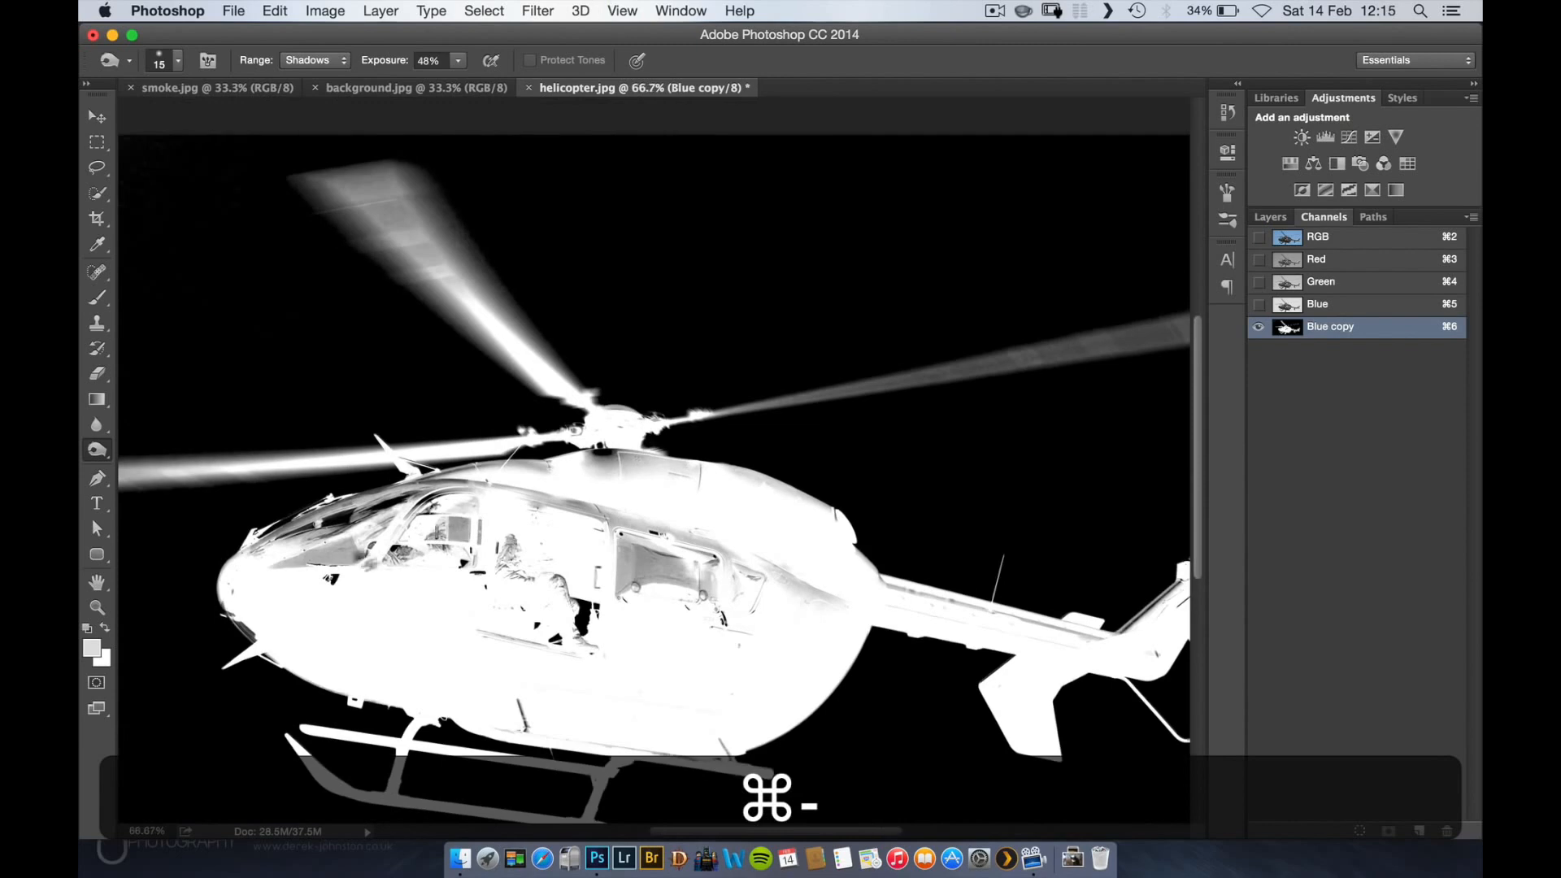
pyautogui.press('super+equal')
pyautogui.press('super+equal')
pyautogui.press('space')
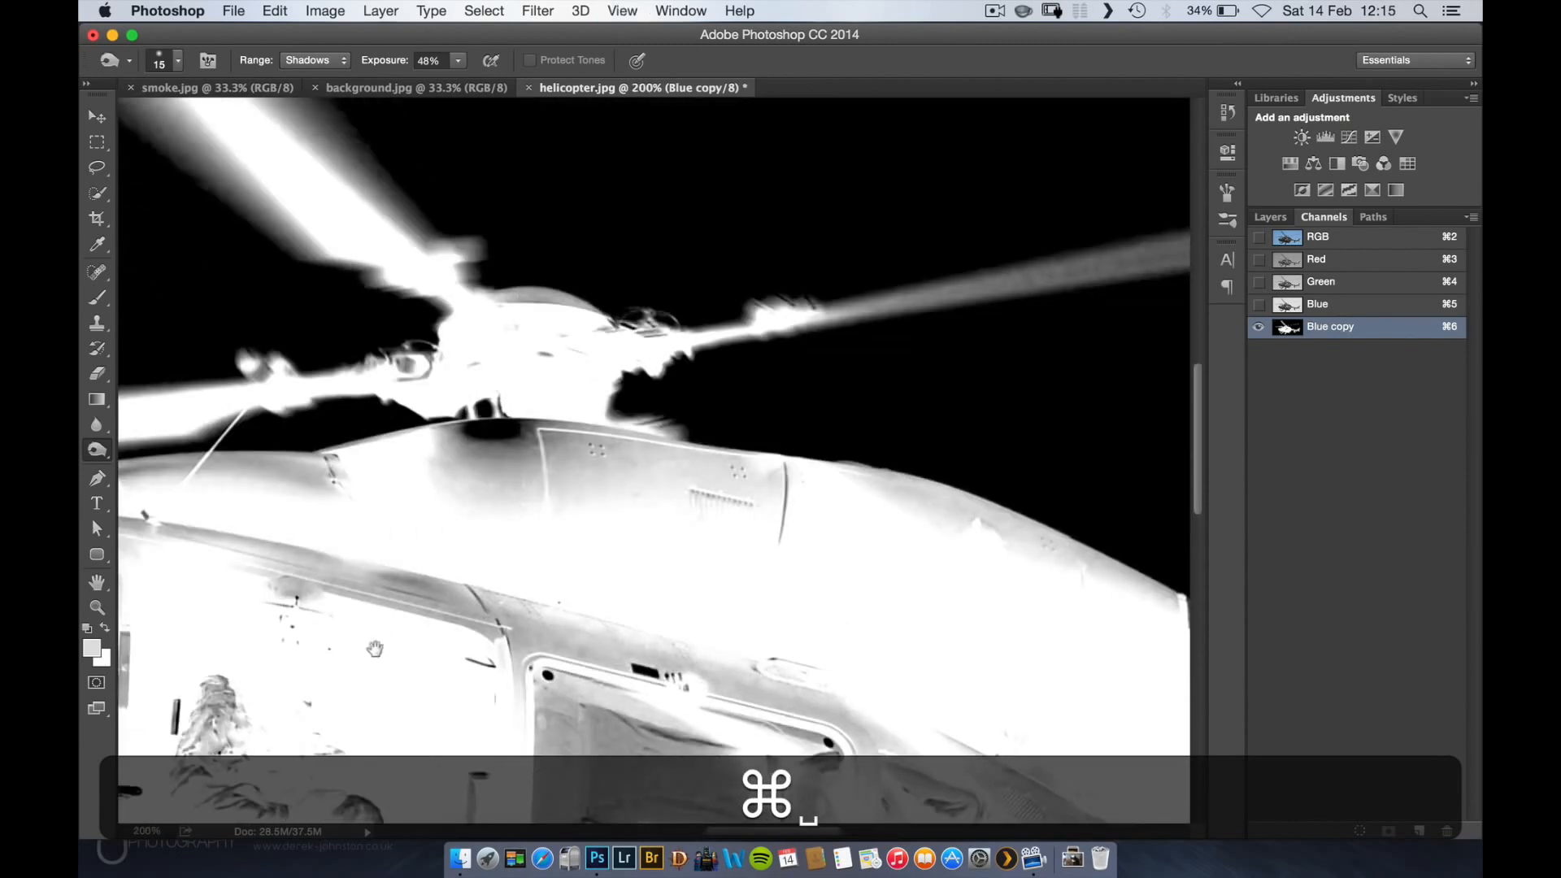
pyautogui.moveTo(375, 648); pyautogui.dragTo(1063, 390)
pyautogui.moveTo(838, 431); pyautogui.dragTo(1074, 378)
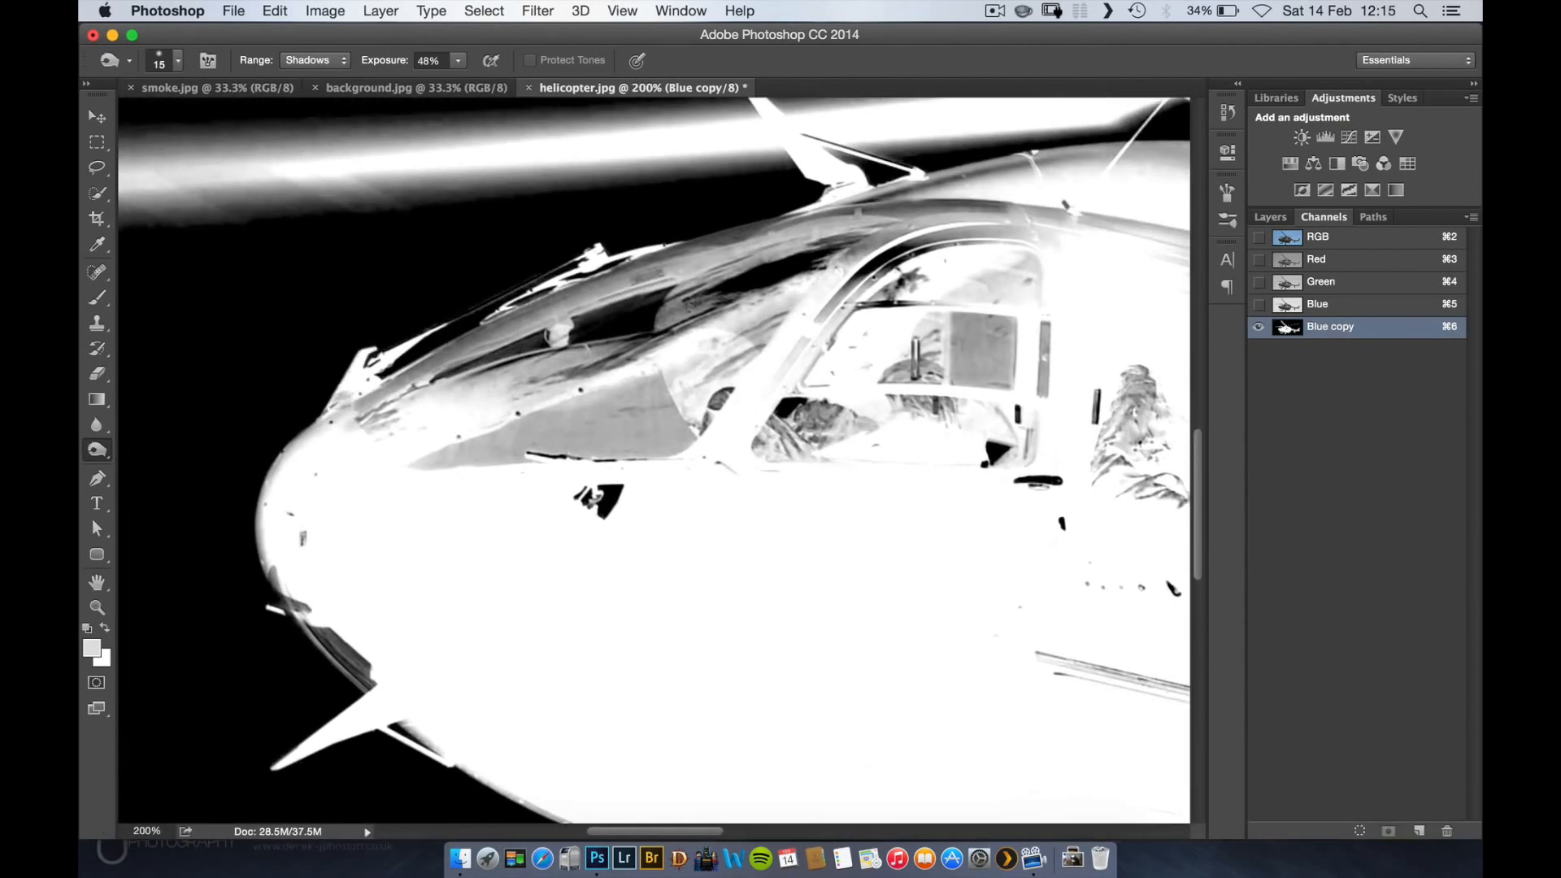
# - Invert the duplicated blue channel back to a dark helicopter on white, keeping the cockpit and nose in view
pyautogui.press('super+i')
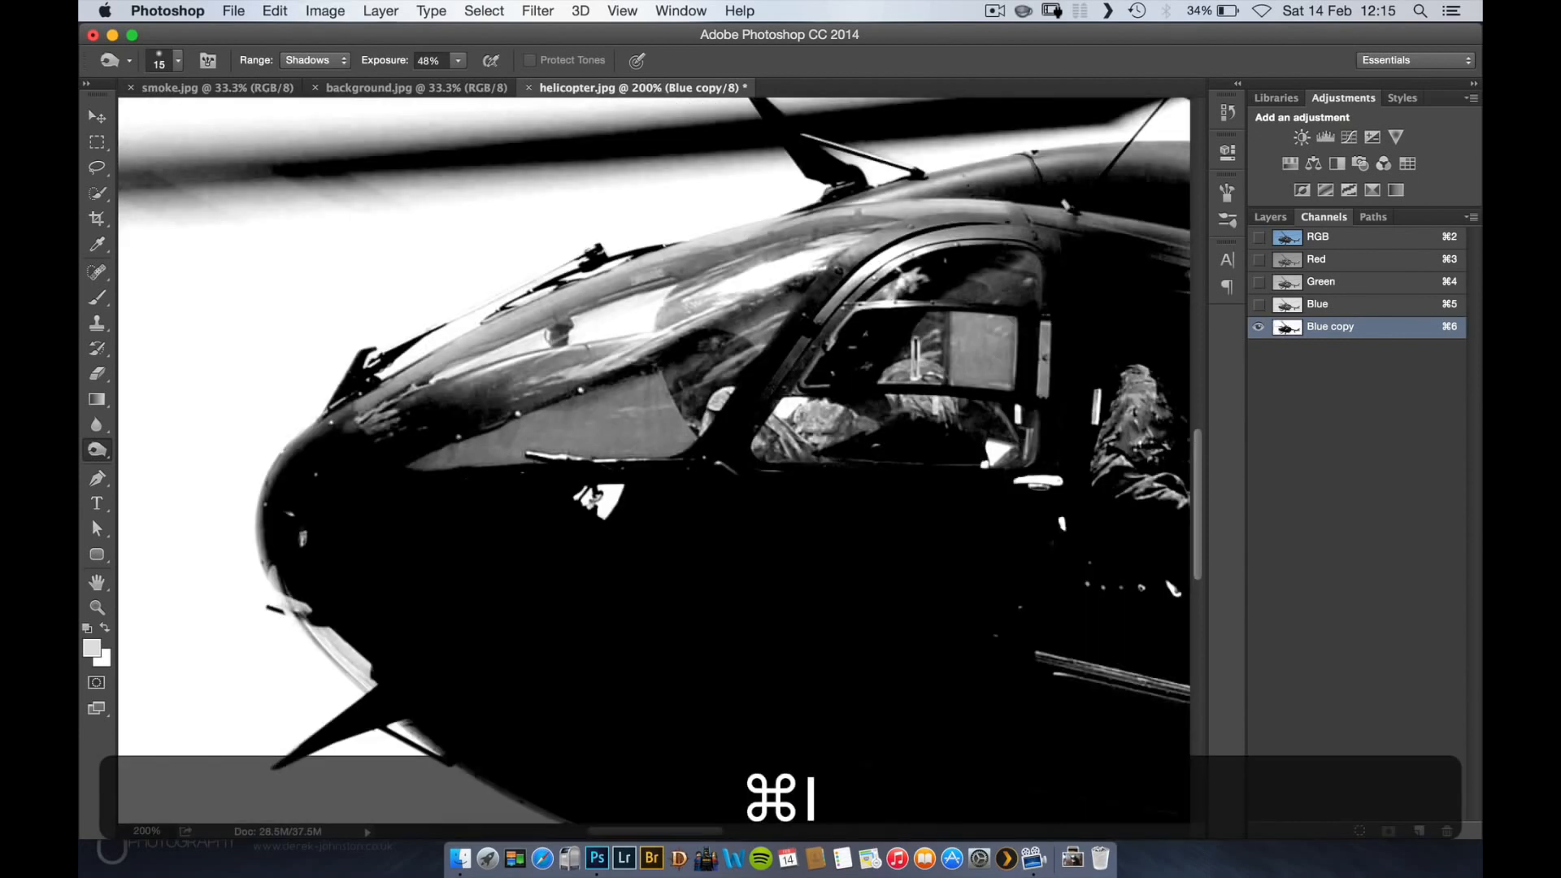
pyautogui.press('space')
pyautogui.moveTo(651, 469); pyautogui.dragTo(673, 544)
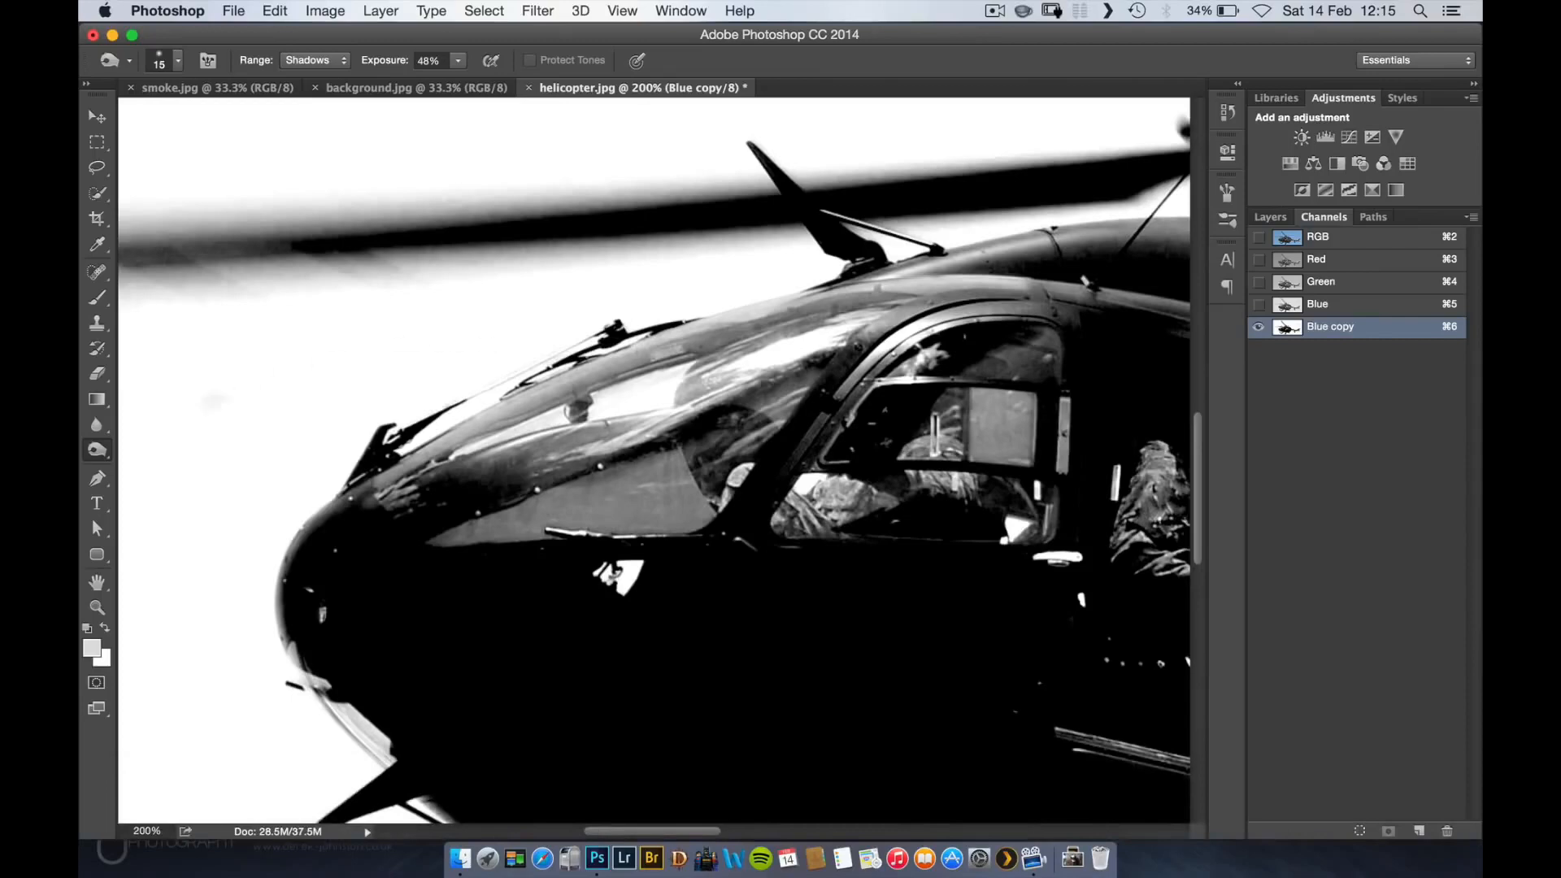
# - Choose the Burn tool, set its exposure to 31%, and make black the foreground colour
pyautogui.click(104, 456)
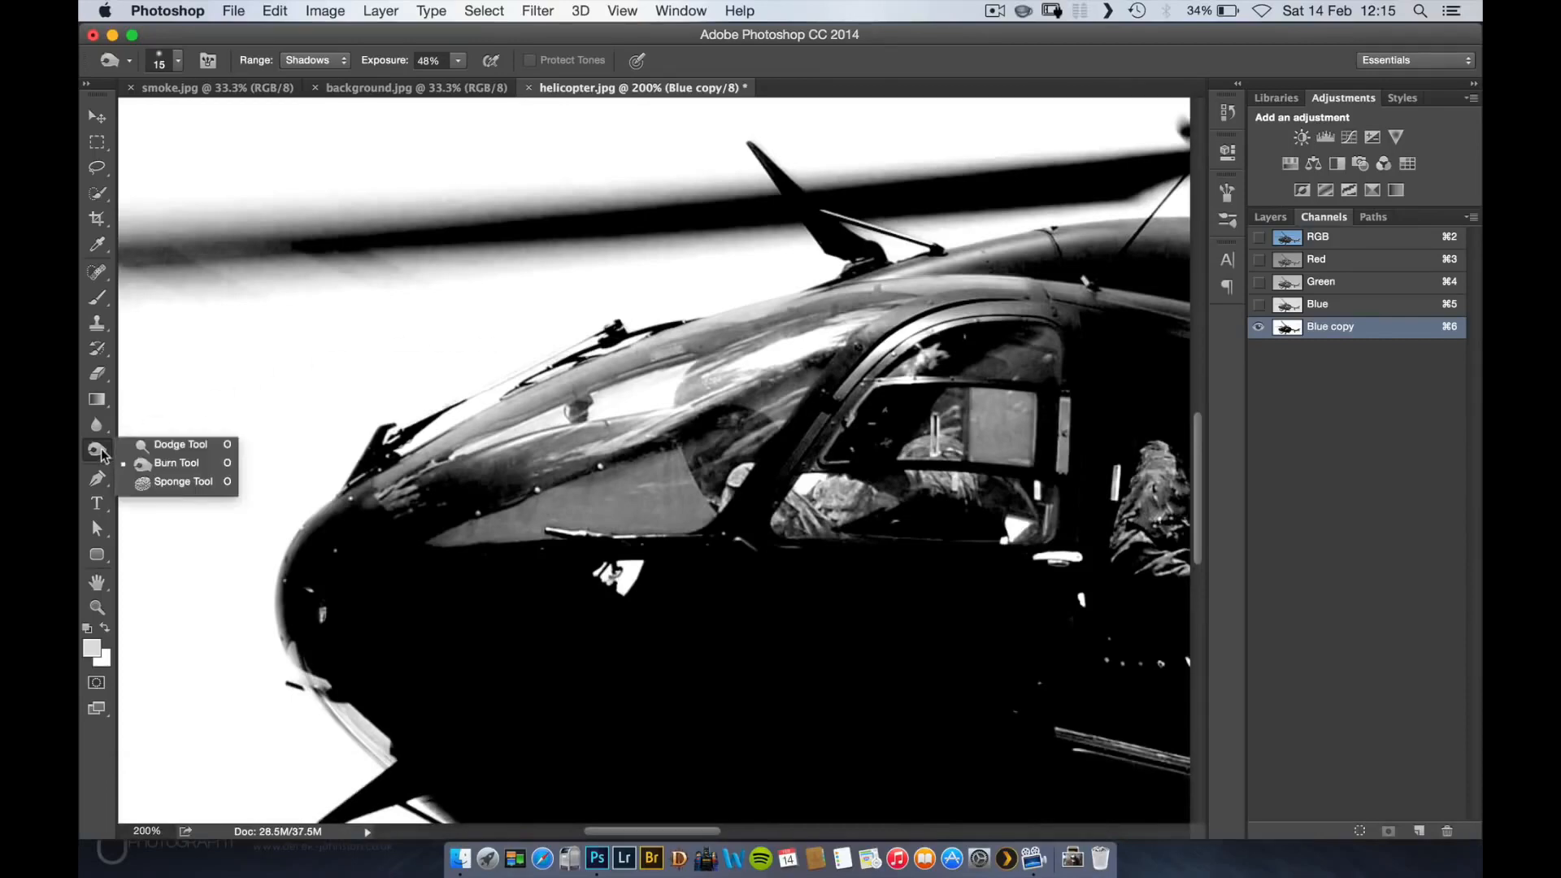
pyautogui.click(155, 466)
pyautogui.moveTo(376, 61); pyautogui.dragTo(362, 60)
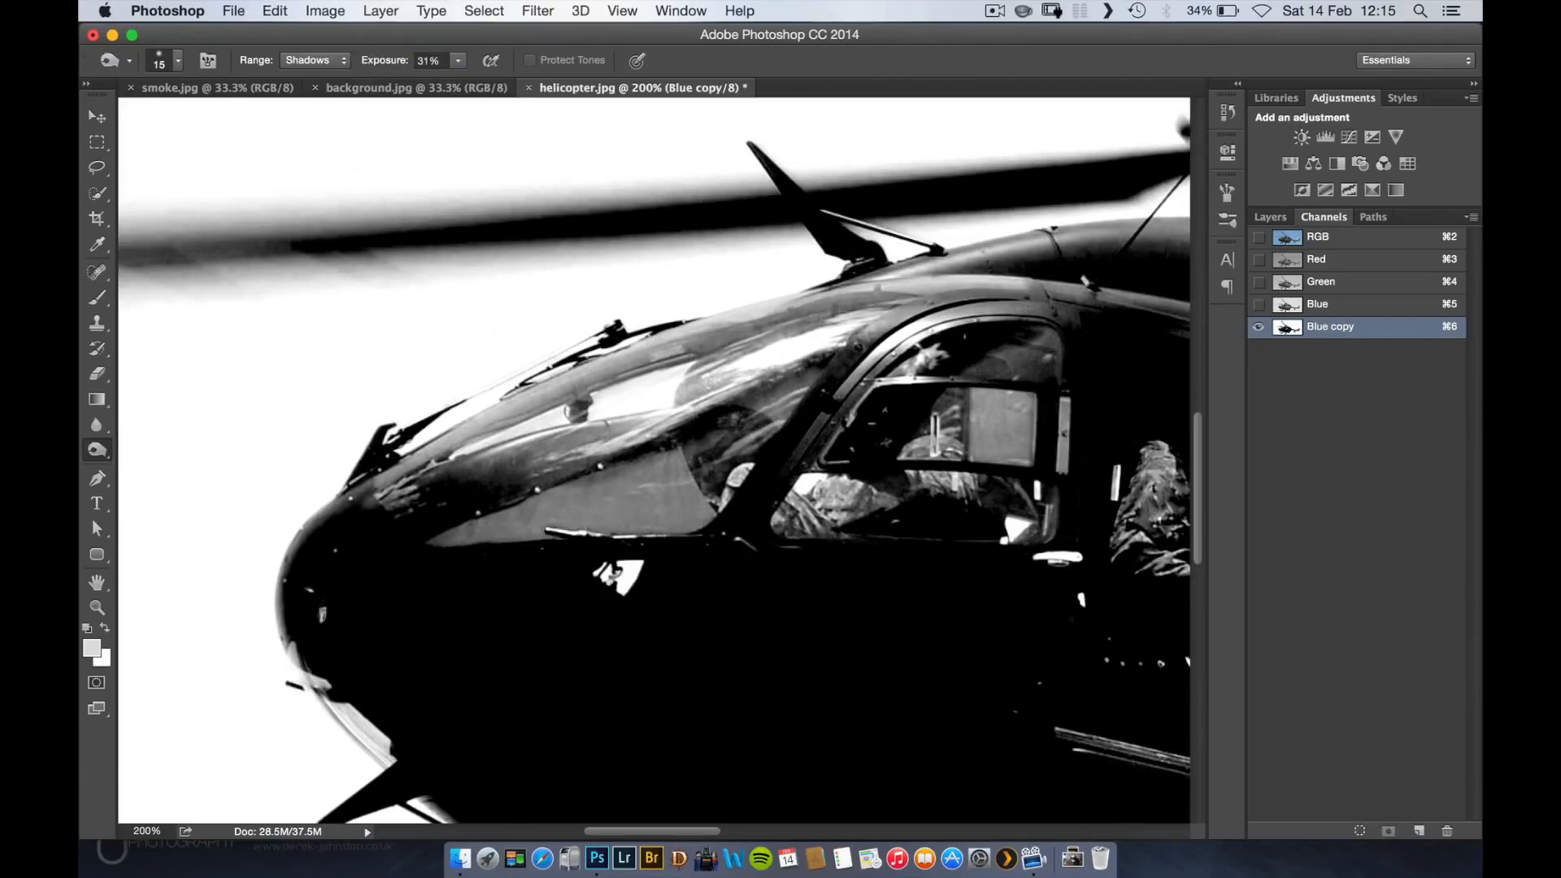
pyautogui.press('d')
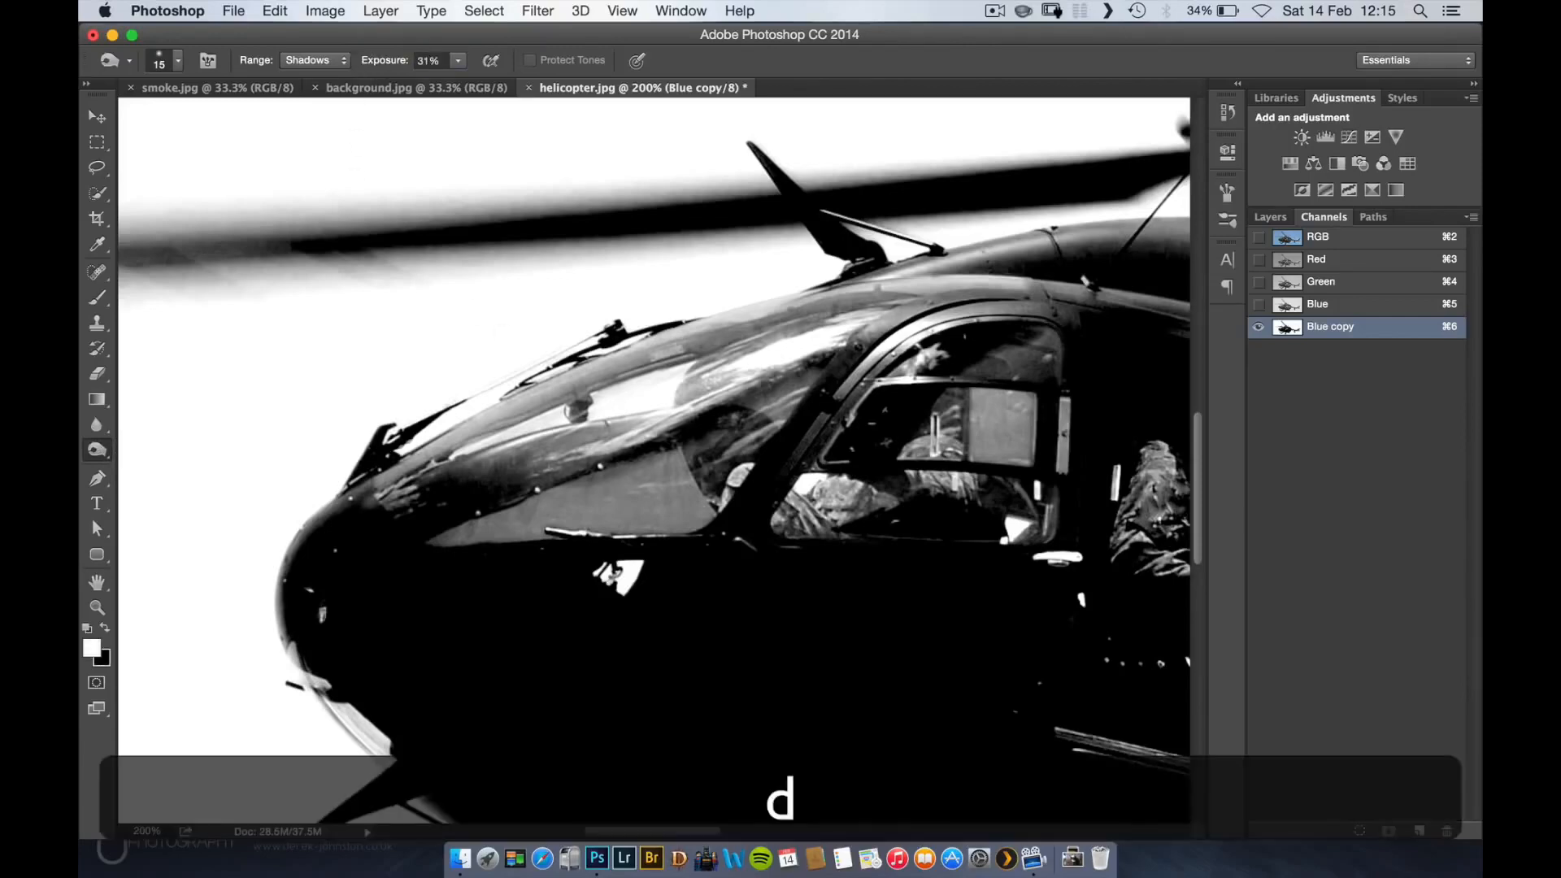
pyautogui.press('x')
# - Burn the grey strip around the upper windscreen opening towards the nose with a 30 px brush
pyautogui.moveTo(565, 472); pyautogui.dragTo(598, 468)
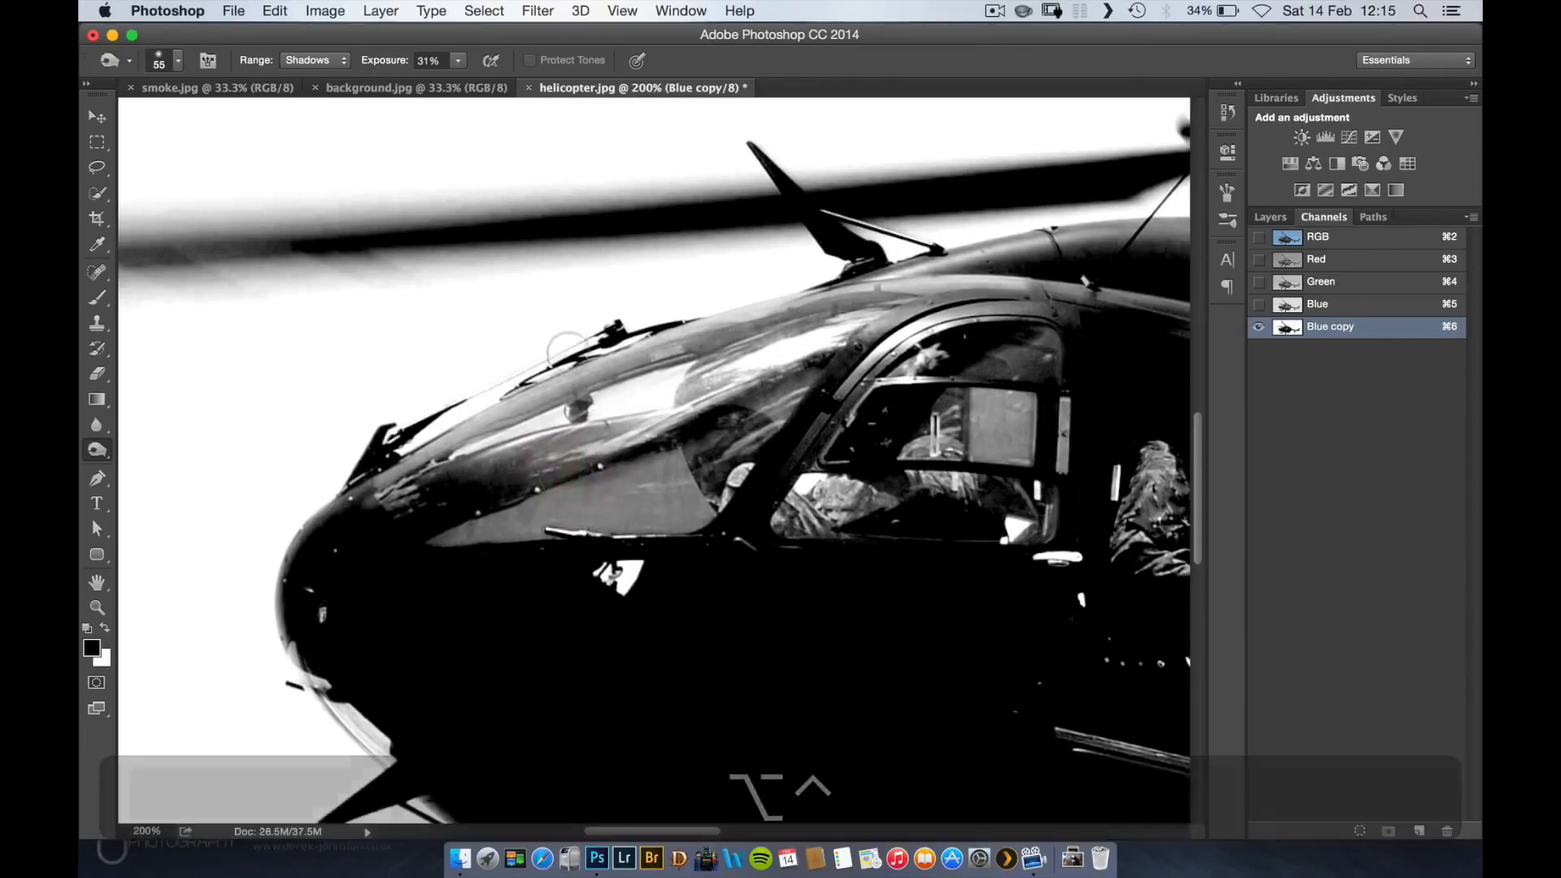
pyautogui.press('[')
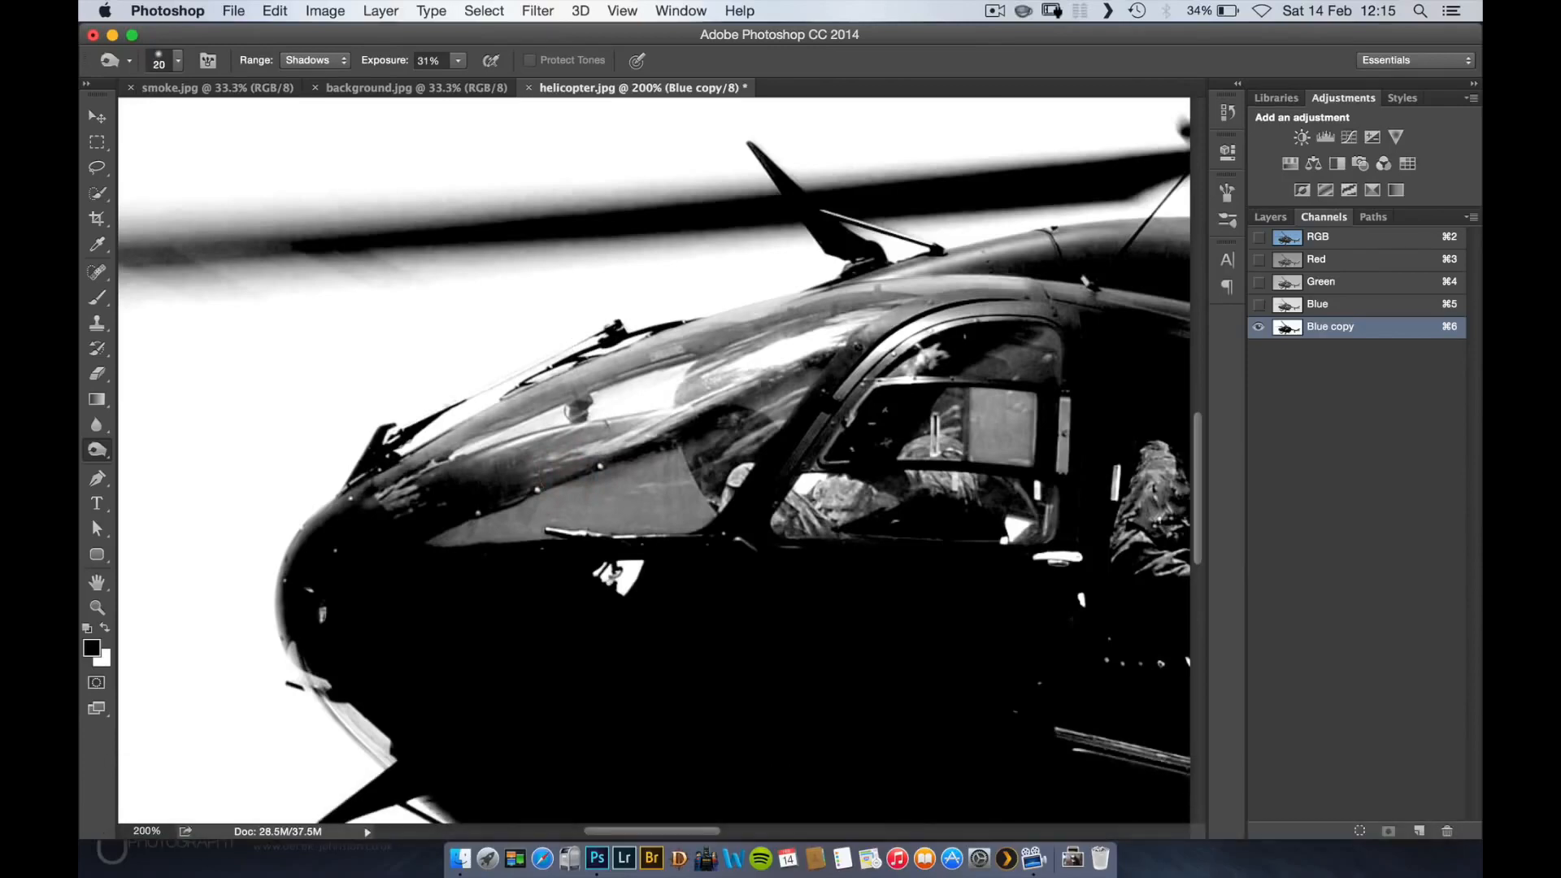
pyautogui.press(']')
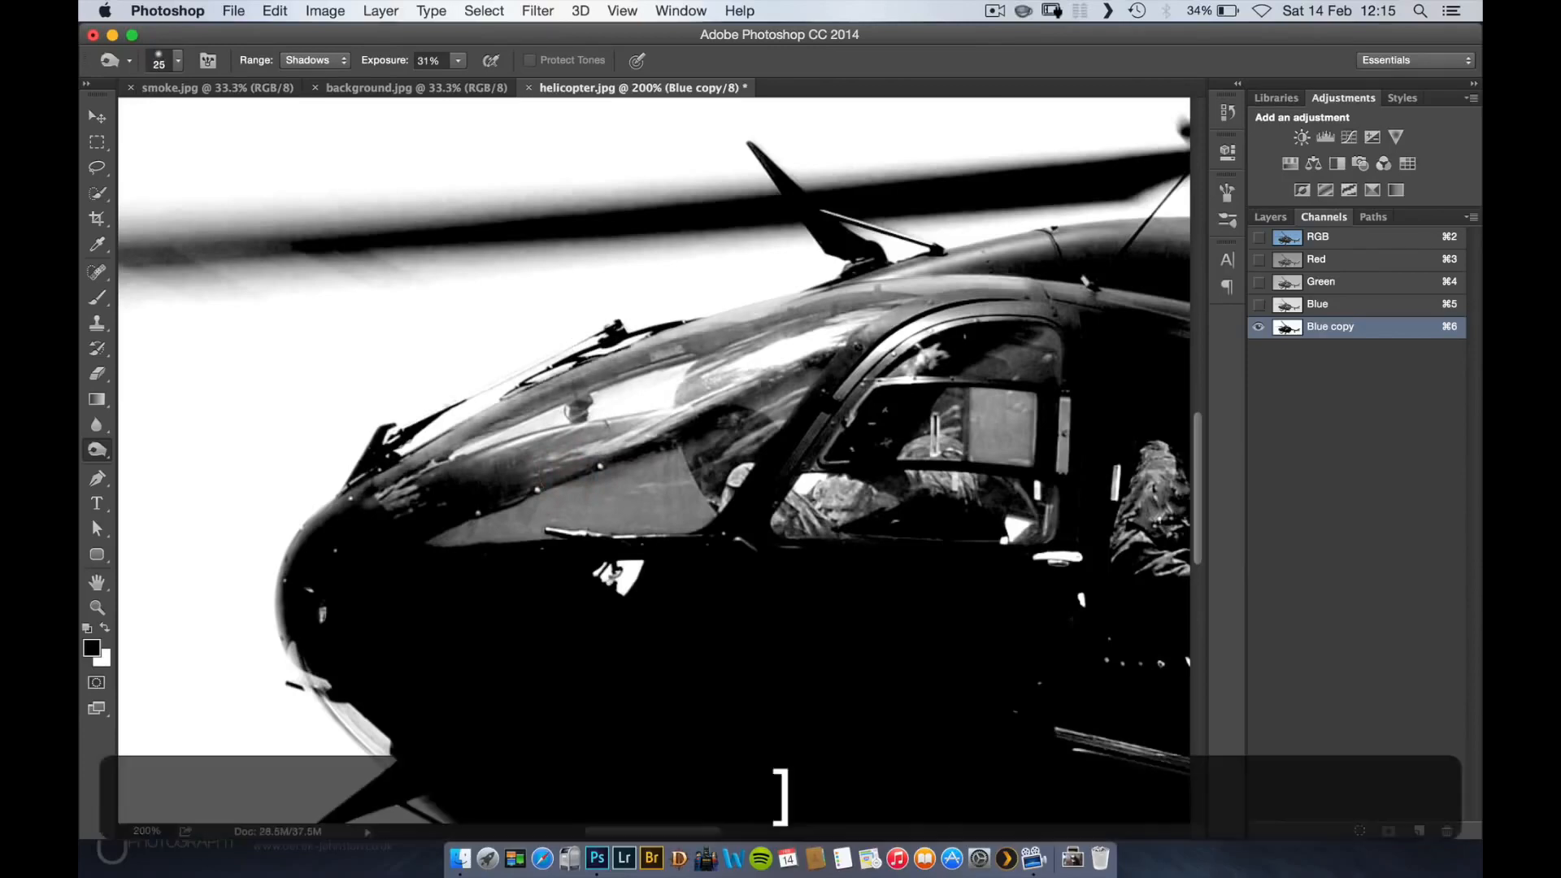
pyautogui.press('[')
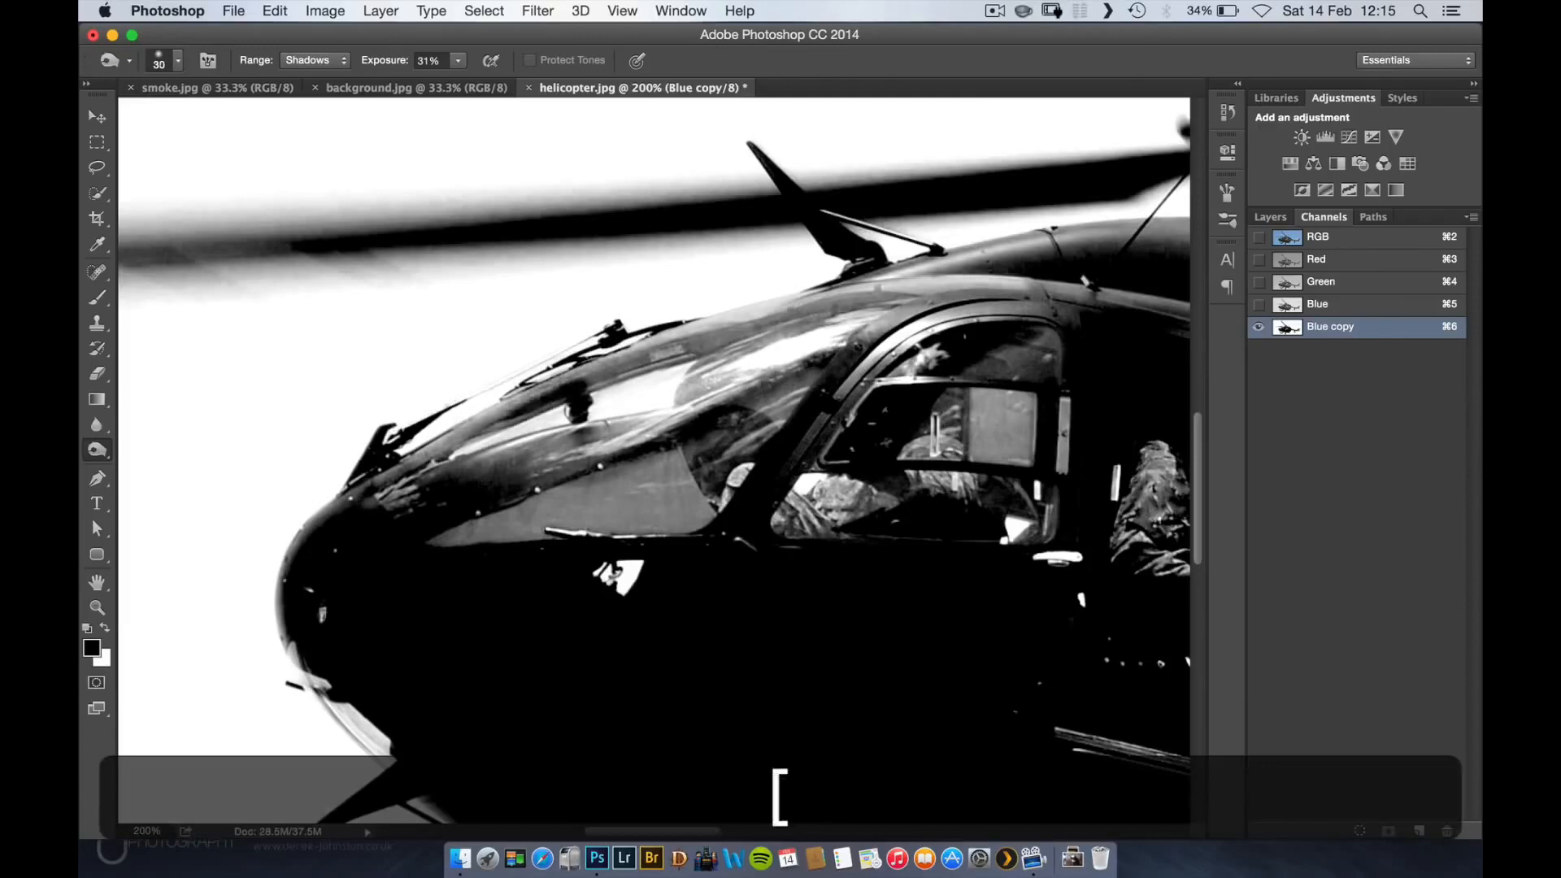
pyautogui.moveTo(506, 413); pyautogui.dragTo(354, 495)
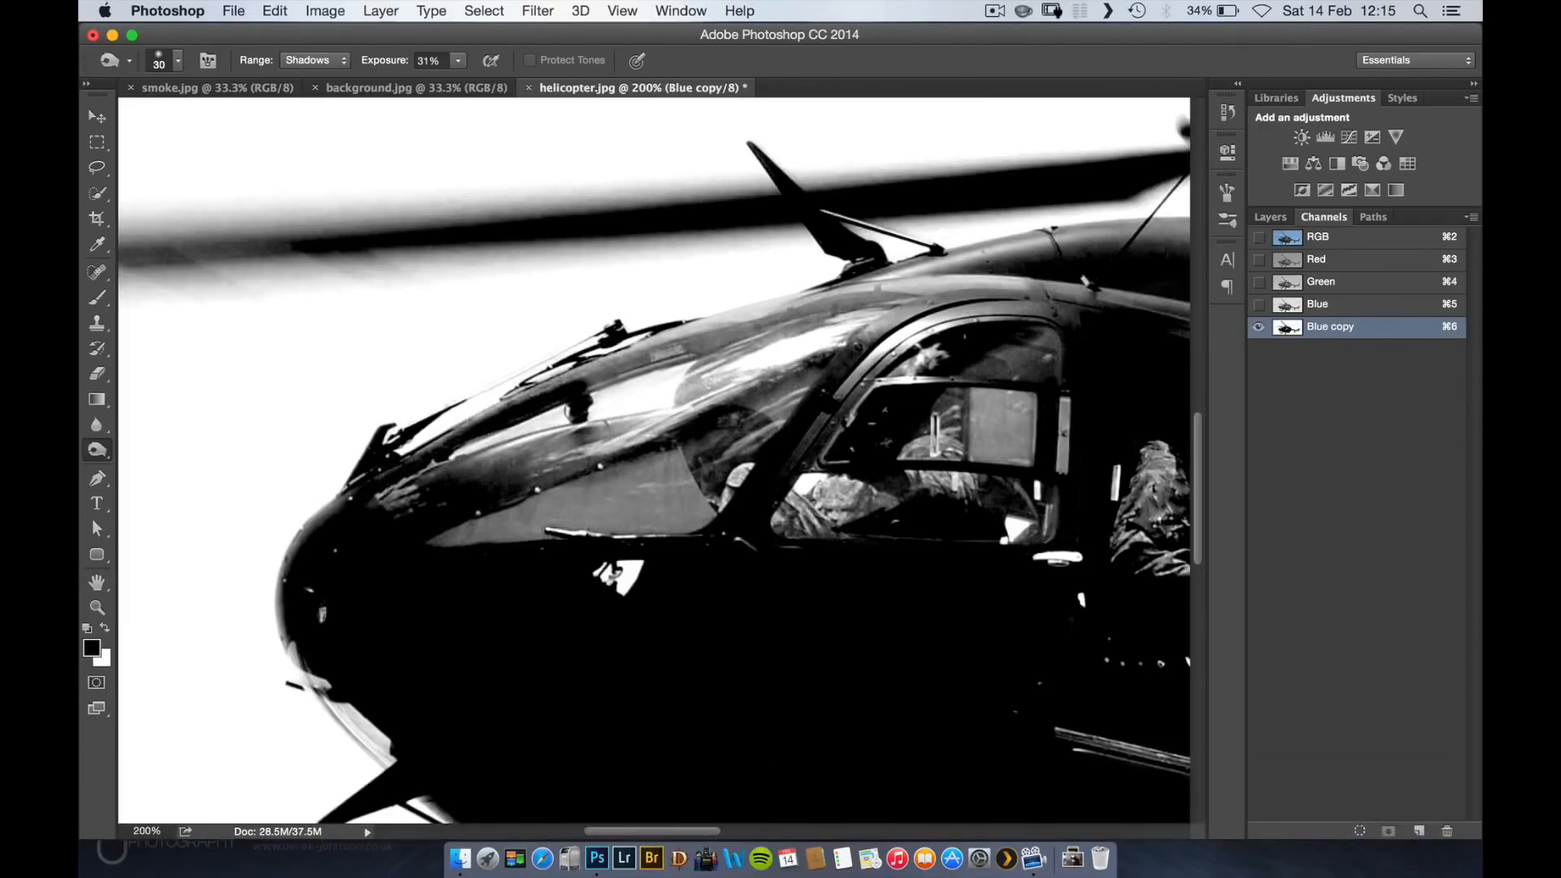
# - Compare the cockpit with the full-colour image, then burn around the bright windscreen area in the Blue copy channel with a 25 px brush
pyautogui.click(1340, 235)
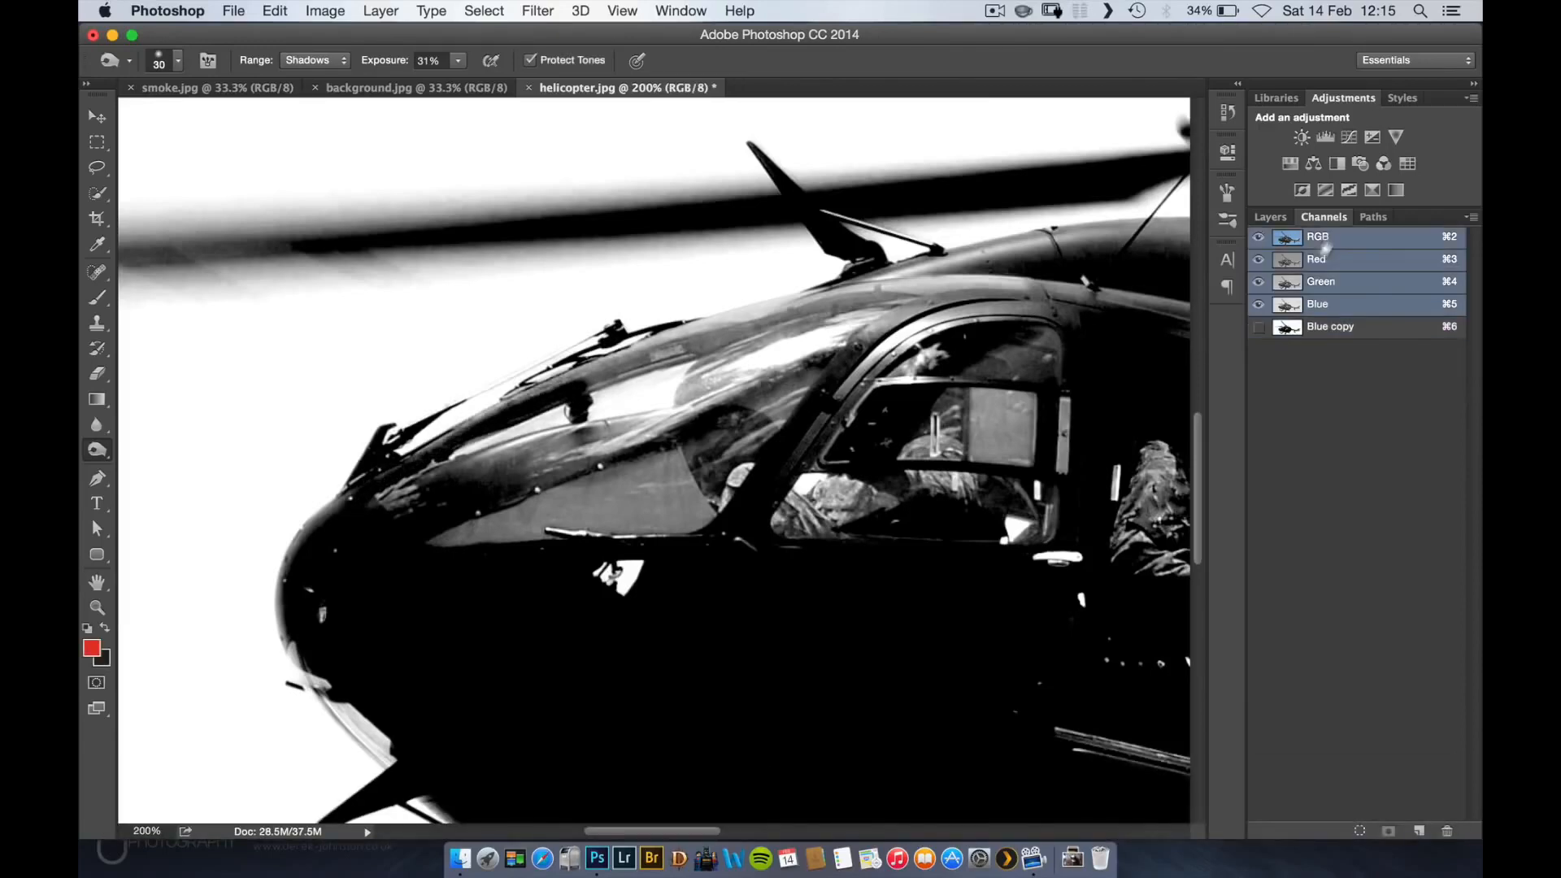
pyautogui.press('[')
pyautogui.press('[')
pyautogui.press('[')
pyautogui.press('[')
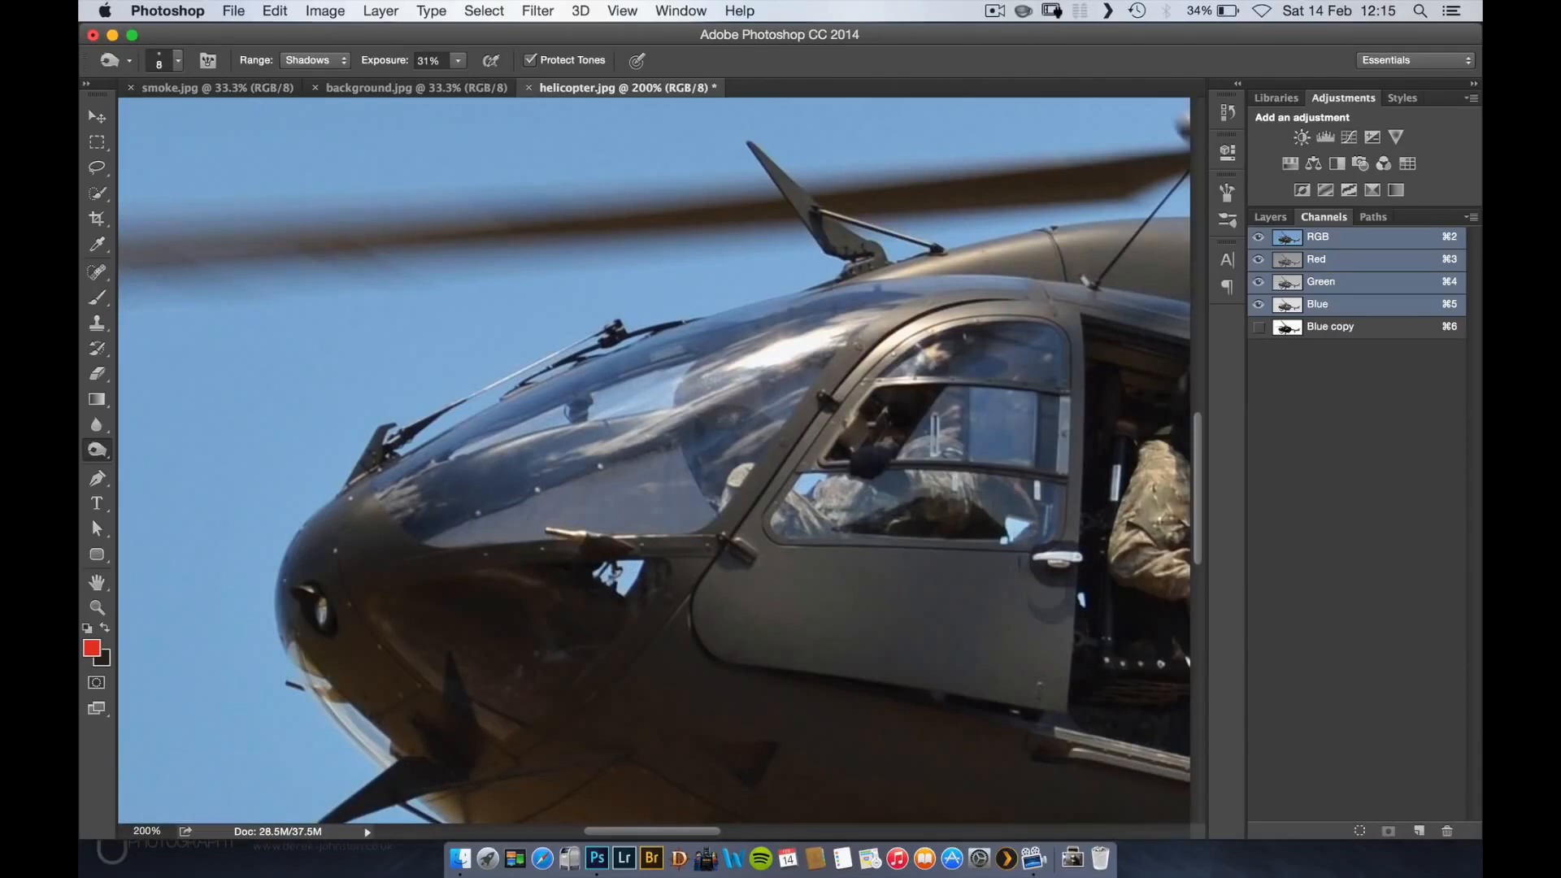
pyautogui.click(1340, 326)
pyautogui.press(']')
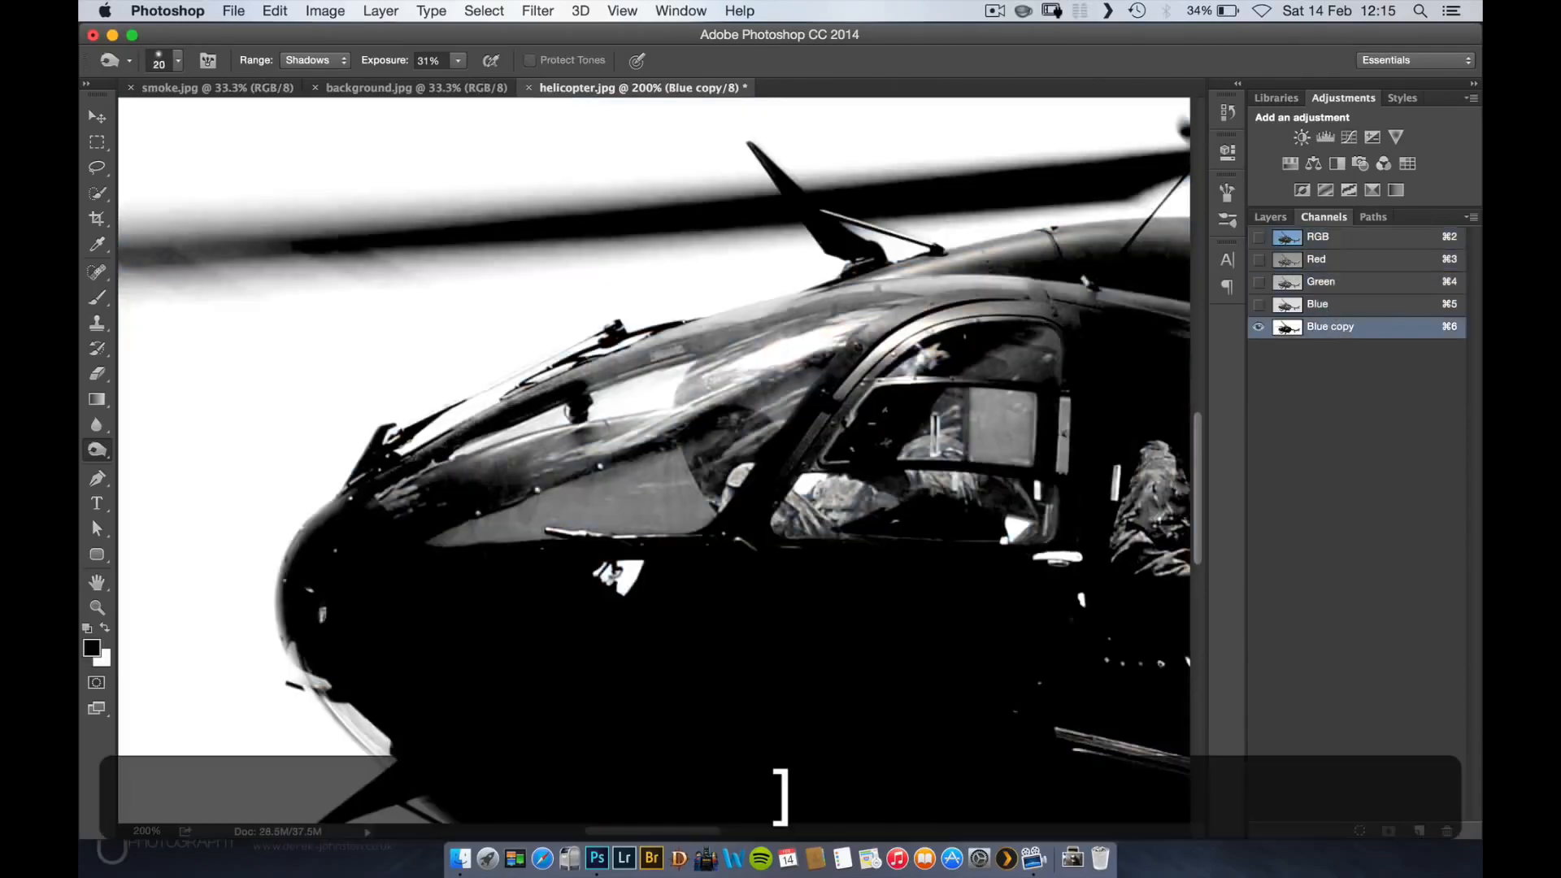
pyautogui.press(']')
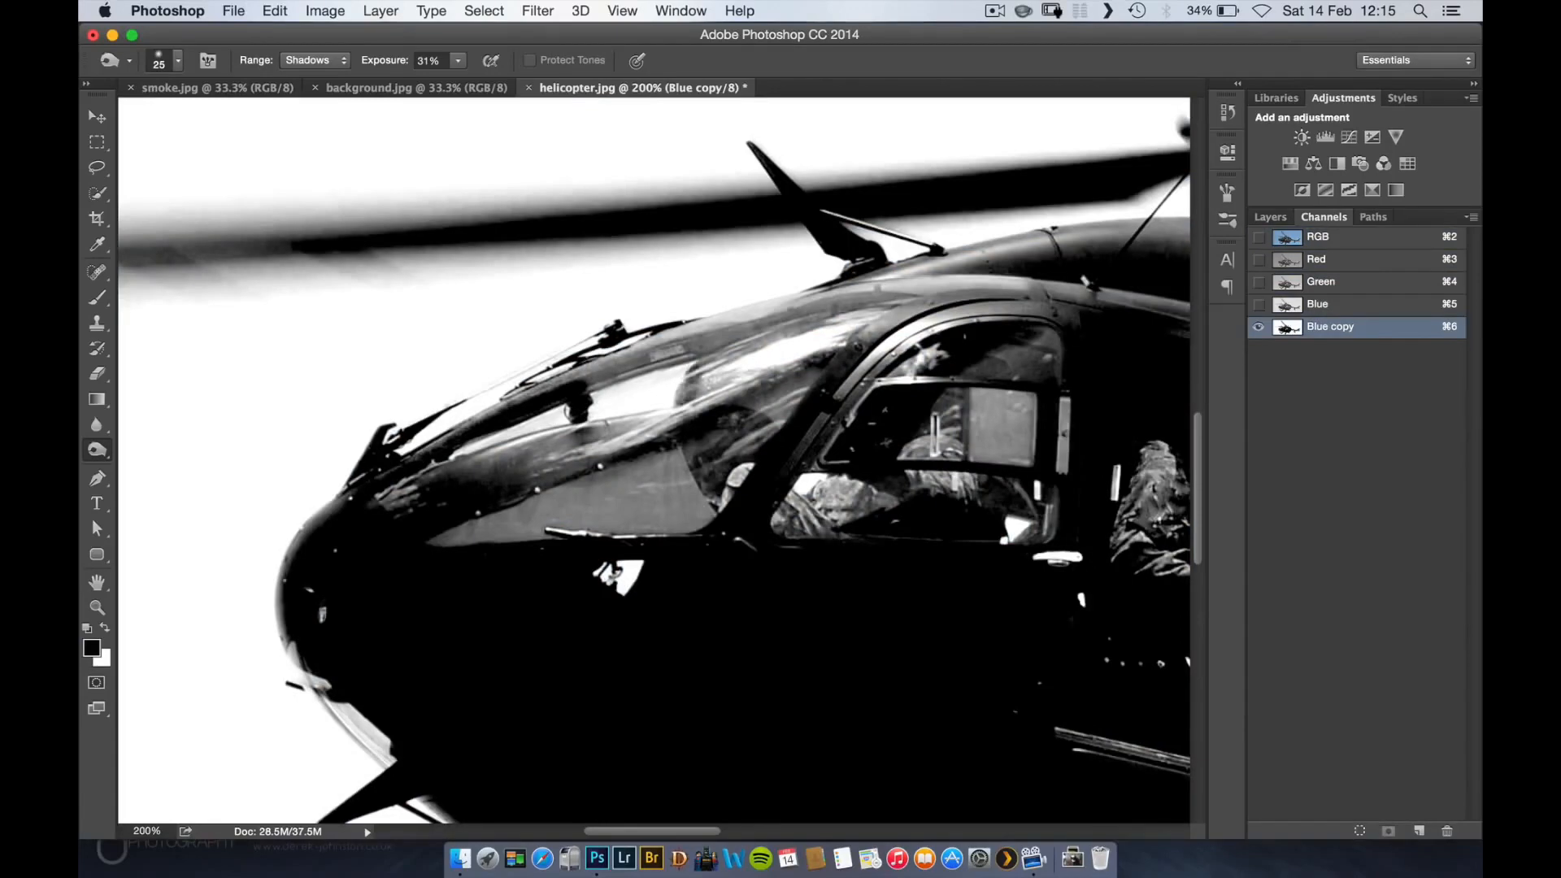
pyautogui.moveTo(684, 421)
pyautogui.mouseDown()
pyautogui.moveTo(697, 363)
pyautogui.moveTo(684, 414)
pyautogui.moveTo(467, 465)
pyautogui.moveTo(354, 528)
pyautogui.mouseUp()
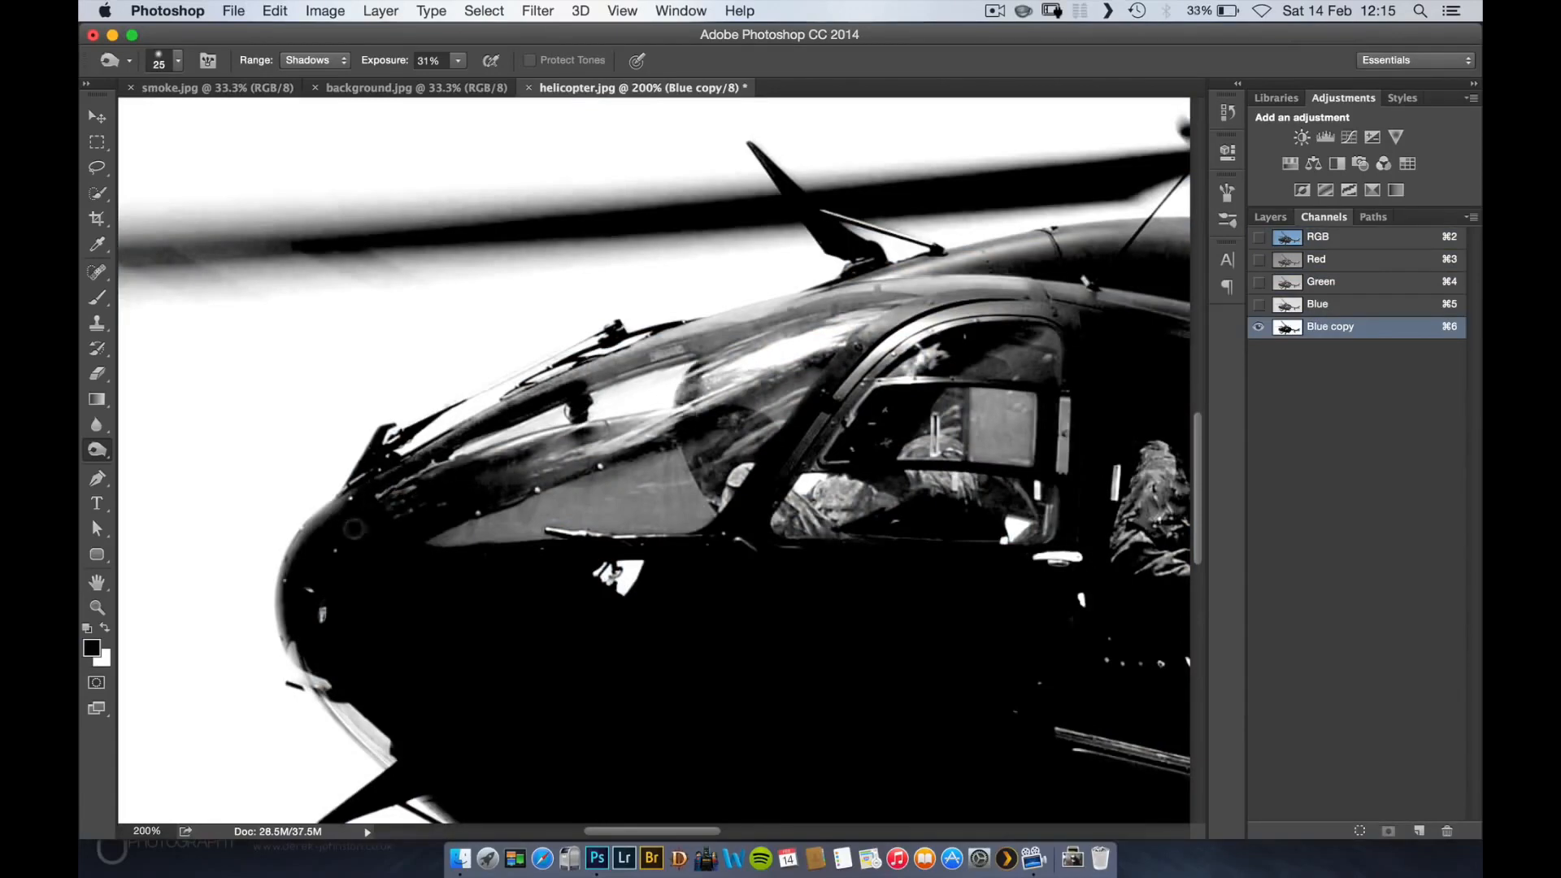
pyautogui.moveTo(675, 421)
pyautogui.mouseDown()
pyautogui.moveTo(521, 447)
pyautogui.moveTo(492, 472)
pyautogui.mouseUp()
pyautogui.moveTo(577, 391); pyautogui.dragTo(712, 348)
# - Burn the grey tones from the nose up along the front windscreen frame with a 20 px brush
pyautogui.press('[')
pyautogui.press('[')
pyautogui.press('[')
pyautogui.press('[')
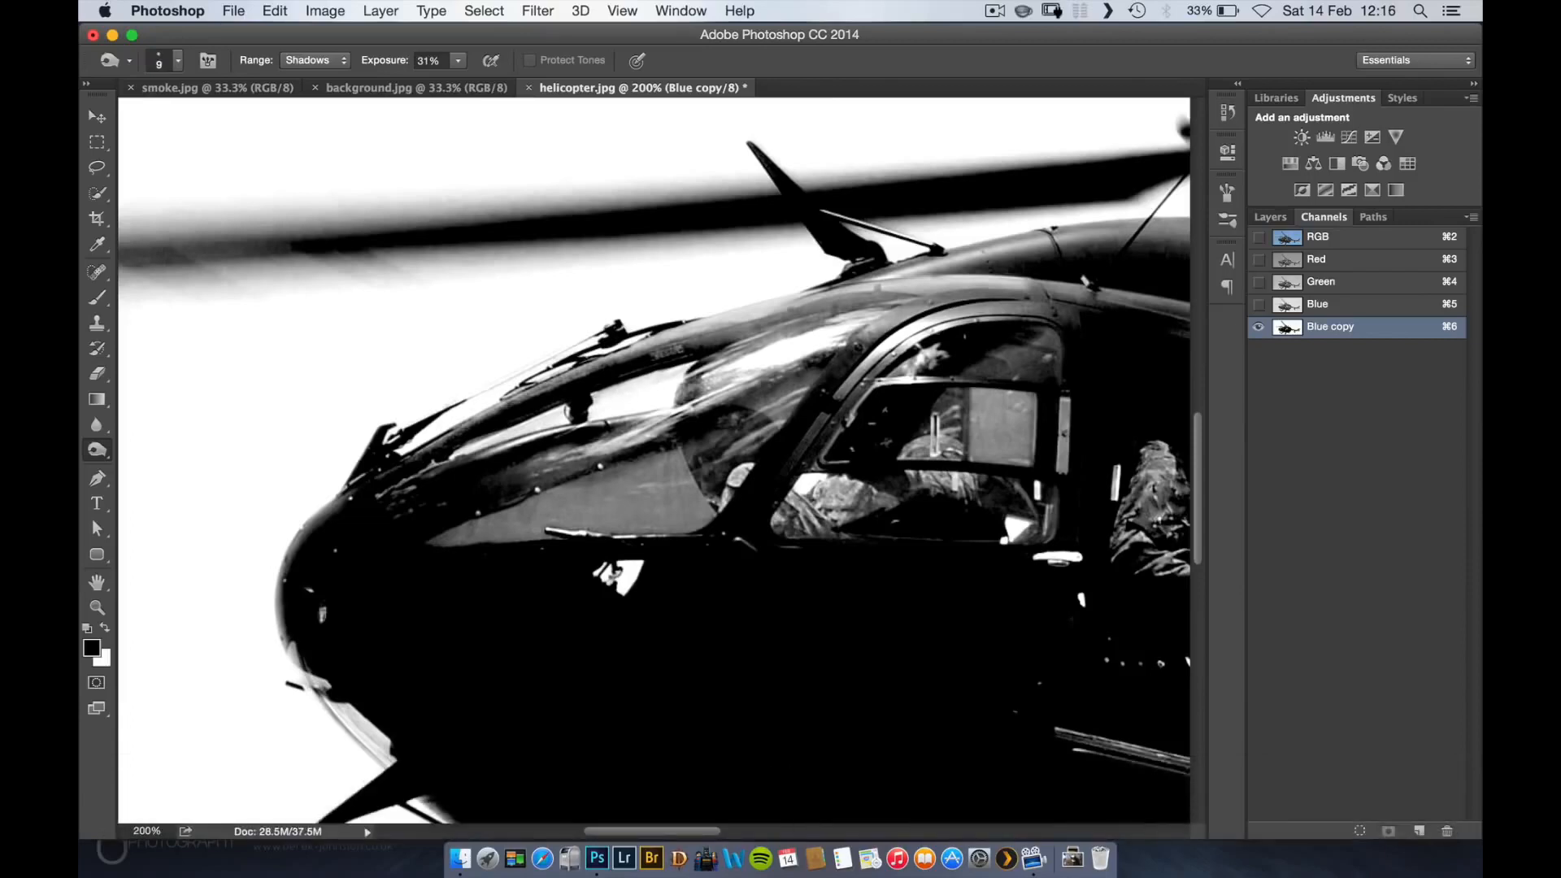
pyautogui.press(']')
pyautogui.press(']')
pyautogui.press(']')
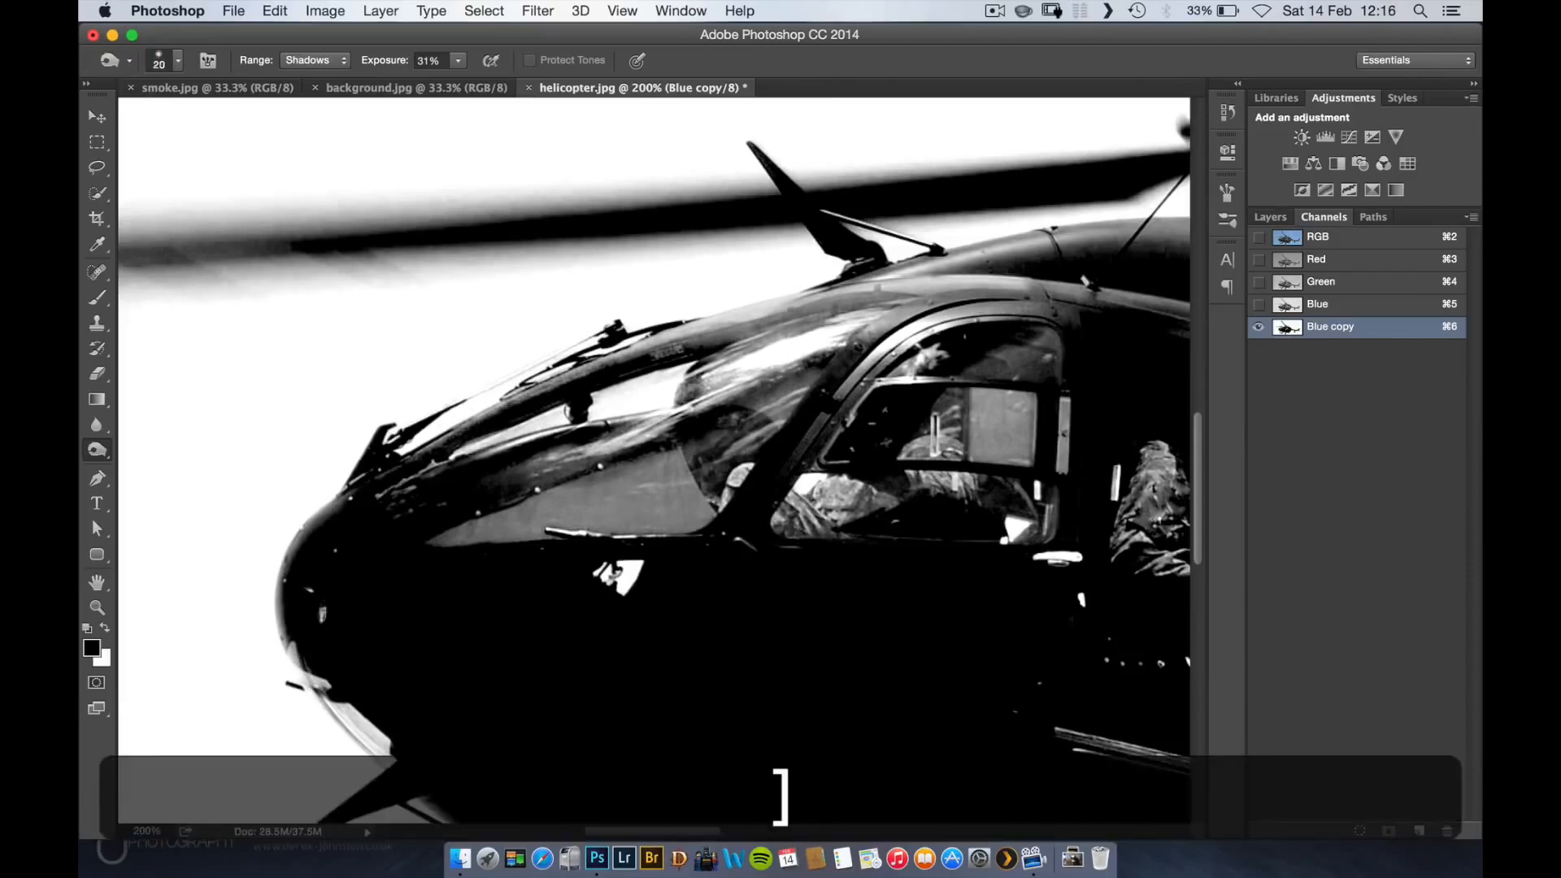
pyautogui.moveTo(389, 498)
pyautogui.mouseDown()
pyautogui.moveTo(430, 464)
pyautogui.moveTo(313, 532)
pyautogui.moveTo(366, 470)
pyautogui.moveTo(602, 368)
pyautogui.mouseUp()
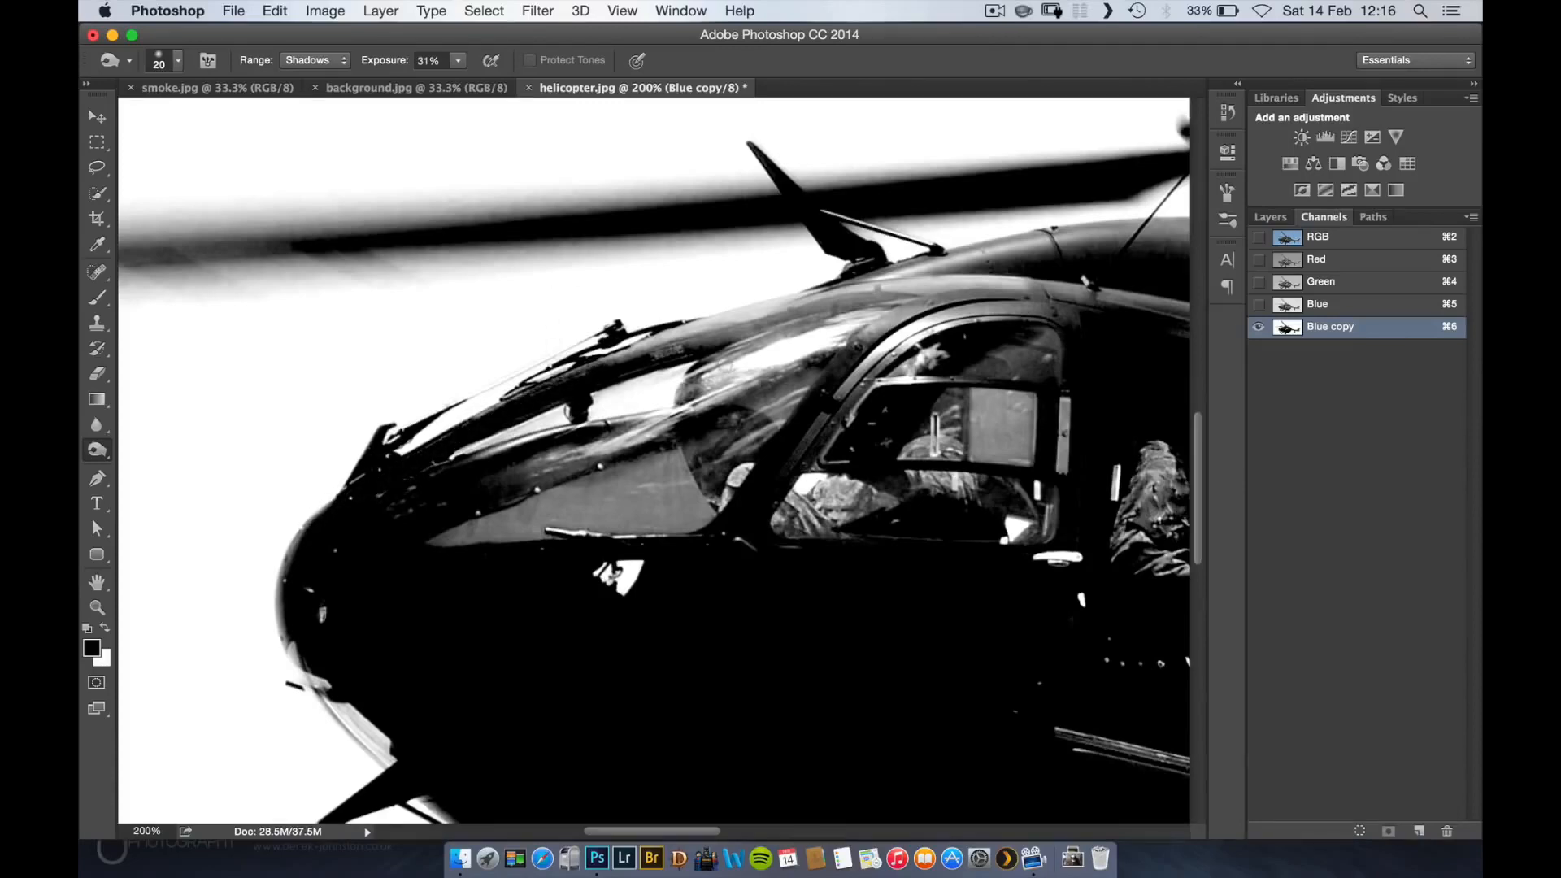
# - Burn the roofline edge above the windscreen, from below the rotor blade down to the wiper, finishing with a 20 px brush
pyautogui.press(']')
pyautogui.press(']')
pyautogui.press(']')
pyautogui.press(']')
pyautogui.moveTo(846, 288); pyautogui.dragTo(644, 343)
pyautogui.press('[')
pyautogui.press('[')
pyautogui.press(']')
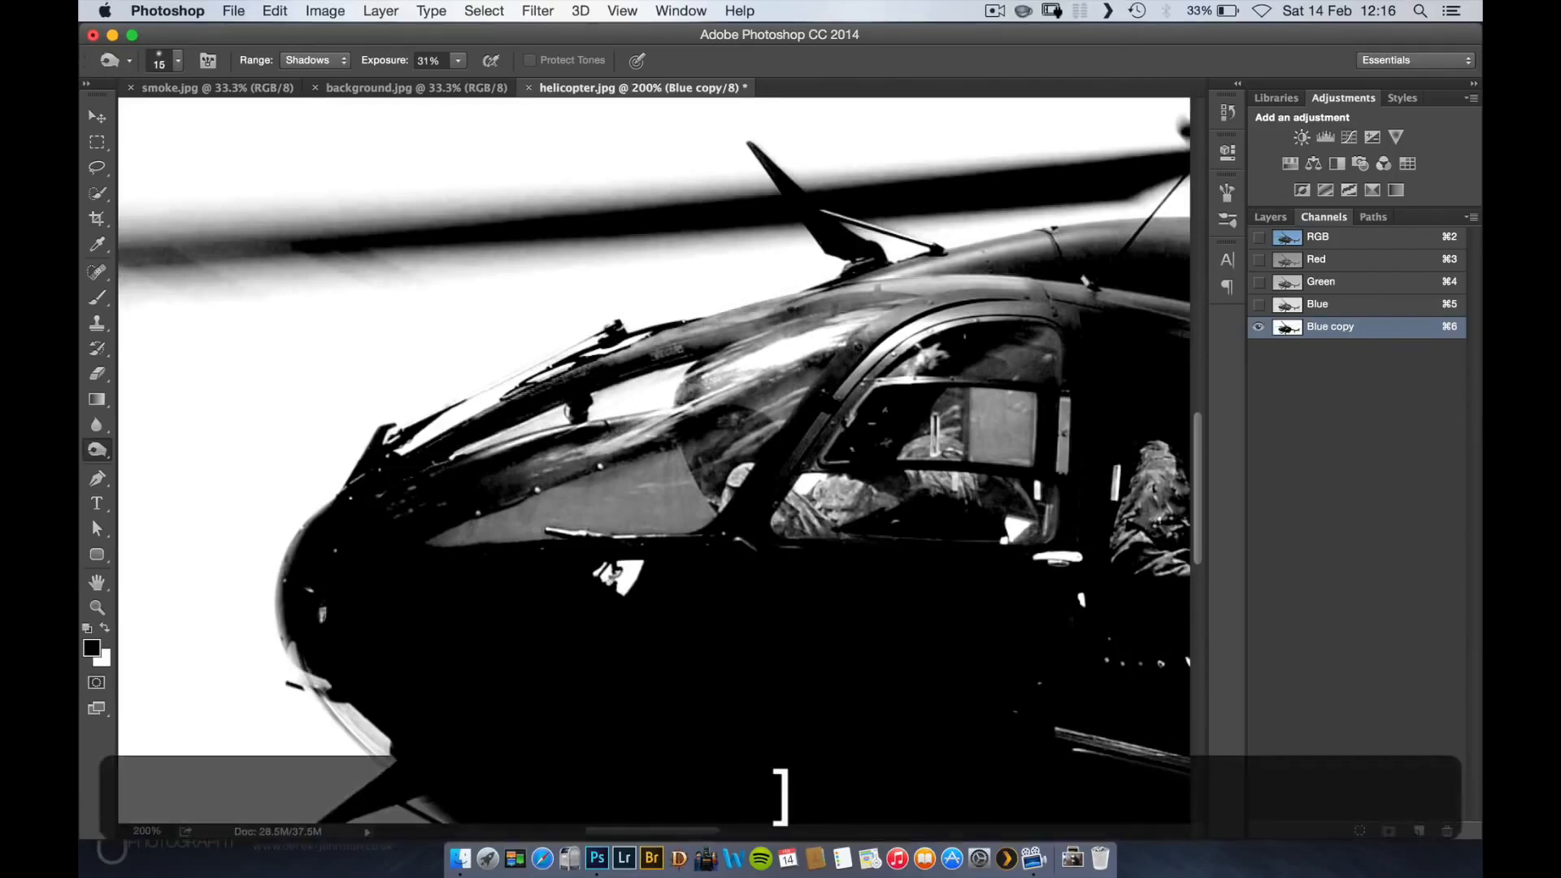
pyautogui.press(']')
pyautogui.press(']')
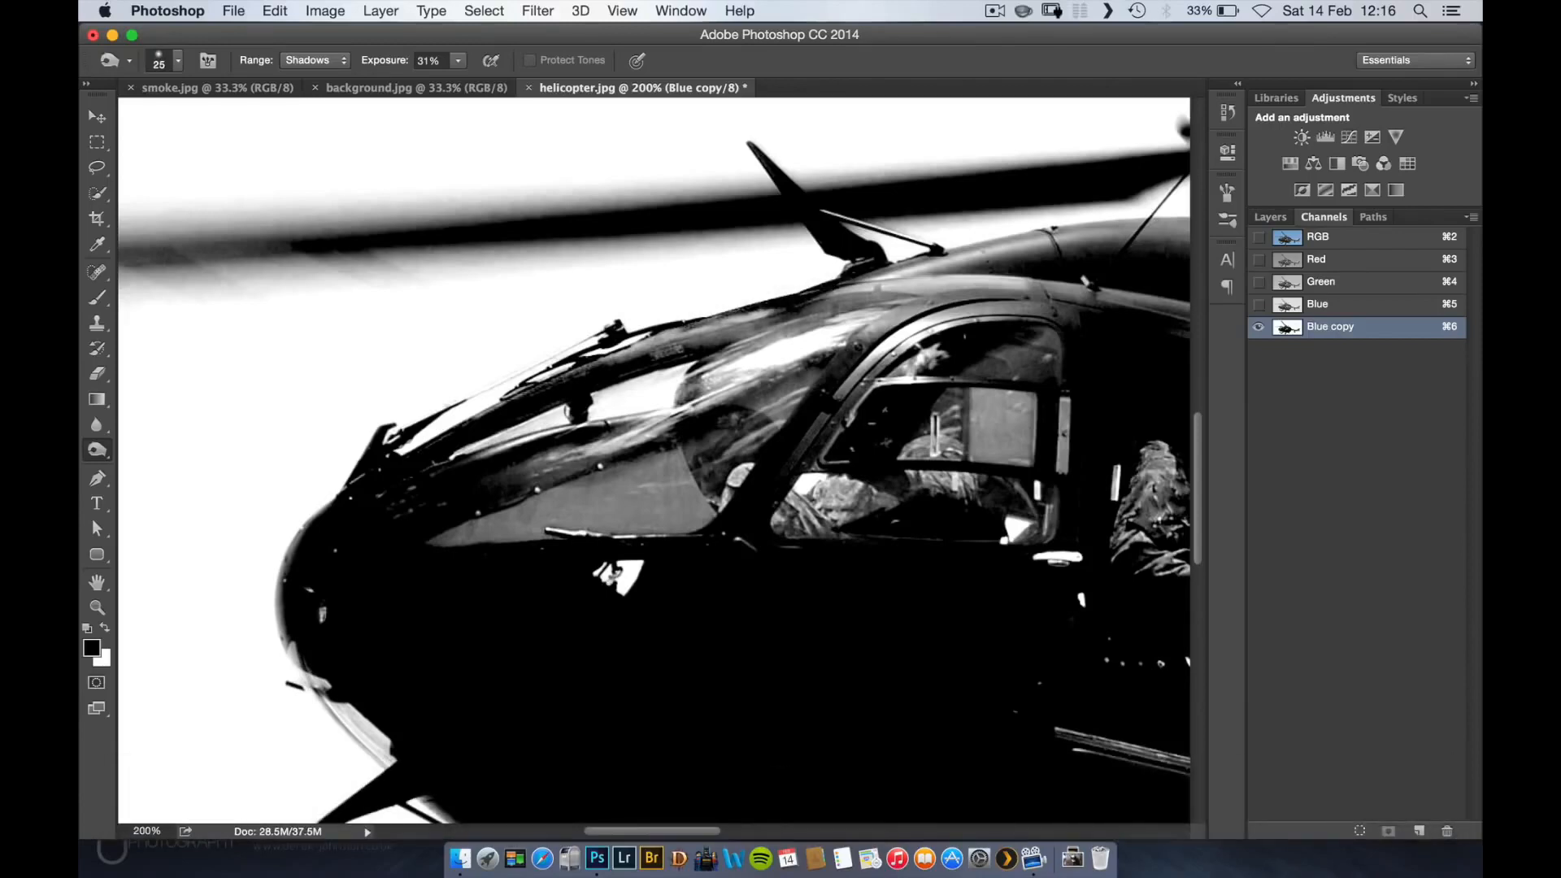
pyautogui.press('[')
pyautogui.moveTo(724, 315)
pyautogui.mouseDown()
pyautogui.moveTo(464, 424)
pyautogui.moveTo(520, 395)
pyautogui.mouseUp()
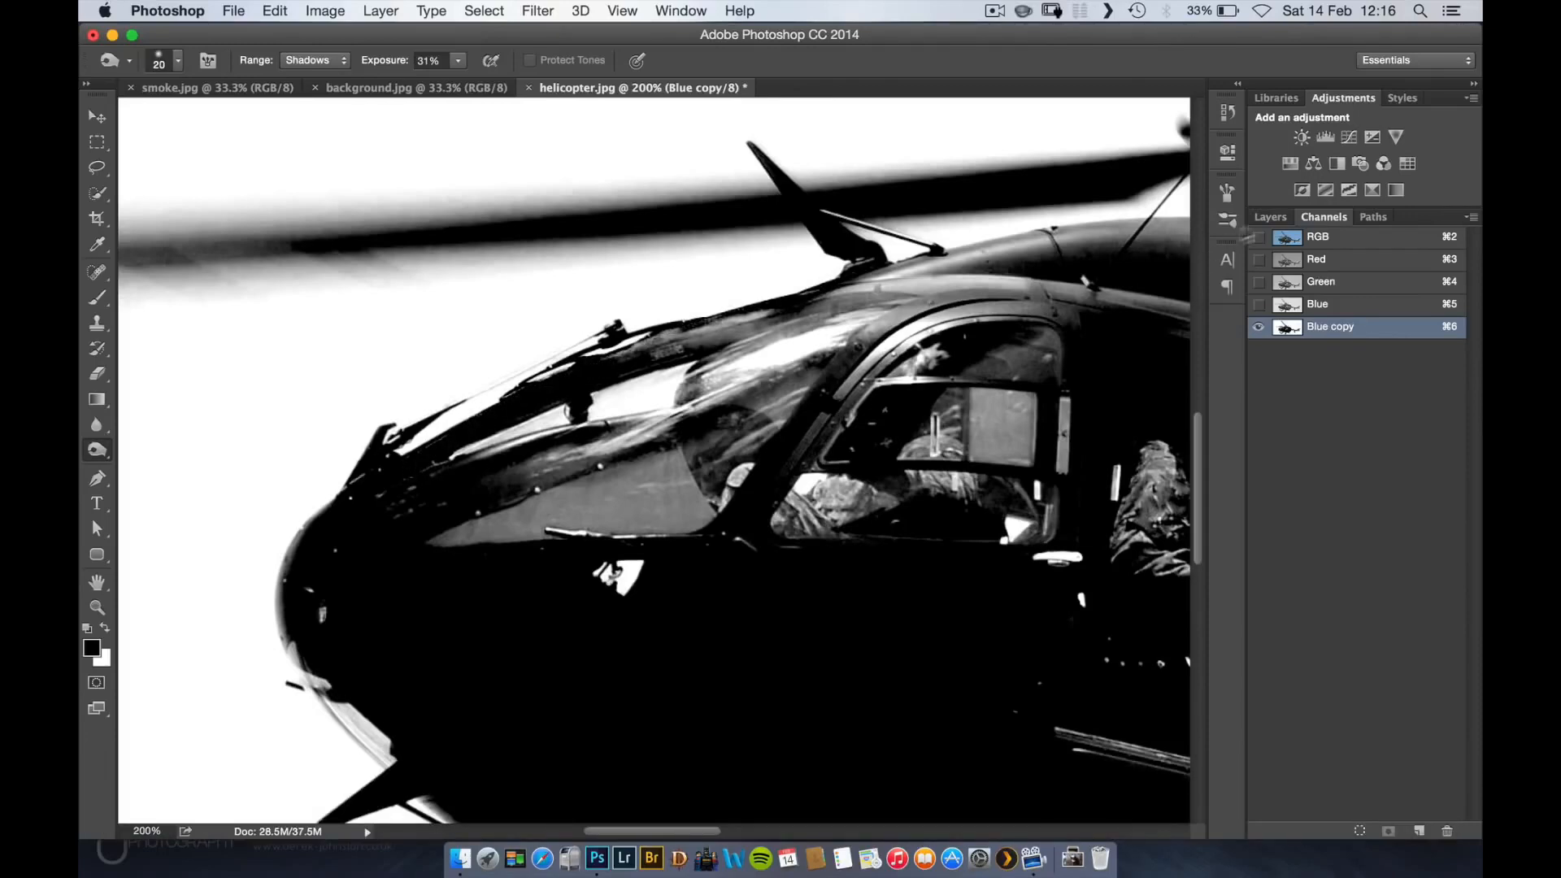
# - Compare the burned windscreen edge with the full-colour image, return to the Blue copy channel, and set the brush to 15 px
pyautogui.click(1307, 240)
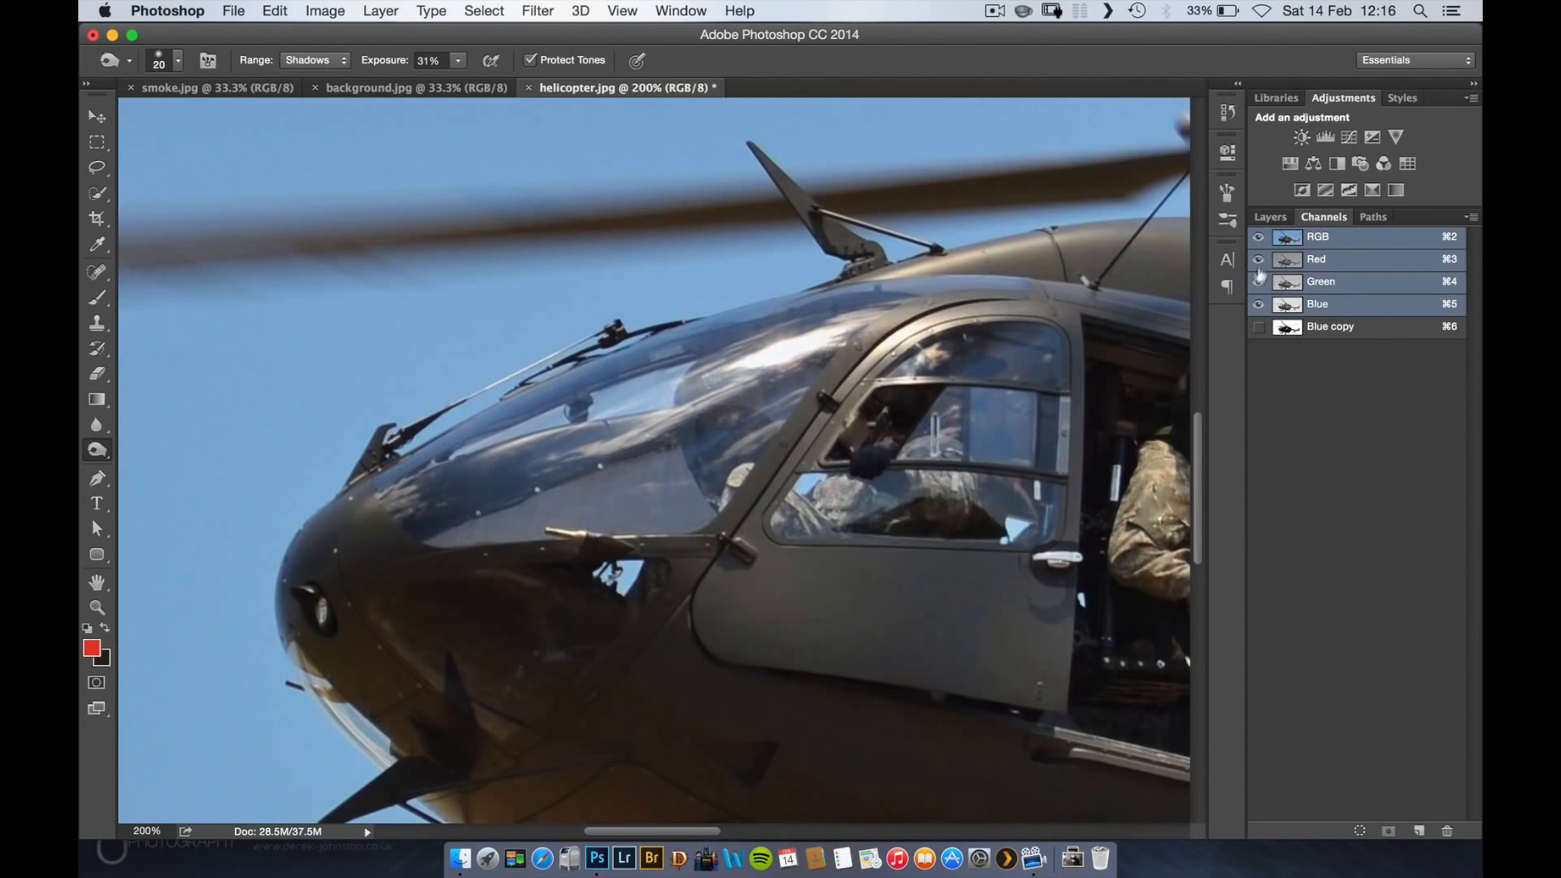
pyautogui.click(1284, 329)
pyautogui.press('[')
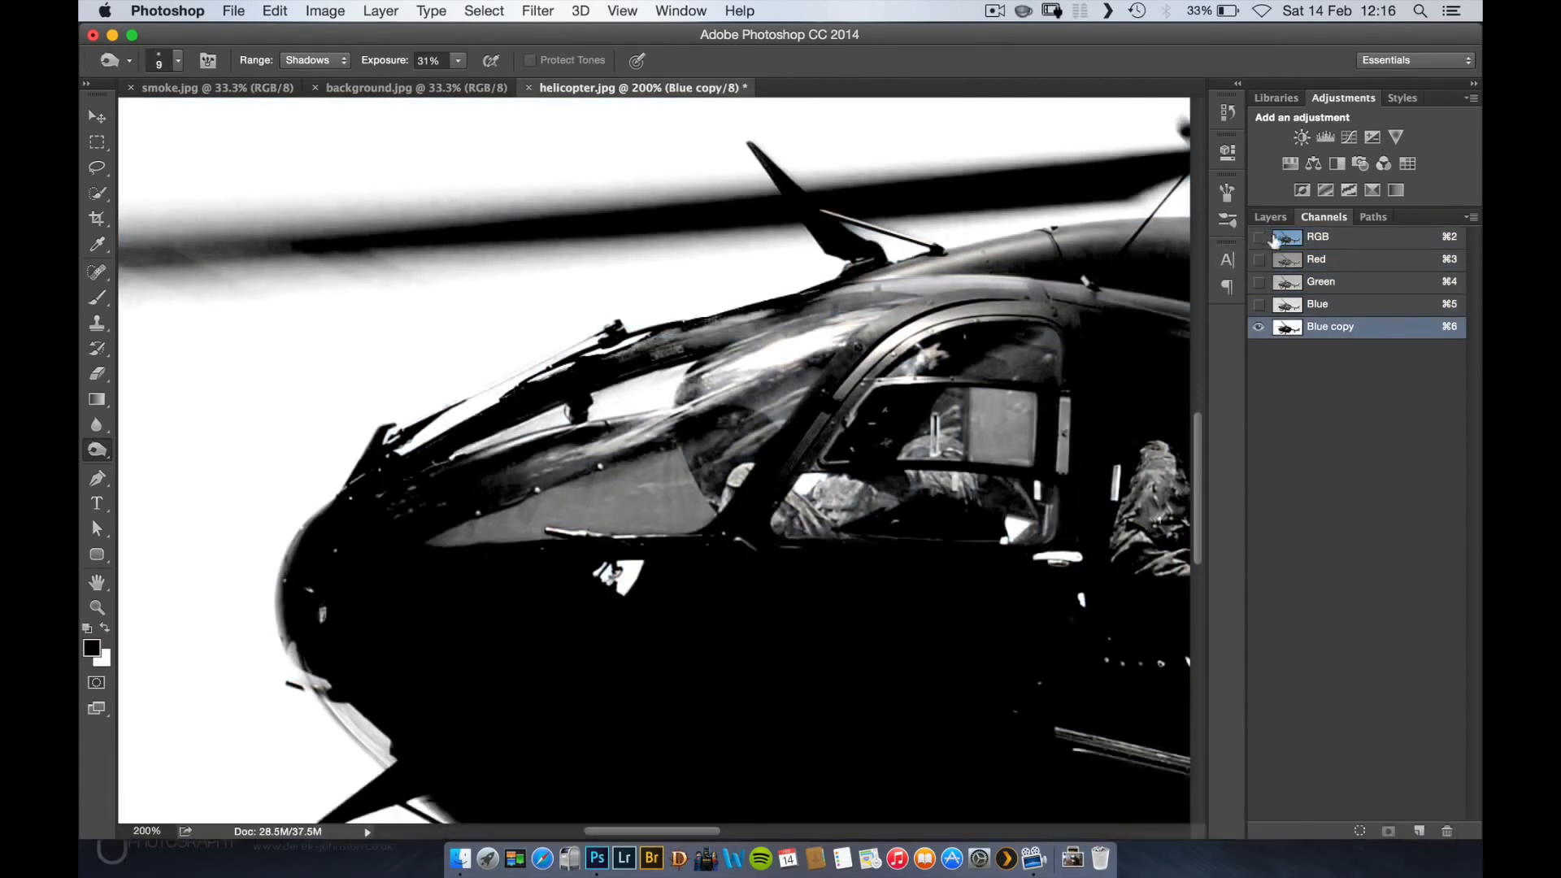
pyautogui.press(']')
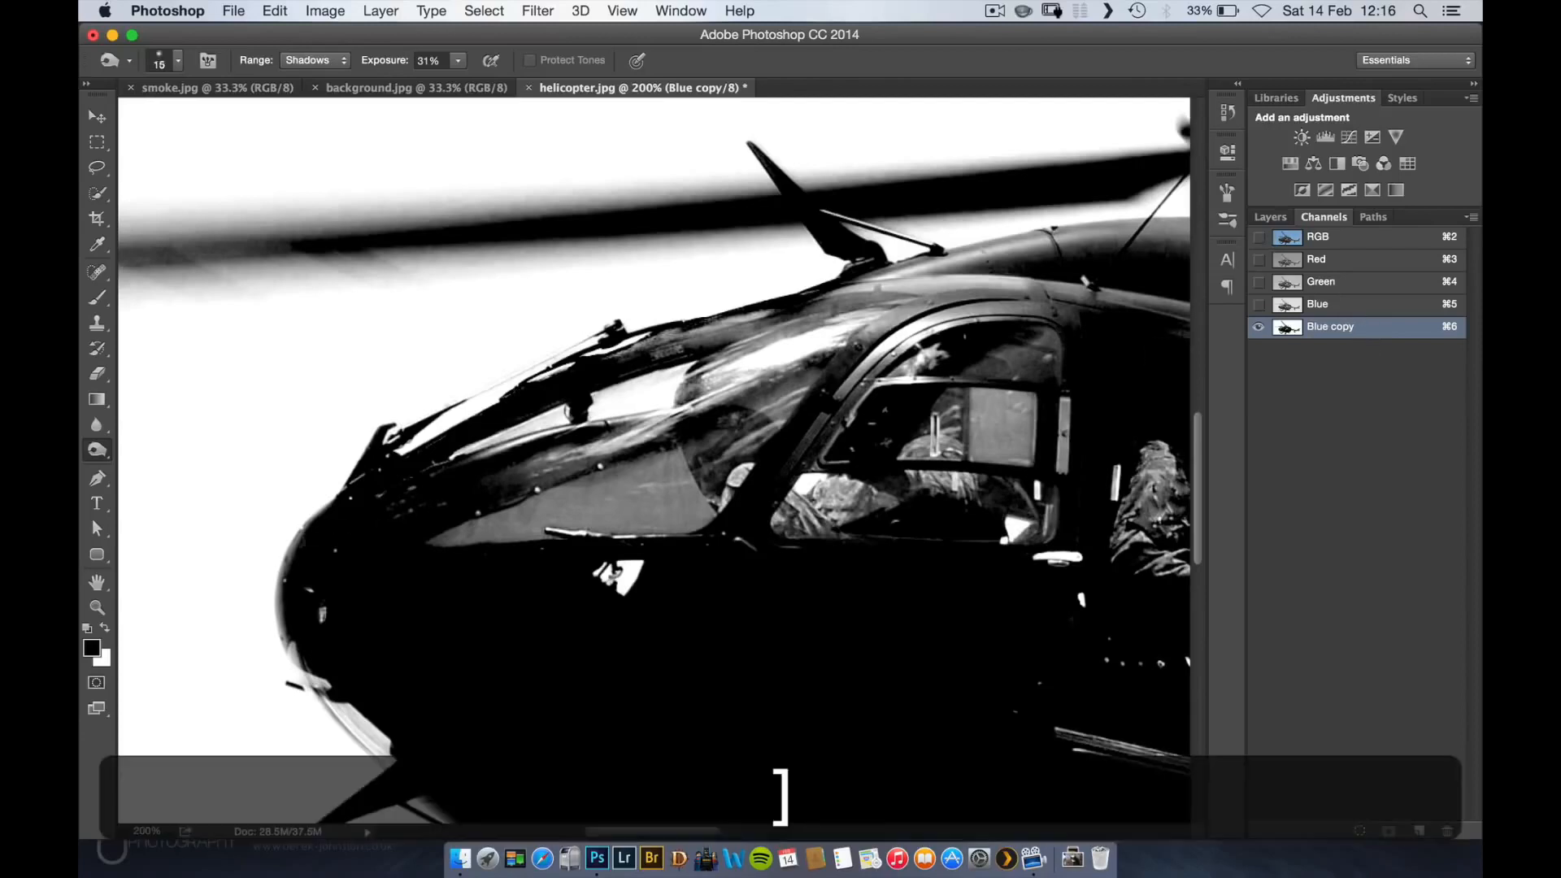
# - Rename the Blue copy channel to "mask"
pyautogui.doubleClick(1337, 326)
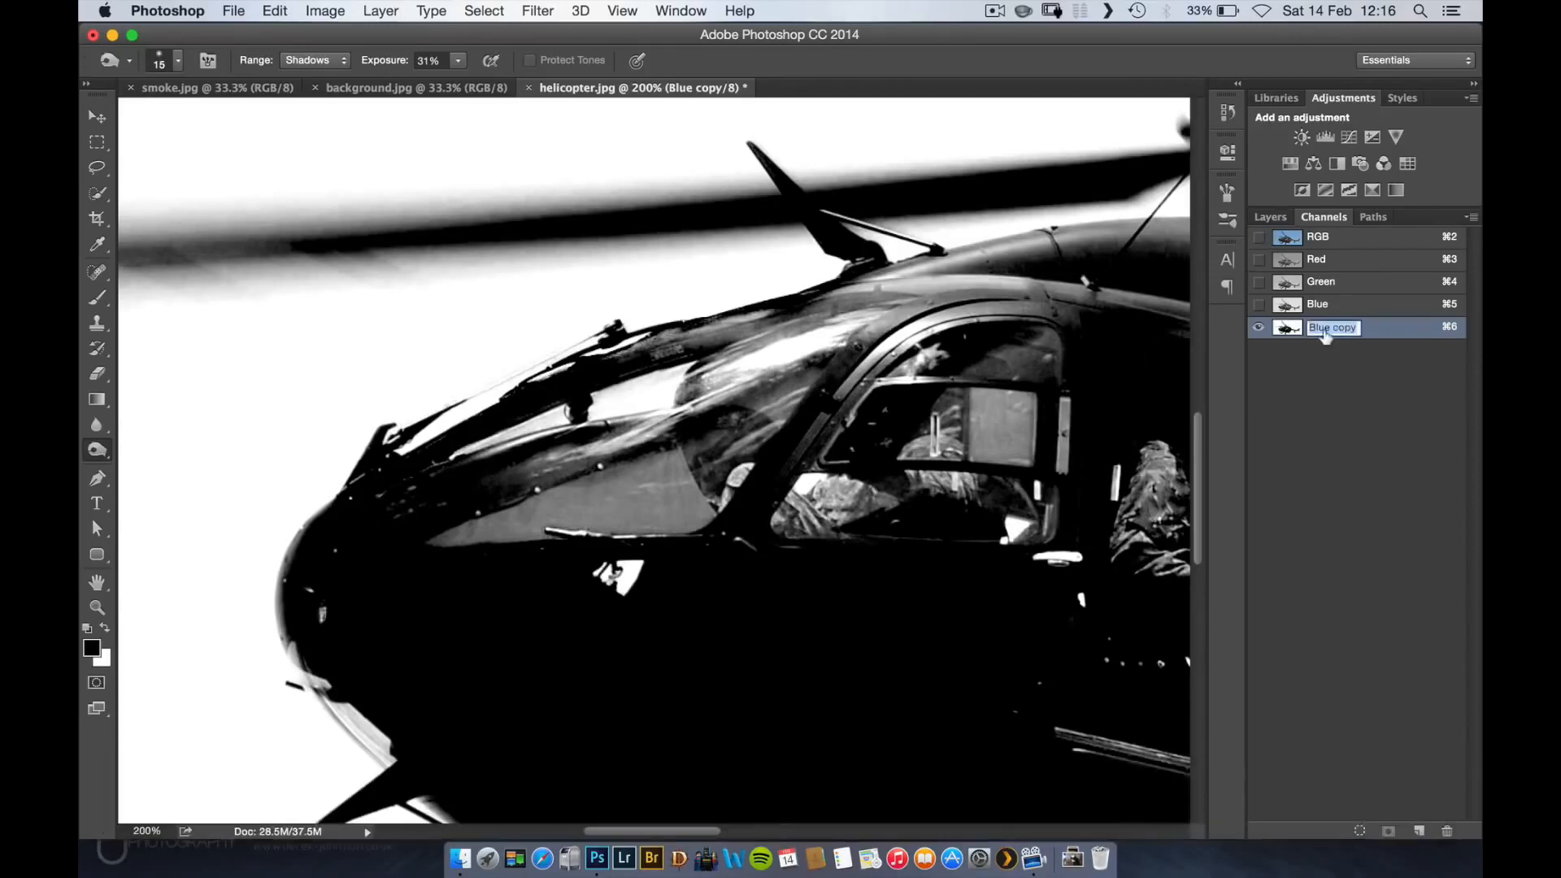
pyautogui.write('mar')
pyautogui.press('BackSpace')
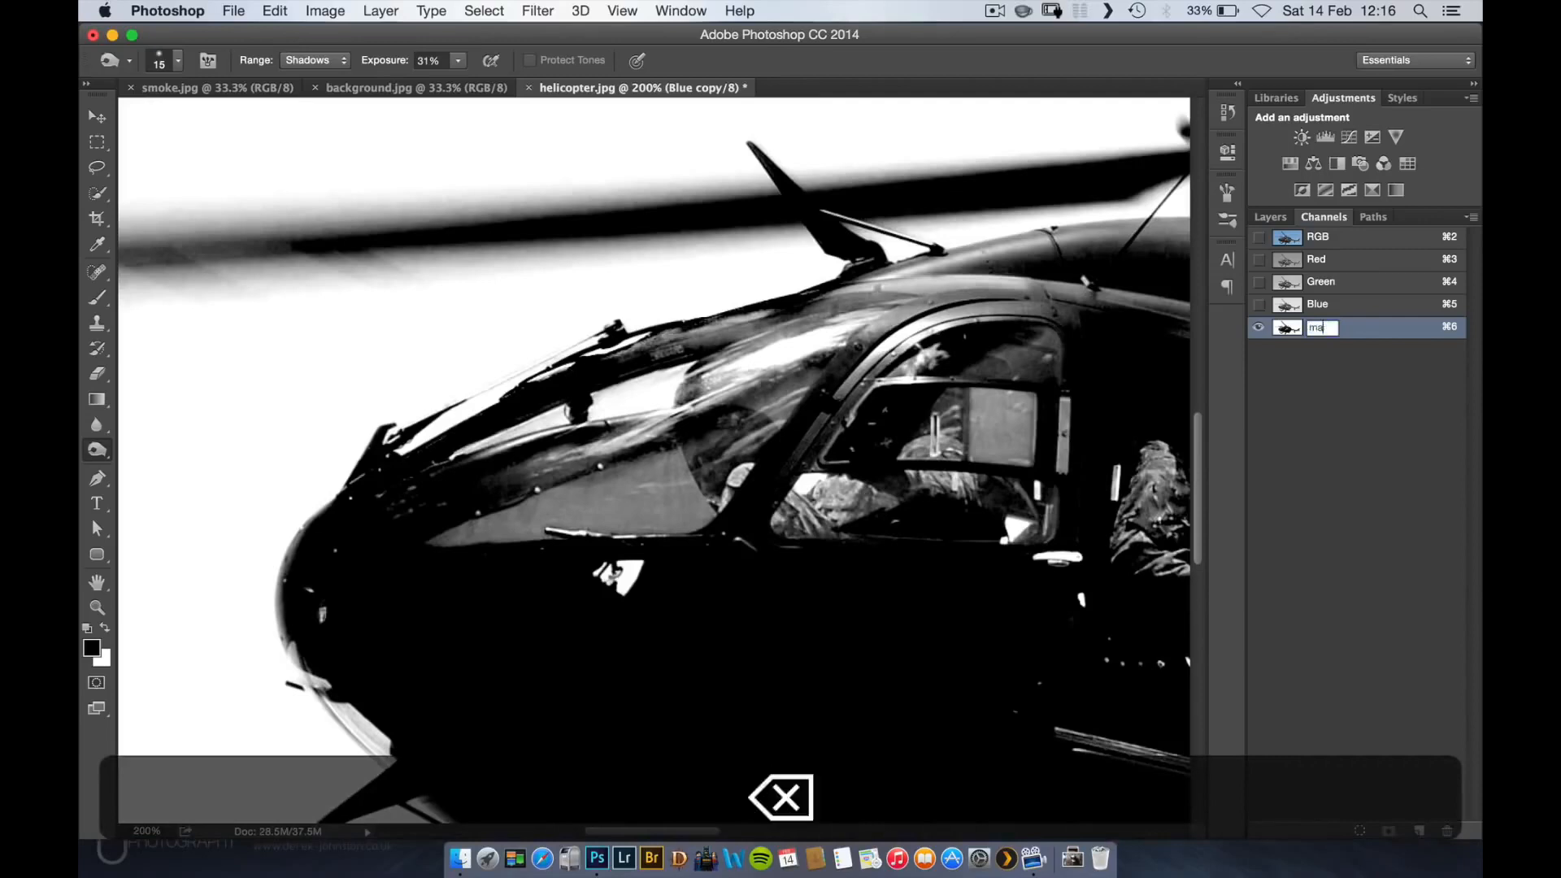
pyautogui.write('sl')
pyautogui.press('BackSpace')
pyautogui.write('k')
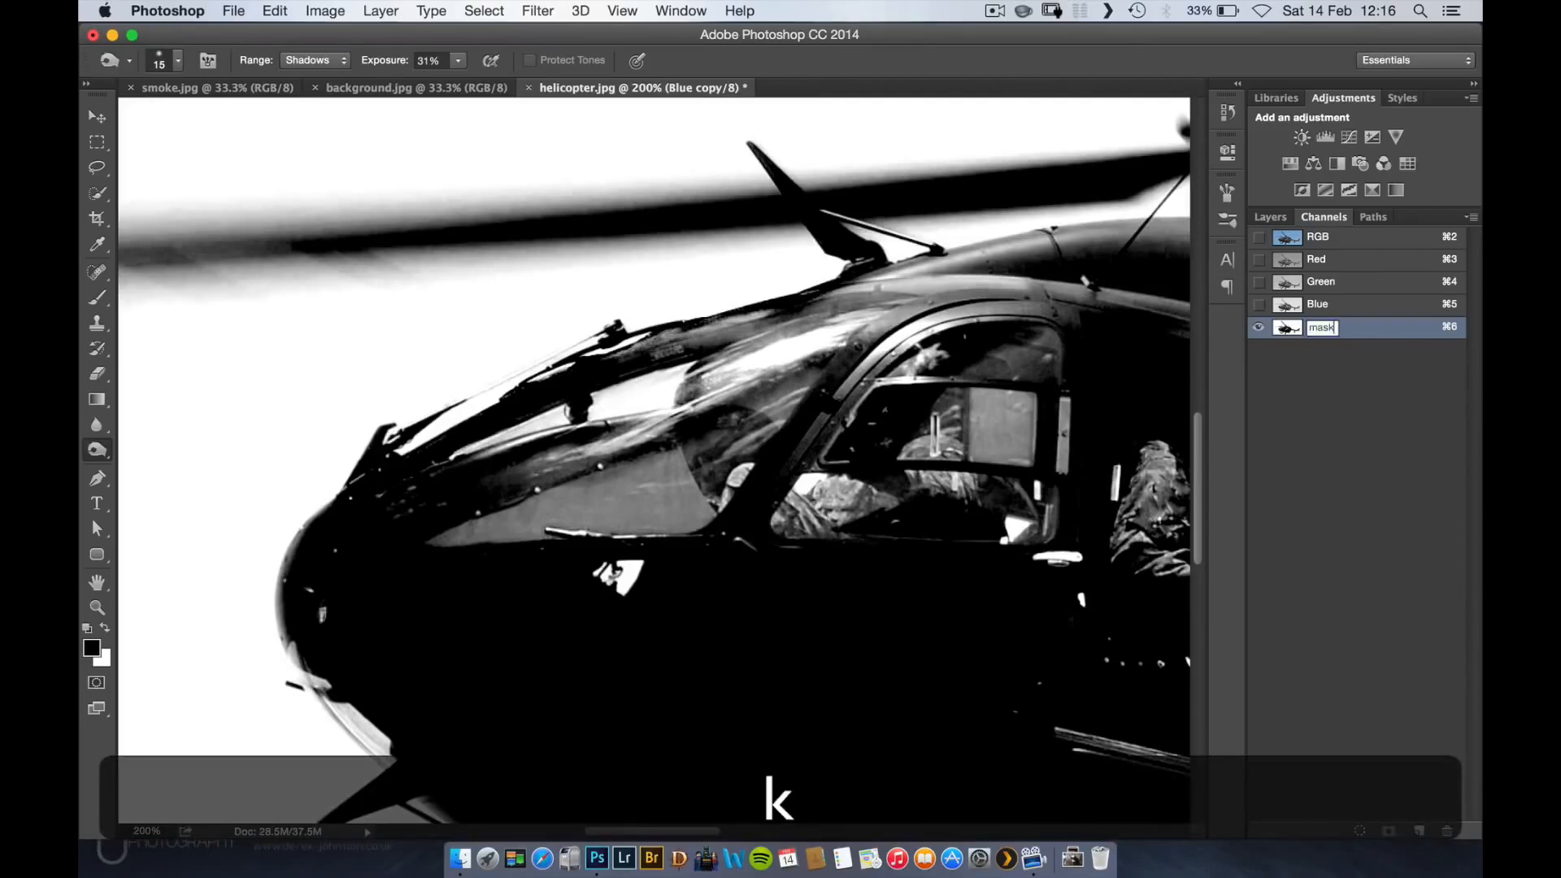
pyautogui.press('Return')
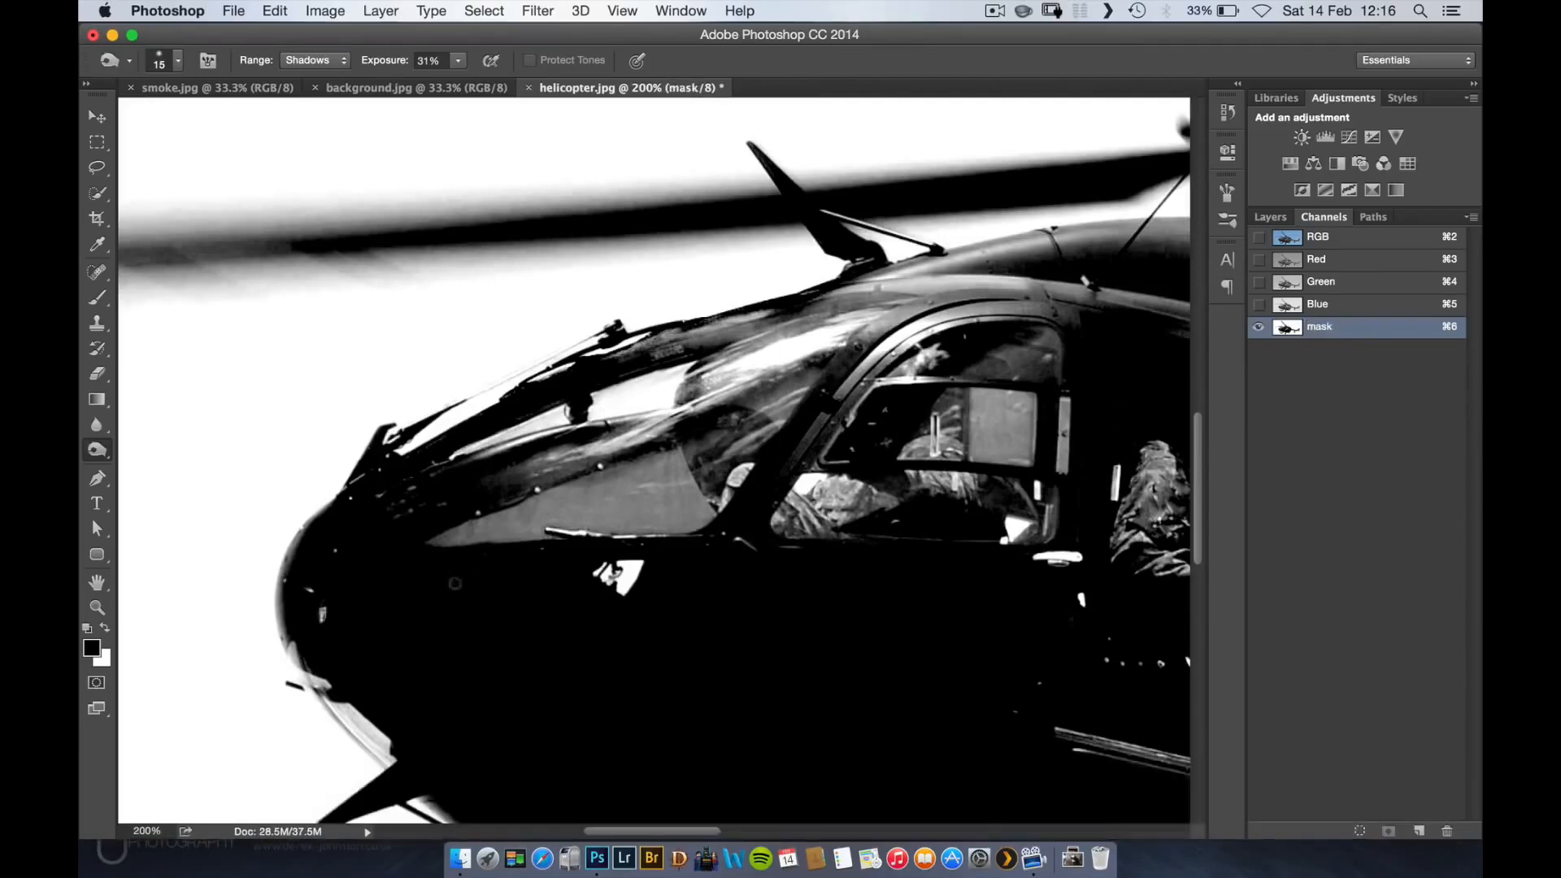
# - Burn the grey front edge of the helicopter's nose to solid black, enlarging the brush to 50 px
pyautogui.moveTo(331, 612); pyautogui.dragTo(368, 616)
pyautogui.moveTo(282, 643)
pyautogui.mouseDown()
pyautogui.moveTo(254, 609)
pyautogui.moveTo(277, 540)
pyautogui.moveTo(258, 577)
pyautogui.moveTo(297, 500)
pyautogui.moveTo(324, 483)
pyautogui.moveTo(289, 522)
pyautogui.moveTo(358, 451)
pyautogui.mouseUp()
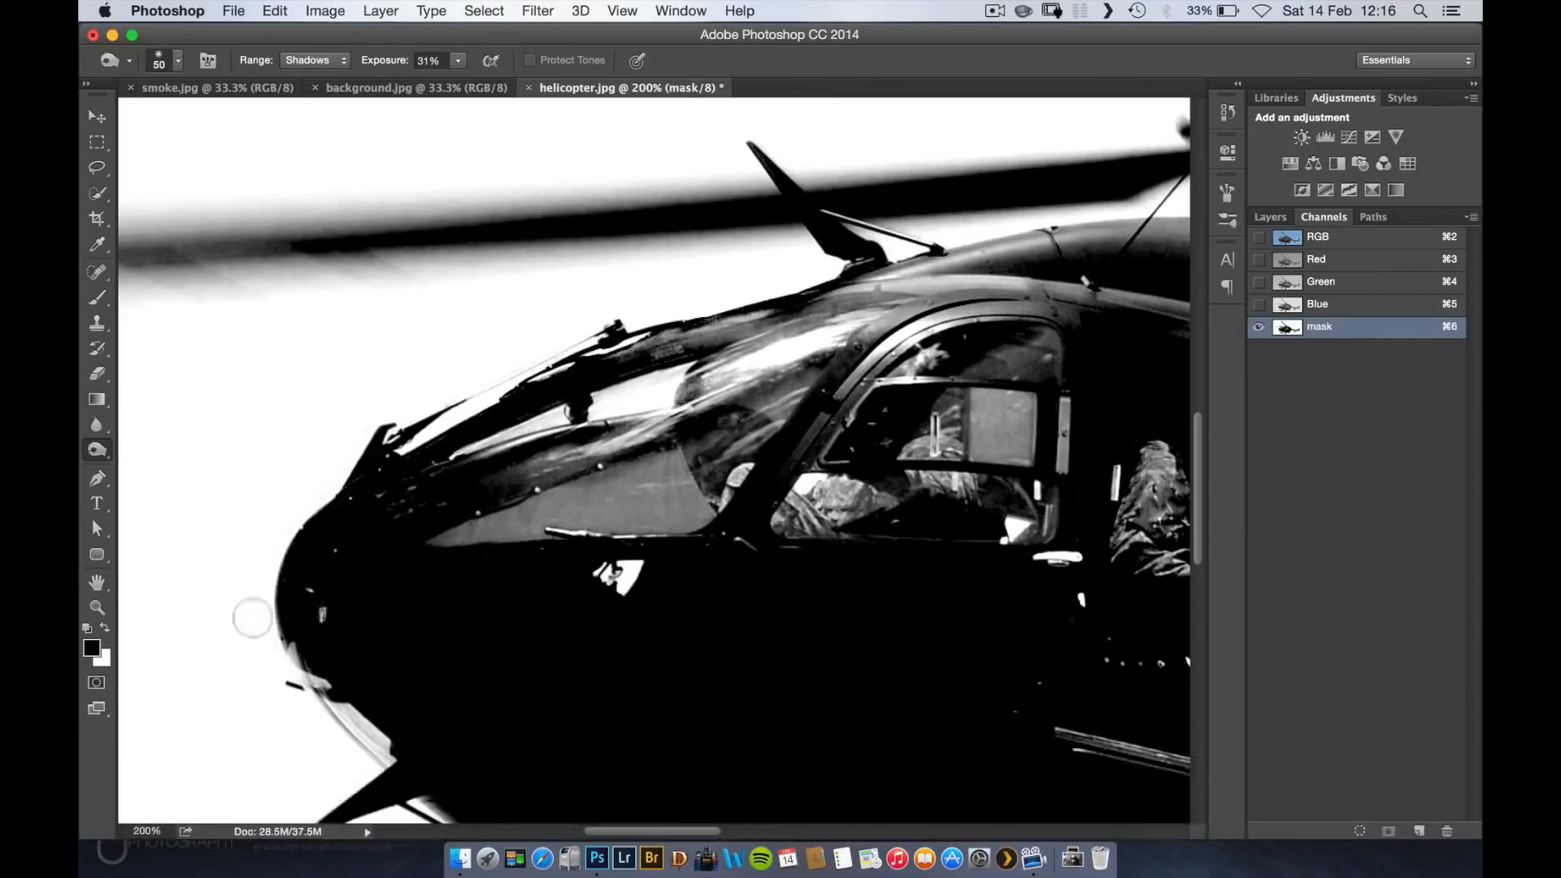
pyautogui.moveTo(332, 667)
pyautogui.mouseDown()
pyautogui.moveTo(294, 638)
pyautogui.moveTo(296, 663)
pyautogui.moveTo(282, 633)
pyautogui.mouseUp()
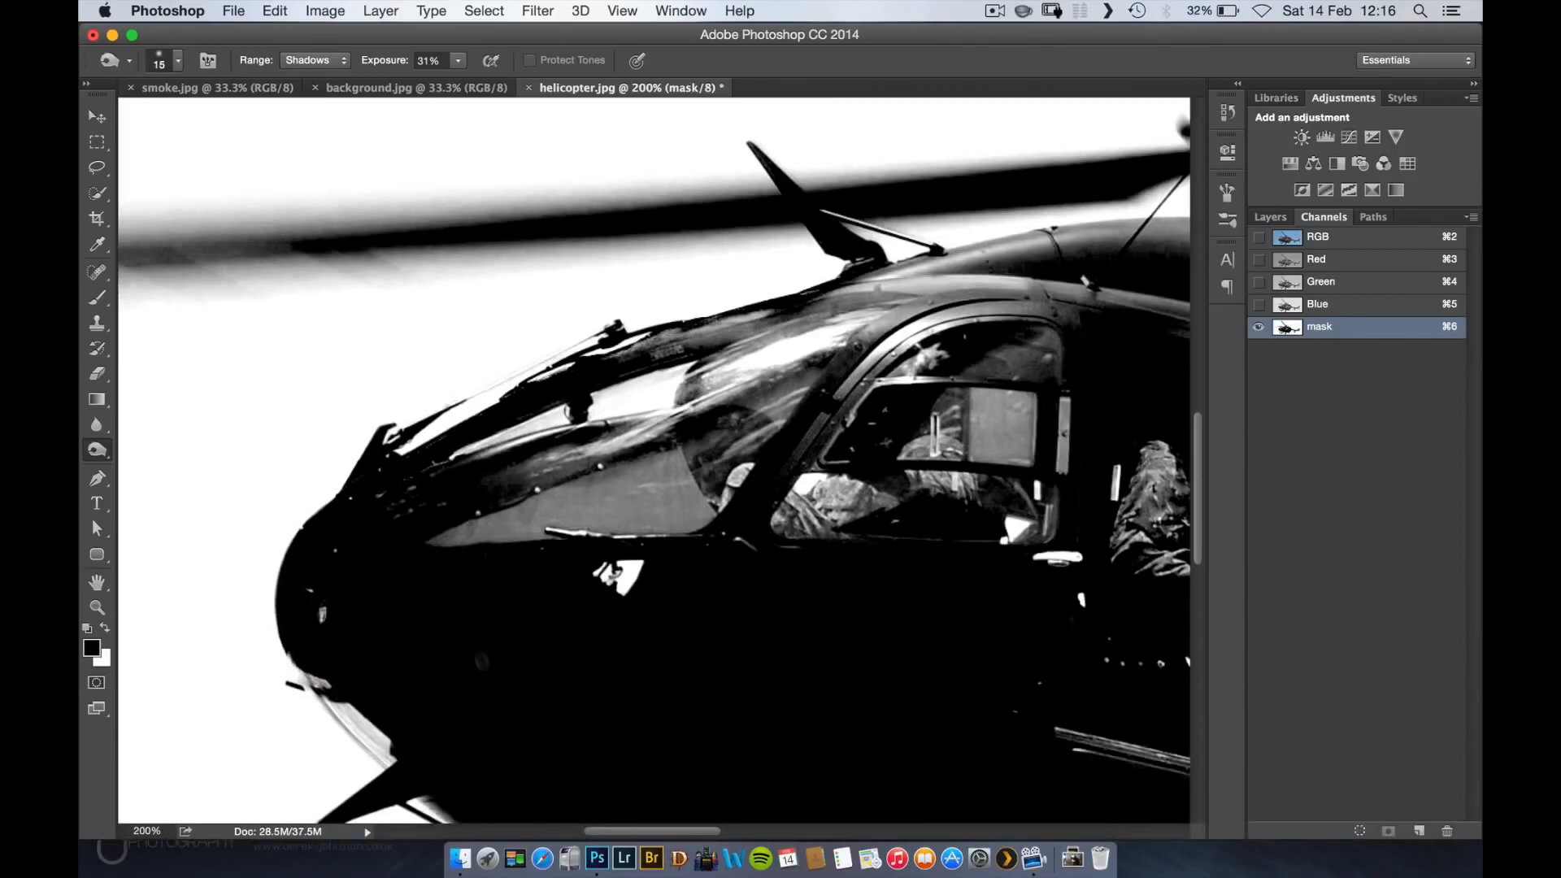
# - Burn the grey edge along the helicopter's chin and belly with a 15 px brush, checking it against the full-colour image
pyautogui.press('space')
pyautogui.moveTo(483, 662); pyautogui.dragTo(483, 484)
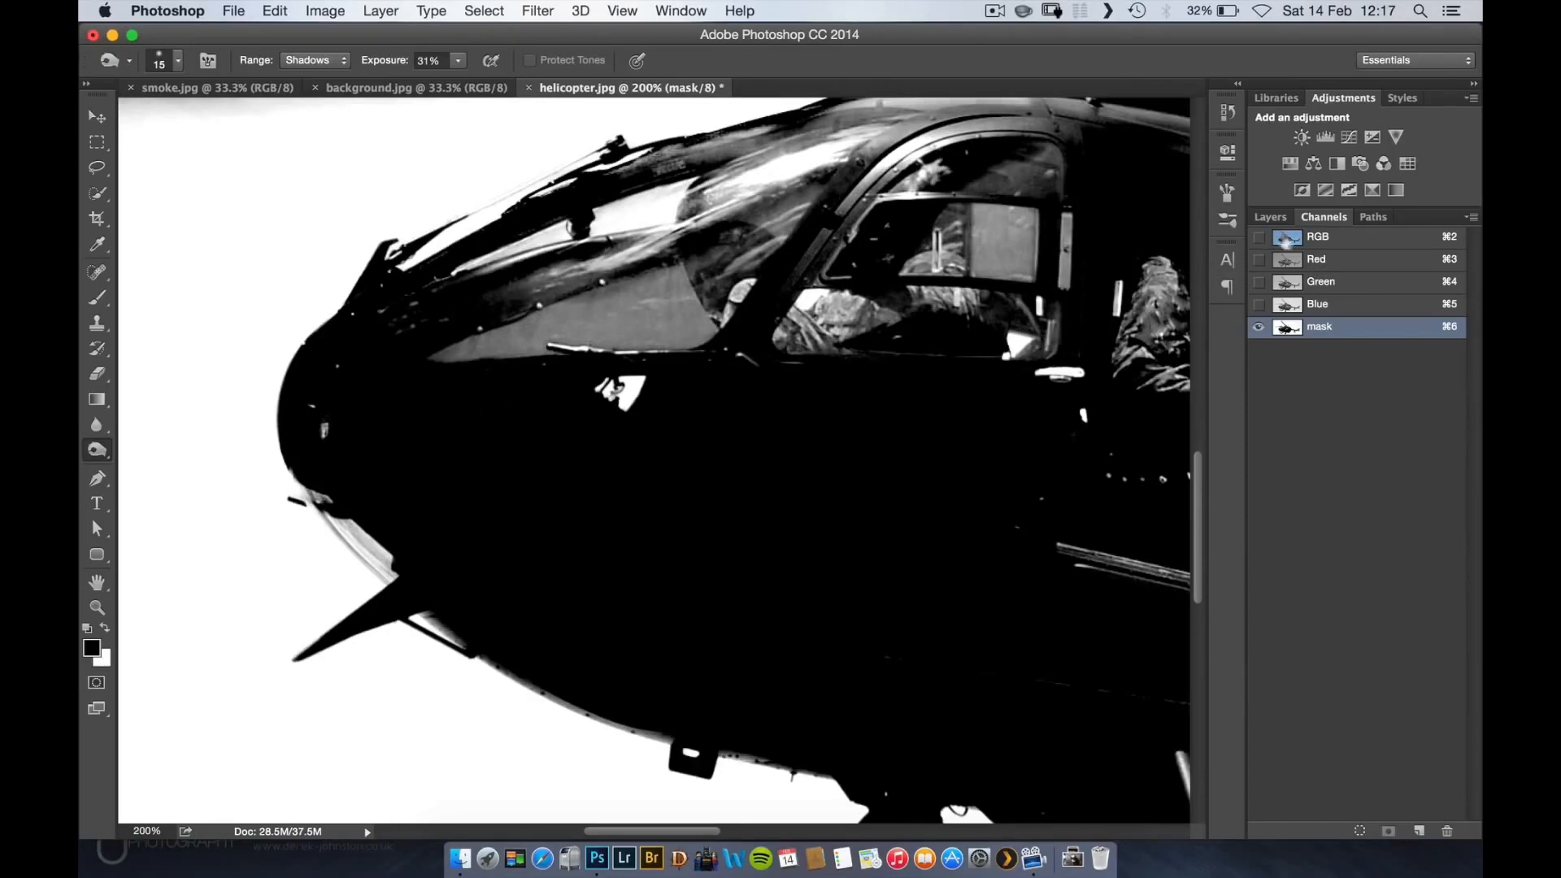
pyautogui.click(1320, 238)
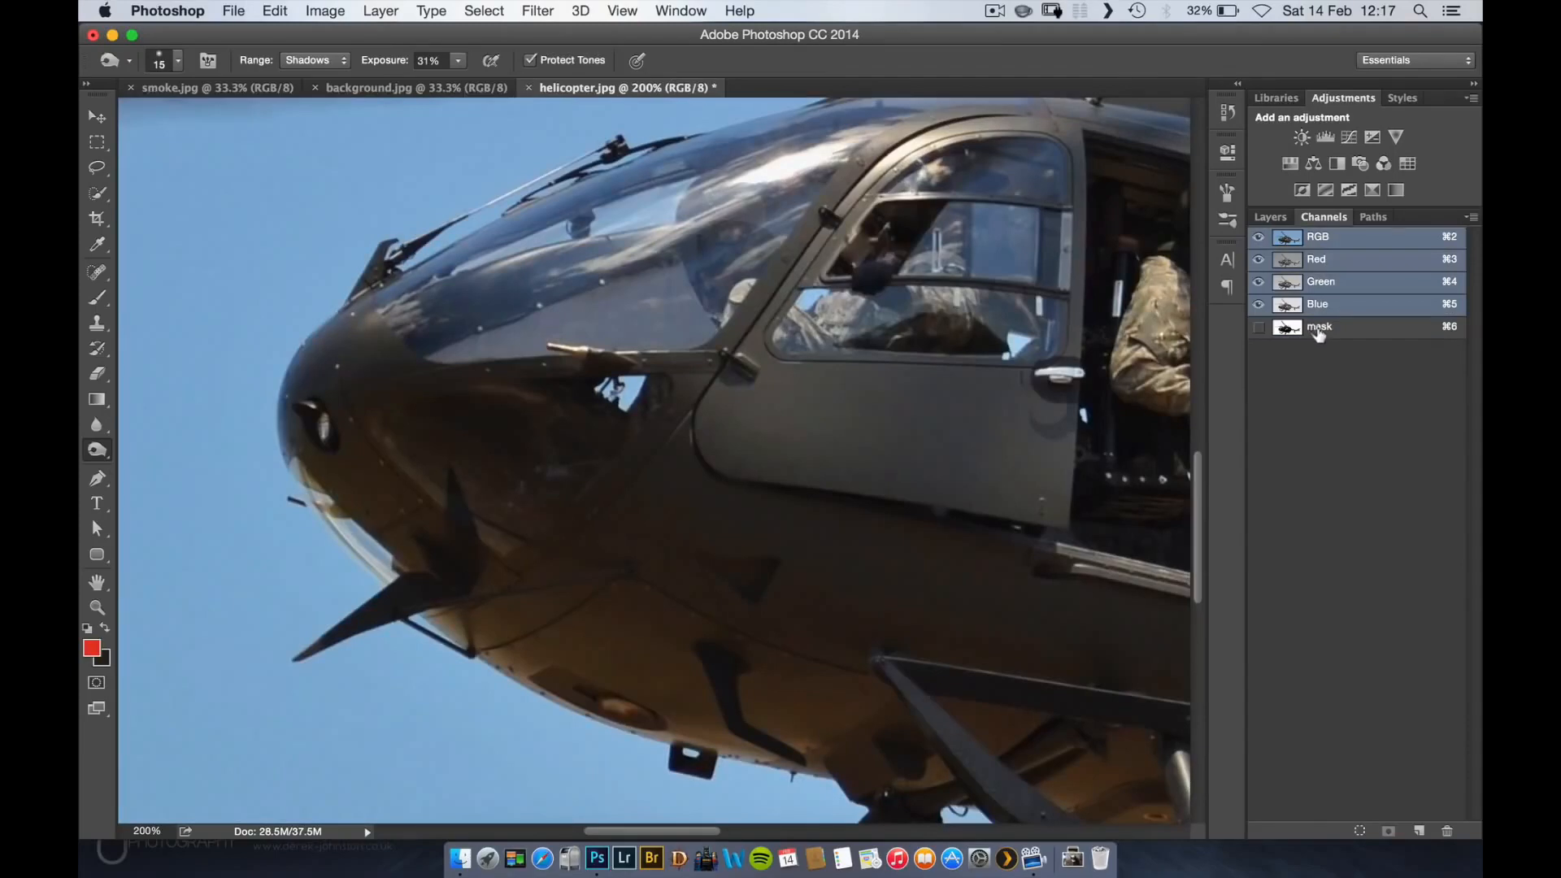
pyautogui.click(1318, 328)
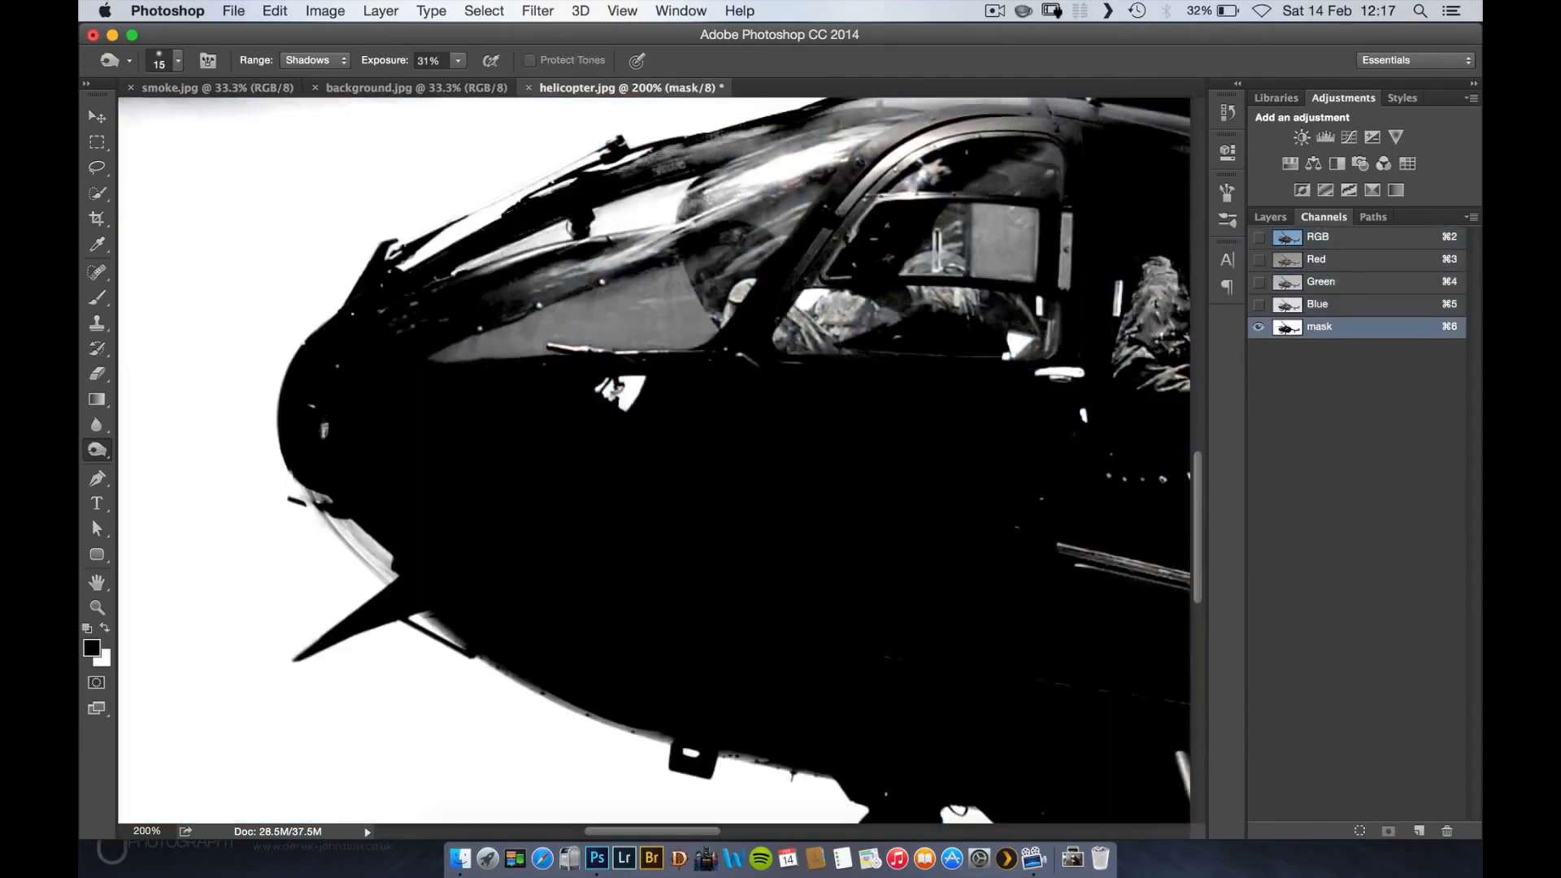
pyautogui.moveTo(315, 493)
pyautogui.mouseDown()
pyautogui.moveTo(352, 551)
pyautogui.moveTo(553, 699)
pyautogui.mouseUp()
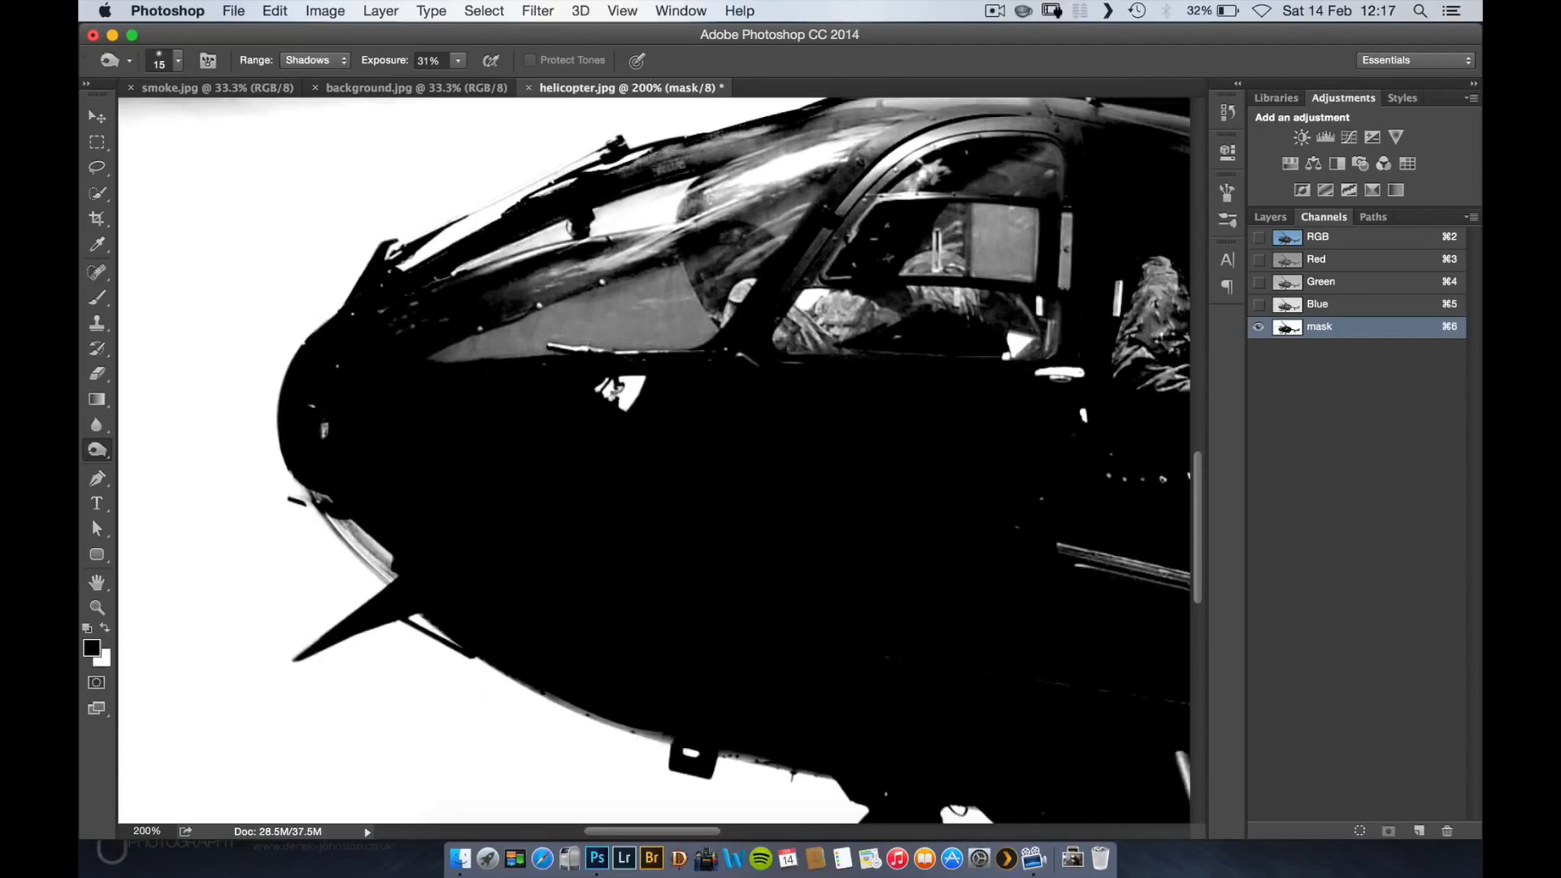
pyautogui.moveTo(658, 738); pyautogui.dragTo(557, 703)
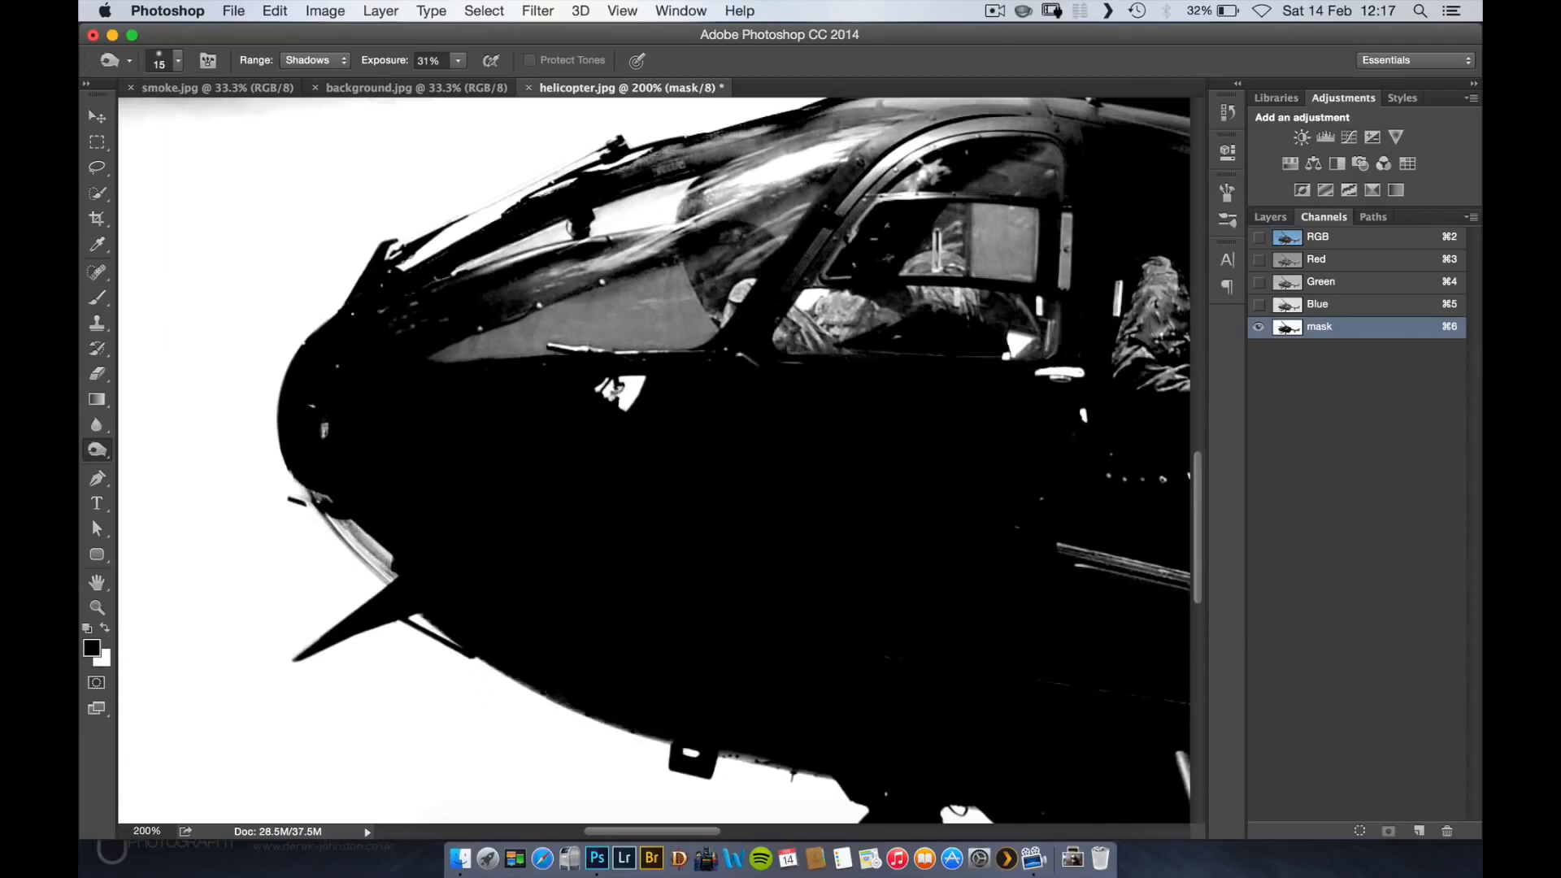
pyautogui.click(1398, 237)
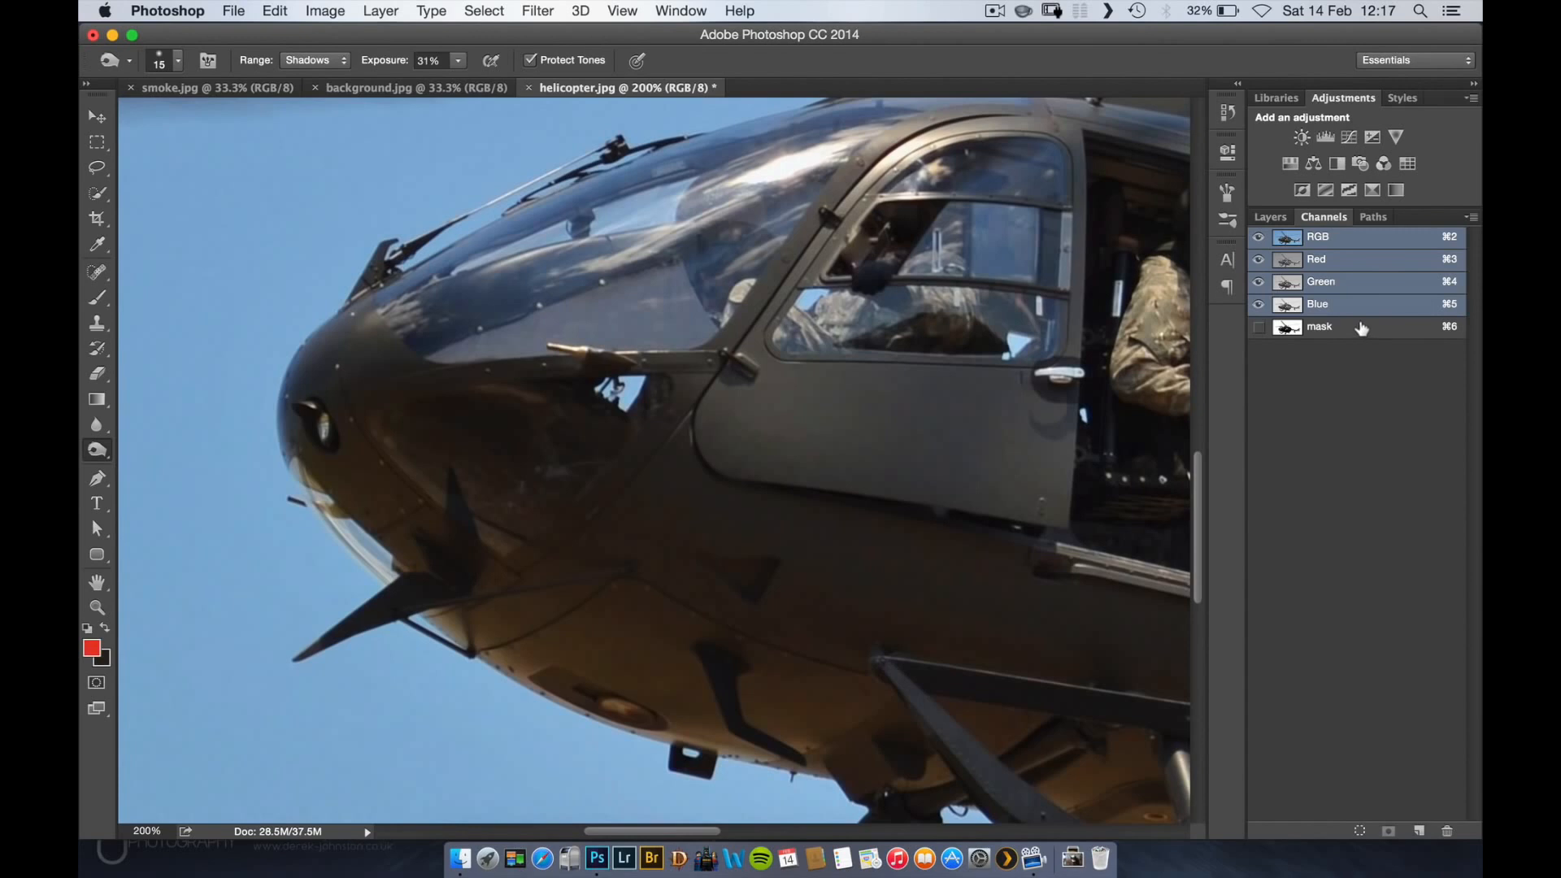
pyautogui.click(1360, 329)
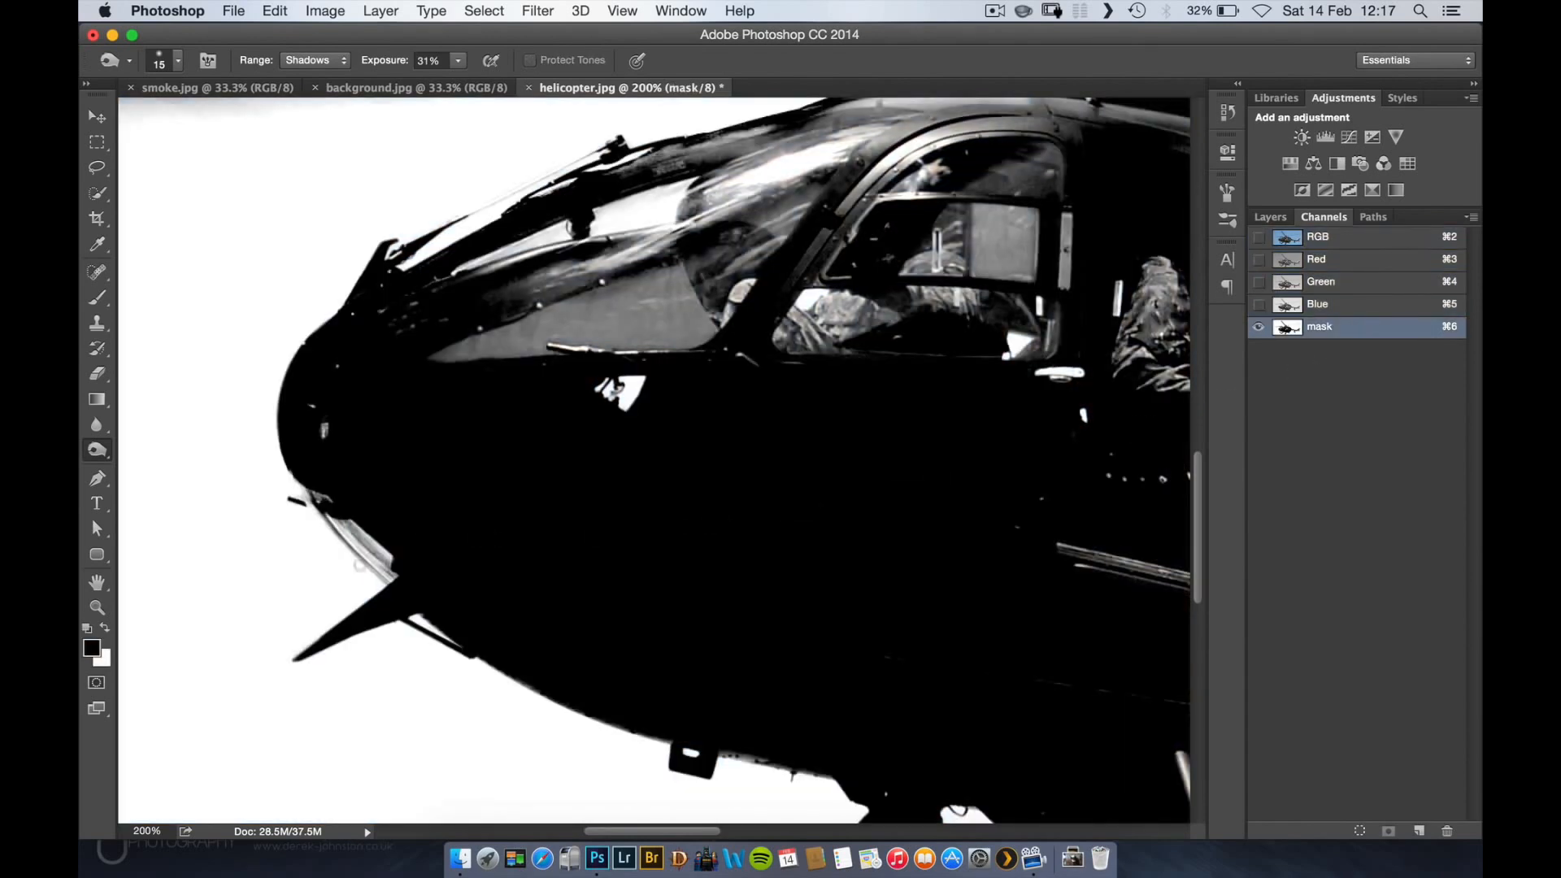
# - Compare the chin edge of the mask with the full-colour image and set the brush to 20 px
pyautogui.click(1321, 240)
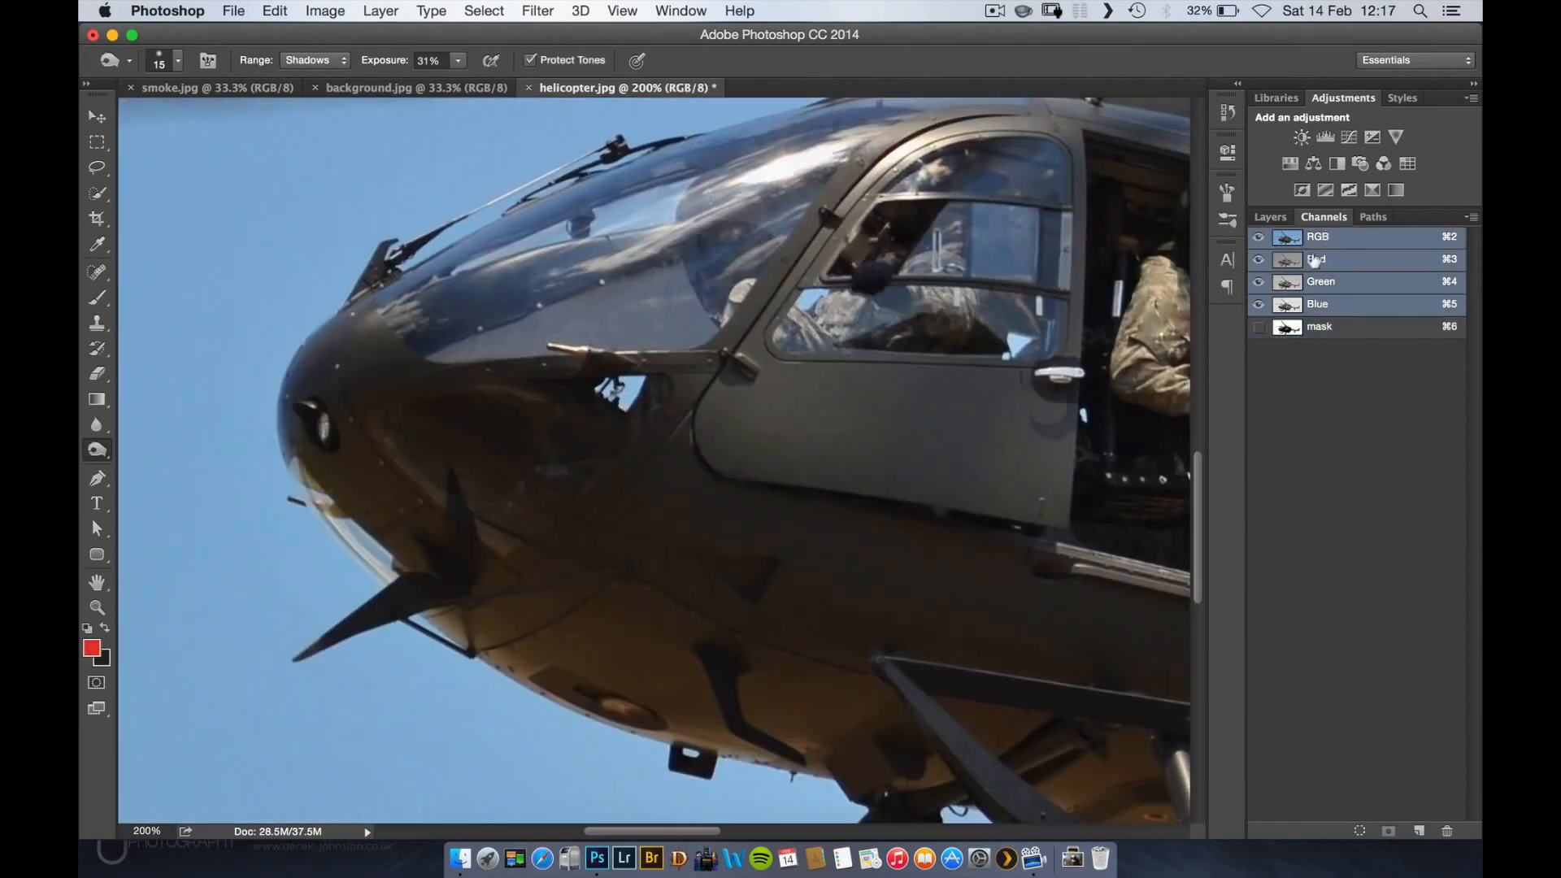
pyautogui.click(1327, 328)
pyautogui.press('[')
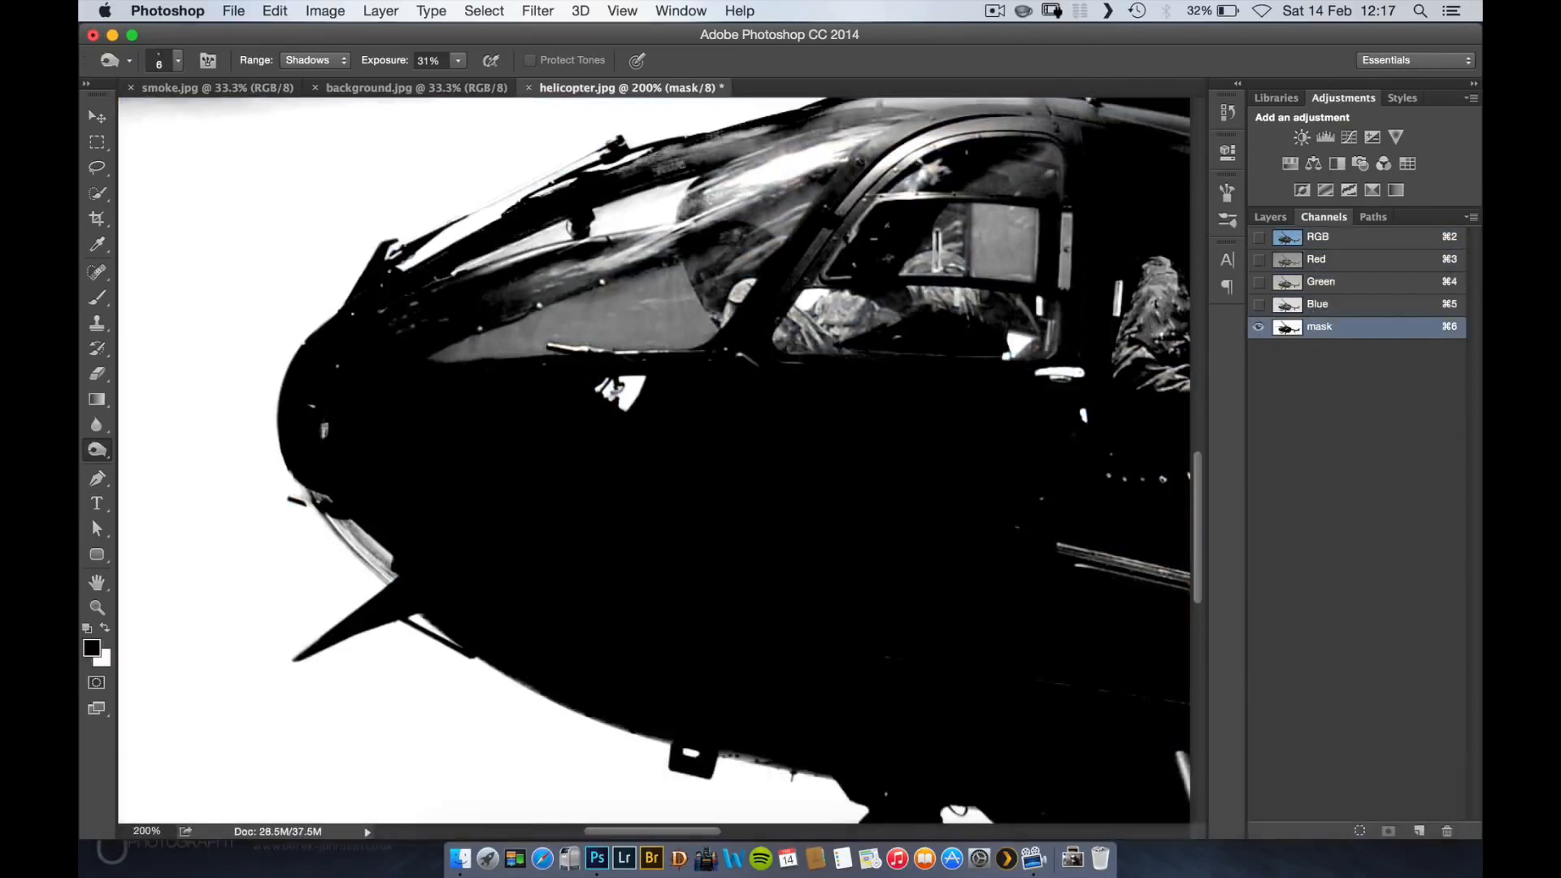
pyautogui.press(']')
pyautogui.press(']')
pyautogui.press(']')
pyautogui.click(1280, 235)
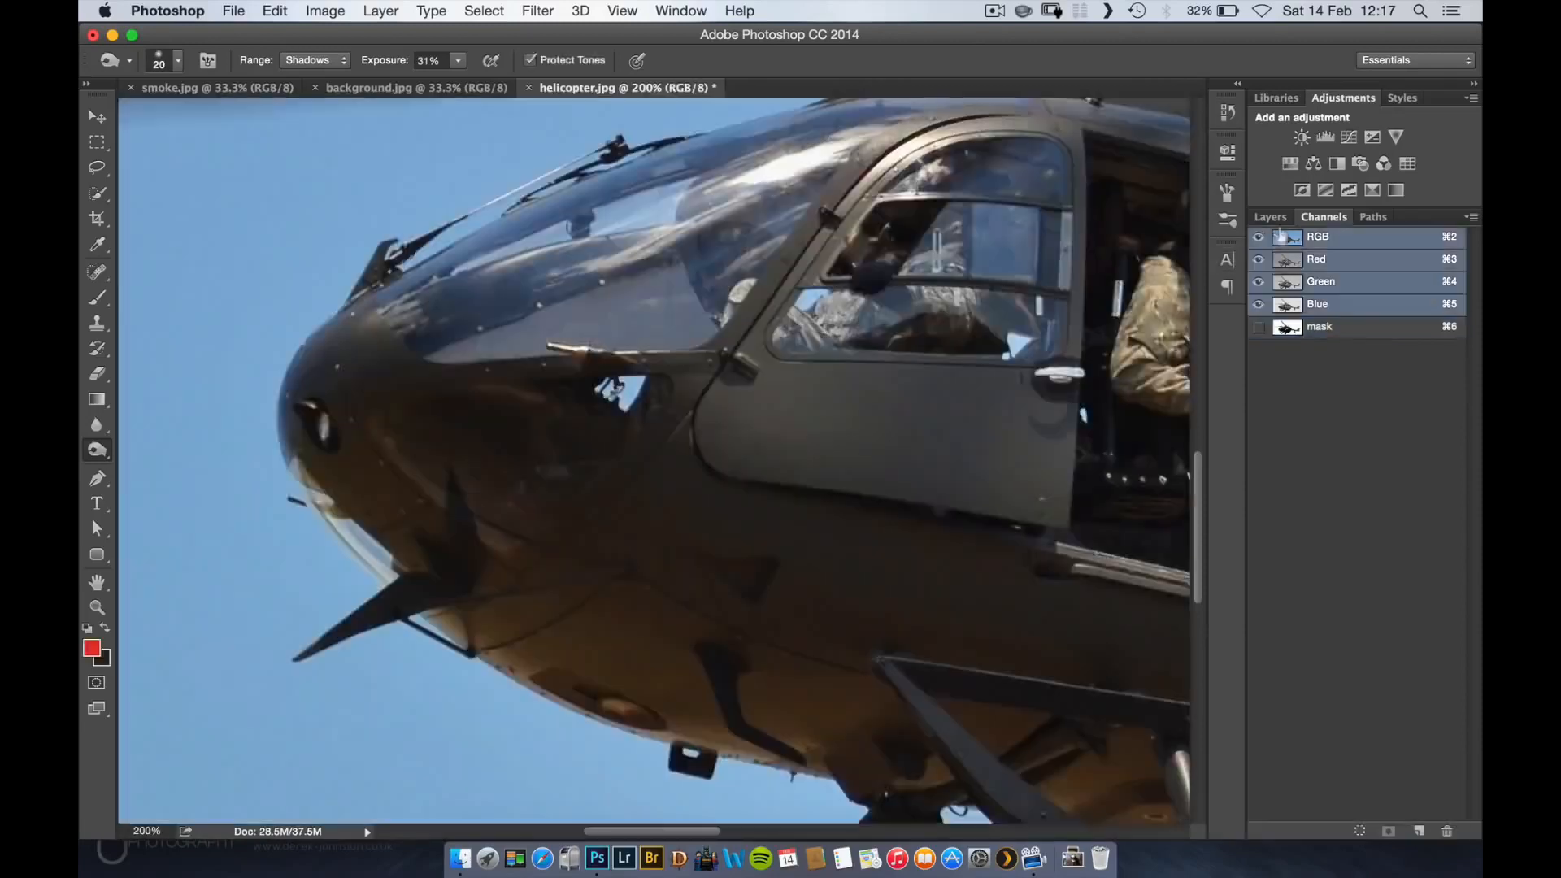
pyautogui.click(1291, 327)
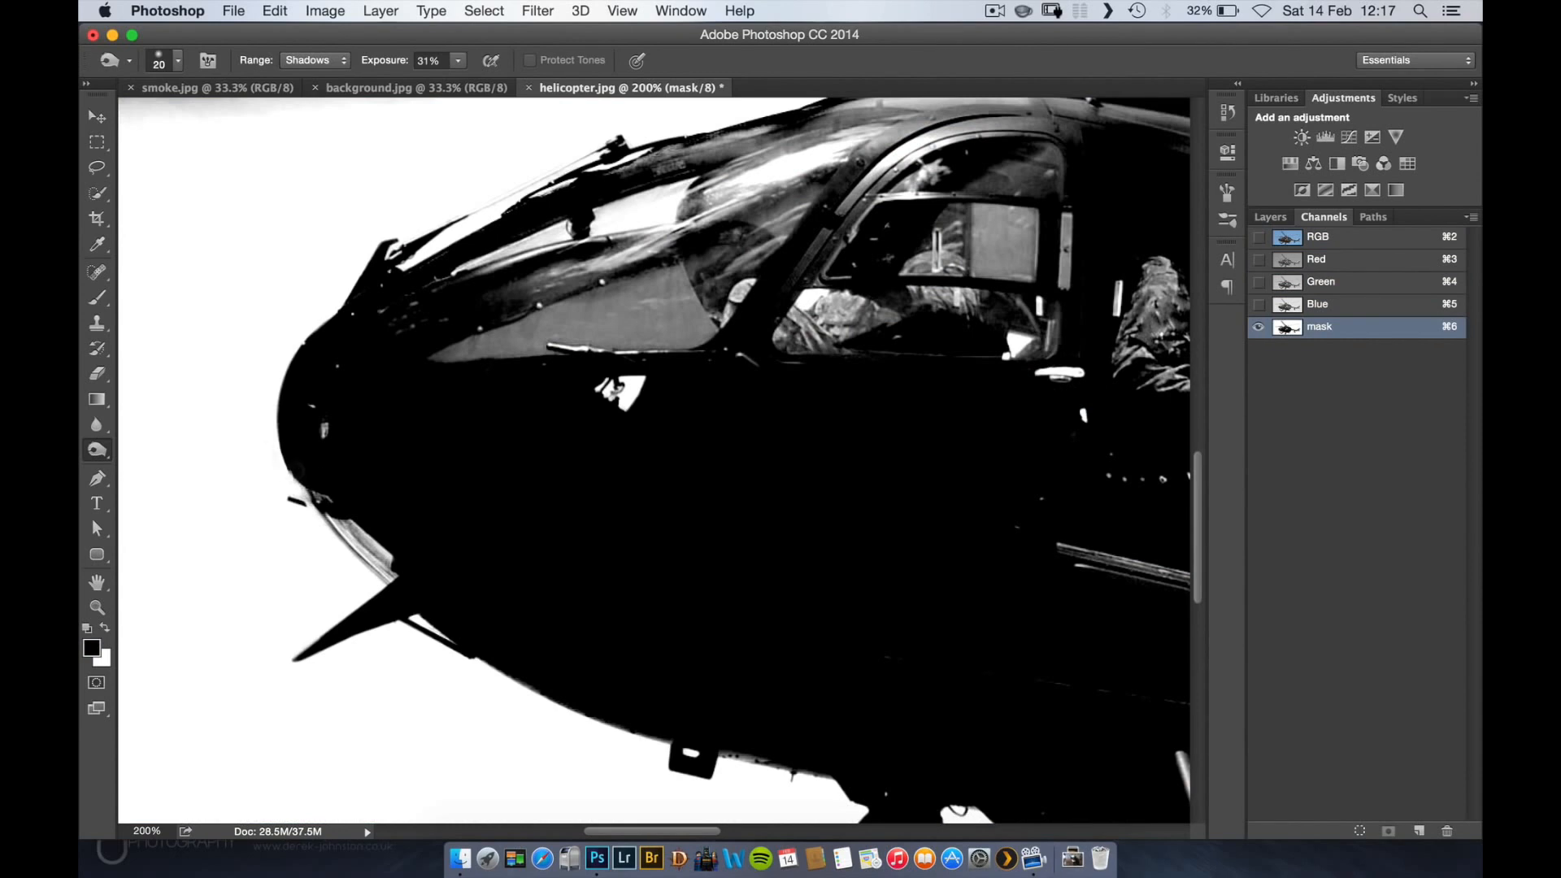
# - Burn the grey edge along the helicopter's belly to black, up to the front skid mount
pyautogui.moveTo(693, 741)
pyautogui.mouseDown()
pyautogui.moveTo(488, 521)
pyautogui.moveTo(446, 513)
pyautogui.mouseUp()
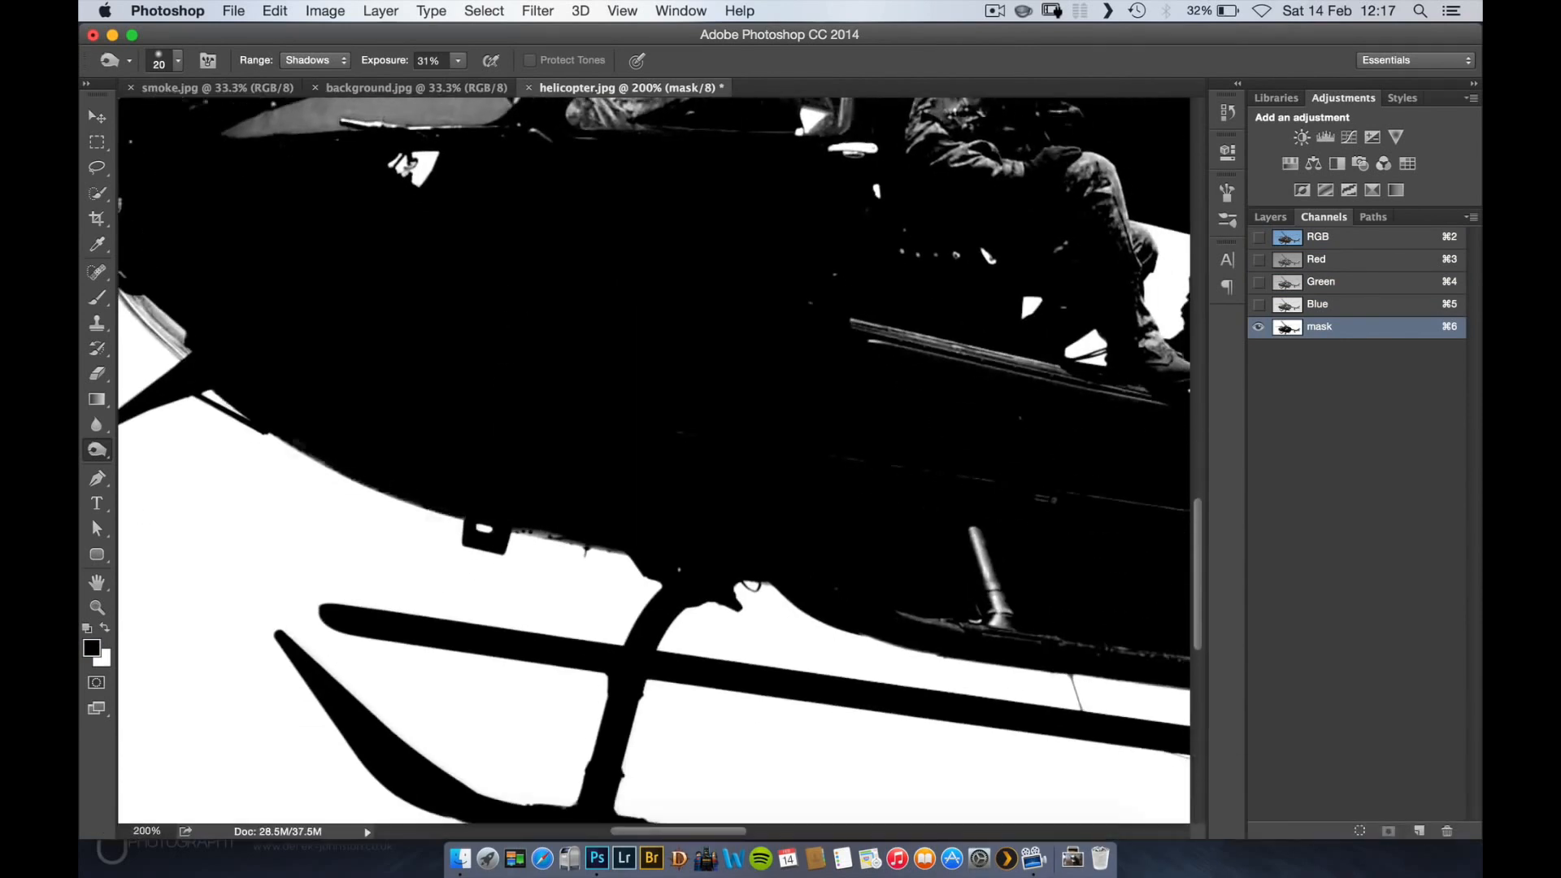
pyautogui.moveTo(301, 452); pyautogui.dragTo(332, 467)
pyautogui.moveTo(547, 527)
pyautogui.mouseDown()
pyautogui.moveTo(518, 533)
pyautogui.moveTo(568, 550)
pyautogui.mouseUp()
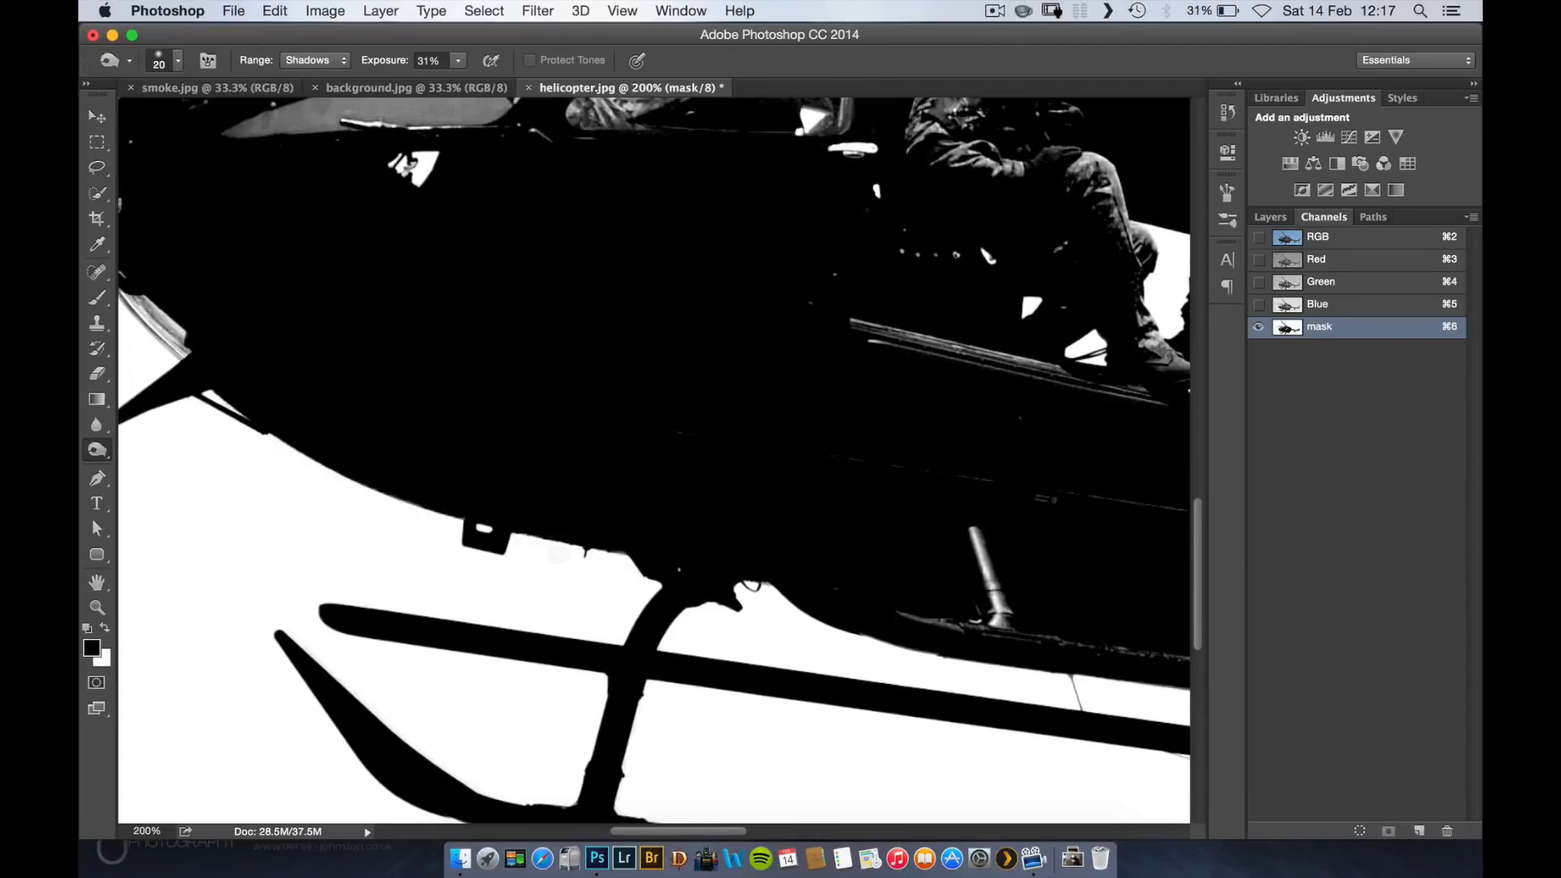
pyautogui.press('space')
pyautogui.moveTo(752, 572); pyautogui.dragTo(707, 534)
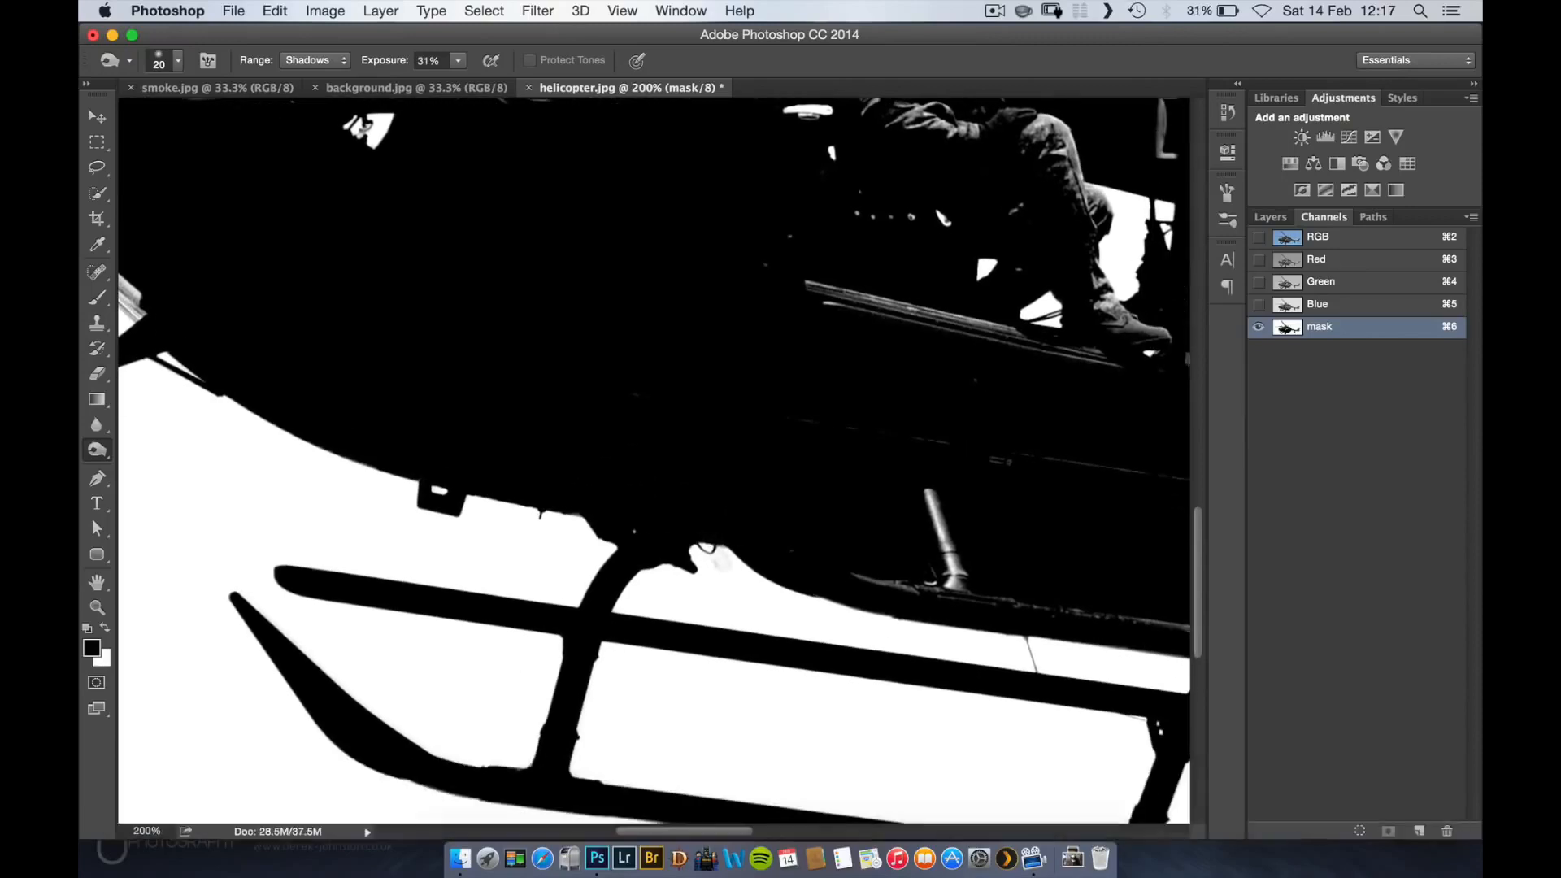
# - Burn the landing skid's grey edges and the thin wire above it to solid black
pyautogui.press('space')
pyautogui.moveTo(519, 758); pyautogui.dragTo(585, 501)
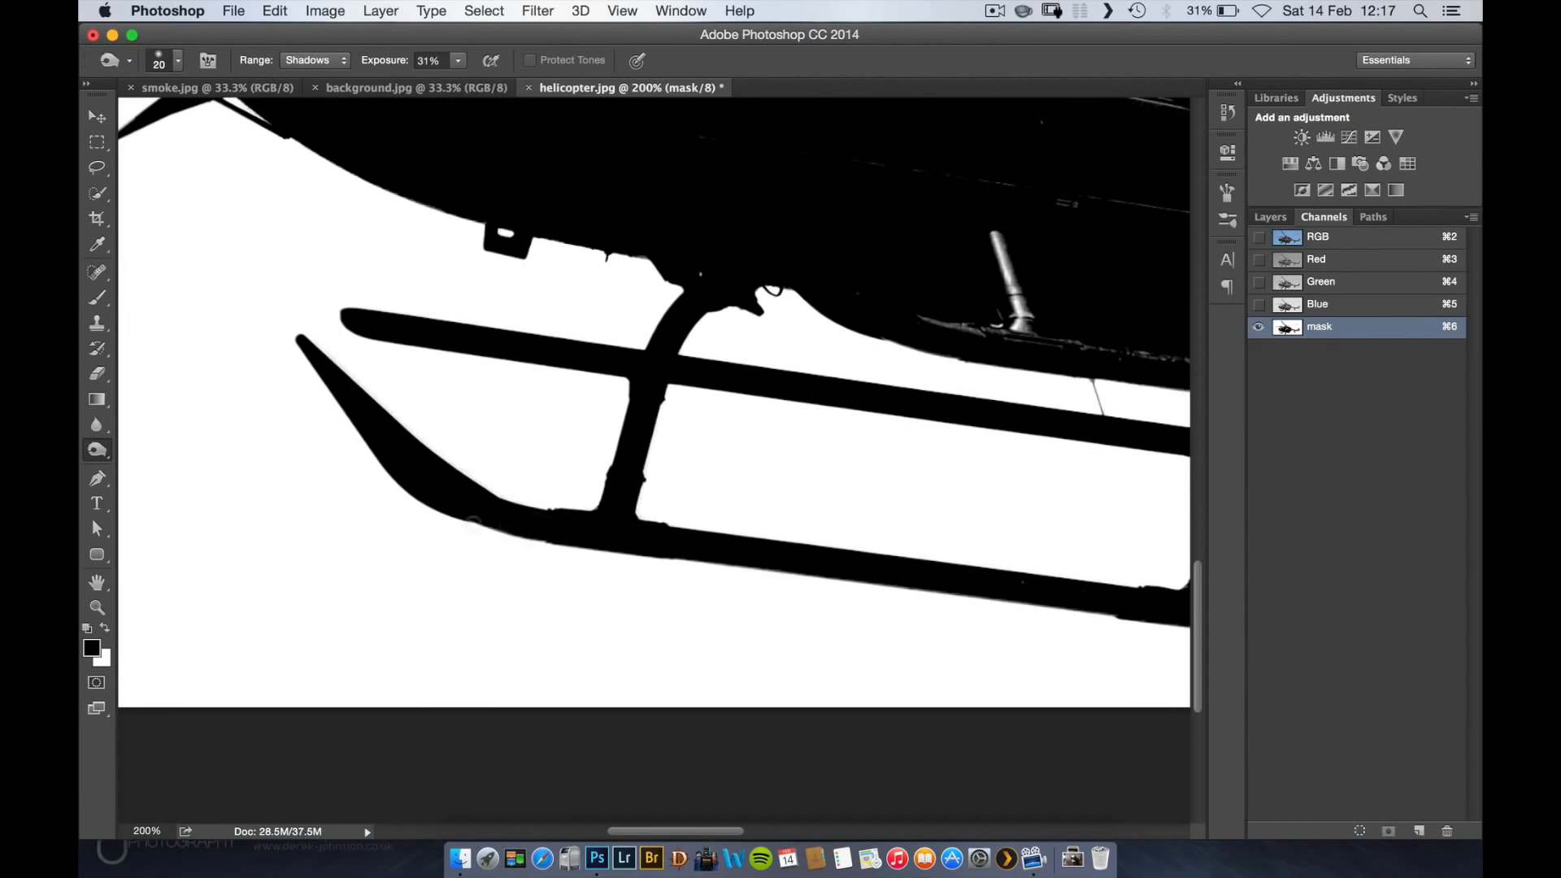
pyautogui.press('space')
pyautogui.moveTo(788, 319); pyautogui.dragTo(426, 298)
pyautogui.moveTo(737, 361); pyautogui.dragTo(746, 402)
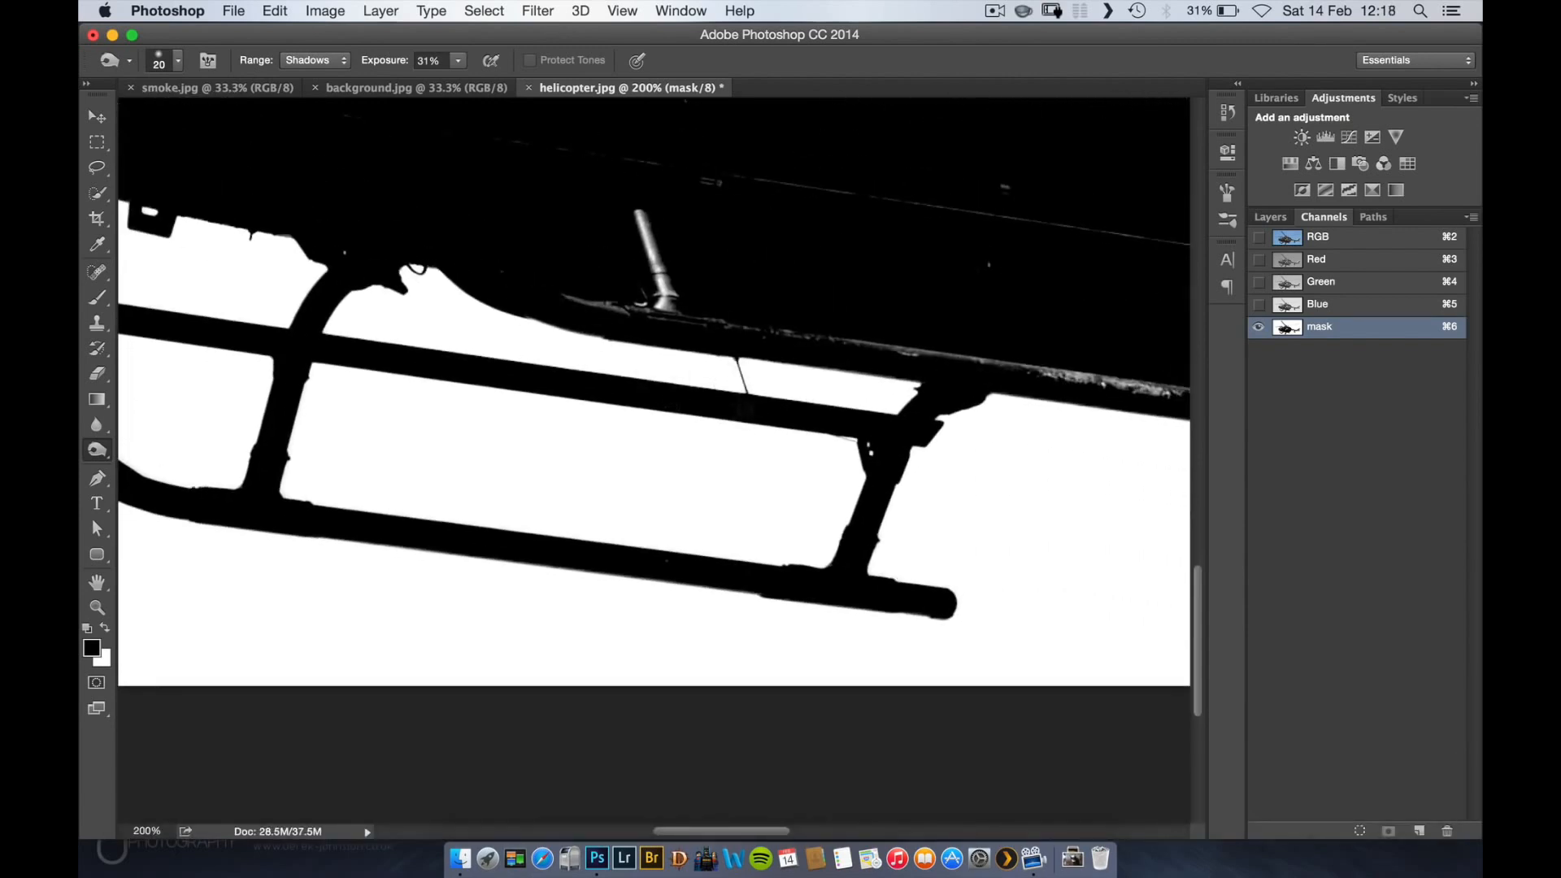
pyautogui.moveTo(828, 371)
pyautogui.mouseDown()
pyautogui.moveTo(883, 378)
pyautogui.moveTo(820, 370)
pyautogui.mouseUp()
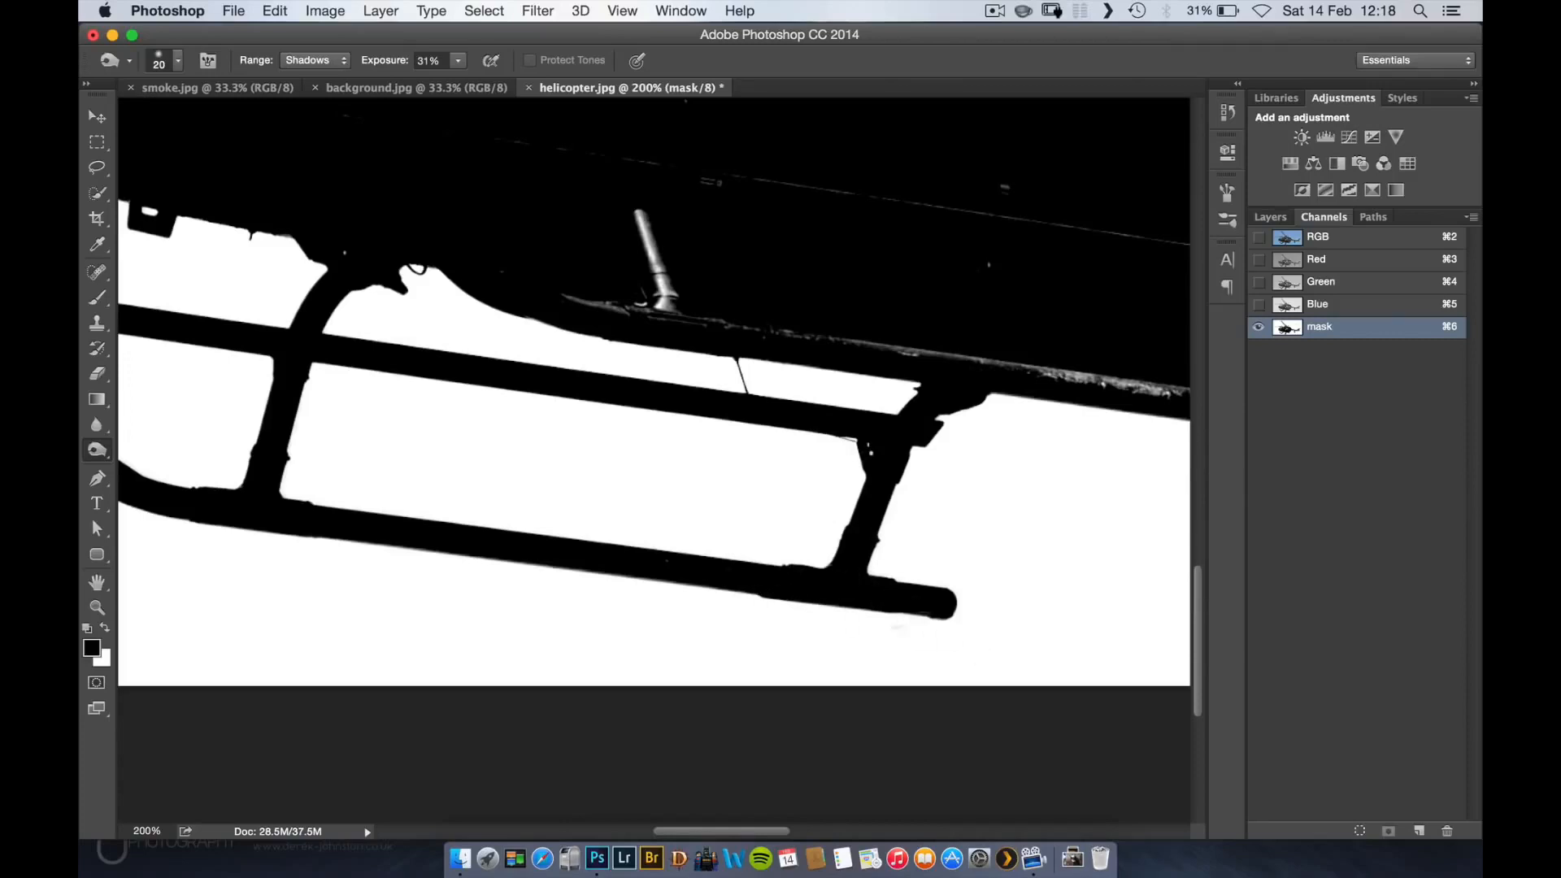
pyautogui.moveTo(699, 589); pyautogui.dragTo(418, 549)
# - Burn the rear end of the side step bar and the grey strut above it to black
pyautogui.press('space')
pyautogui.moveTo(996, 409); pyautogui.dragTo(598, 418)
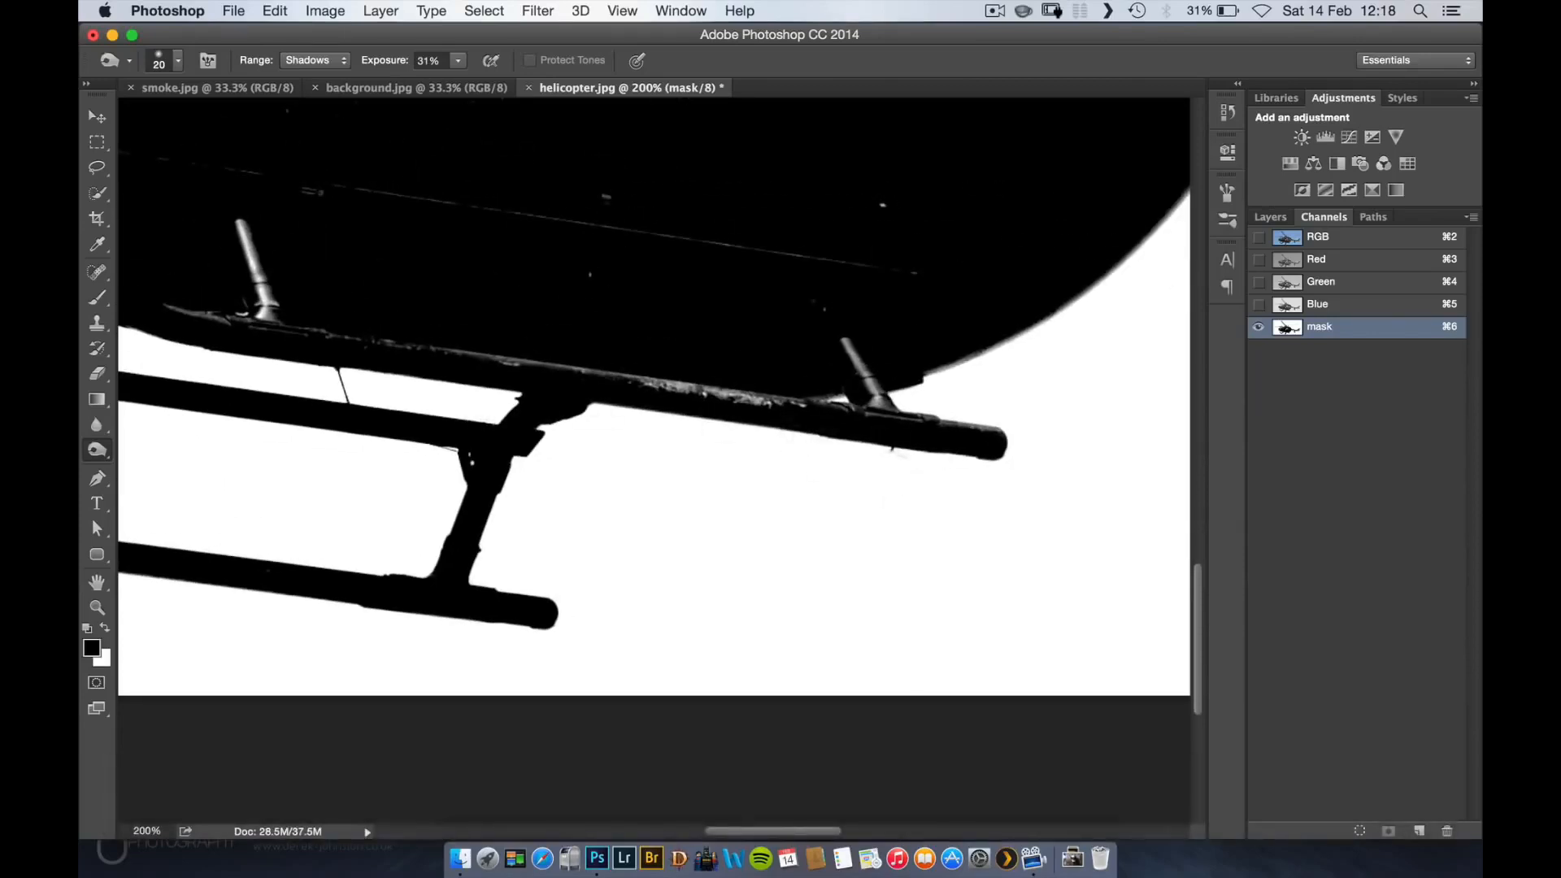
pyautogui.moveTo(885, 421)
pyautogui.mouseDown()
pyautogui.moveTo(817, 419)
pyautogui.moveTo(855, 362)
pyautogui.moveTo(845, 342)
pyautogui.moveTo(882, 411)
pyautogui.moveTo(987, 443)
pyautogui.mouseUp()
pyautogui.press('space')
pyautogui.moveTo(973, 367); pyautogui.dragTo(846, 422)
pyautogui.moveTo(728, 413); pyautogui.dragTo(751, 458)
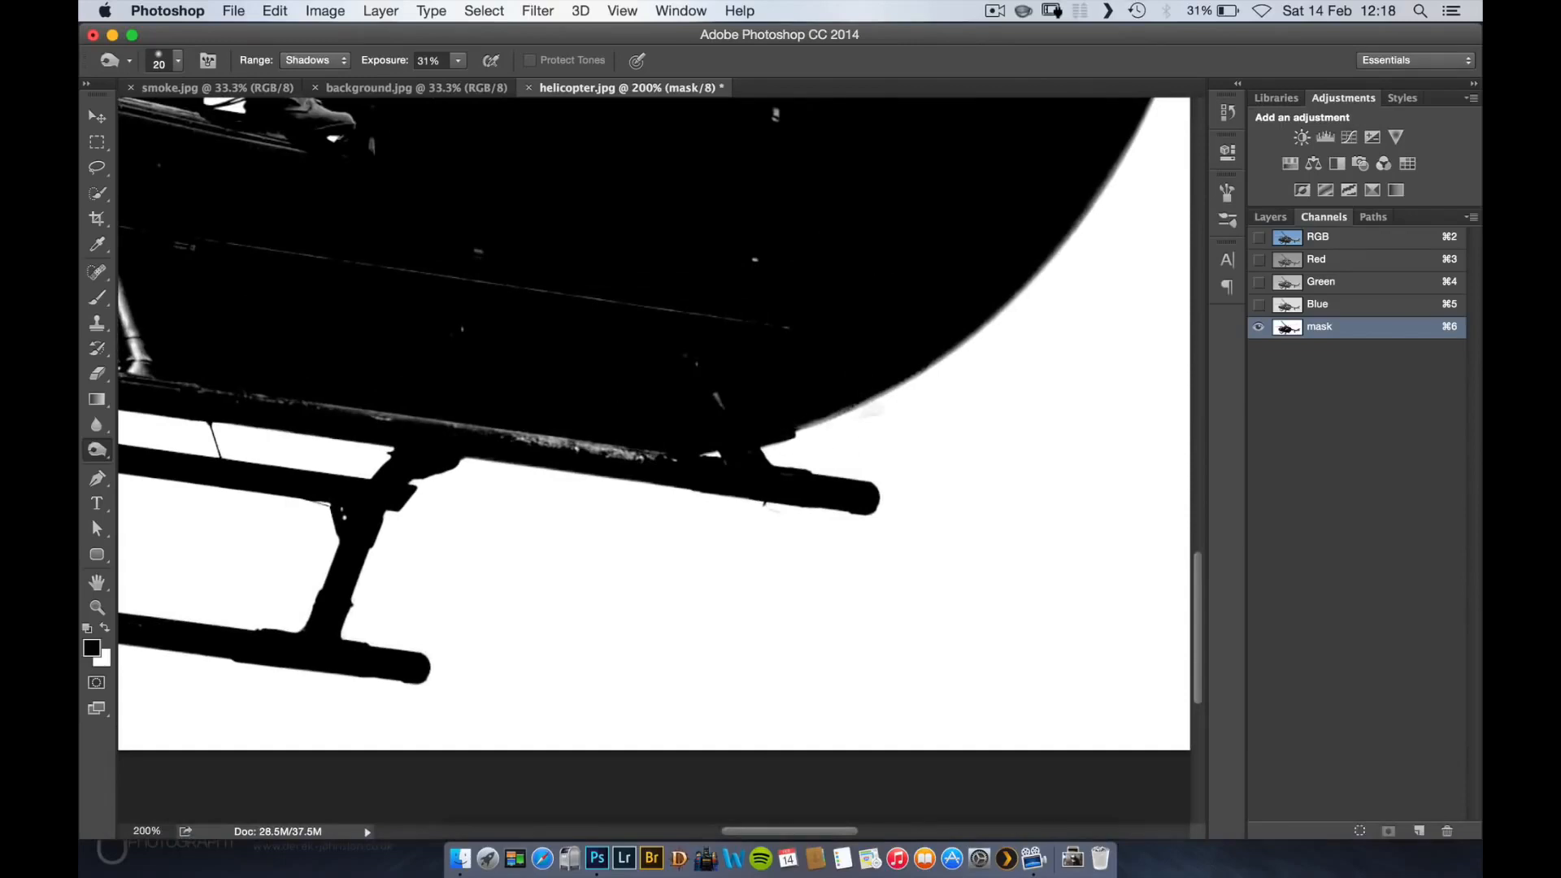
# - Burn the blurred grey edge along the curved rear of the fuselage up to the tail boom
pyautogui.moveTo(870, 408)
pyautogui.mouseDown()
pyautogui.moveTo(803, 430)
pyautogui.moveTo(831, 431)
pyautogui.moveTo(971, 342)
pyautogui.moveTo(813, 435)
pyautogui.mouseUp()
pyautogui.press('space')
pyautogui.moveTo(1010, 288); pyautogui.dragTo(464, 599)
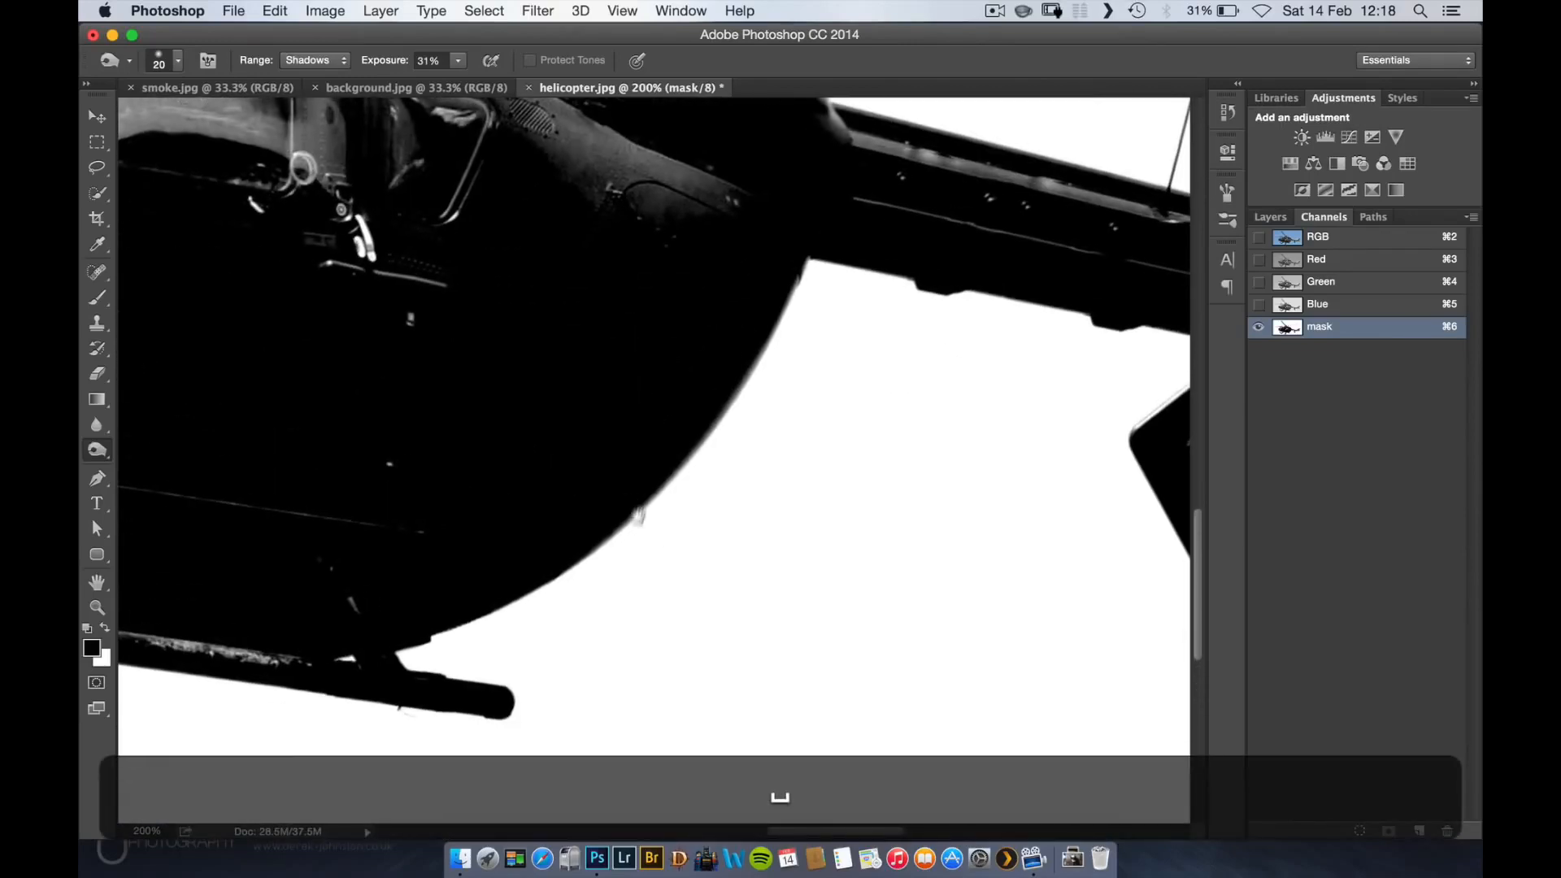
pyautogui.moveTo(640, 512)
pyautogui.mouseDown()
pyautogui.moveTo(617, 536)
pyautogui.moveTo(726, 412)
pyautogui.mouseUp()
pyautogui.moveTo(771, 354)
pyautogui.mouseDown()
pyautogui.moveTo(809, 266)
pyautogui.moveTo(784, 315)
pyautogui.moveTo(811, 280)
pyautogui.moveTo(922, 305)
pyautogui.moveTo(984, 290)
pyautogui.moveTo(538, 315)
pyautogui.moveTo(507, 302)
pyautogui.moveTo(558, 304)
pyautogui.moveTo(436, 288)
pyautogui.mouseUp()
# - Burn the grey lower edge of the tail boom to black
pyautogui.press('space')
pyautogui.moveTo(598, 307); pyautogui.dragTo(546, 302)
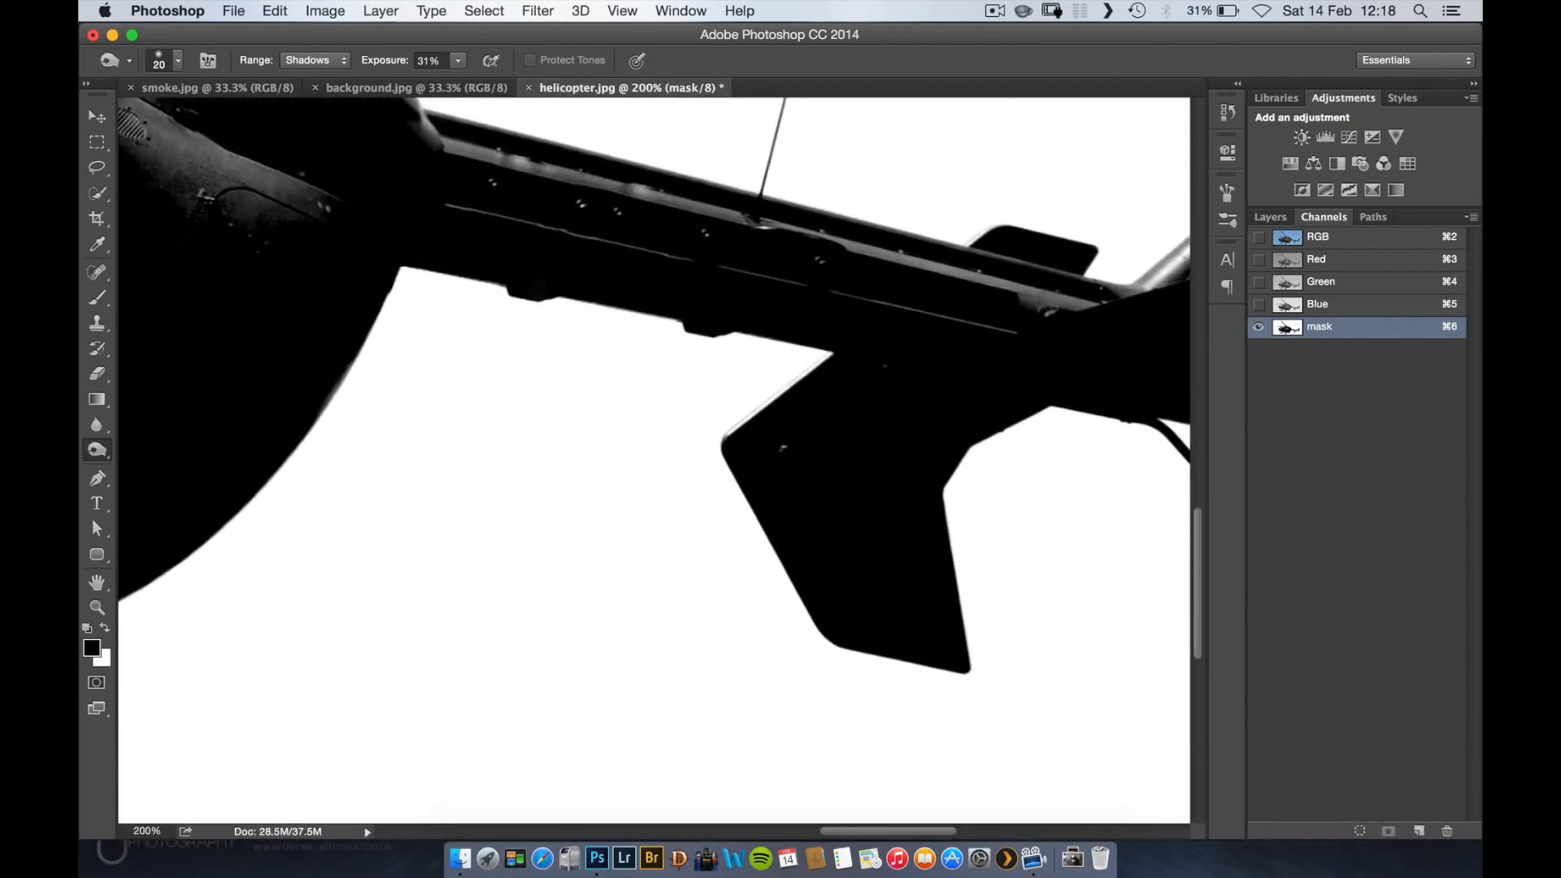
pyautogui.press('space')
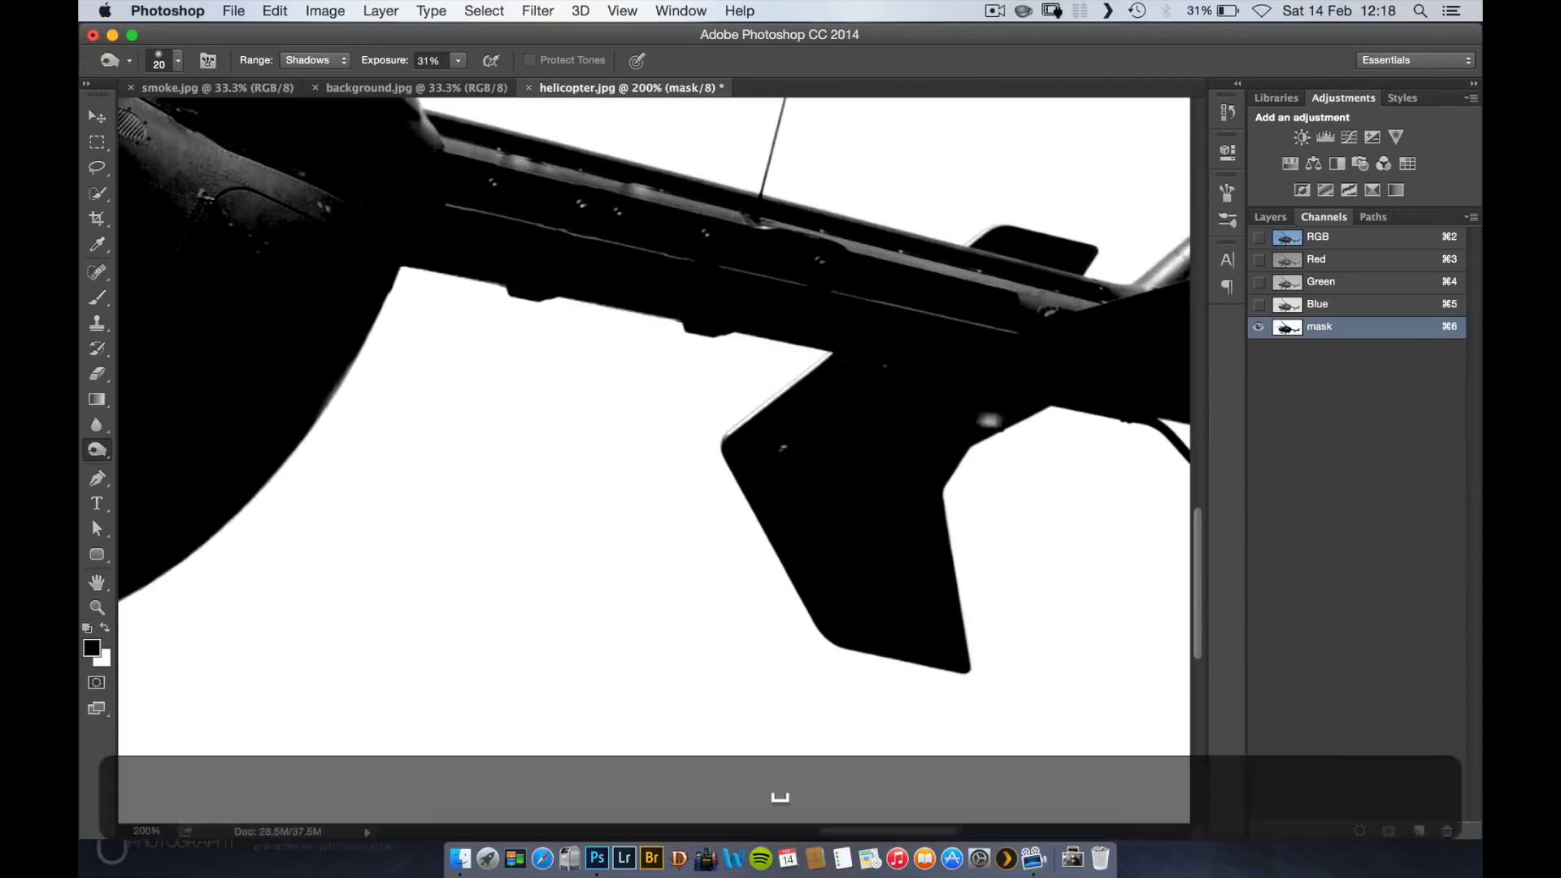
pyautogui.moveTo(768, 467); pyautogui.dragTo(369, 586)
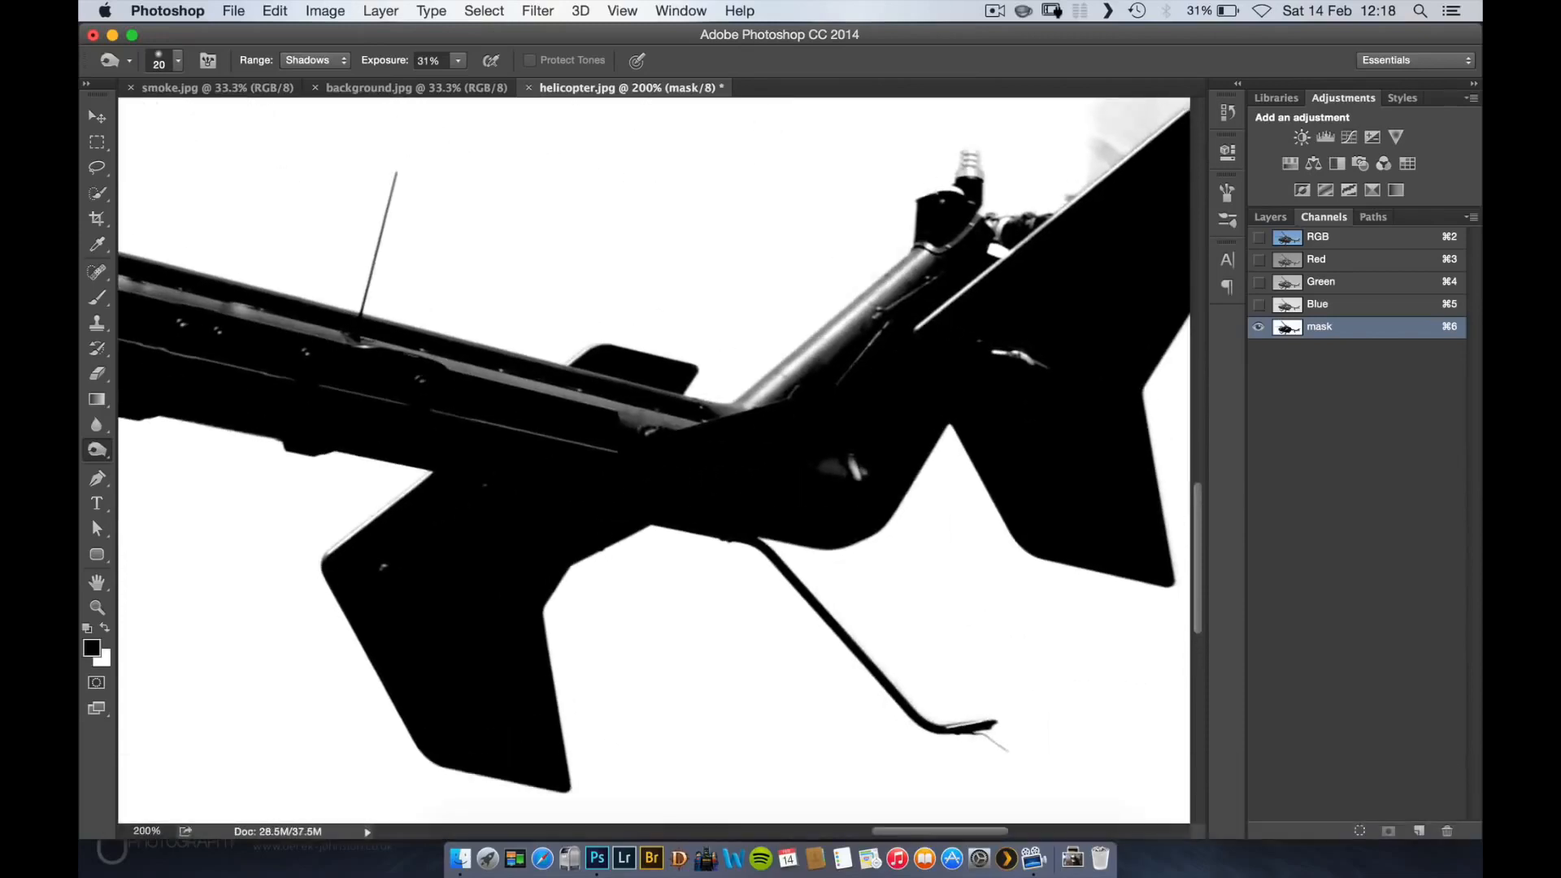
# - Burn the grey tail pylon edge and the fittings at its tip to black, checking them against the full-colour image
pyautogui.moveTo(906, 260); pyautogui.dragTo(752, 400)
pyautogui.moveTo(918, 322); pyautogui.dragTo(695, 487)
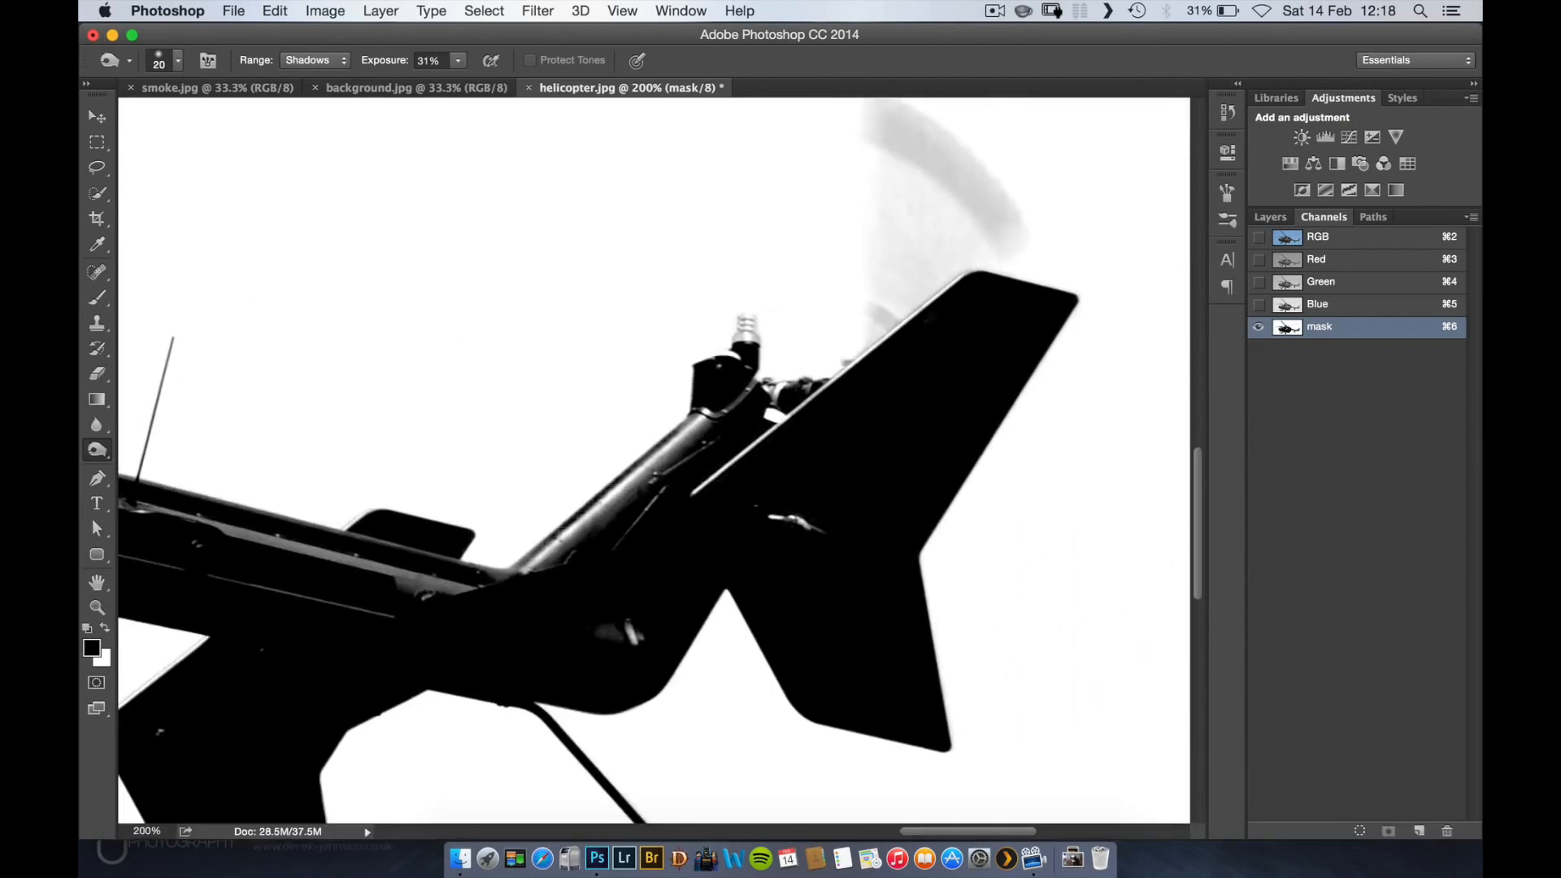
pyautogui.click(1283, 237)
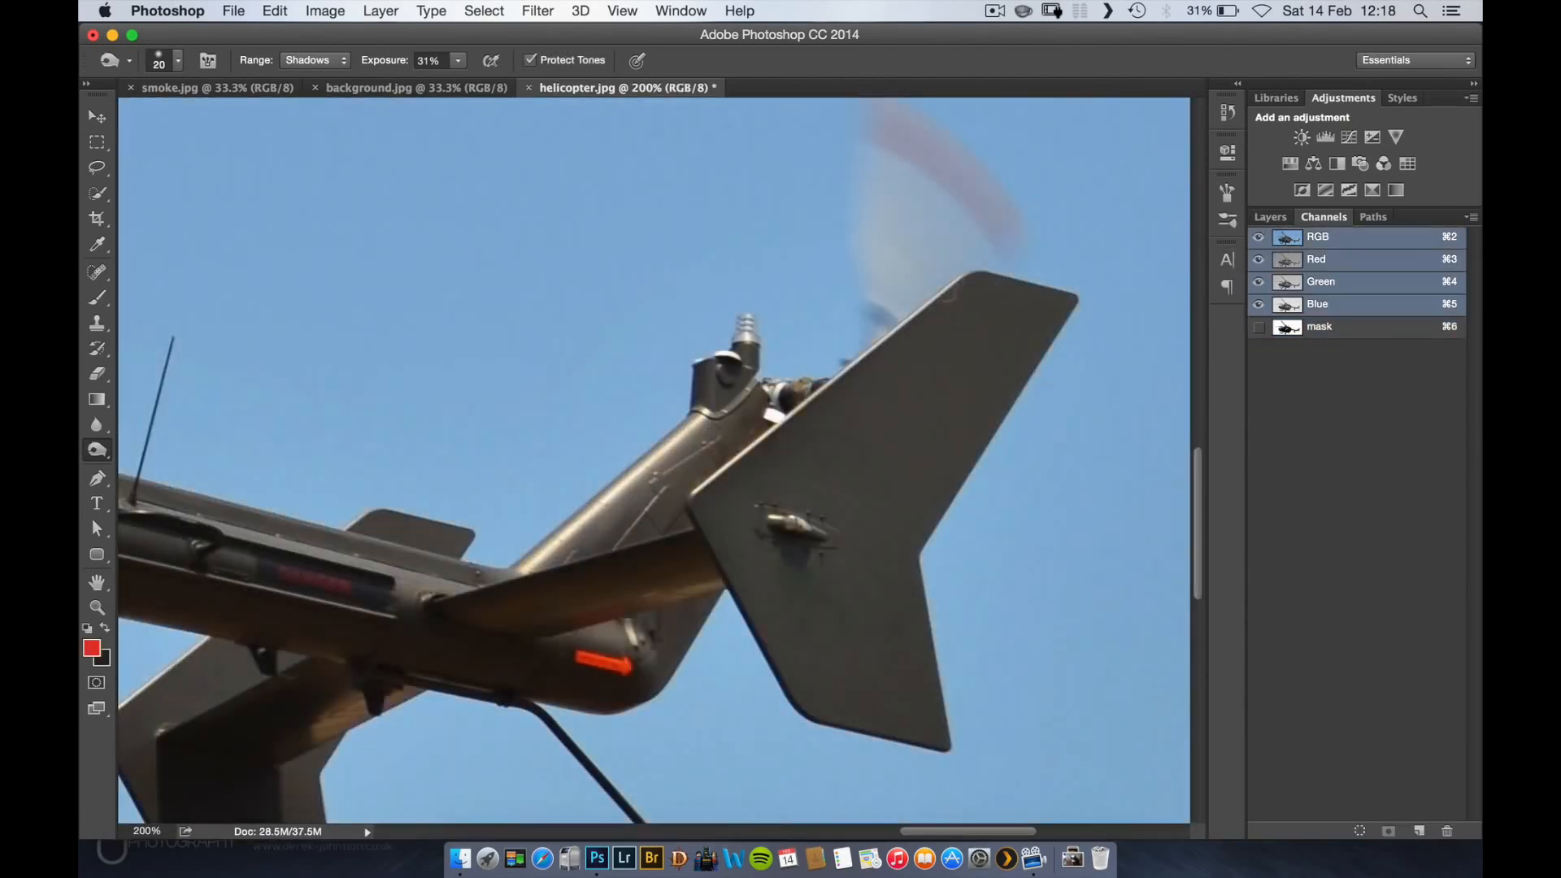
pyautogui.click(1287, 326)
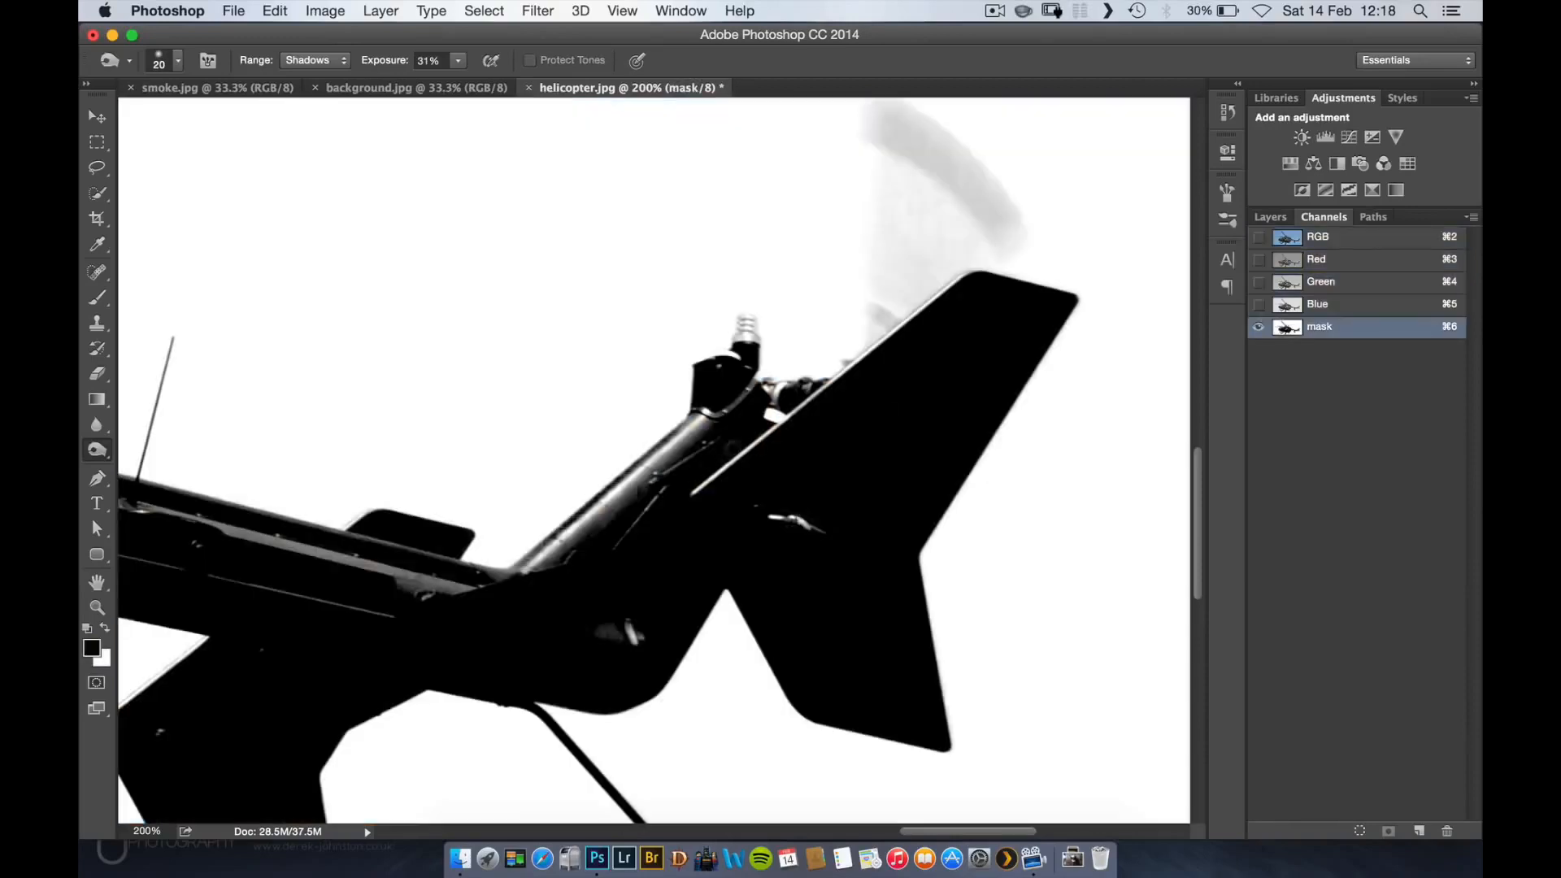
pyautogui.moveTo(765, 392); pyautogui.dragTo(748, 354)
pyautogui.moveTo(655, 474)
pyautogui.mouseDown()
pyautogui.moveTo(696, 433)
pyautogui.moveTo(657, 468)
pyautogui.mouseUp()
pyautogui.press('space')
pyautogui.moveTo(671, 581)
pyautogui.mouseDown()
pyautogui.moveTo(911, 364)
pyautogui.moveTo(994, 424)
pyautogui.mouseUp()
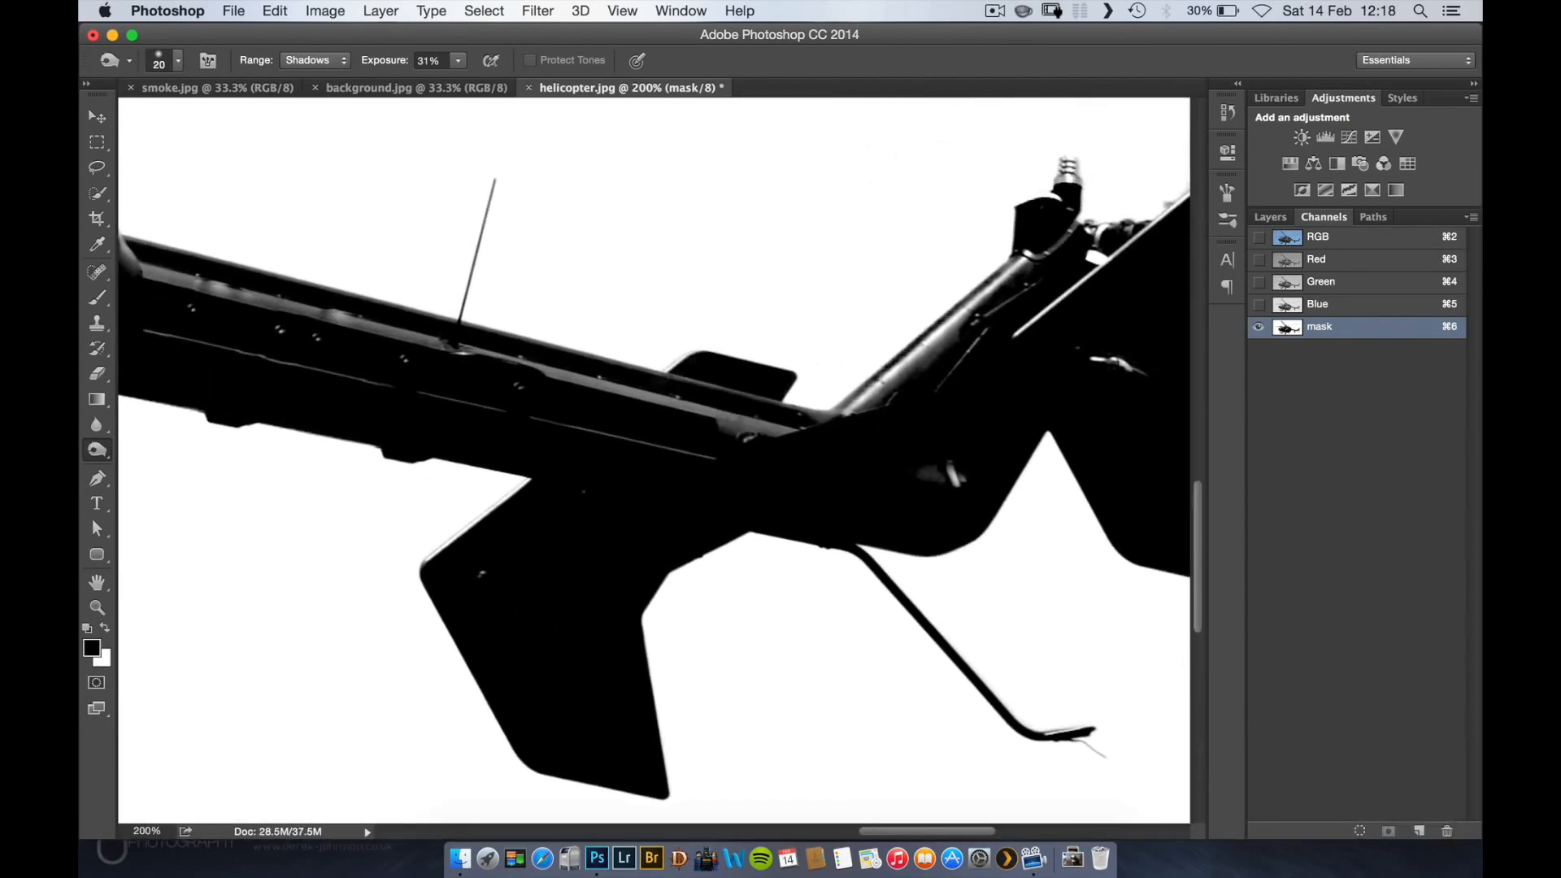
pyautogui.moveTo(771, 411)
pyautogui.mouseDown()
pyautogui.moveTo(842, 407)
pyautogui.moveTo(919, 362)
pyautogui.moveTo(997, 280)
pyautogui.mouseUp()
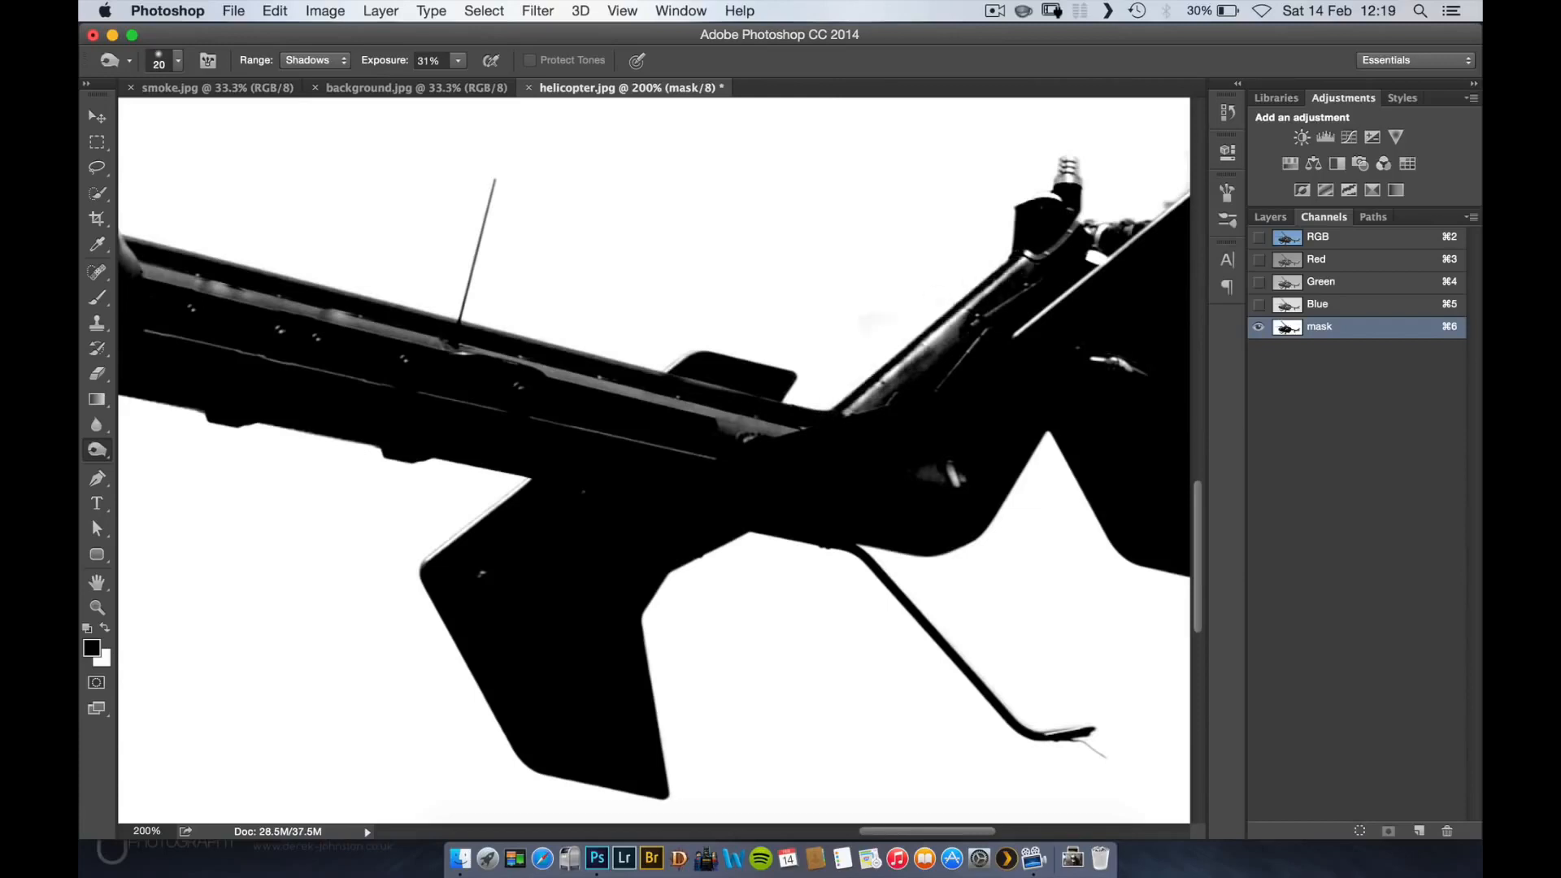
# - Burn the upper edge of the tail boom and check the area around the exhaust against the full-colour image
pyautogui.moveTo(589, 402)
pyautogui.mouseDown()
pyautogui.moveTo(868, 452)
pyautogui.moveTo(839, 398)
pyautogui.moveTo(903, 415)
pyautogui.moveTo(750, 376)
pyautogui.moveTo(730, 341)
pyautogui.moveTo(655, 355)
pyautogui.moveTo(373, 296)
pyautogui.moveTo(393, 304)
pyautogui.mouseUp()
pyautogui.press('space')
pyautogui.moveTo(354, 220); pyautogui.dragTo(424, 314)
pyautogui.press('space')
pyautogui.moveTo(349, 195); pyautogui.dragTo(489, 335)
pyautogui.click(1285, 239)
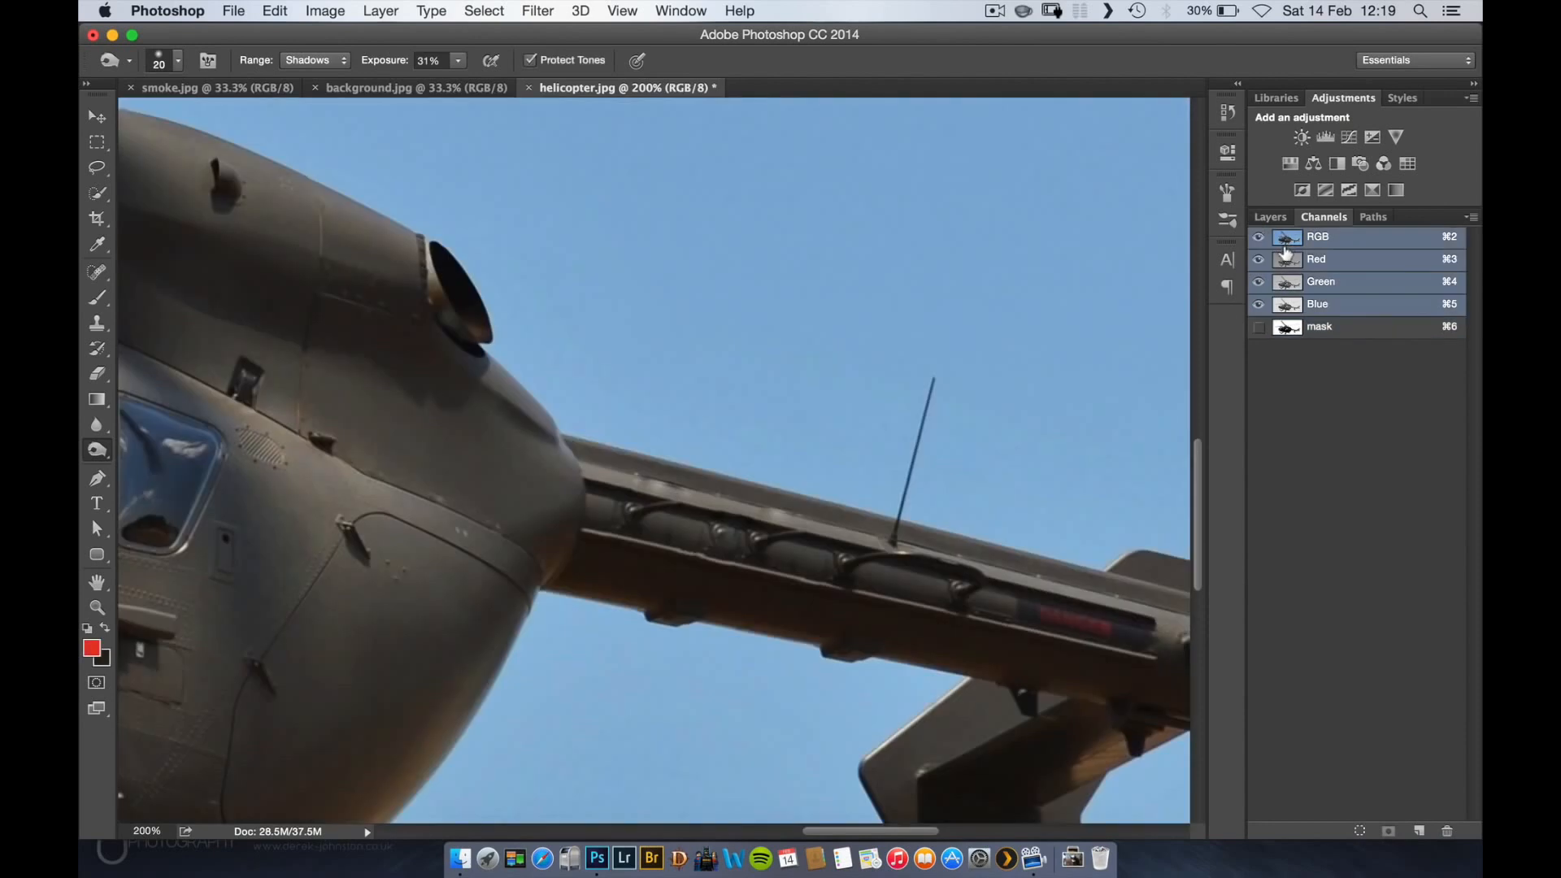
pyautogui.click(1293, 329)
# - Burn the upper edge of the engine cowling to black
pyautogui.moveTo(414, 248)
pyautogui.mouseDown()
pyautogui.moveTo(429, 274)
pyautogui.moveTo(418, 242)
pyautogui.moveTo(342, 199)
pyautogui.moveTo(391, 252)
pyautogui.moveTo(1113, 352)
pyautogui.mouseUp()
pyautogui.press('space')
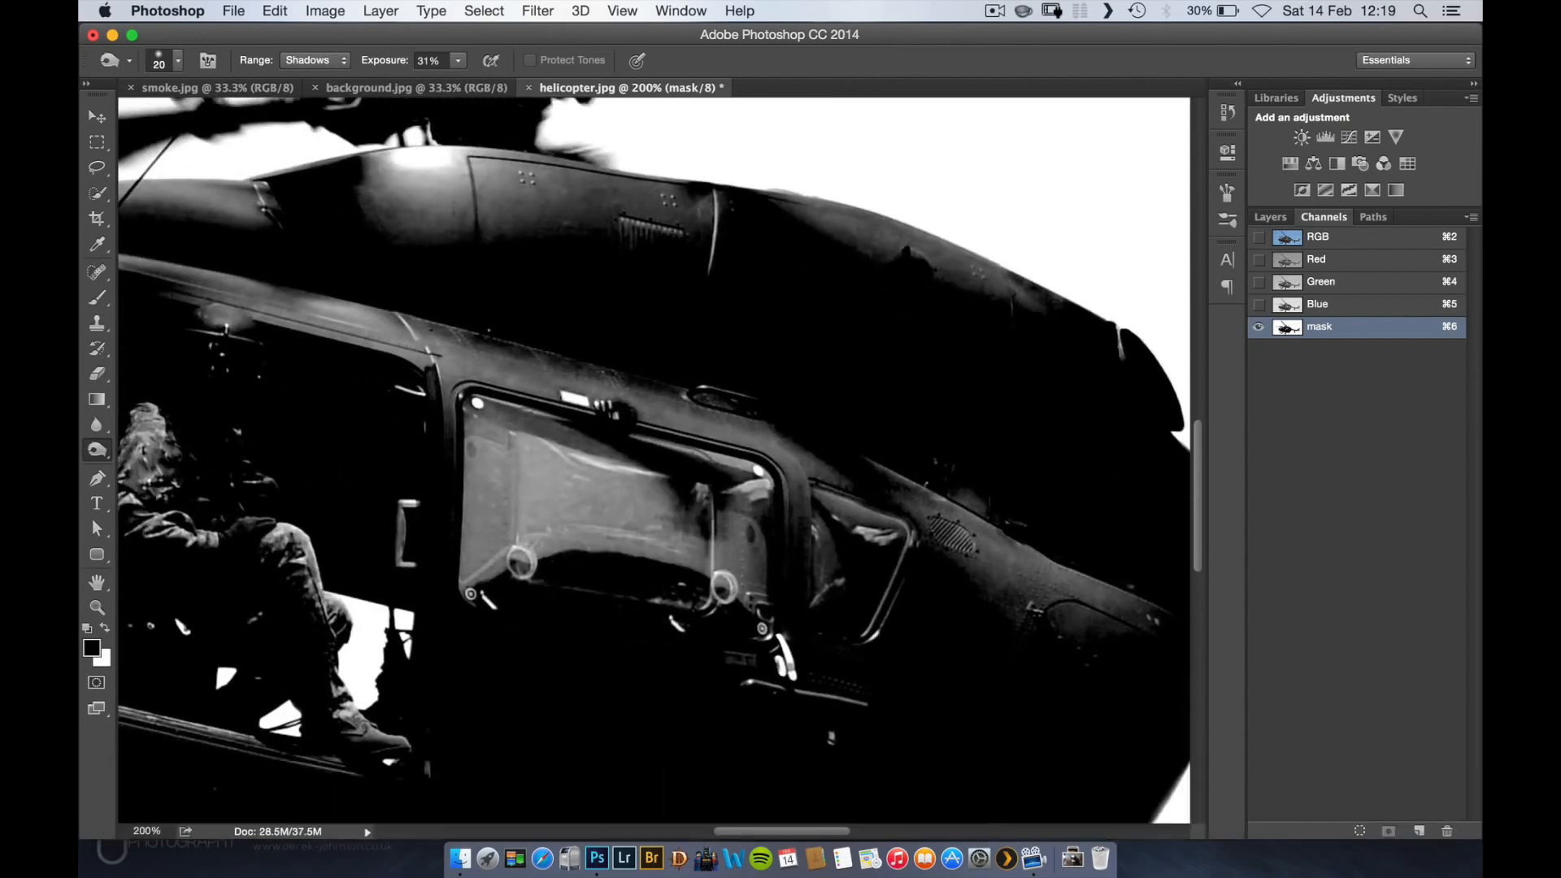
pyautogui.moveTo(862, 220)
pyautogui.mouseDown()
pyautogui.moveTo(758, 196)
pyautogui.moveTo(882, 222)
pyautogui.moveTo(783, 205)
pyautogui.mouseUp()
# - Burn the grey dome on top of the rotor hub to black with a 25 px brush, after comparing it with the full-colour image
pyautogui.moveTo(805, 259)
pyautogui.mouseDown()
pyautogui.moveTo(838, 259)
pyautogui.moveTo(828, 237)
pyautogui.moveTo(1014, 317)
pyautogui.moveTo(777, 213)
pyautogui.moveTo(519, 198)
pyautogui.moveTo(864, 366)
pyautogui.moveTo(791, 422)
pyautogui.moveTo(687, 457)
pyautogui.mouseUp()
pyautogui.press('[')
pyautogui.press('[')
pyautogui.press('[')
pyautogui.press('[')
pyautogui.press('[')
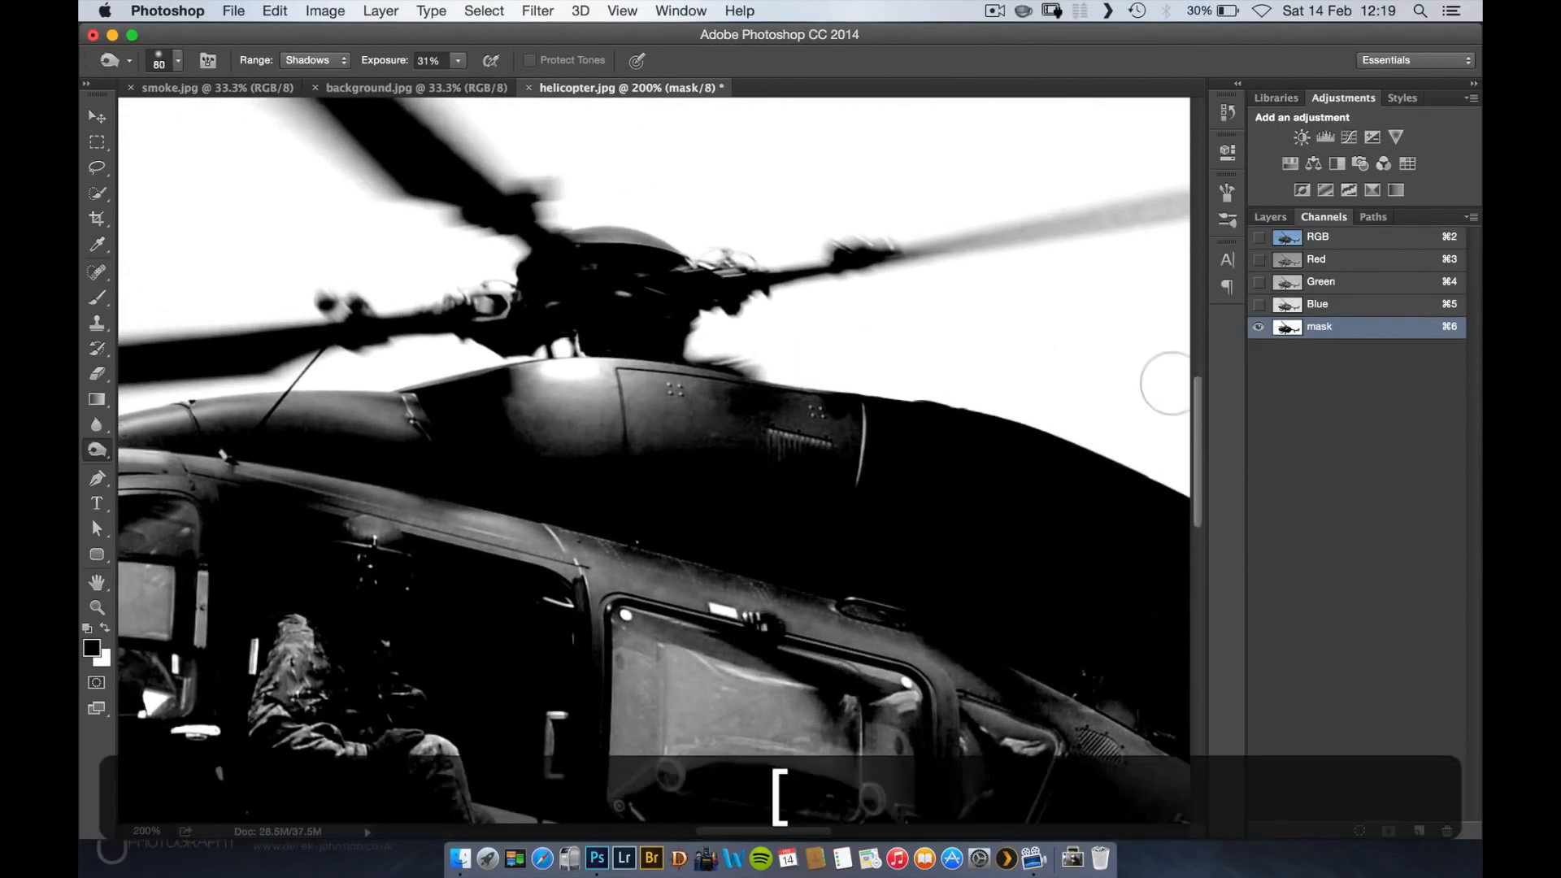
pyautogui.click(1289, 237)
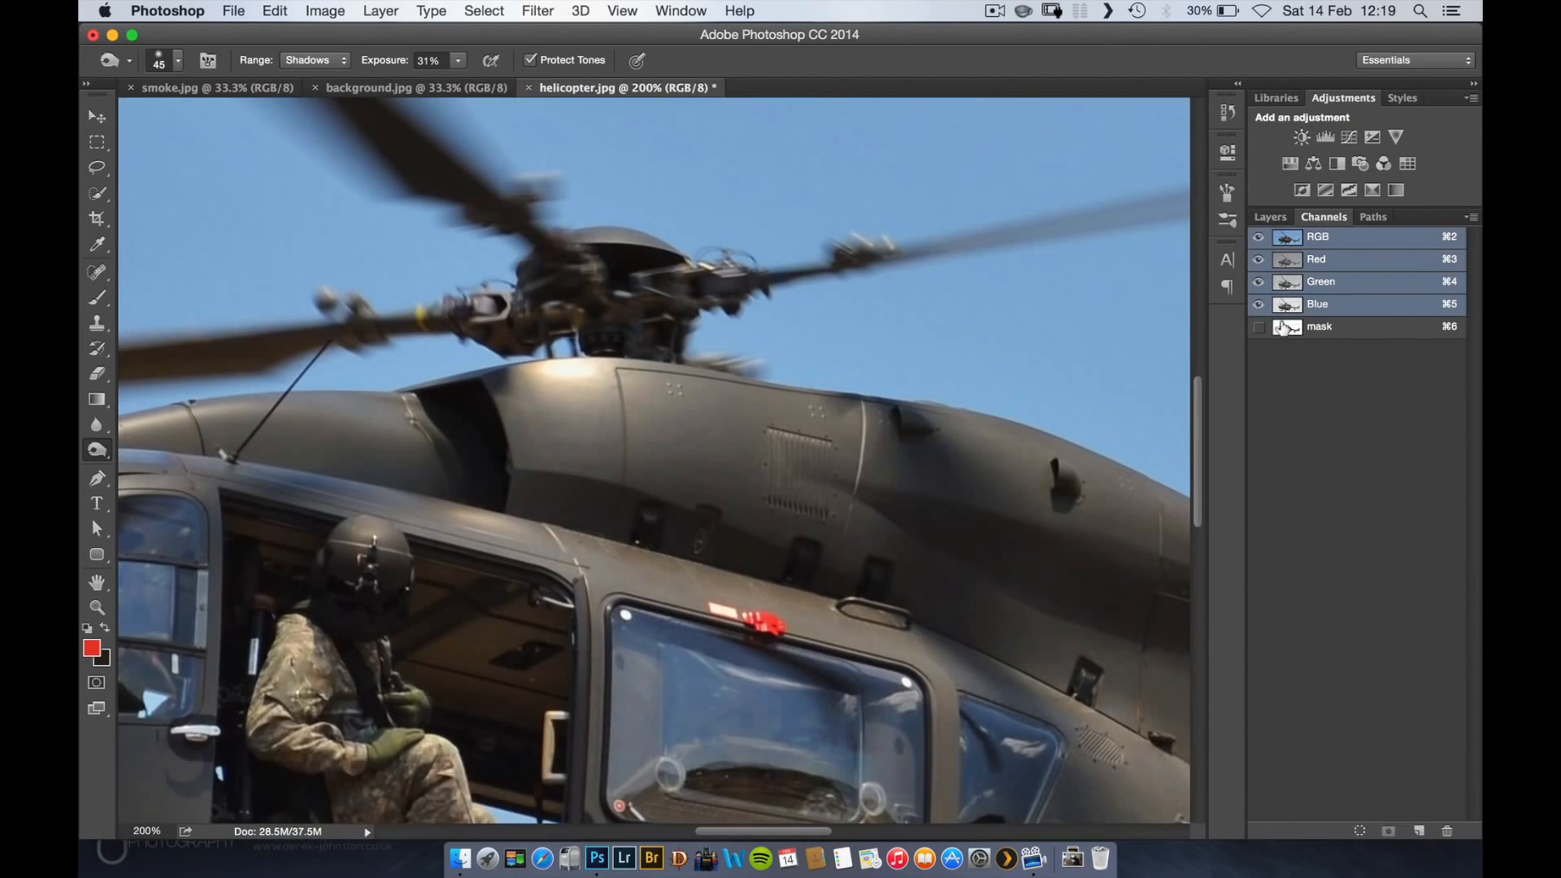
pyautogui.press('[')
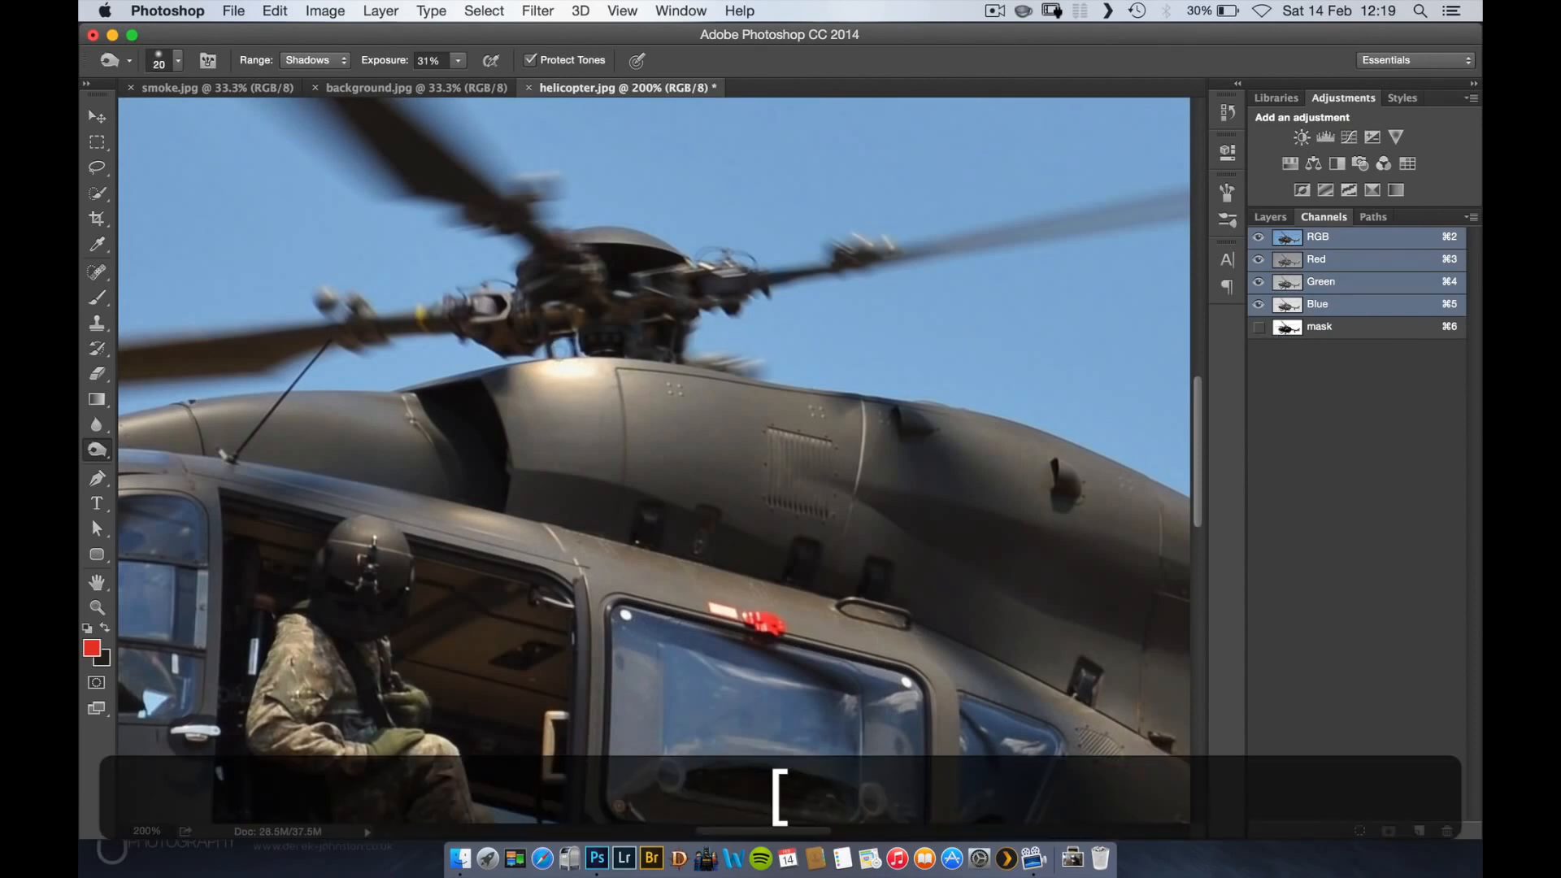
pyautogui.click(1289, 327)
pyautogui.press('[')
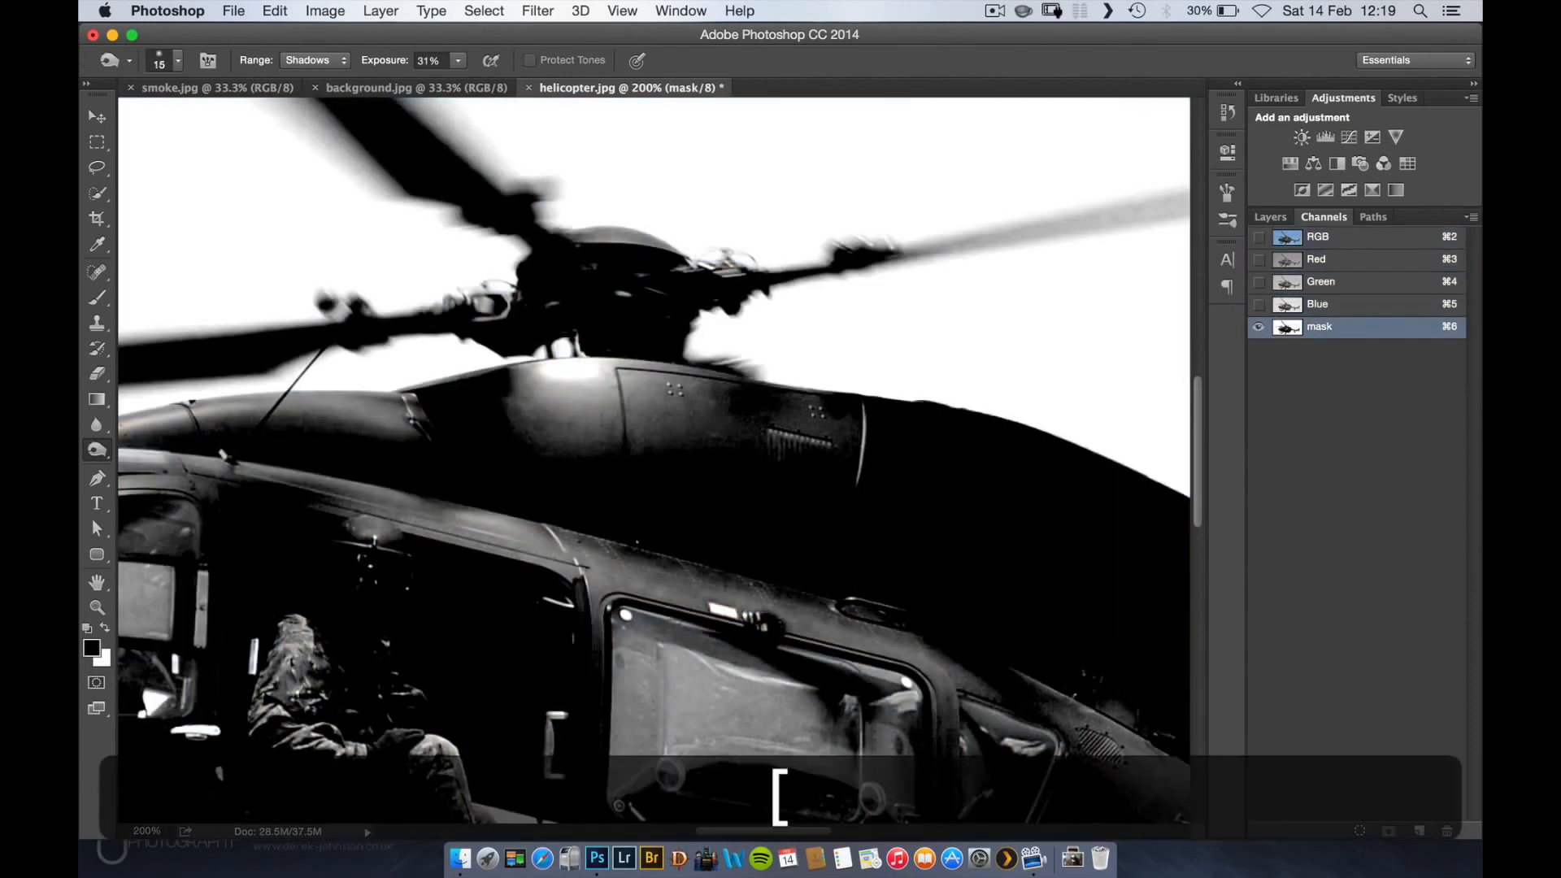
pyautogui.press(']')
pyautogui.press(']')
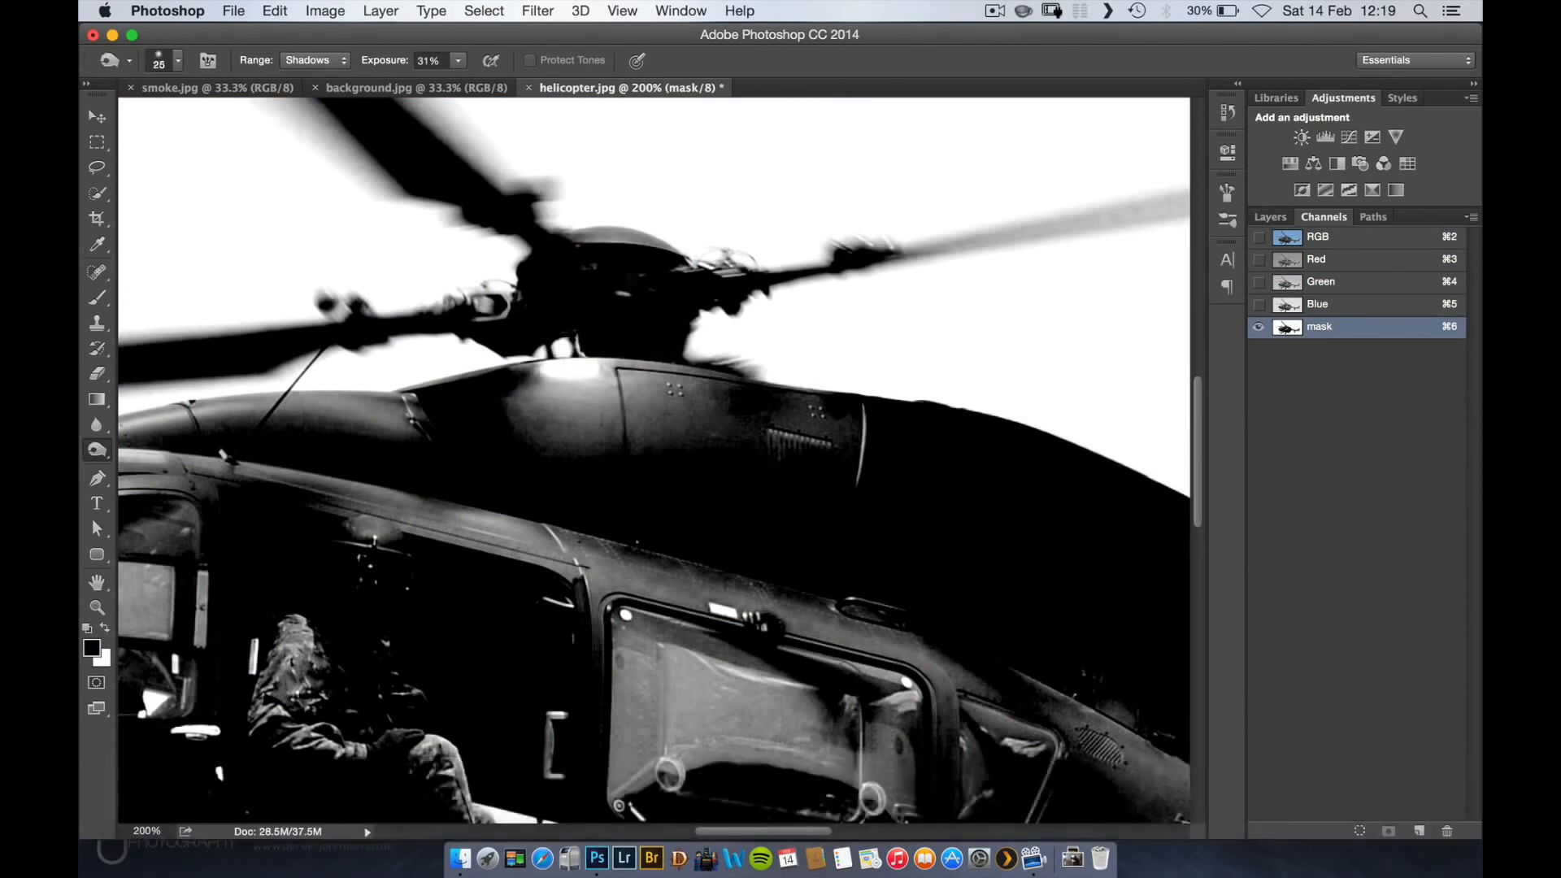
pyautogui.moveTo(658, 239)
pyautogui.mouseDown()
pyautogui.moveTo(565, 234)
pyautogui.moveTo(600, 240)
pyautogui.mouseUp()
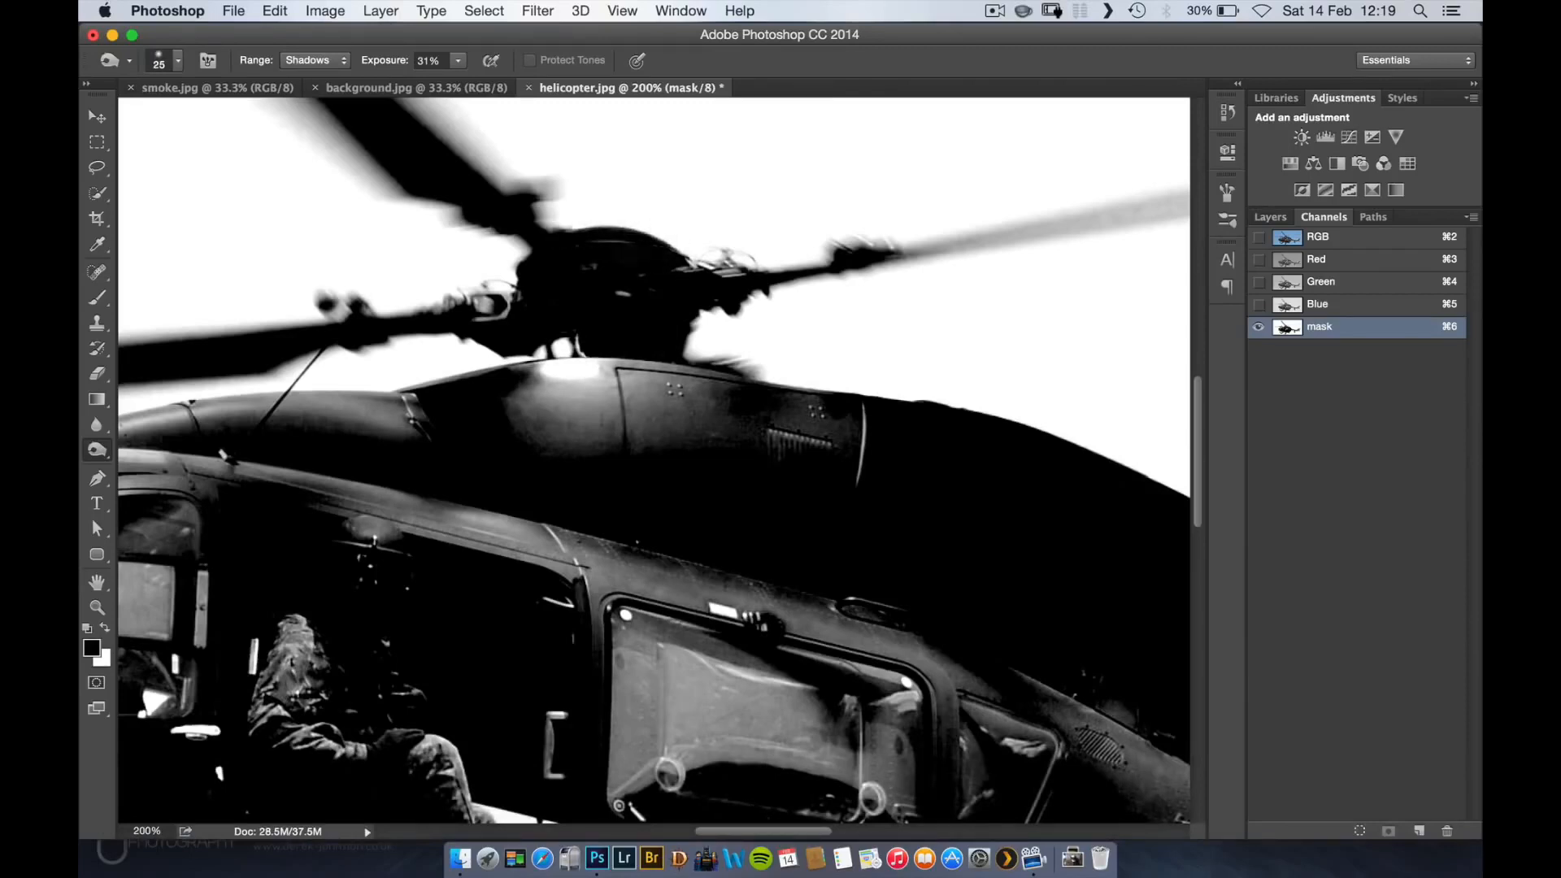
# - Burn the linkage beside the rotor dome towards the tail with a 10 px brush and compare it with the full-colour image
pyautogui.press('[')
pyautogui.moveTo(726, 265)
pyautogui.mouseDown()
pyautogui.moveTo(728, 279)
pyautogui.moveTo(729, 259)
pyautogui.mouseUp()
pyautogui.click(1291, 240)
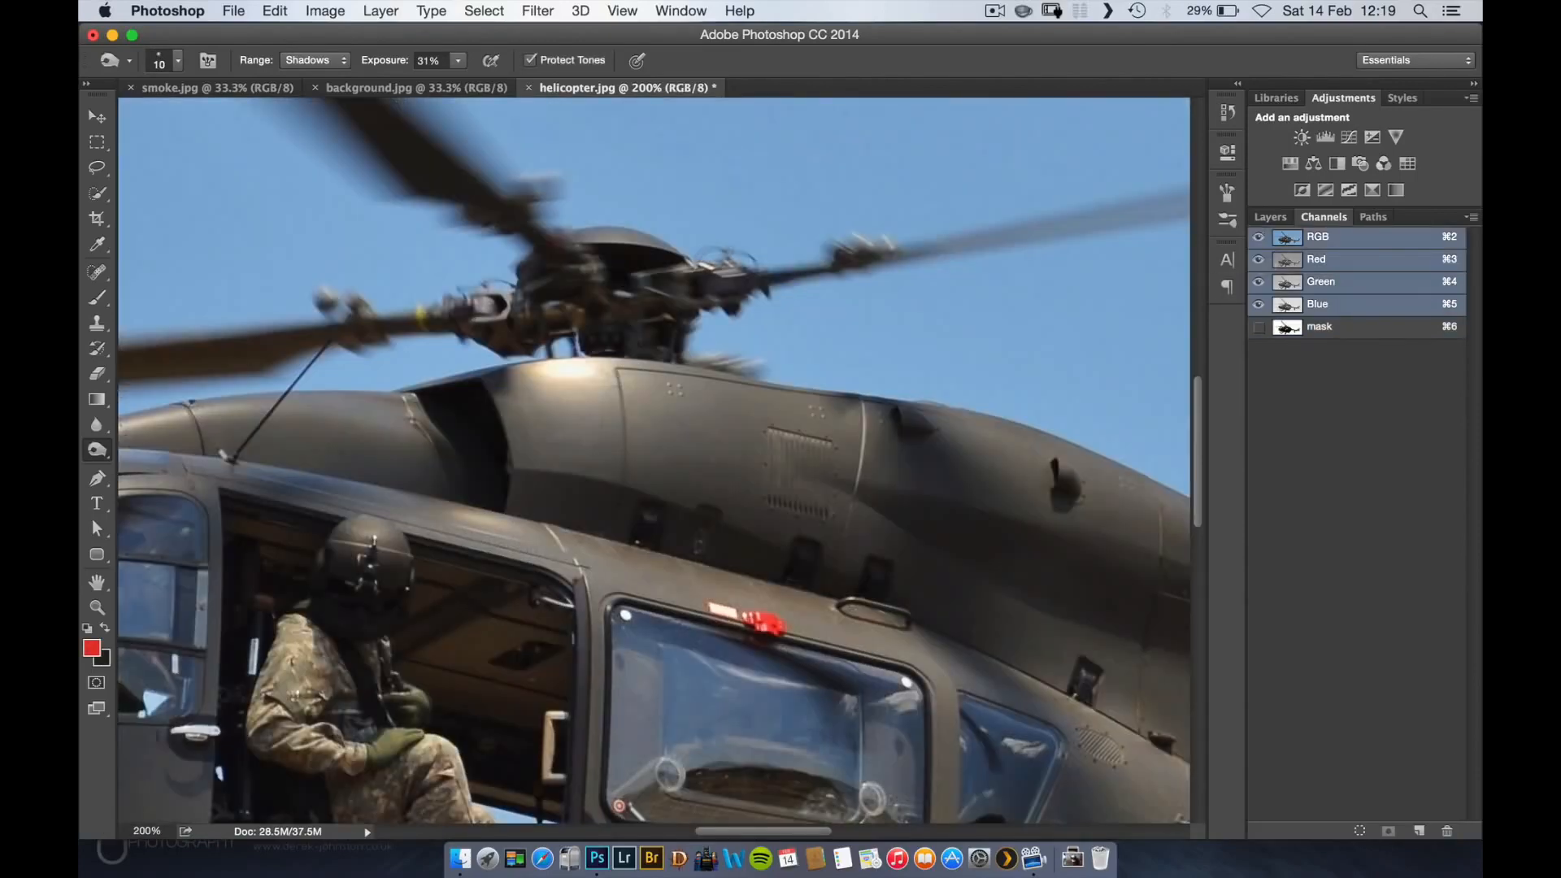
pyautogui.click(1285, 325)
# - Burn the blade root on the nose side of the rotor hub with a 20 px brush and compare it with the full-colour image
pyautogui.press(']')
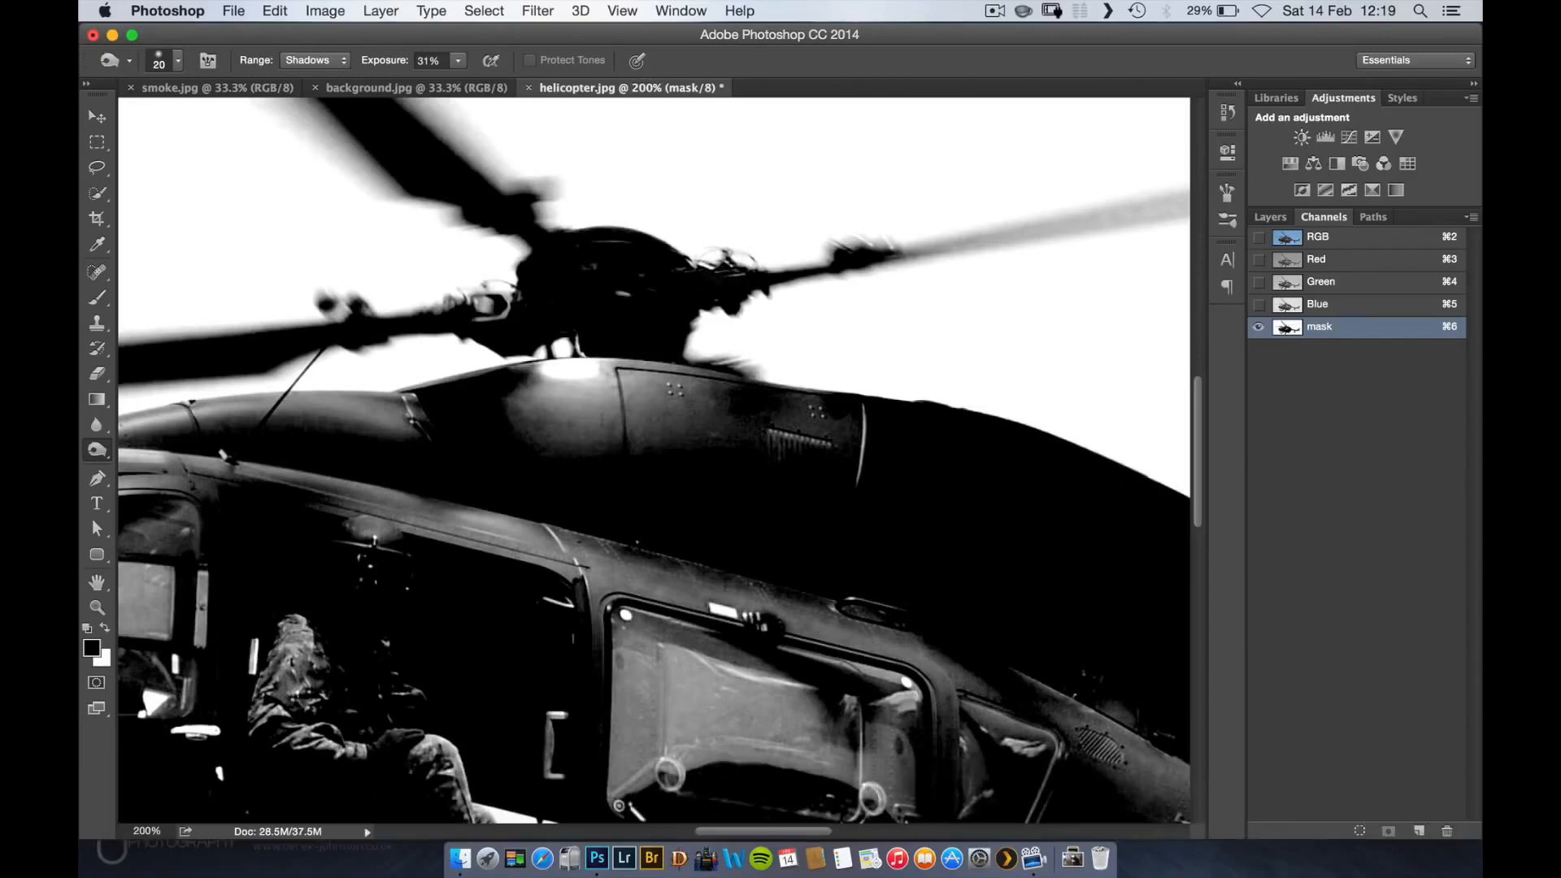
pyautogui.moveTo(397, 317); pyautogui.dragTo(431, 320)
pyautogui.click(1285, 241)
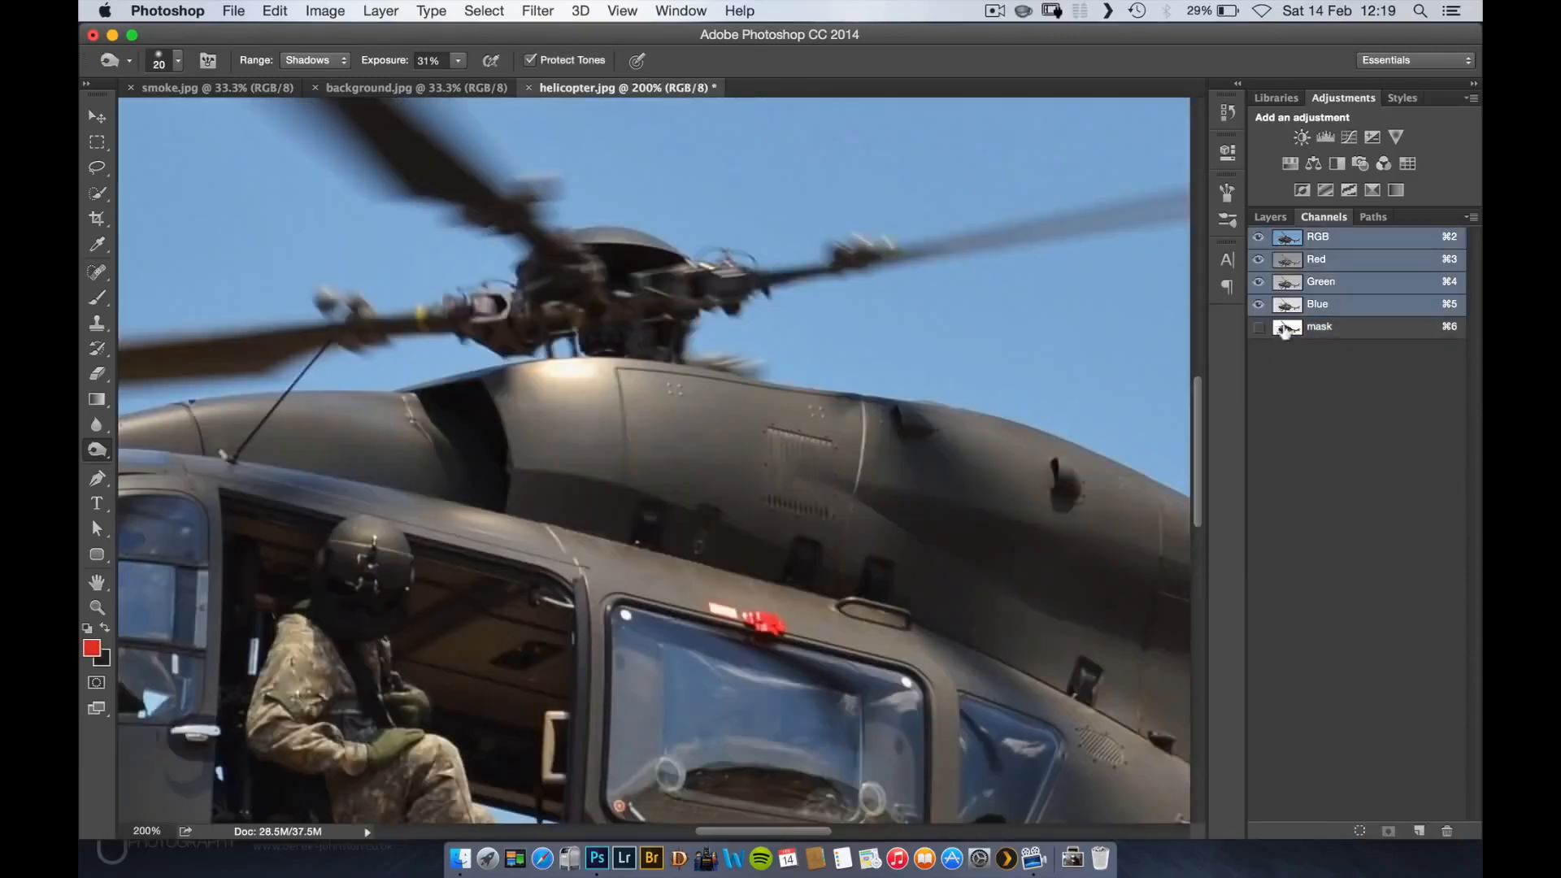
pyautogui.click(1286, 326)
# - Burn the linkage between the nose-side blade root and the rotor hub with small brush sizes, checking it against the full-colour image
pyautogui.press('[')
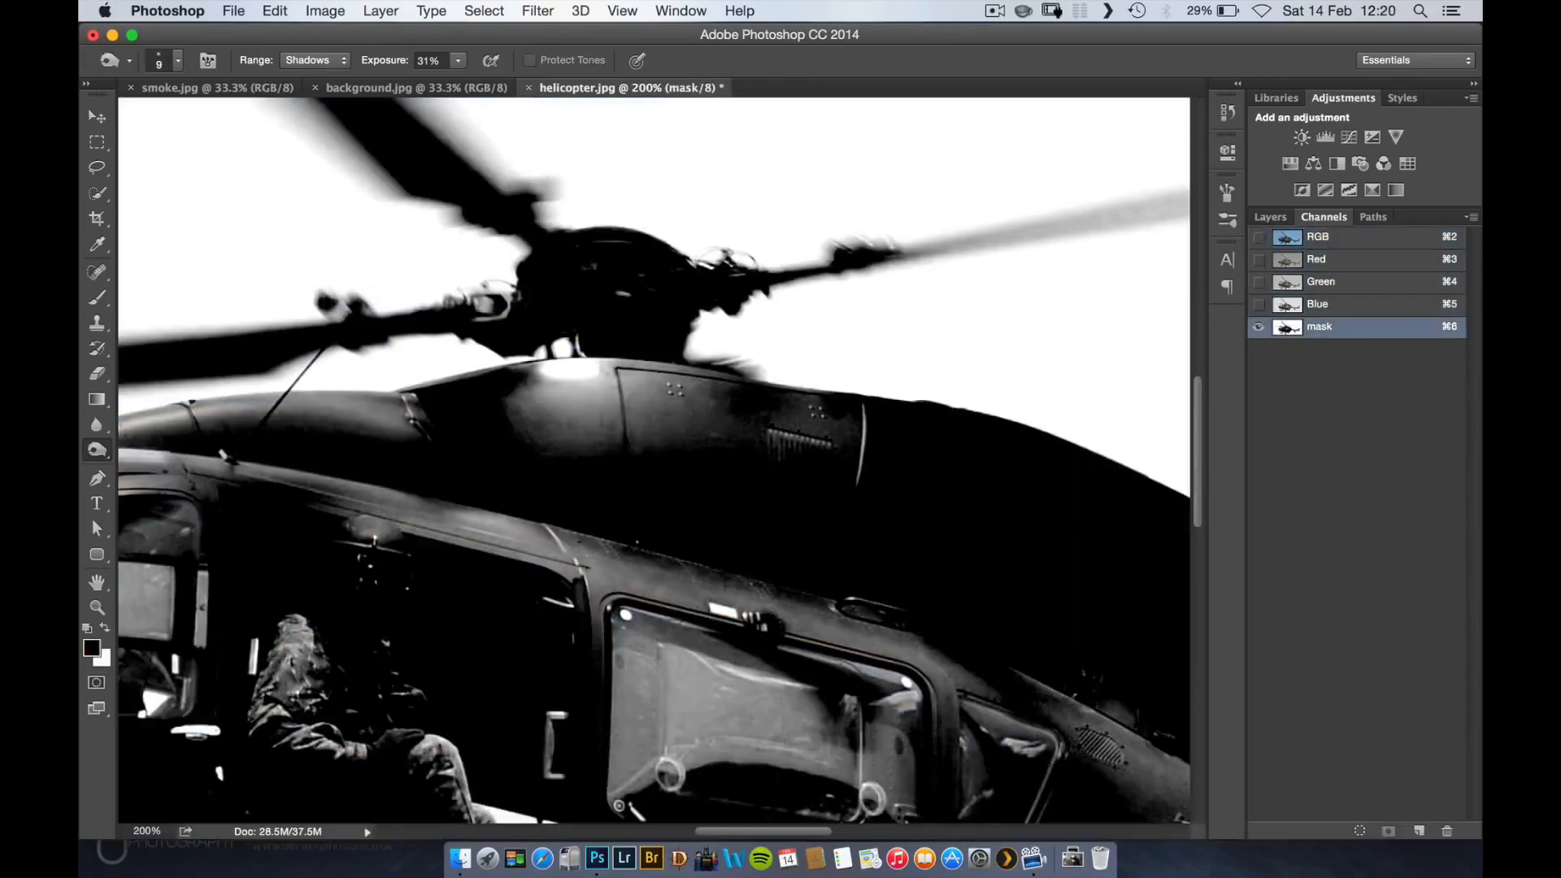
pyautogui.press(']')
pyautogui.press(']')
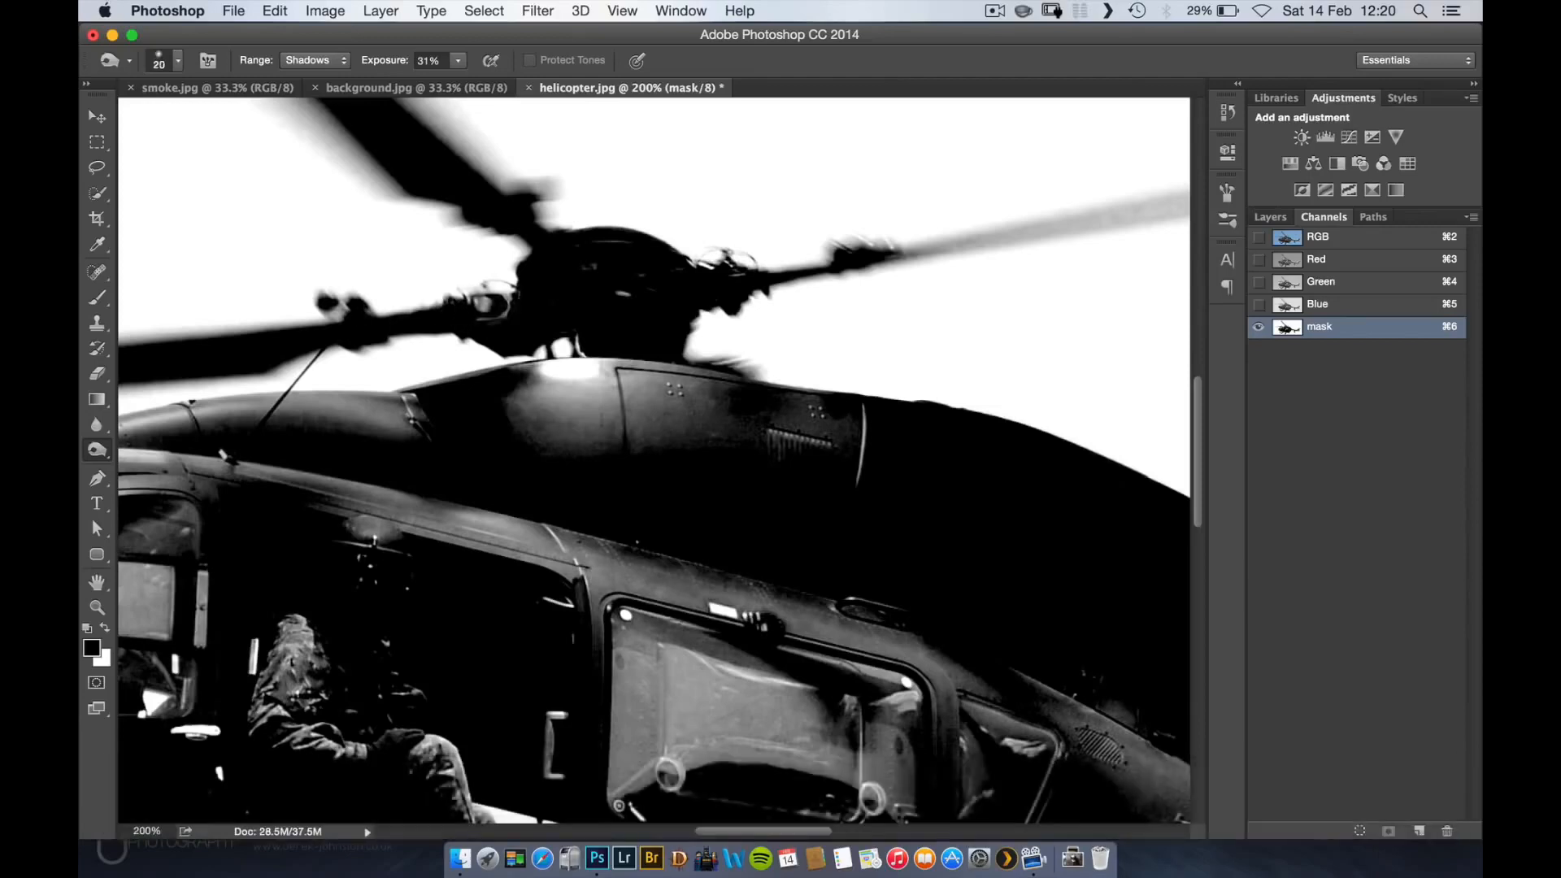
pyautogui.press('[')
pyautogui.press('[')
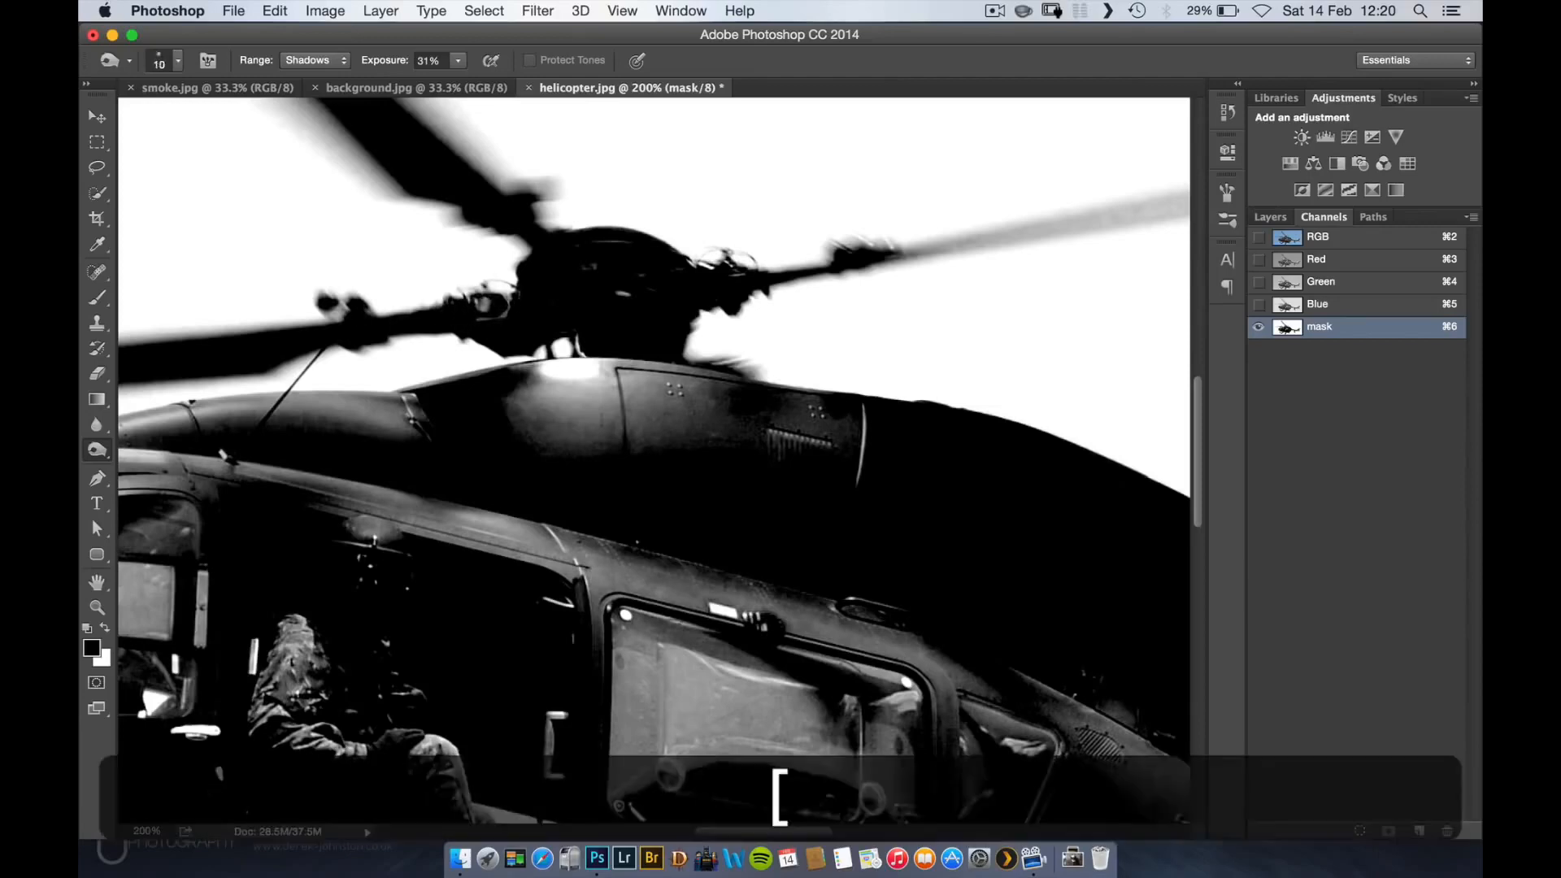
pyautogui.click(1299, 238)
pyautogui.click(1283, 327)
pyautogui.press('[')
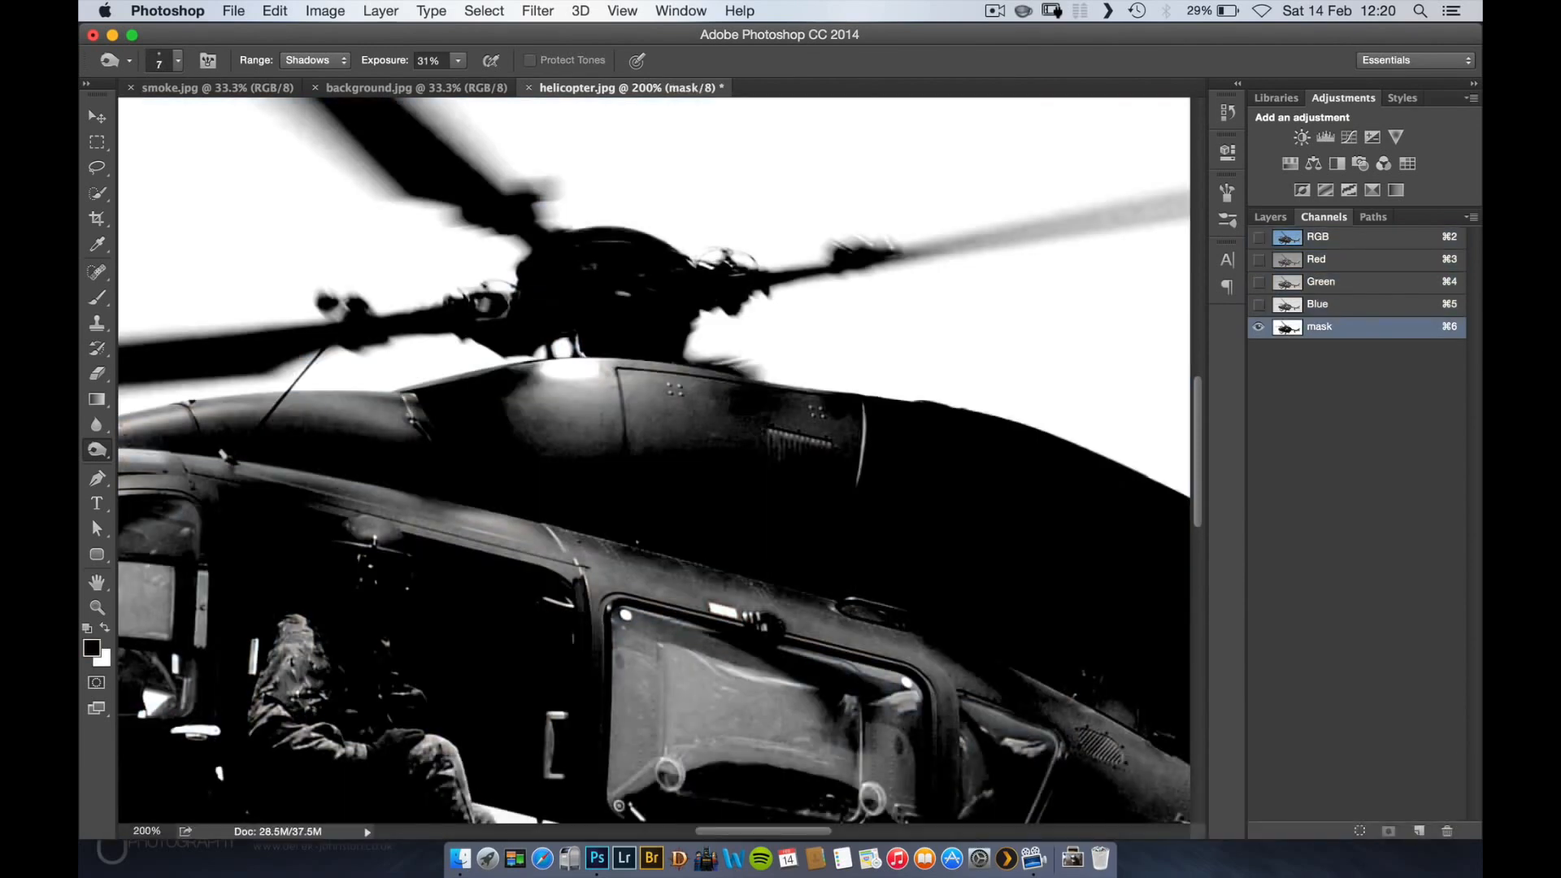
pyautogui.press(']')
# - Burn the roof fairing in front of the engine cowling towards black with an enlarged brush
pyautogui.moveTo(696, 450); pyautogui.dragTo(888, 451)
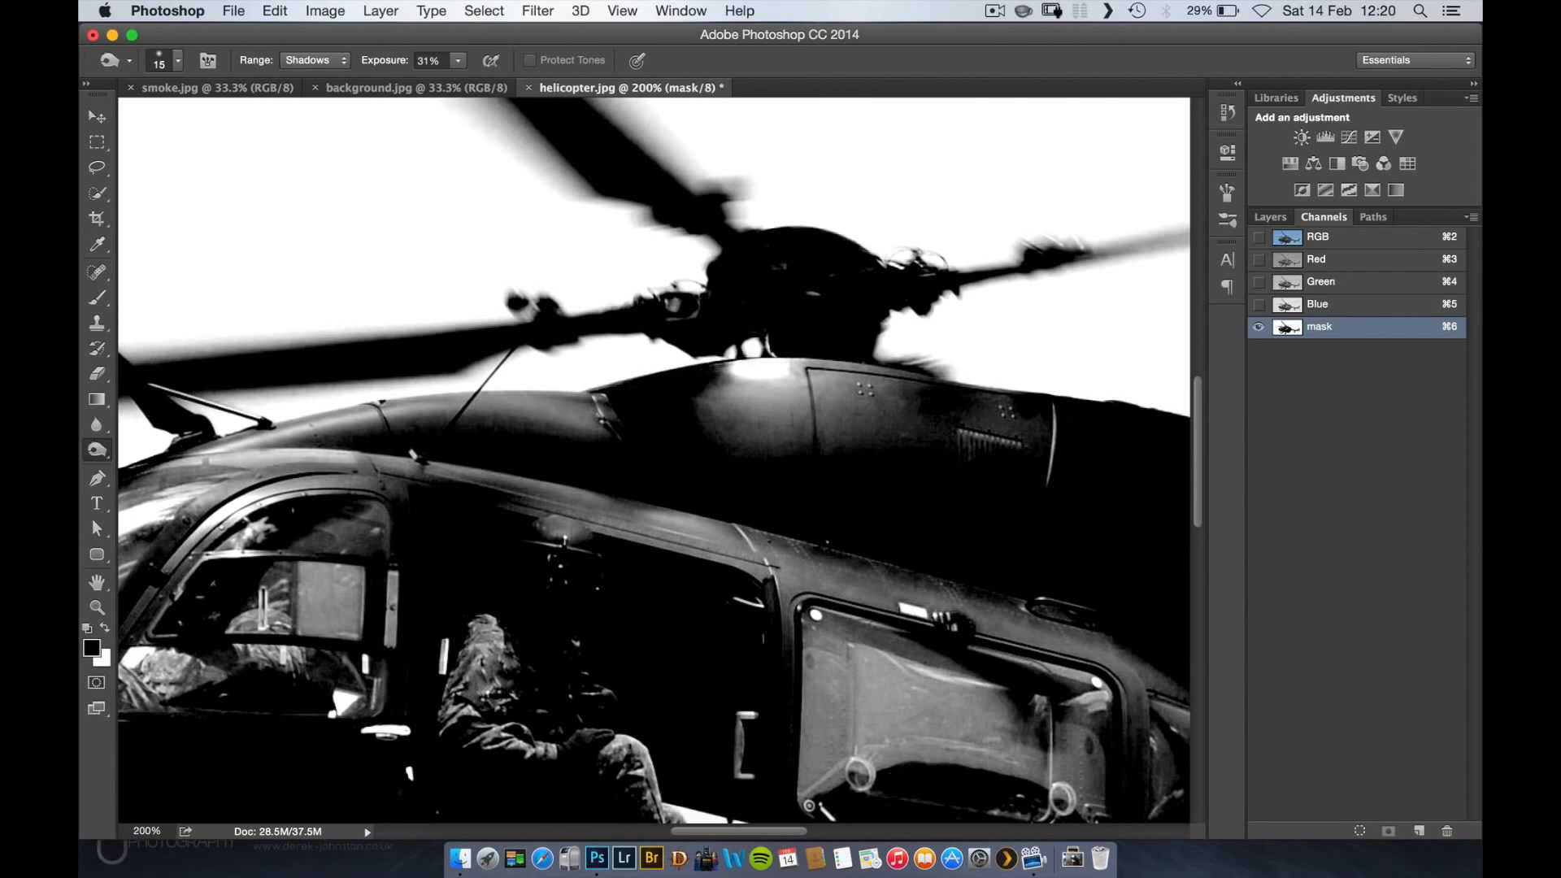
pyautogui.press('space')
pyautogui.moveTo(716, 390); pyautogui.dragTo(941, 372)
pyautogui.press(']')
pyautogui.press(']')
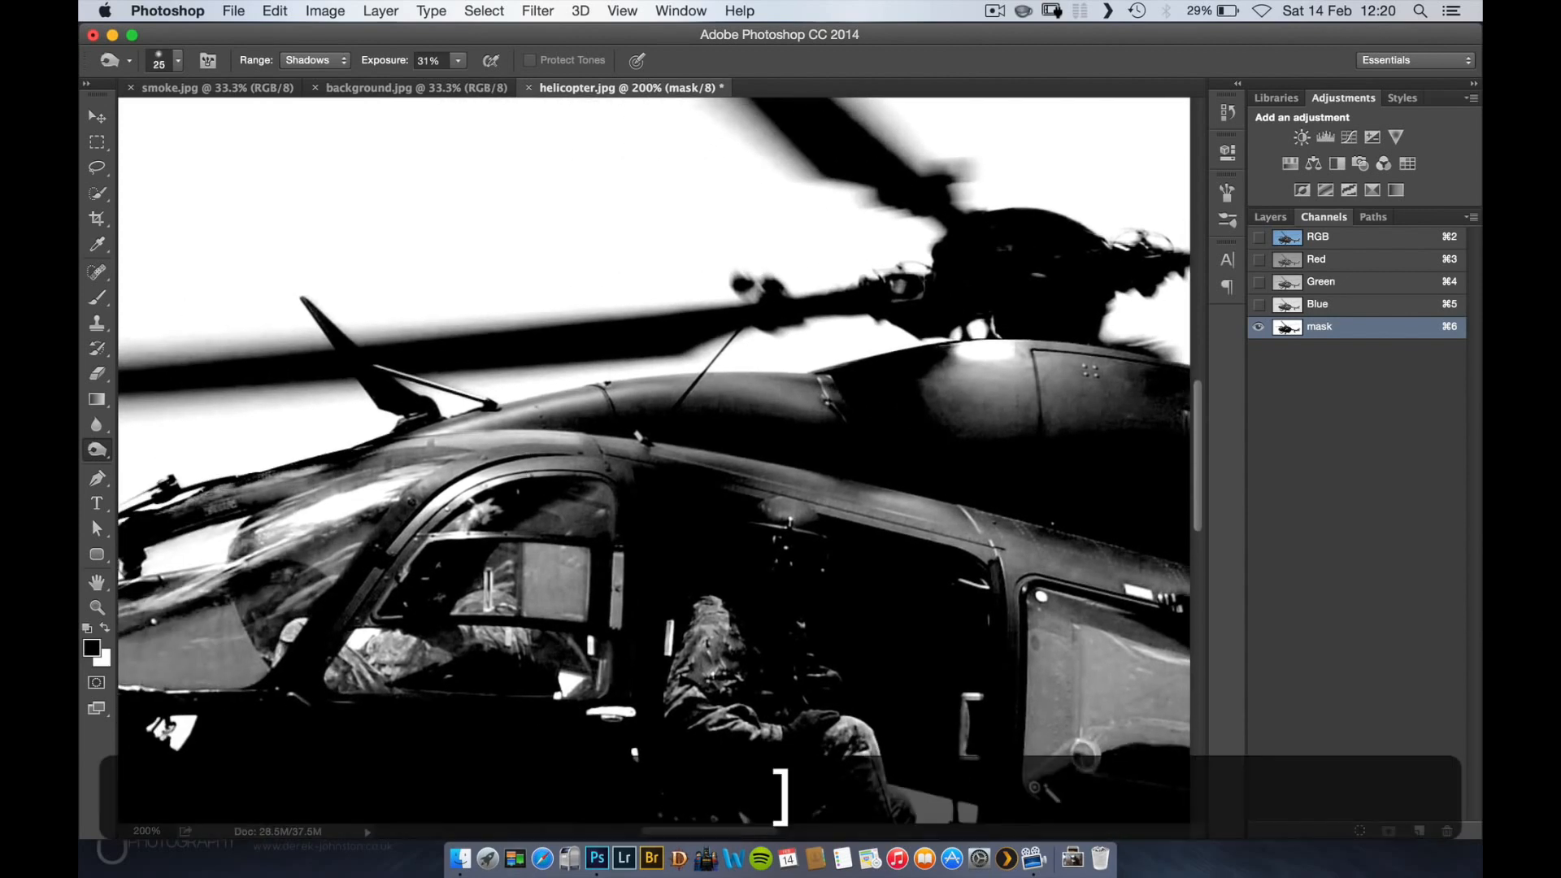
pyautogui.moveTo(423, 430)
pyautogui.mouseDown()
pyautogui.moveTo(658, 389)
pyautogui.moveTo(820, 380)
pyautogui.moveTo(825, 396)
pyautogui.mouseUp()
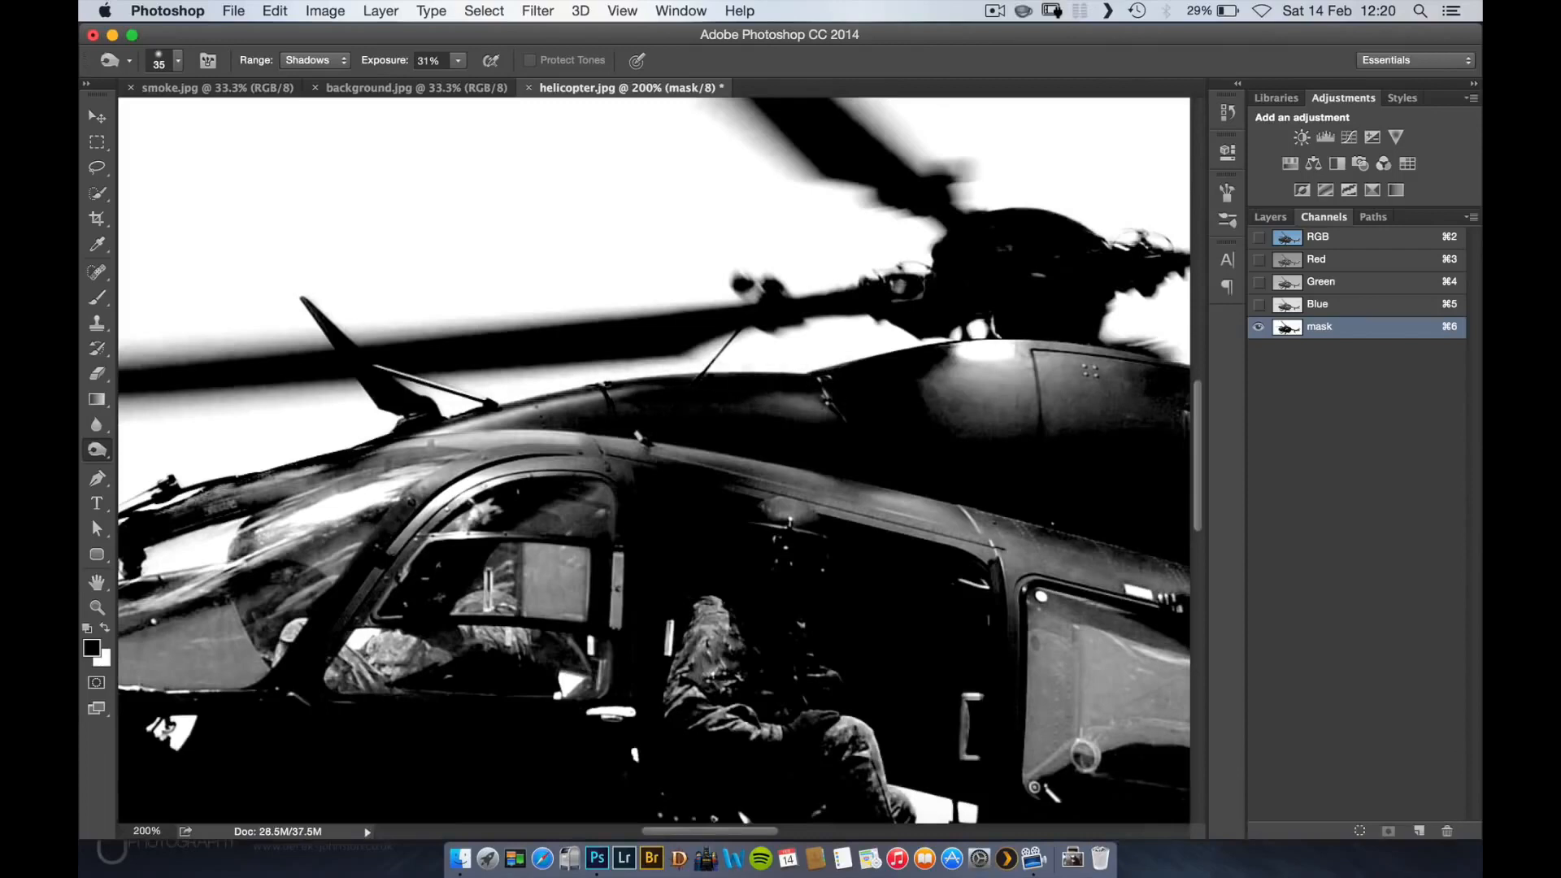
# - Burn the upper roof edge between the fin-shaped antenna and the thin wire, using brush sizes between 10 and 25 px
pyautogui.moveTo(643, 361); pyautogui.dragTo(699, 357)
pyautogui.press('[')
pyautogui.press('[')
pyautogui.press('[')
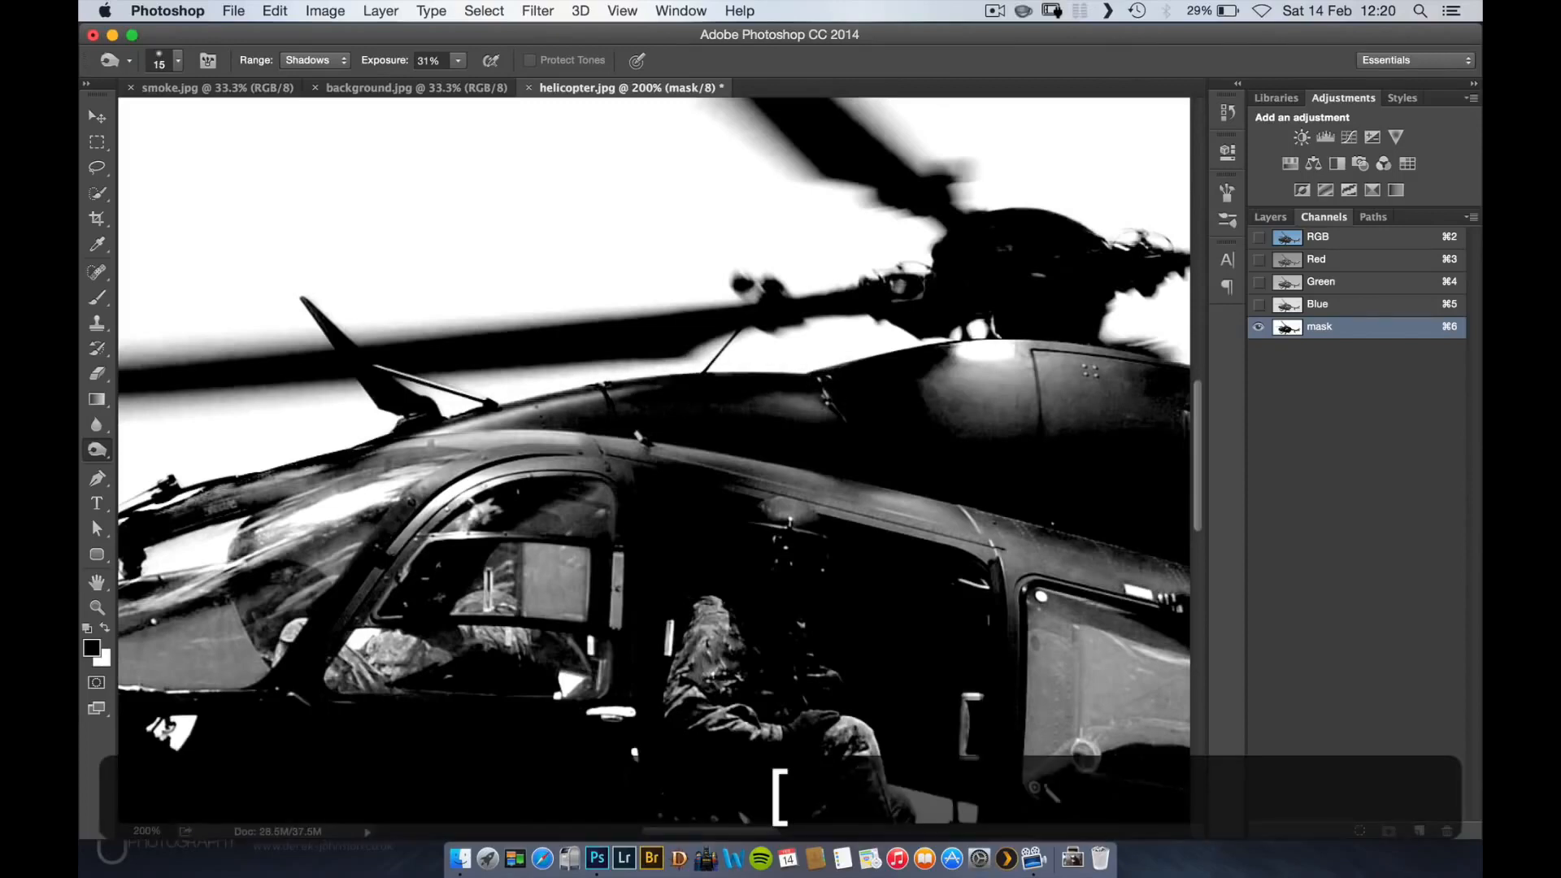
pyautogui.press('[')
pyautogui.press(']')
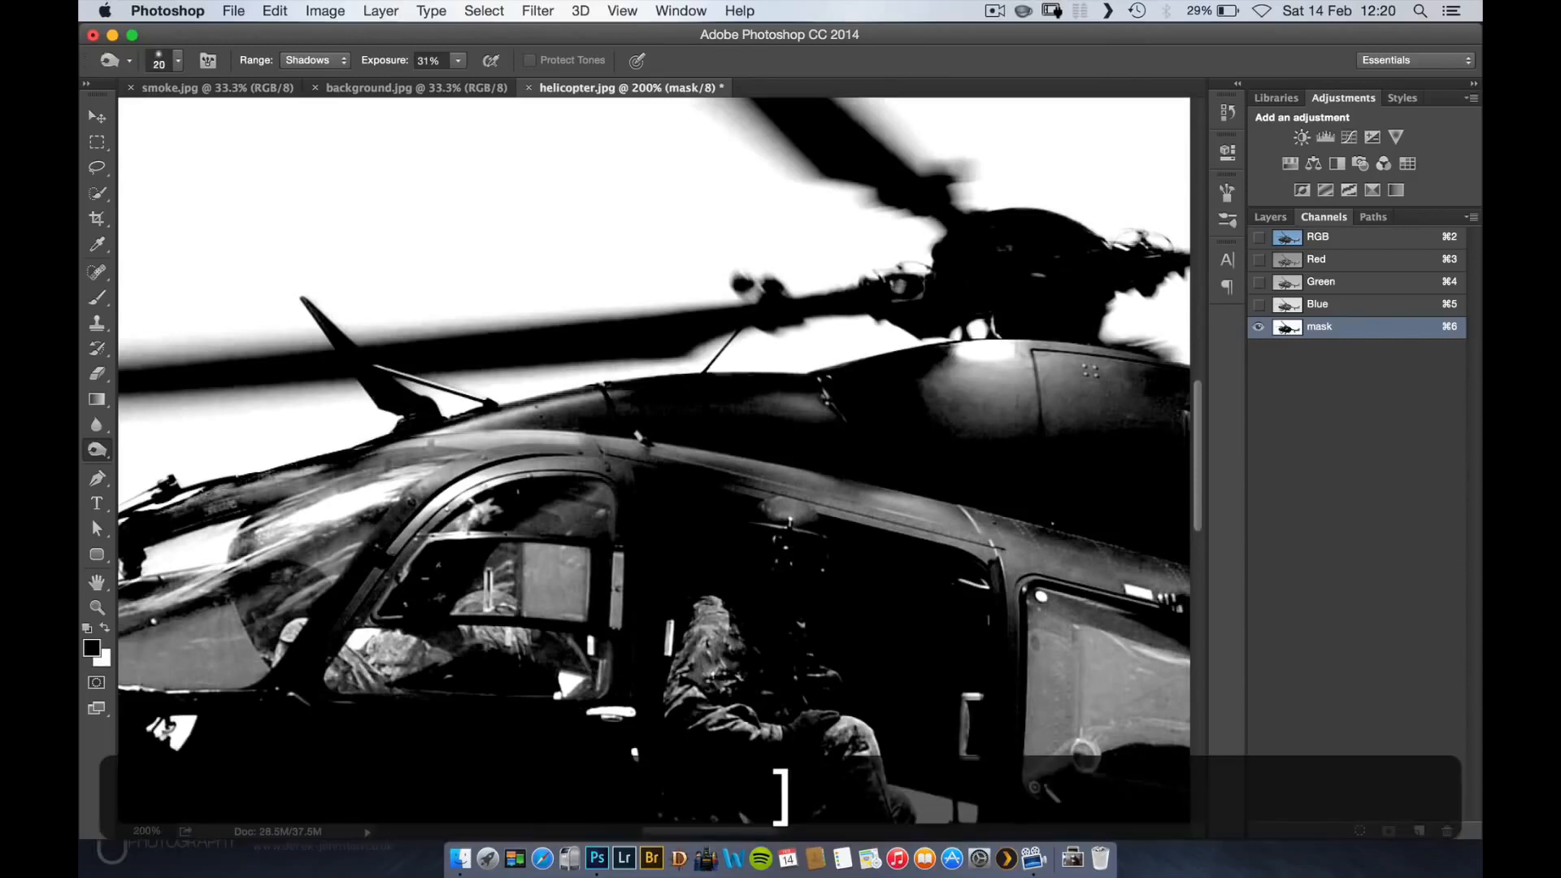
pyautogui.press(']')
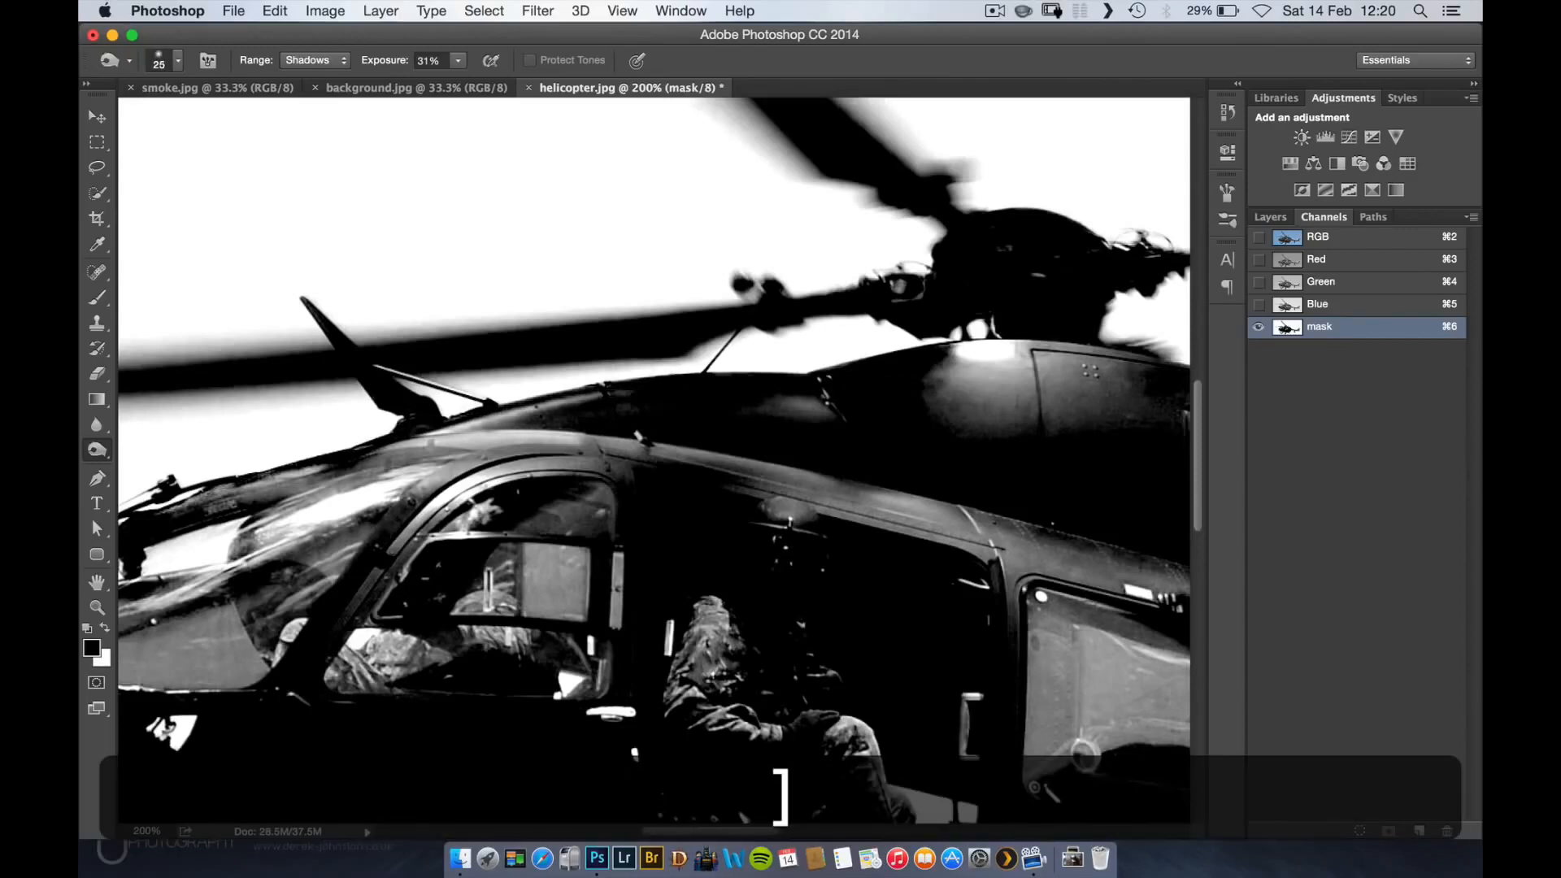
pyautogui.press('[')
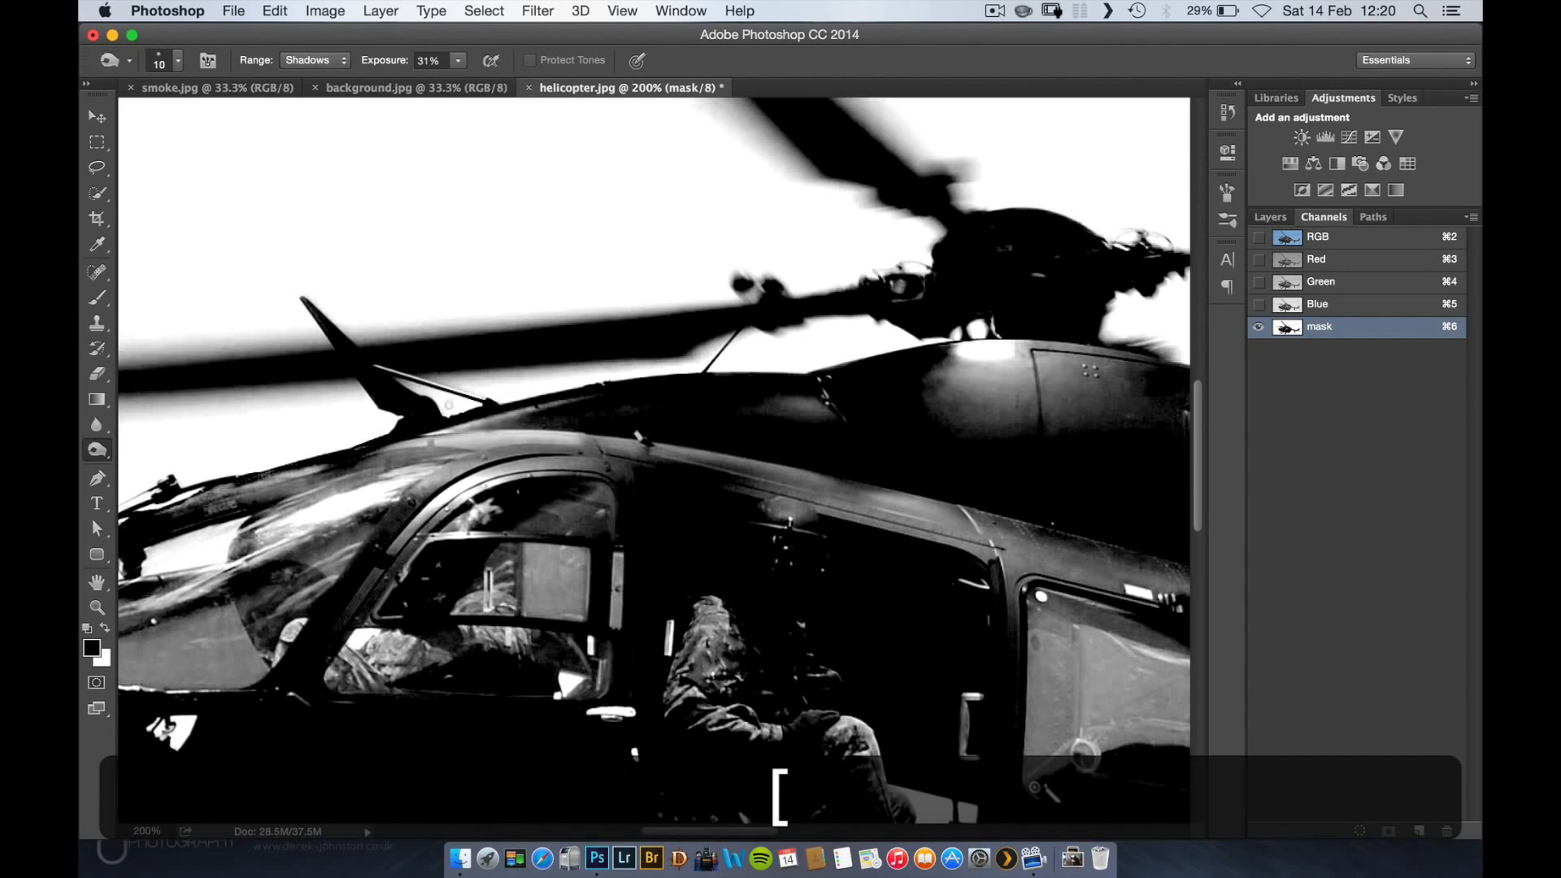
# - Burn the antenna base and the frames around the nose windscreen, first with a 10 px and then a 23 px brush
pyautogui.hscroll(-10, 402, 483)
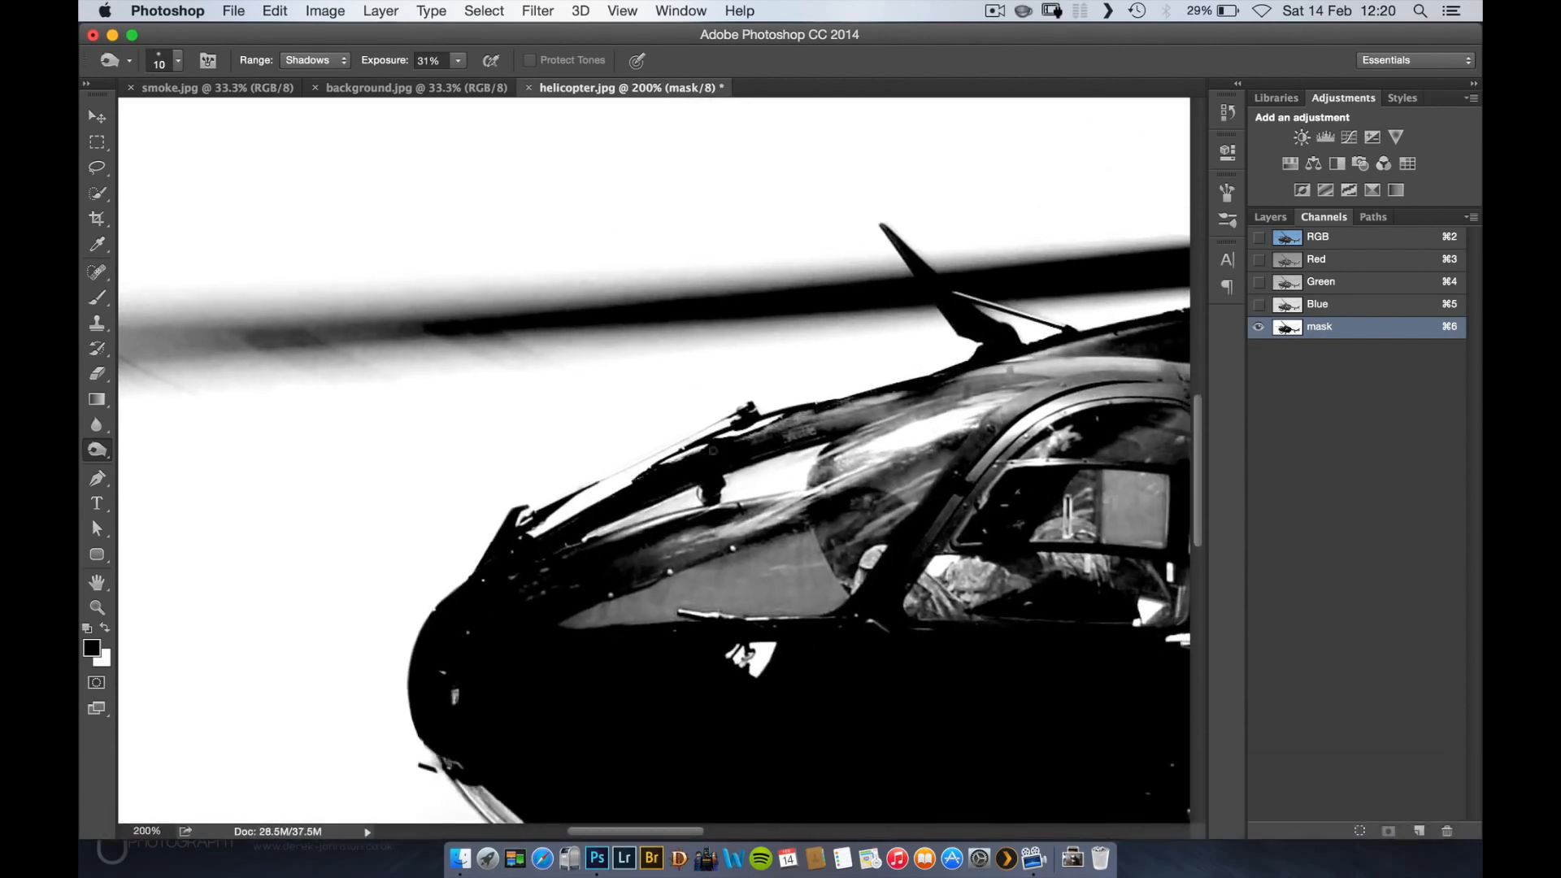
pyautogui.hscroll(6, 654, 460)
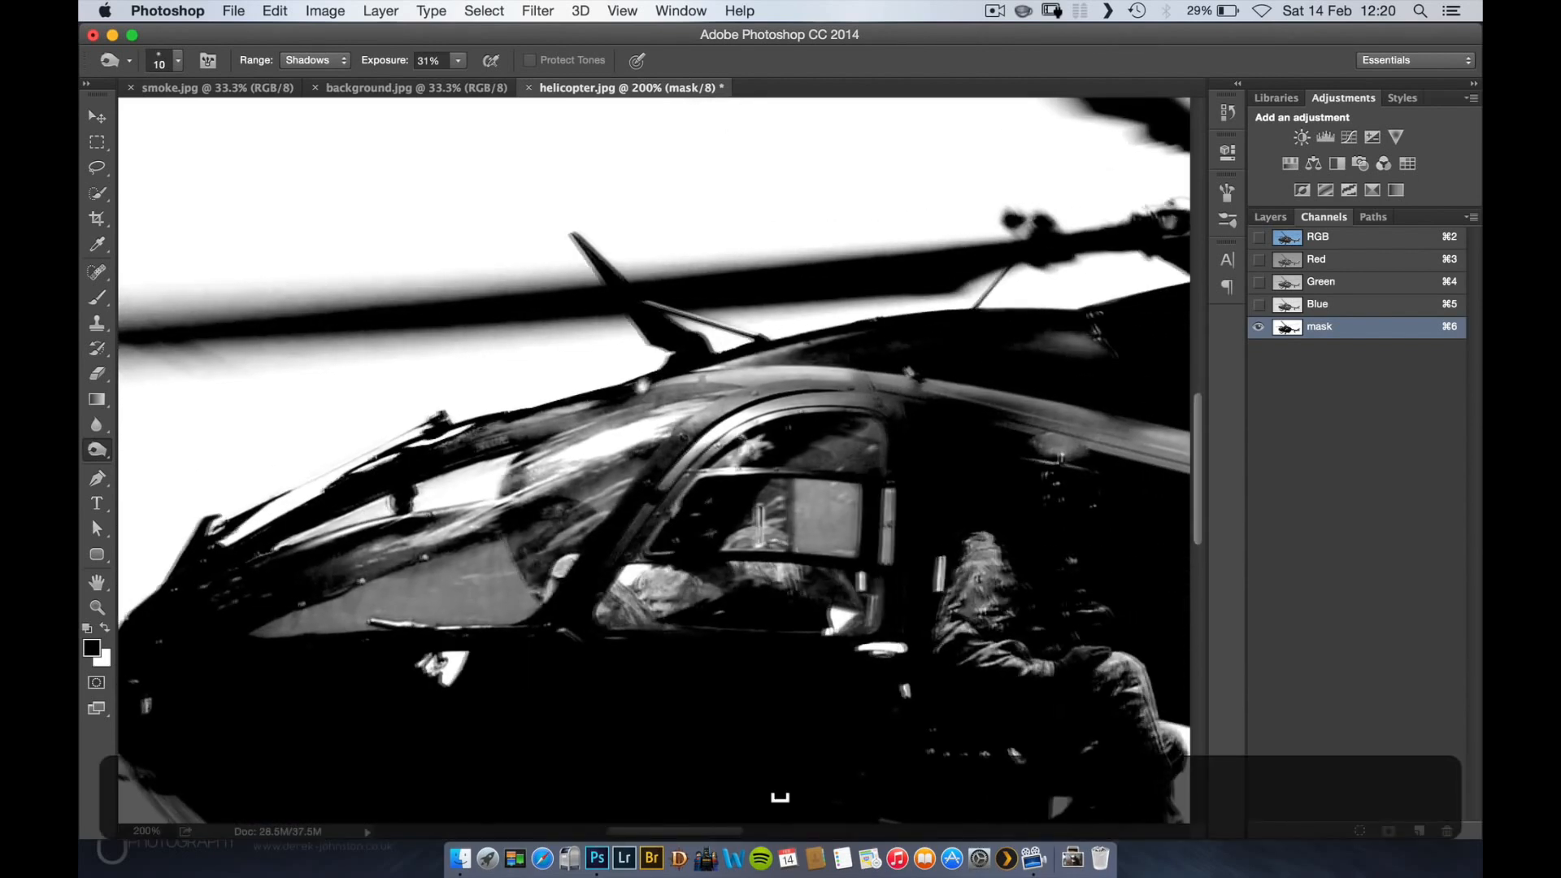
pyautogui.moveTo(337, 533)
pyautogui.mouseDown()
pyautogui.moveTo(260, 556)
pyautogui.moveTo(392, 517)
pyautogui.mouseUp()
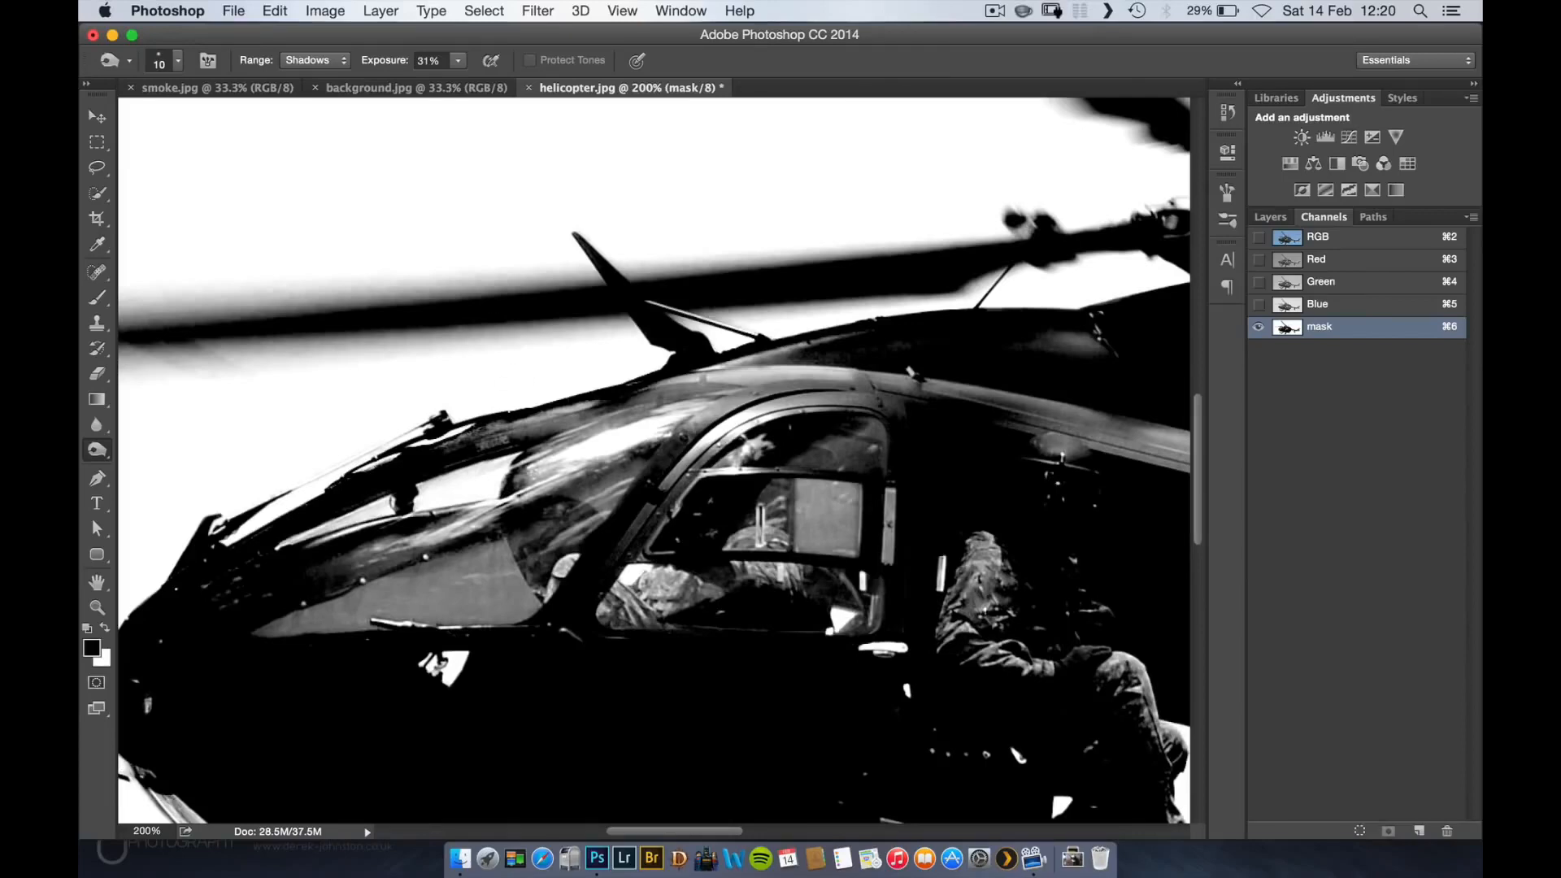
pyautogui.moveTo(516, 549); pyautogui.dragTo(537, 566)
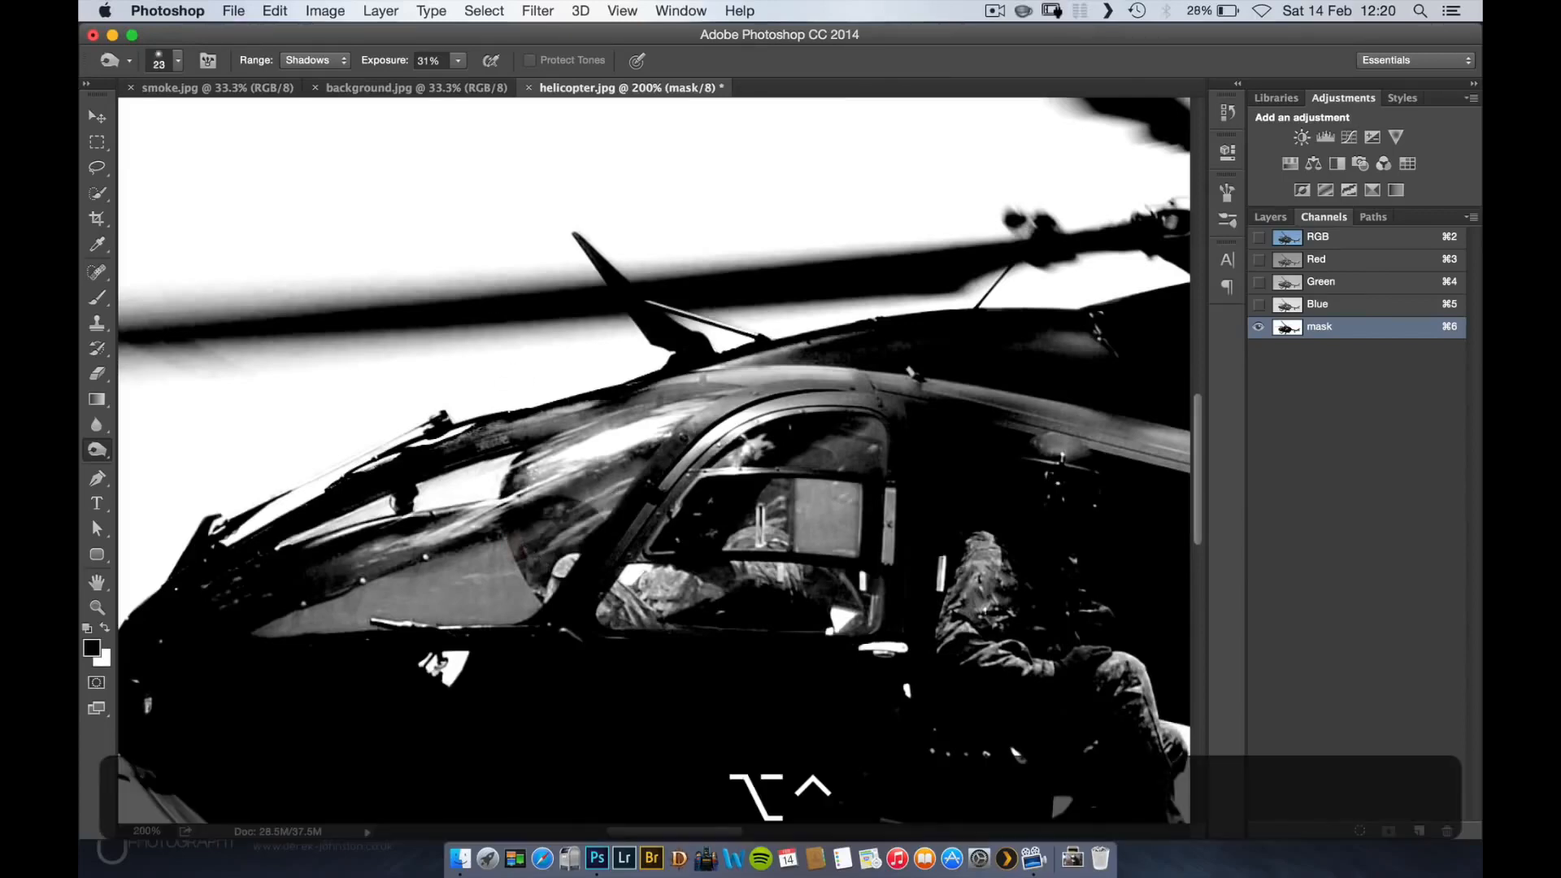
pyautogui.moveTo(507, 510); pyautogui.dragTo(518, 437)
pyautogui.moveTo(480, 511)
pyautogui.mouseDown()
pyautogui.moveTo(325, 530)
pyautogui.moveTo(362, 540)
pyautogui.moveTo(281, 569)
pyautogui.moveTo(391, 543)
pyautogui.mouseUp()
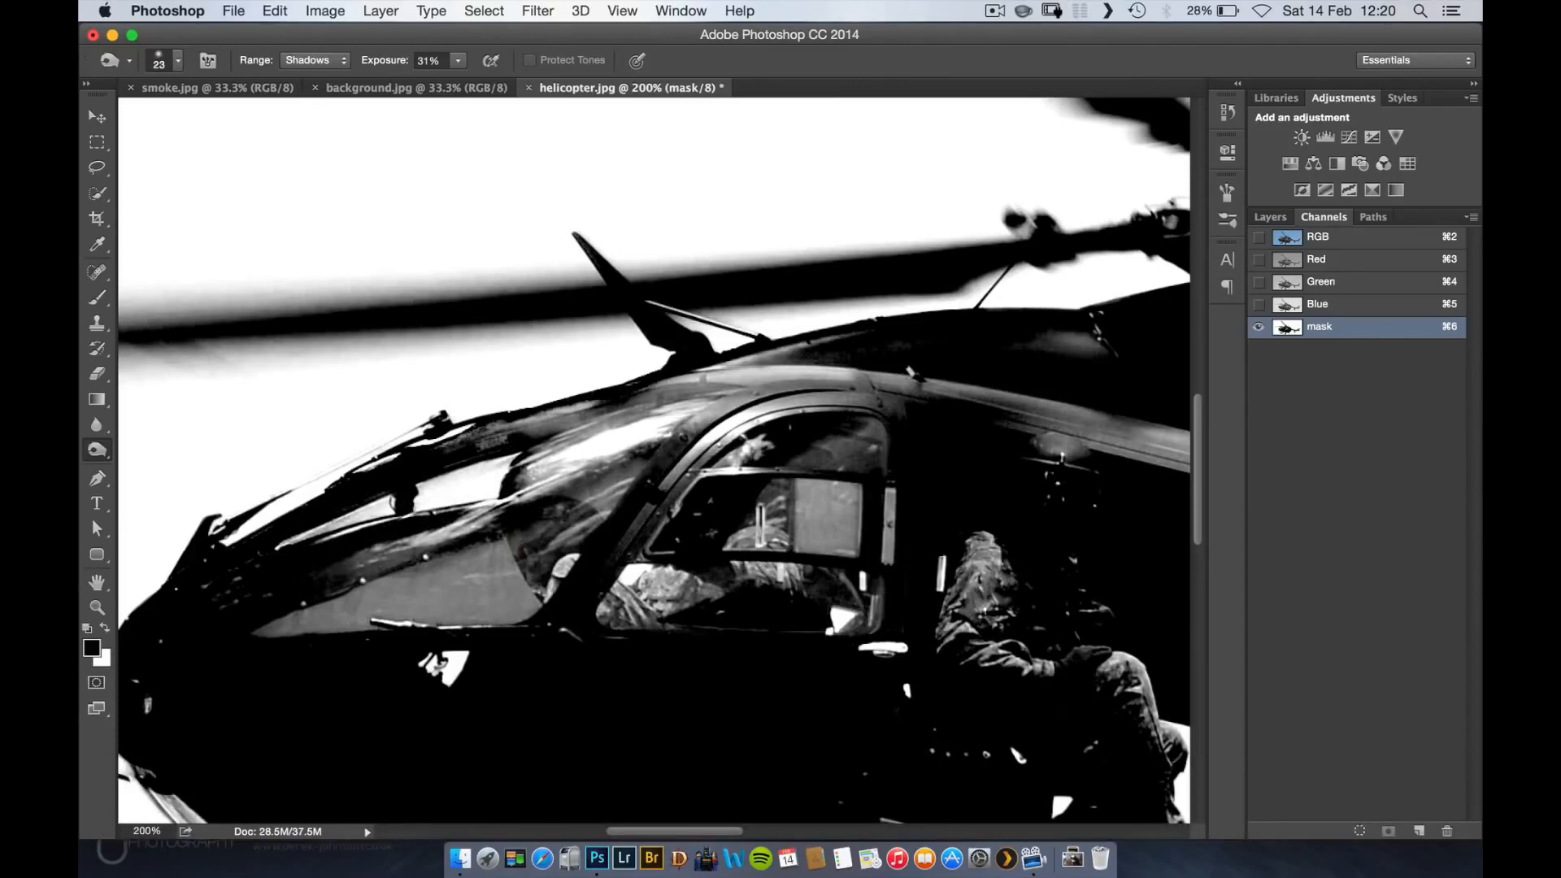
# - Compare the open cabin door with the full-colour image and burn the seated crew member's boot in the mask with a 20 px brush
pyautogui.press('space')
pyautogui.moveTo(624, 520)
pyautogui.mouseDown()
pyautogui.moveTo(293, 490)
pyautogui.moveTo(225, 350)
pyautogui.moveTo(168, 285)
pyautogui.mouseUp()
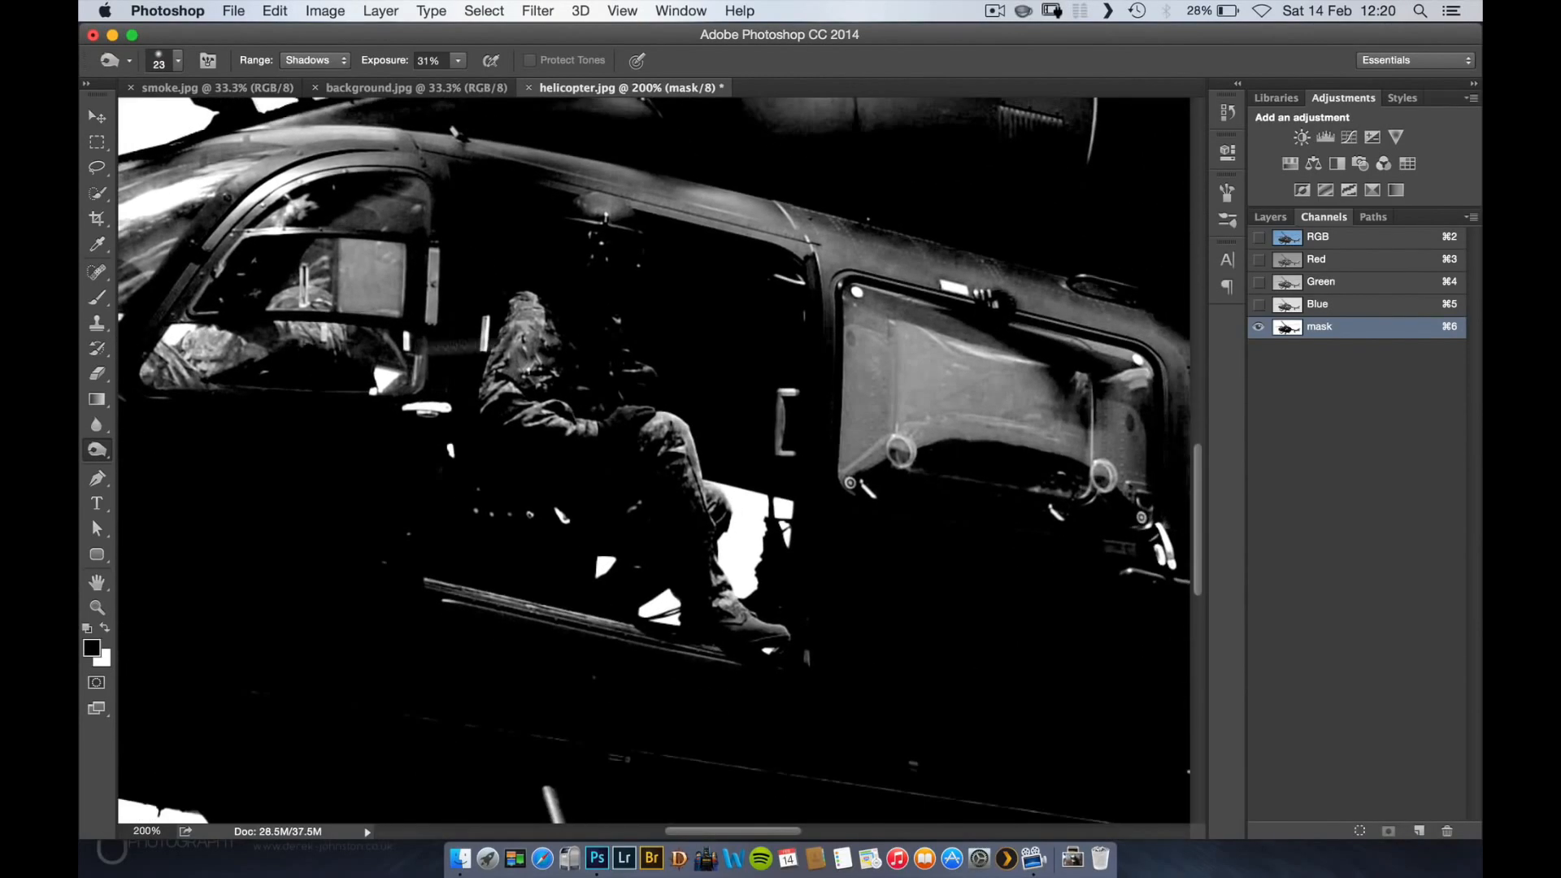
pyautogui.click(1289, 240)
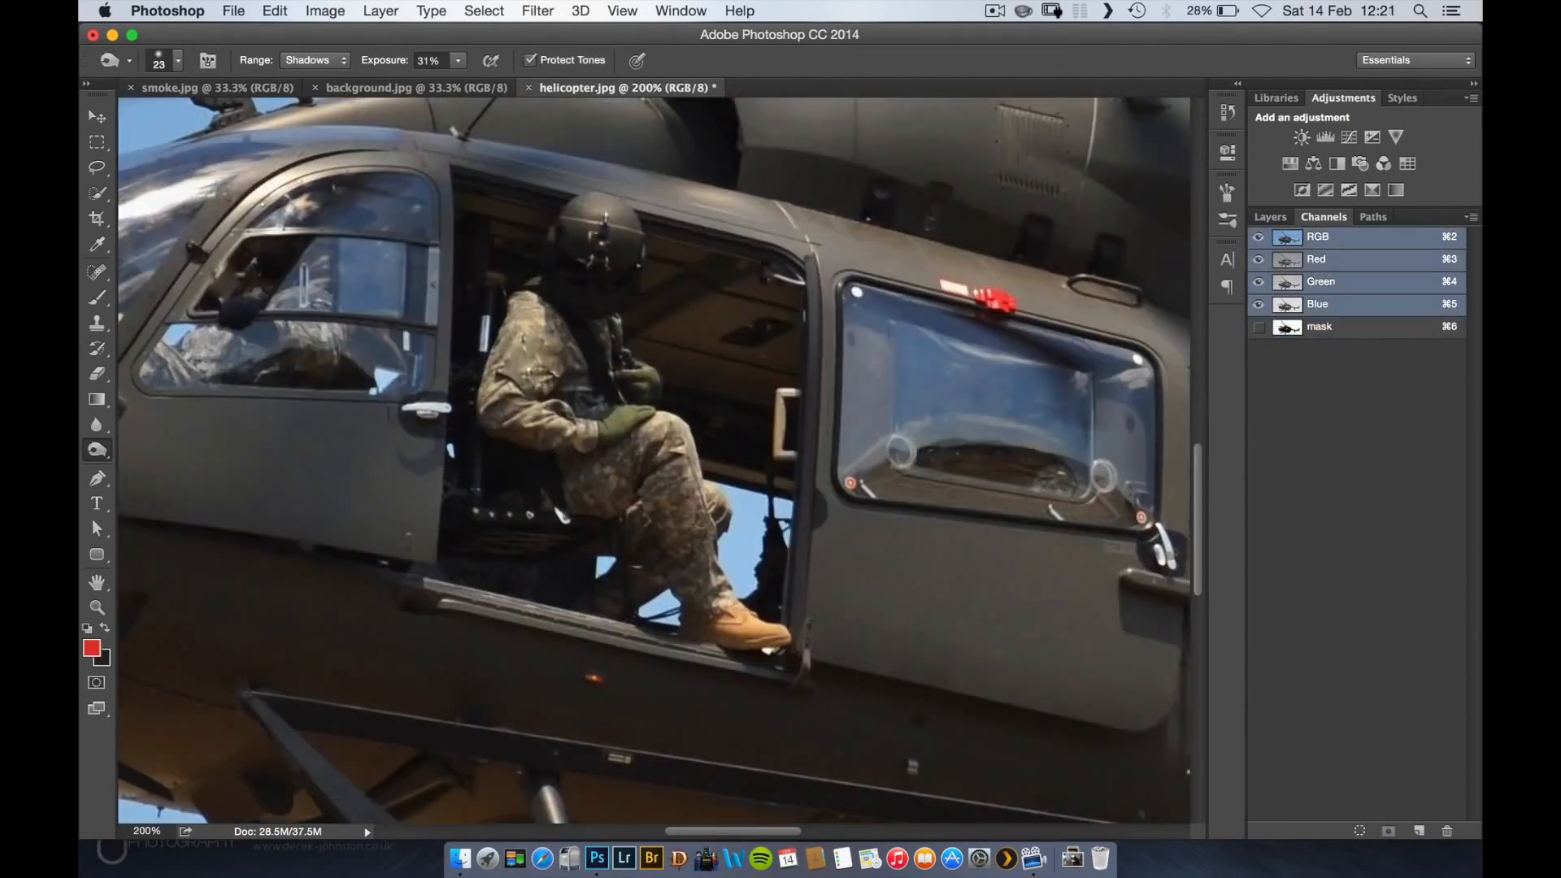
pyautogui.click(1304, 324)
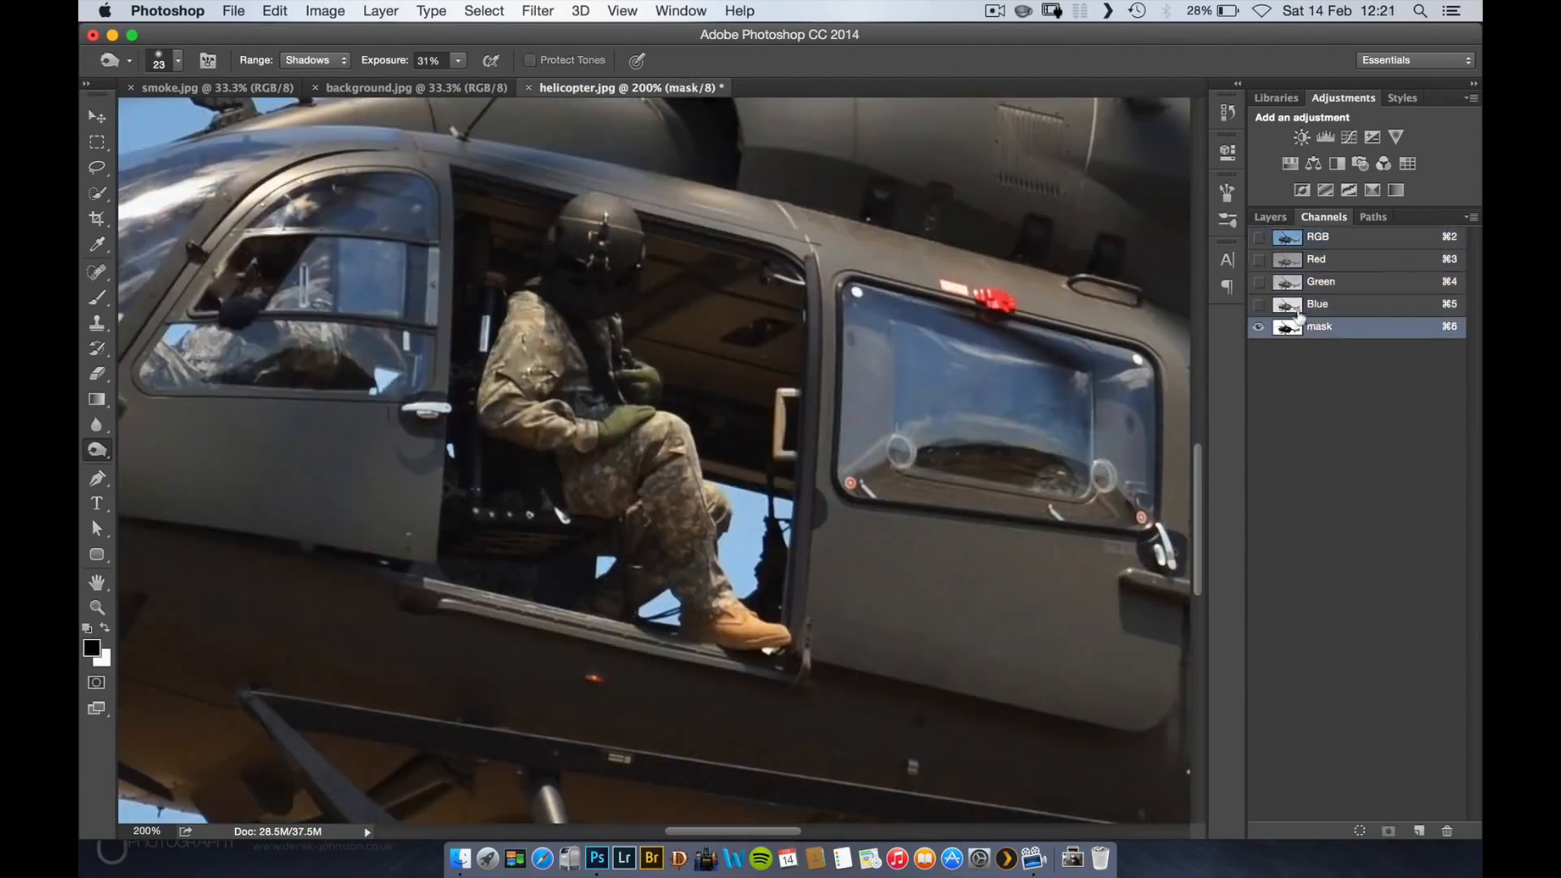
pyautogui.press('[')
pyautogui.press('[')
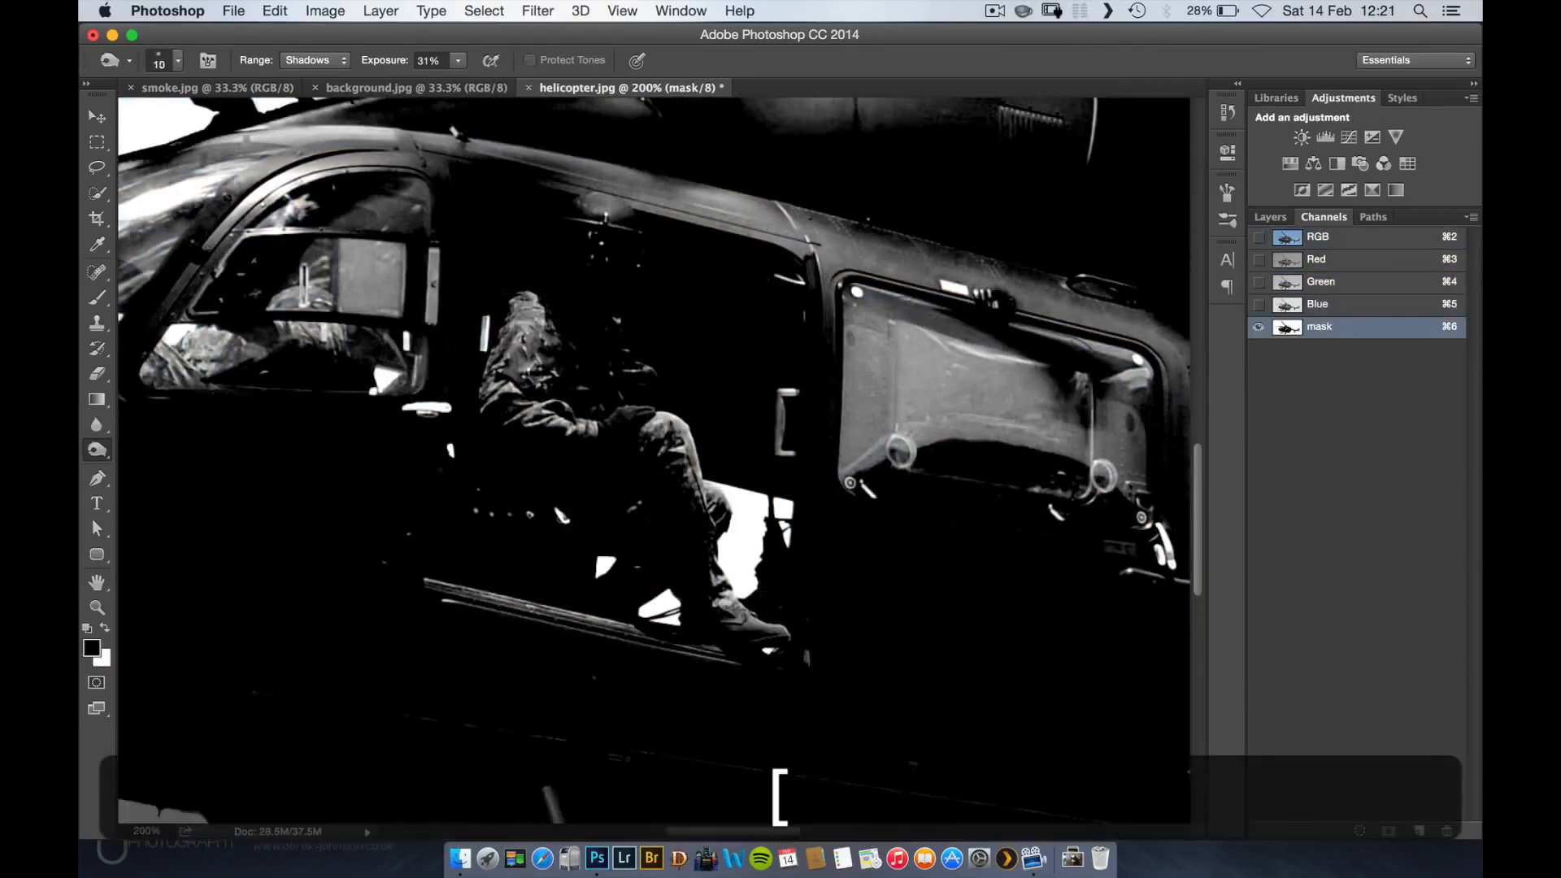
pyautogui.press(']')
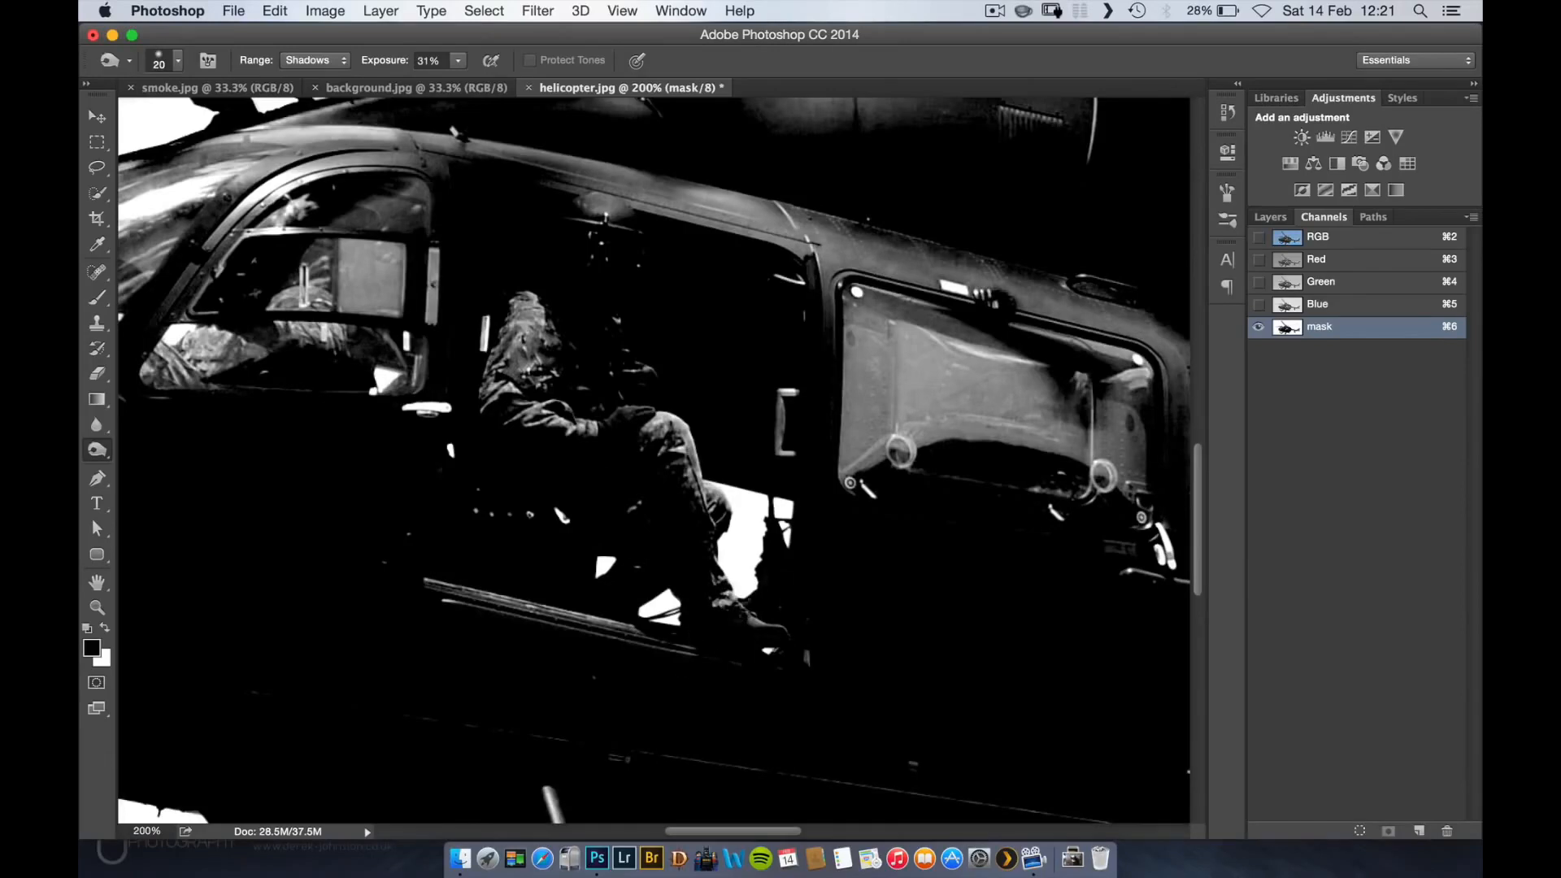
pyautogui.moveTo(736, 612)
pyautogui.mouseDown()
pyautogui.moveTo(777, 628)
pyautogui.moveTo(772, 605)
pyautogui.mouseUp()
# - Burn the crew member's lower leg to black along the bright door opening with a 30 px brush
pyautogui.press(']')
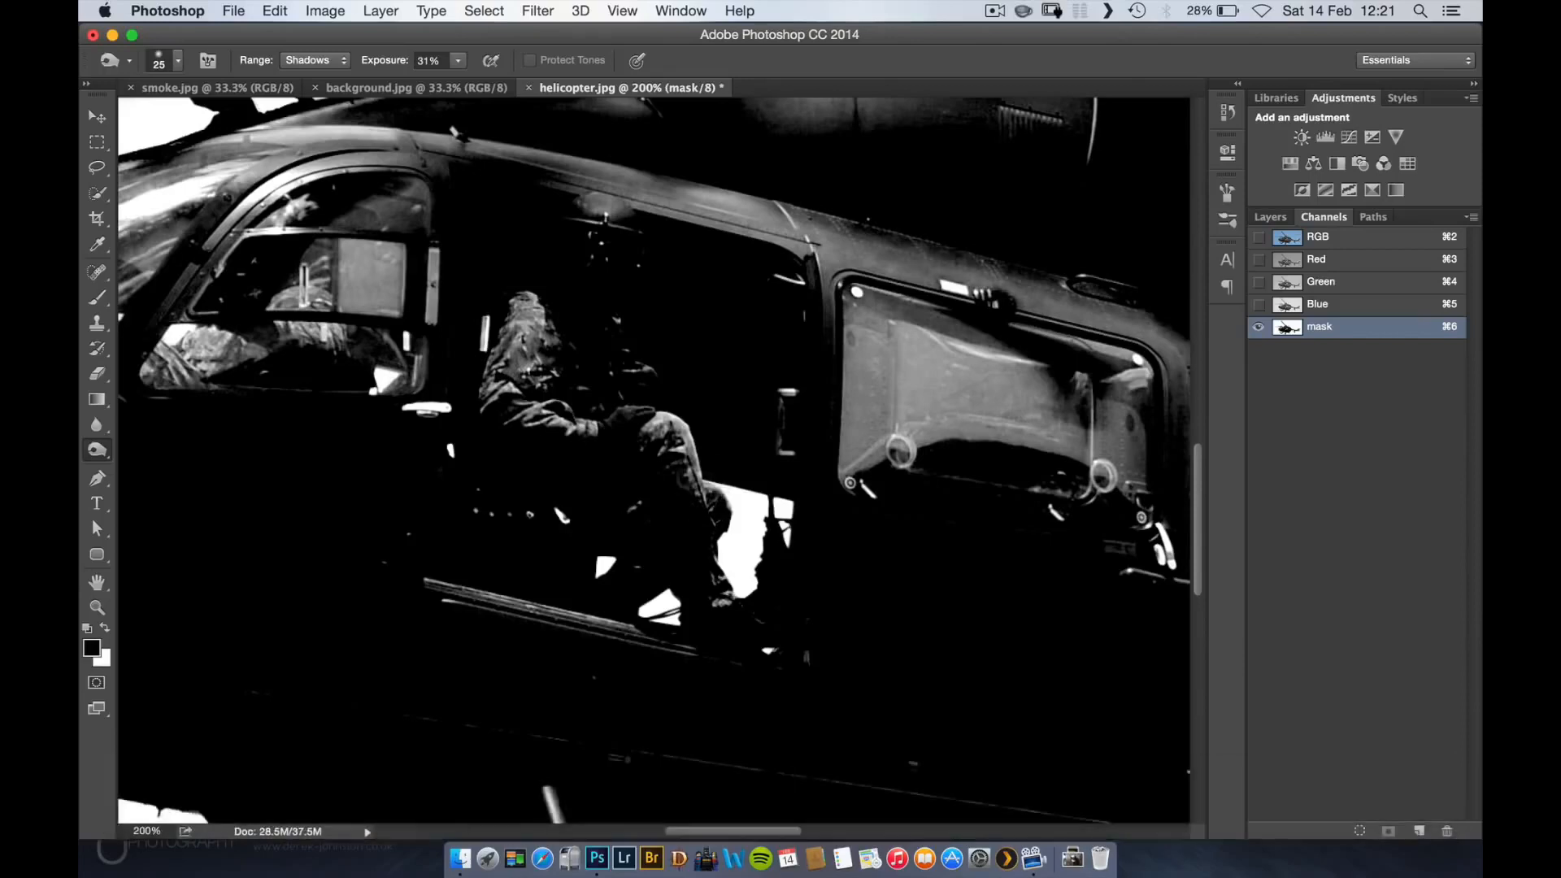
pyautogui.press('[')
pyautogui.press('[')
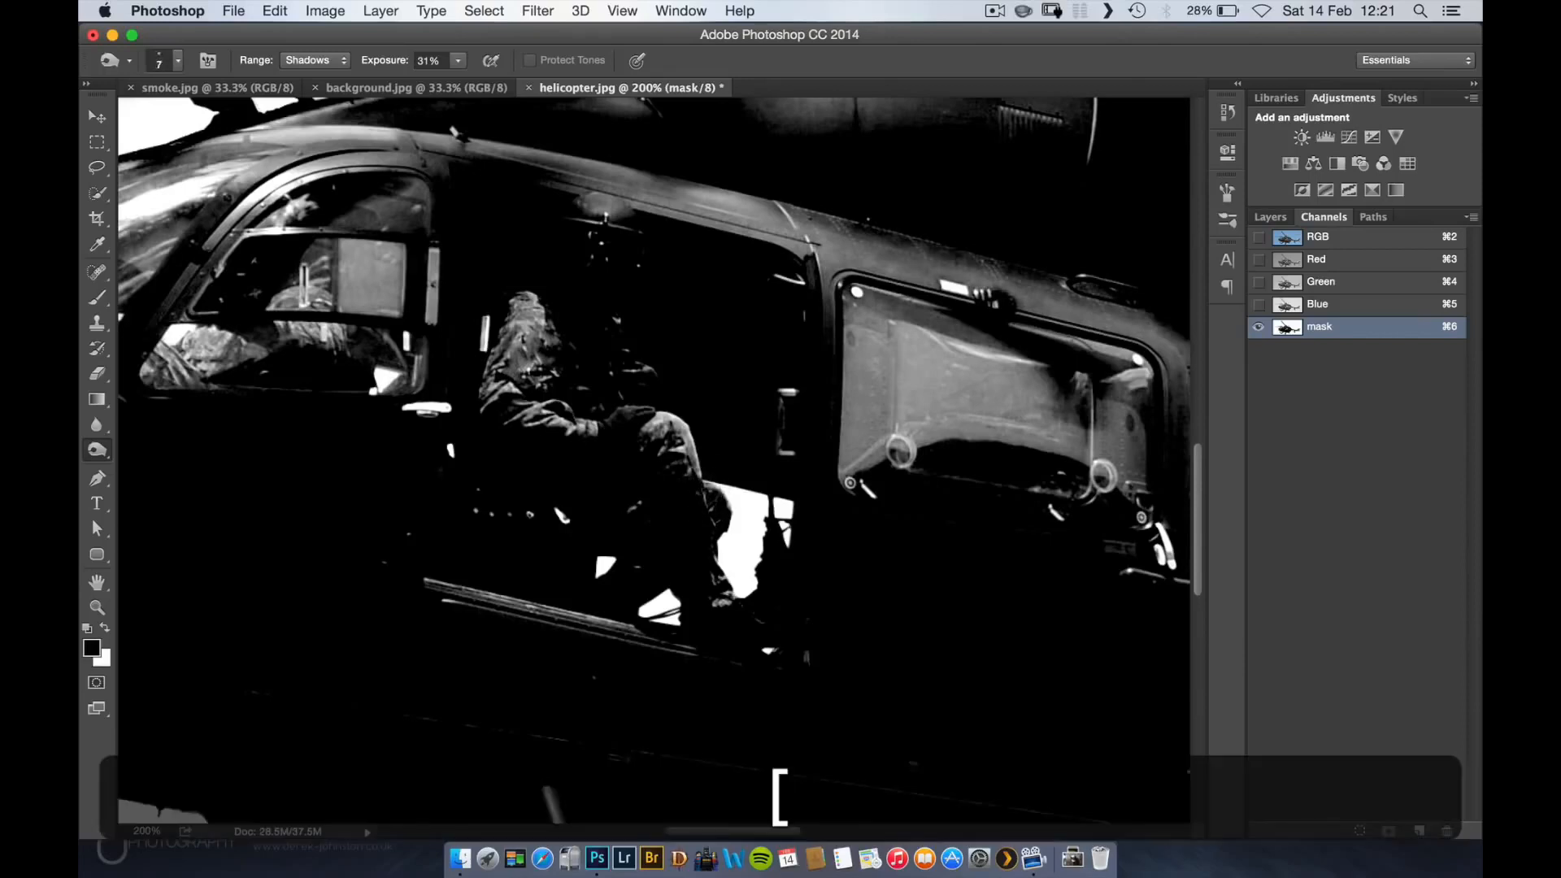
pyautogui.press(']')
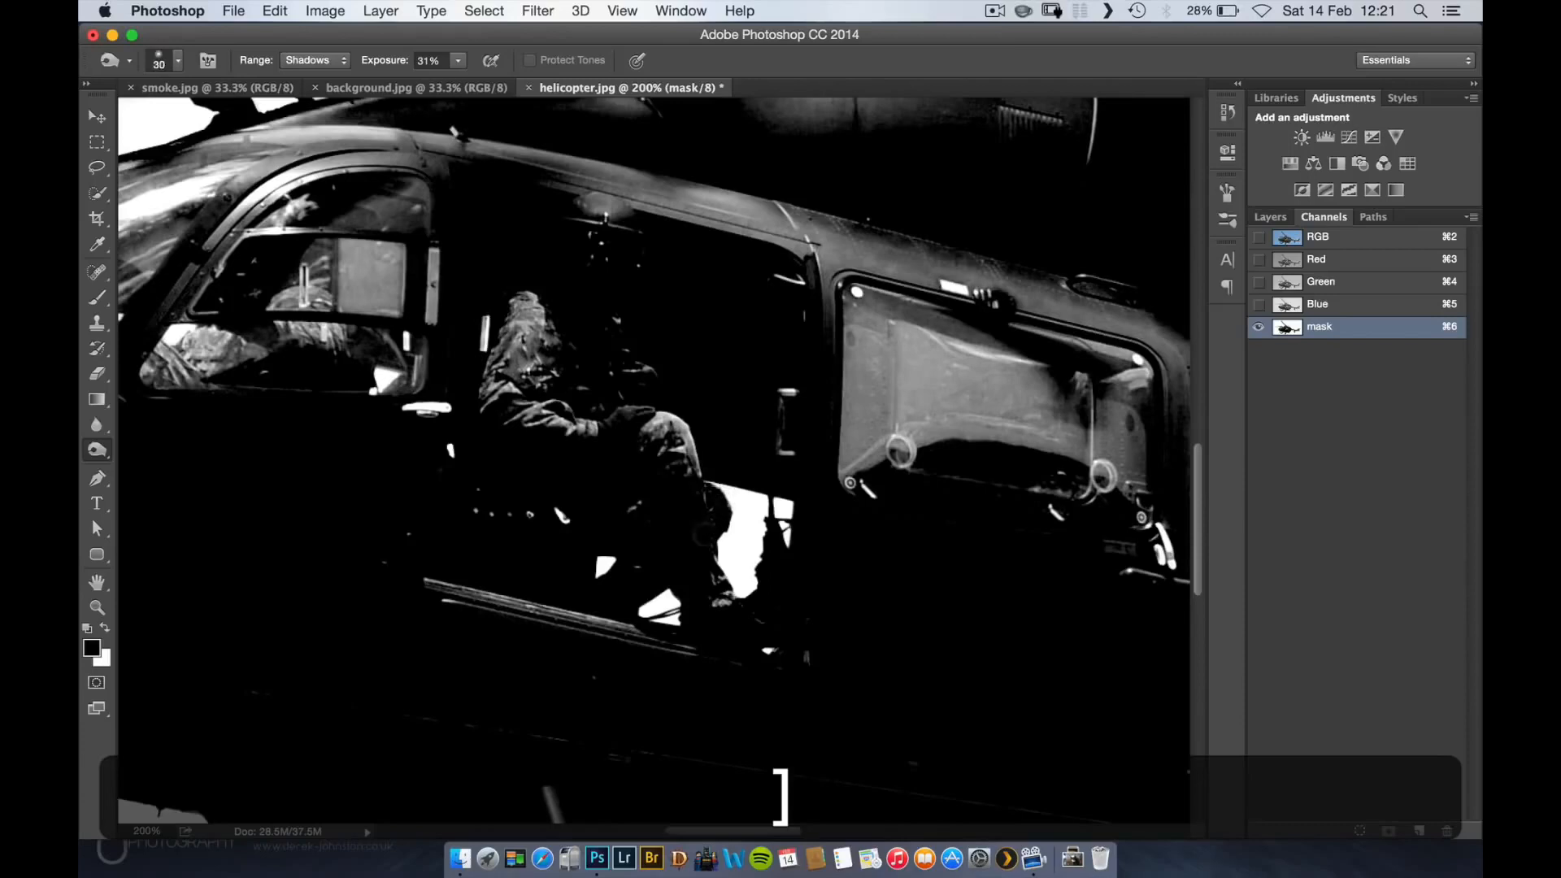
pyautogui.moveTo(695, 439)
pyautogui.mouseDown()
pyautogui.moveTo(691, 457)
pyautogui.moveTo(695, 430)
pyautogui.mouseUp()
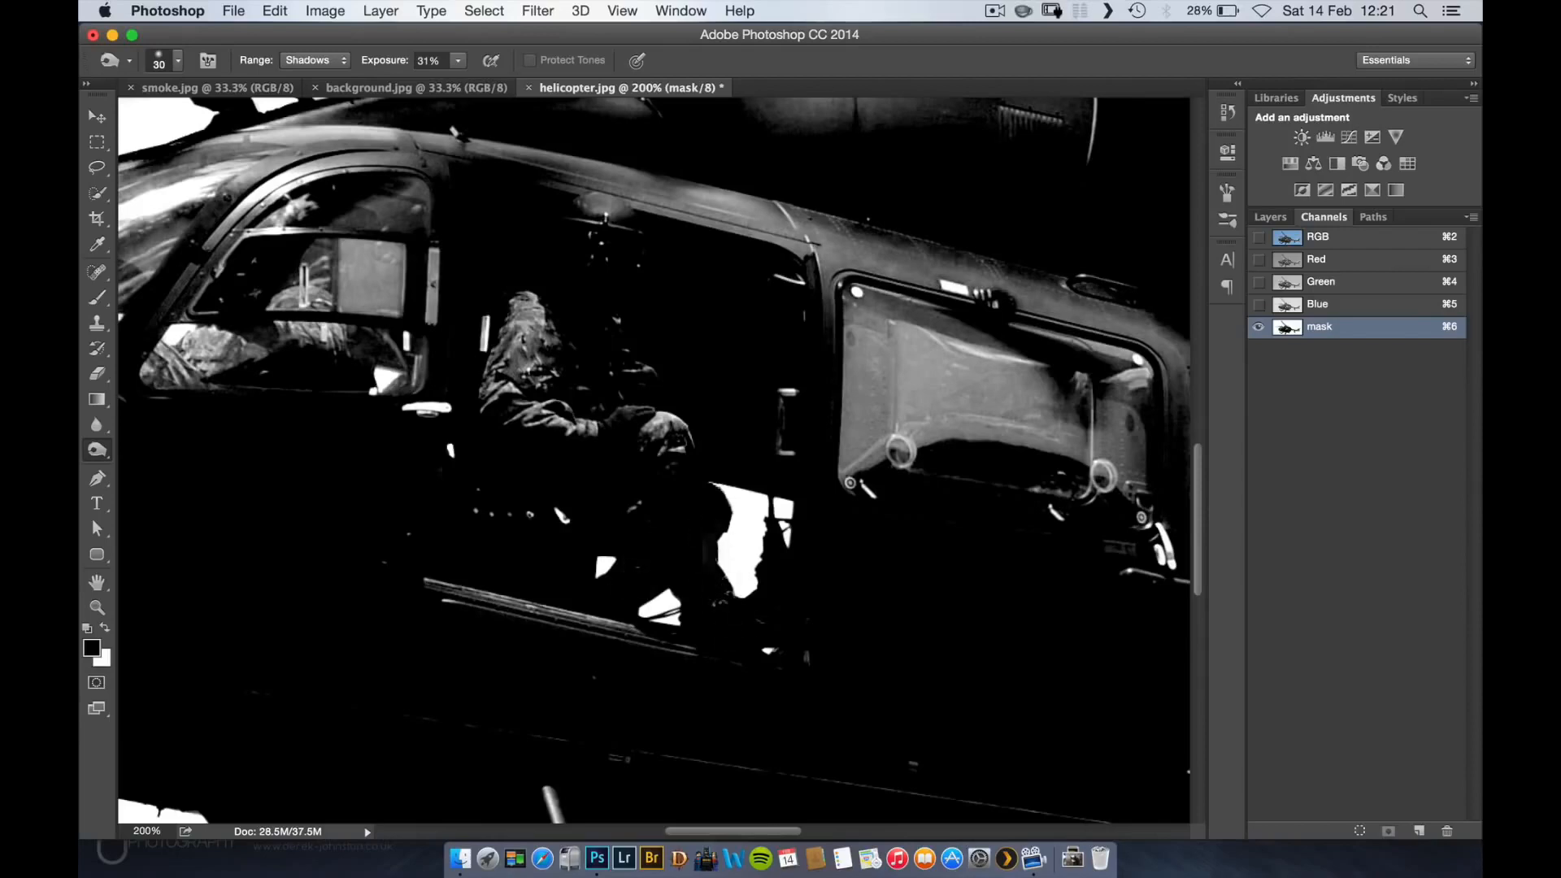
# - Compare the crew member with the full-colour image and burn the sleeve and upper body in the mask with a 30 px brush
pyautogui.press(']')
pyautogui.press(']')
pyautogui.click(1289, 237)
pyautogui.click(1288, 326)
pyautogui.press('[')
pyautogui.press('[')
pyautogui.press('[')
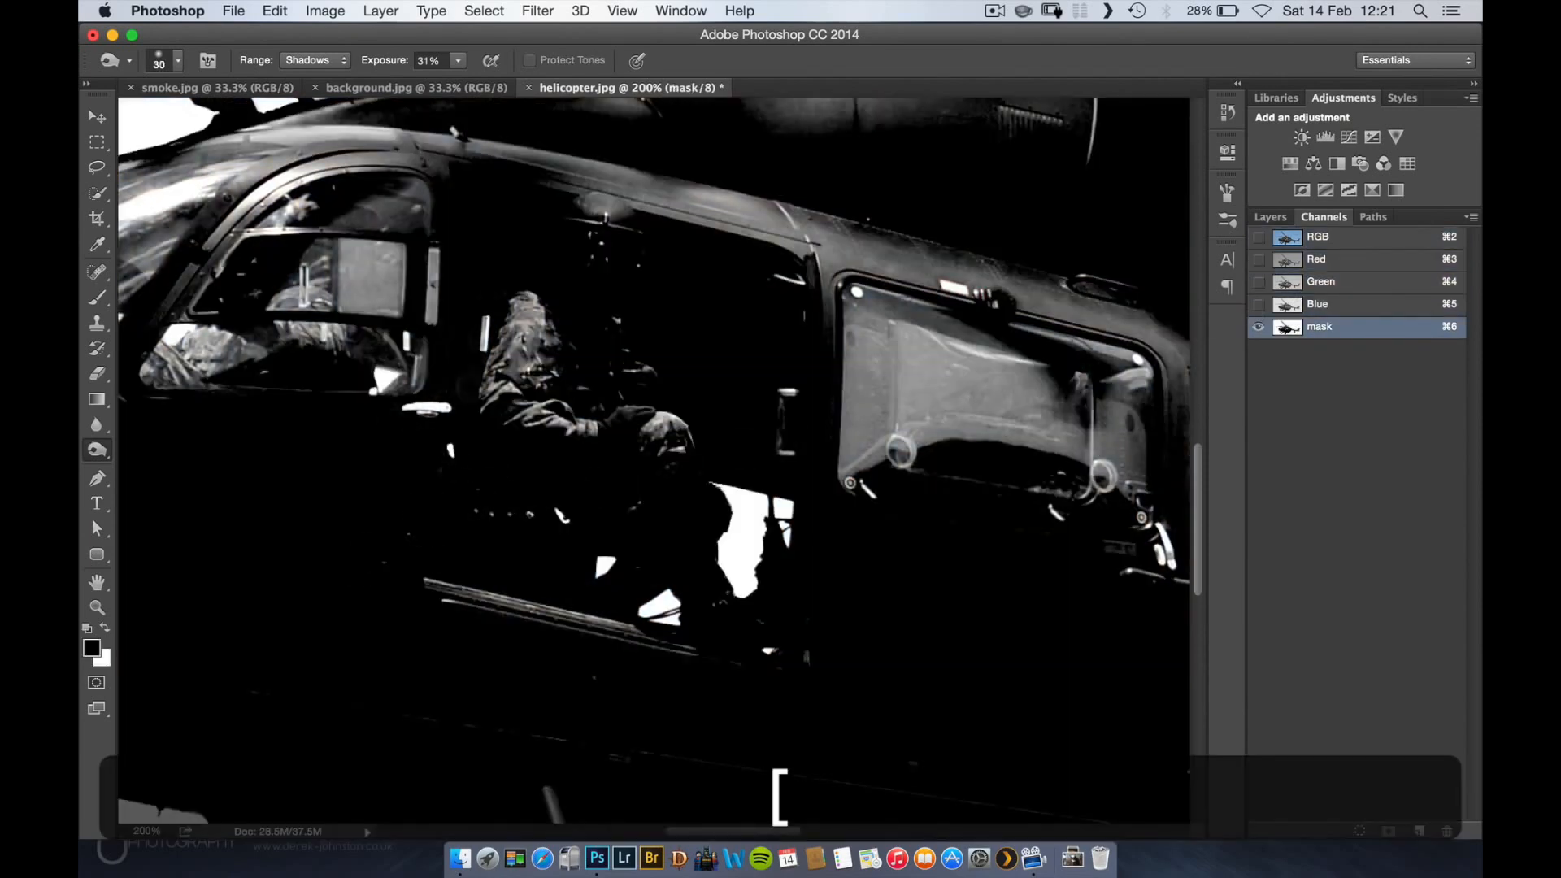
pyautogui.click(1286, 237)
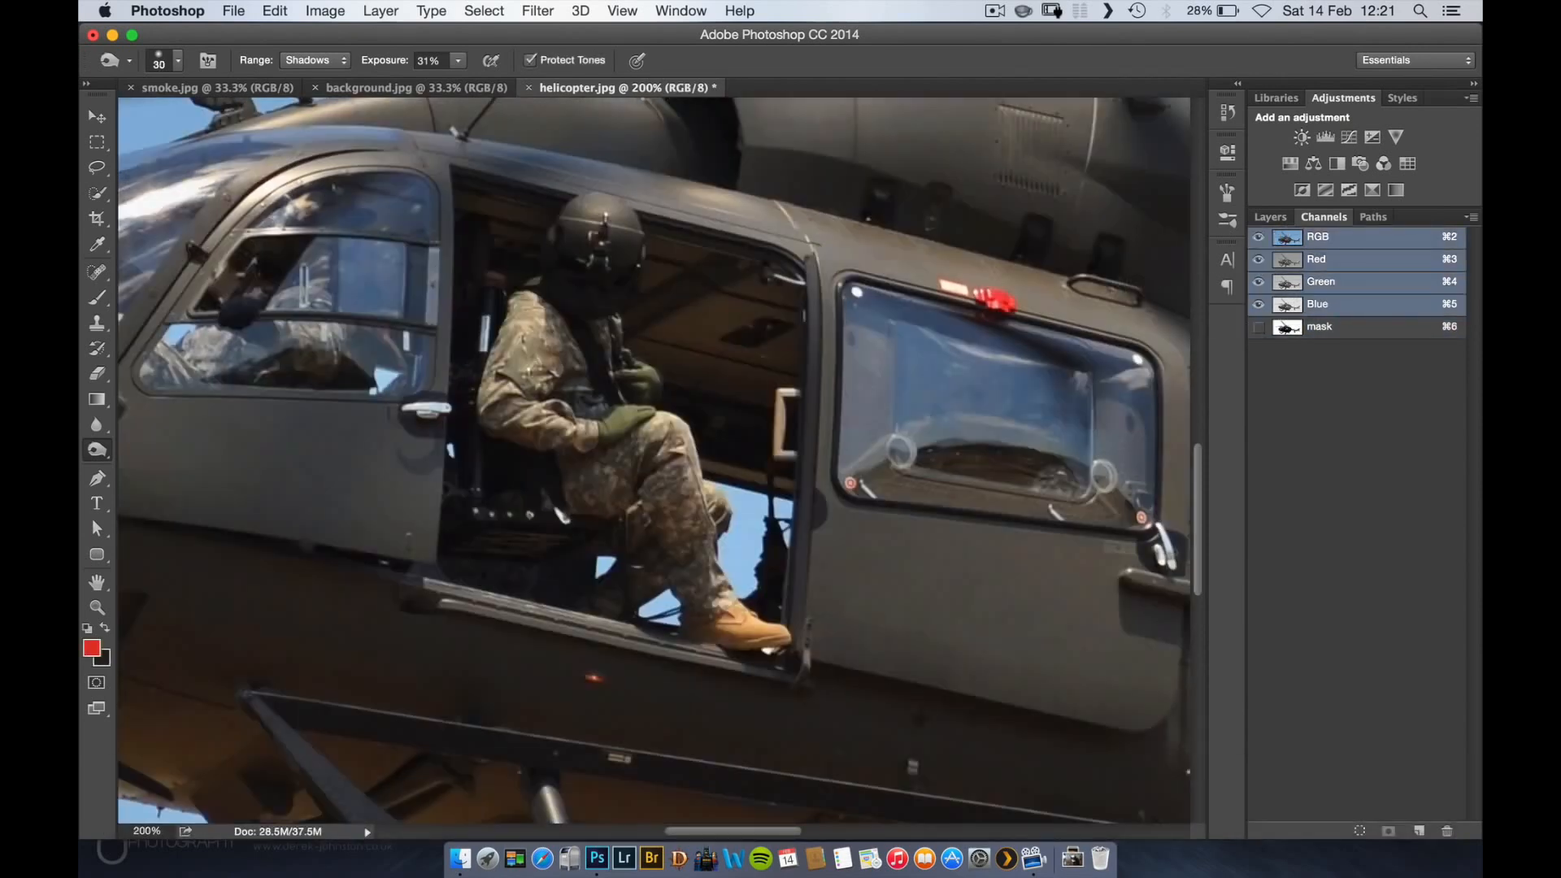
pyautogui.click(1286, 327)
pyautogui.moveTo(469, 325)
pyautogui.mouseDown()
pyautogui.moveTo(469, 379)
pyautogui.moveTo(518, 284)
pyautogui.moveTo(528, 450)
pyautogui.moveTo(786, 338)
pyautogui.mouseUp()
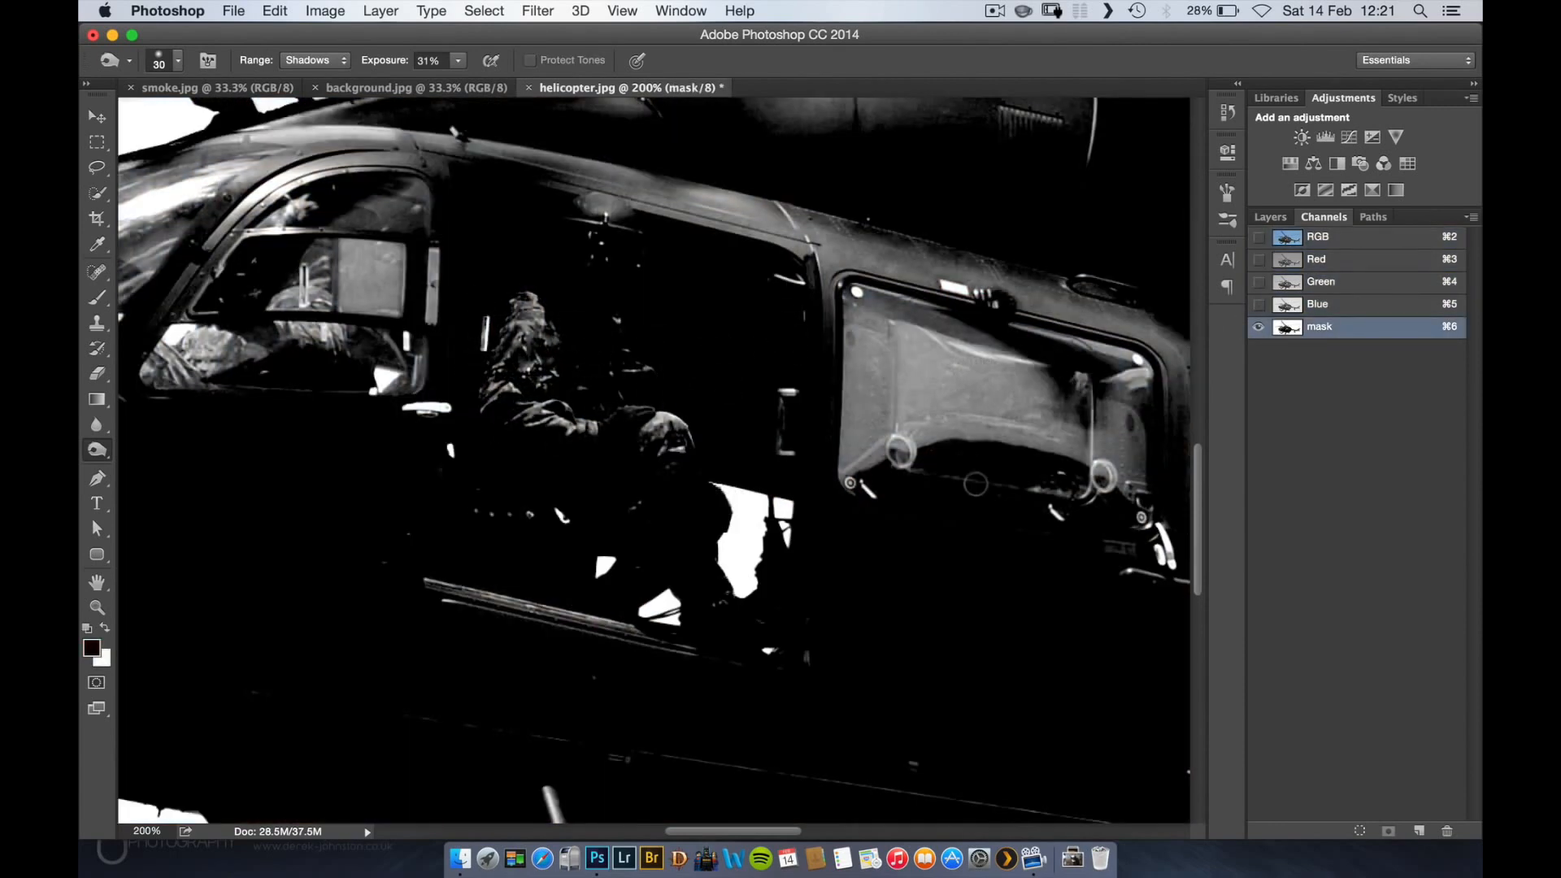
# - Switch to the Brush tool with black and set its flow to 100% and its size to 37 px
pyautogui.press('space')
pyautogui.moveTo(969, 512)
pyautogui.mouseDown()
pyautogui.moveTo(934, 498)
pyautogui.moveTo(812, 232)
pyautogui.moveTo(443, 536)
pyautogui.moveTo(370, 678)
pyautogui.moveTo(248, 695)
pyautogui.mouseUp()
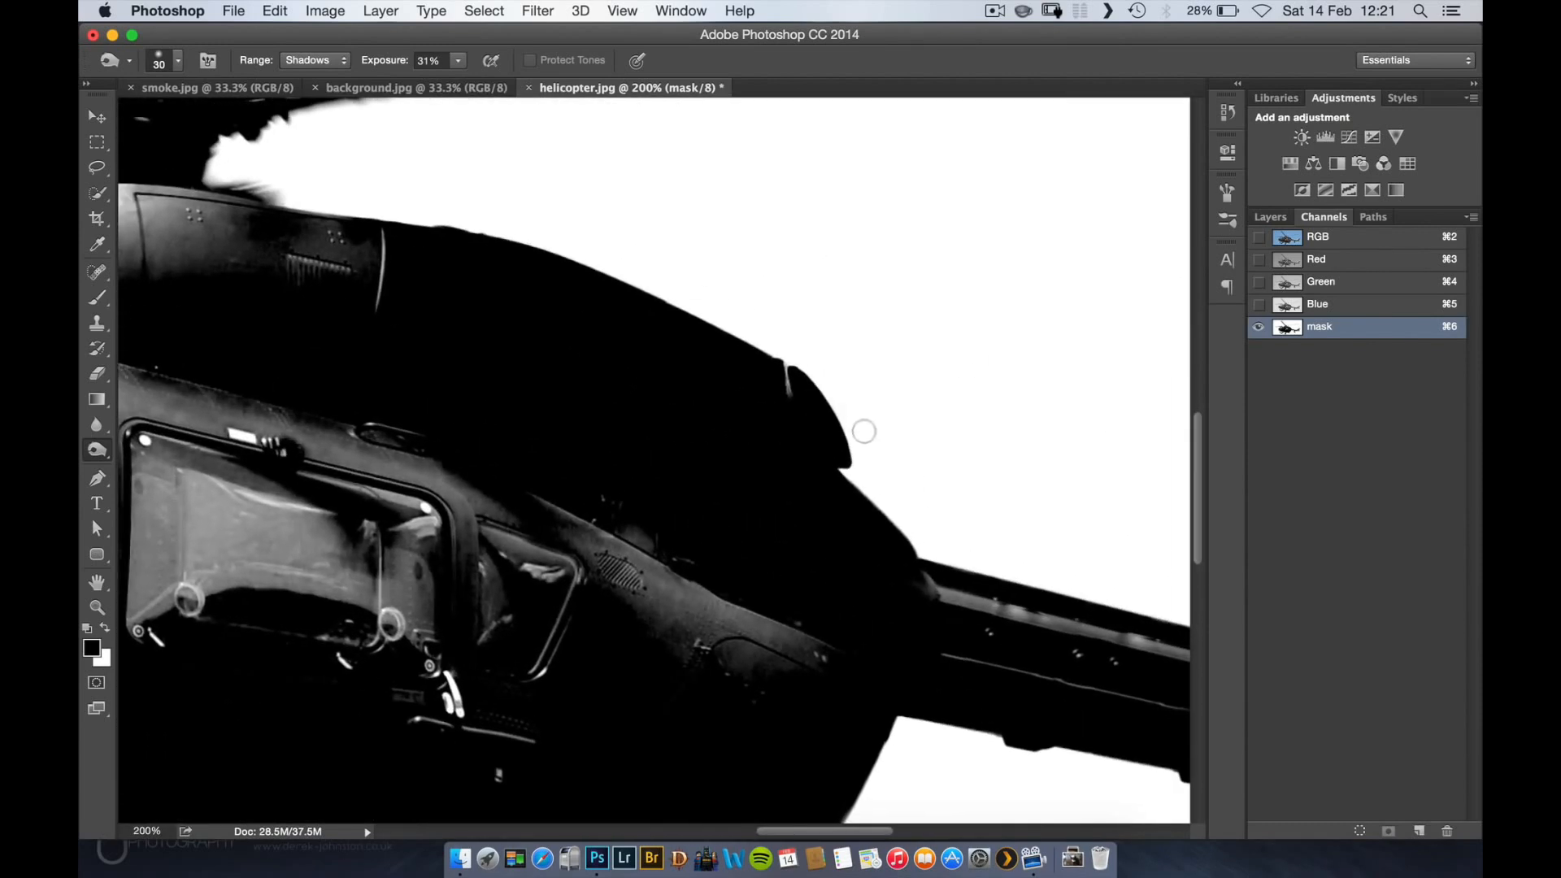
pyautogui.press('b')
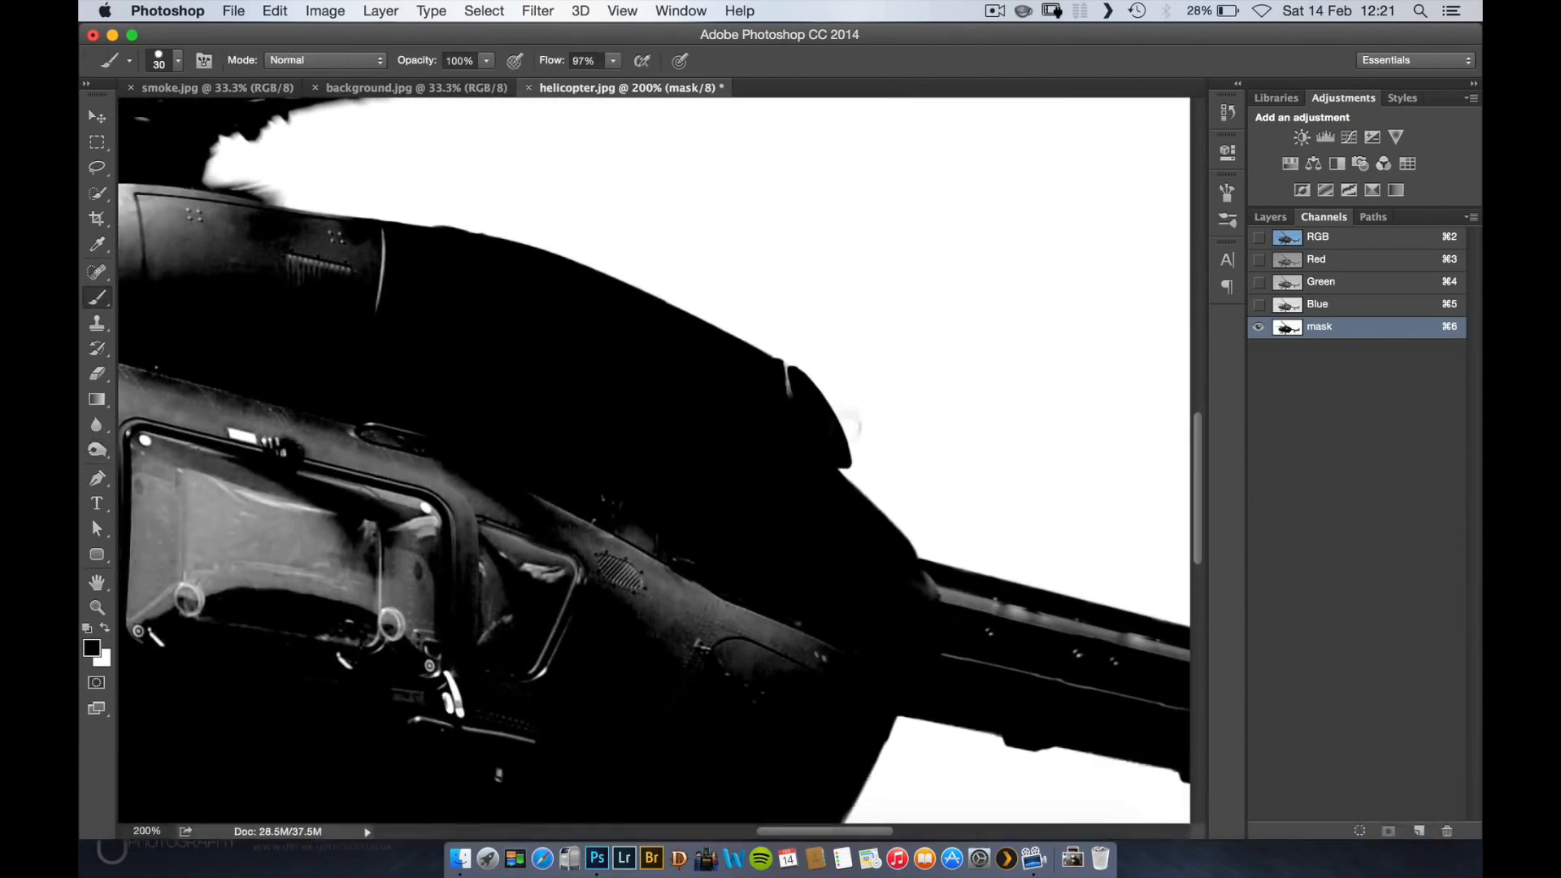
pyautogui.moveTo(549, 61); pyautogui.dragTo(574, 61)
pyautogui.click(569, 64)
pyautogui.moveTo(860, 258)
pyautogui.mouseDown()
pyautogui.moveTo(1125, 268)
pyautogui.moveTo(1119, 252)
pyautogui.moveTo(1119, 276)
pyautogui.moveTo(1087, 282)
pyautogui.moveTo(866, 265)
pyautogui.mouseUp()
# - Compare the tail fin and the fittings beside it in the mask with the full-colour image
pyautogui.press('space')
pyautogui.moveTo(1032, 512)
pyautogui.mouseDown()
pyautogui.moveTo(288, 616)
pyautogui.moveTo(90, 480)
pyautogui.mouseUp()
pyautogui.press('super+=')
pyautogui.press('super+=')
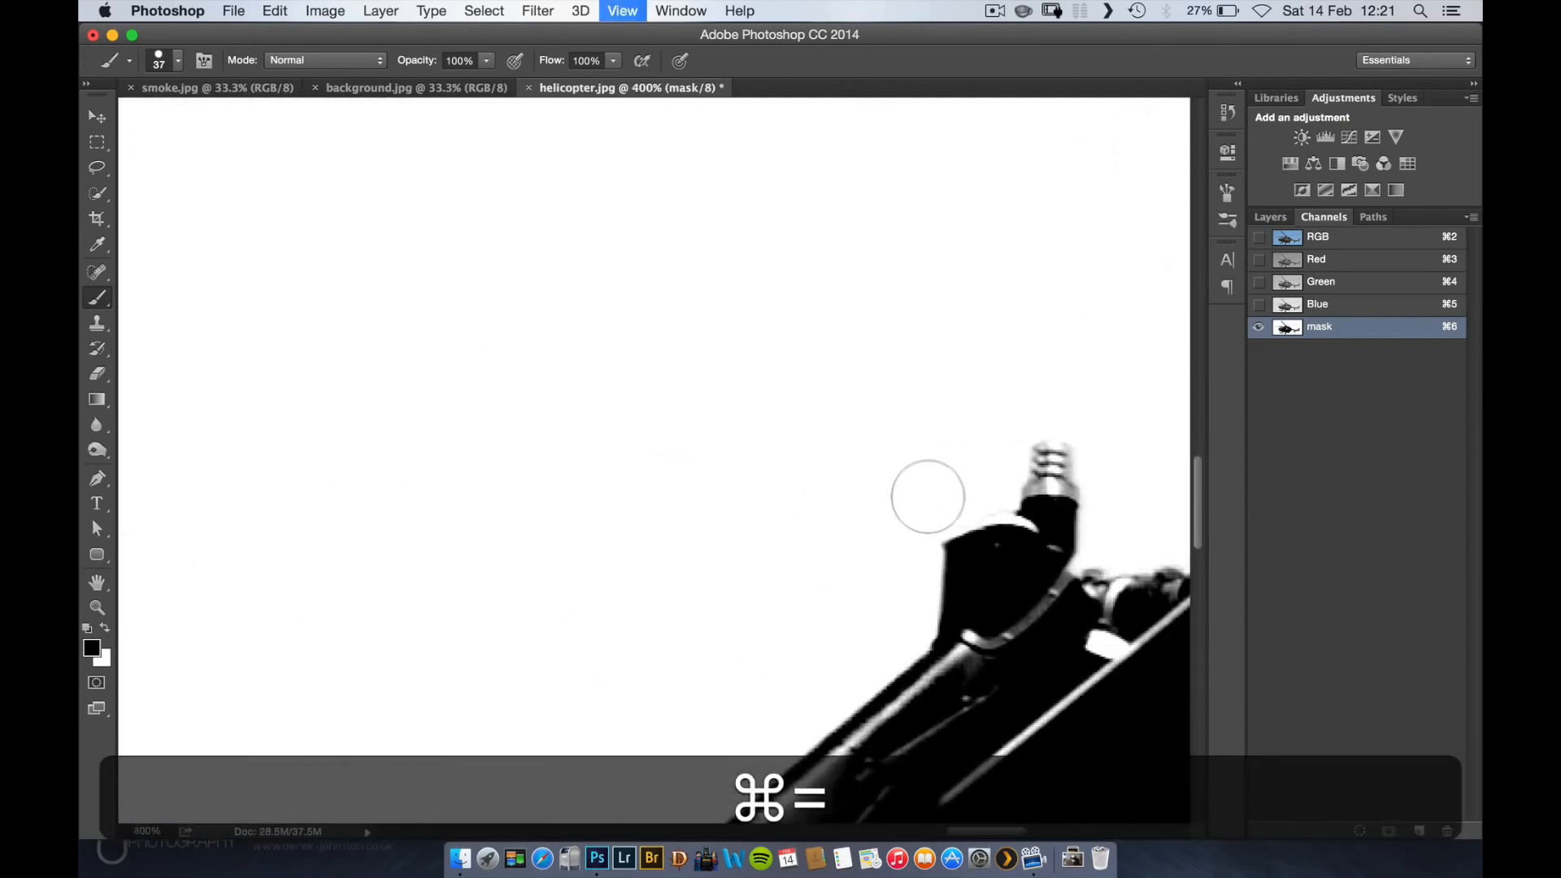
pyautogui.press('space')
pyautogui.moveTo(919, 408); pyautogui.dragTo(332, 322)
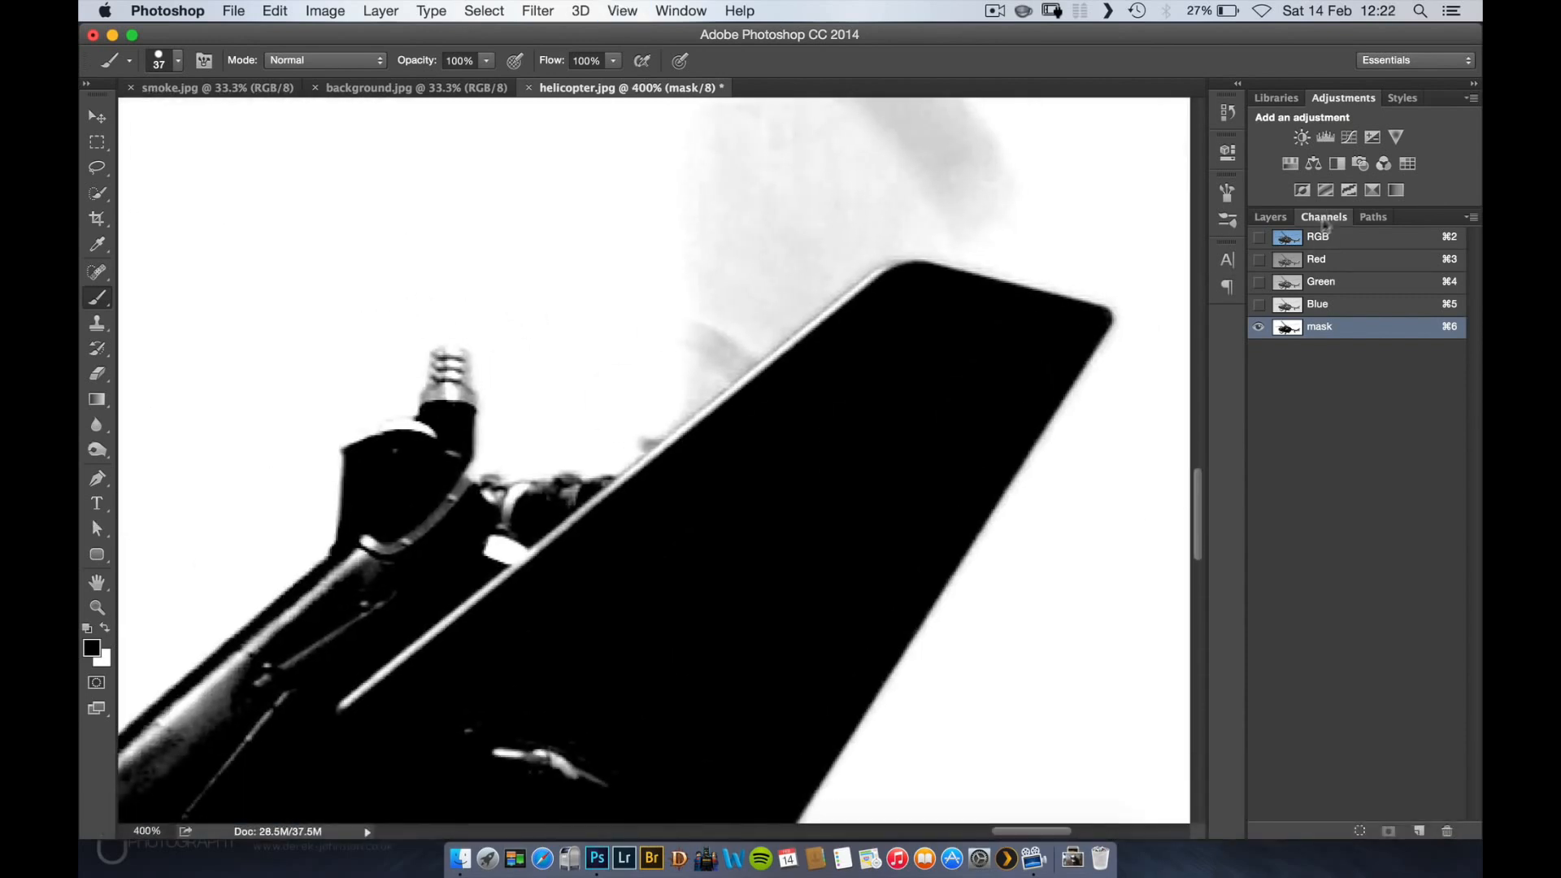
pyautogui.click(1322, 236)
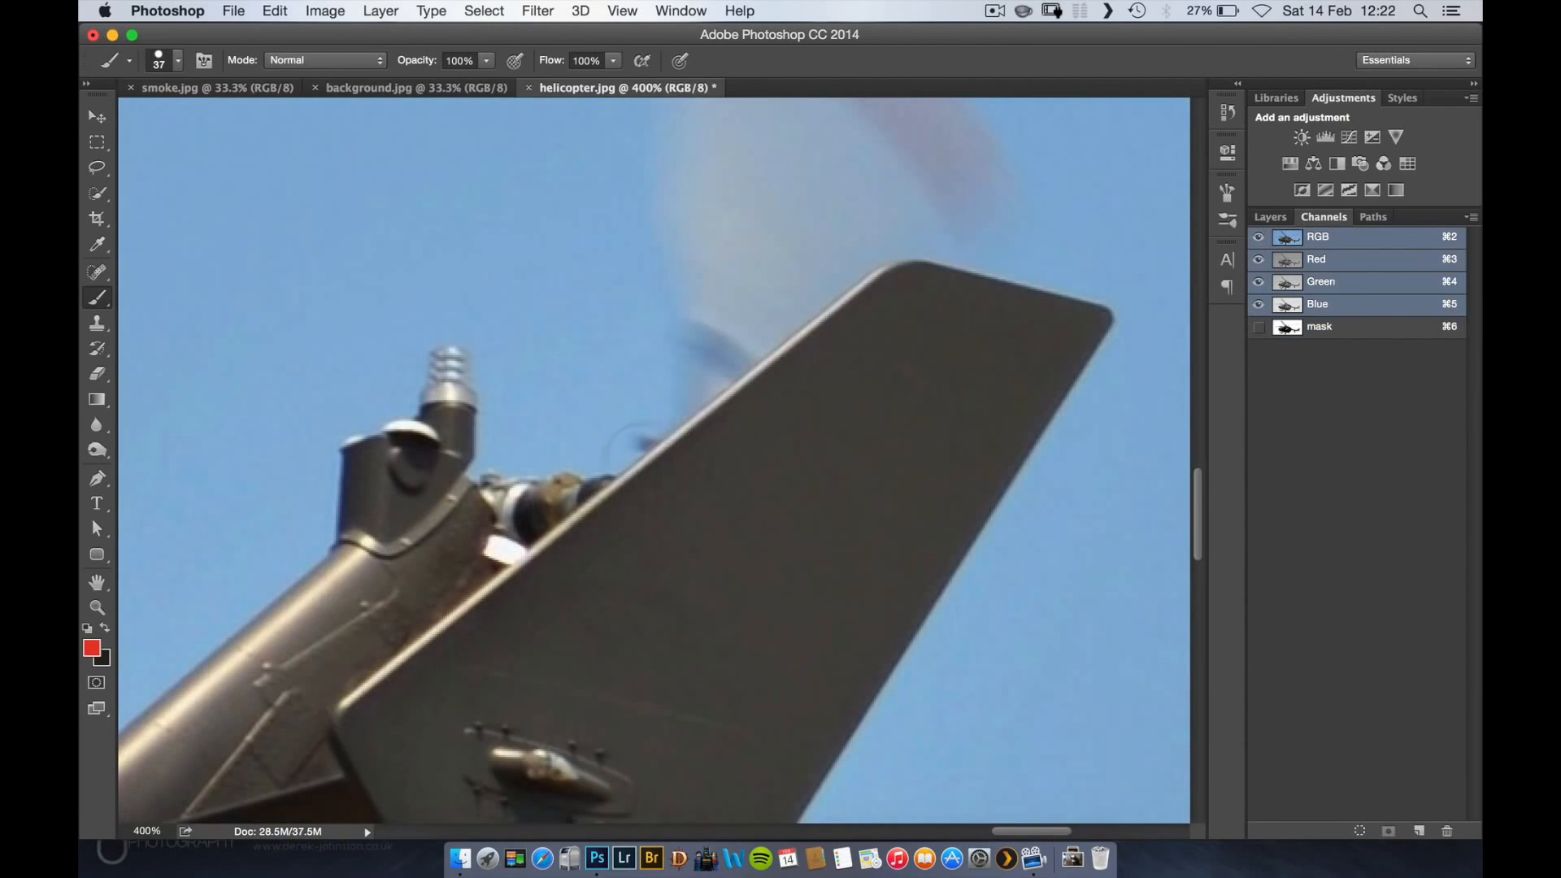
# - Paint the fin's bright leading edge black in the mask with straight 15 px brush strokes, and cover the highlight lower on the fin
pyautogui.press('[')
pyautogui.press('[')
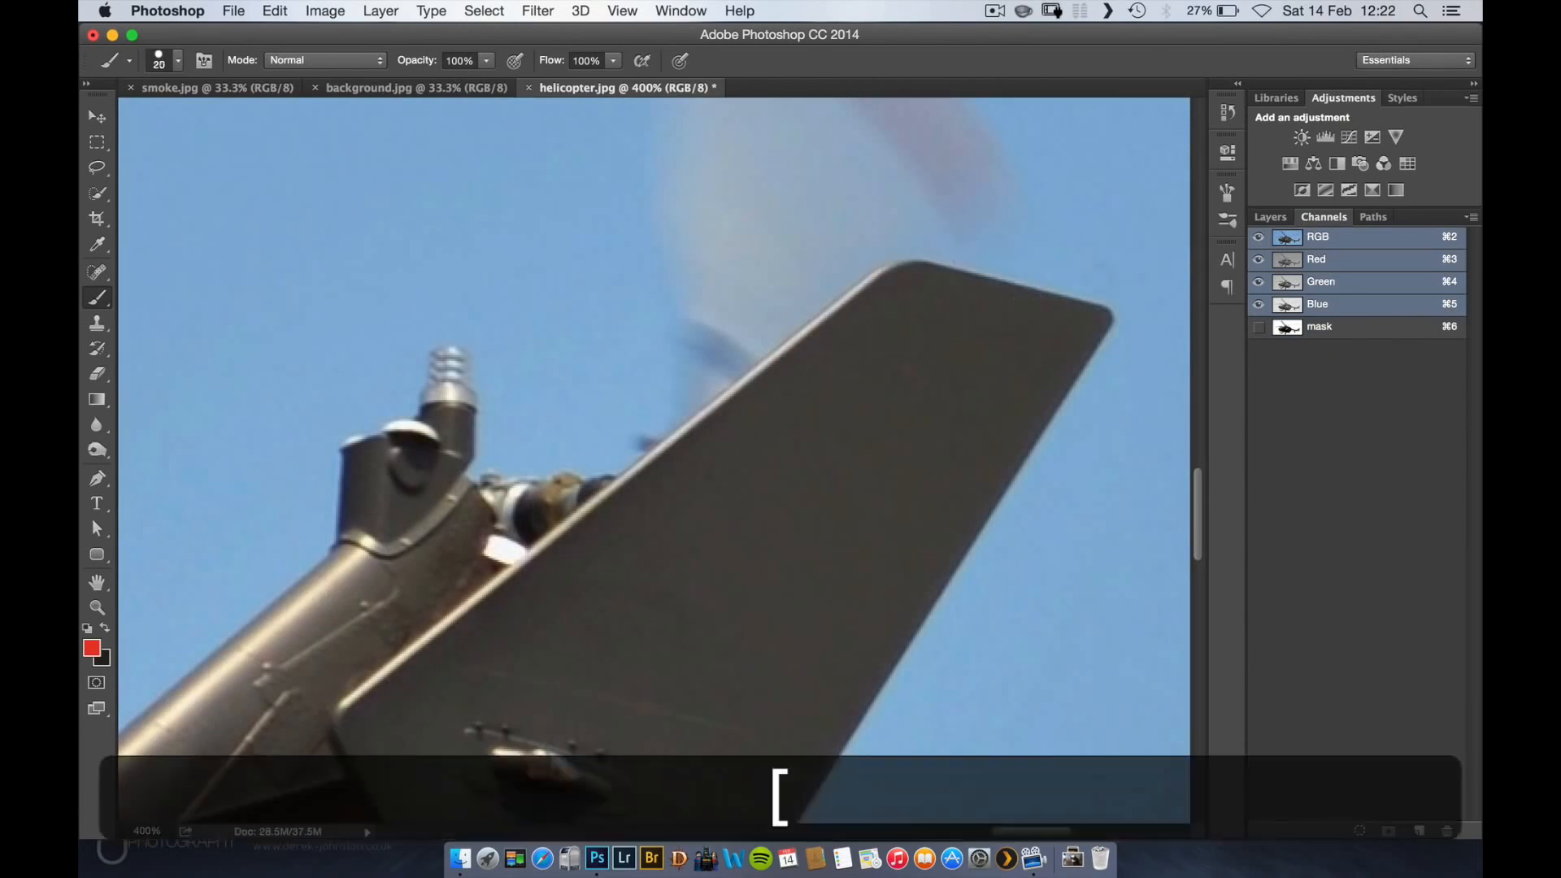
pyautogui.click(1317, 326)
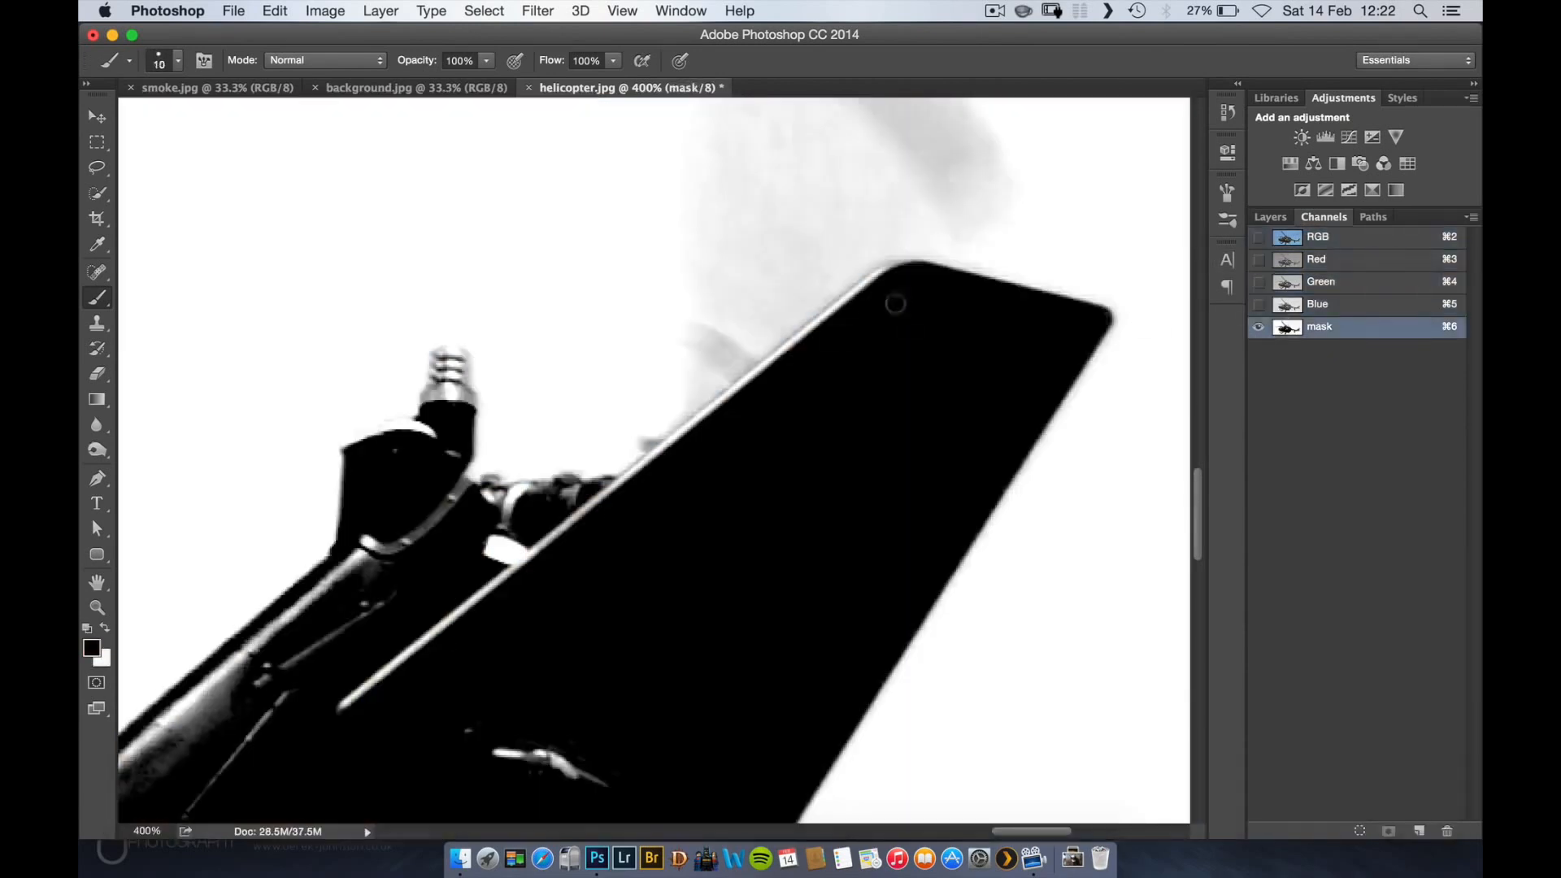
pyautogui.press(']')
pyautogui.press('shift')
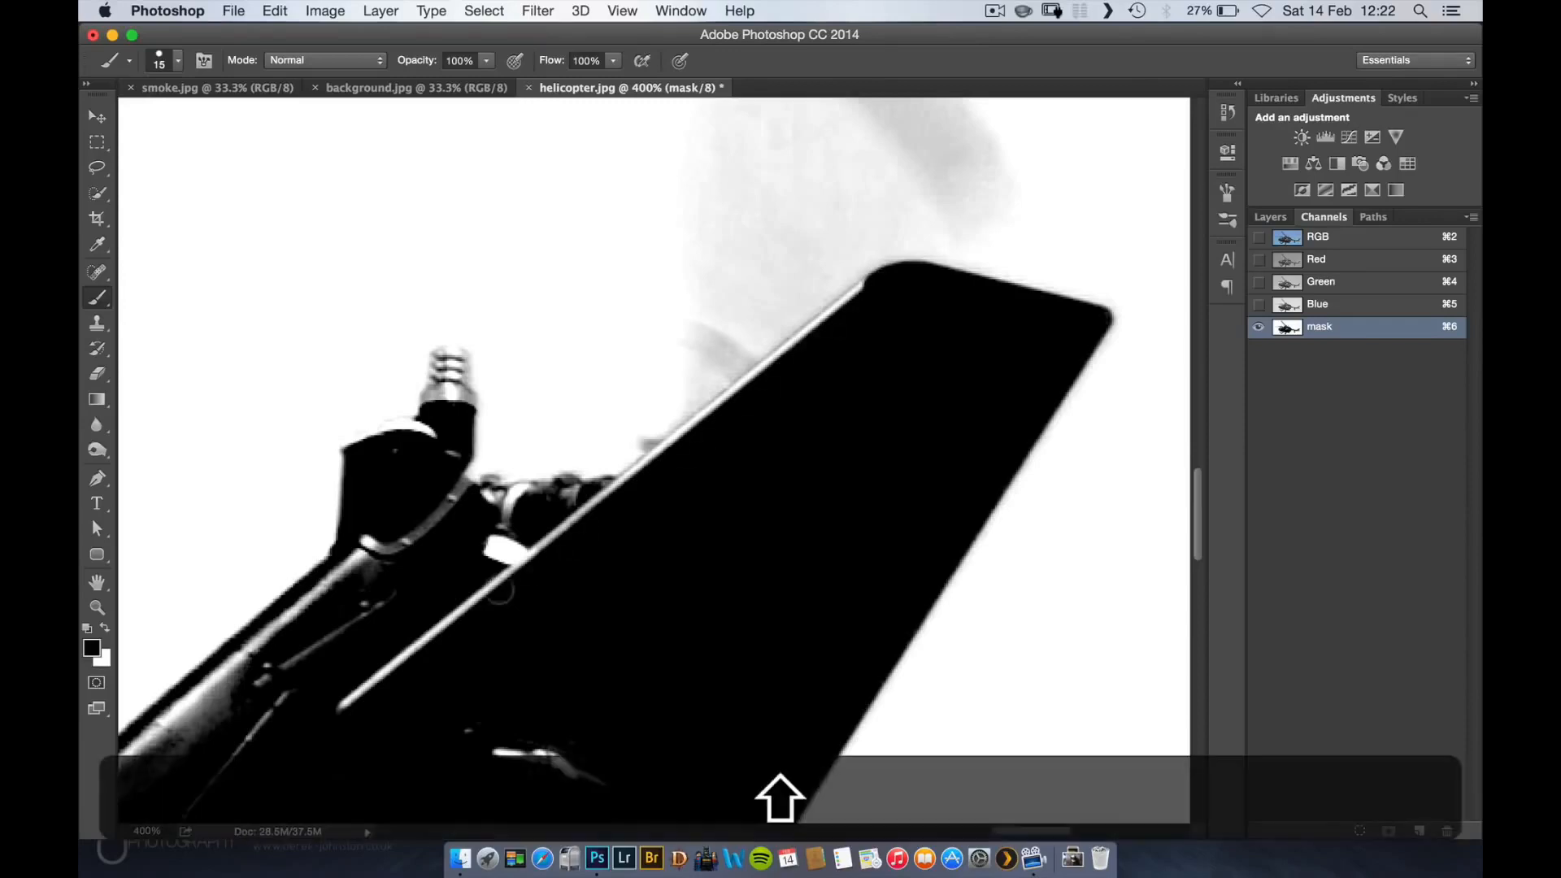
pyautogui.keyDown('shift'); pyautogui.click(507, 618); pyautogui.keyUp('shift')
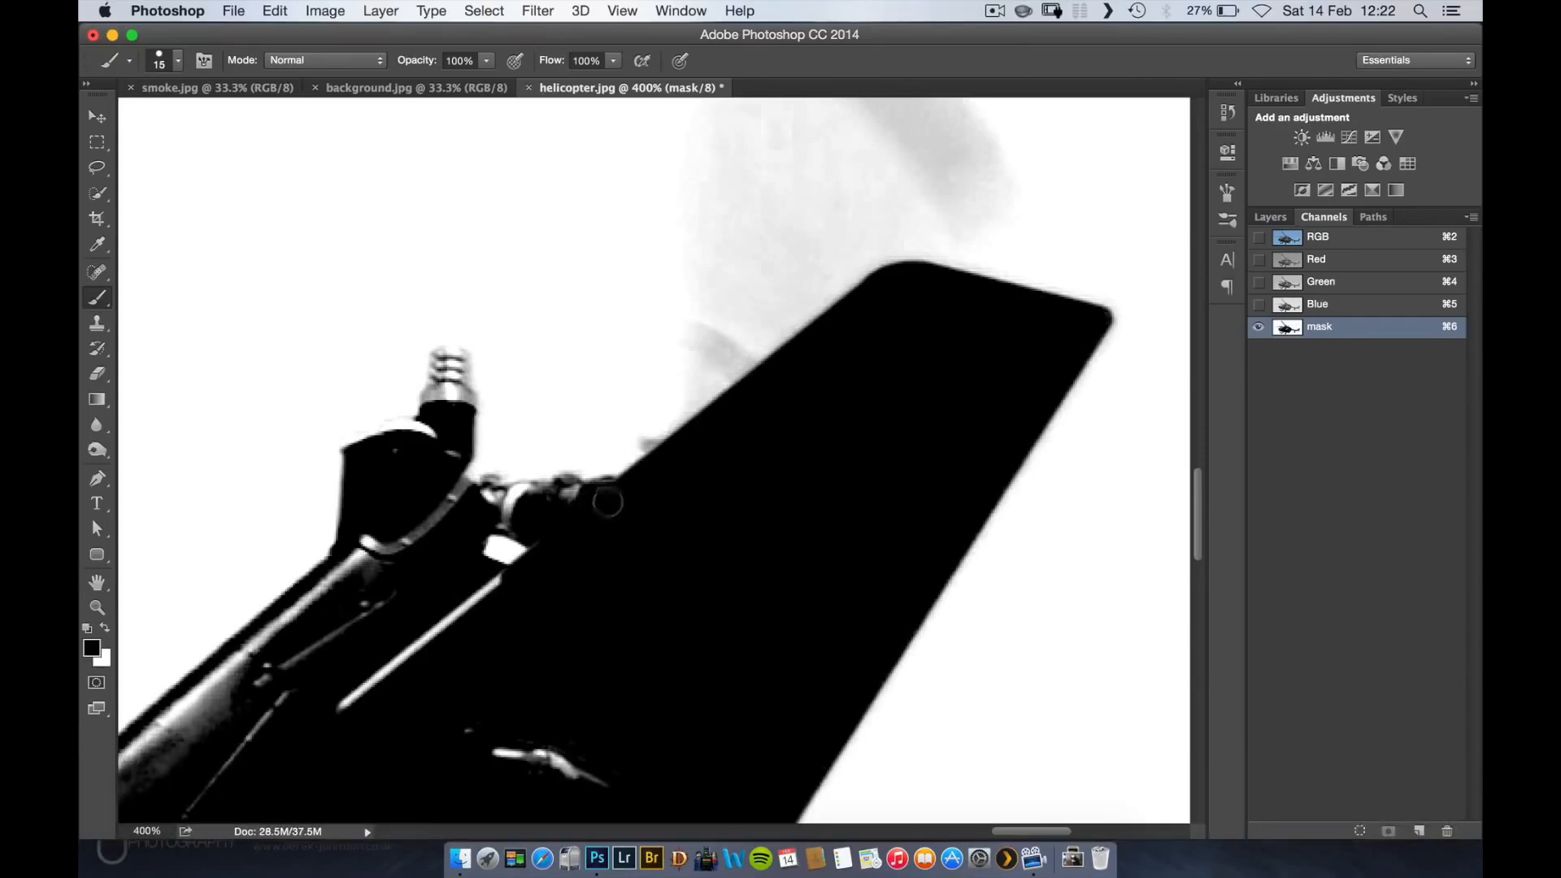
pyautogui.moveTo(511, 580); pyautogui.dragTo(327, 729)
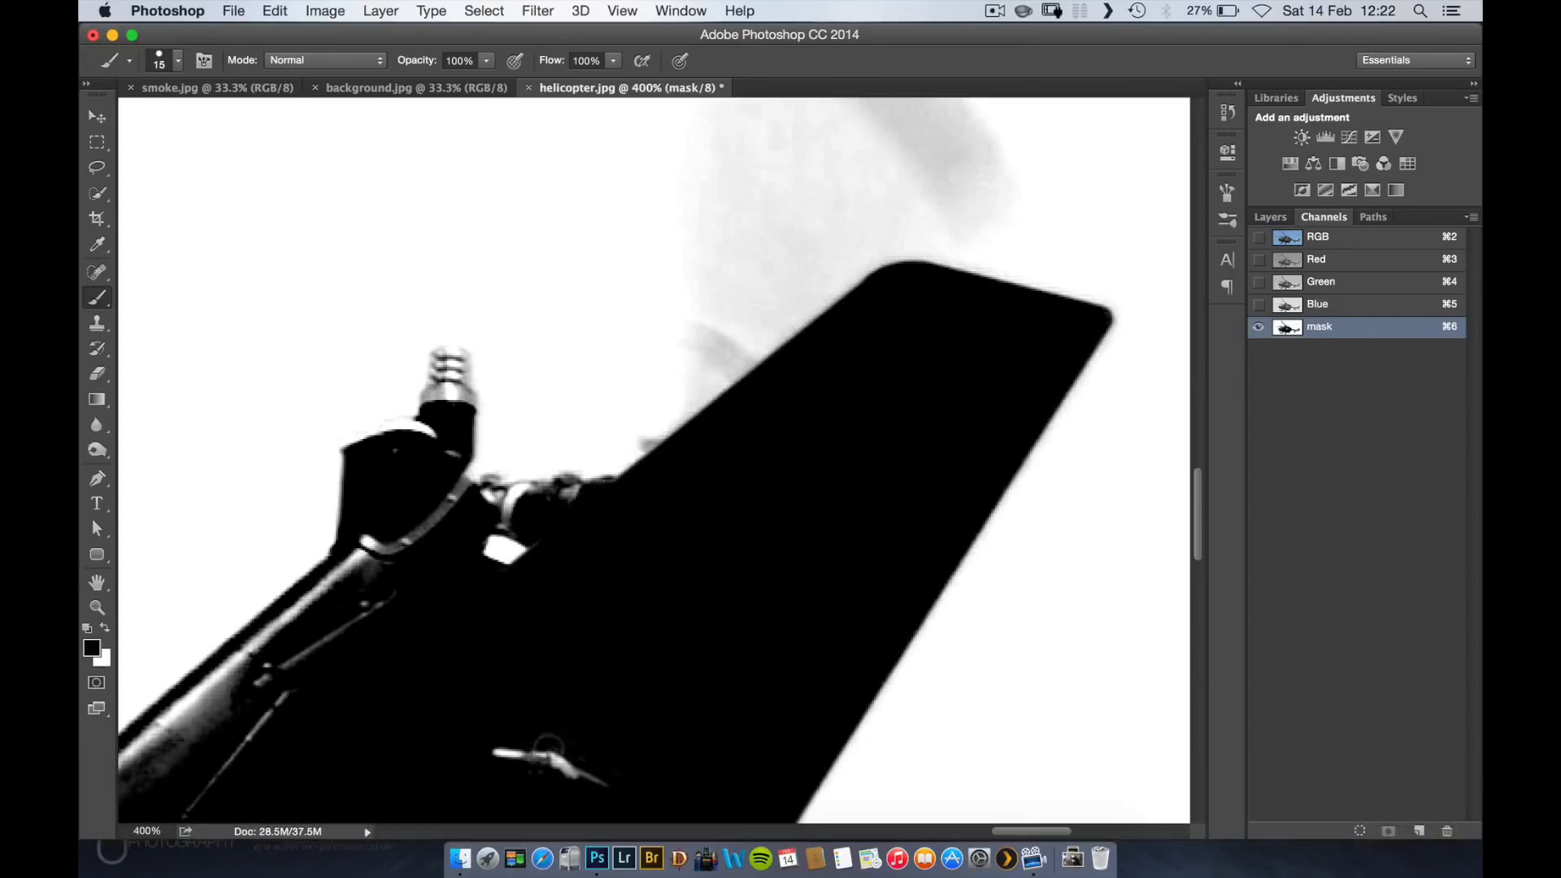
pyautogui.moveTo(548, 746); pyautogui.dragTo(618, 776)
# - Paint the bright fittings between the tail pylon and the fin black with a 15 px brush, refining their outline at 7 px
pyautogui.click(1279, 238)
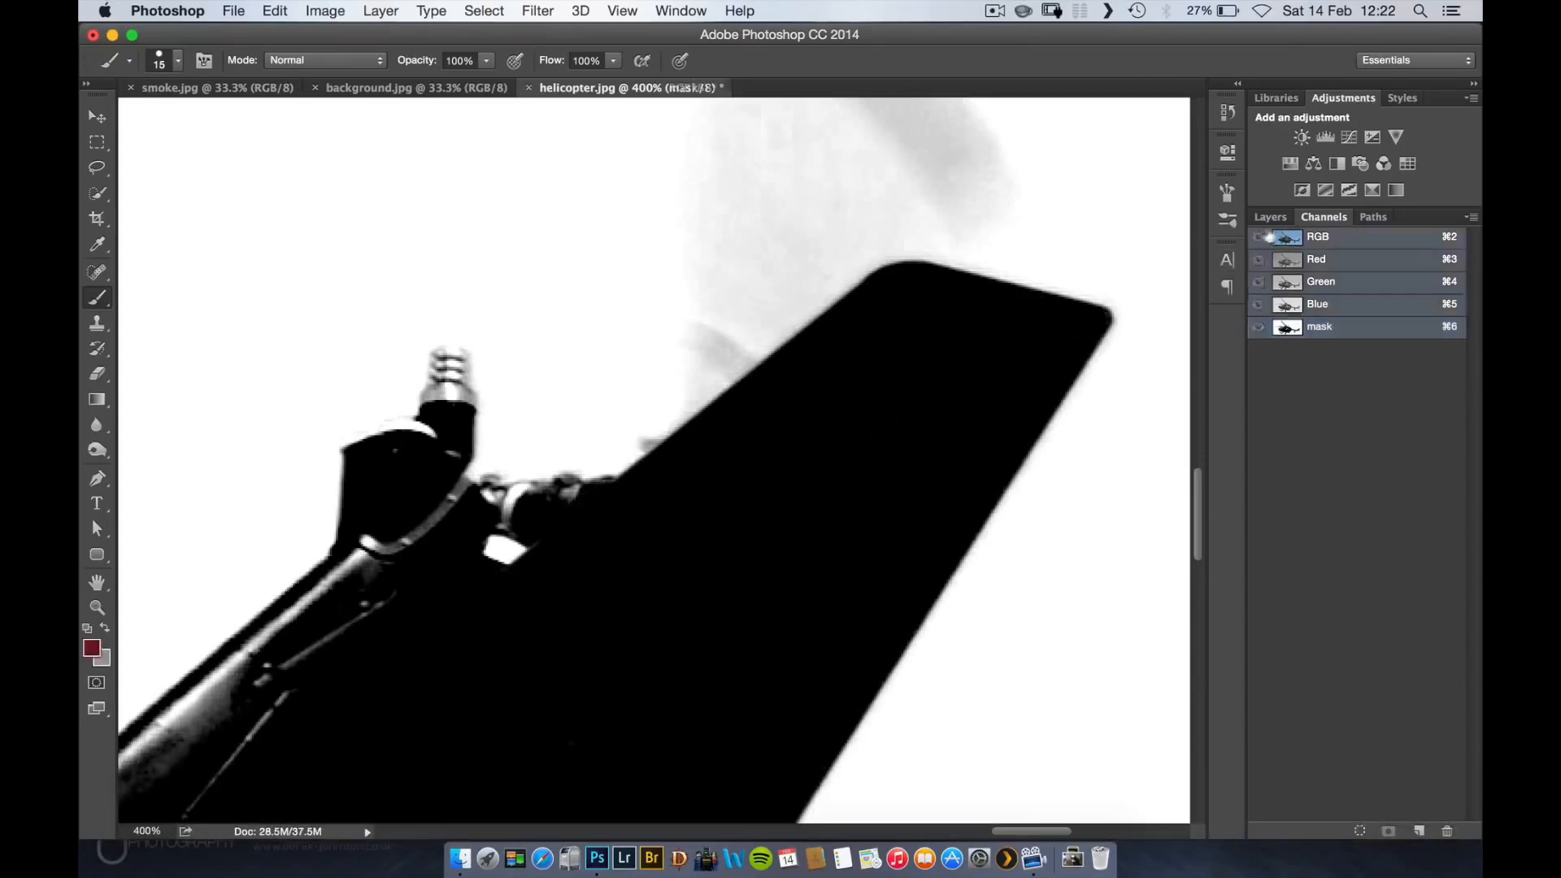
pyautogui.click(1280, 328)
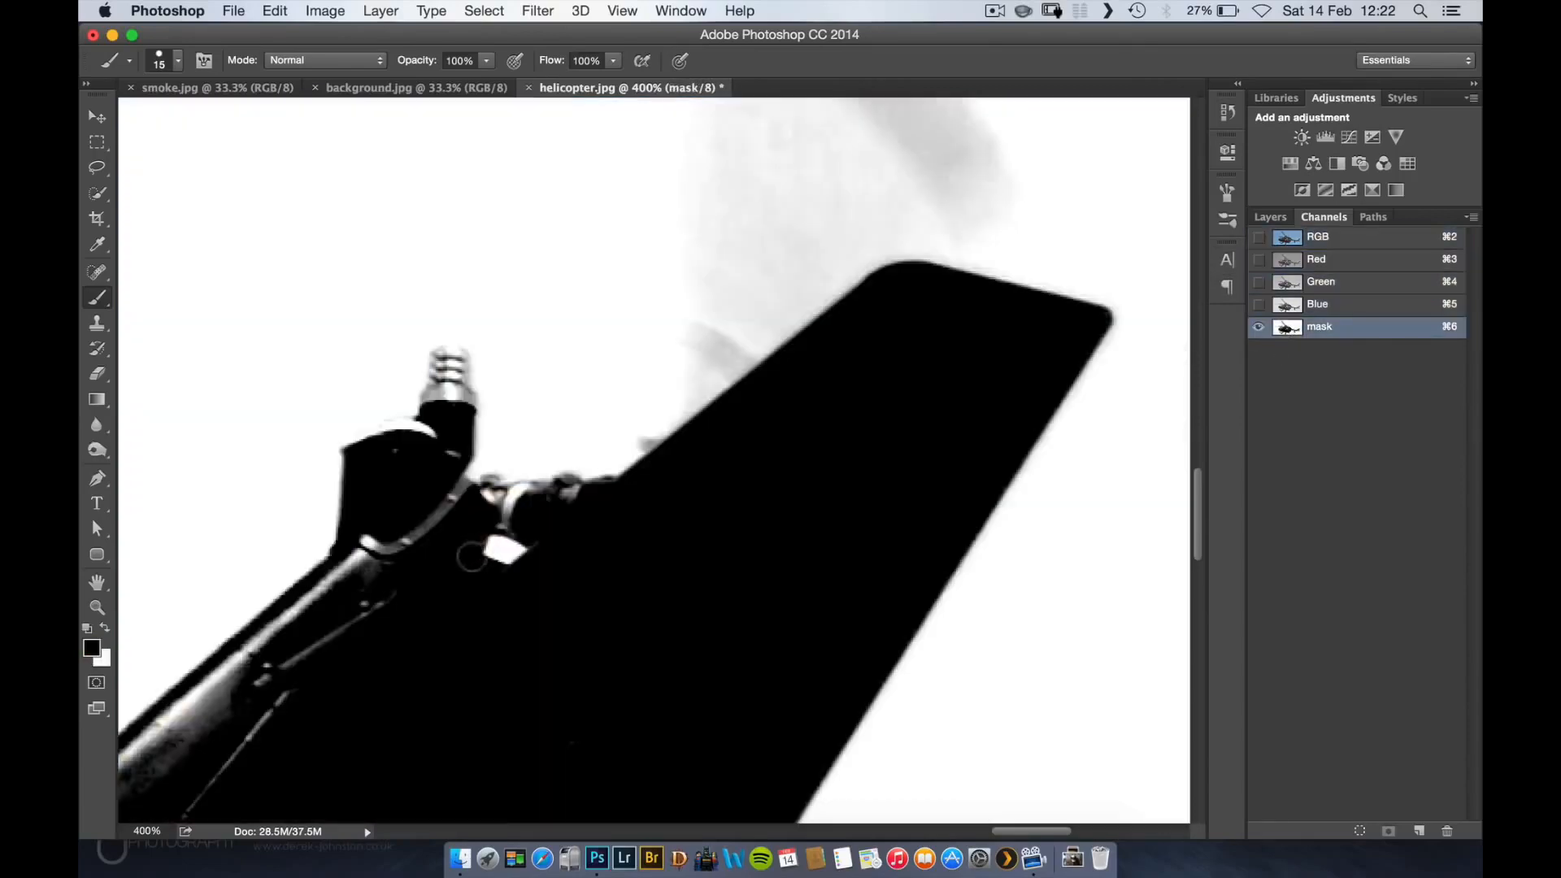
pyautogui.moveTo(474, 557); pyautogui.dragTo(502, 535)
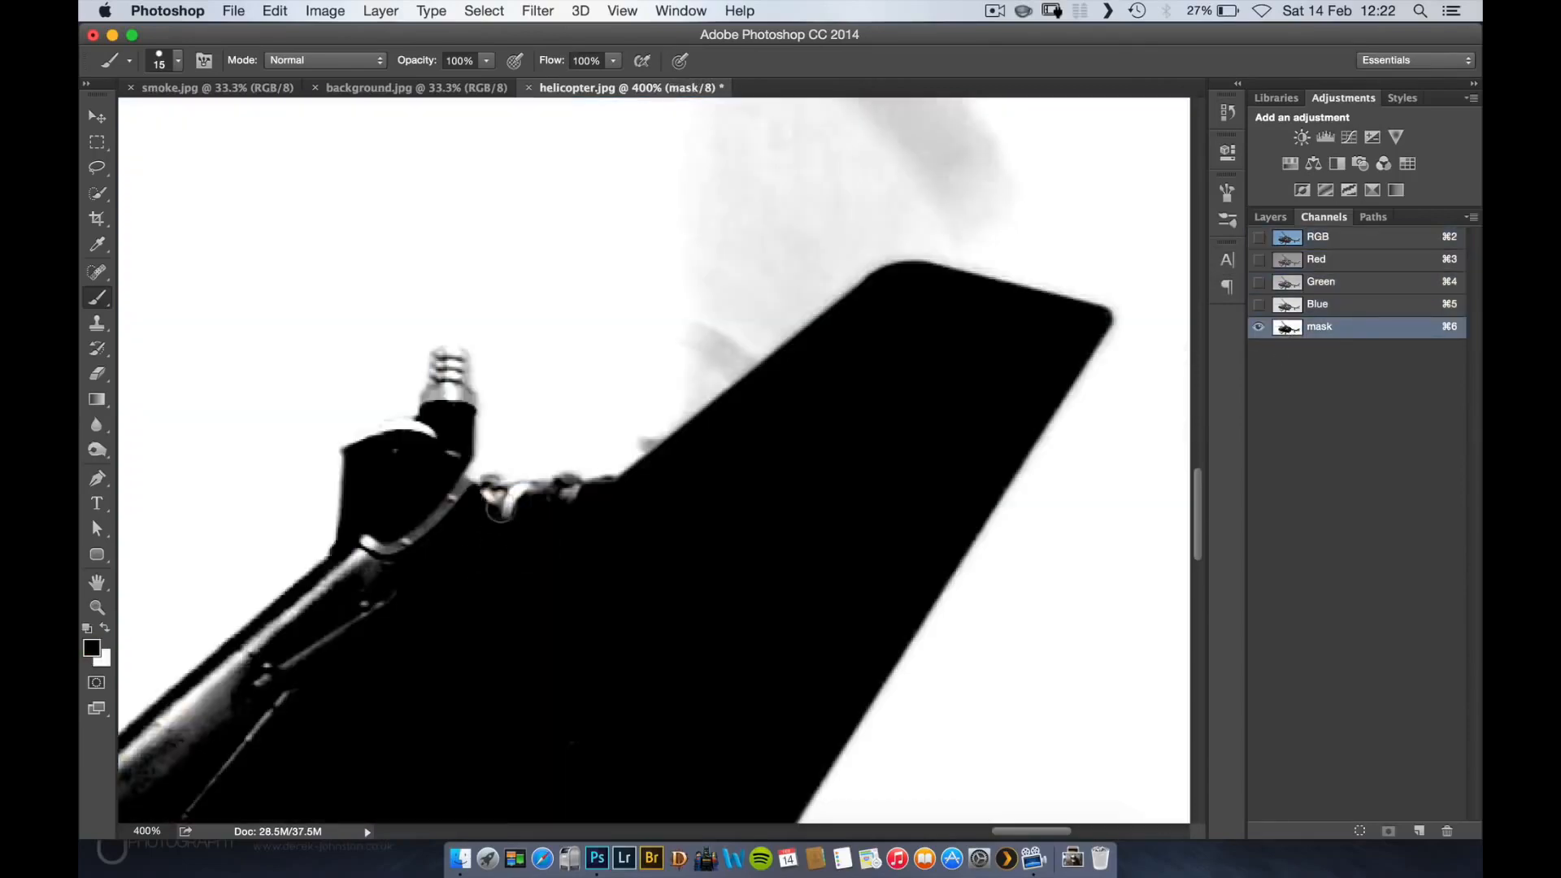
pyautogui.press('[')
pyautogui.press('[')
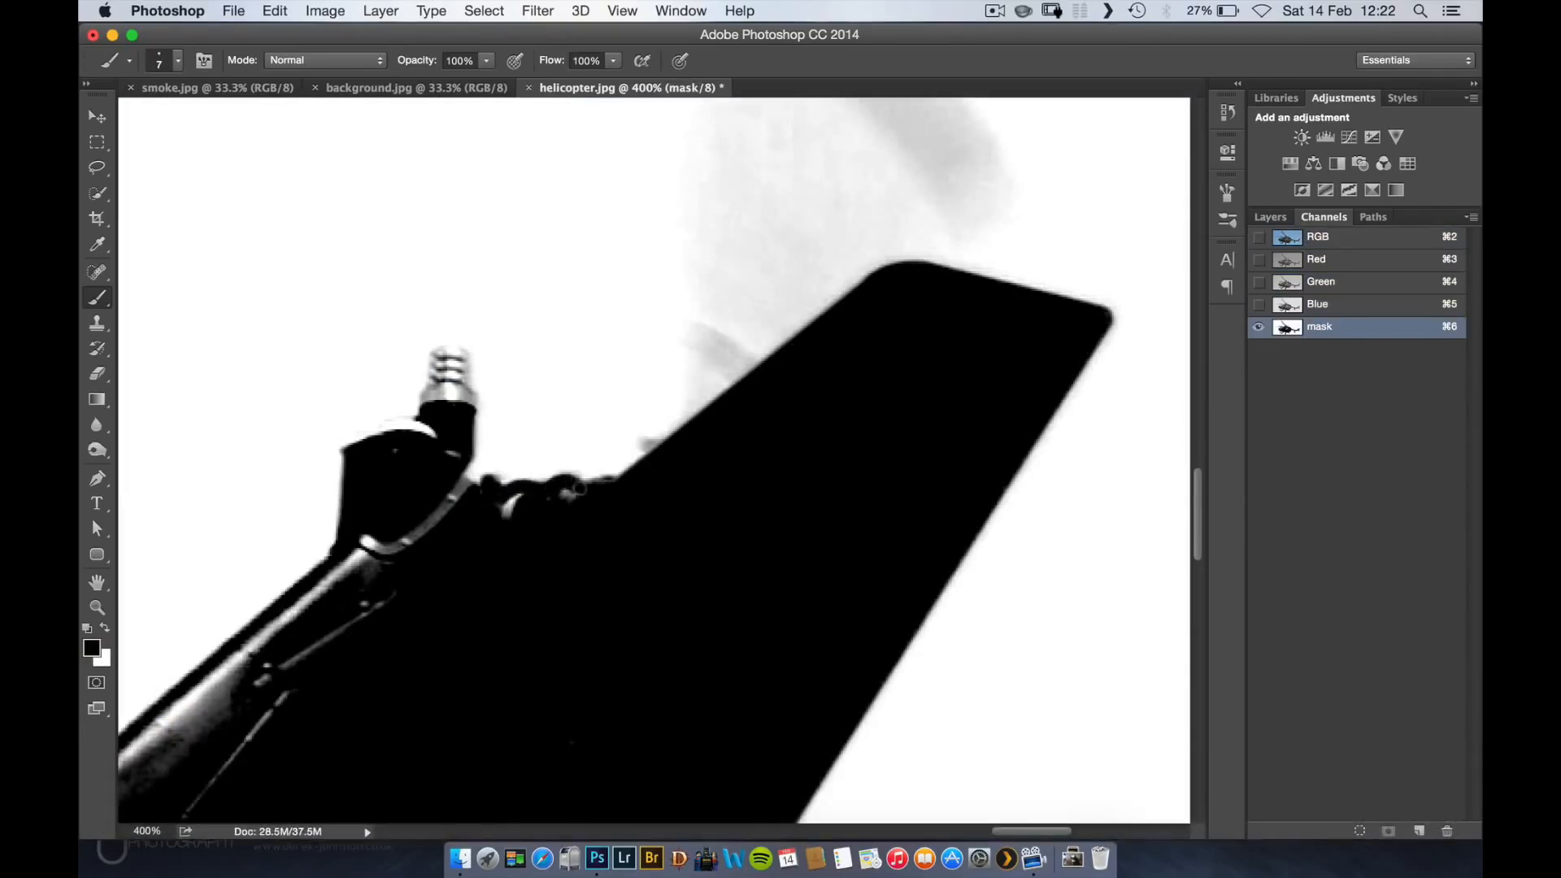
# - Fill the last highlight inside the fittings beside the fin with black, using a 10 px brush
pyautogui.press(']')
pyautogui.press(']')
pyautogui.press(']')
pyautogui.press(']')
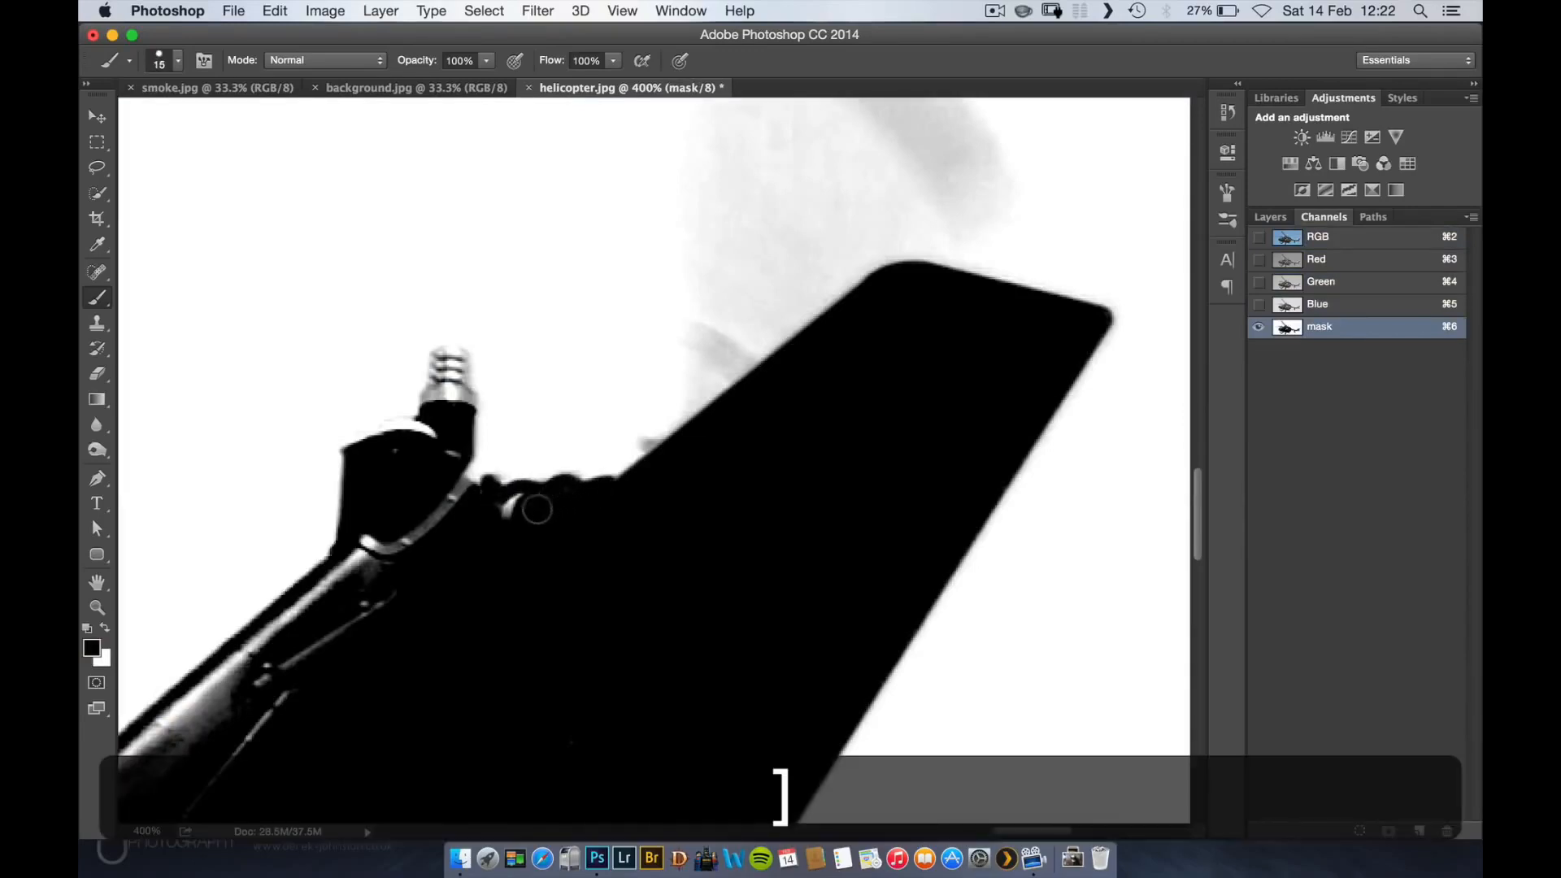
pyautogui.press('[')
pyautogui.press(']')
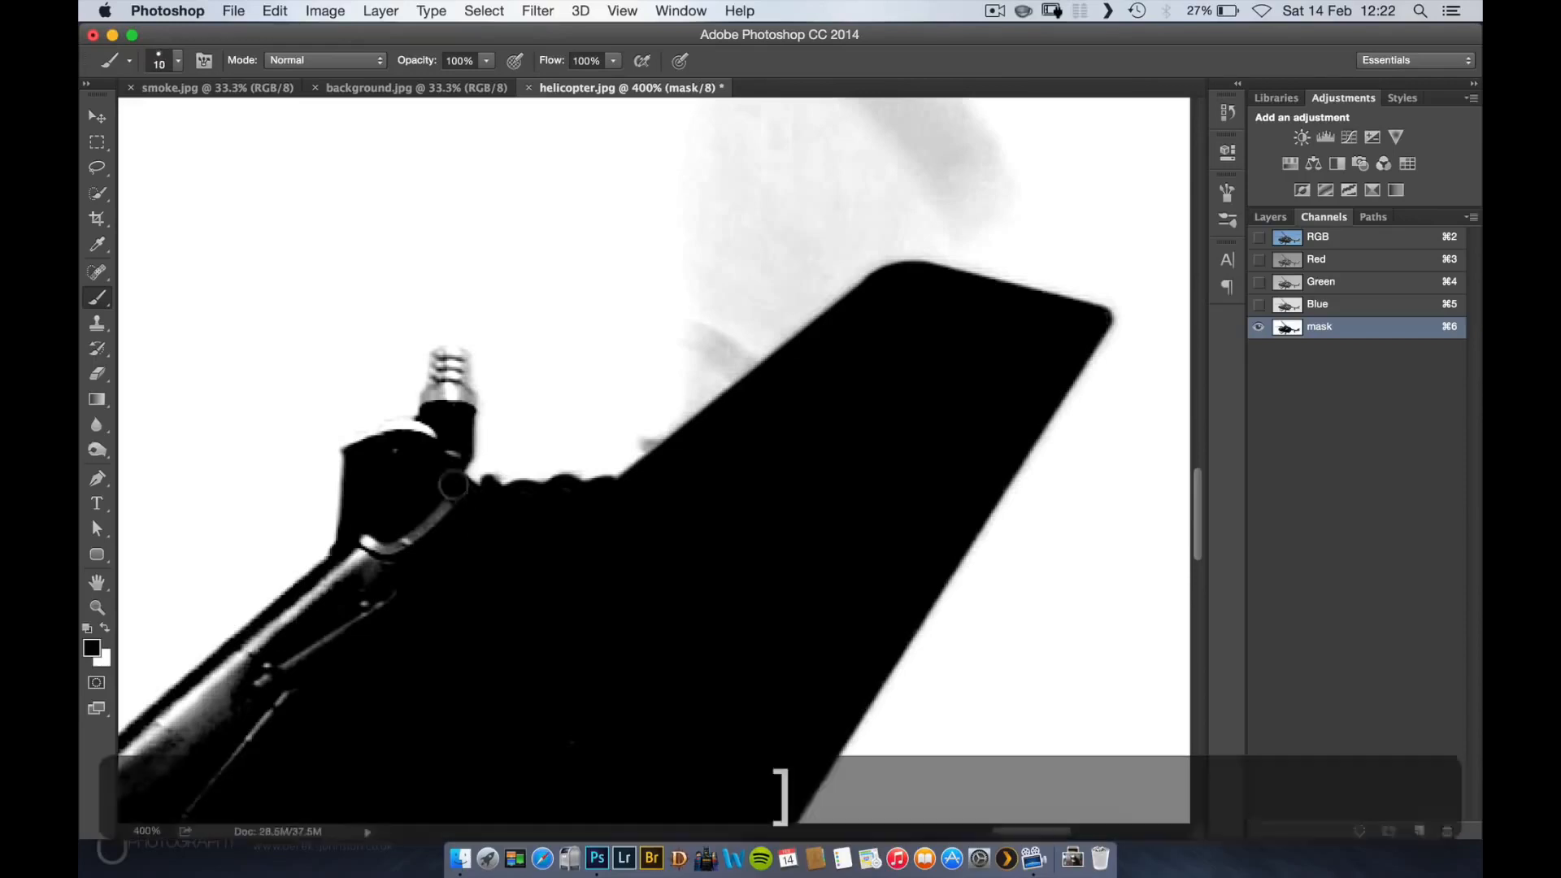
# - Paint the ribbed beacon on top of the tail pylon black with a 9 px brush, checking its shape against the full-colour image
pyautogui.press('[')
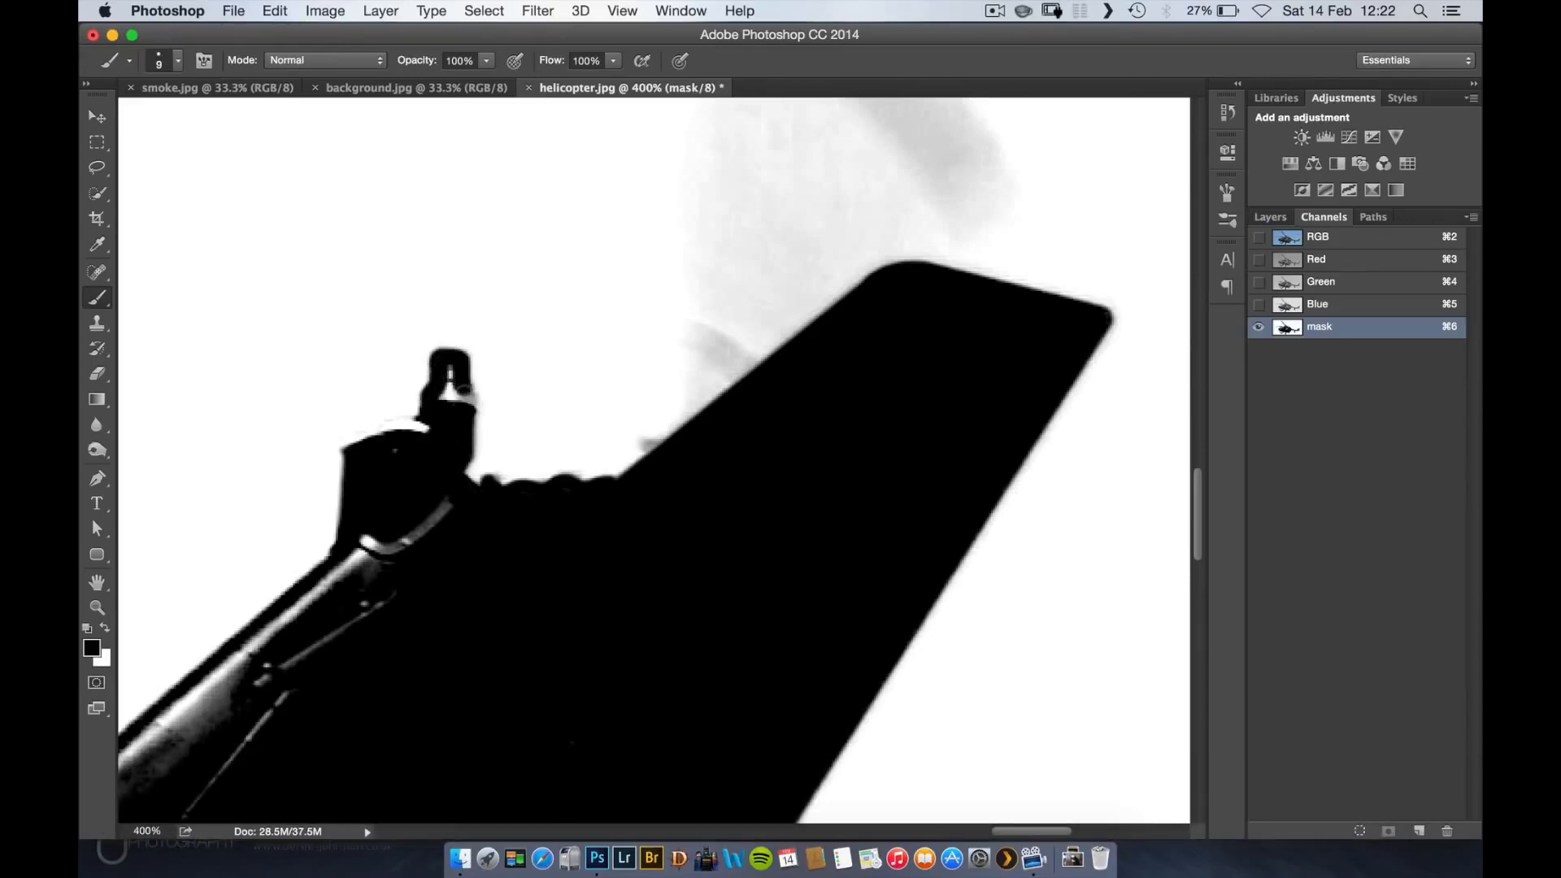
pyautogui.click(1278, 243)
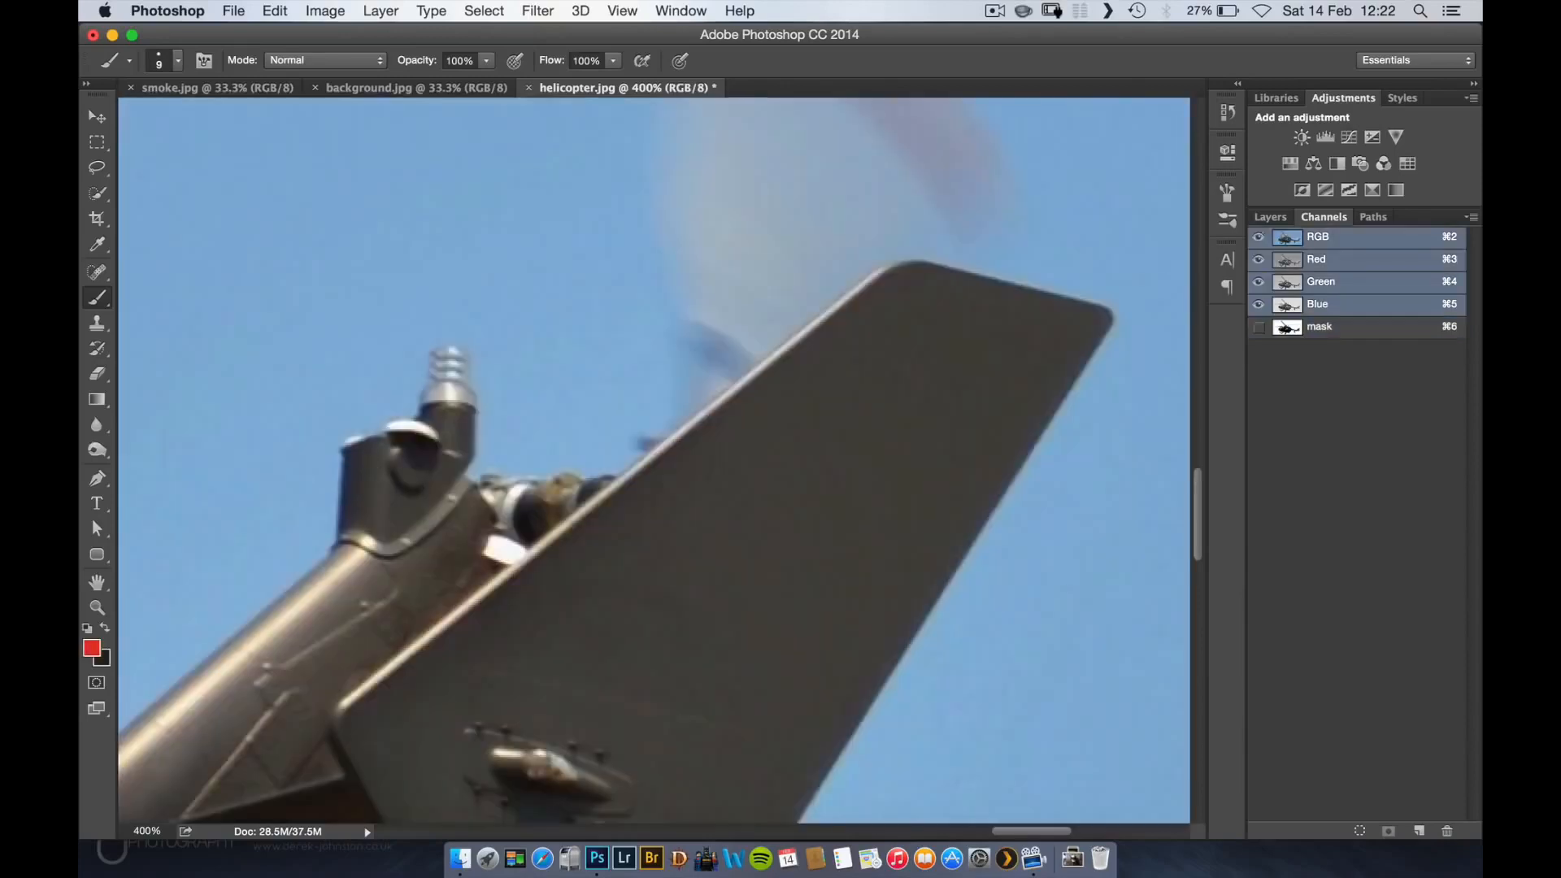
pyautogui.click(1282, 332)
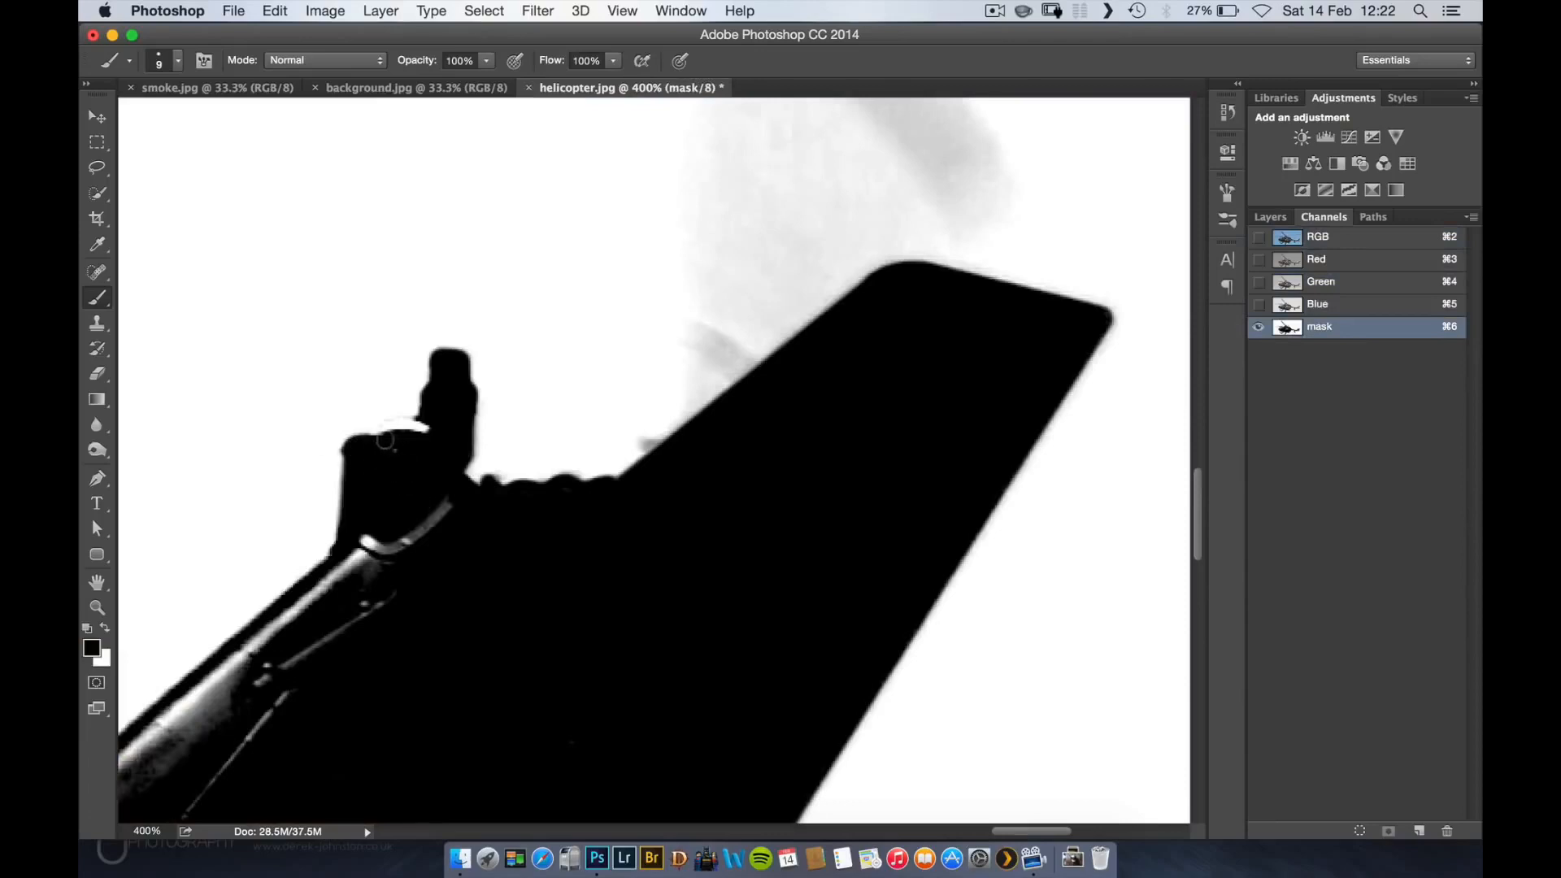
# - Paint the bright cap below the beacon and the highlights down the tail pylon black, enlarging the brush to 20 px
pyautogui.press(']')
pyautogui.press(']')
pyautogui.press(']')
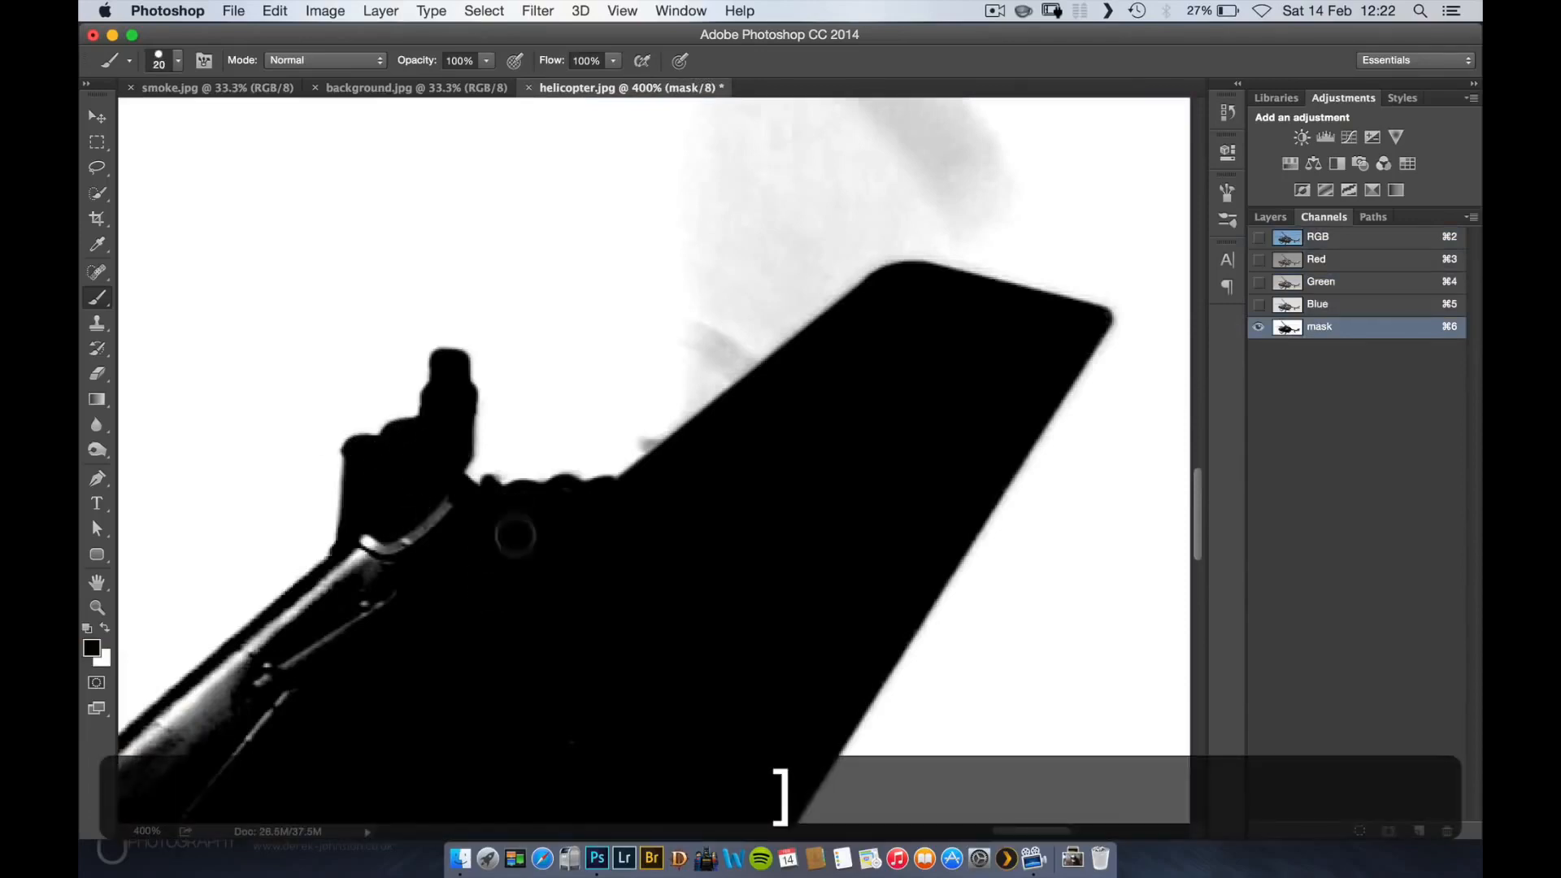
pyautogui.press('space')
pyautogui.moveTo(502, 600); pyautogui.dragTo(929, 422)
pyautogui.moveTo(427, 696)
pyautogui.mouseDown()
pyautogui.moveTo(675, 502)
pyautogui.moveTo(540, 611)
pyautogui.moveTo(812, 359)
pyautogui.moveTo(799, 380)
pyautogui.moveTo(870, 341)
pyautogui.moveTo(650, 573)
pyautogui.moveTo(674, 597)
pyautogui.moveTo(626, 577)
pyautogui.moveTo(474, 694)
pyautogui.moveTo(715, 474)
pyautogui.moveTo(699, 554)
pyautogui.moveTo(813, 306)
pyautogui.mouseUp()
pyautogui.press('space')
pyautogui.moveTo(663, 548)
pyautogui.mouseDown()
pyautogui.moveTo(771, 536)
pyautogui.moveTo(754, 568)
pyautogui.moveTo(674, 528)
pyautogui.moveTo(831, 313)
pyautogui.moveTo(1031, 520)
pyautogui.moveTo(981, 521)
pyautogui.mouseUp()
pyautogui.press('space')
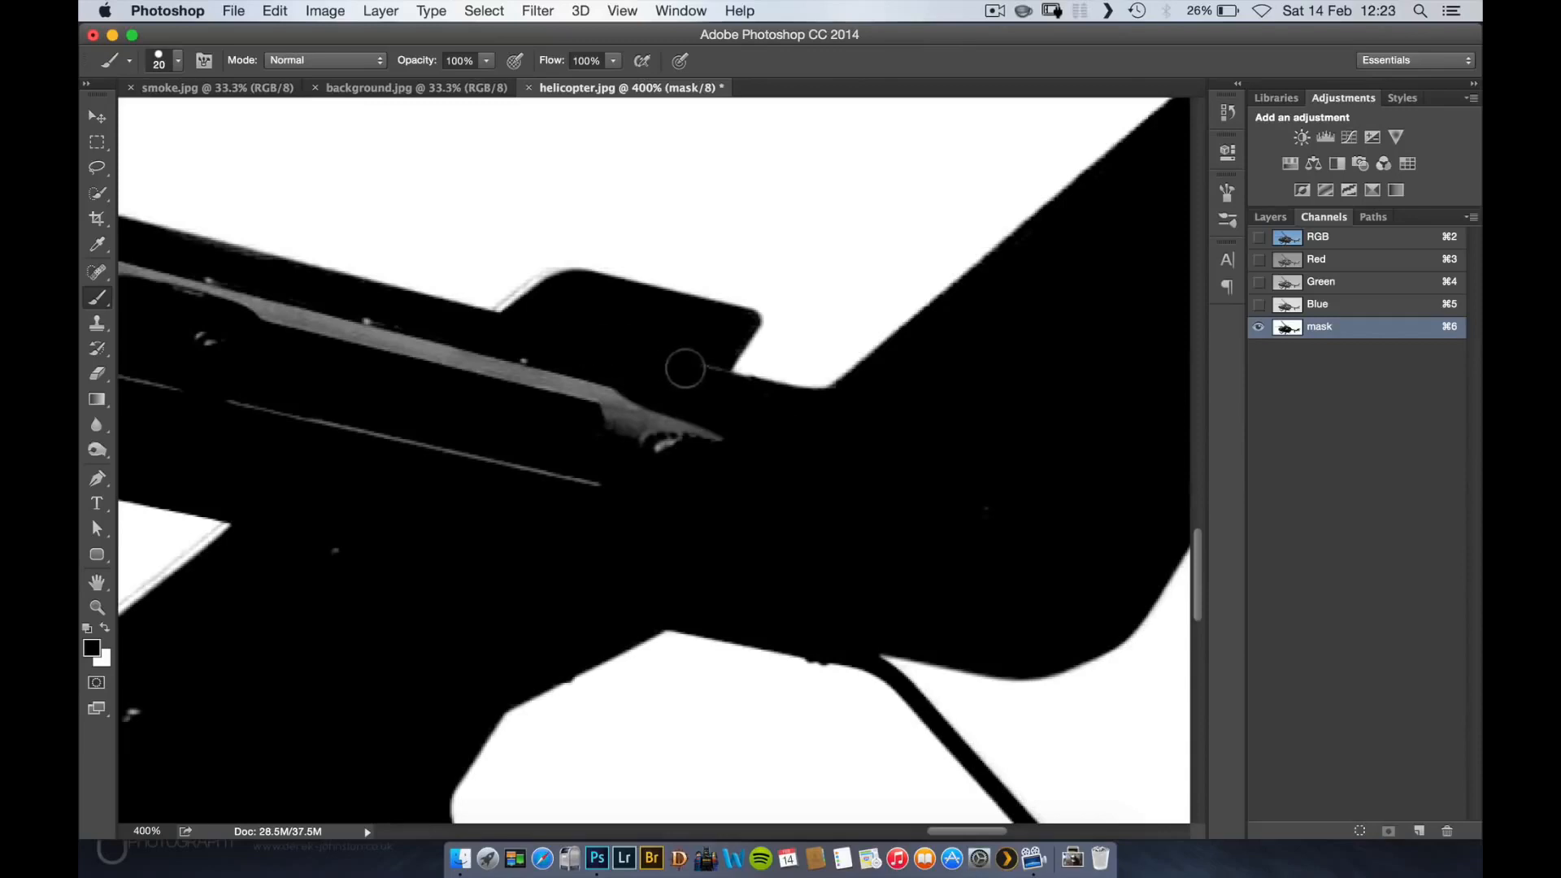
# - Paint the upper stabiliser's bright leading edge and the adjoining grey strip on the tail boom black with the 20 px brush
pyautogui.moveTo(697, 383)
pyautogui.mouseDown()
pyautogui.moveTo(682, 415)
pyautogui.moveTo(720, 455)
pyautogui.moveTo(610, 359)
pyautogui.moveTo(558, 407)
pyautogui.moveTo(541, 357)
pyautogui.moveTo(478, 474)
pyautogui.moveTo(565, 442)
pyautogui.moveTo(648, 461)
pyautogui.mouseUp()
pyautogui.moveTo(585, 401); pyautogui.dragTo(840, 558)
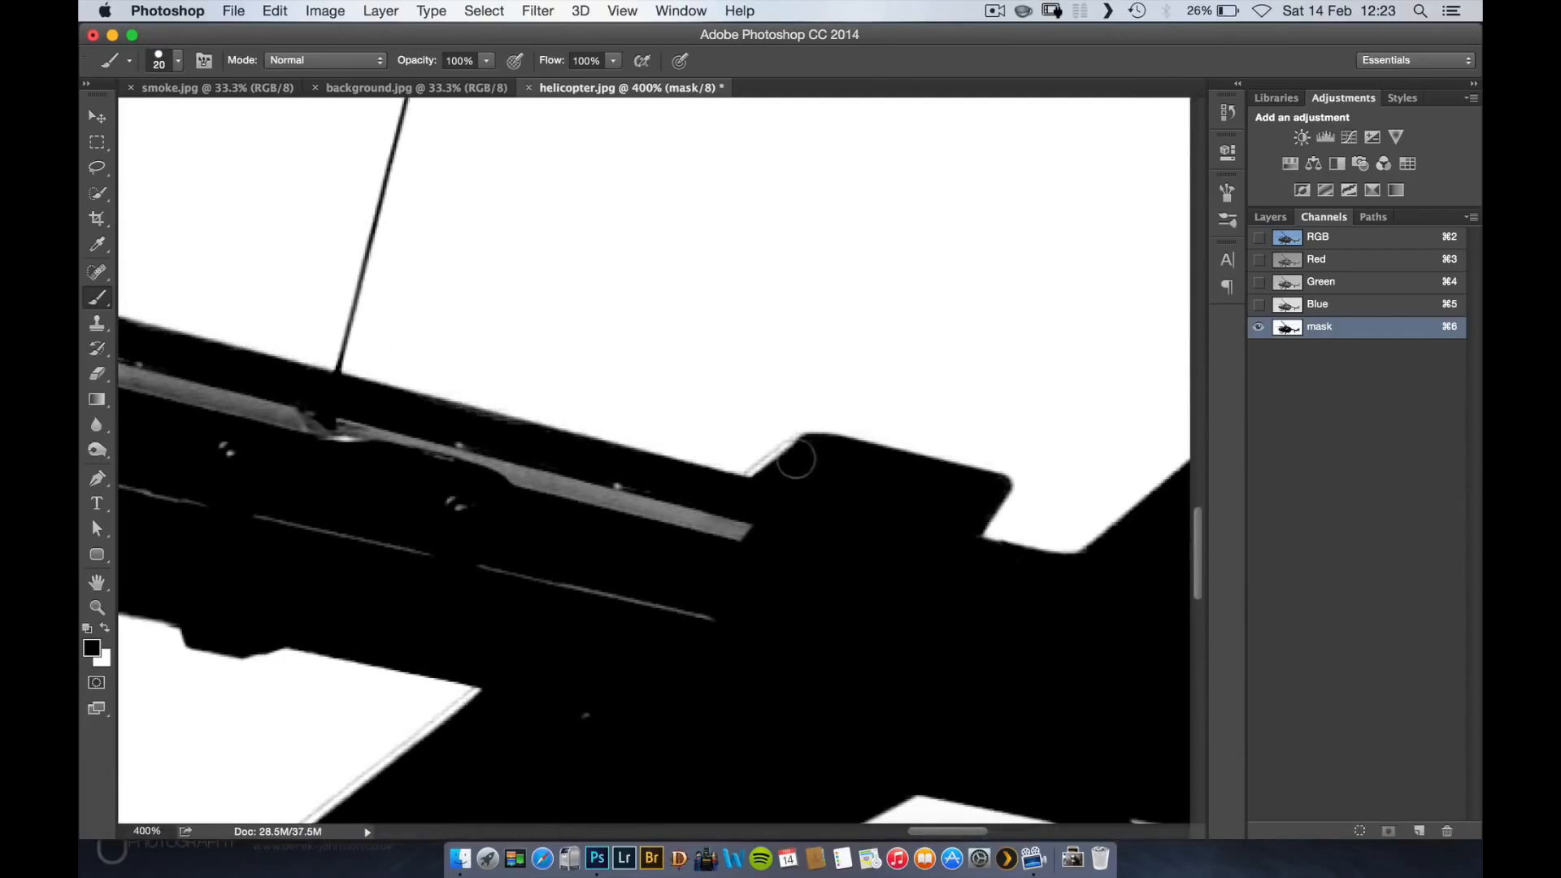
pyautogui.press('shift')
pyautogui.keyDown('shift'); pyautogui.click(751, 496); pyautogui.keyUp('shift')
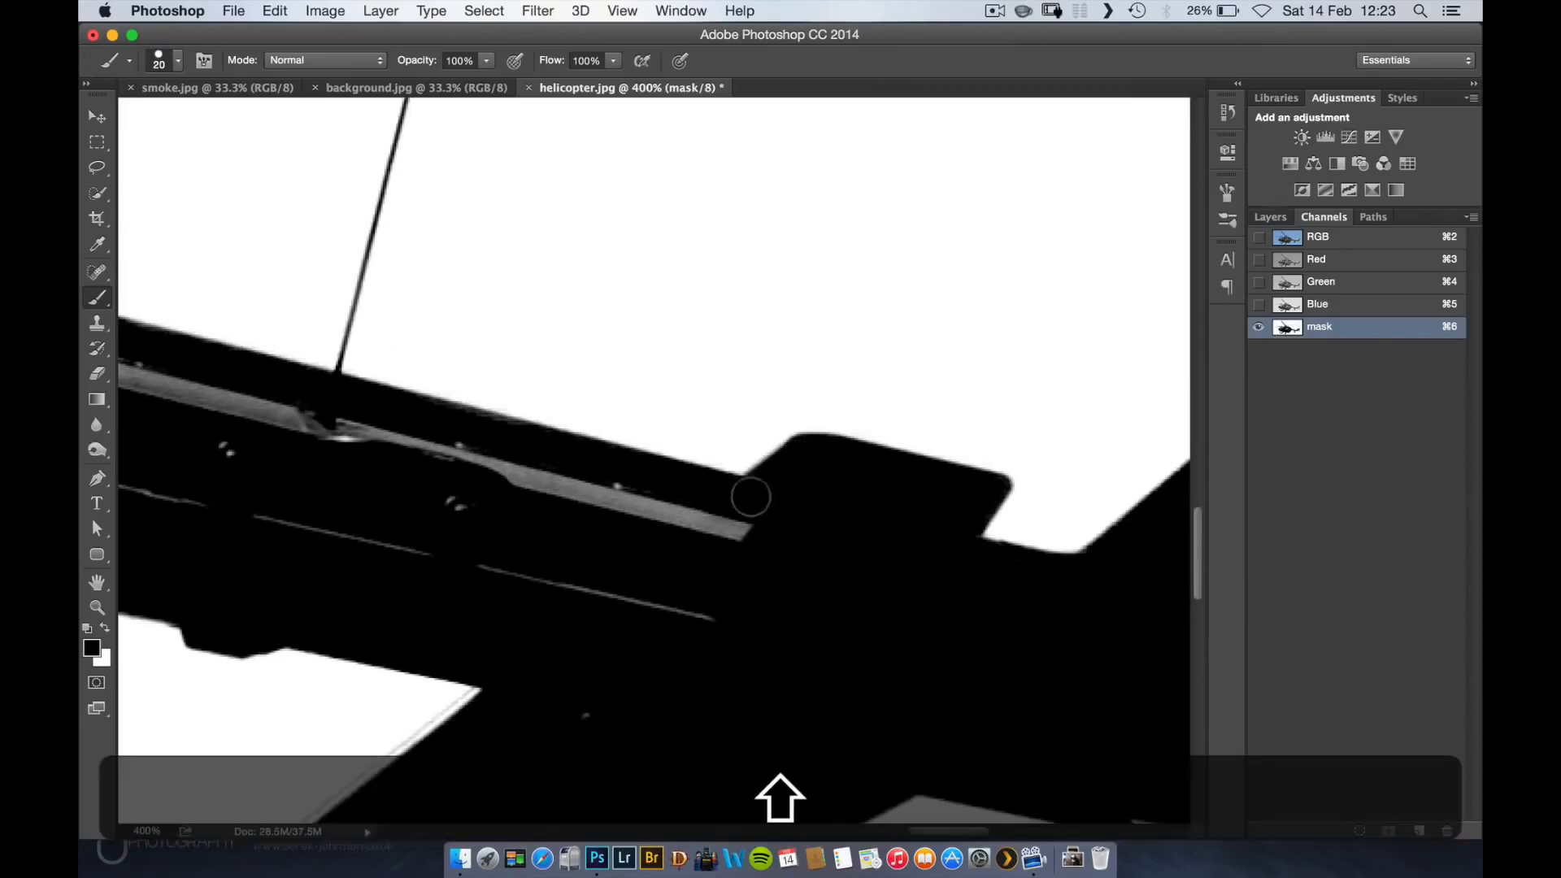
pyautogui.moveTo(743, 509)
pyautogui.mouseDown()
pyautogui.moveTo(693, 521)
pyautogui.moveTo(719, 542)
pyautogui.moveTo(423, 459)
pyautogui.mouseUp()
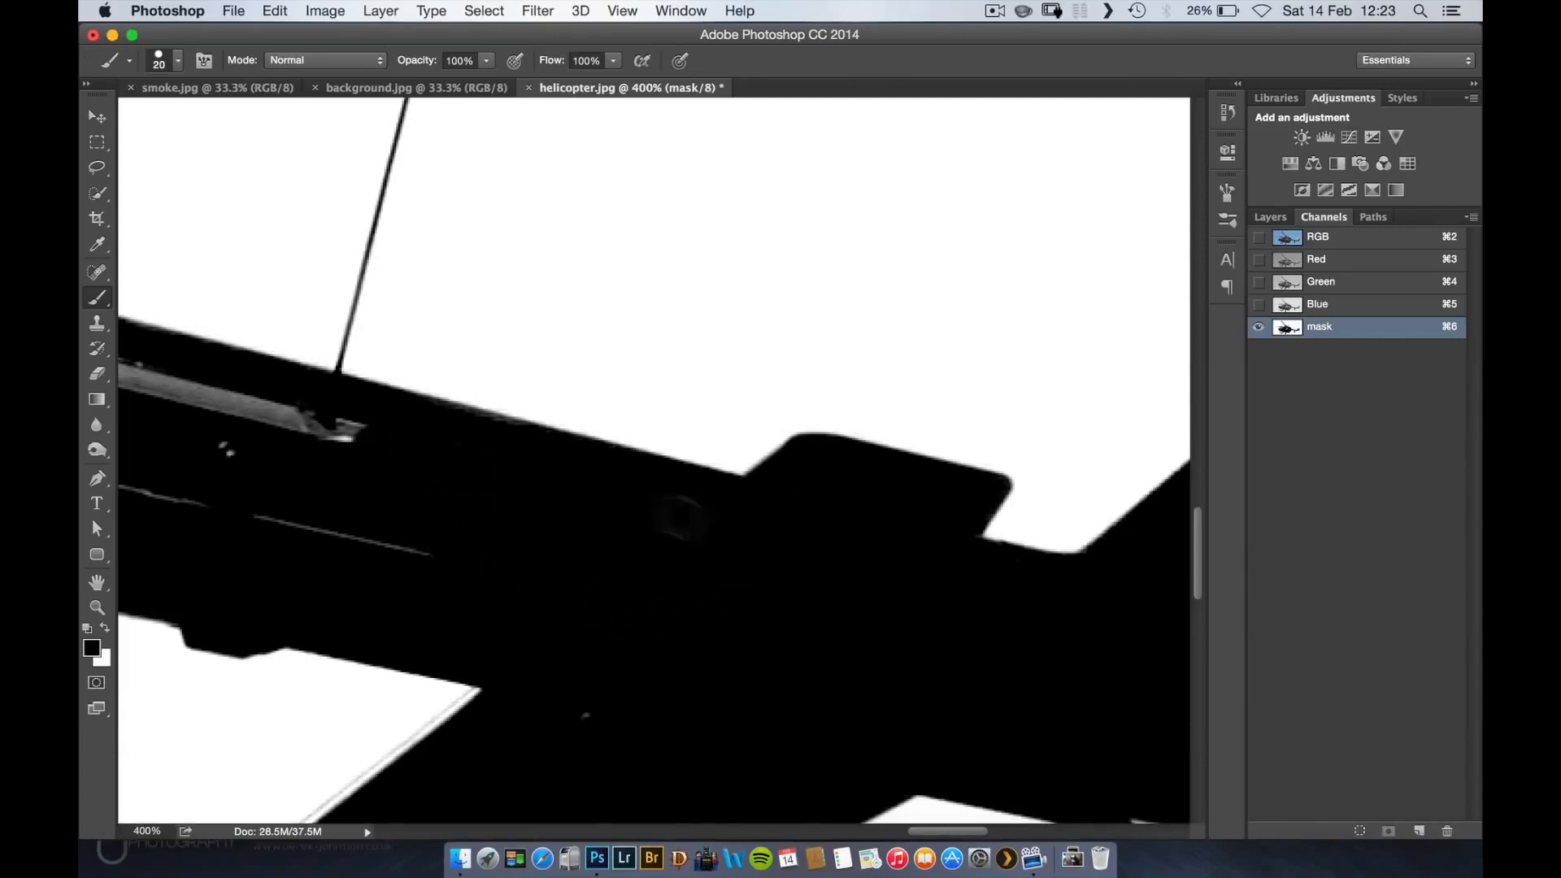
# - Paint a straight black stroke along the tail boom's upper edge and cover the highlights at its cabin end
pyautogui.press('space')
pyautogui.moveTo(631, 511); pyautogui.dragTo(882, 558)
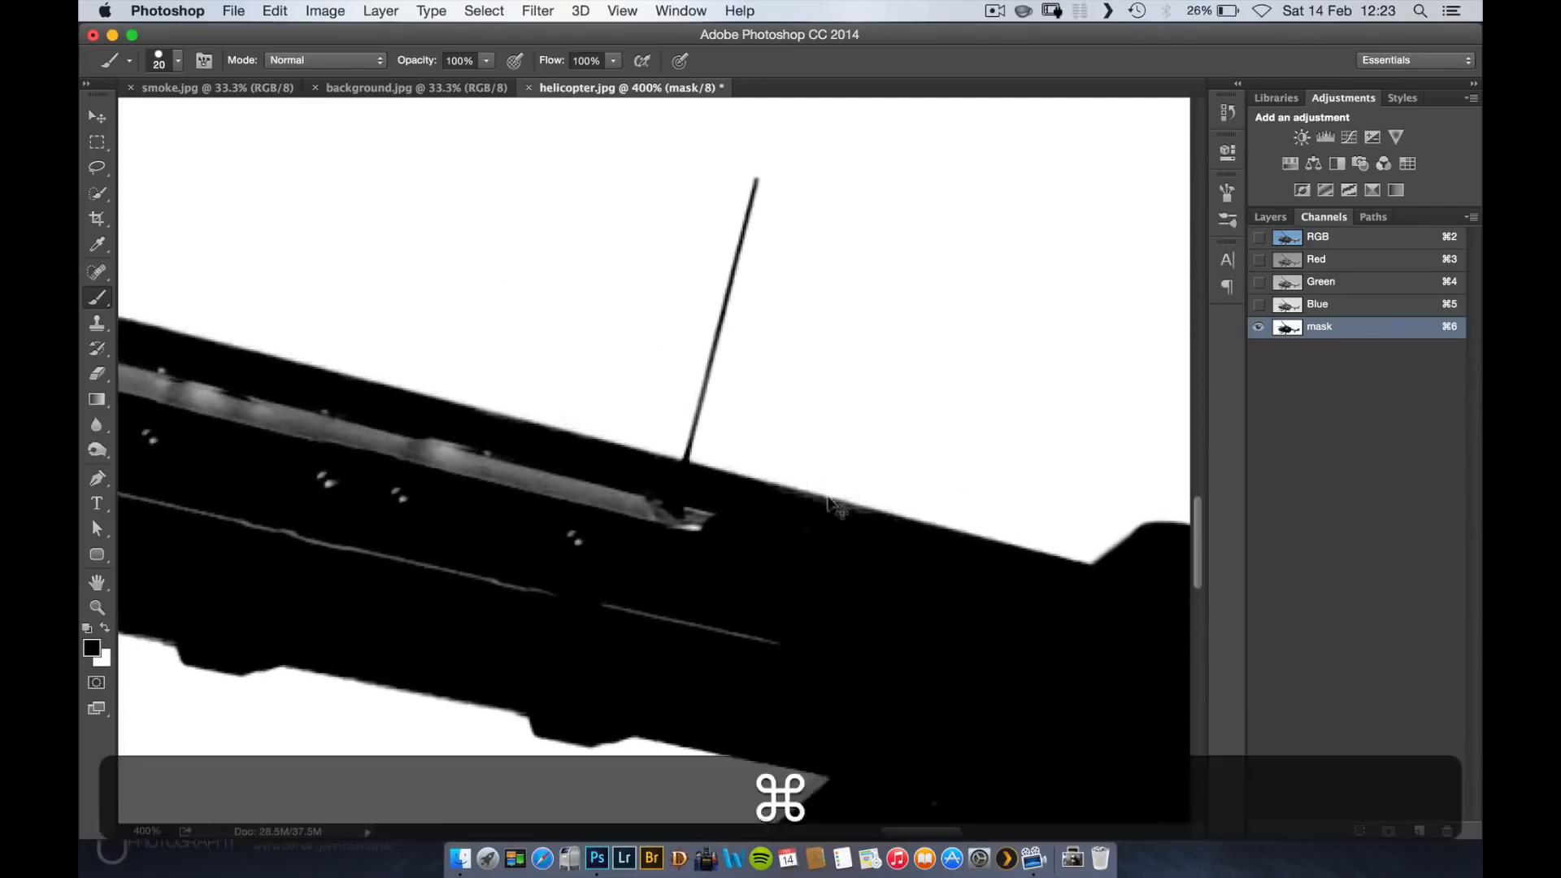
pyautogui.press('super+minus')
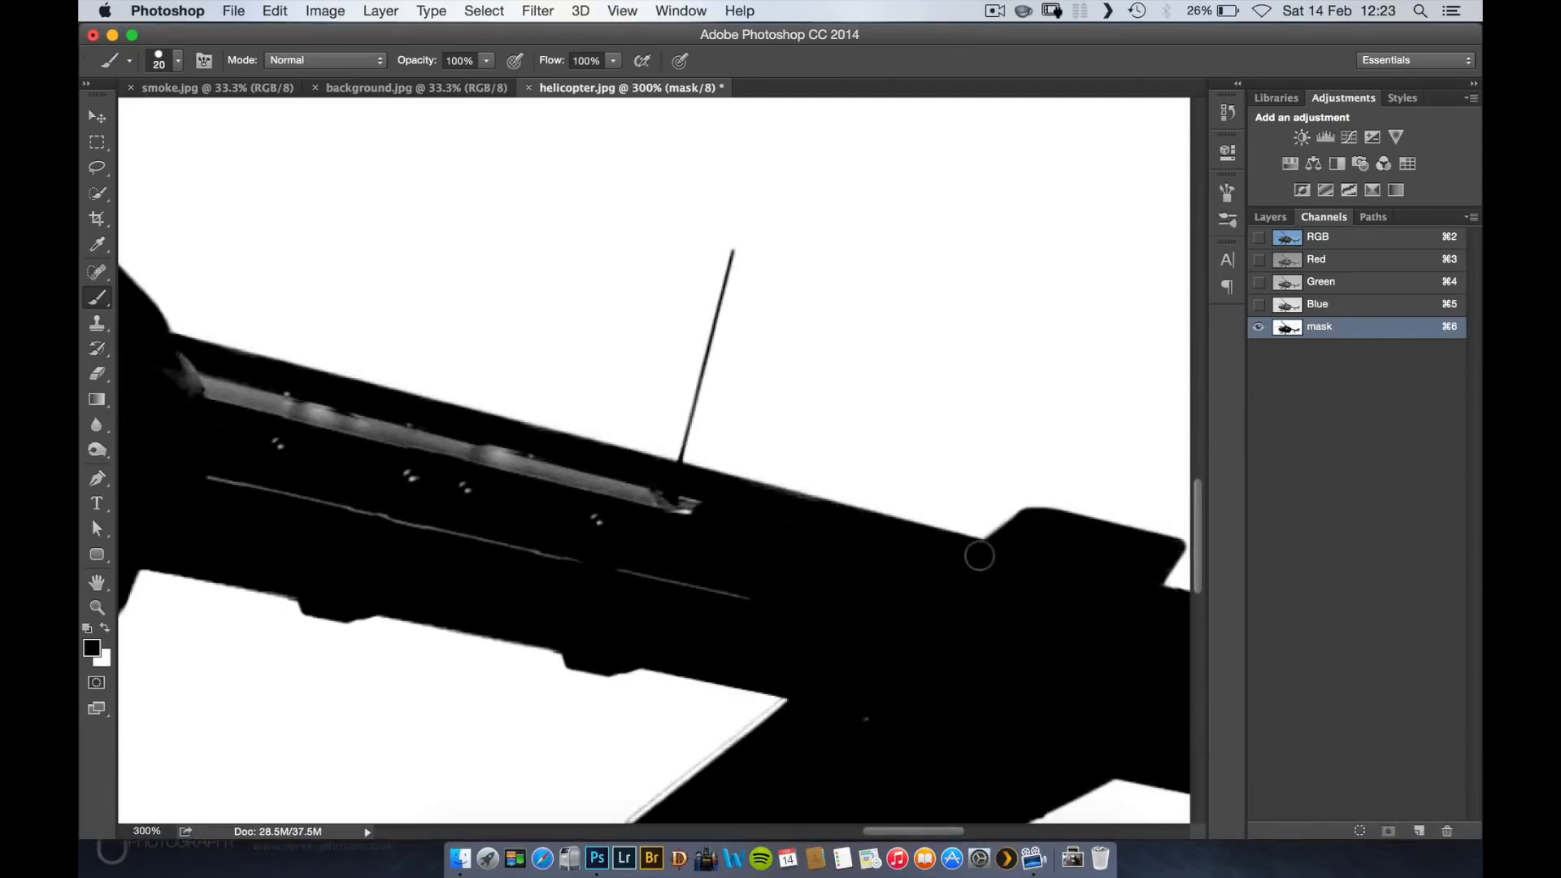
pyautogui.press('shift')
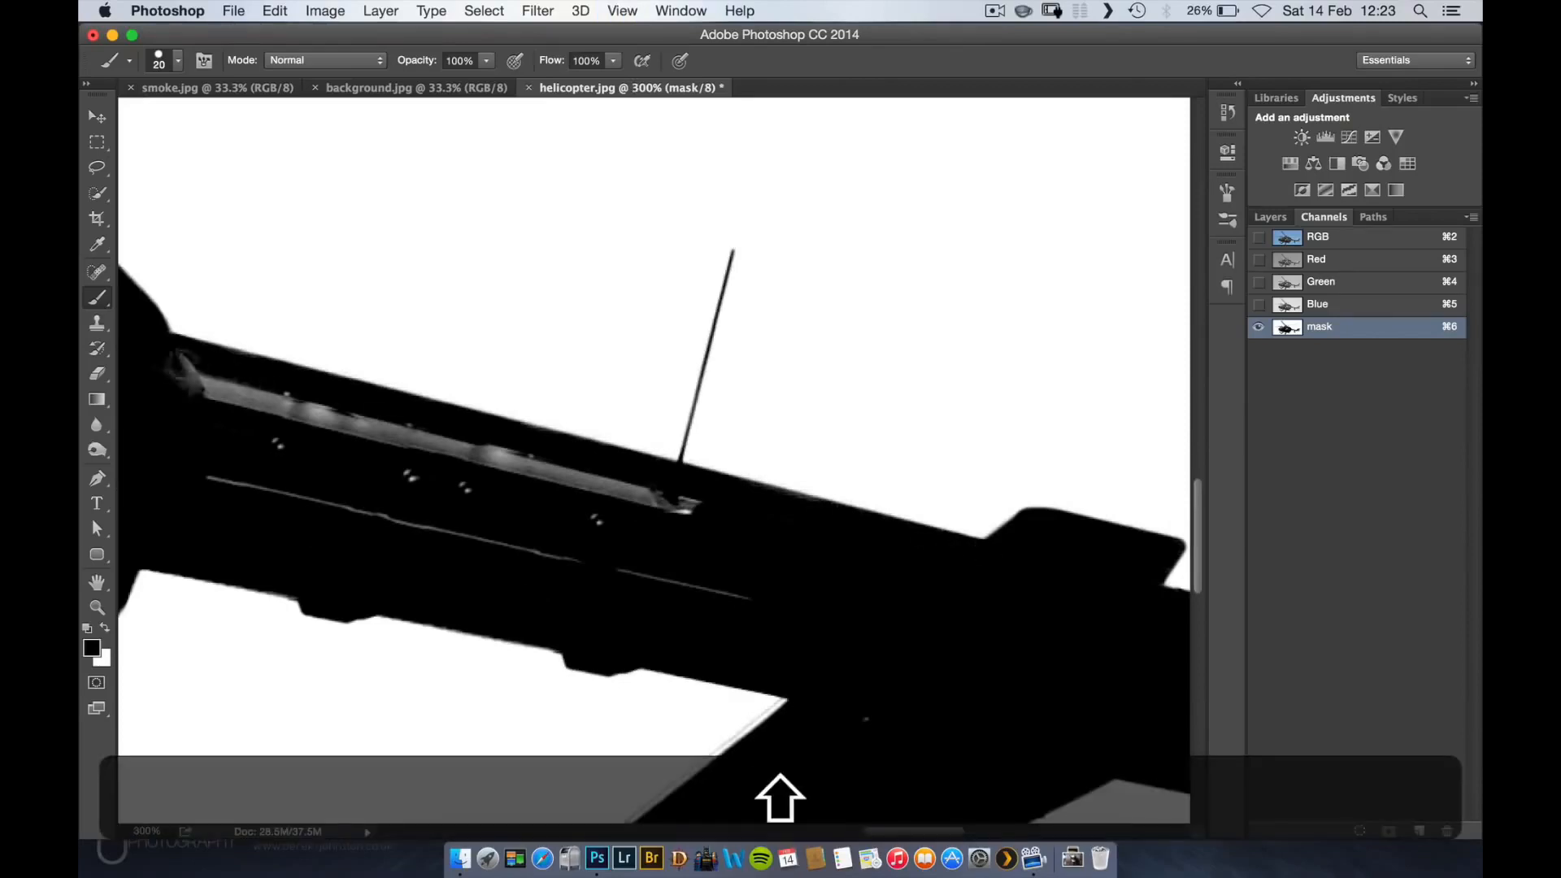
pyautogui.keyDown('shift'); pyautogui.click(161, 347); pyautogui.keyUp('shift')
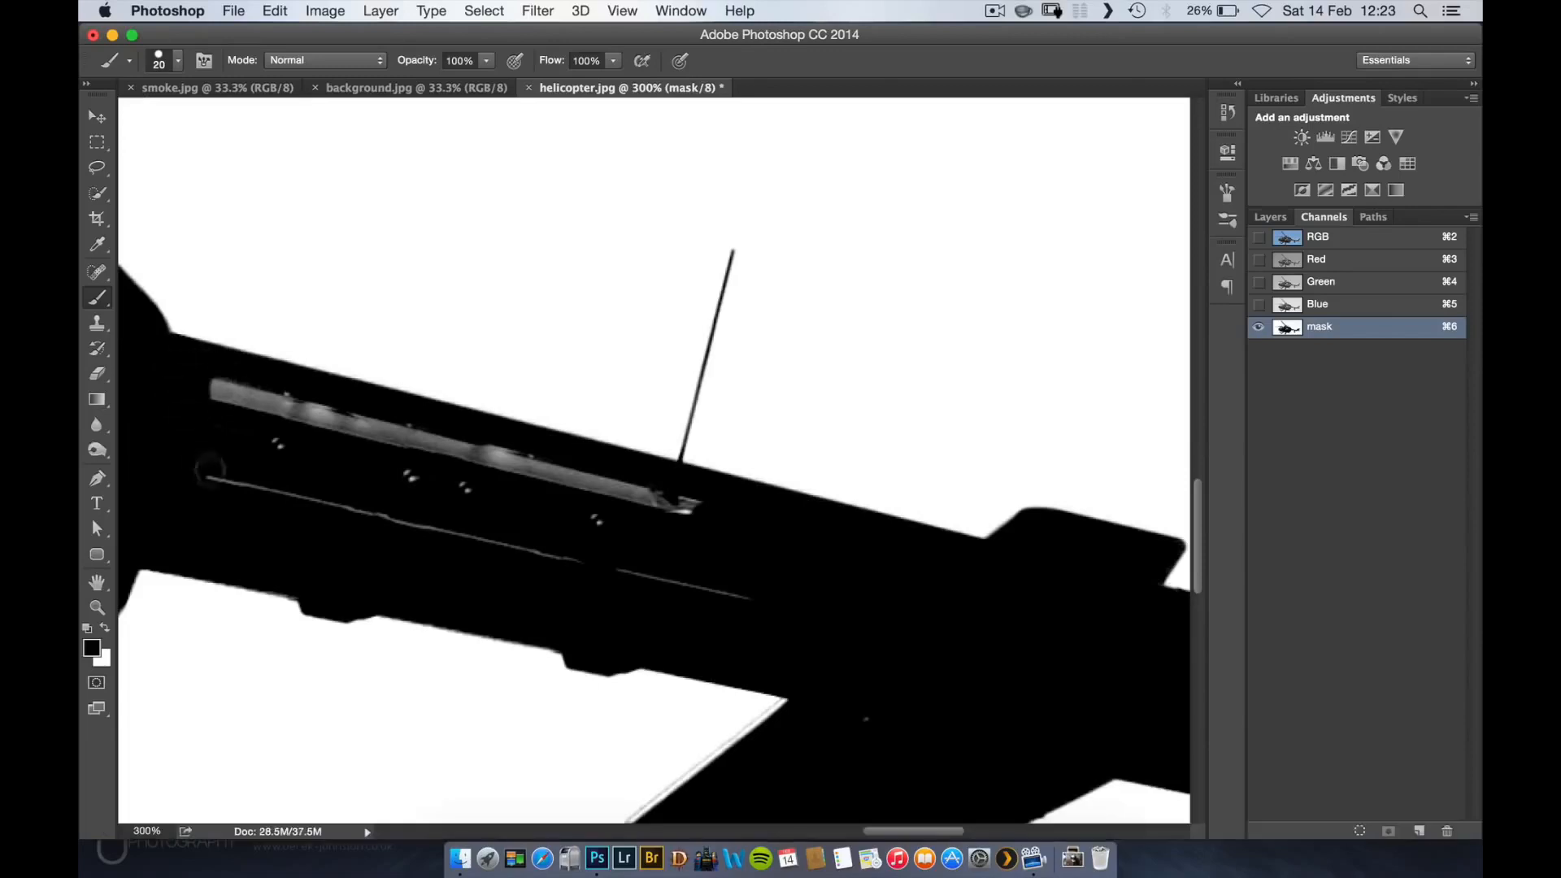
pyautogui.moveTo(209, 469); pyautogui.dragTo(238, 398)
pyautogui.click(465, 253)
pyautogui.keyDown('shift'); pyautogui.click(929, 194); pyautogui.keyUp('shift')
pyautogui.keyDown('shift'); pyautogui.click(849, 370); pyautogui.keyUp('shift')
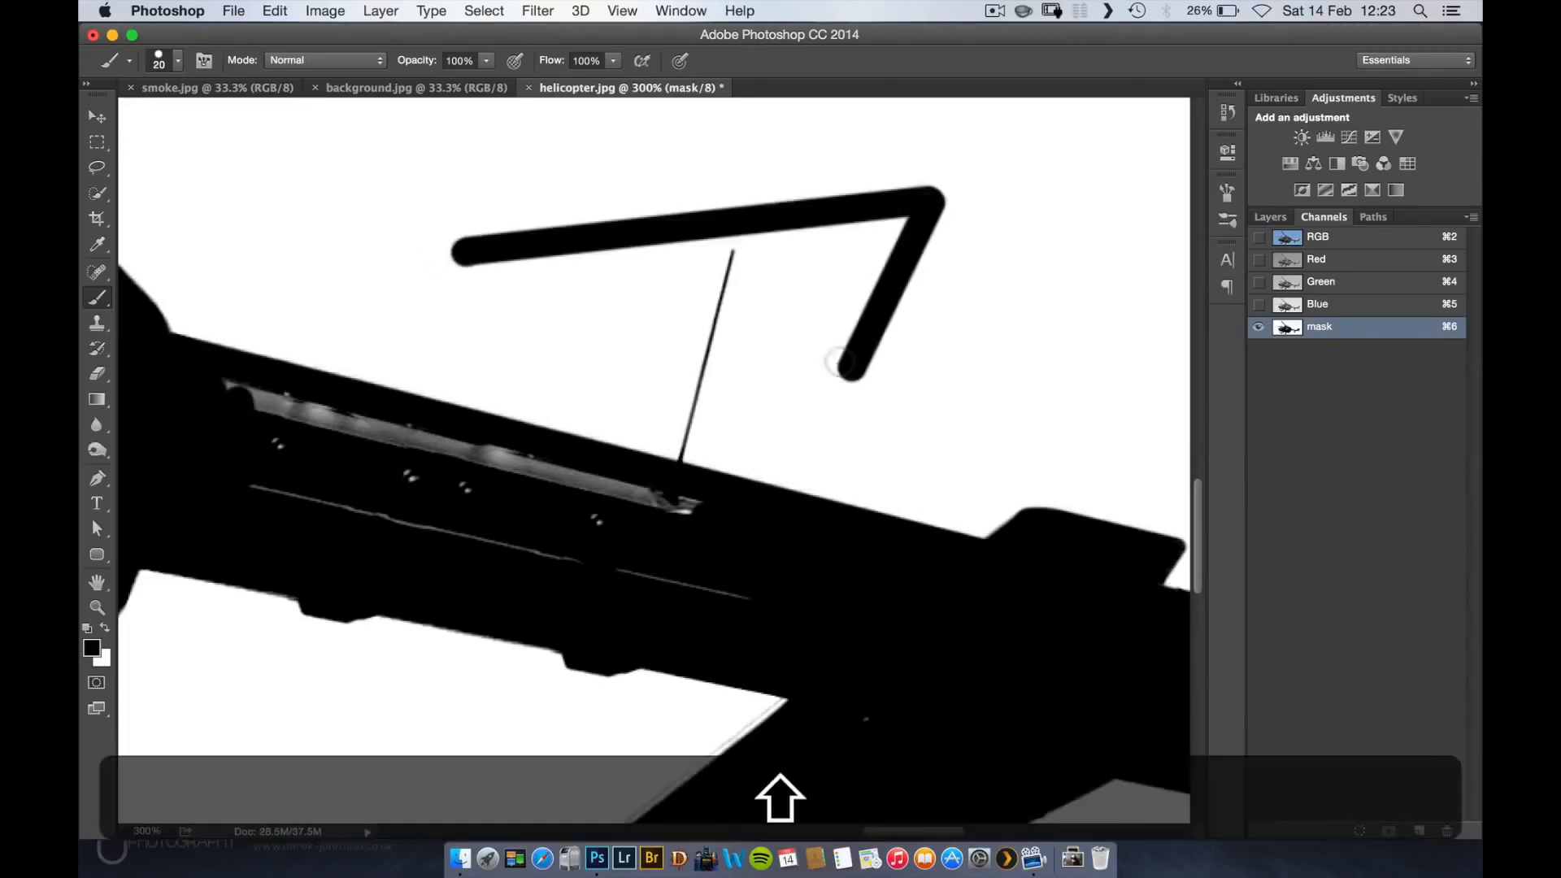
pyautogui.keyDown('shift'); pyautogui.click(615, 187); pyautogui.keyUp('shift')
pyautogui.press('super+z')
pyautogui.press('super+z')
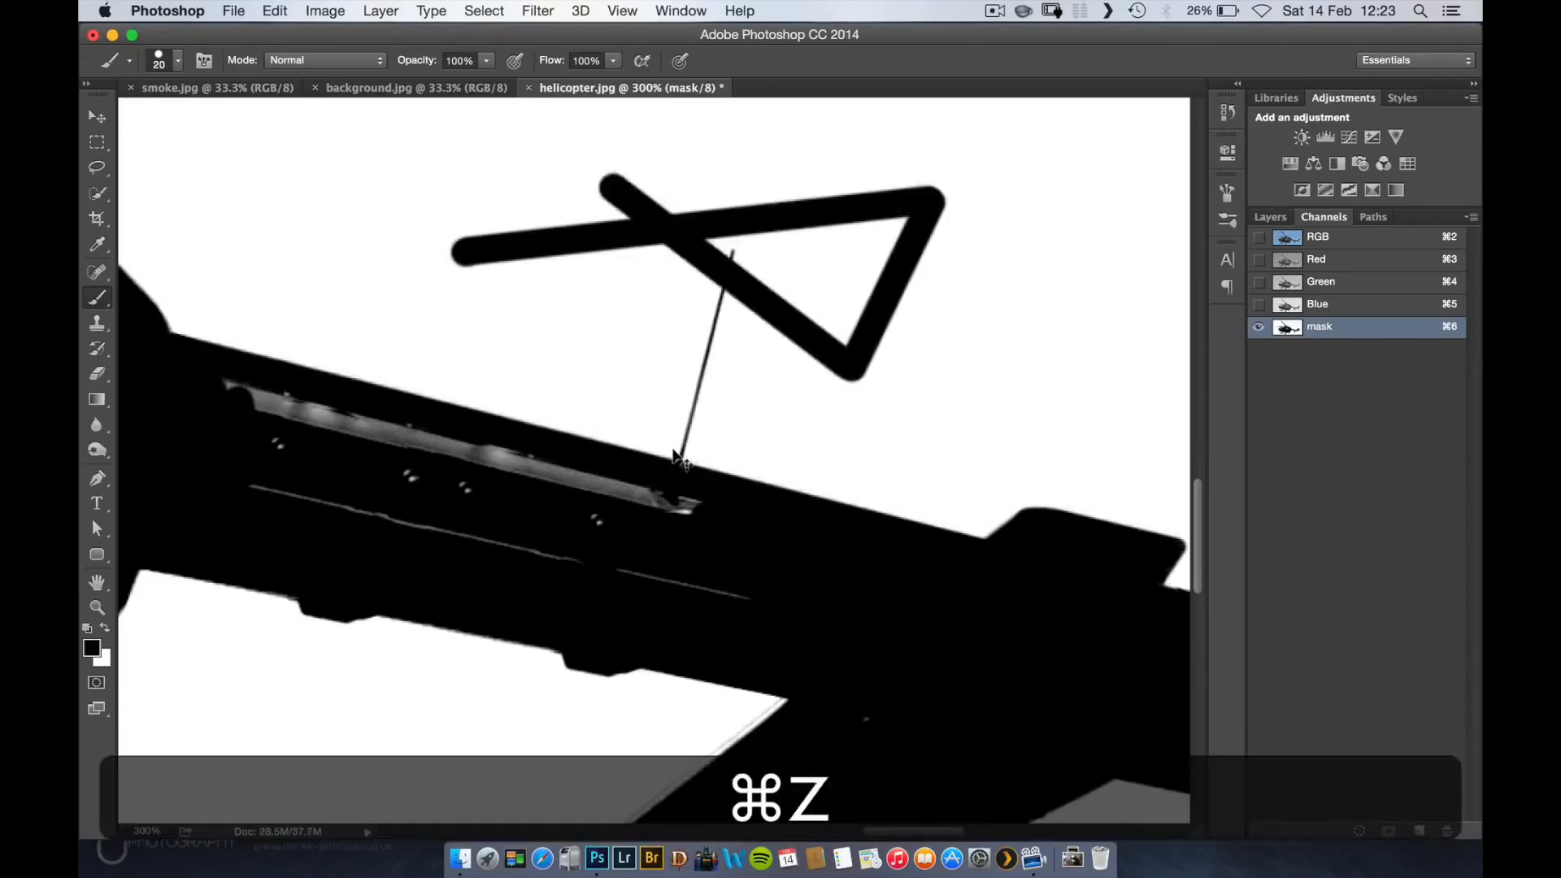
pyautogui.press('super+z')
pyautogui.press('alt+super+z')
pyautogui.press('alt+super+z')
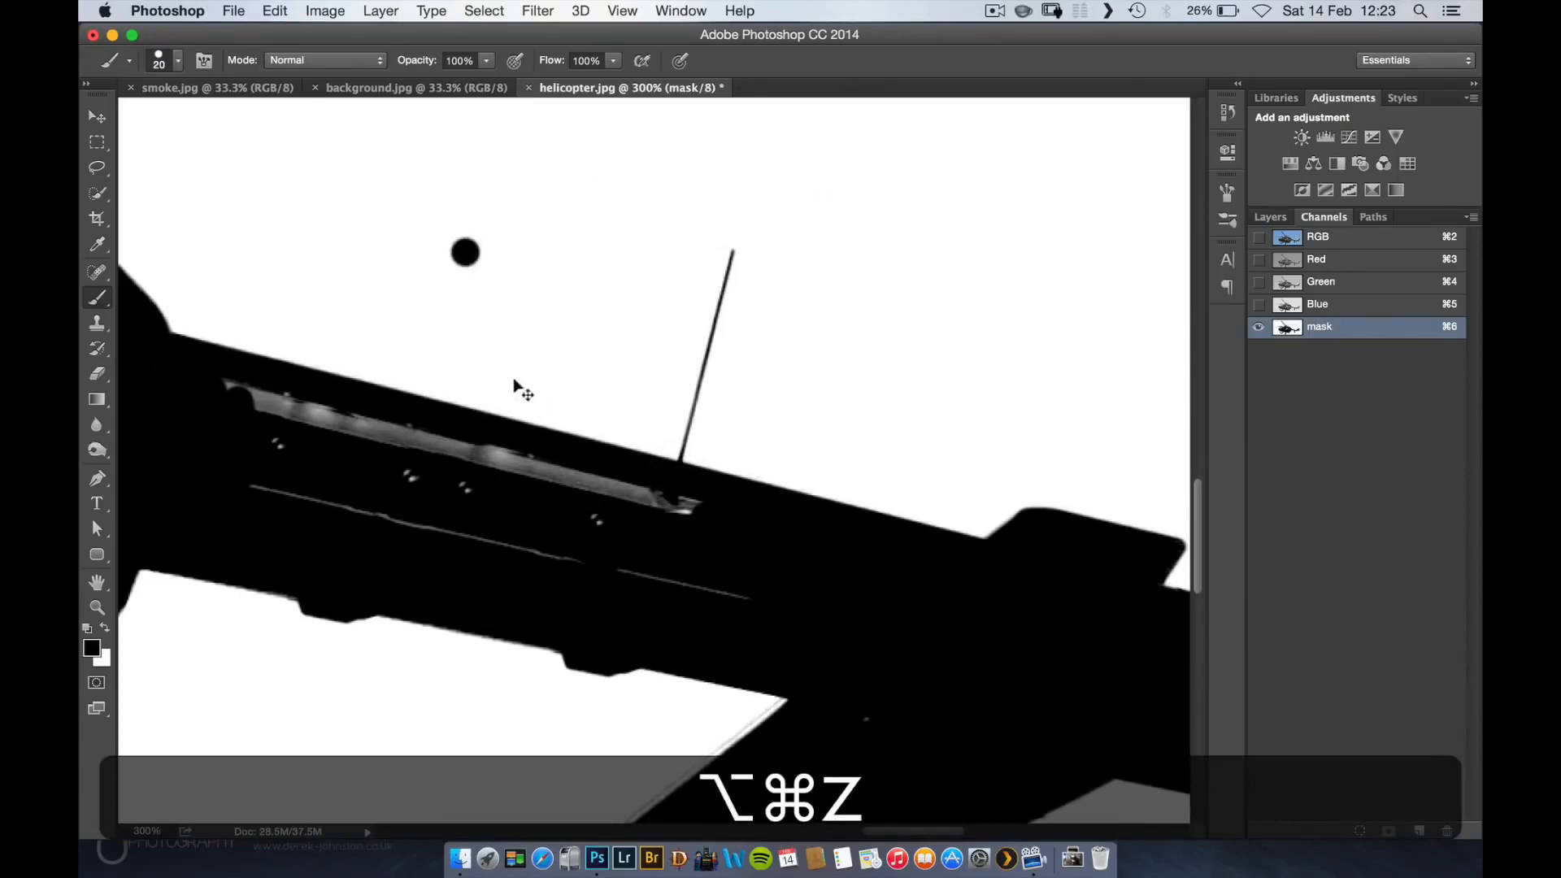
pyautogui.press('alt+super+z')
pyautogui.press('alt+super+z')
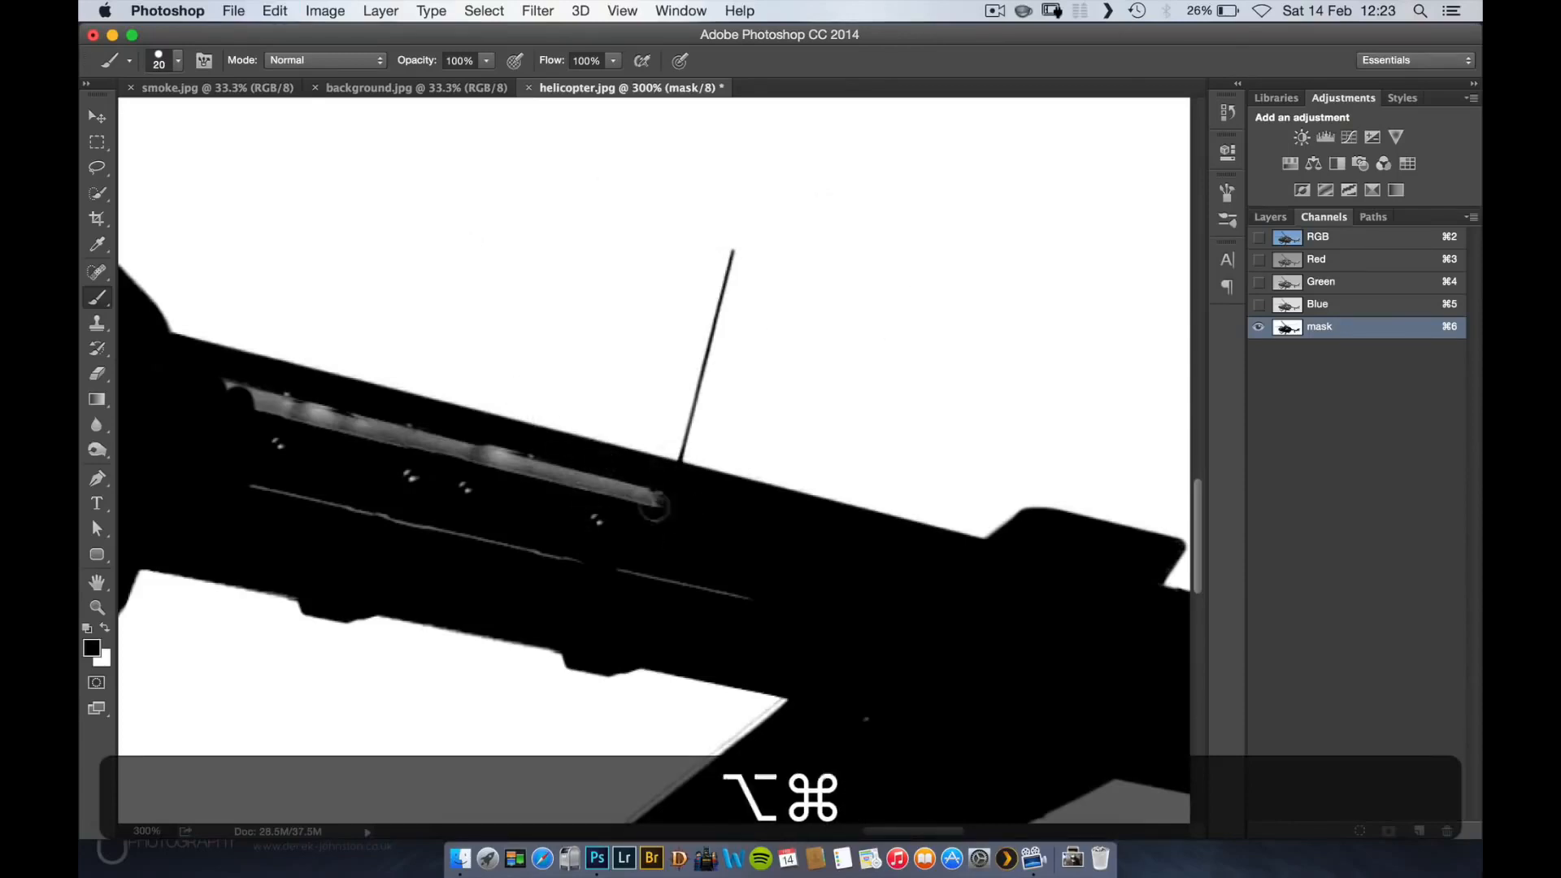
# - Paint the remaining grey strip, bright spots and thin panel line along the tail boom black with the 20 px brush
pyautogui.moveTo(654, 506); pyautogui.dragTo(216, 389)
pyautogui.moveTo(475, 448); pyautogui.dragTo(271, 438)
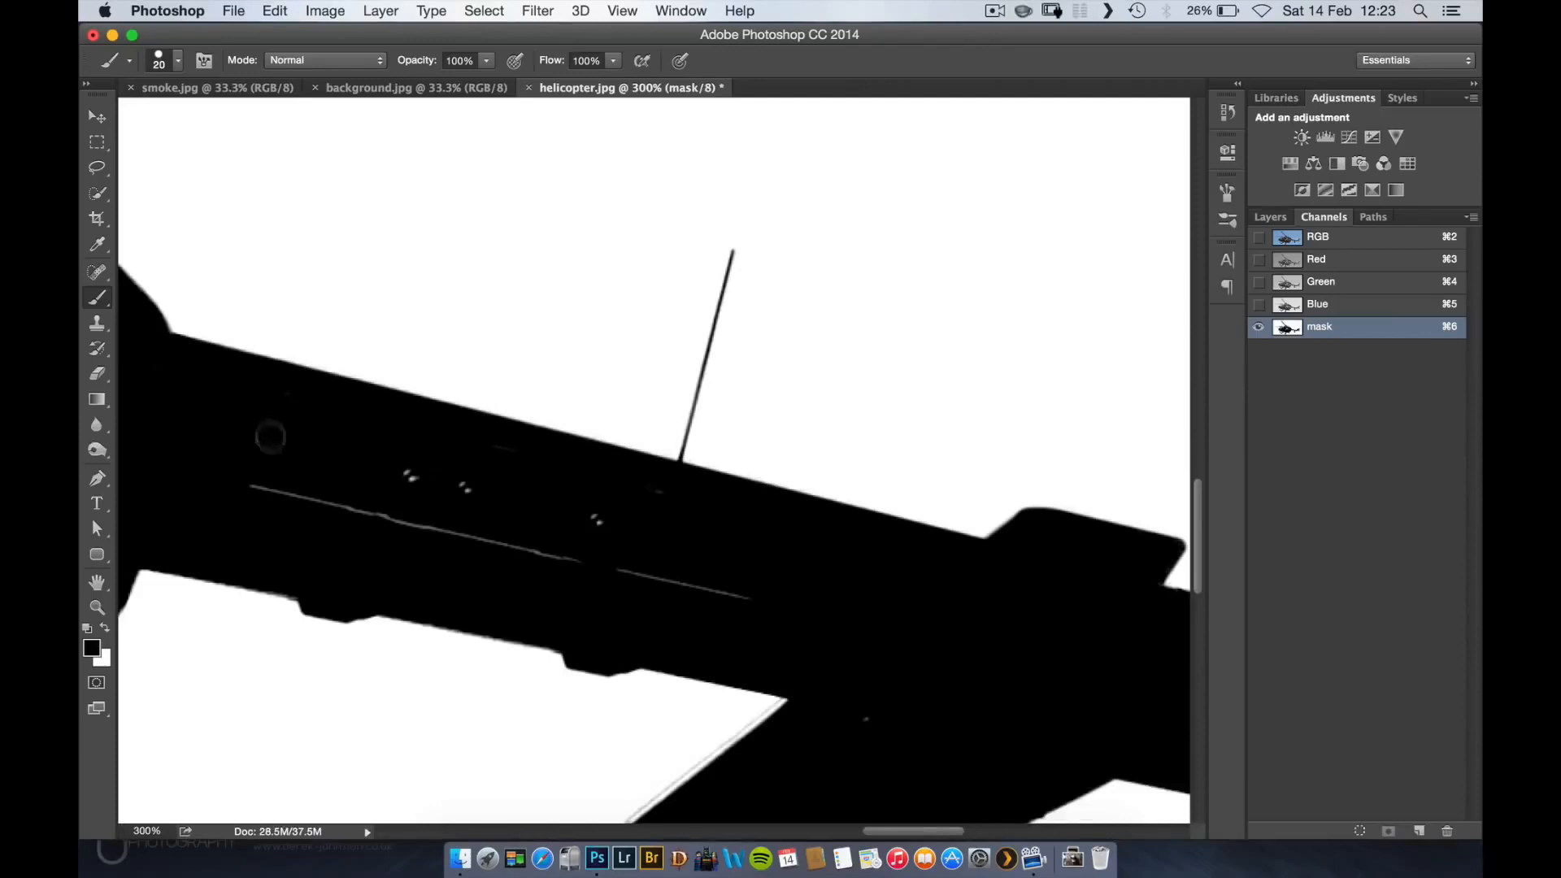
pyautogui.moveTo(421, 465)
pyautogui.mouseDown()
pyautogui.moveTo(736, 550)
pyautogui.moveTo(775, 599)
pyautogui.moveTo(250, 485)
pyautogui.mouseUp()
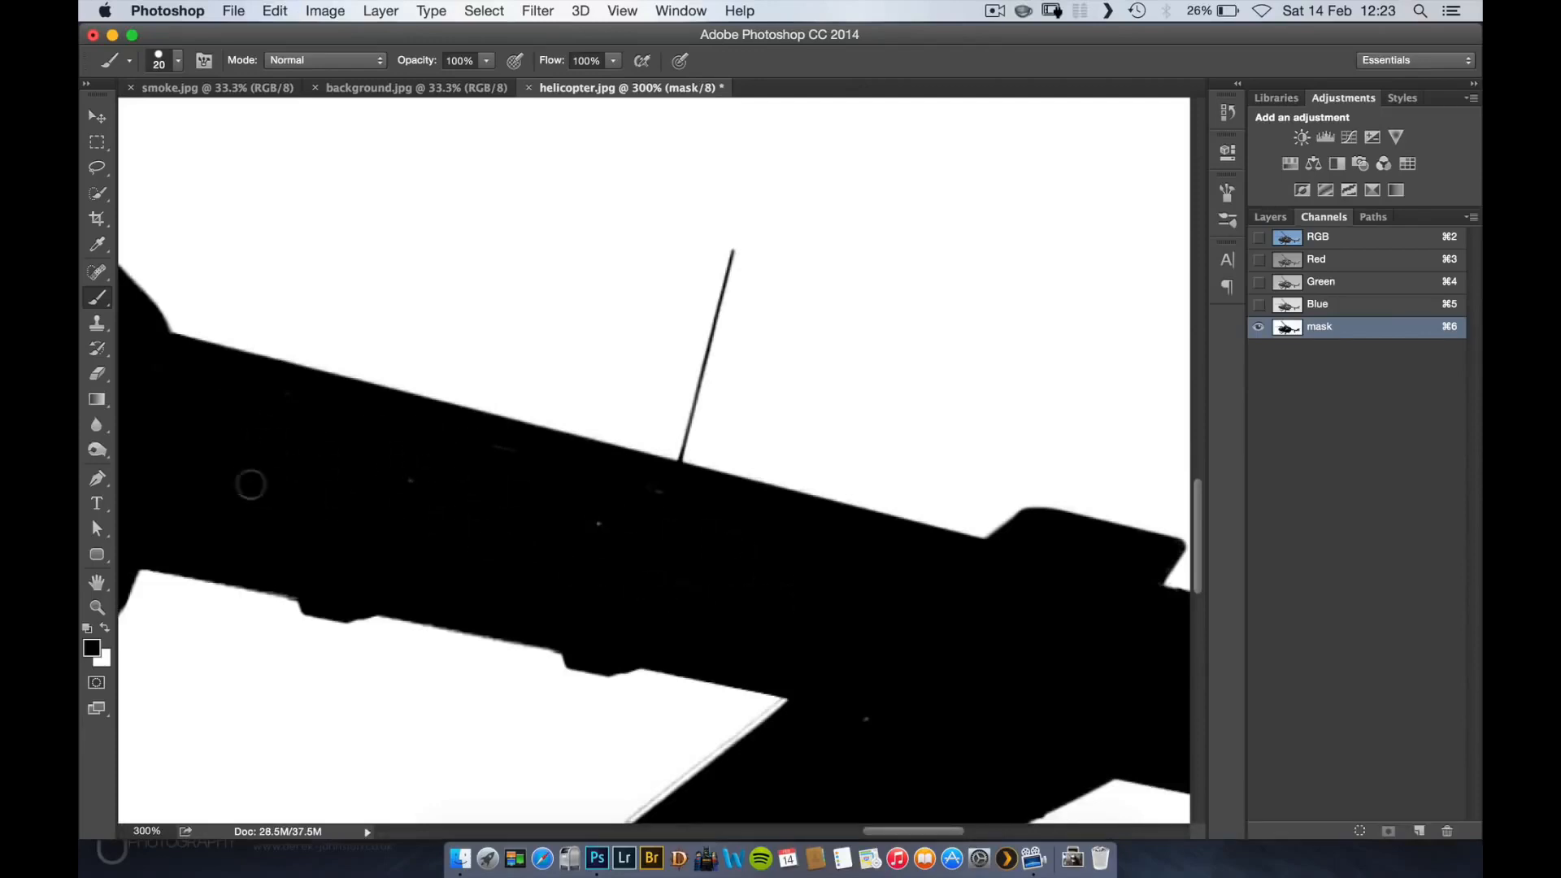
# - Paint the bright leading edge of the stabiliser below the tail boom black with a straight 20 px brush stroke
pyautogui.press('space')
pyautogui.moveTo(881, 621); pyautogui.dragTo(945, 502)
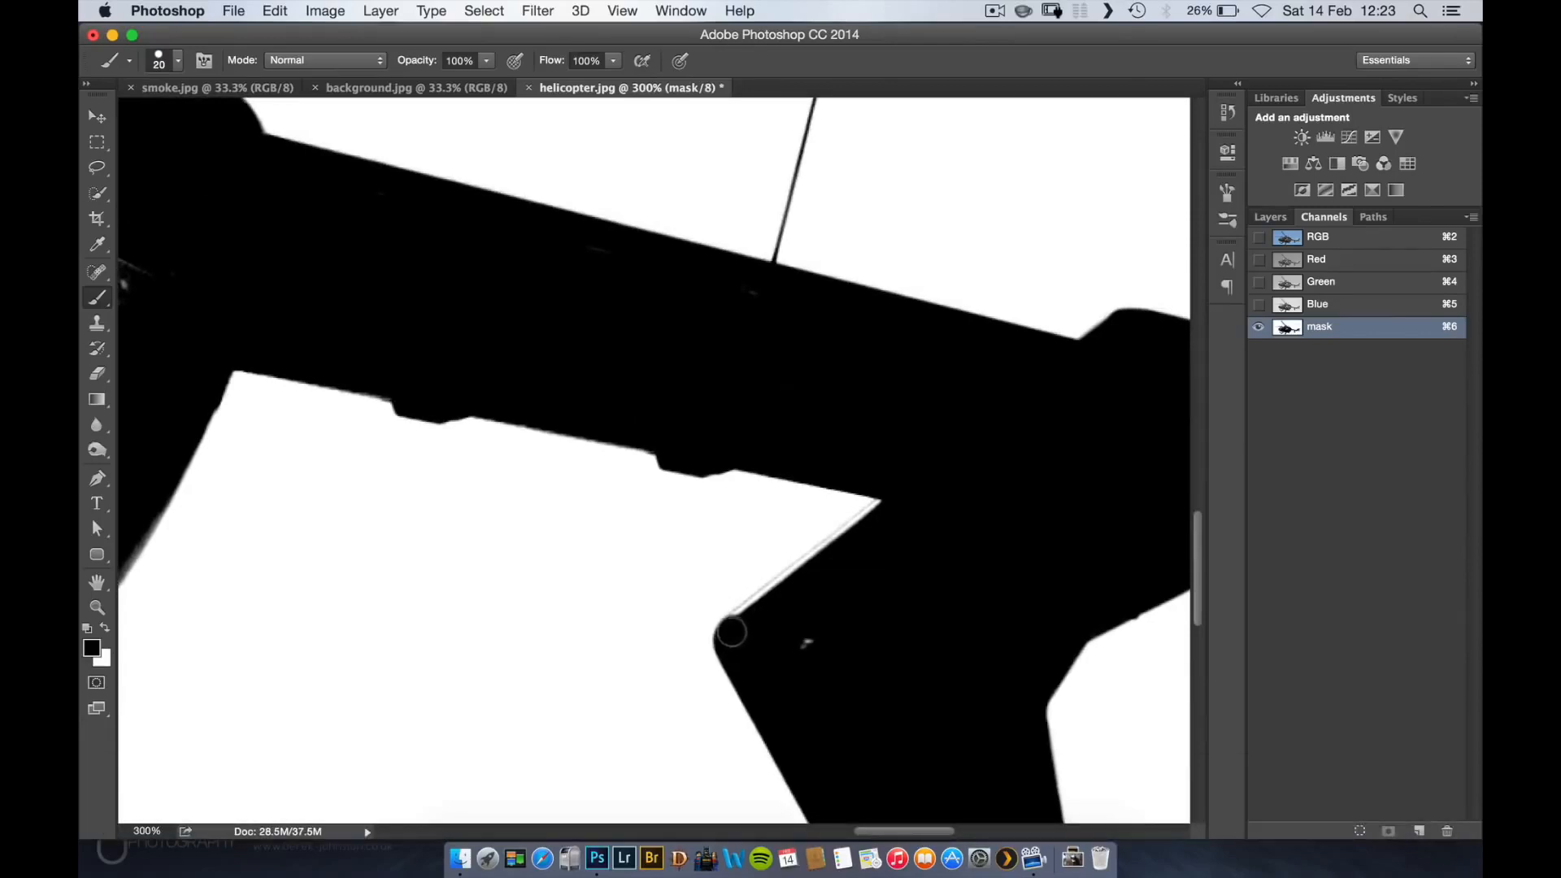
pyautogui.press('shift')
pyautogui.keyDown('shift'); pyautogui.click(892, 506); pyautogui.keyUp('shift')
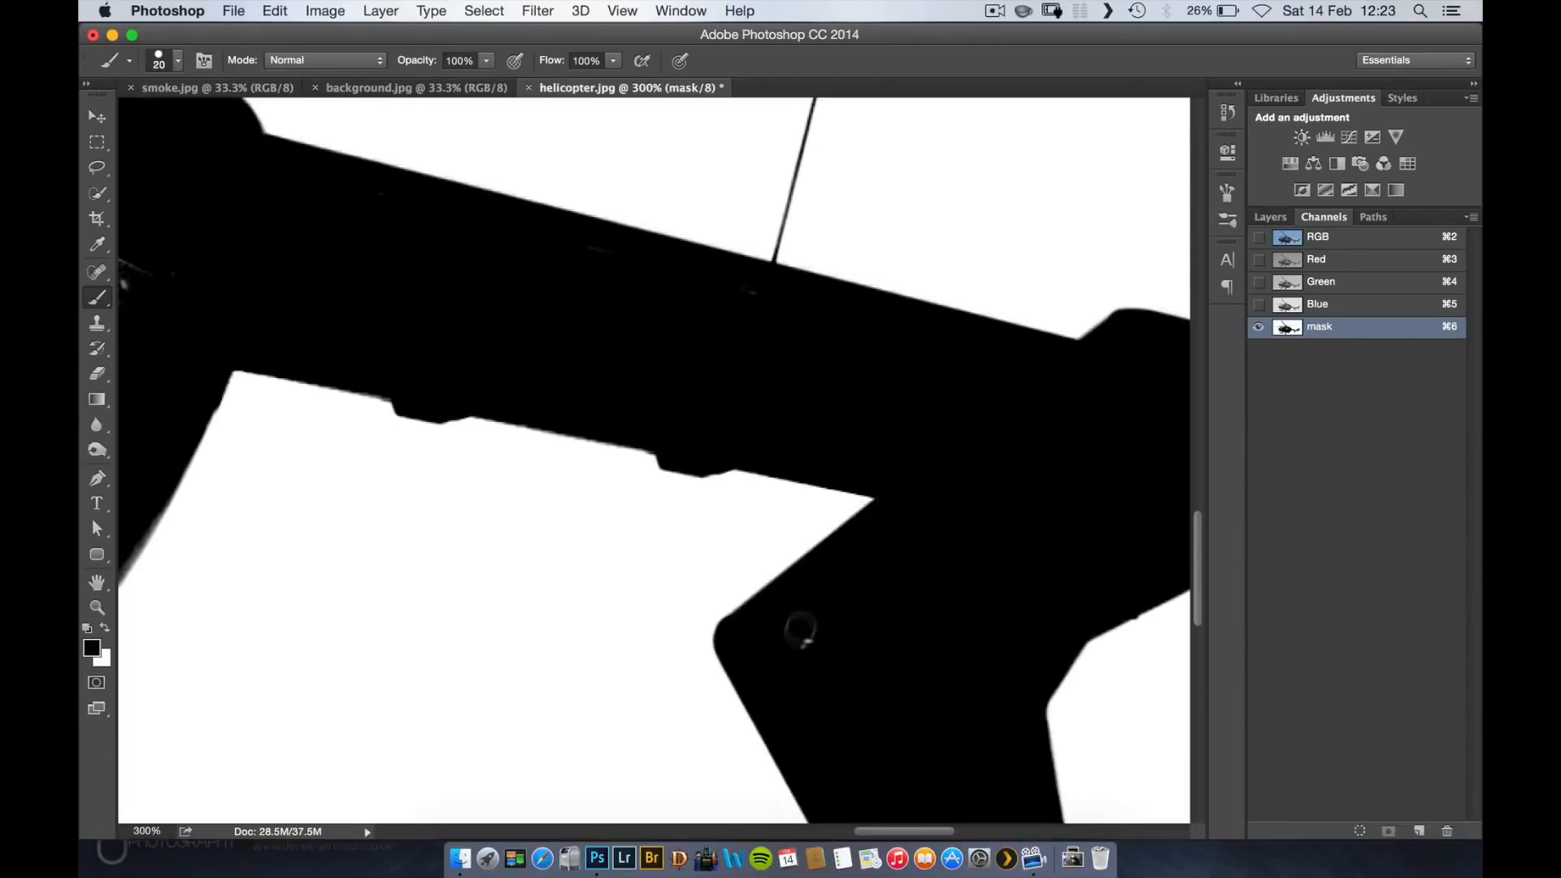
pyautogui.moveTo(850, 578)
pyautogui.mouseDown()
pyautogui.moveTo(871, 376)
pyautogui.moveTo(1033, 525)
pyautogui.mouseUp()
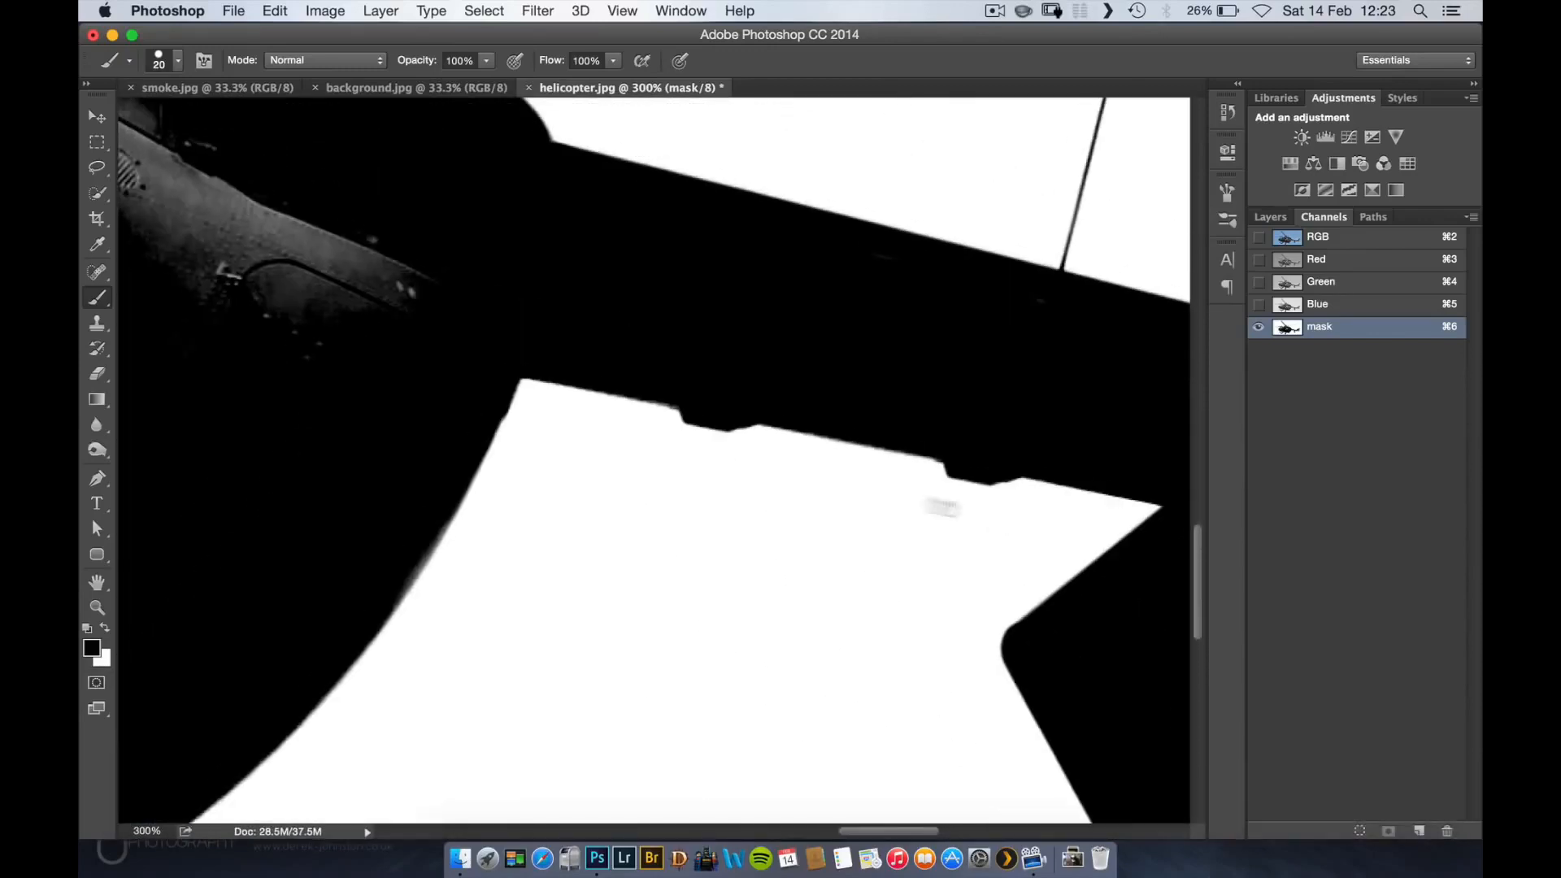
# - Paint the upper edge of the engine cowling behind the rotor mast black with the 20 px brush, starting with a straight stroke
pyautogui.moveTo(615, 404); pyautogui.dragTo(850, 605)
pyautogui.moveTo(462, 189); pyautogui.dragTo(805, 477)
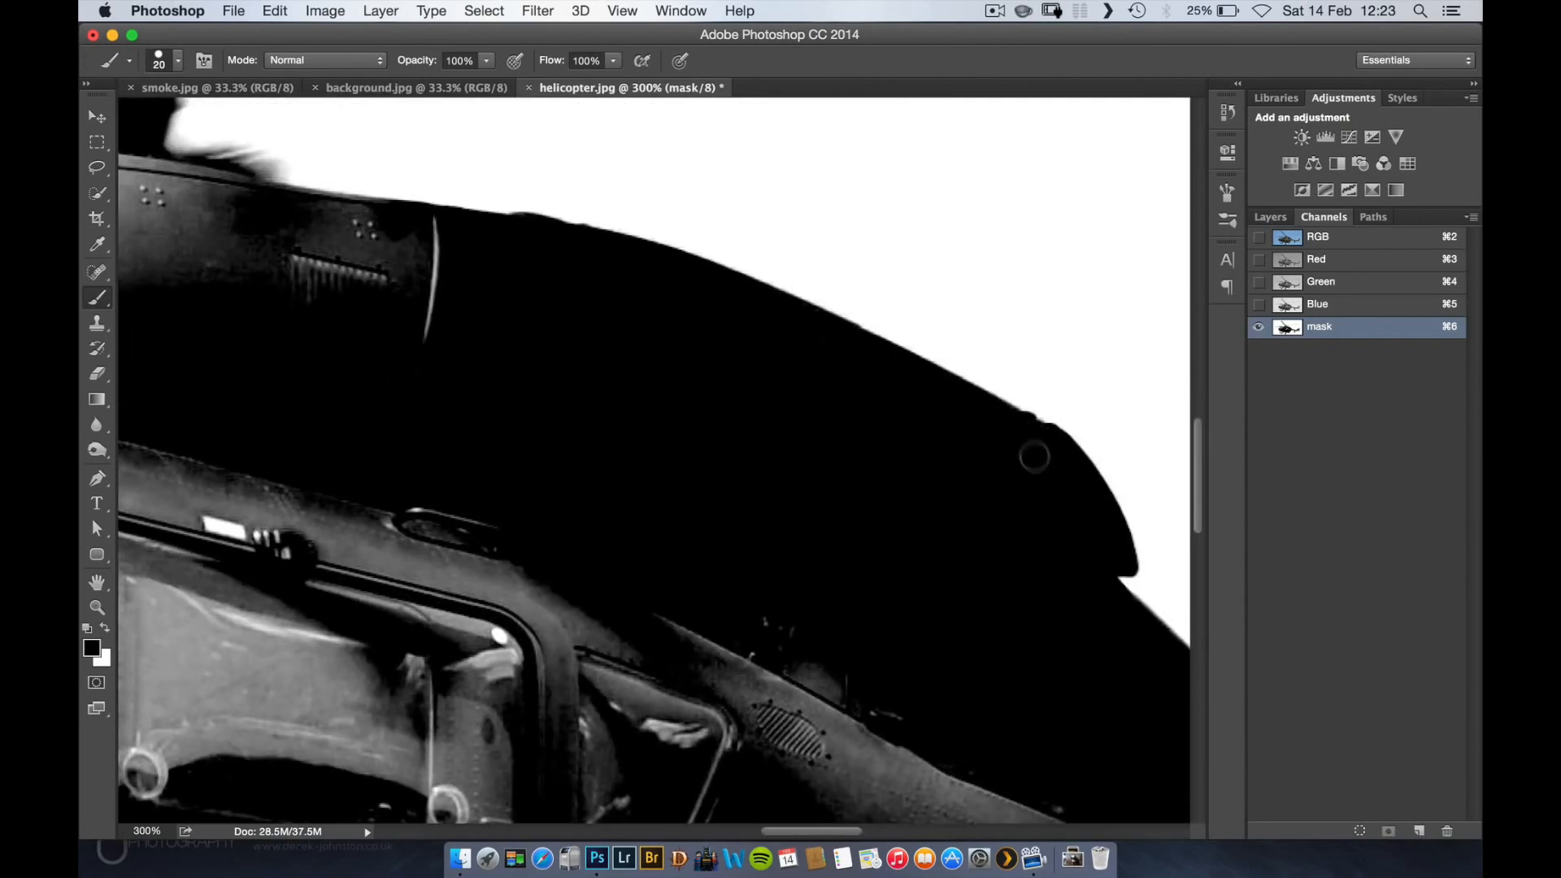
pyautogui.moveTo(528, 428); pyautogui.dragTo(886, 547)
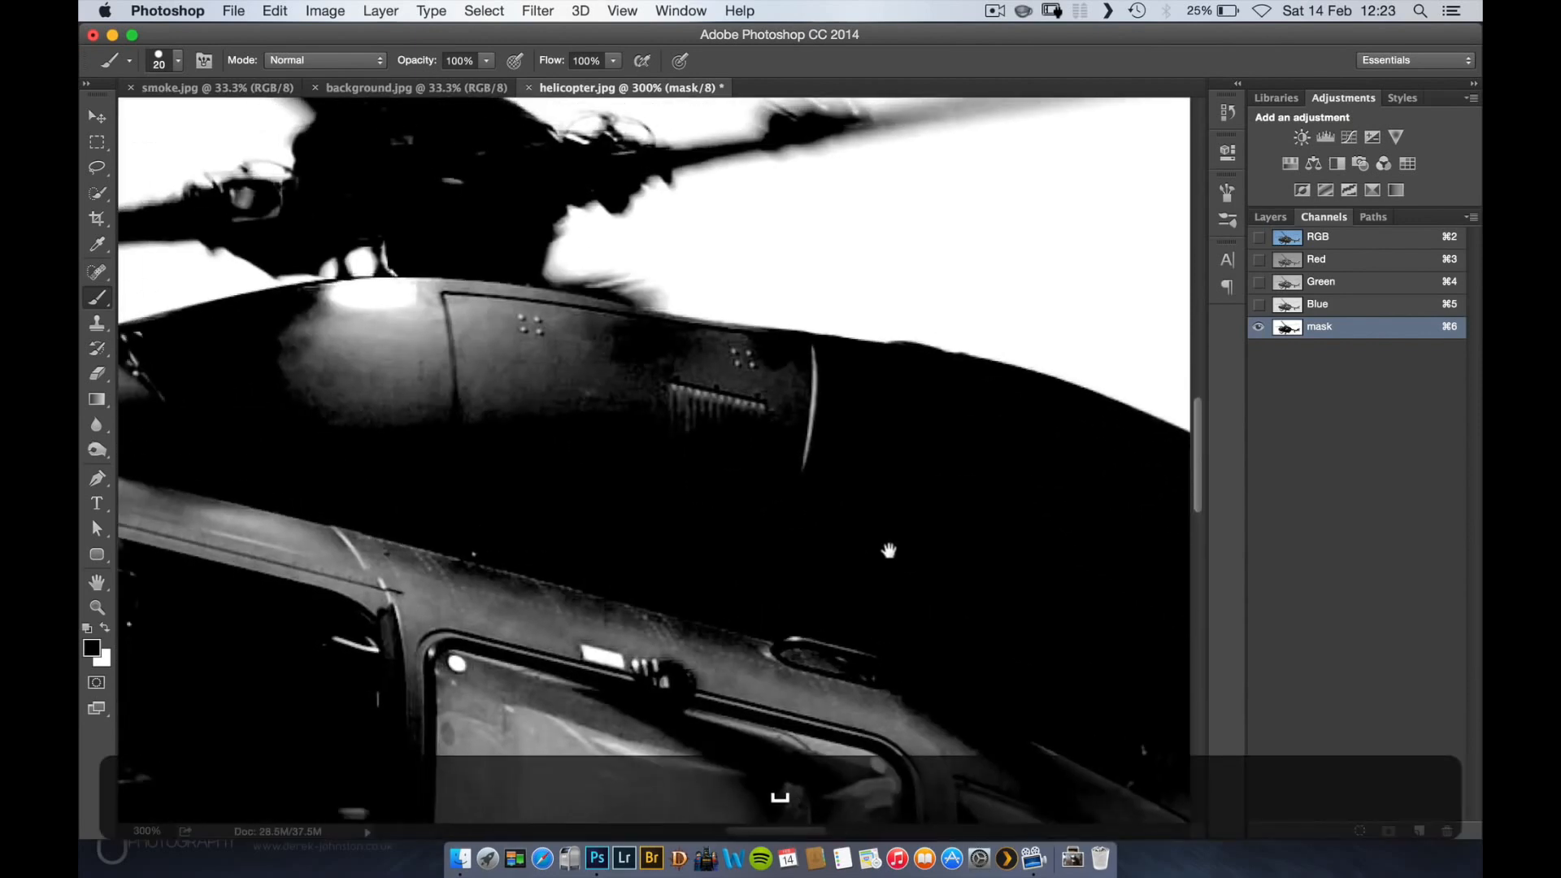
pyautogui.click(800, 348)
pyautogui.press('shift')
pyautogui.keyDown('shift'); pyautogui.click(620, 324); pyautogui.keyUp('shift')
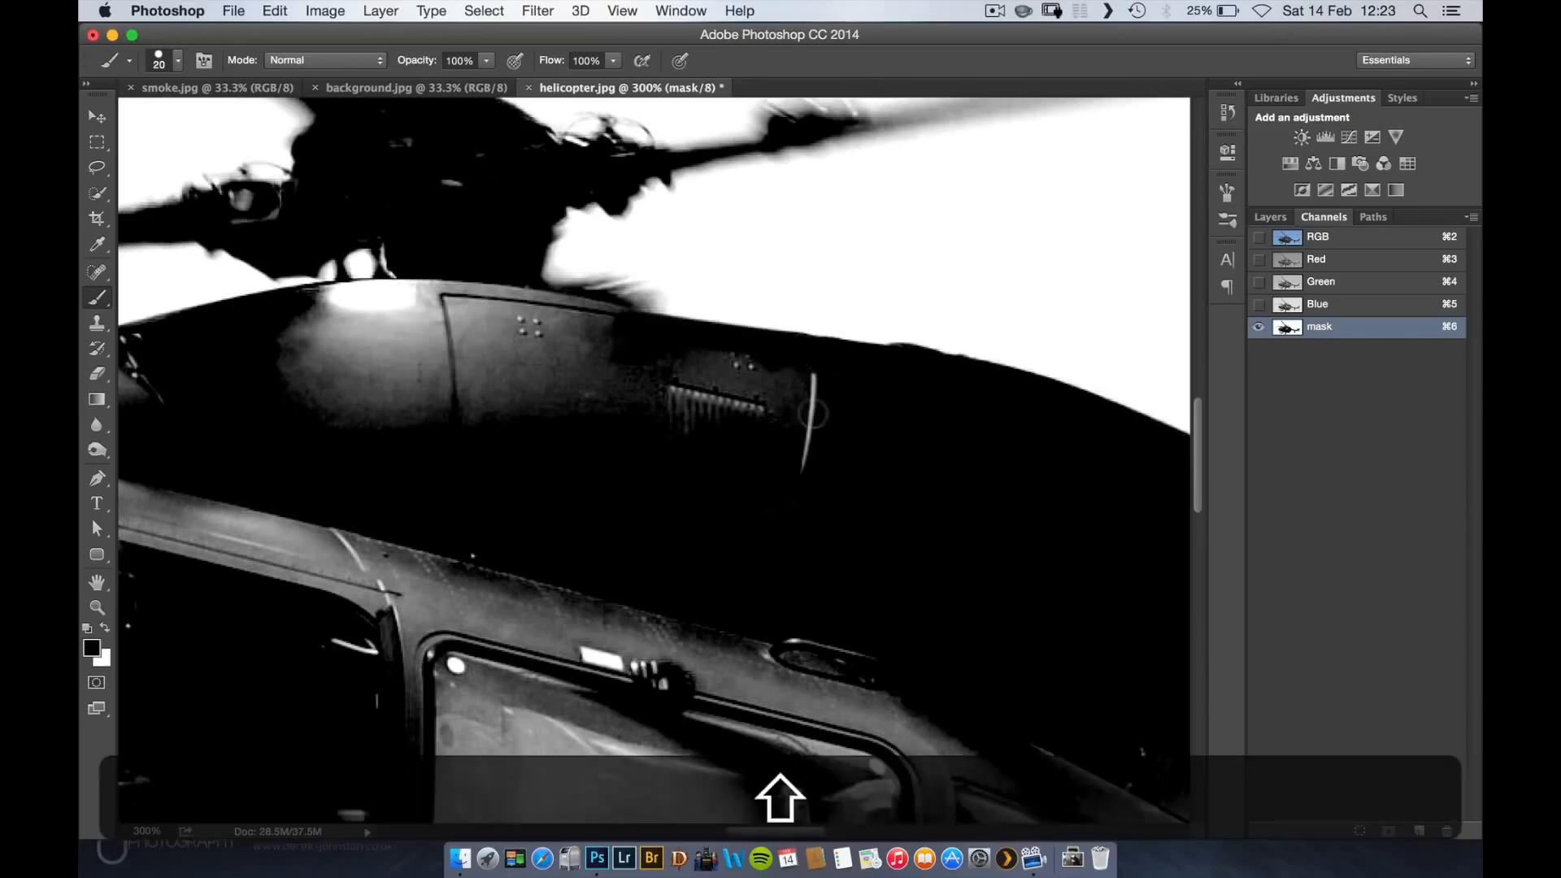
pyautogui.moveTo(826, 386); pyautogui.dragTo(486, 294)
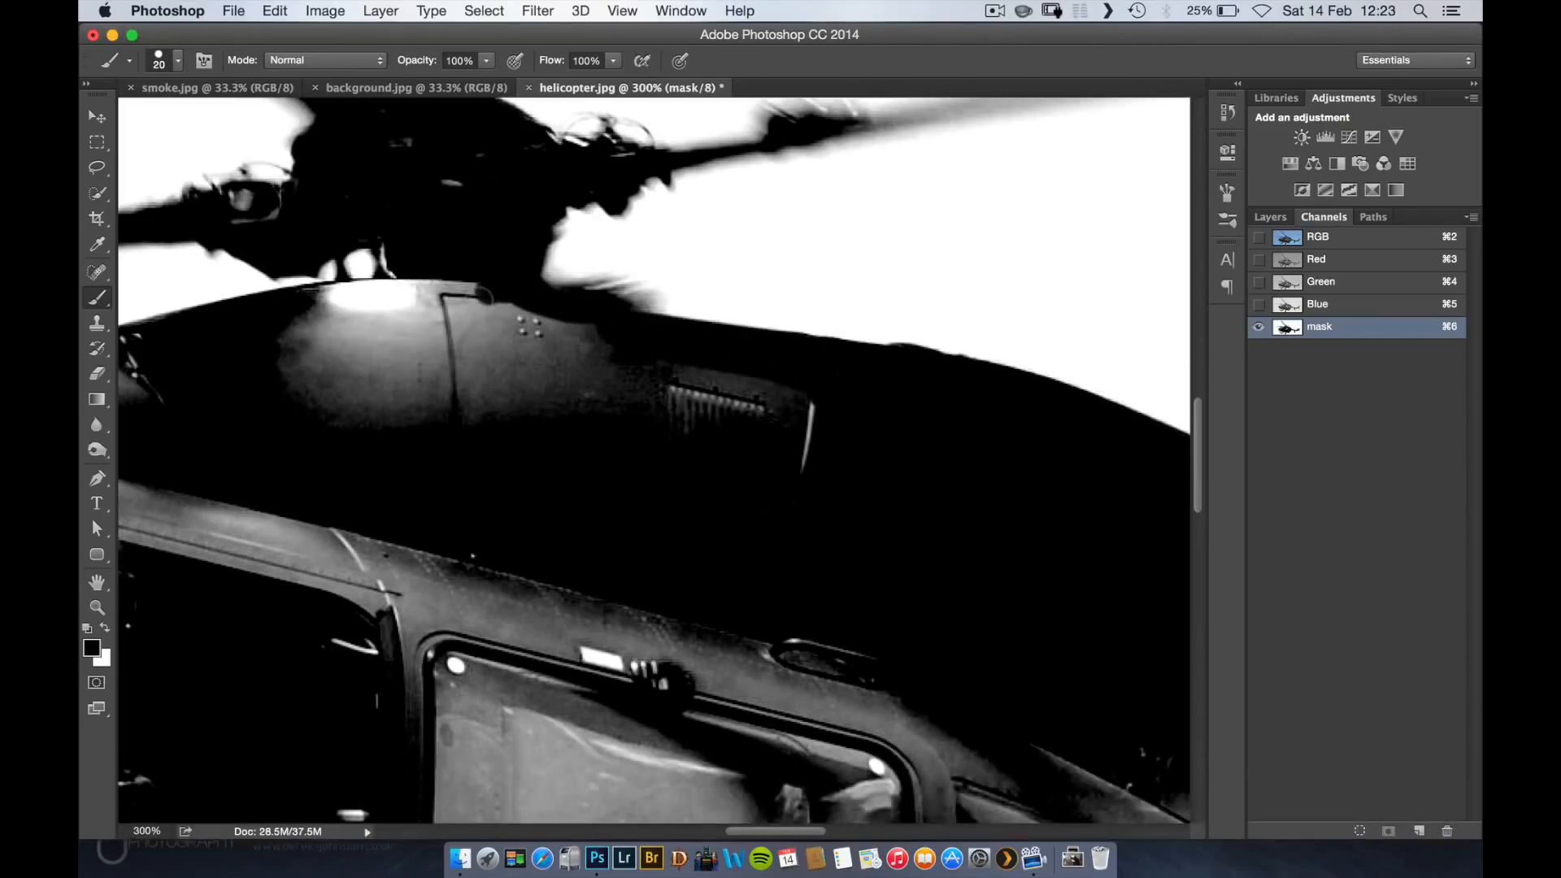
# - Compare the rotor hub with the full-colour image and paint the grey spots inside the hub and blade roots black, using 9 to 20 px brushes
pyautogui.press('super+space')
pyautogui.moveTo(455, 229); pyautogui.dragTo(608, 421)
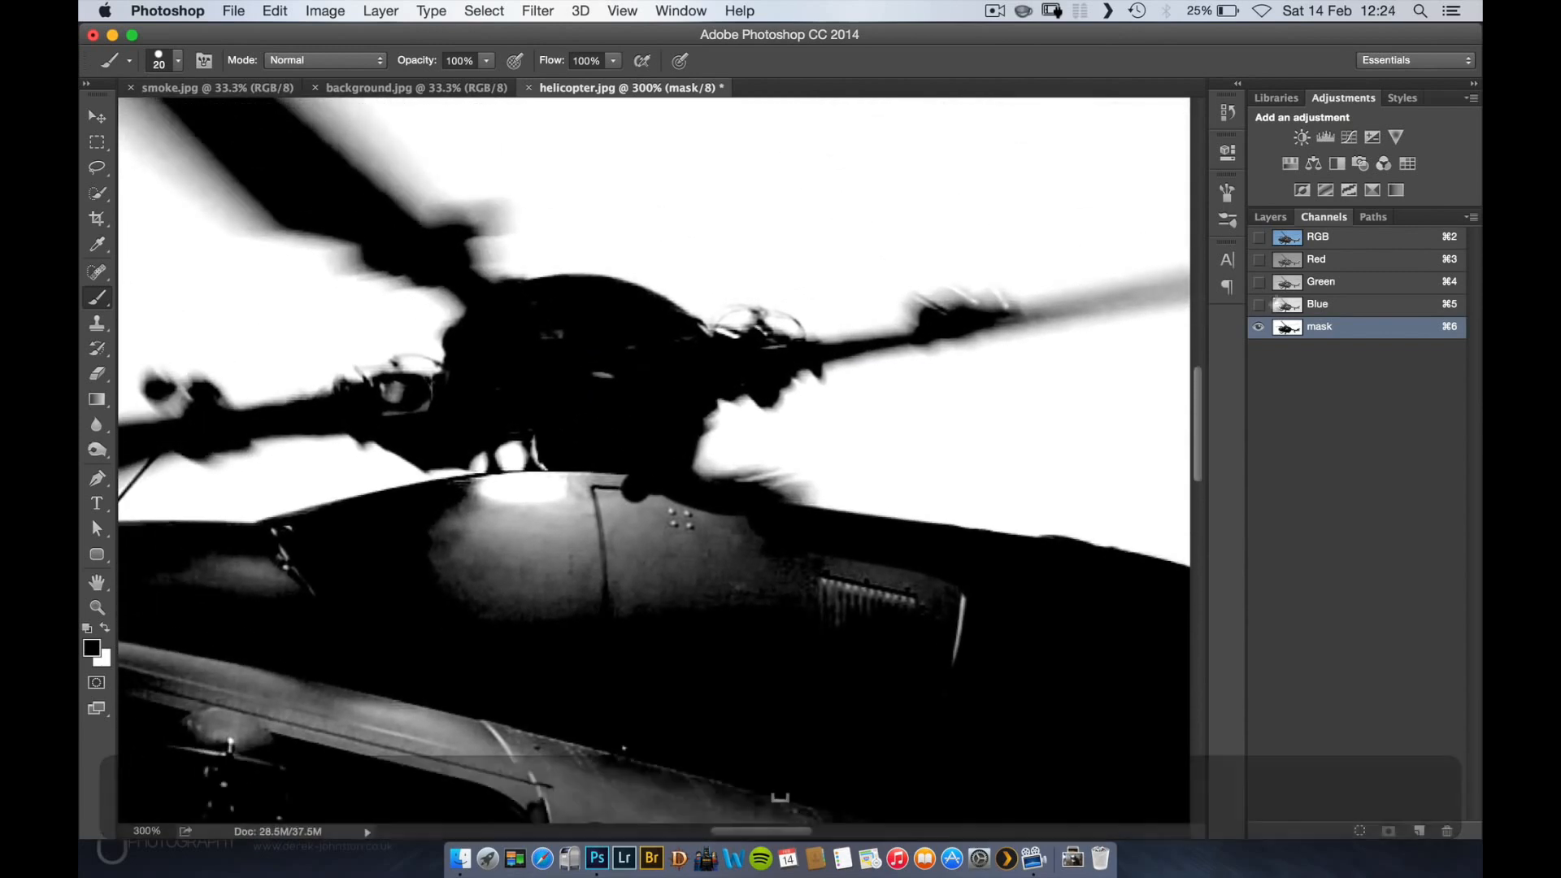
pyautogui.click(1336, 237)
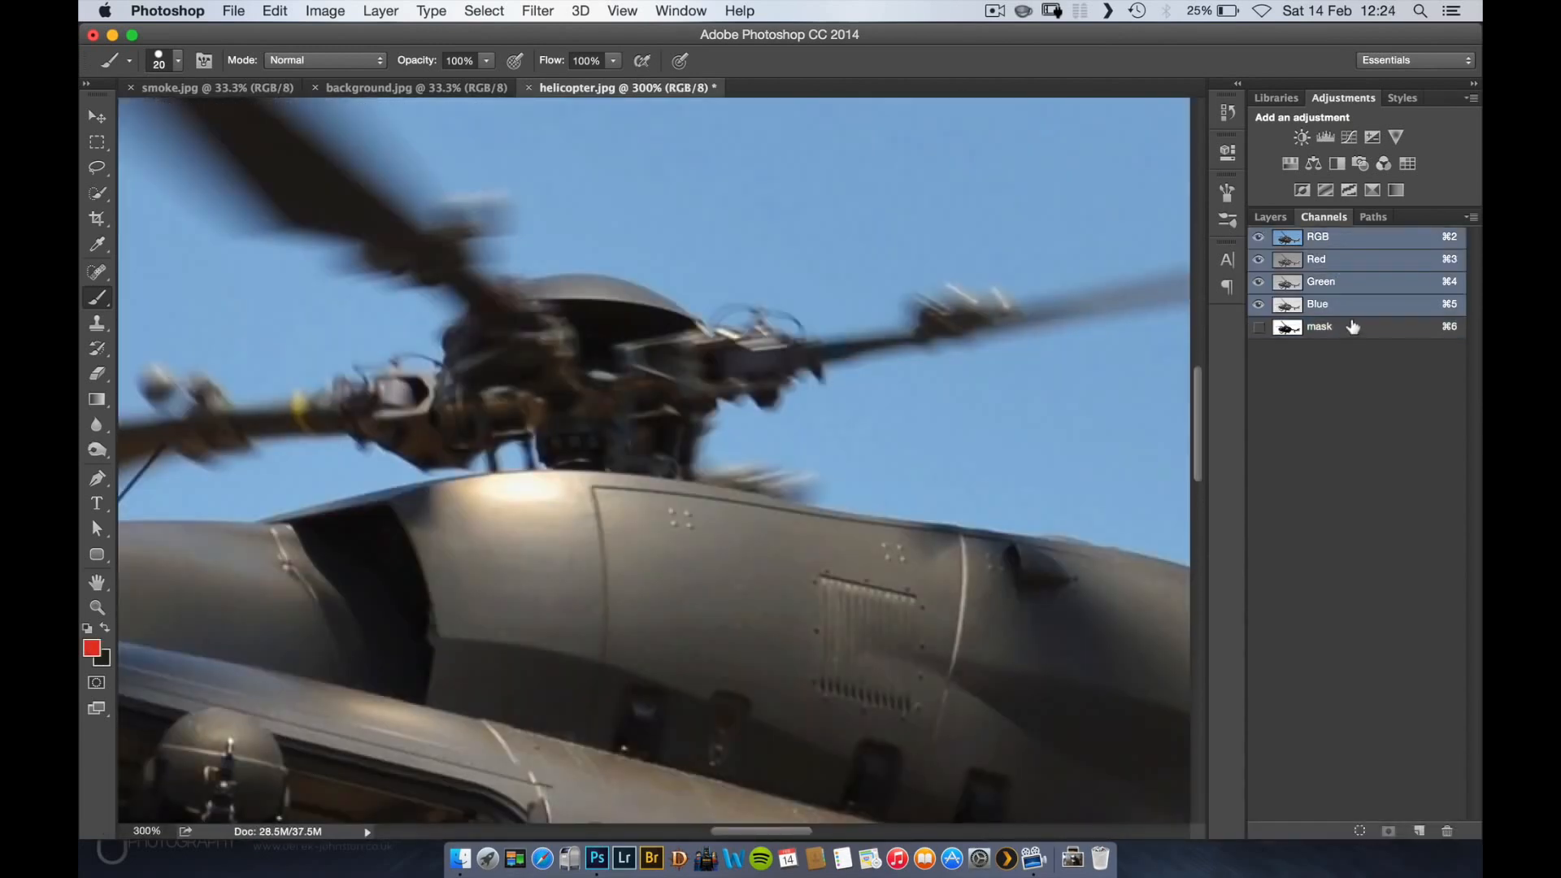
pyautogui.click(1352, 326)
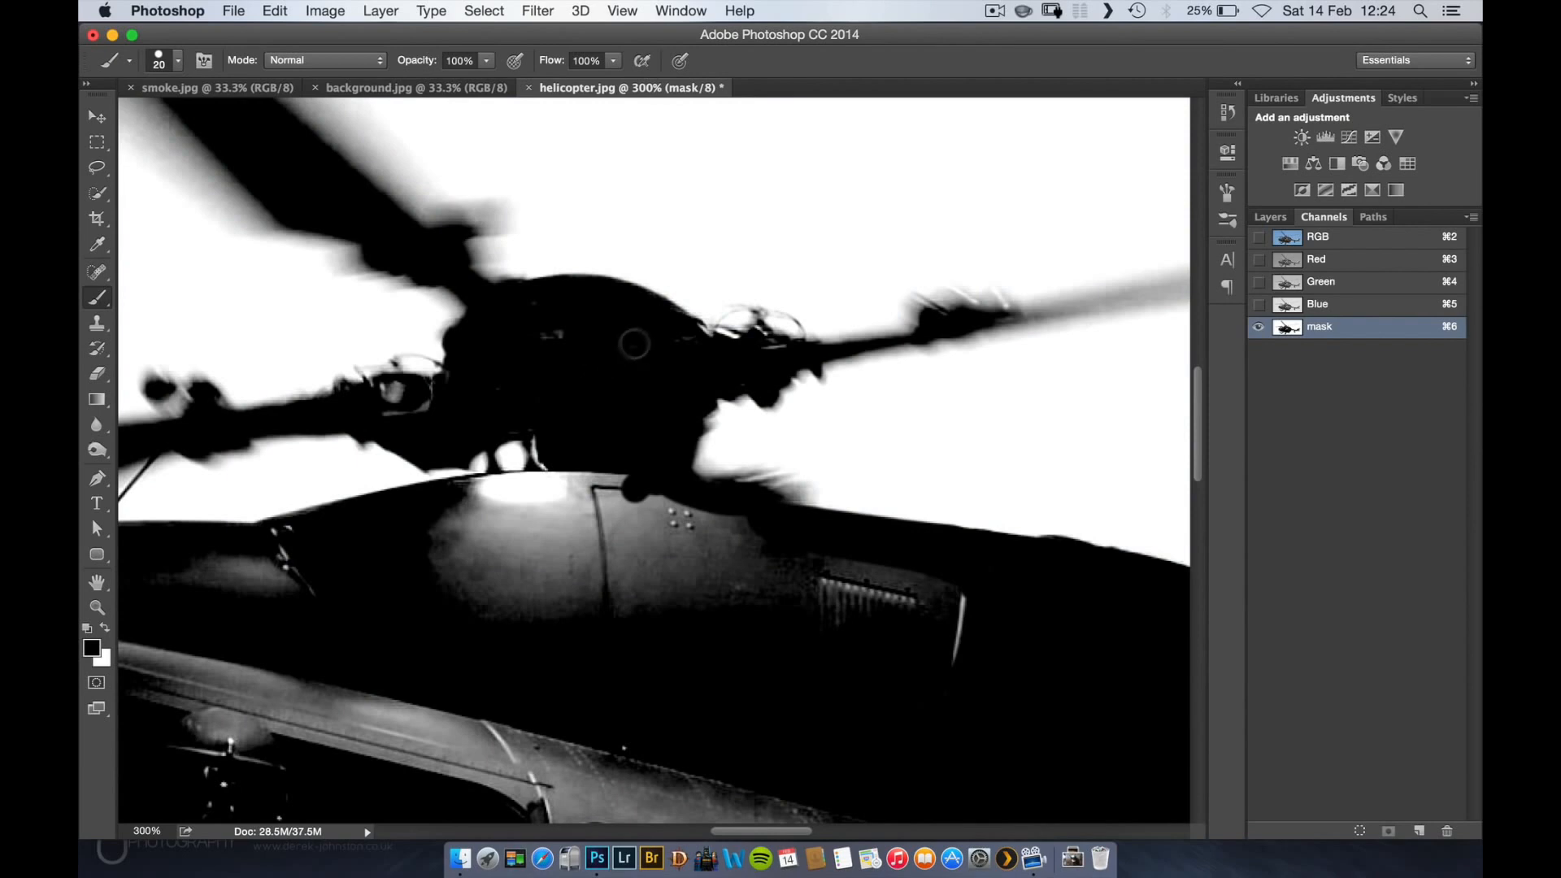
pyautogui.click(1347, 238)
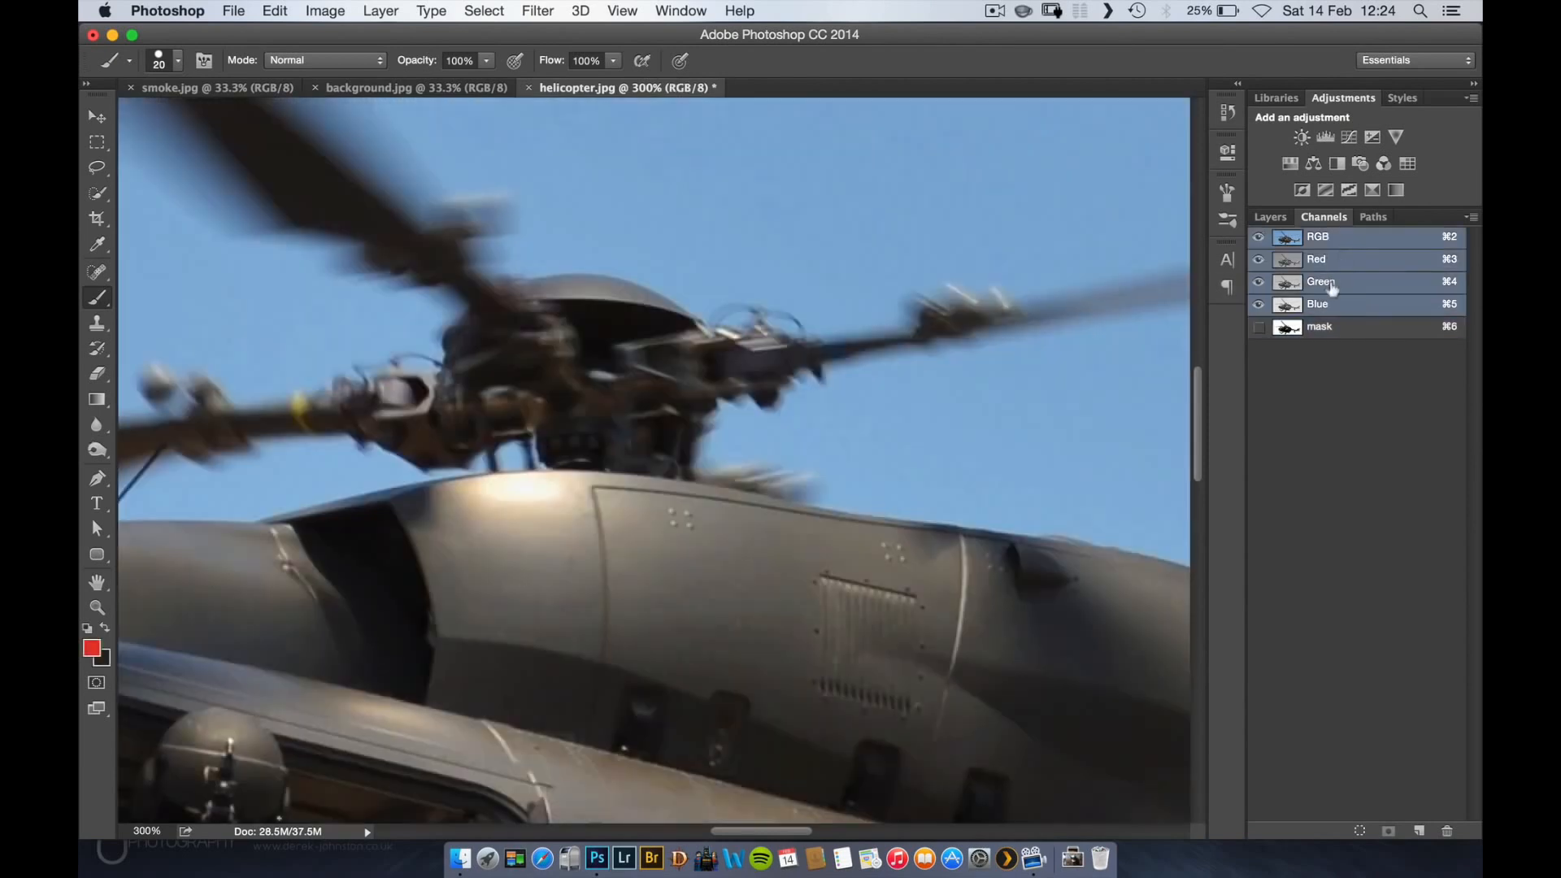
pyautogui.click(1332, 328)
pyautogui.press('[')
pyautogui.press('[')
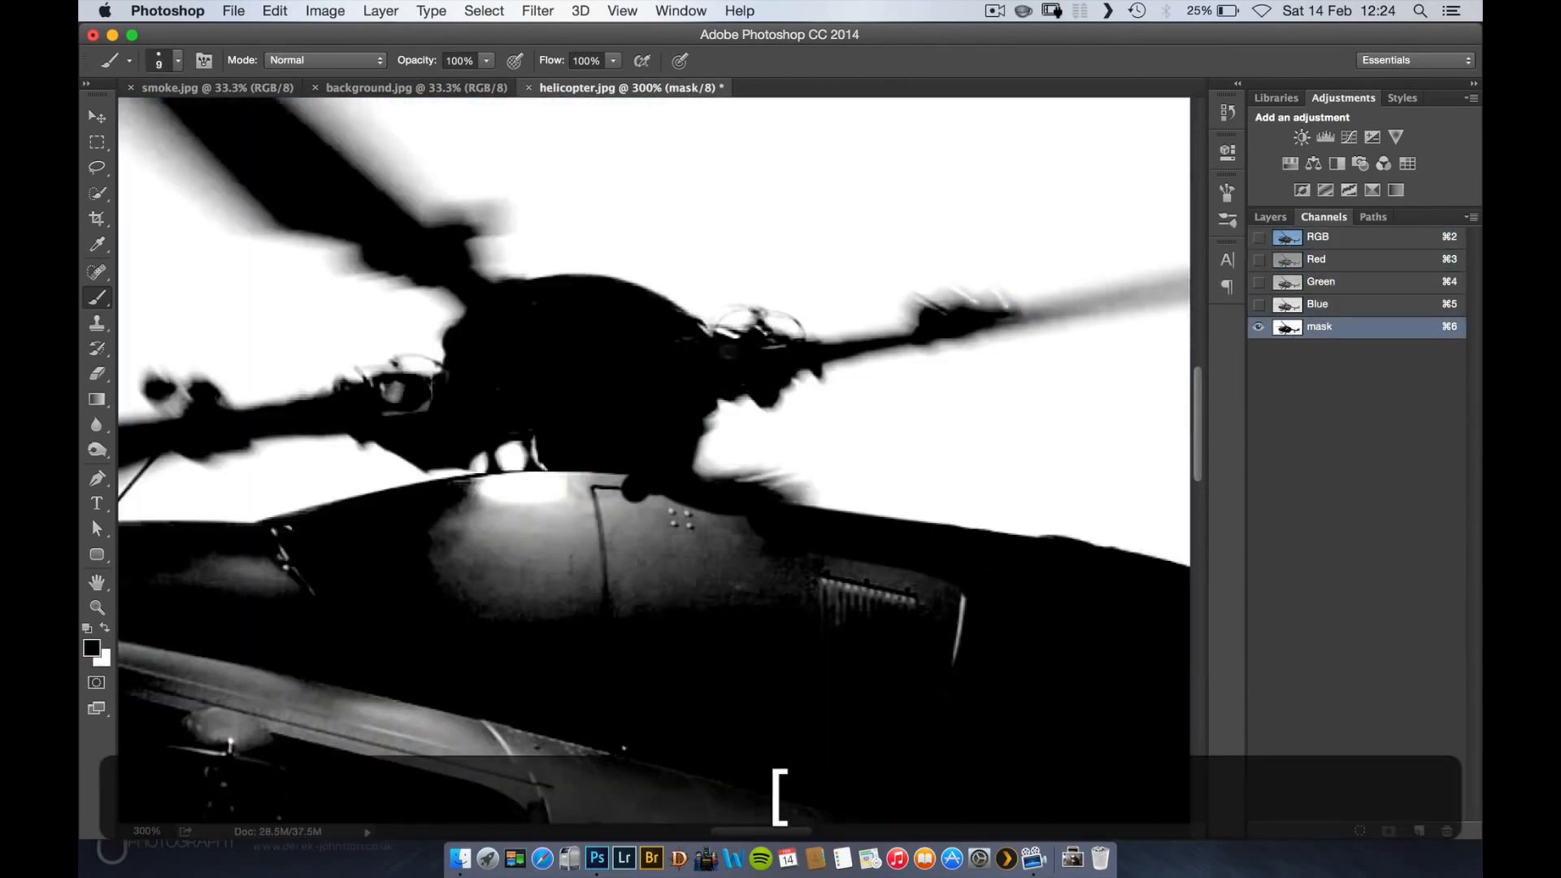
pyautogui.press(']')
pyautogui.press(']')
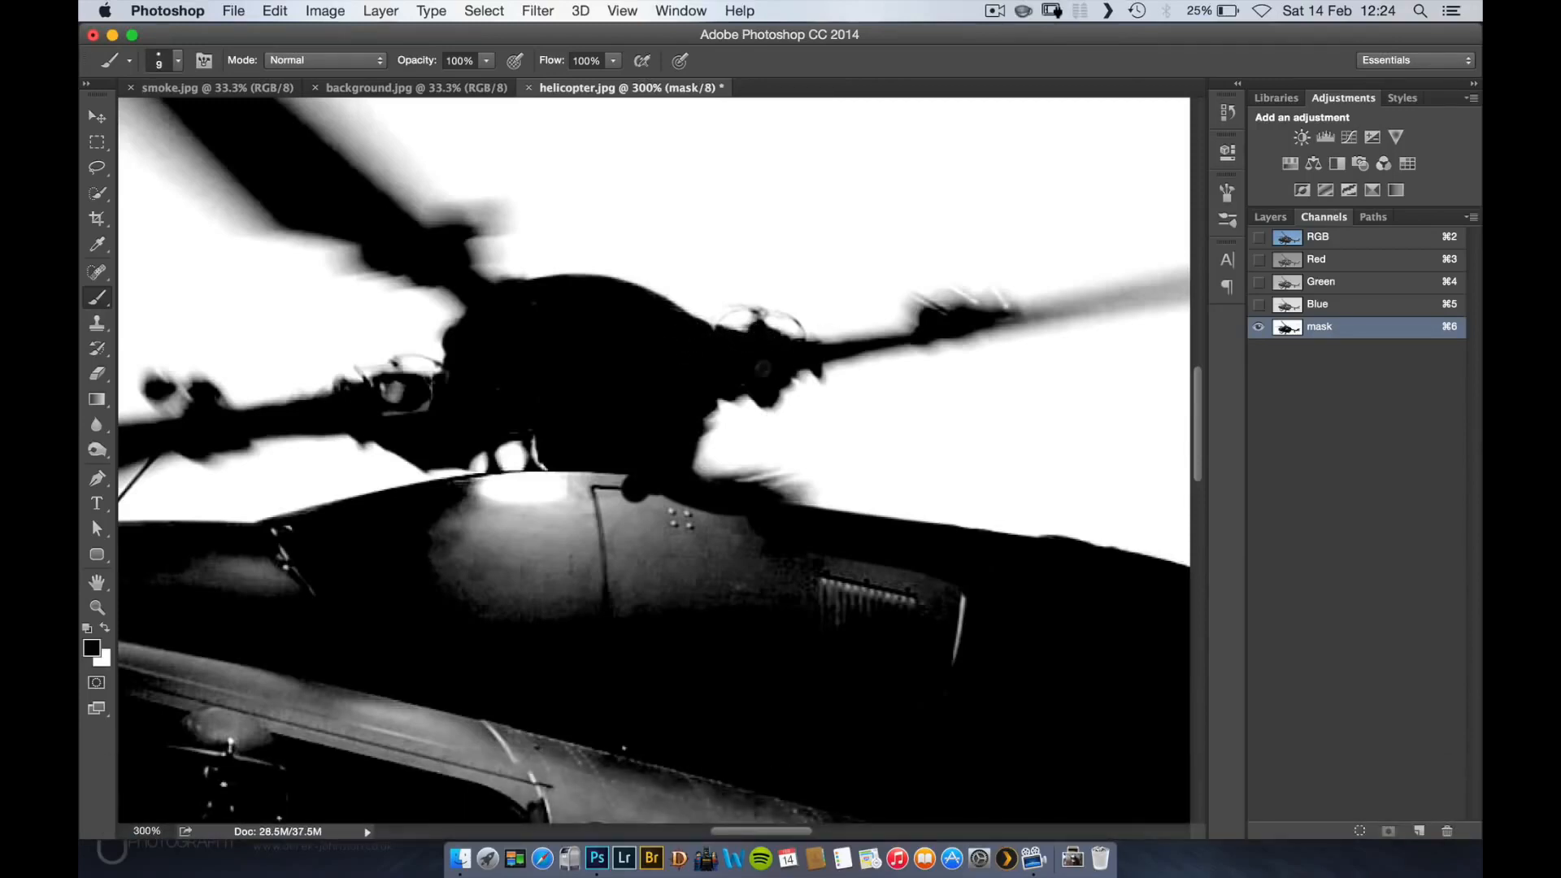
pyautogui.press(']')
pyautogui.press(']')
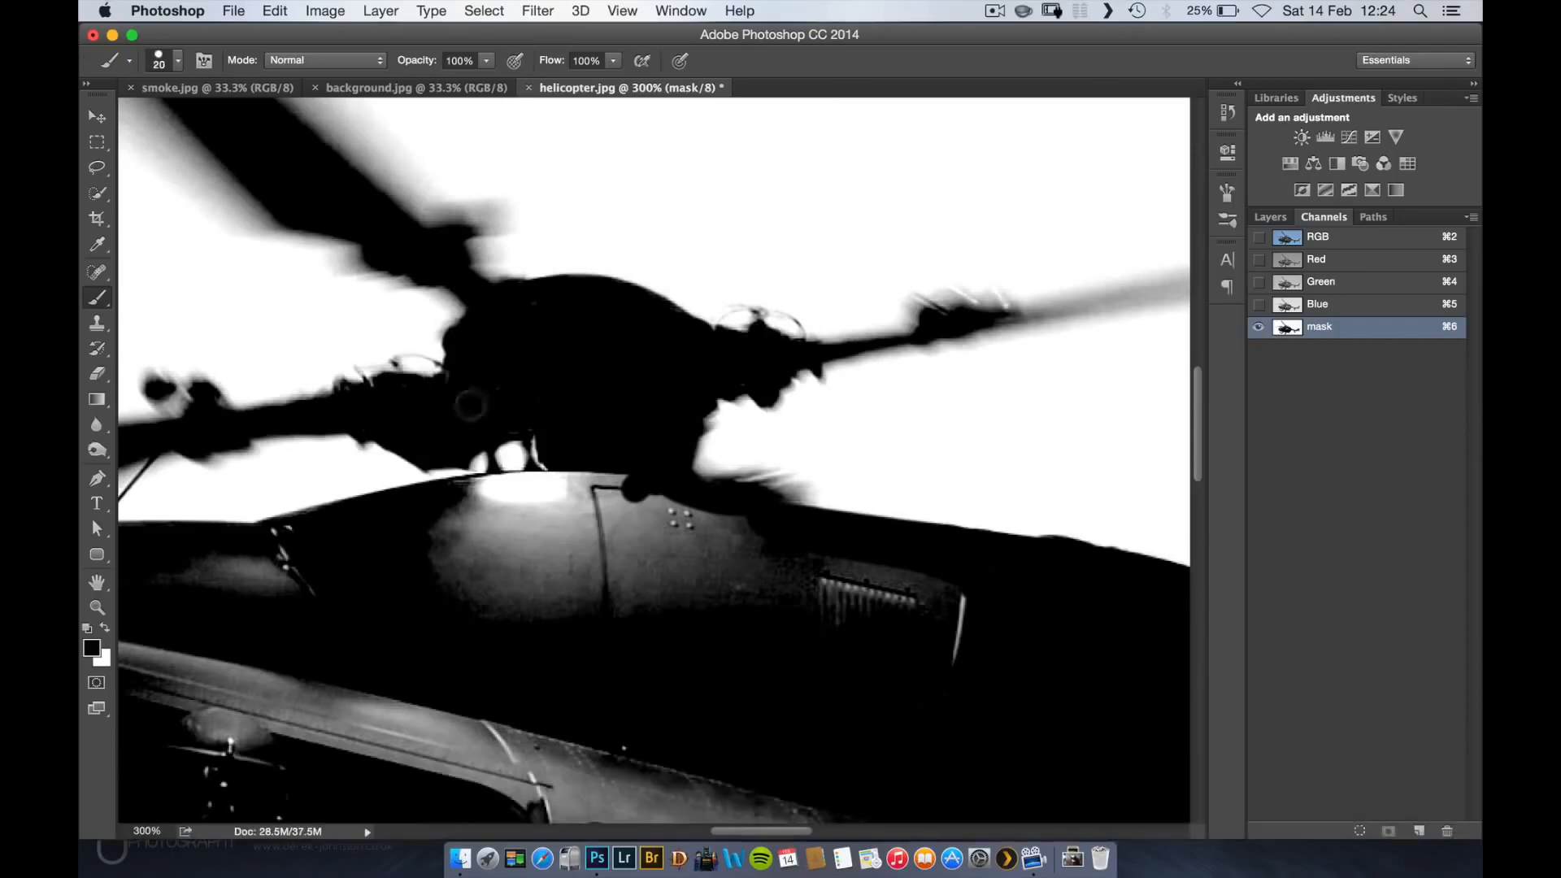
# - Paint the cowling's bright top edge below the rotor hub and the highlights on the roof ahead of it black with the 20 px brush
pyautogui.moveTo(638, 478)
pyautogui.mouseDown()
pyautogui.moveTo(596, 496)
pyautogui.moveTo(629, 474)
pyautogui.moveTo(555, 498)
pyautogui.mouseUp()
pyautogui.keyDown('shift'); pyautogui.click(557, 487); pyautogui.keyUp('shift')
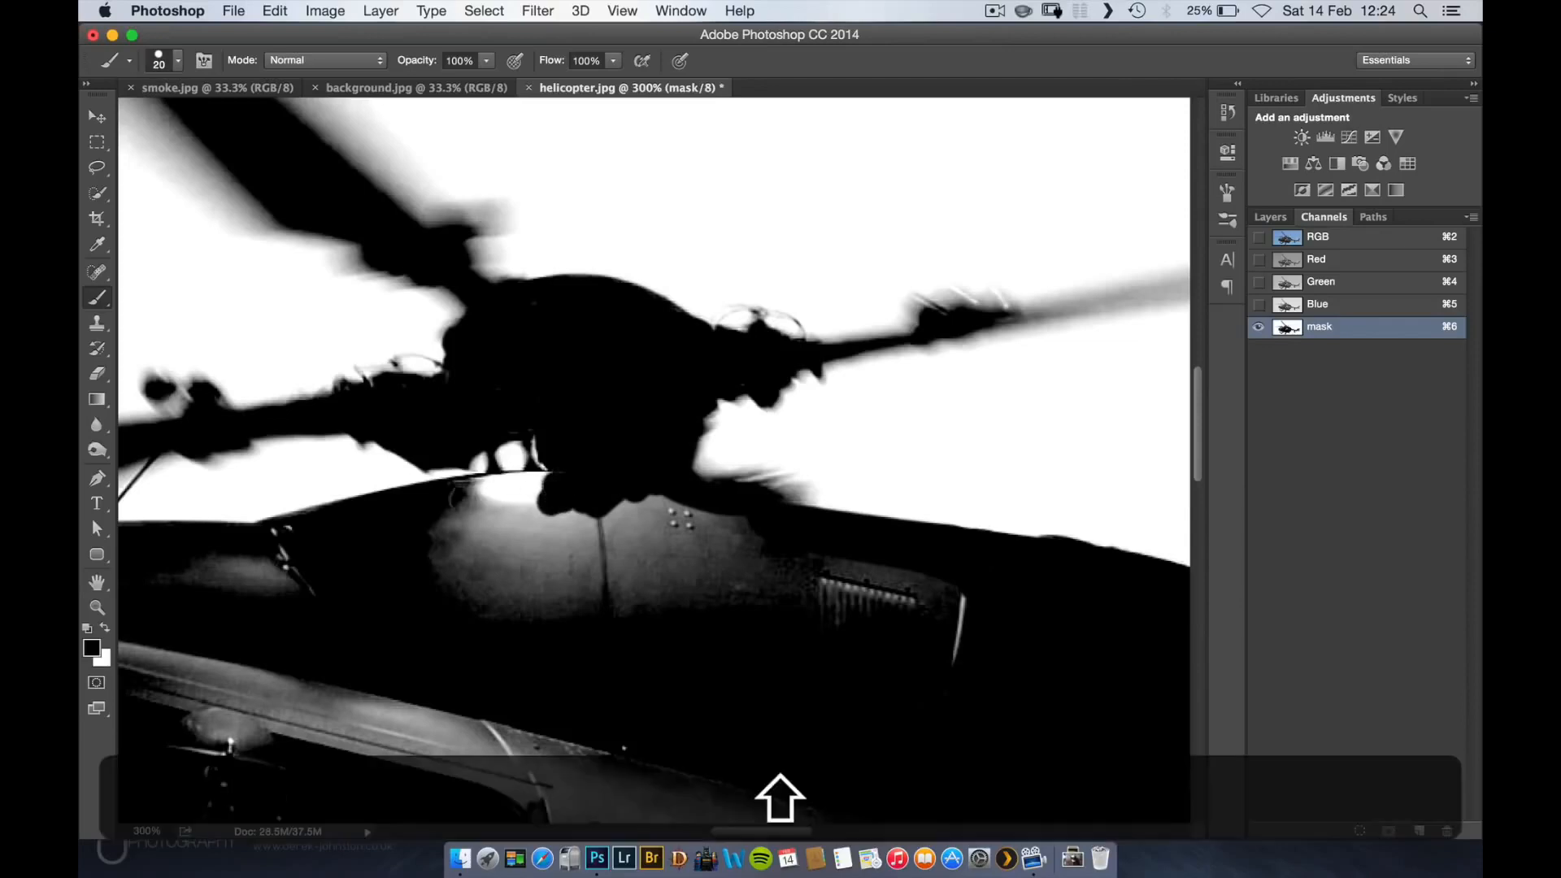
pyautogui.keyDown('shift'); pyautogui.click(457, 494); pyautogui.keyUp('shift')
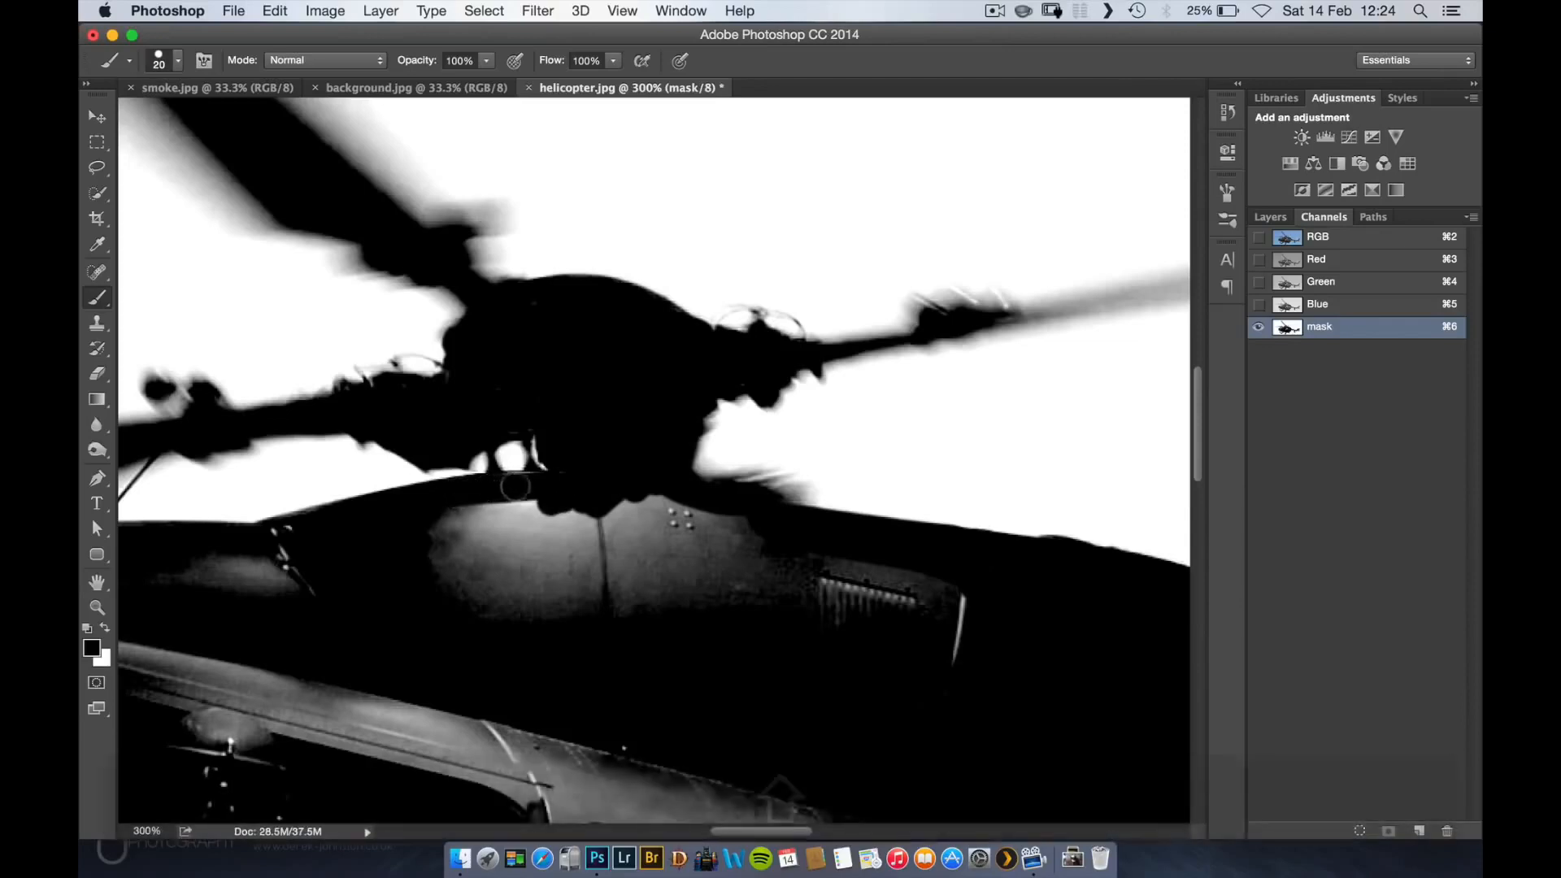
pyautogui.press('space')
pyautogui.moveTo(502, 544); pyautogui.dragTo(885, 447)
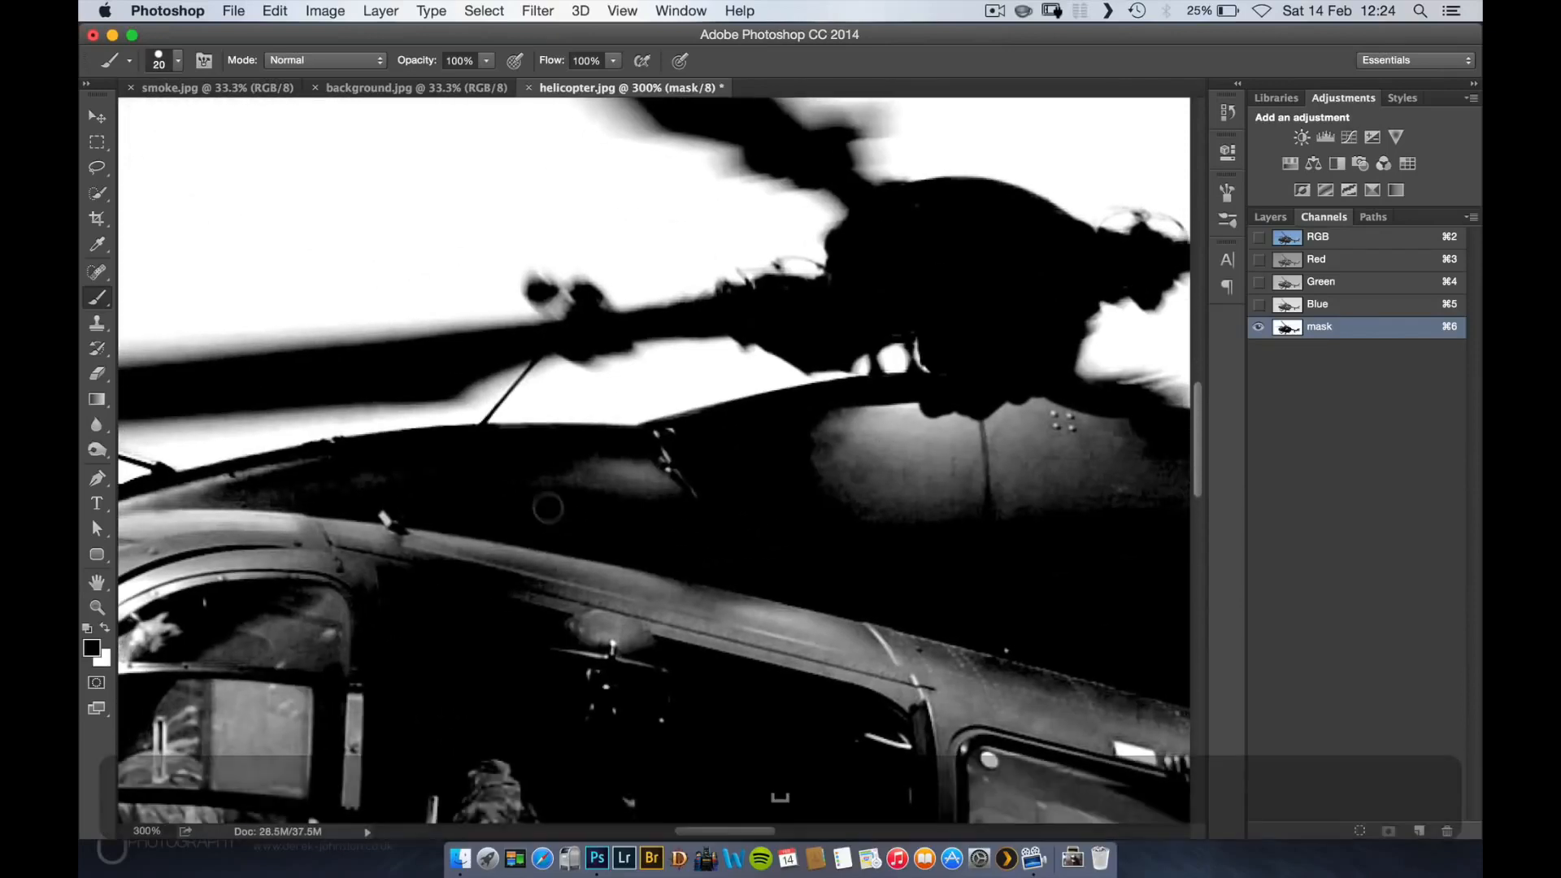
pyautogui.moveTo(567, 495)
pyautogui.mouseDown()
pyautogui.moveTo(663, 461)
pyautogui.moveTo(684, 430)
pyautogui.mouseUp()
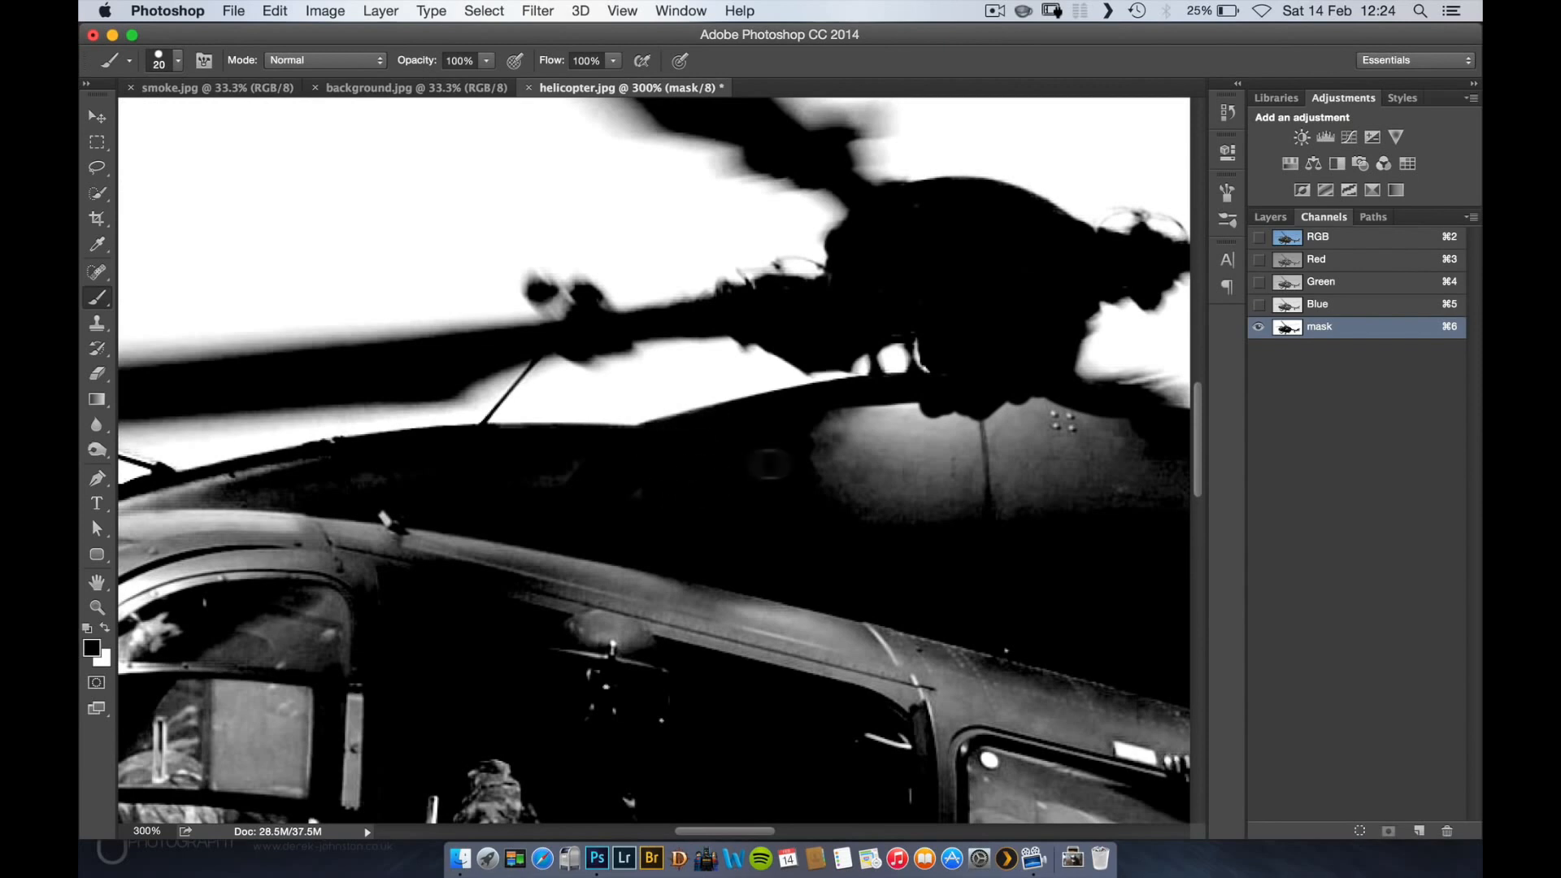
# - Enlarge the brush to 100 px and paint the rear door, its windows and the grey areas of the rear fuselage black
pyautogui.press('super+minus')
pyautogui.press('super+minus')
pyautogui.press('super+minus')
pyautogui.press('super+minus')
pyautogui.press('super+equal')
pyautogui.press('super+equal')
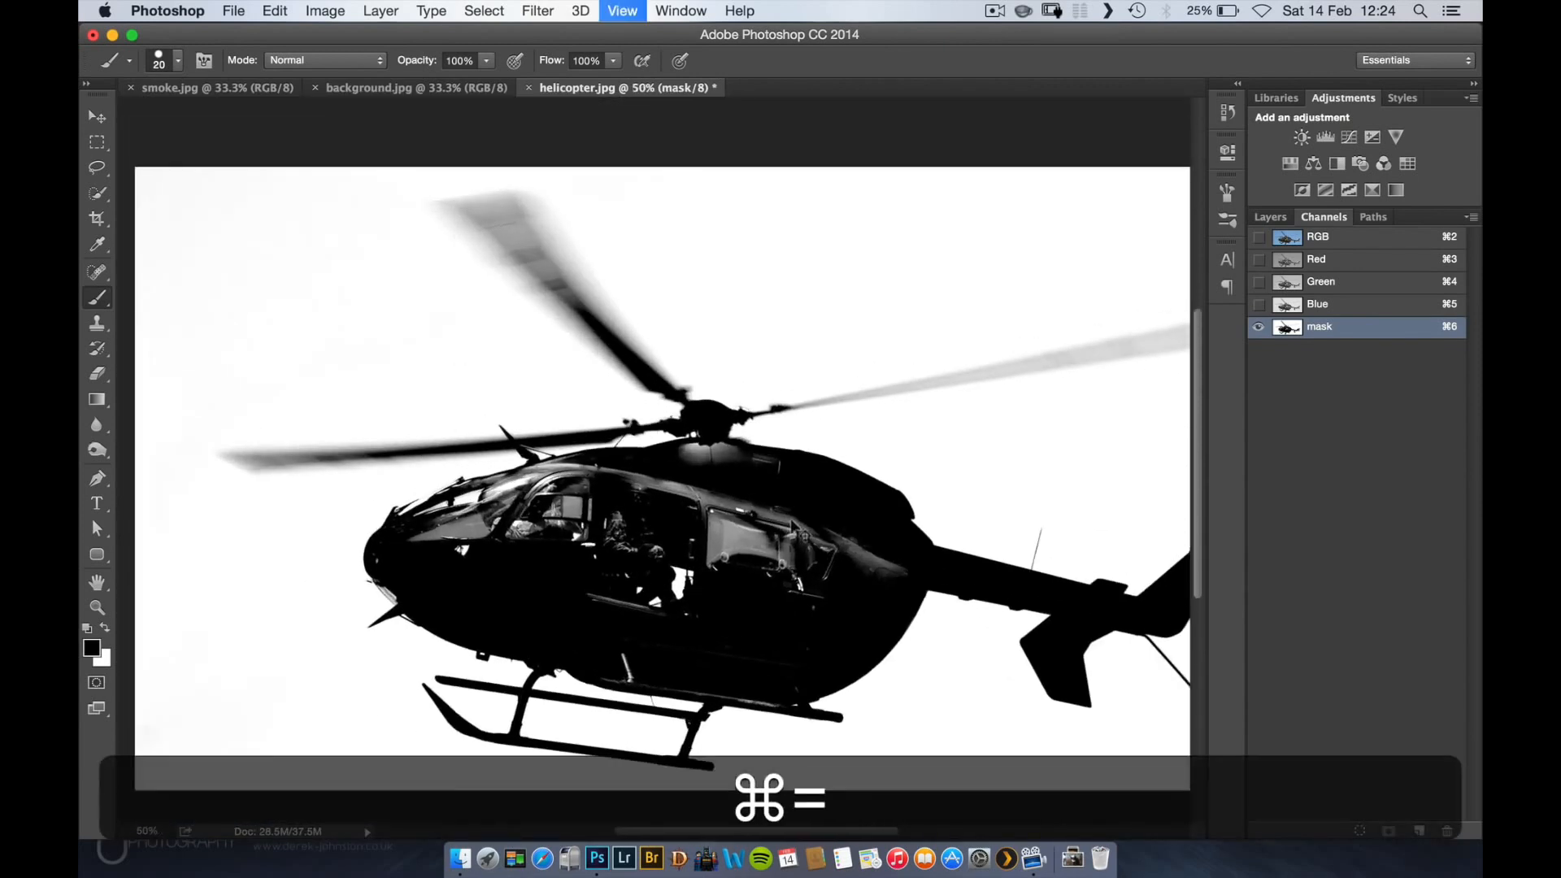
pyautogui.press('super+bracketright')
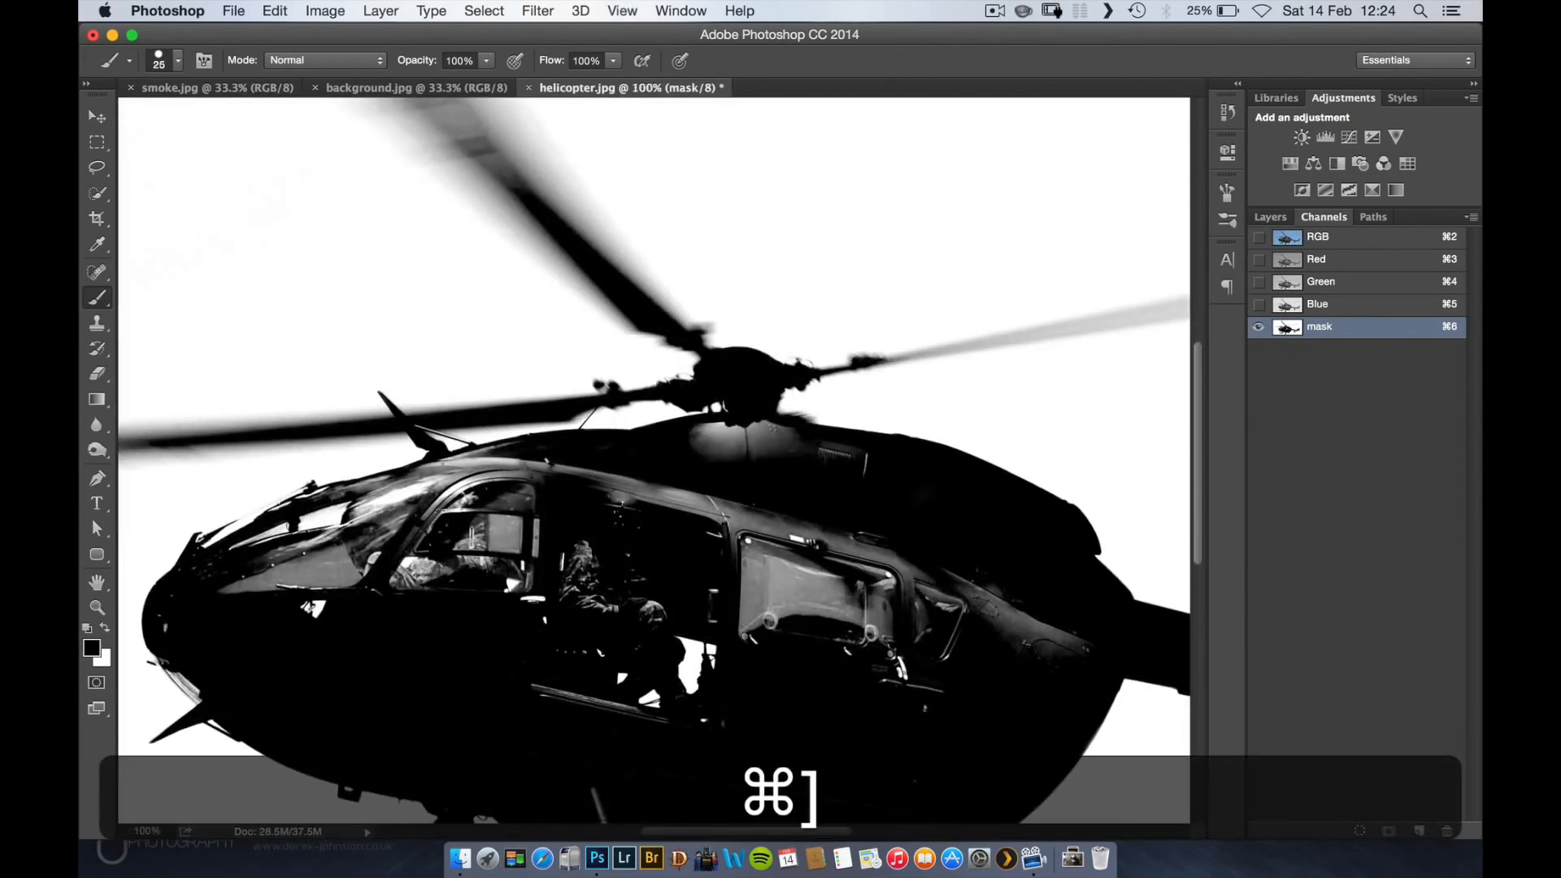
pyautogui.press(']')
pyautogui.press(']')
pyautogui.press(']')
pyautogui.press(']')
pyautogui.press(']')
pyautogui.press(']')
pyautogui.press(']')
pyautogui.press(']')
pyautogui.moveTo(766, 572)
pyautogui.mouseDown()
pyautogui.moveTo(757, 631)
pyautogui.moveTo(761, 602)
pyautogui.moveTo(825, 594)
pyautogui.moveTo(967, 618)
pyautogui.moveTo(1061, 667)
pyautogui.mouseUp()
# - Paint the remaining cowling, the seated crew member, the cockpit door window and the lower windscreen black with the 100 px brush
pyautogui.press('space')
pyautogui.moveTo(914, 685); pyautogui.dragTo(949, 661)
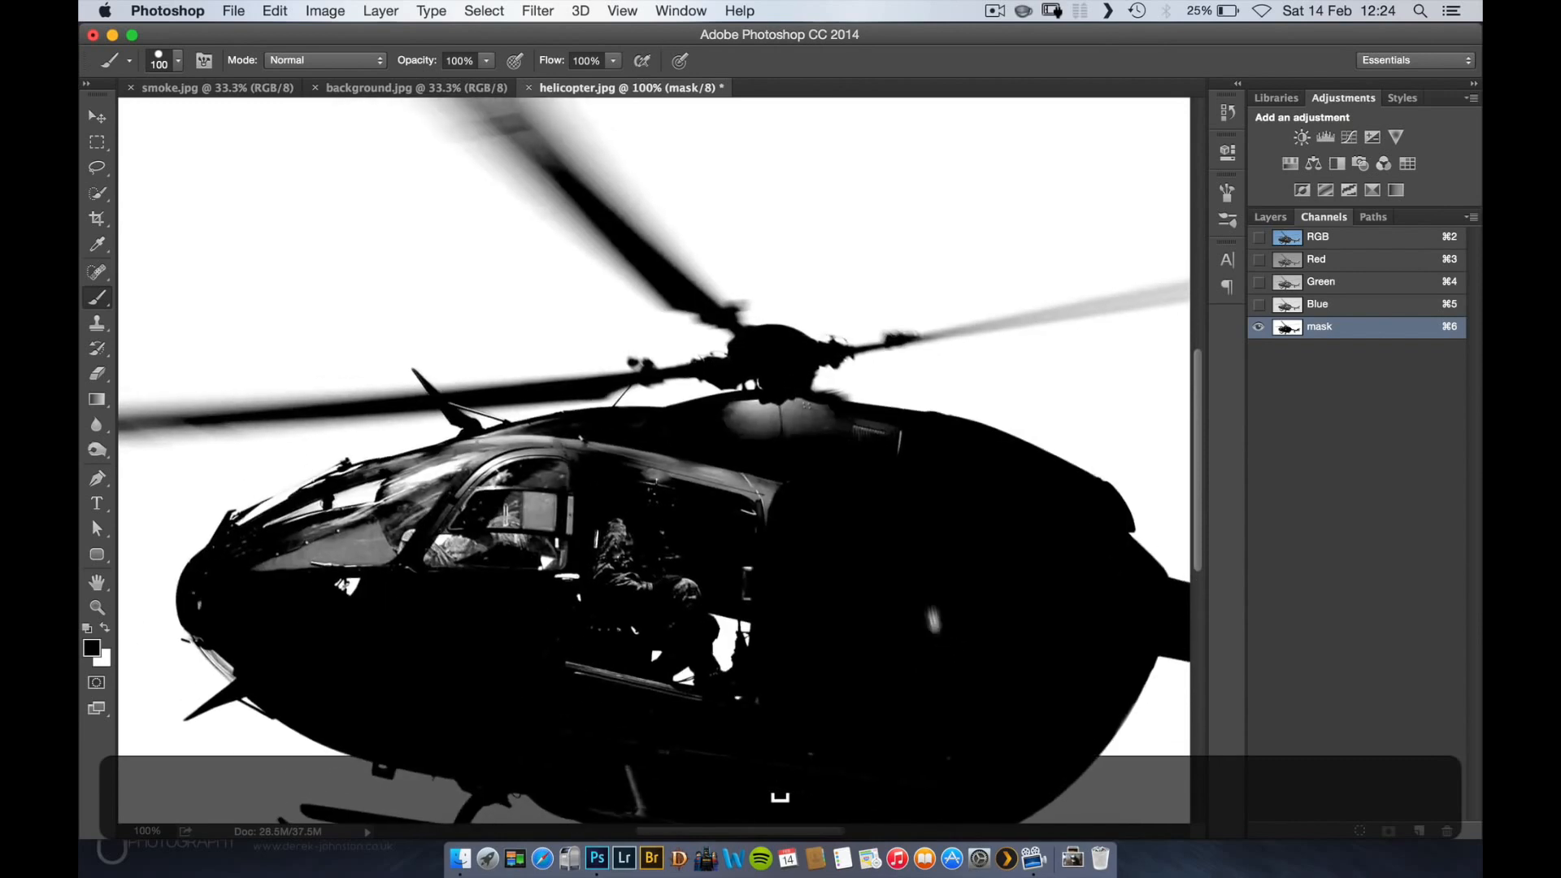
pyautogui.moveTo(783, 418)
pyautogui.mouseDown()
pyautogui.moveTo(732, 426)
pyautogui.moveTo(751, 423)
pyautogui.moveTo(747, 587)
pyautogui.mouseUp()
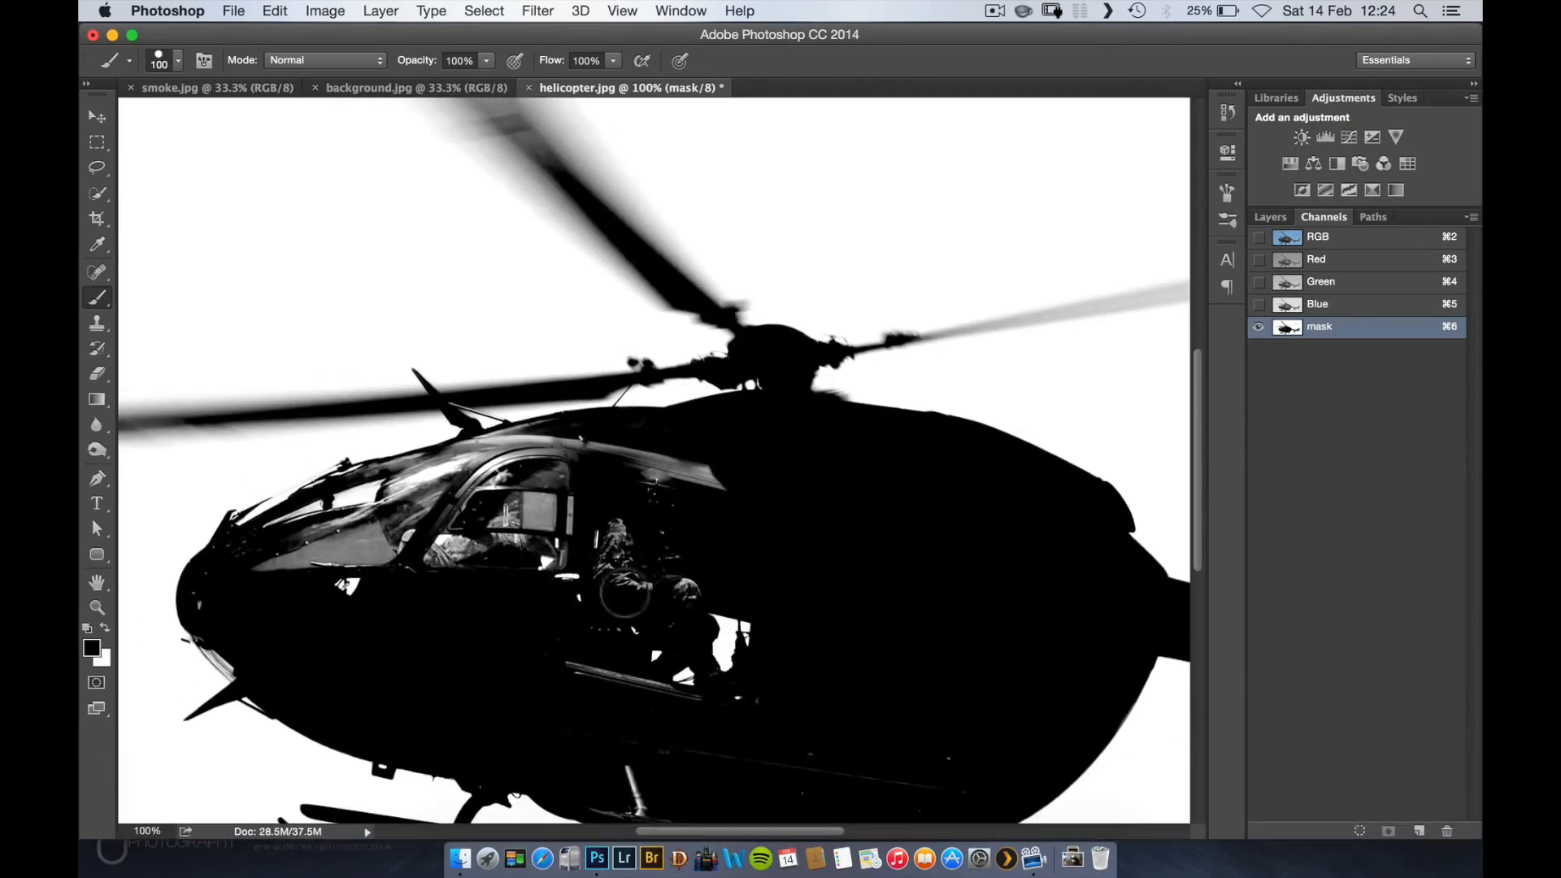
pyautogui.moveTo(601, 573)
pyautogui.mouseDown()
pyautogui.moveTo(676, 577)
pyautogui.moveTo(681, 593)
pyautogui.moveTo(668, 529)
pyautogui.moveTo(638, 497)
pyautogui.moveTo(718, 491)
pyautogui.moveTo(657, 468)
pyautogui.moveTo(596, 493)
pyautogui.mouseUp()
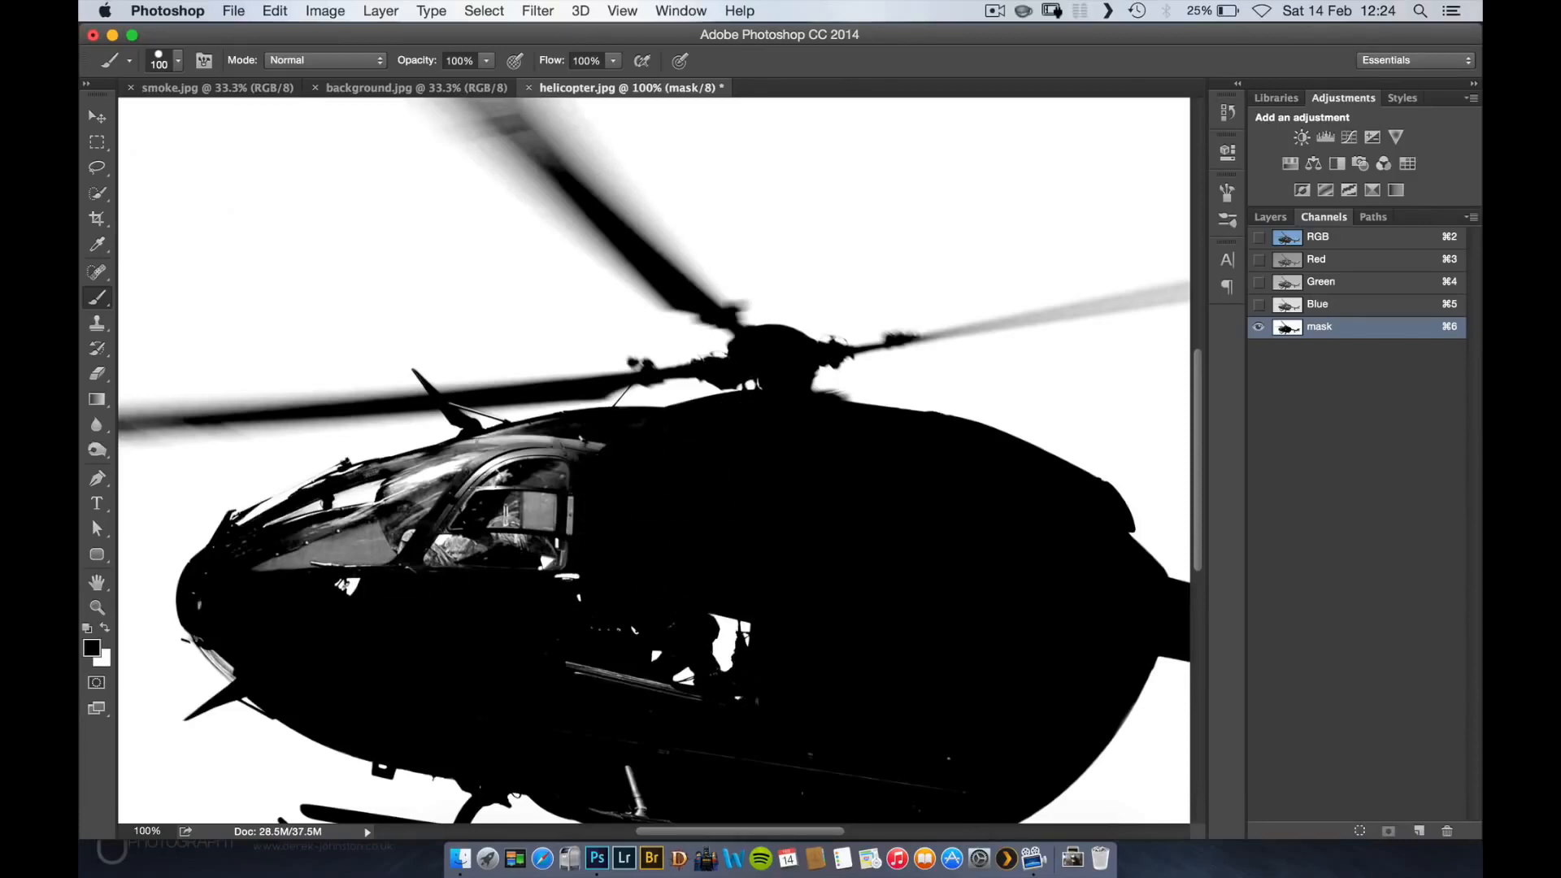
pyautogui.moveTo(398, 512)
pyautogui.mouseDown()
pyautogui.moveTo(573, 439)
pyautogui.moveTo(559, 554)
pyautogui.moveTo(573, 598)
pyautogui.moveTo(520, 582)
pyautogui.moveTo(511, 494)
pyautogui.moveTo(416, 555)
pyautogui.mouseUp()
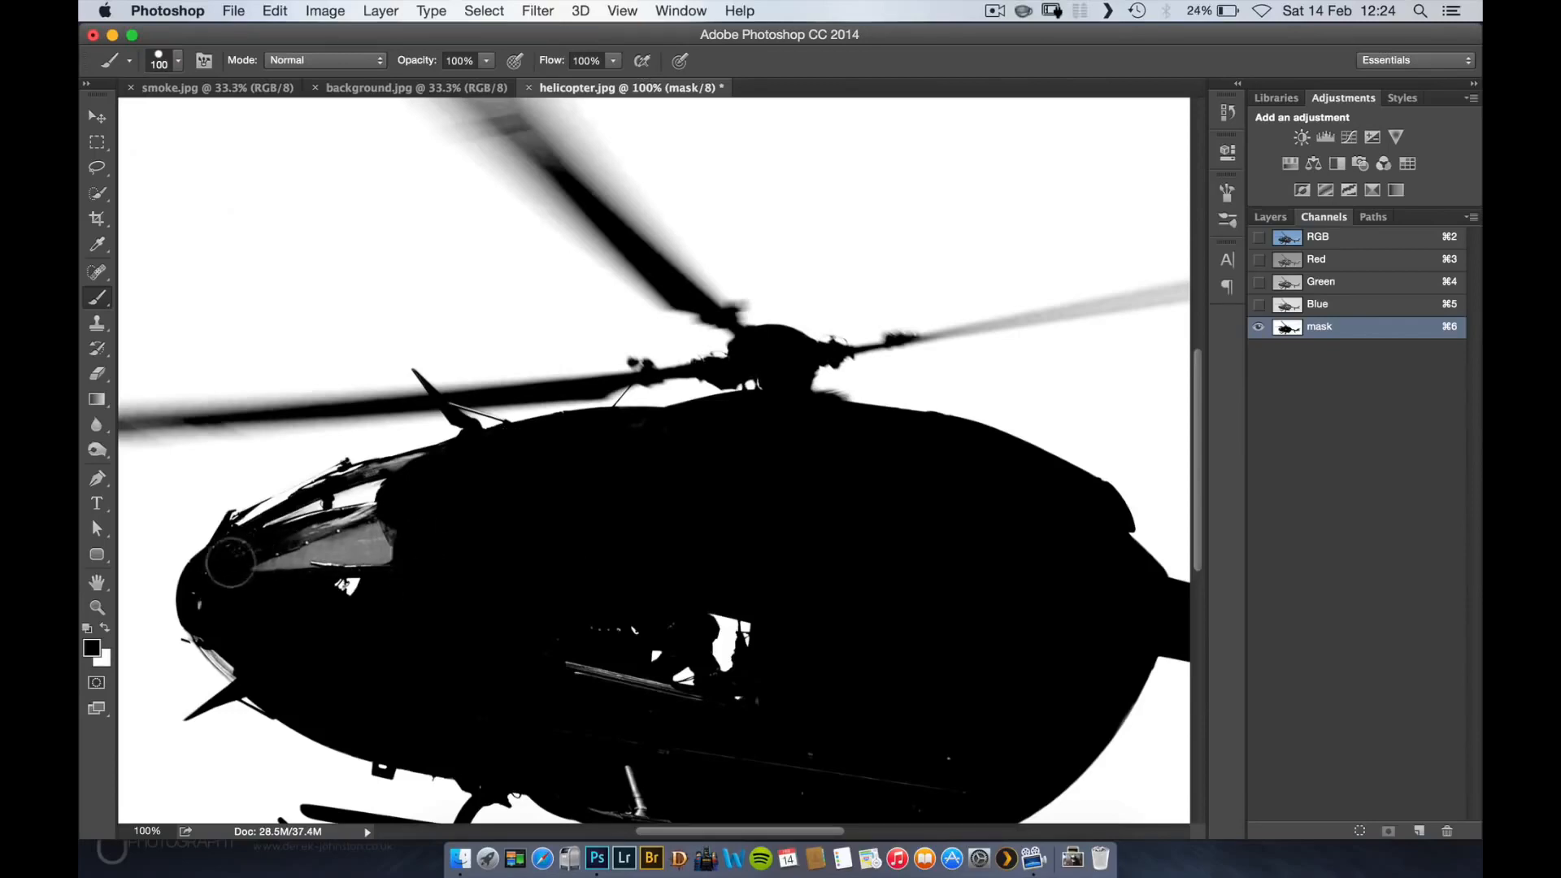
pyautogui.moveTo(230, 562); pyautogui.dragTo(406, 547)
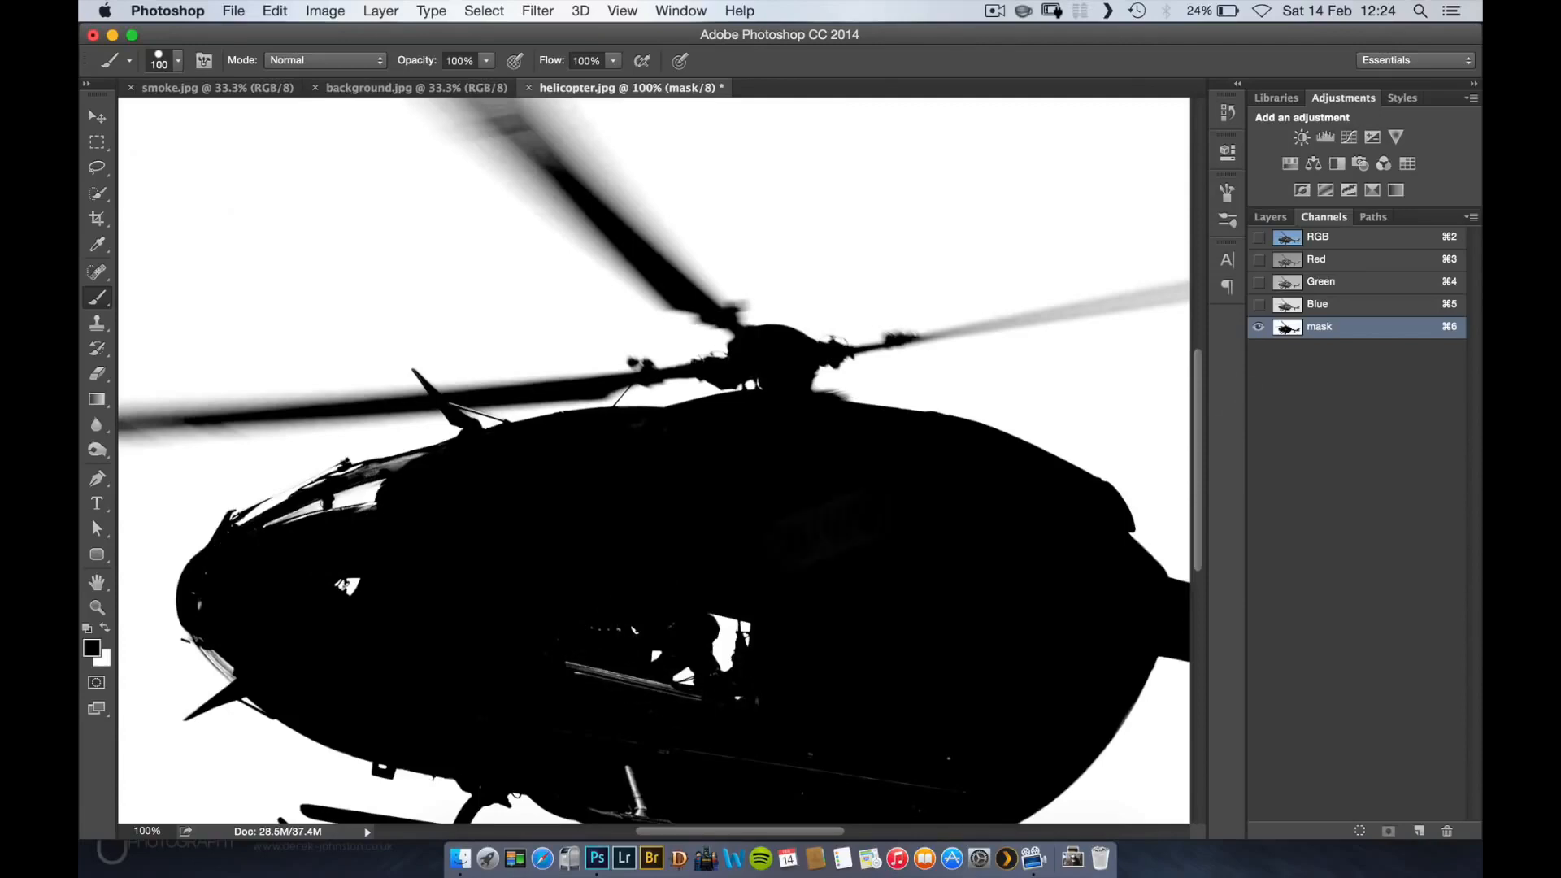
# - Check the doorway against the full-colour image, then paint its small bright spots, the door sill and nearby fuselage specks black
pyautogui.click(1297, 238)
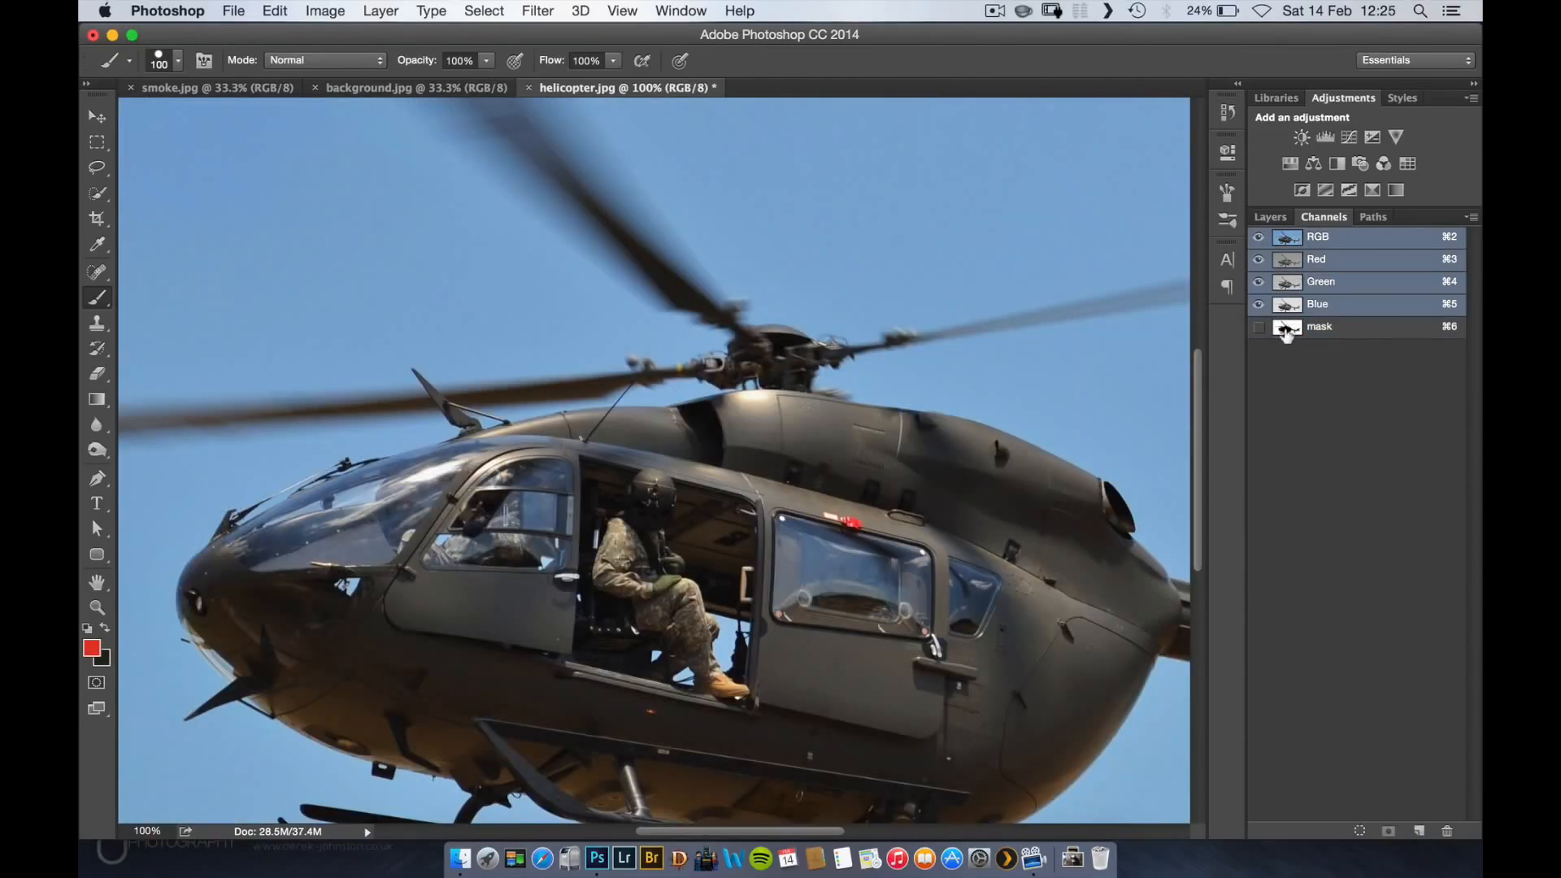
pyautogui.click(1285, 329)
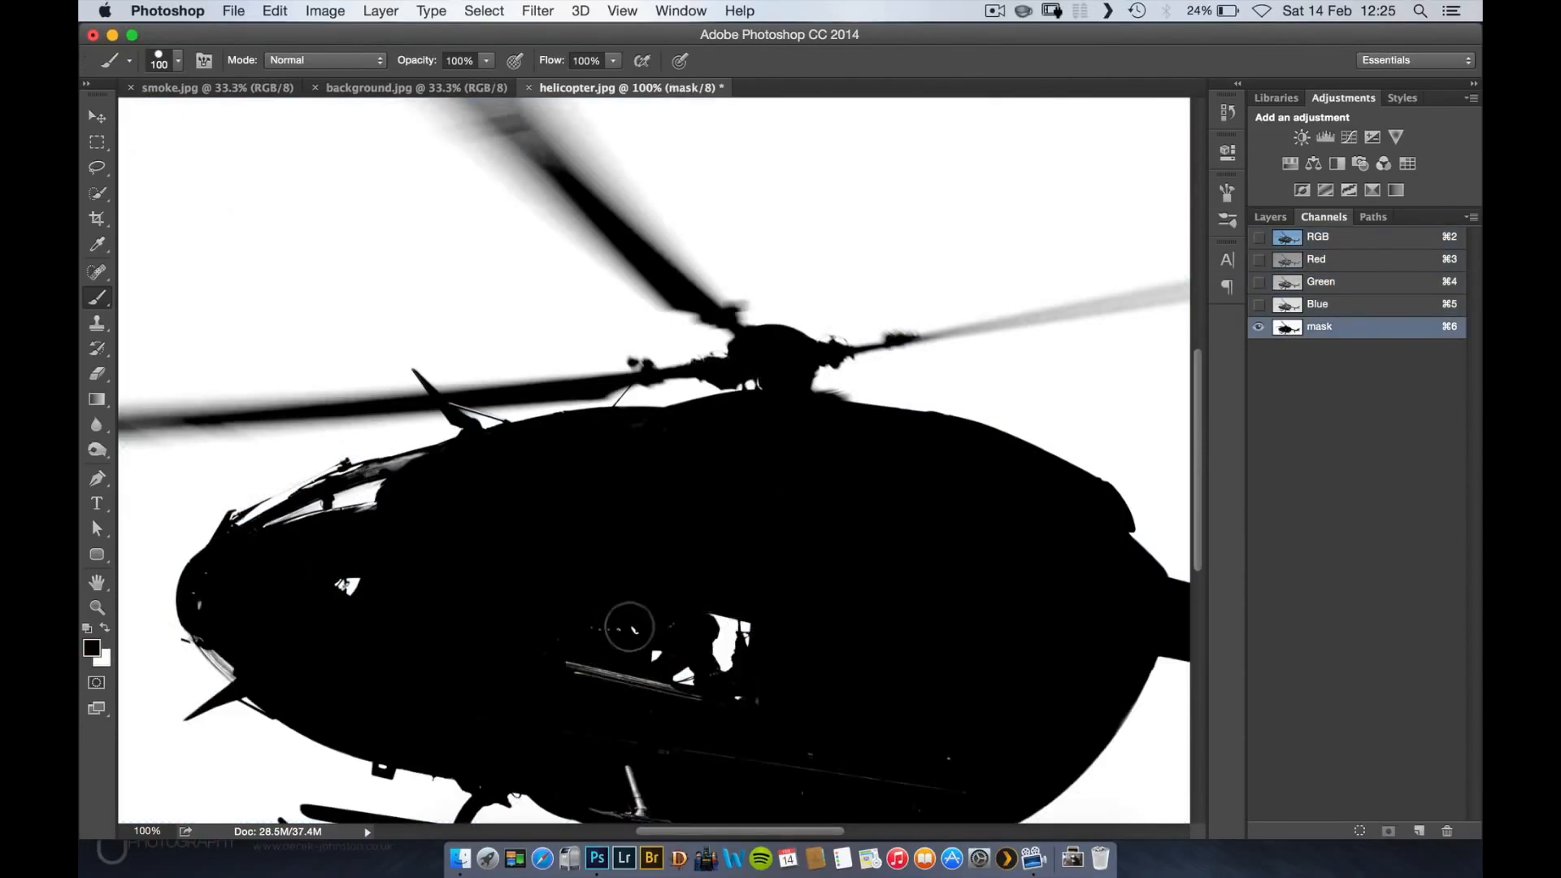
pyautogui.moveTo(629, 627)
pyautogui.mouseDown()
pyautogui.moveTo(578, 627)
pyautogui.moveTo(569, 679)
pyautogui.moveTo(684, 724)
pyautogui.mouseUp()
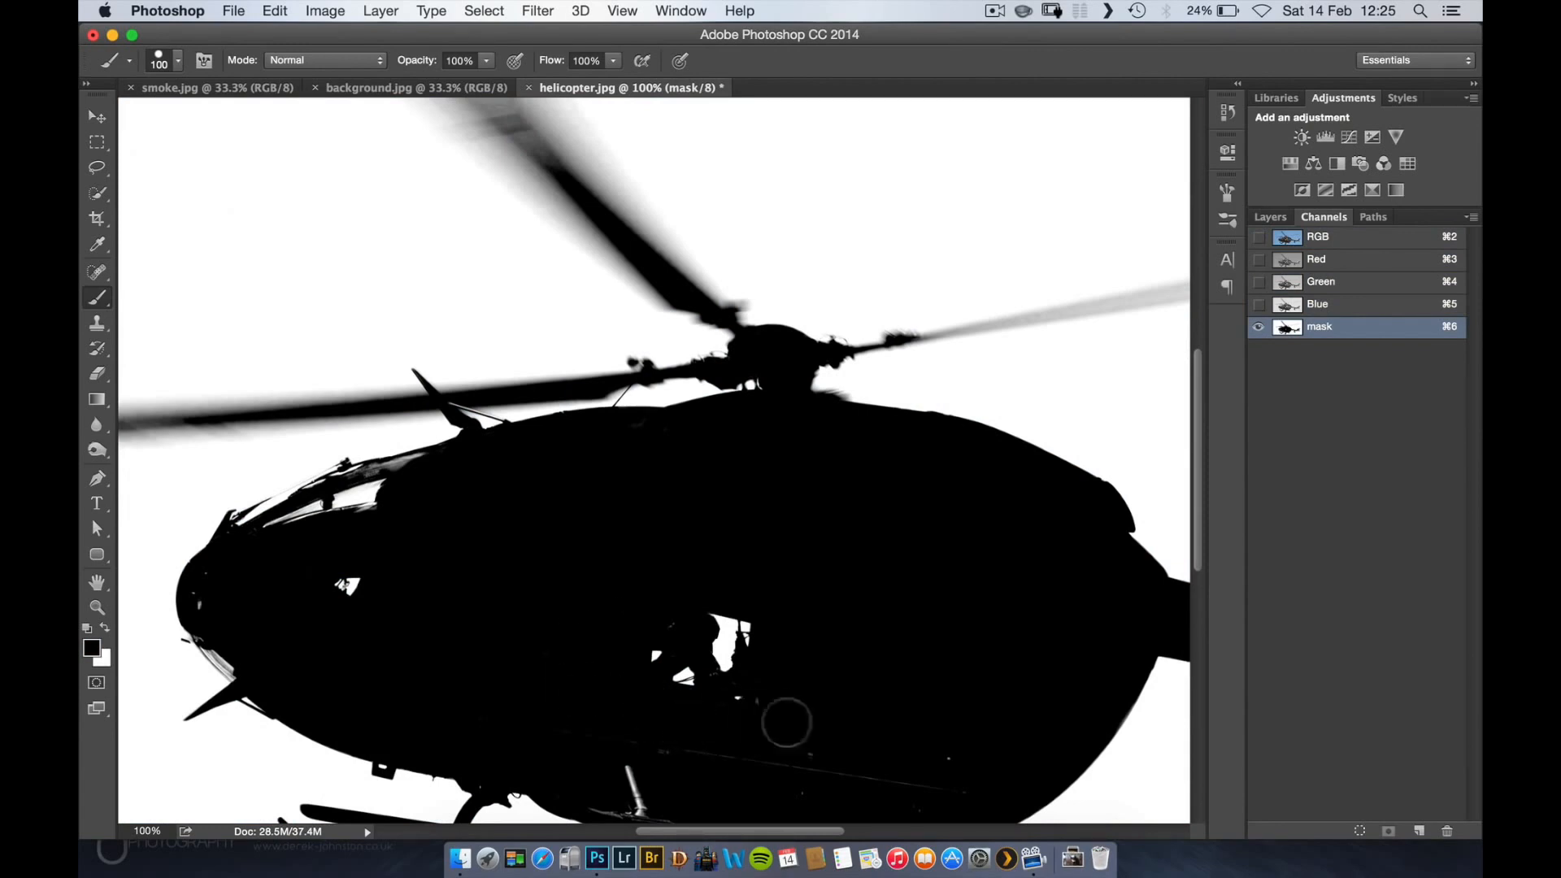
pyautogui.click(805, 744)
pyautogui.click(944, 754)
pyautogui.click(668, 615)
pyautogui.press('[')
pyautogui.press('[')
# - Paint the panel line on the lower fuselage and the upper part of the bright skid strut black with a 100 px brush
pyautogui.moveTo(662, 605); pyautogui.dragTo(685, 360)
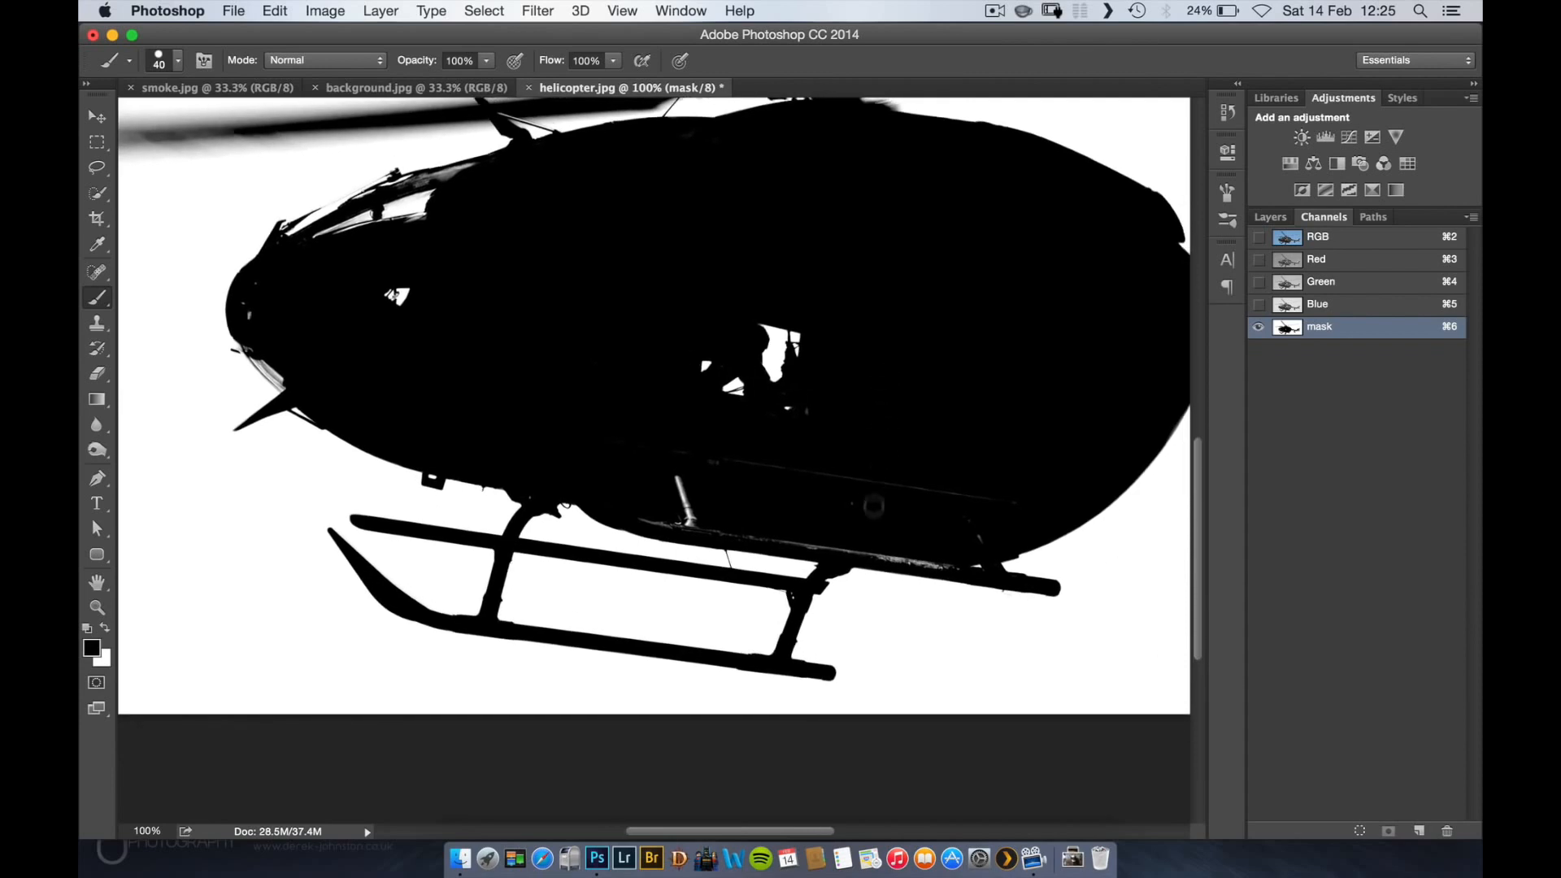
pyautogui.press(']')
pyautogui.press(']')
pyautogui.press(']')
pyautogui.press(']')
pyautogui.press(']')
pyautogui.press(']')
pyautogui.moveTo(660, 450); pyautogui.dragTo(679, 486)
# - Compare the underside with the full-colour image and paint the rest of the skid strut and the near skid's bright edge black at 70 px
pyautogui.click(1313, 236)
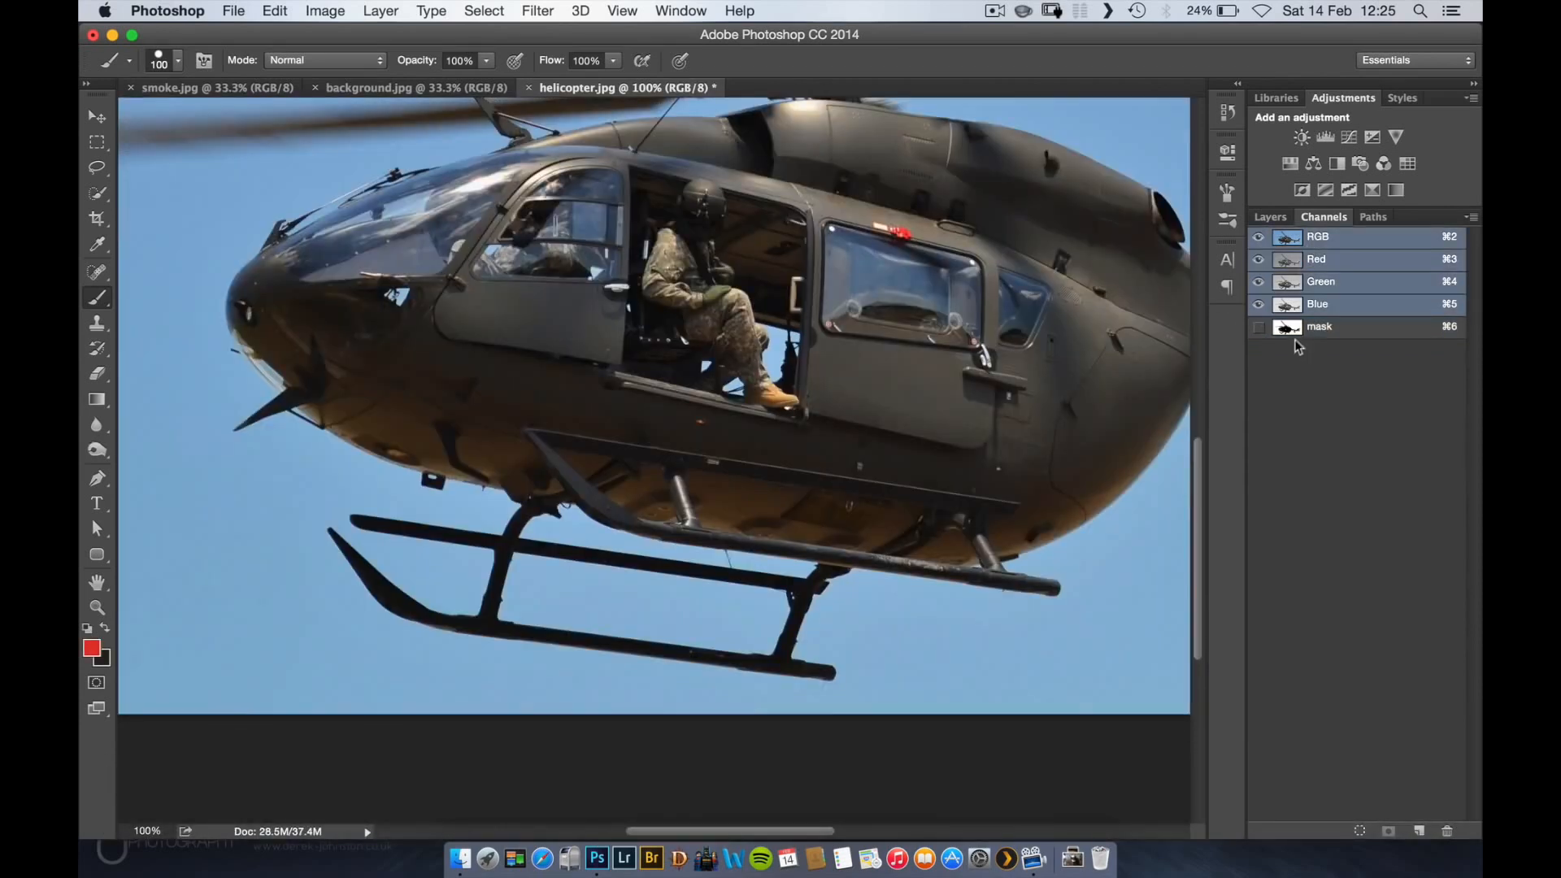
pyautogui.click(1293, 329)
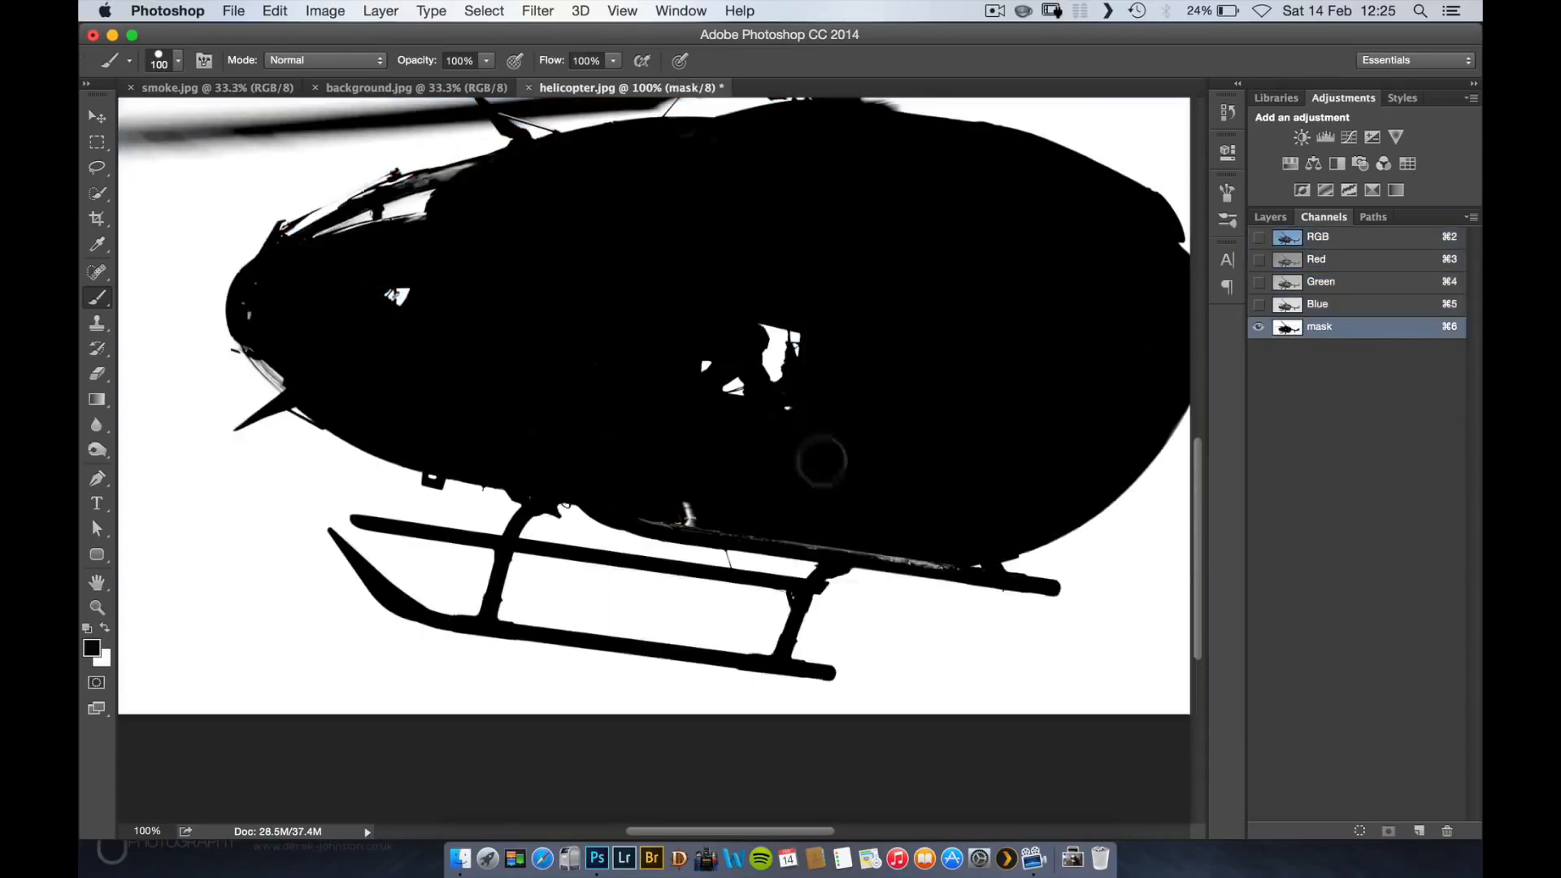
pyautogui.press('[')
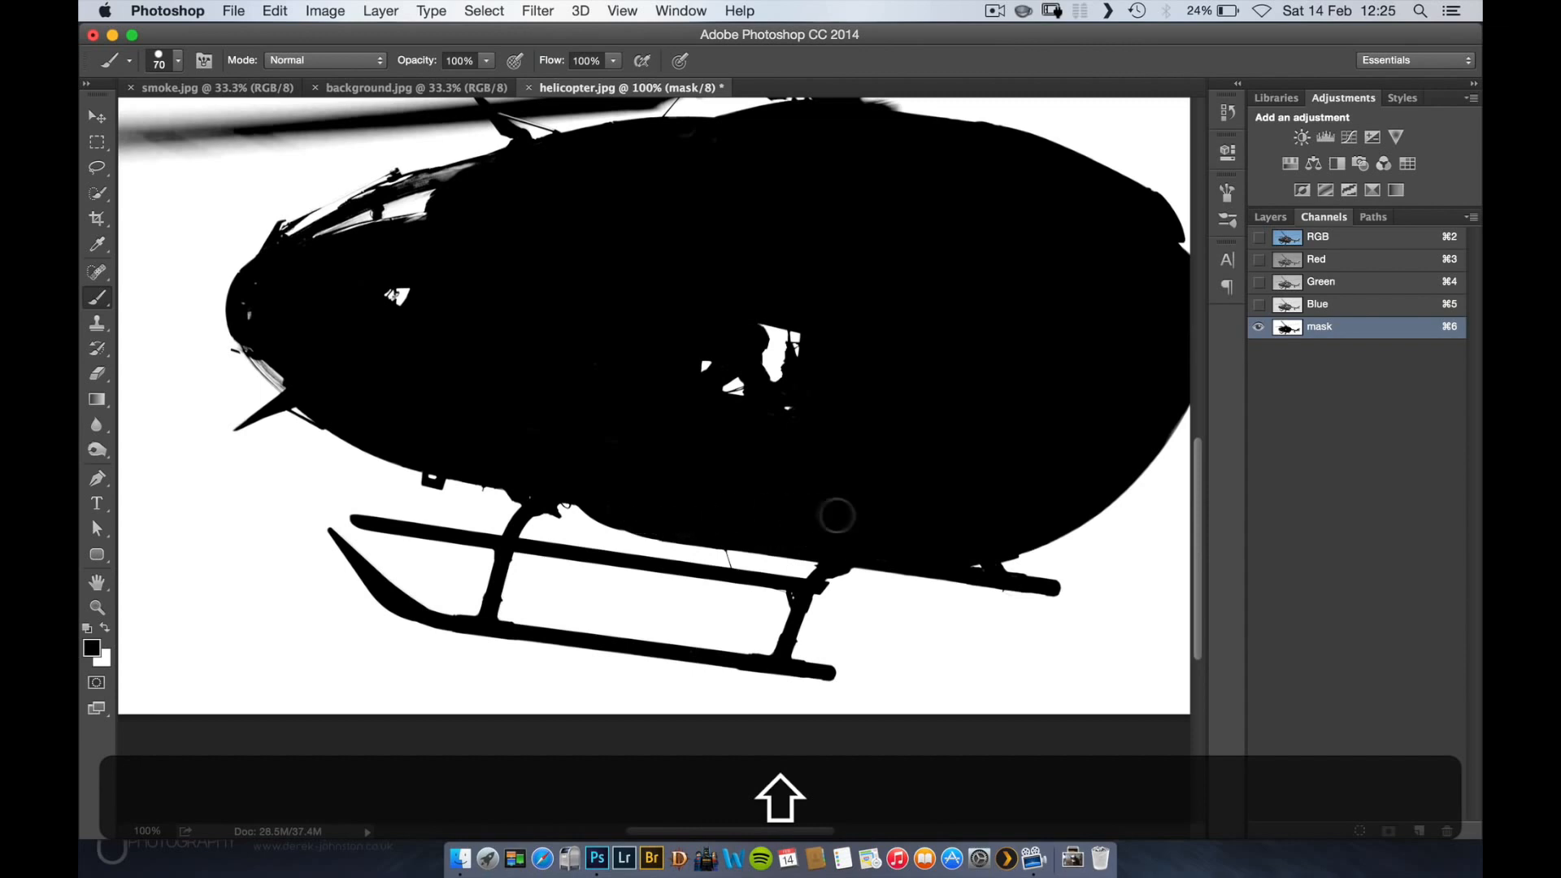
pyautogui.moveTo(538, 425); pyautogui.dragTo(871, 547)
# - Darken the grey strip above the windscreen with the Burn tool at 20 px, Shadows range and 31% exposure, after checking the full-colour image
pyautogui.press('super+equal')
pyautogui.press('super+equal')
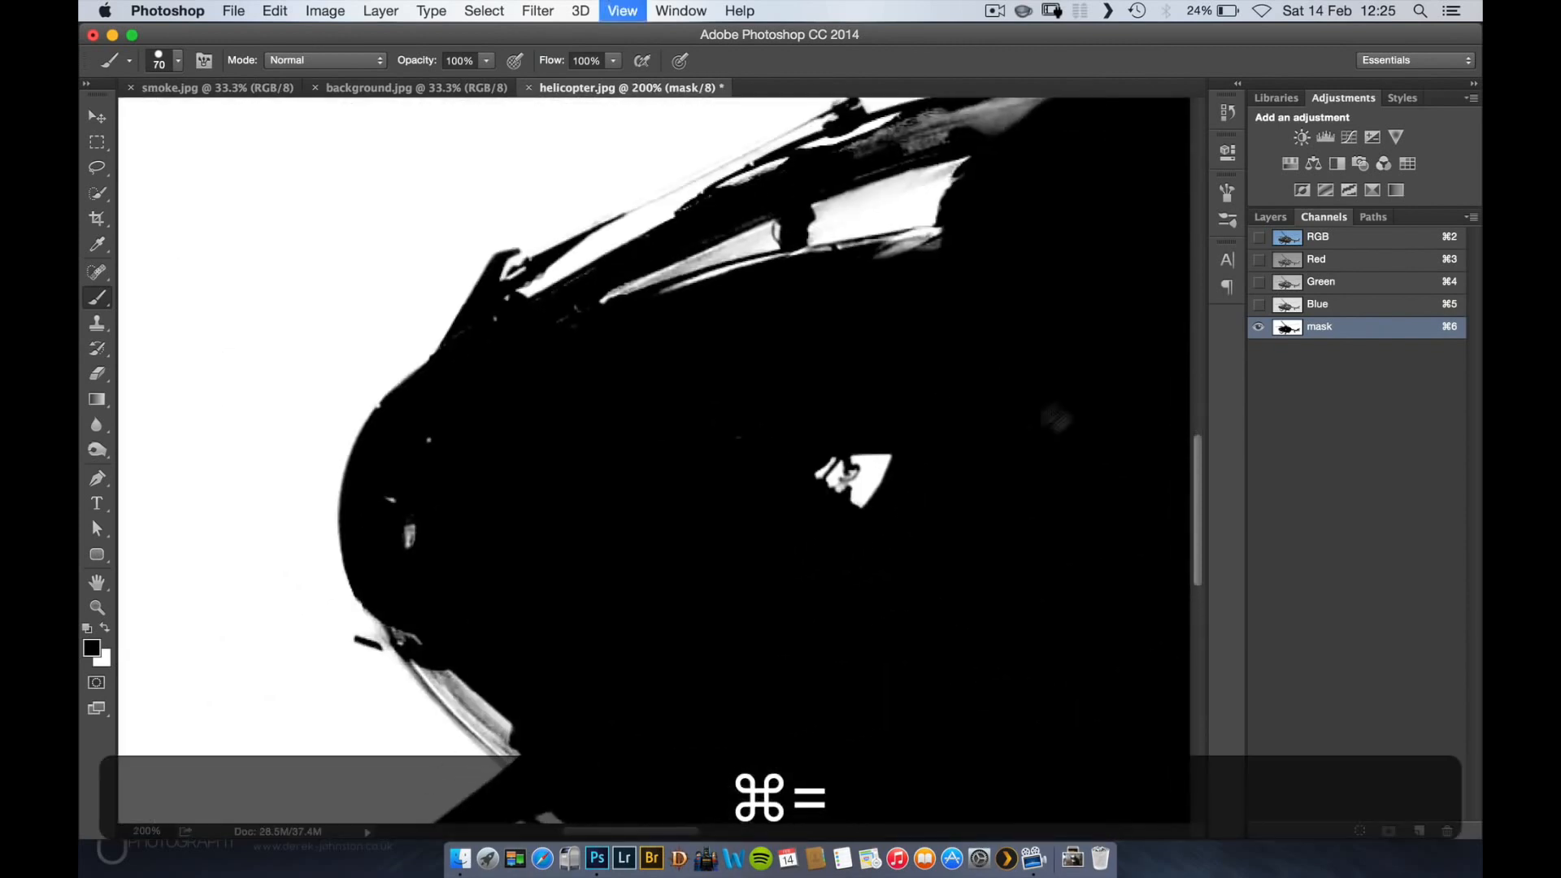
pyautogui.moveTo(886, 342); pyautogui.dragTo(707, 427)
pyautogui.press('o')
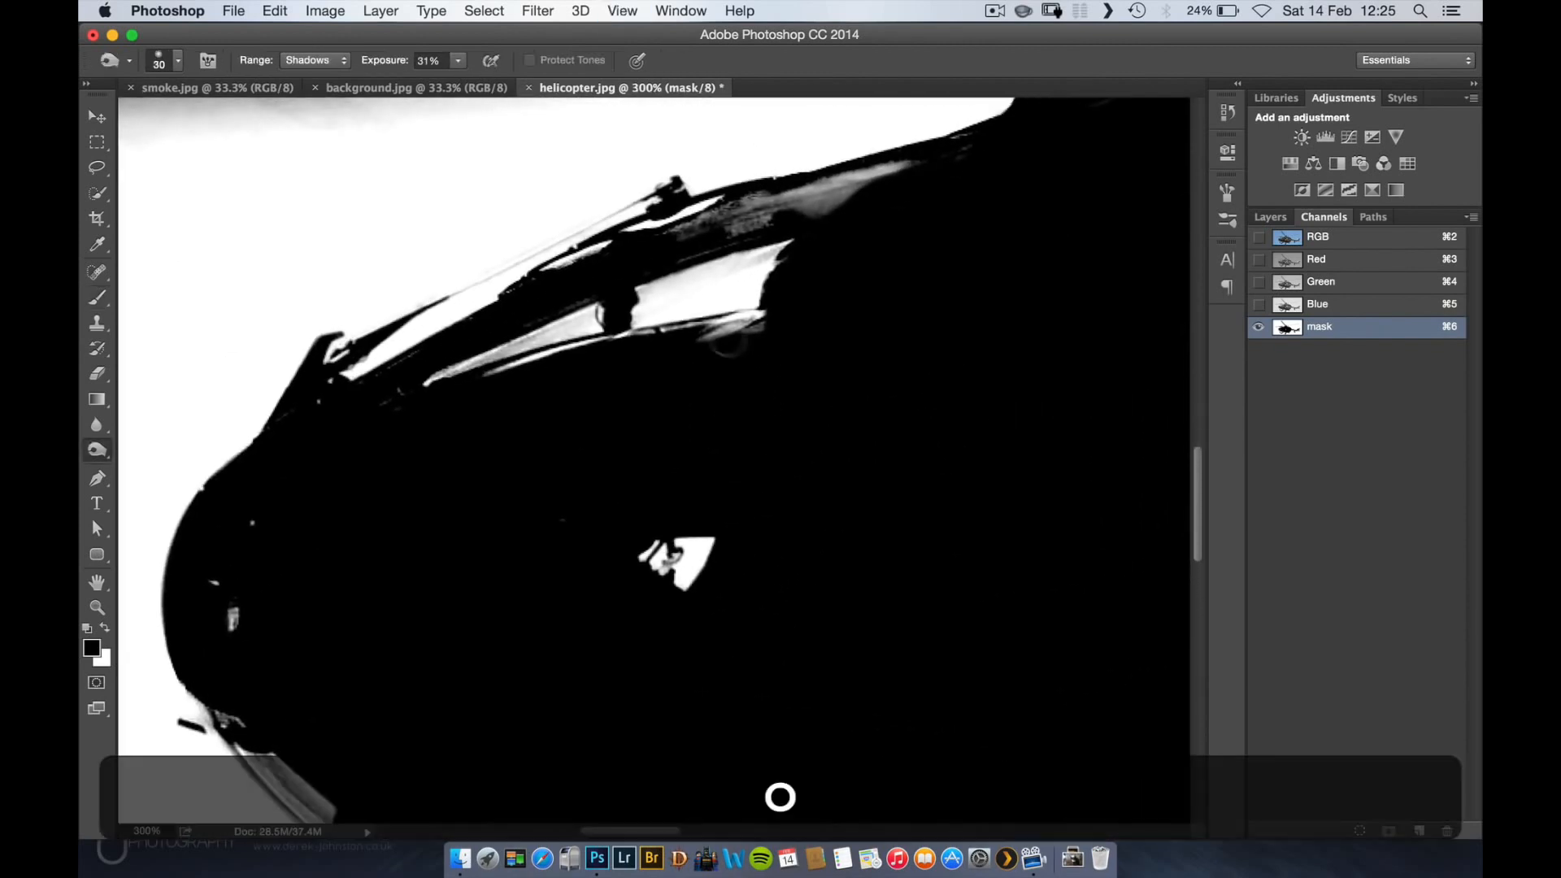
pyautogui.press('super+2')
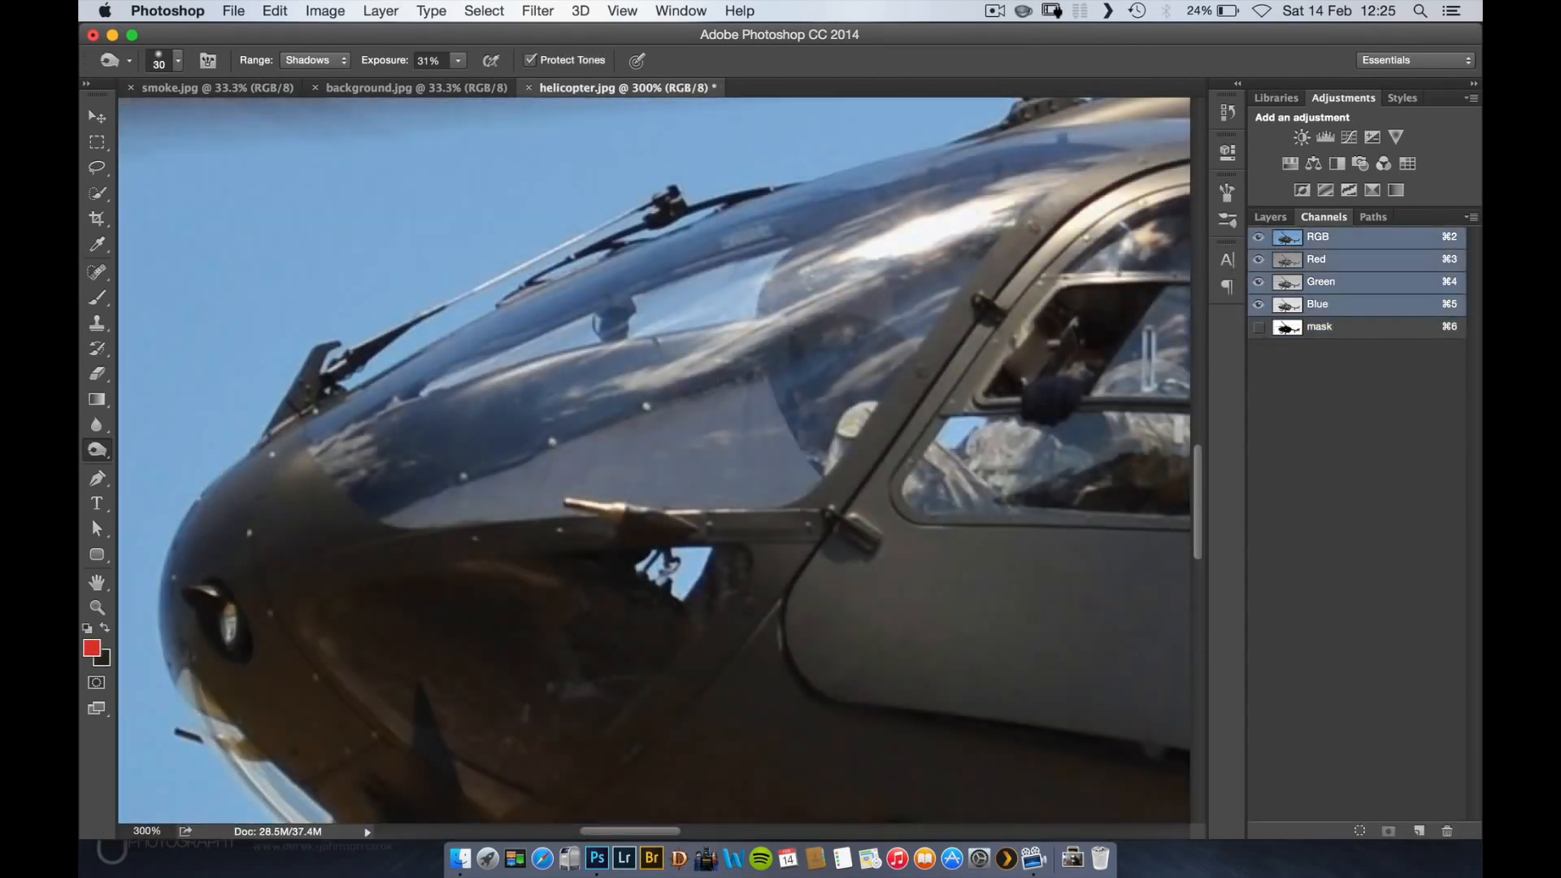
pyautogui.press('super+6')
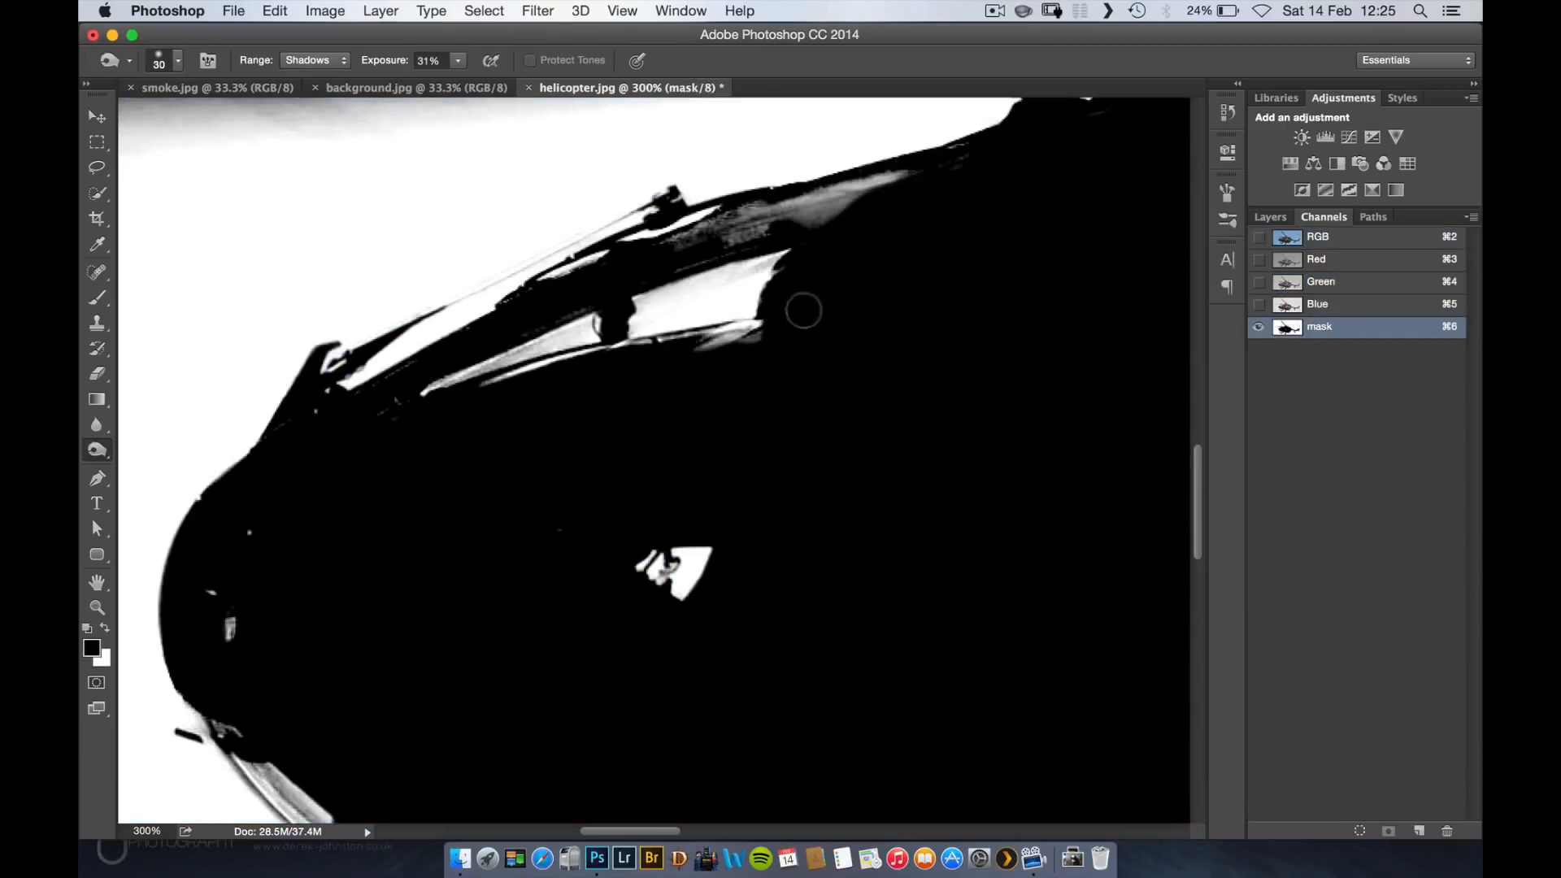
pyautogui.press('[')
pyautogui.moveTo(713, 234)
pyautogui.mouseDown()
pyautogui.moveTo(996, 154)
pyautogui.moveTo(728, 224)
pyautogui.mouseUp()
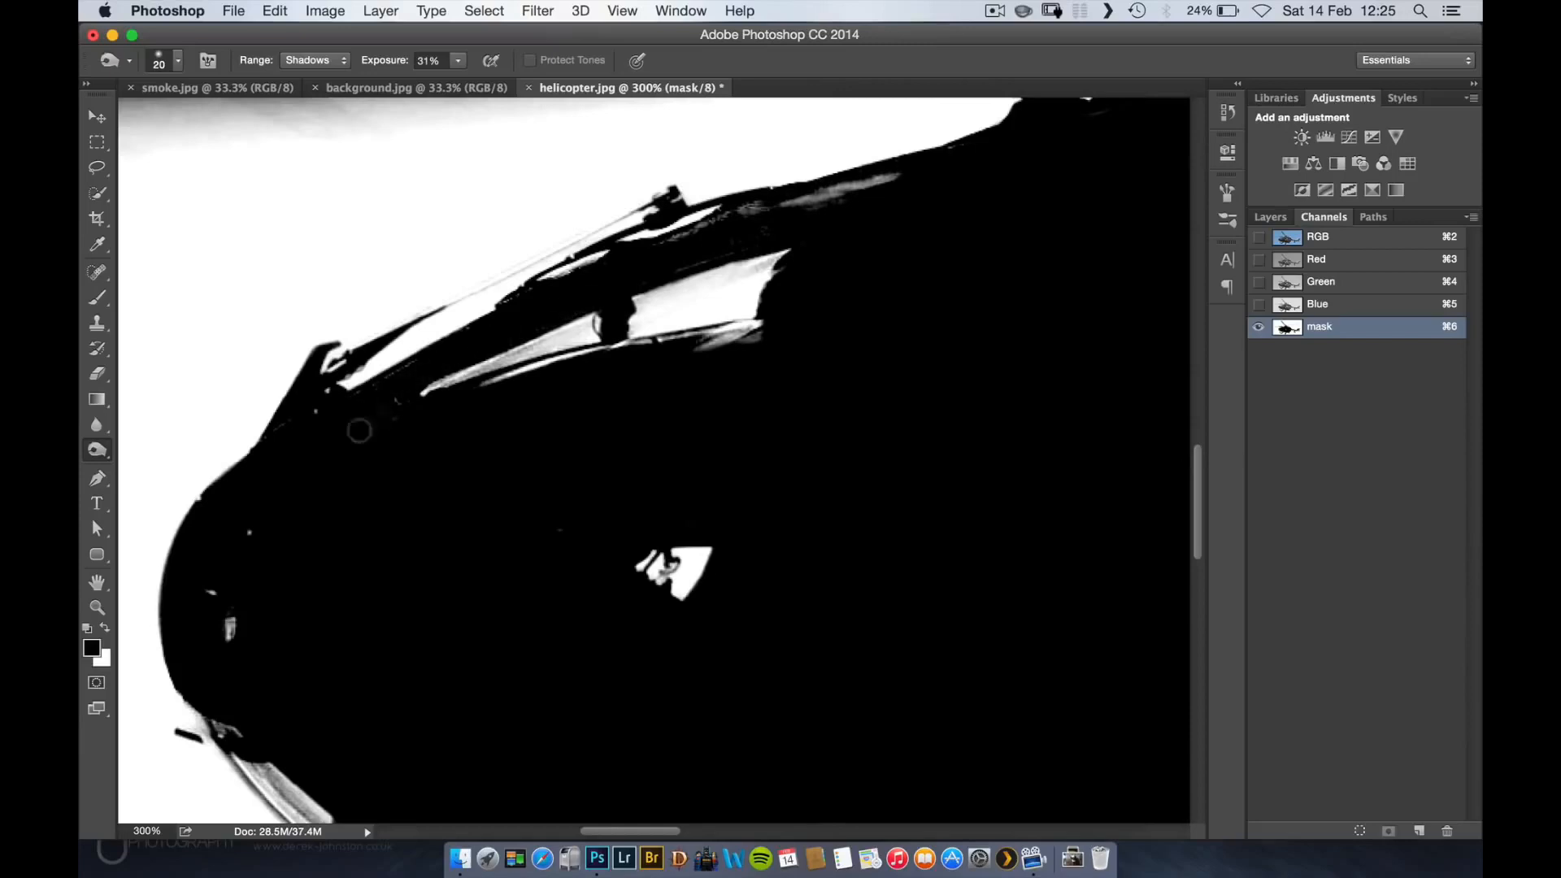
# - Paint the grey streaks above the windscreen and the bright specks around the nose and nose light black with a 20 px brush
pyautogui.press('b')
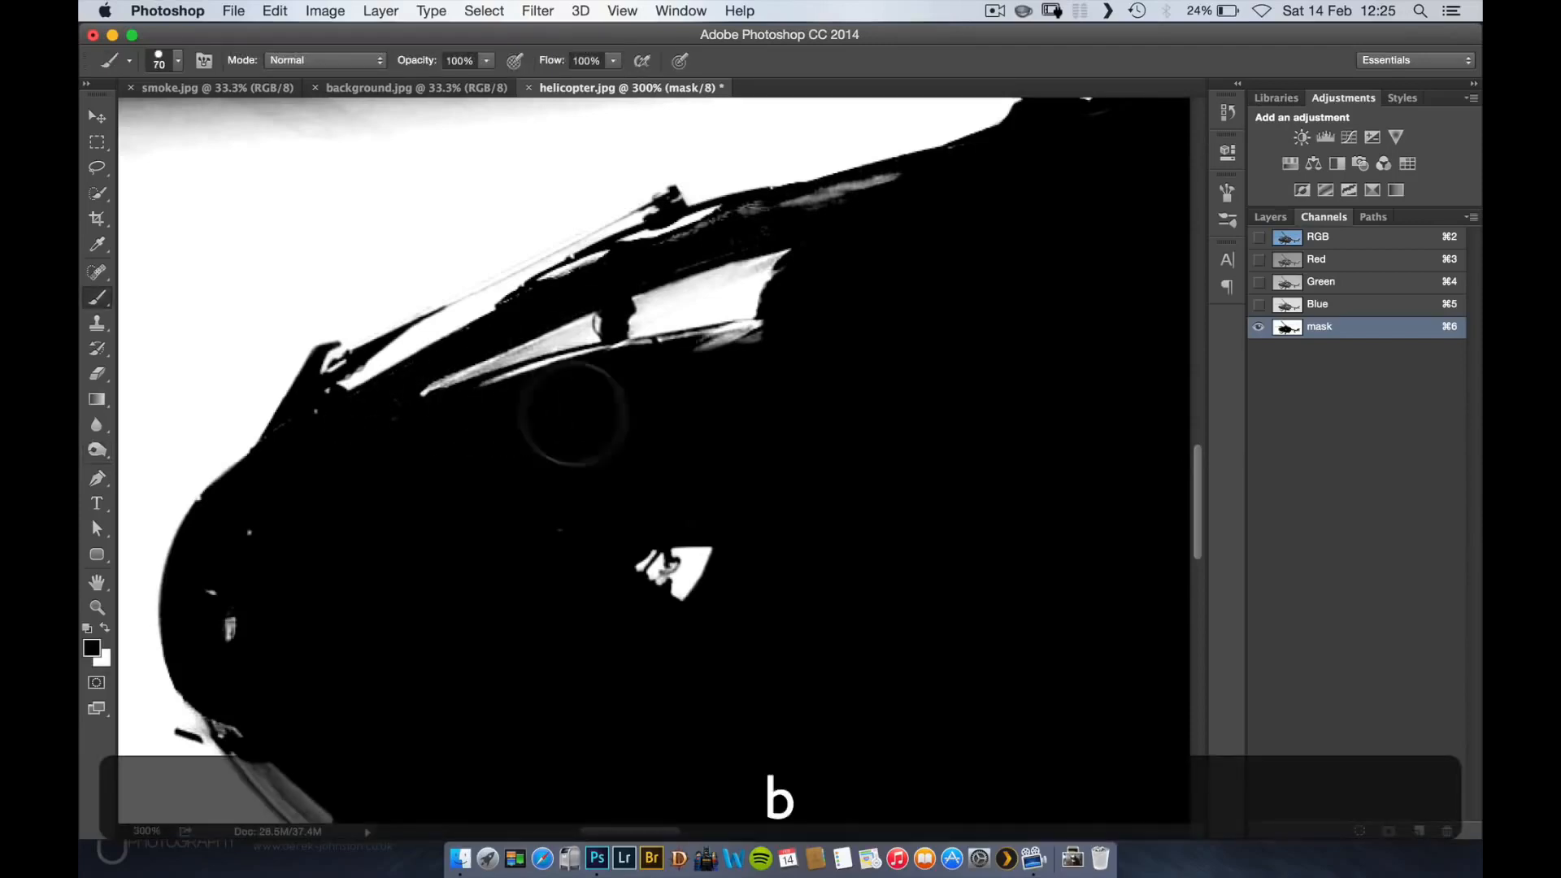
pyautogui.press('[')
pyautogui.press('[')
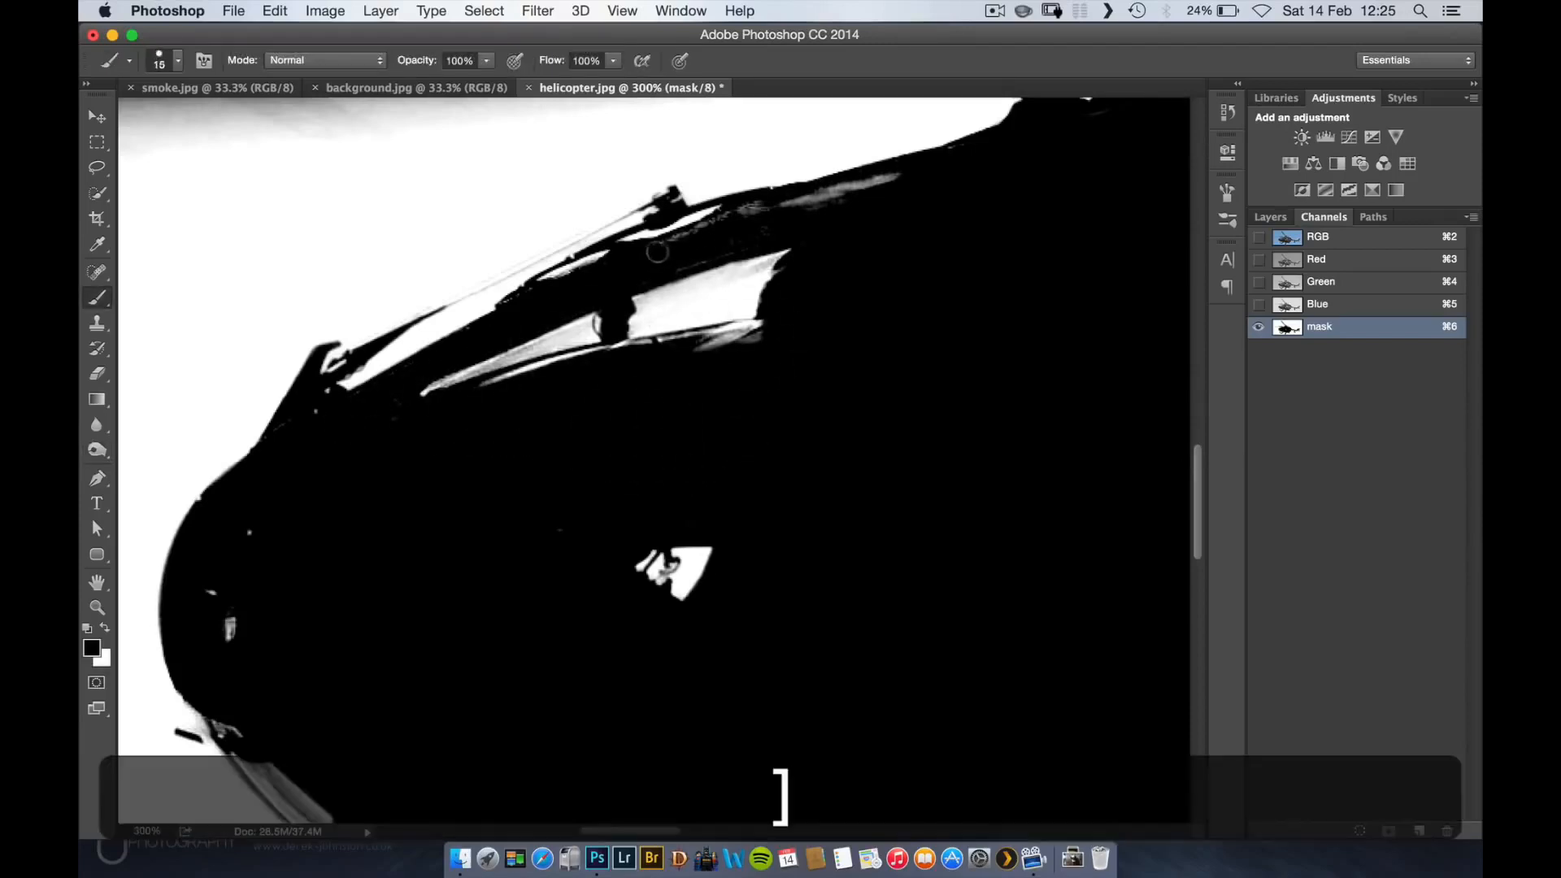
pyautogui.moveTo(672, 253)
pyautogui.mouseDown()
pyautogui.moveTo(761, 209)
pyautogui.moveTo(932, 173)
pyautogui.moveTo(717, 244)
pyautogui.mouseUp()
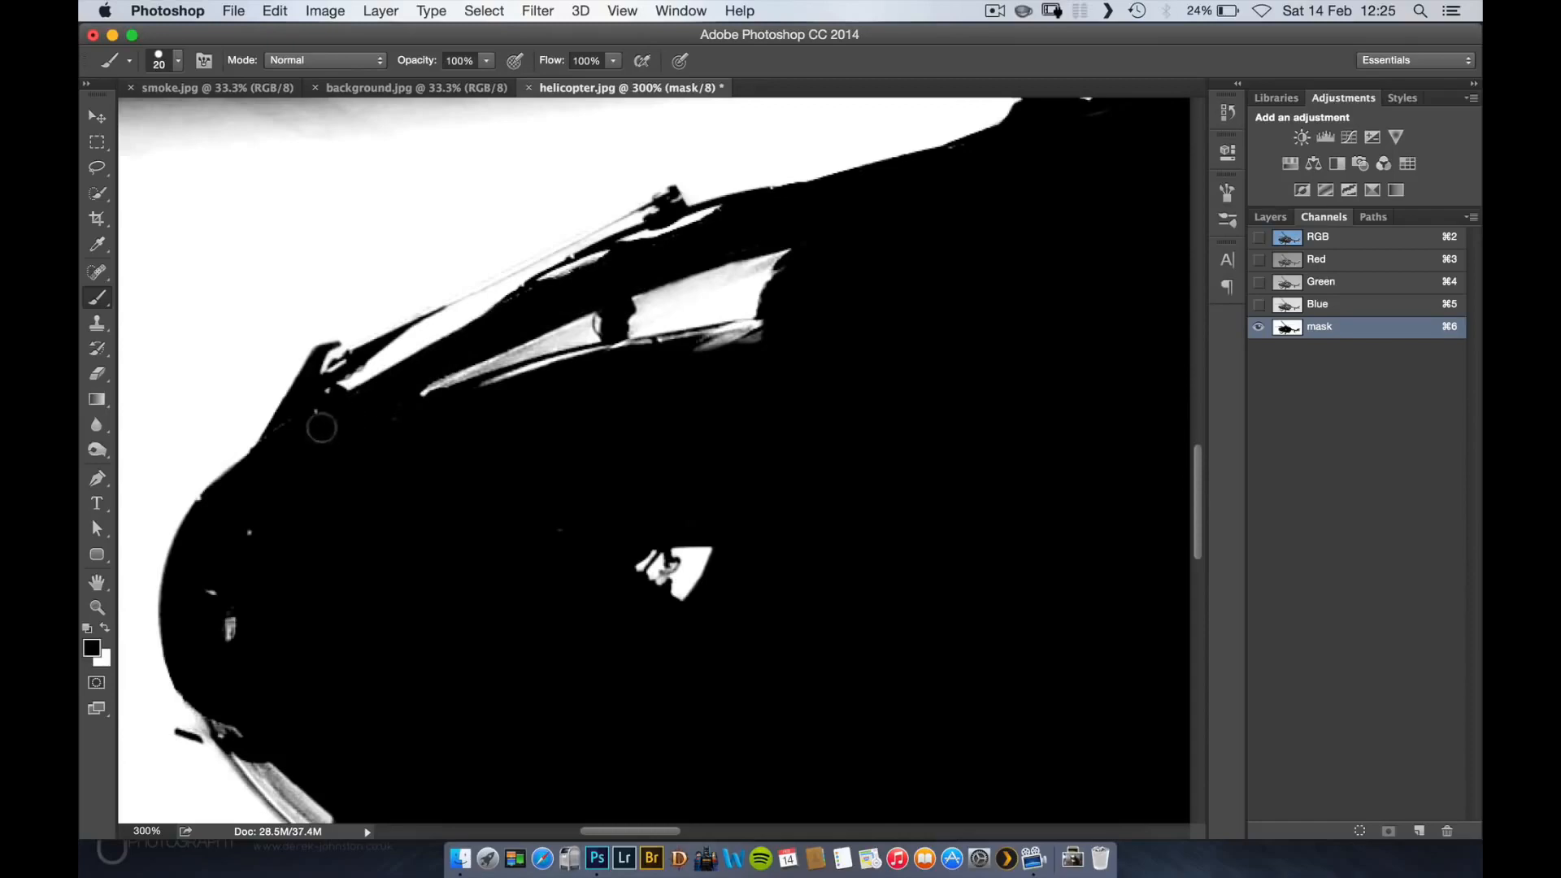
pyautogui.moveTo(321, 397)
pyautogui.mouseDown()
pyautogui.moveTo(261, 529)
pyautogui.moveTo(236, 636)
pyautogui.moveTo(220, 531)
pyautogui.mouseUp()
pyautogui.moveTo(228, 727); pyautogui.dragTo(196, 694)
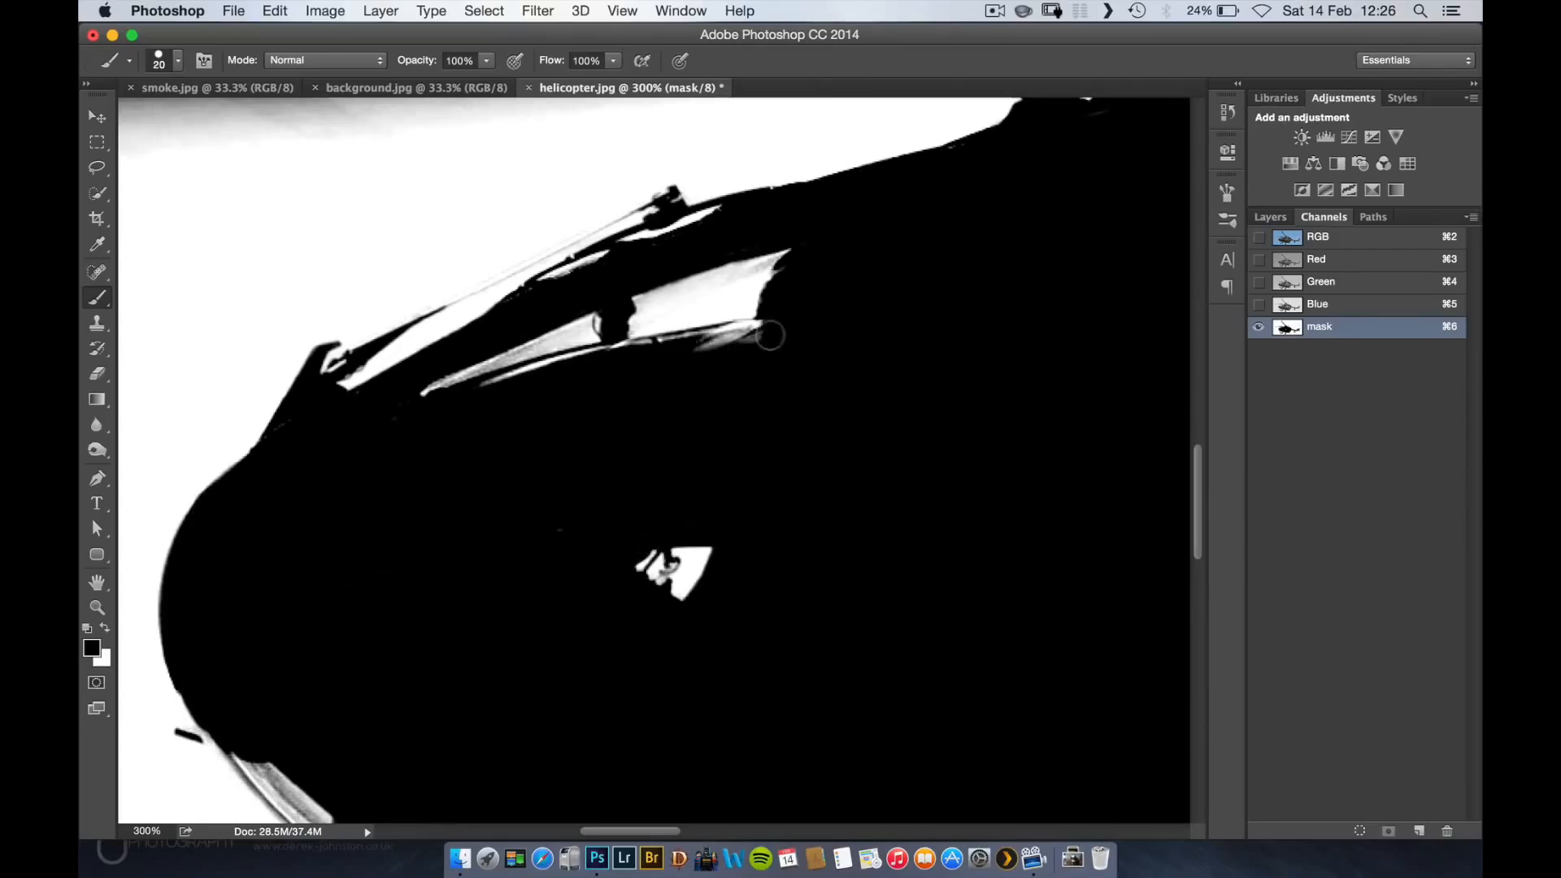
# - Paint the bright strip under the windscreen's see-through gap black at 20 px, and compare the gap with the full-colour image
pyautogui.moveTo(770, 335); pyautogui.dragTo(719, 340)
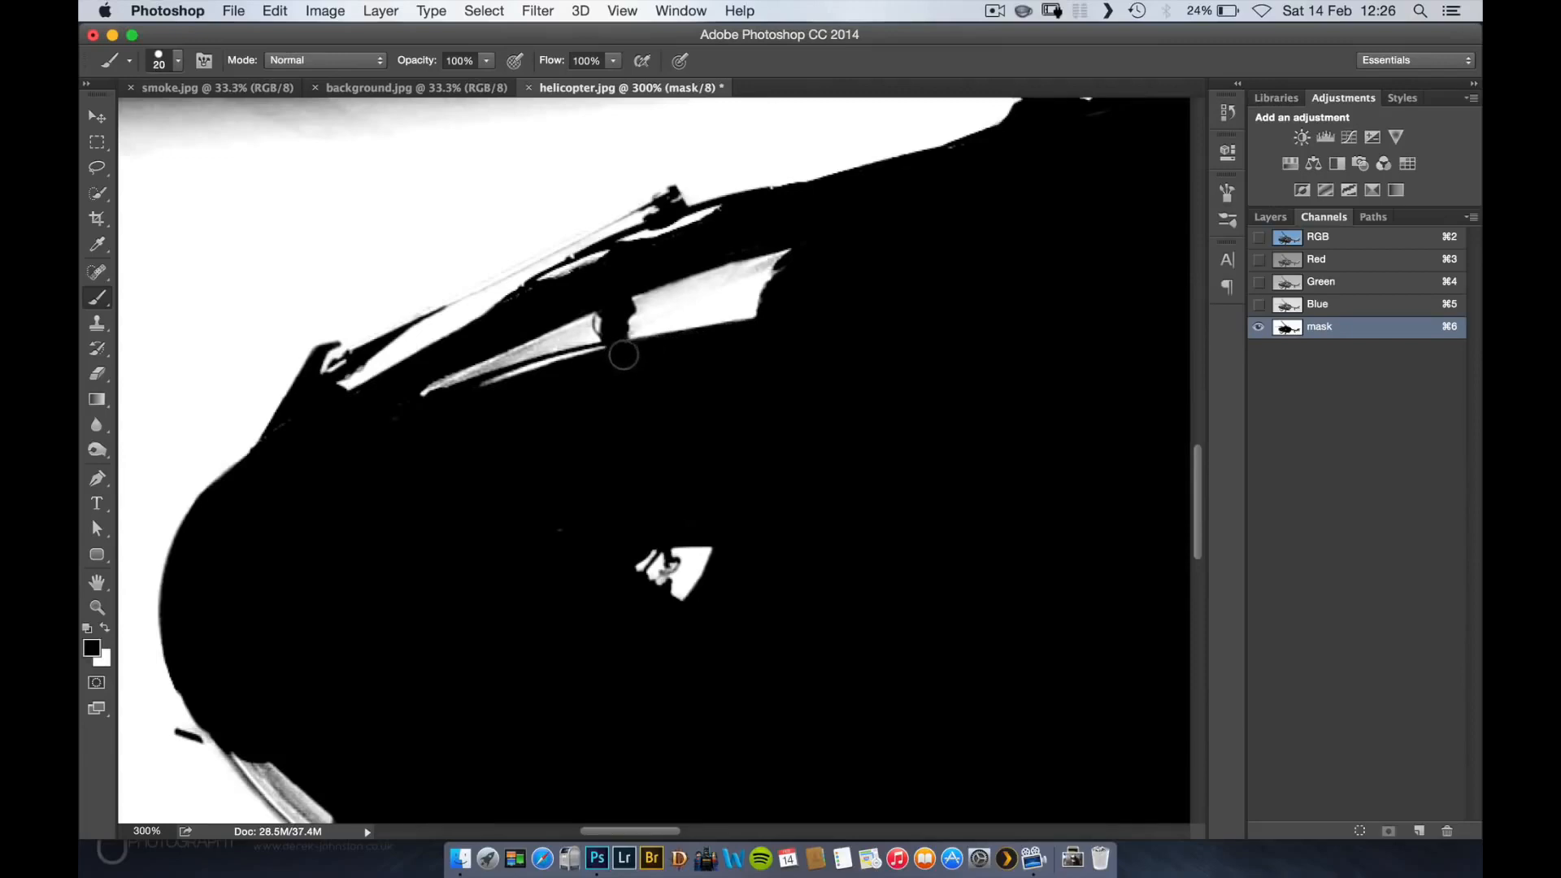
pyautogui.moveTo(599, 360)
pyautogui.mouseDown()
pyautogui.moveTo(491, 392)
pyautogui.moveTo(542, 373)
pyautogui.mouseUp()
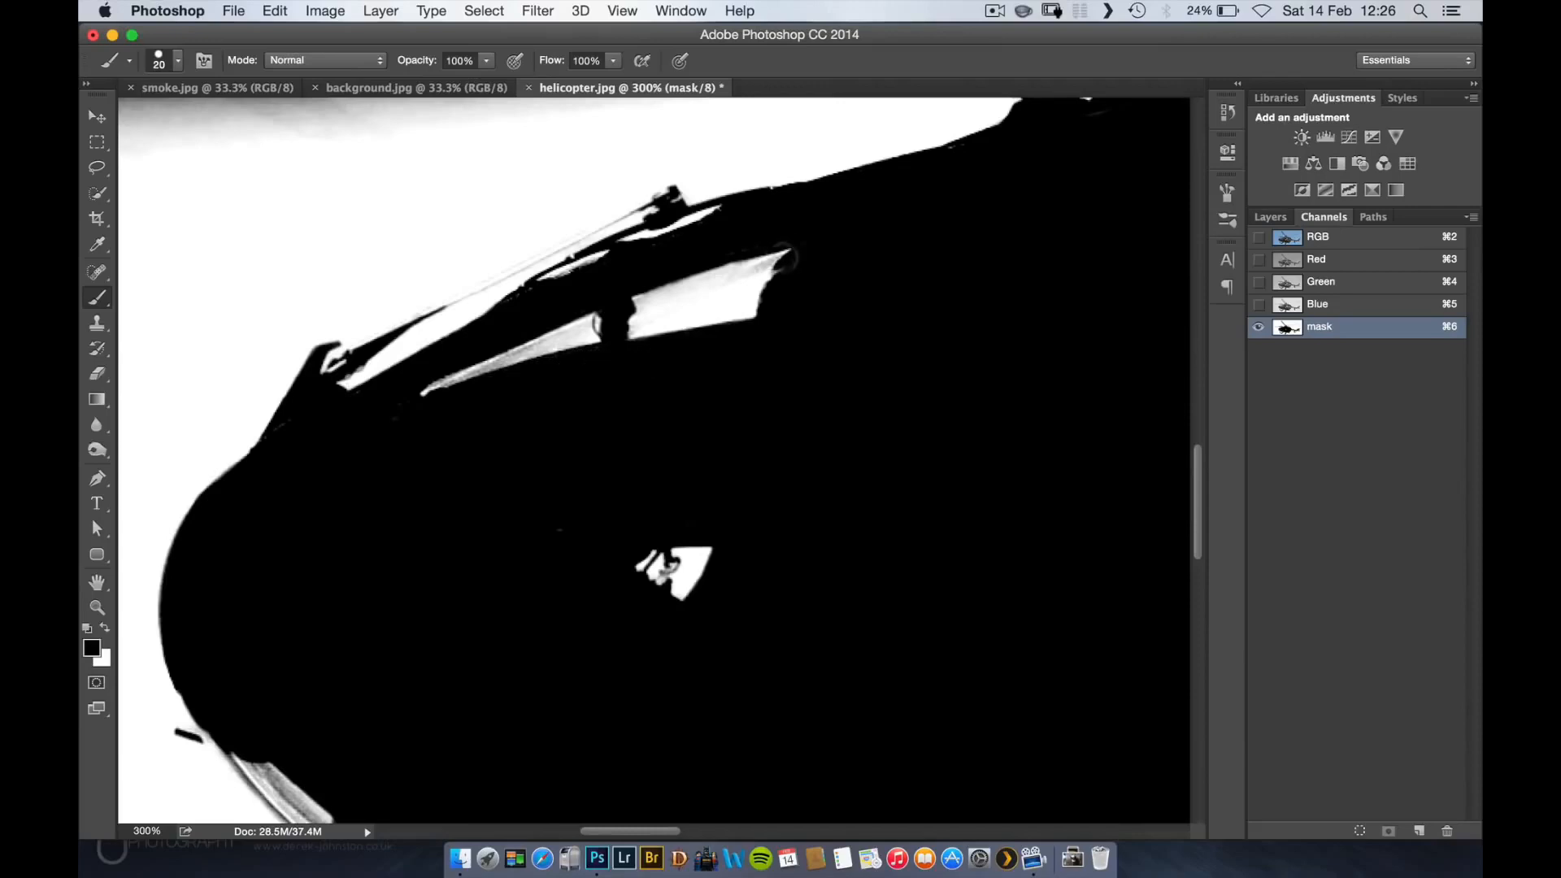
pyautogui.press('[')
pyautogui.press('super+2')
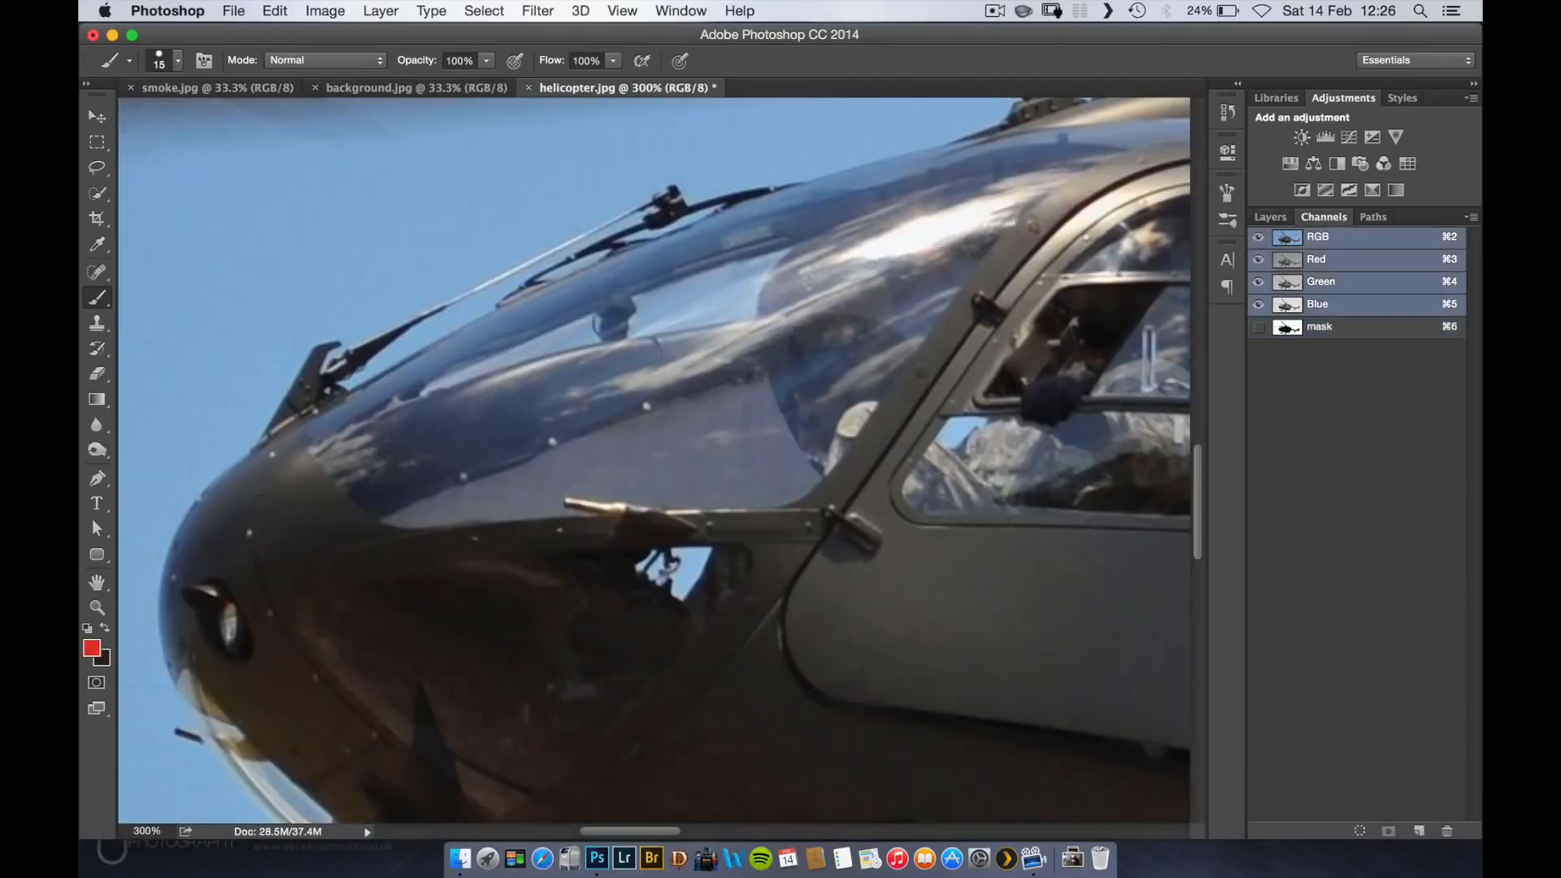
pyautogui.click(1317, 326)
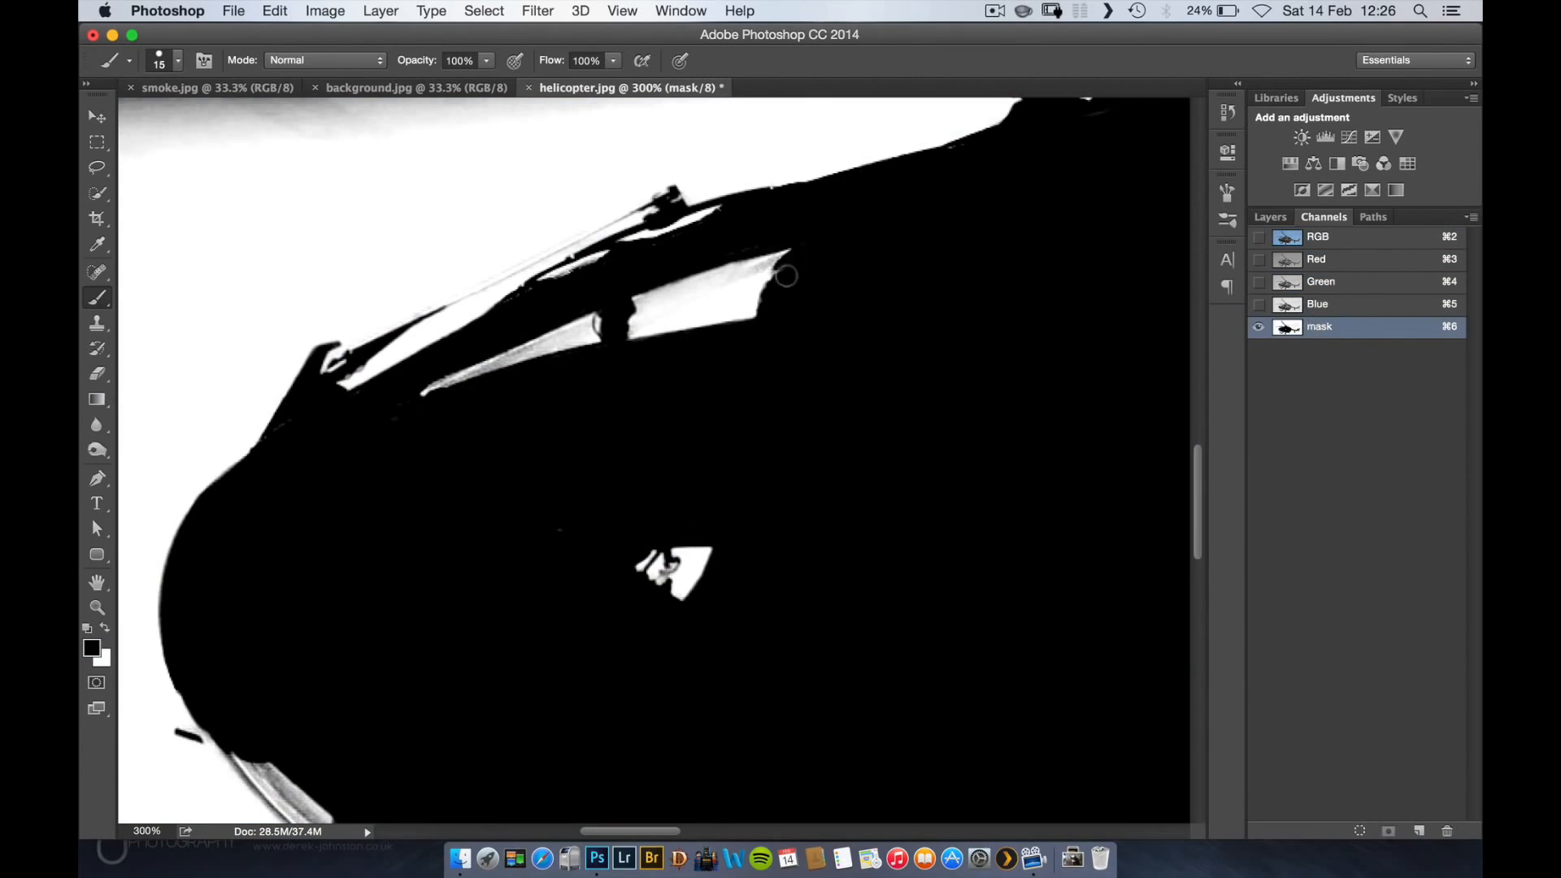
# - Darken the faint rear-facing main rotor blade and the tail rotor blur with the Burn tool at 354 px, Shadows range and 31% exposure
pyautogui.press('super+minus')
pyautogui.press('super+minus')
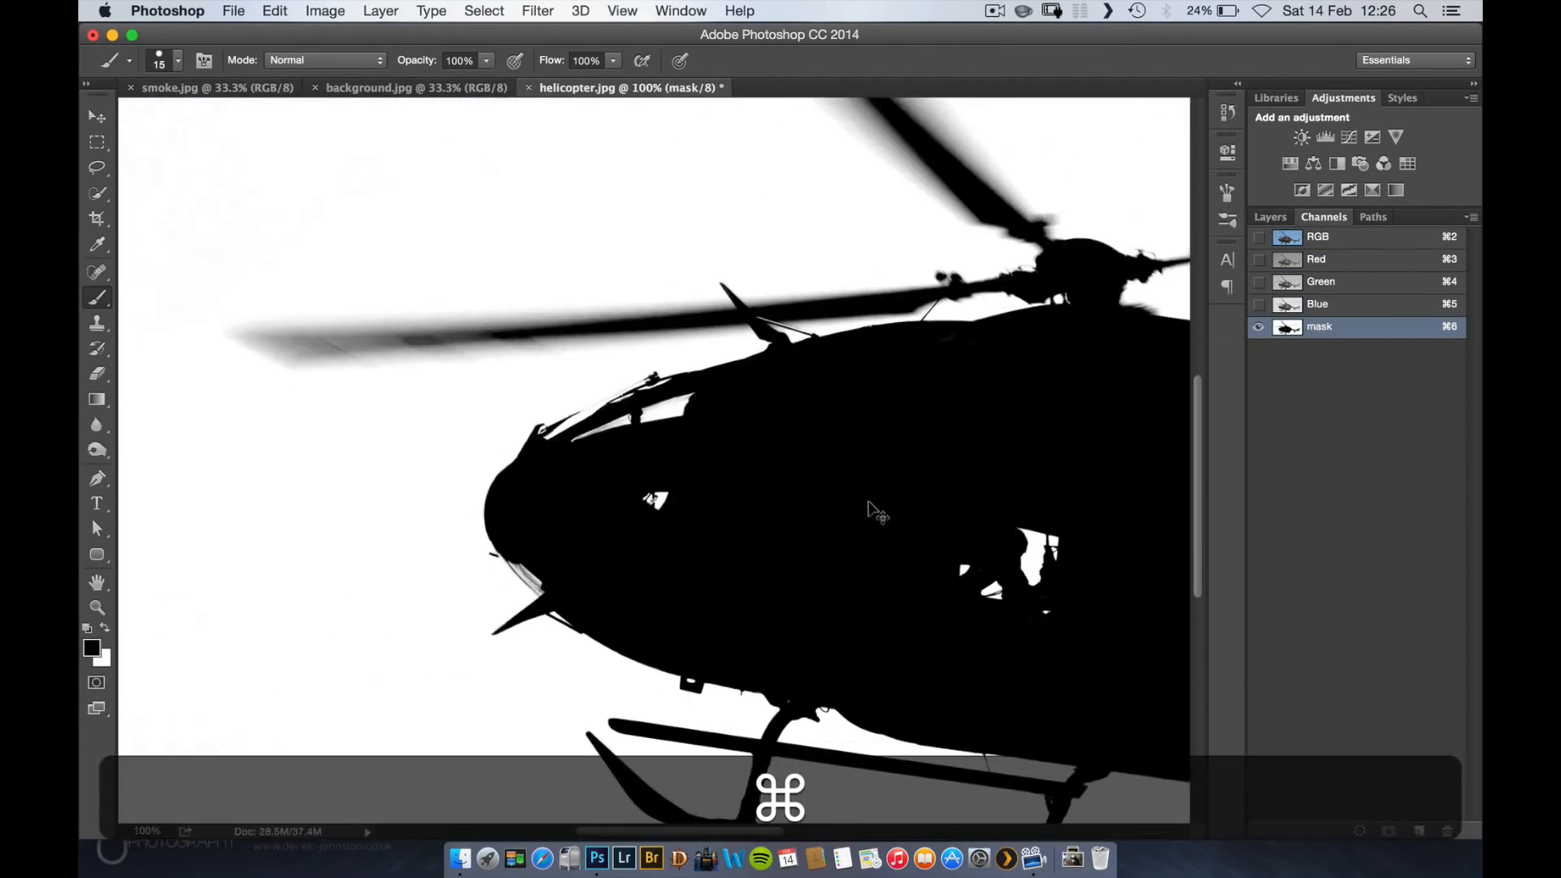
pyautogui.press('super+minus')
pyautogui.press('super+minus')
pyautogui.press('super+minus')
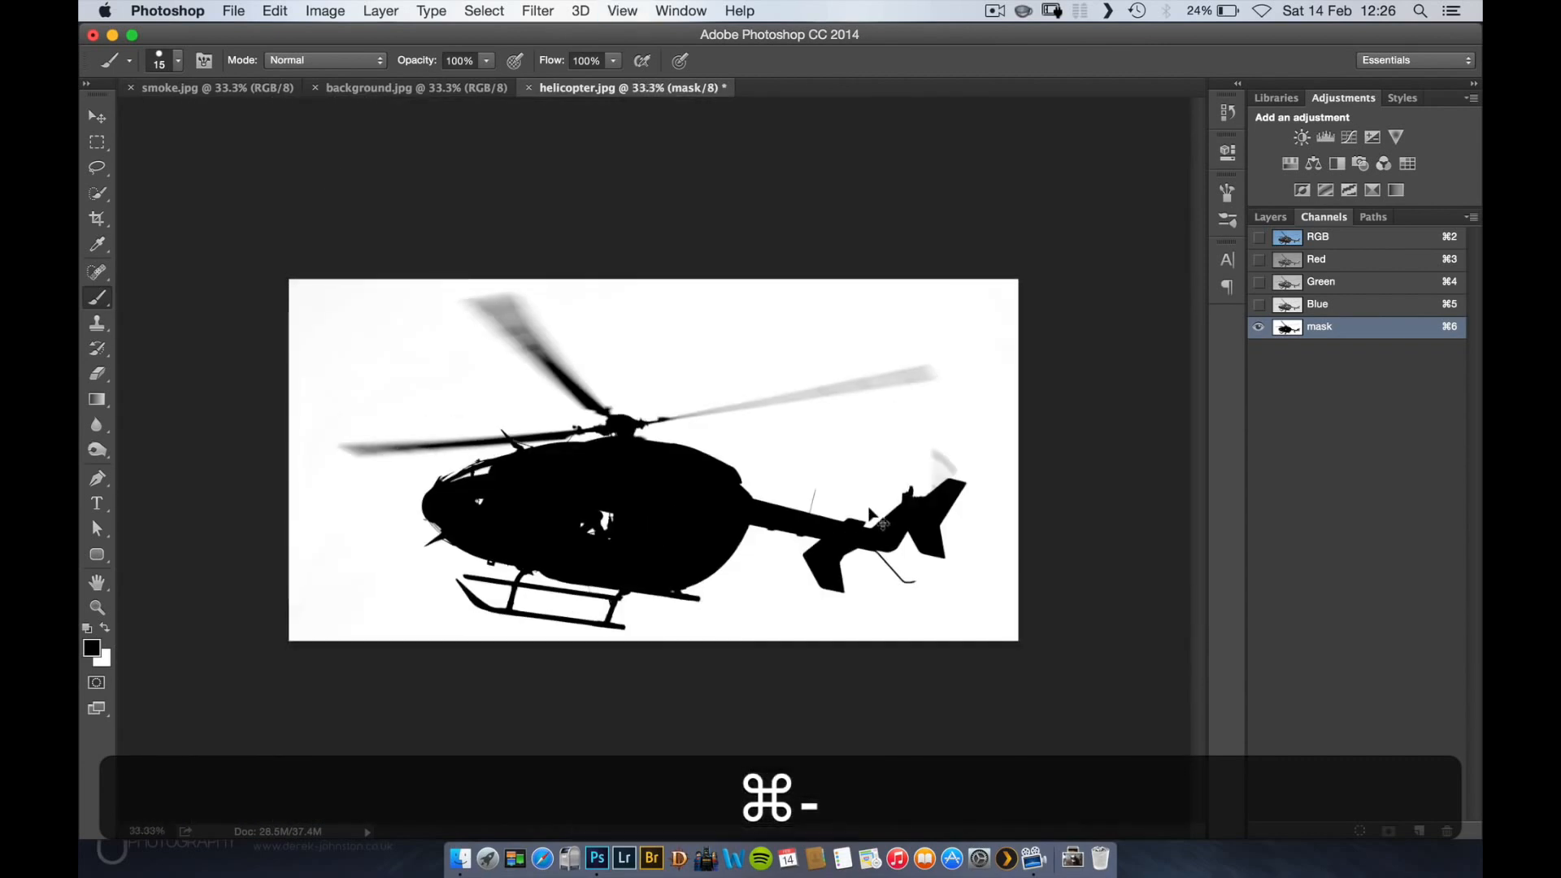
pyautogui.press('super+equal')
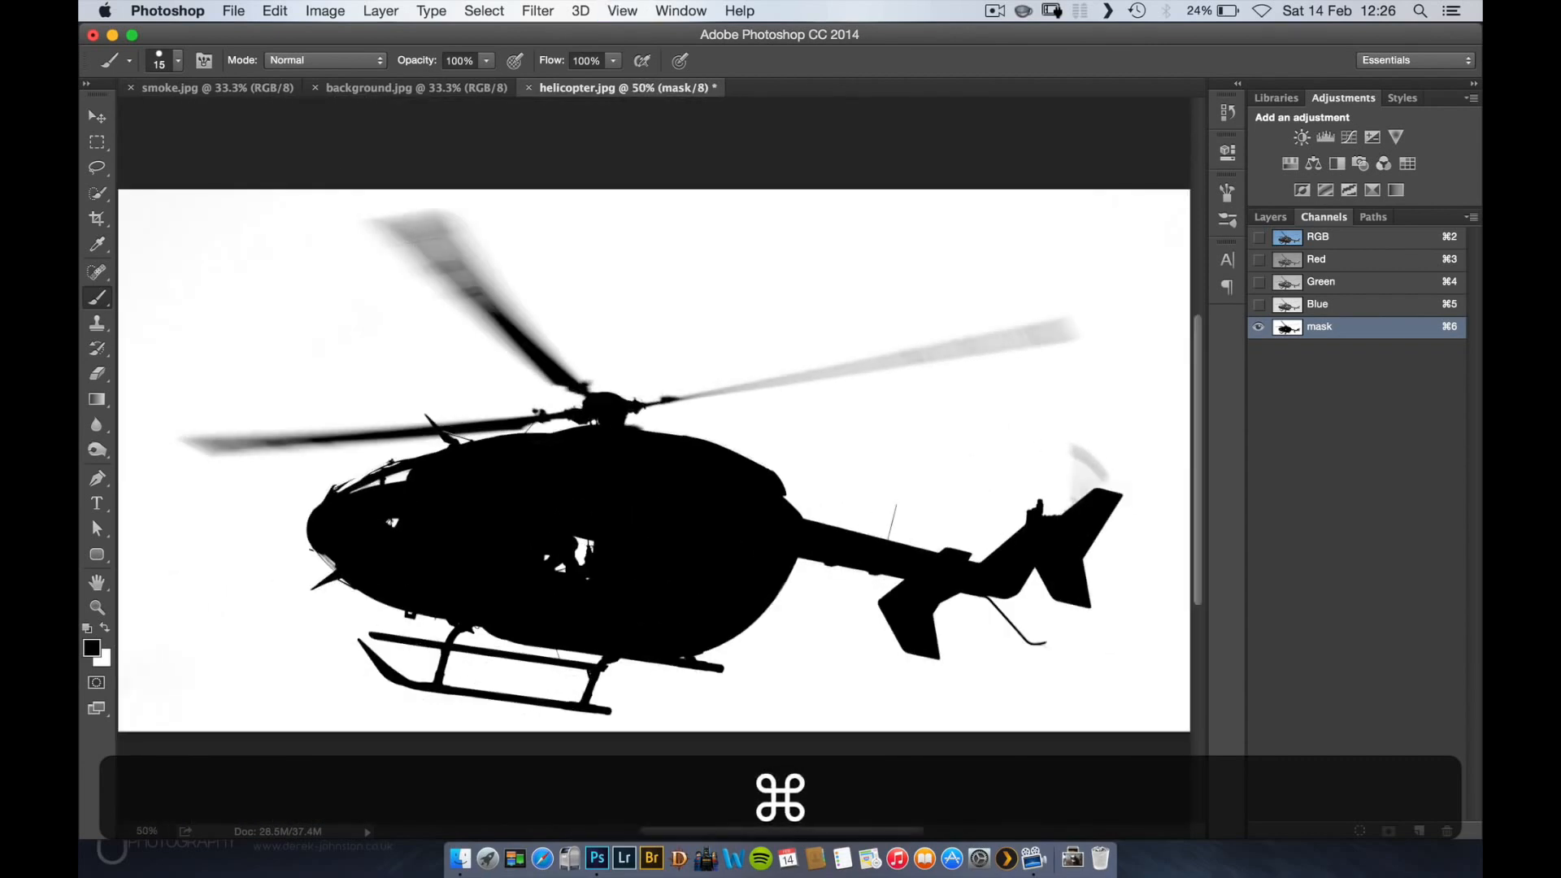
pyautogui.press('o')
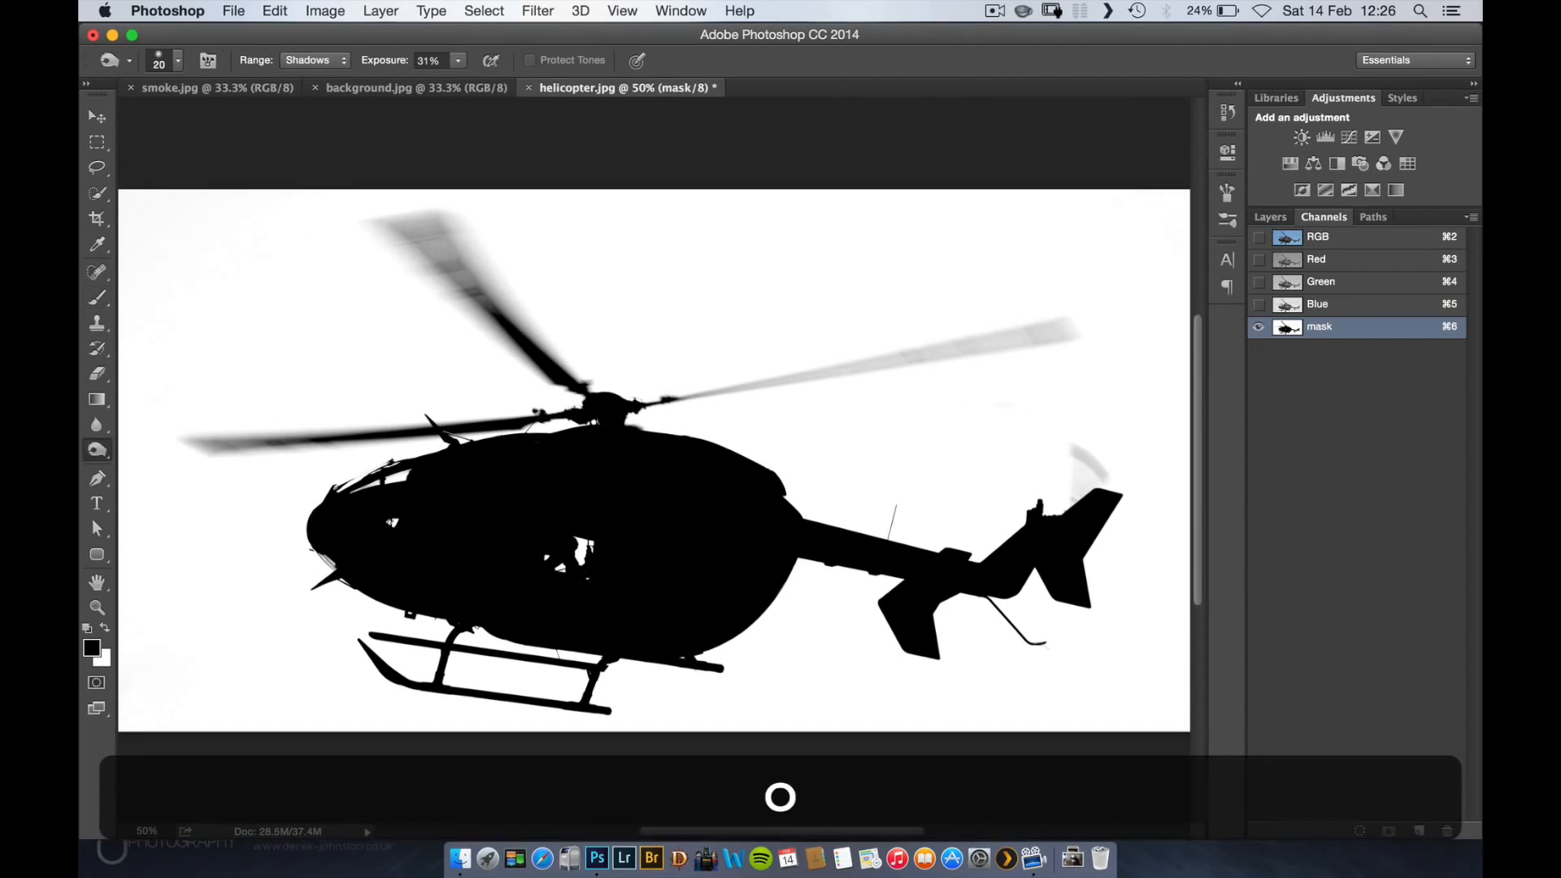
pyautogui.moveTo(921, 436)
pyautogui.mouseDown()
pyautogui.moveTo(1021, 436)
pyautogui.moveTo(990, 440)
pyautogui.mouseUp()
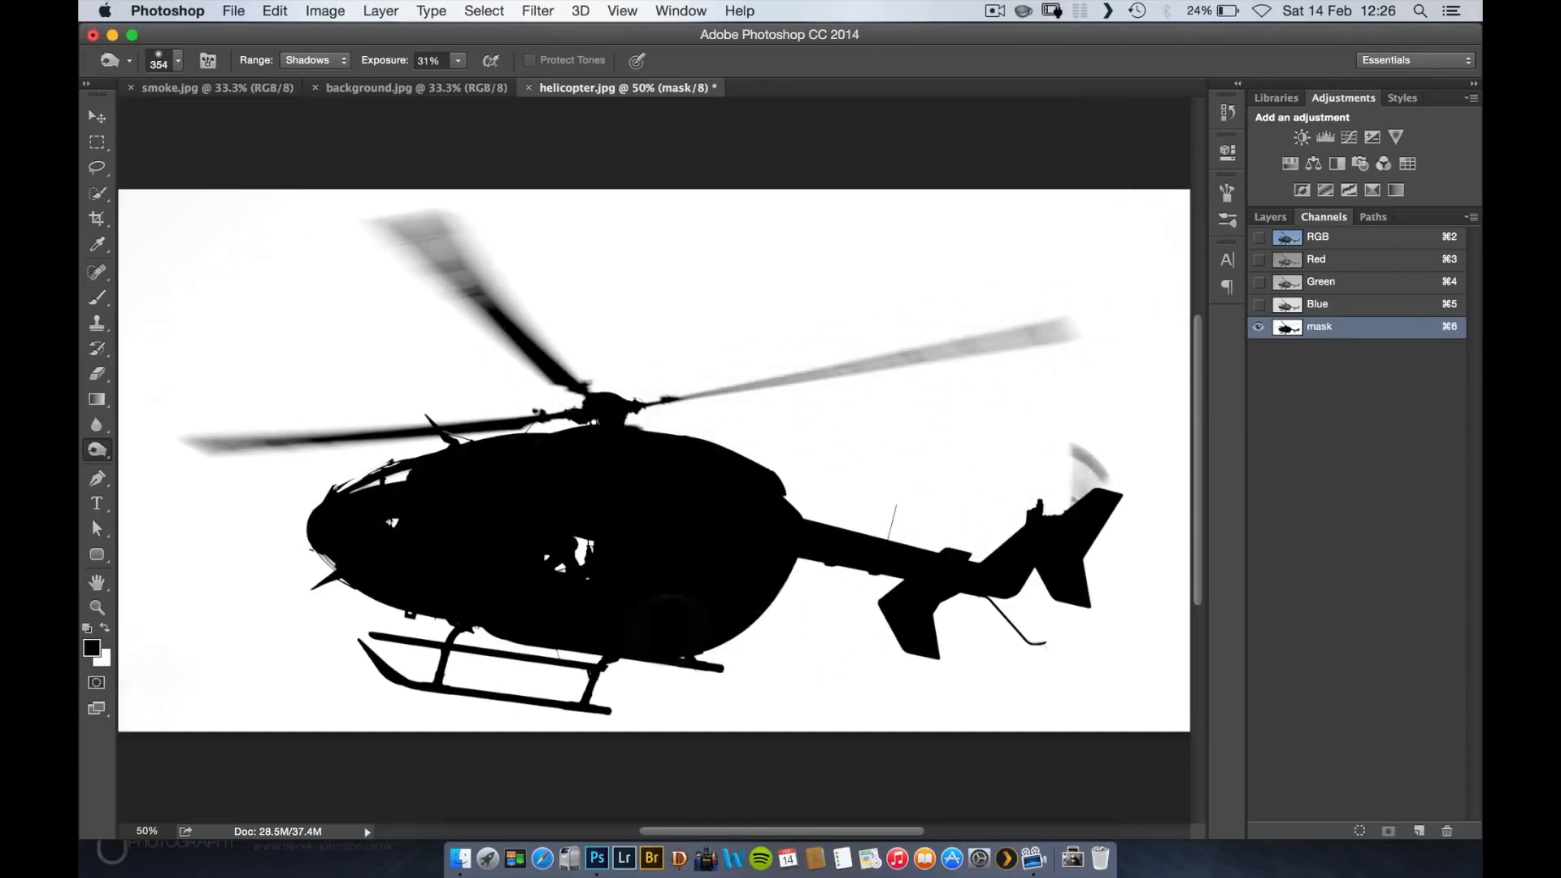
# - Invert the mask channel to make the helicopter white on a black background
pyautogui.press('super+minus')
pyautogui.press('super+equal')
pyautogui.press('super+i')
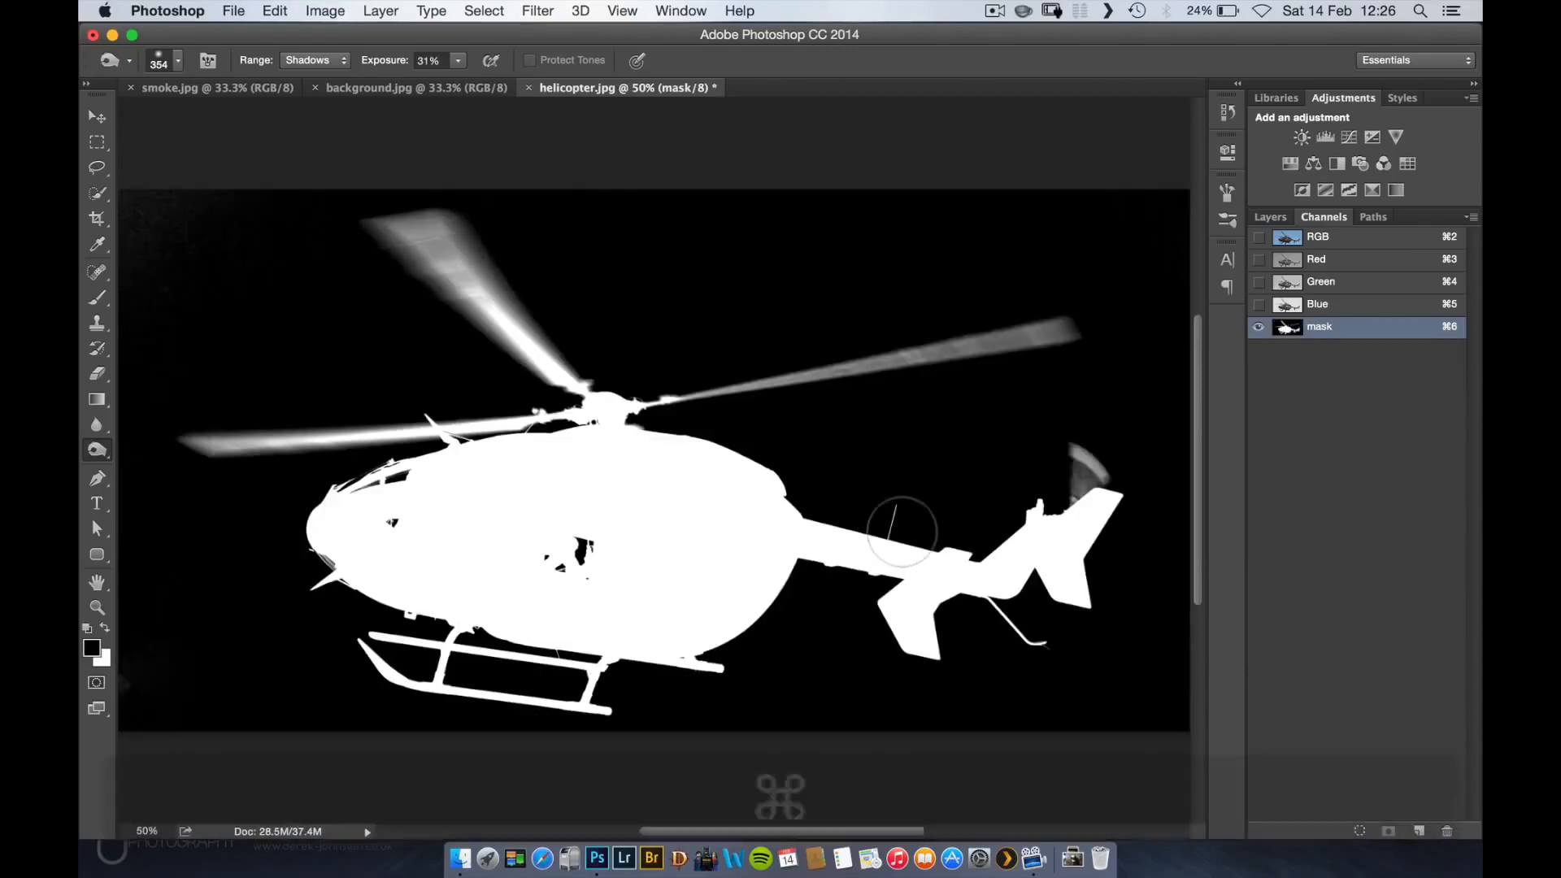
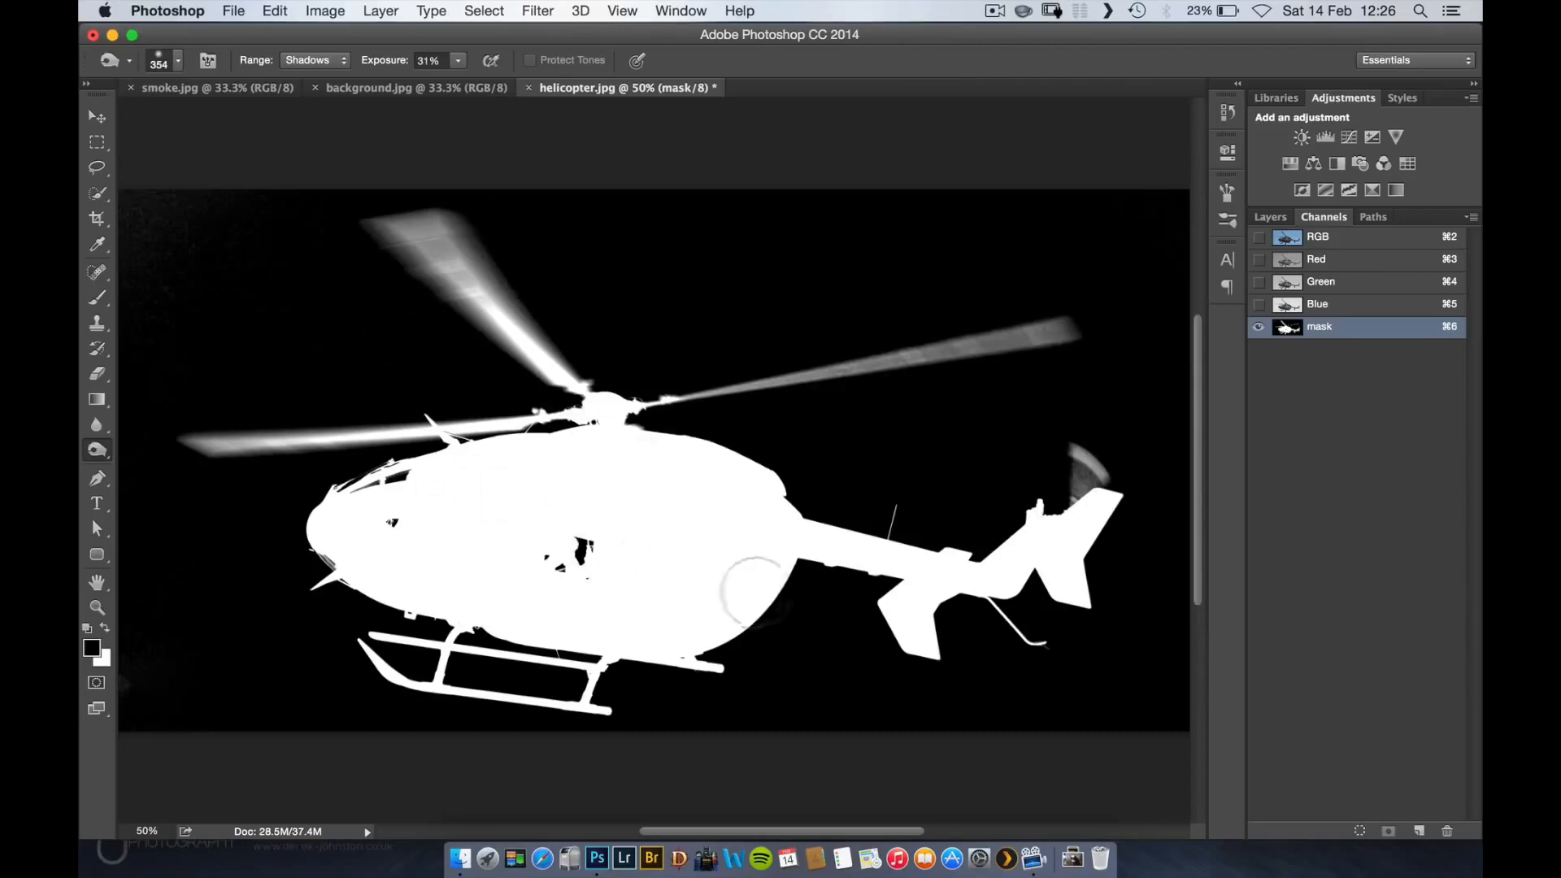
# - Return to the full-colour RGB image and duplicate the Background layer
pyautogui.click(1356, 237)
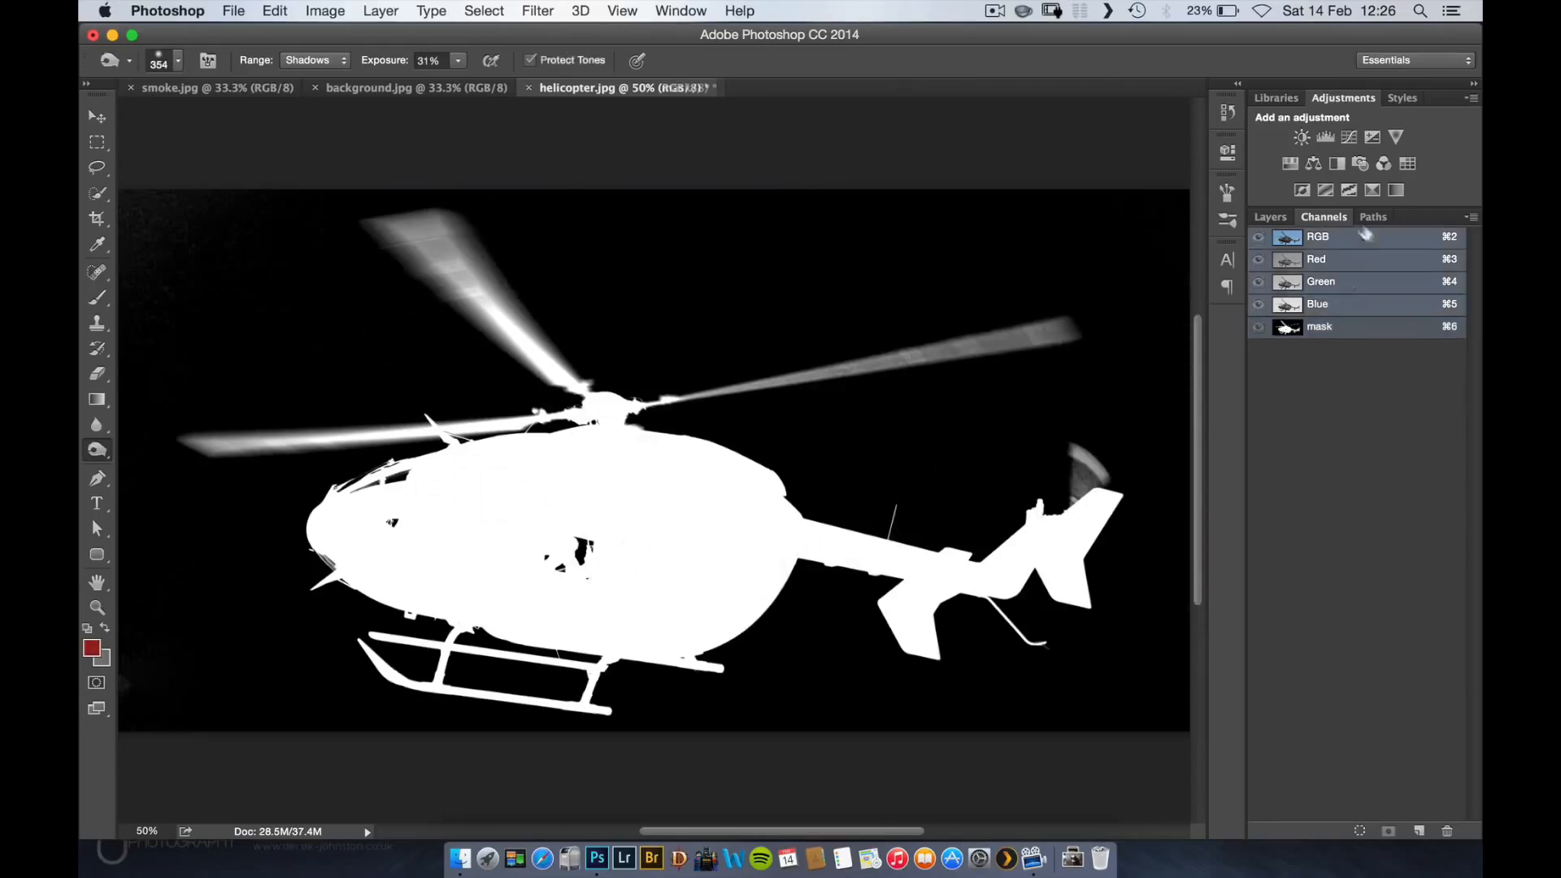
pyautogui.click(1270, 217)
pyautogui.moveTo(1388, 325); pyautogui.dragTo(1421, 829)
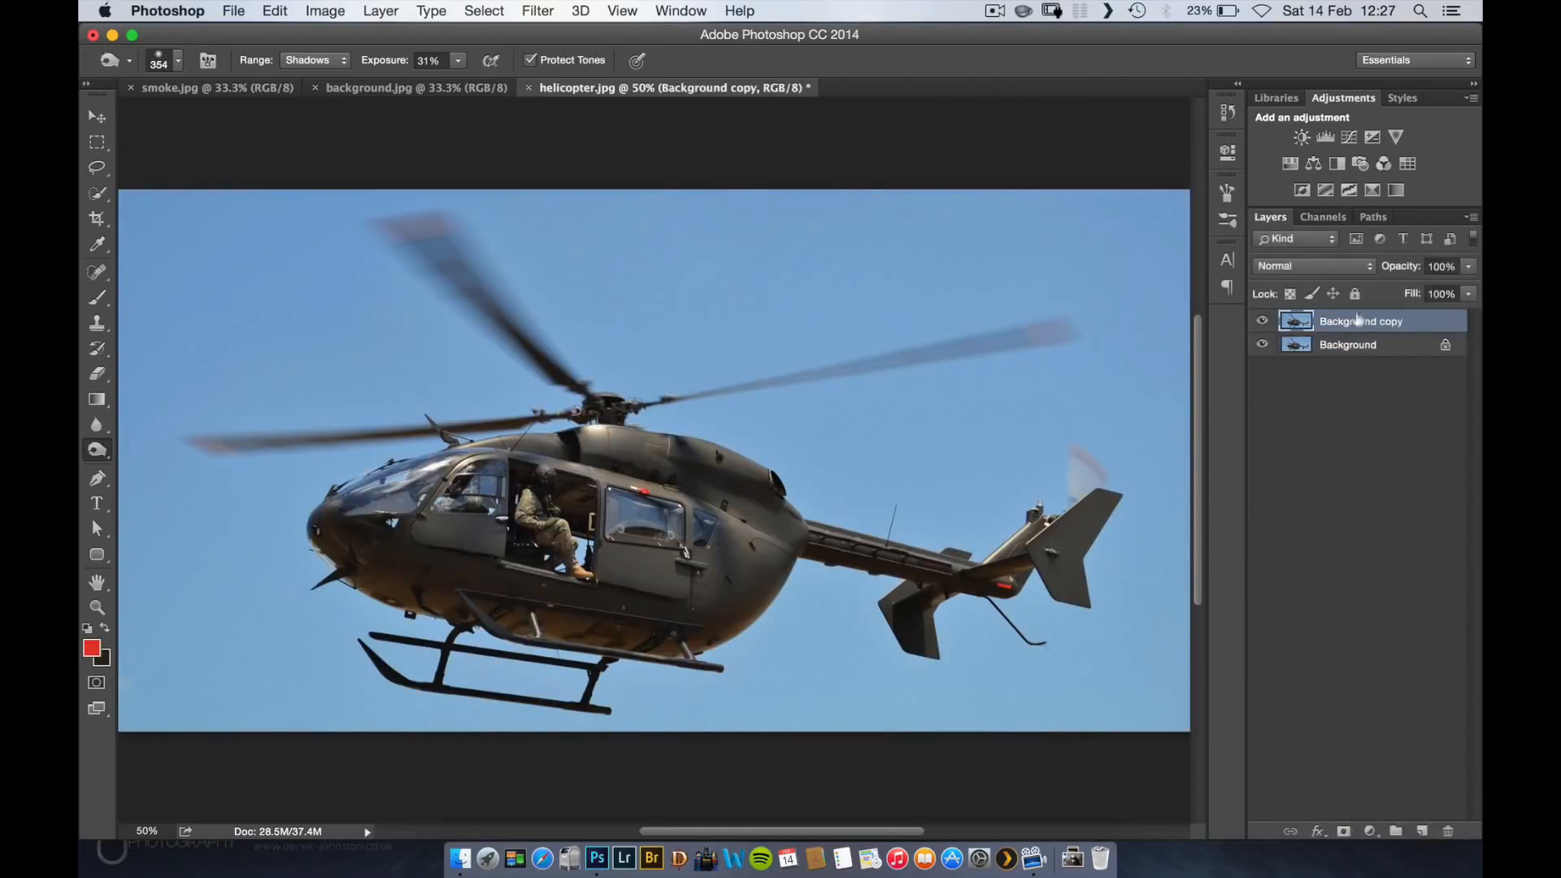
# - Load the mask channel as a selection, apply it as a layer mask on the Background copy layer, and hide the original Background layer
pyautogui.click(1323, 217)
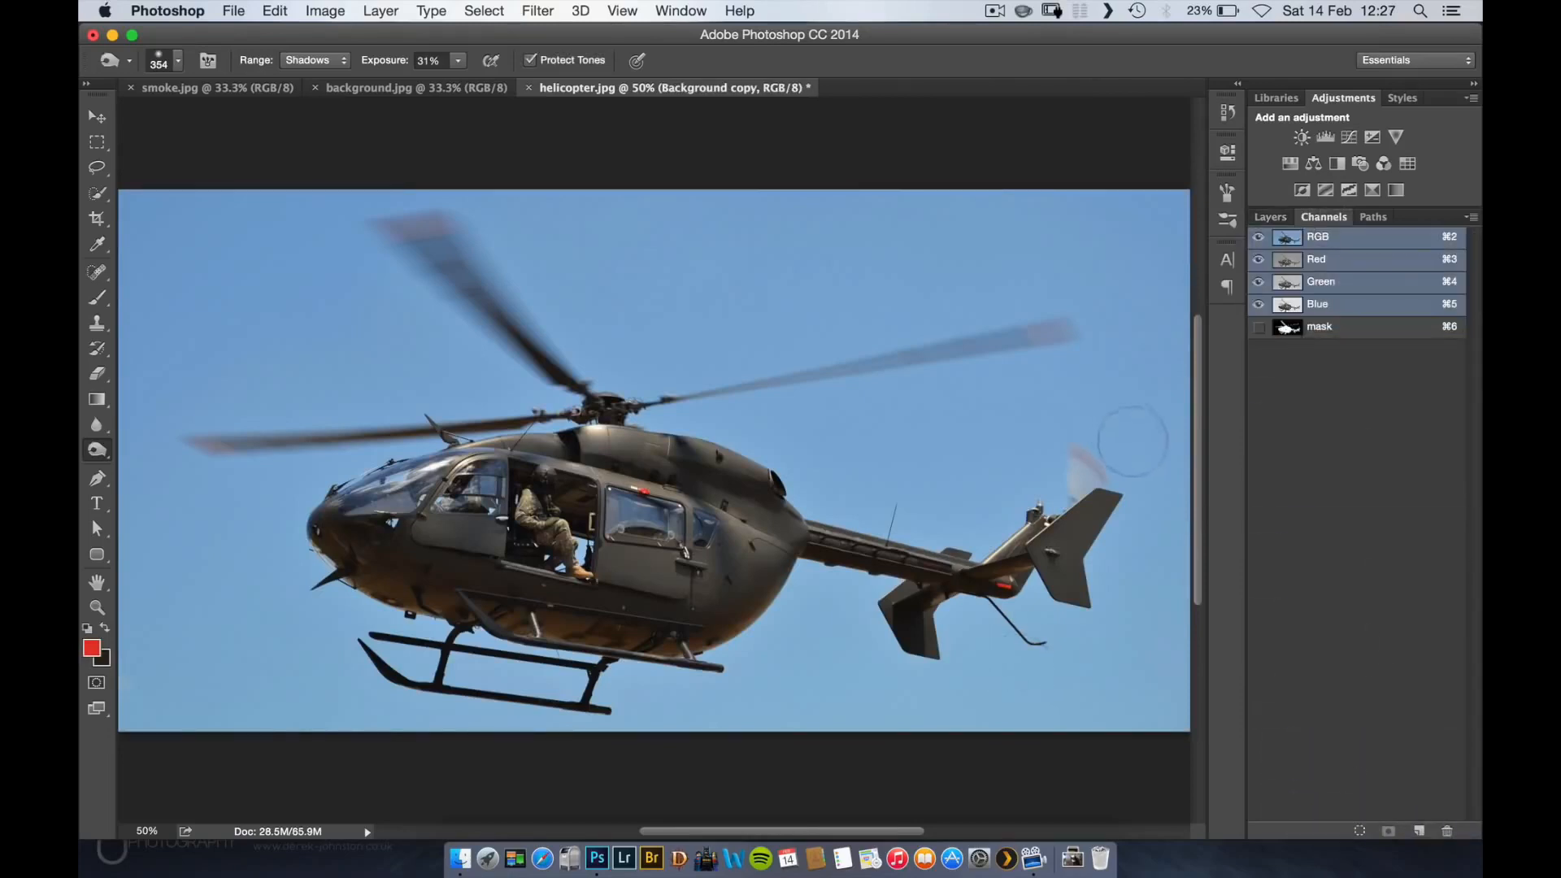
pyautogui.press('alt')
pyautogui.press('super')
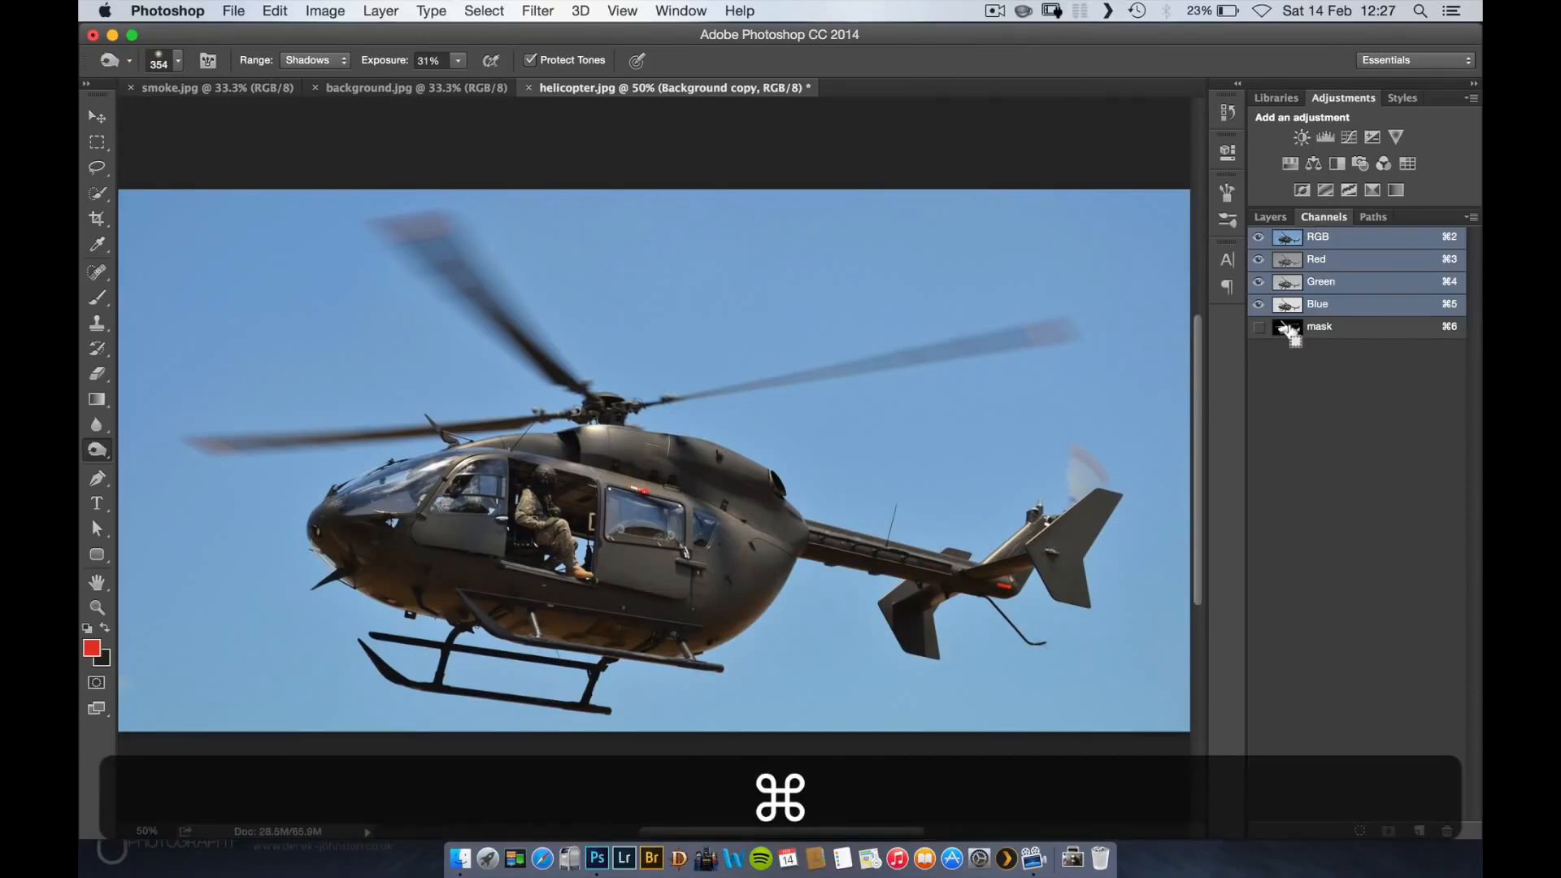
pyautogui.keyDown('super'); pyautogui.click(1288, 329); pyautogui.keyUp('super')
pyautogui.click(1270, 217)
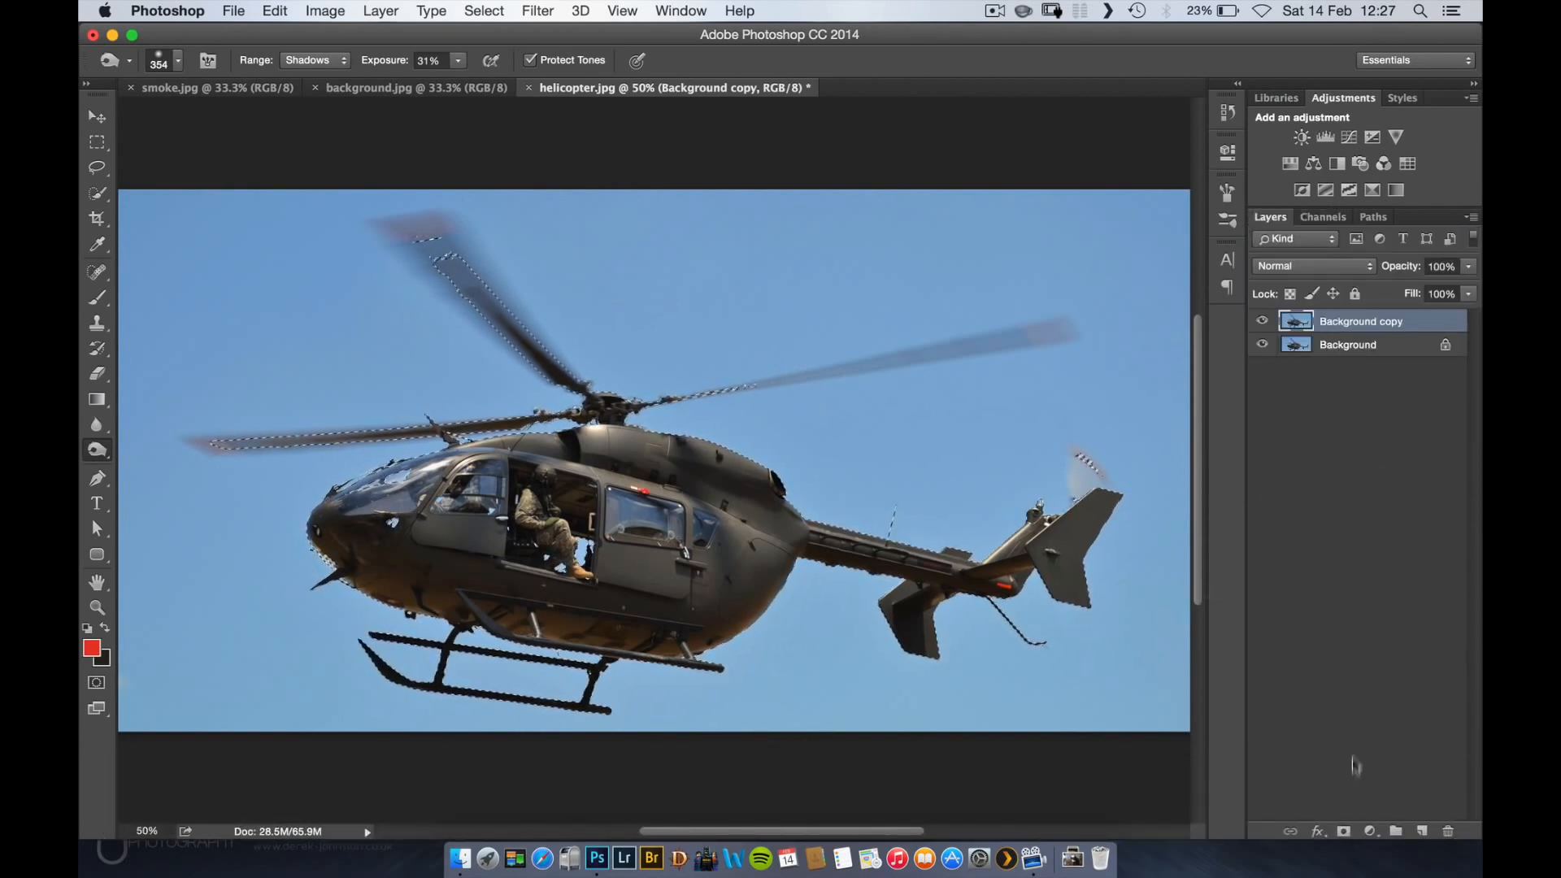
pyautogui.click(1344, 828)
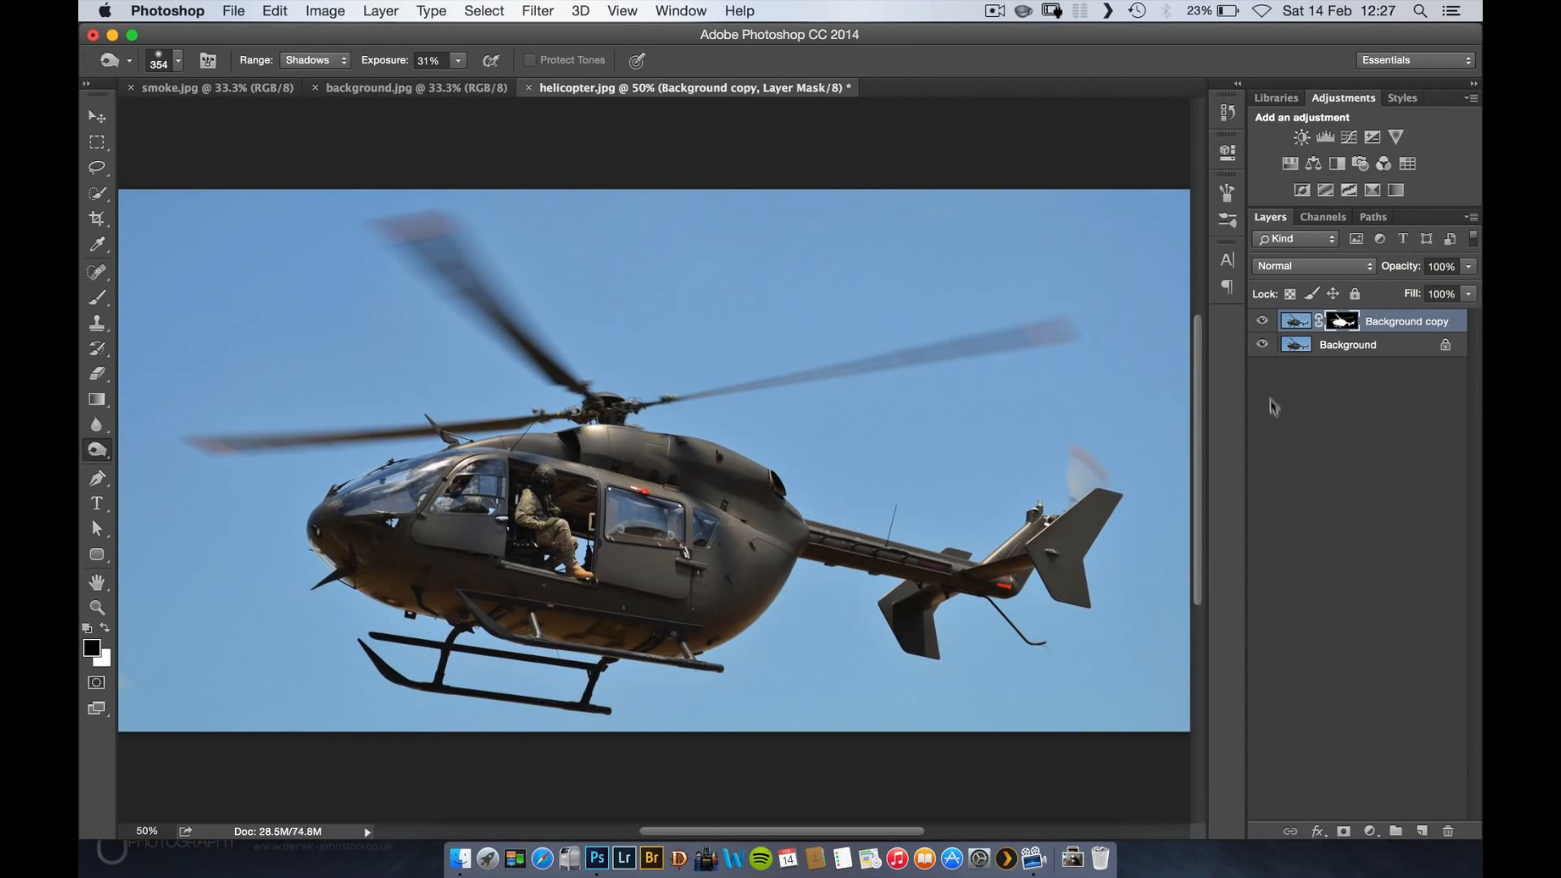
pyautogui.click(1262, 345)
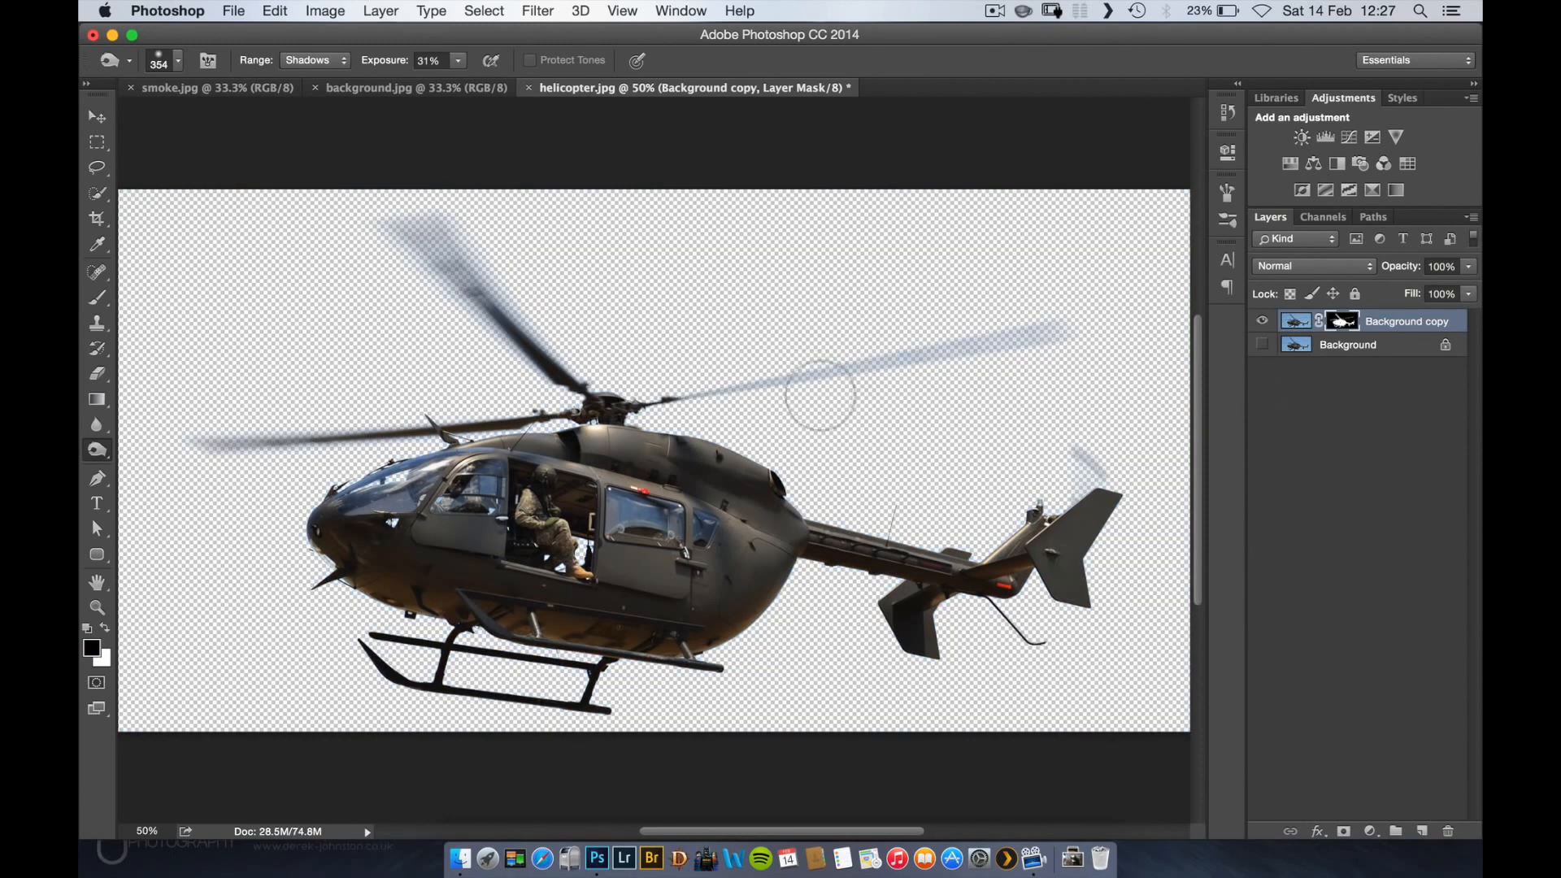
# - Move the masked helicopter layer into the background.jpg document, centred over the landscape
pyautogui.press('v')
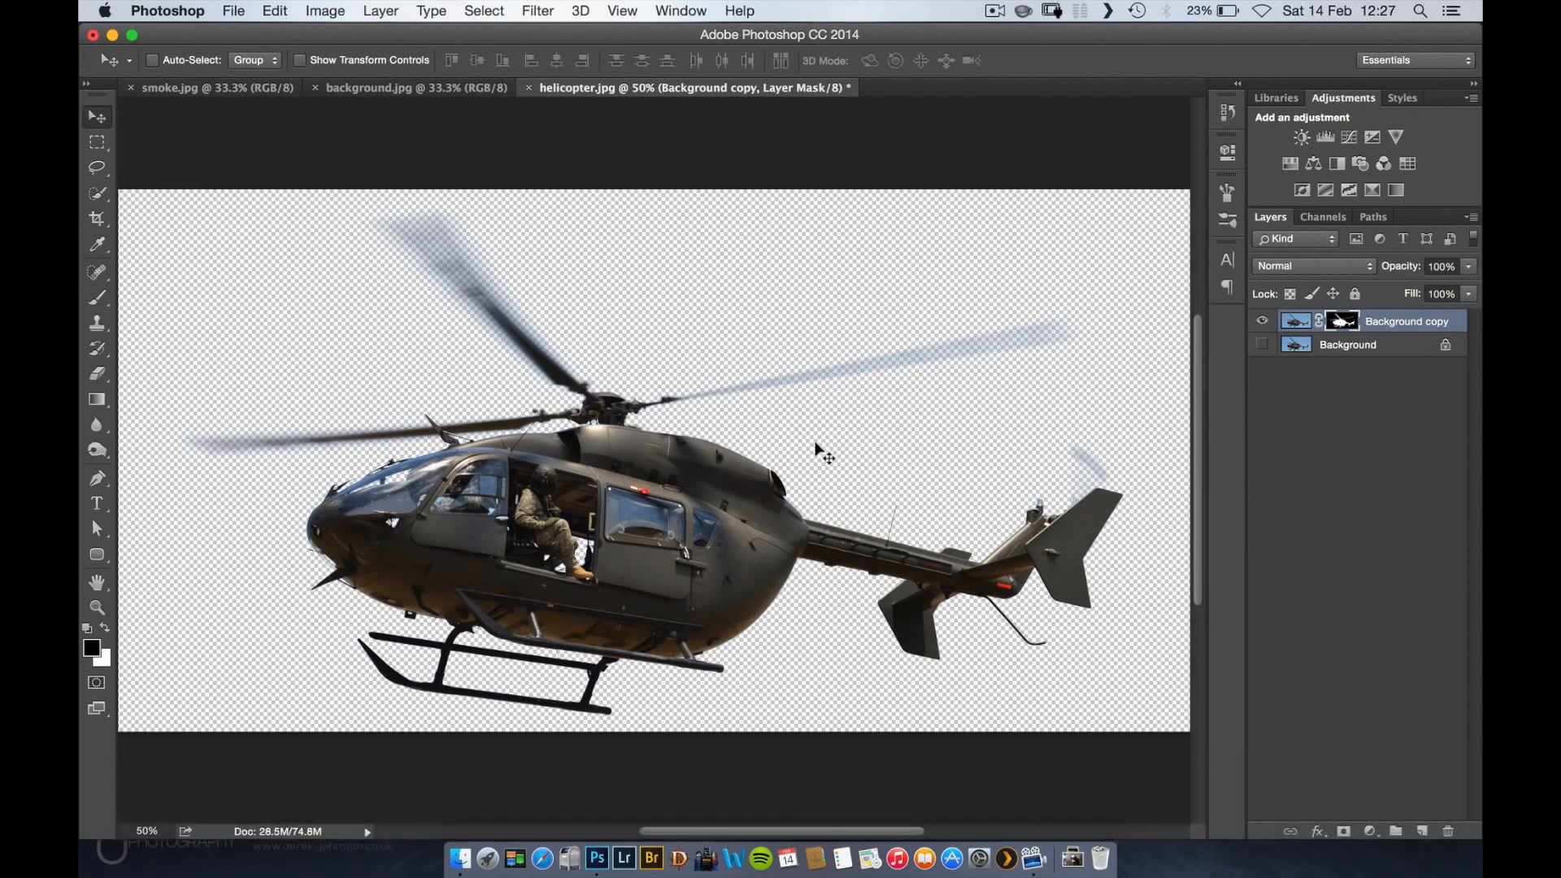
pyautogui.press('shift')
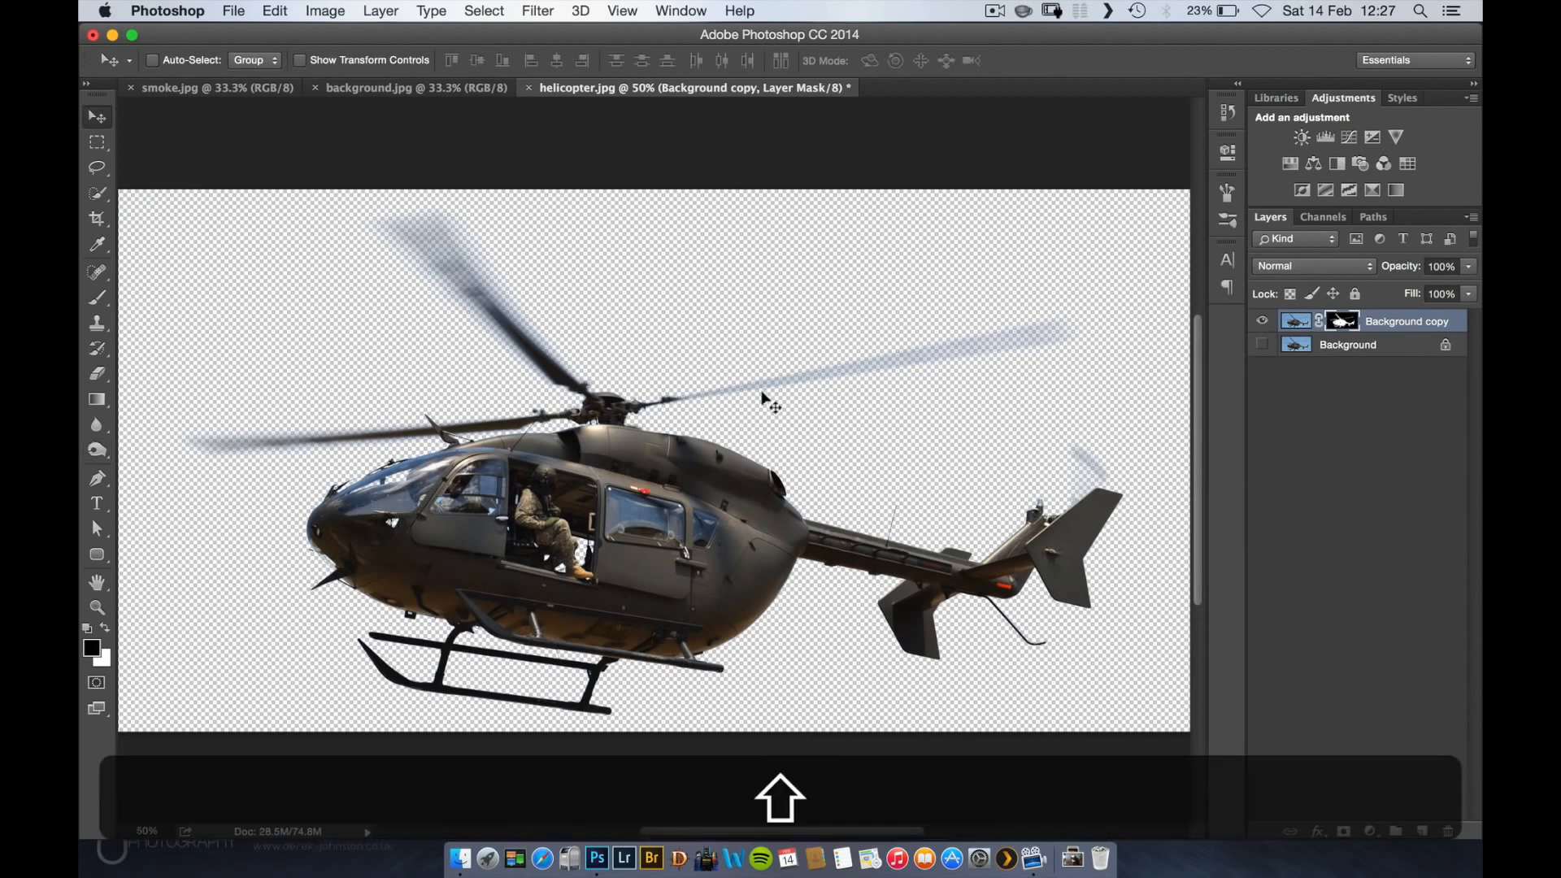
pyautogui.moveTo(598, 446); pyautogui.dragTo(435, 88)
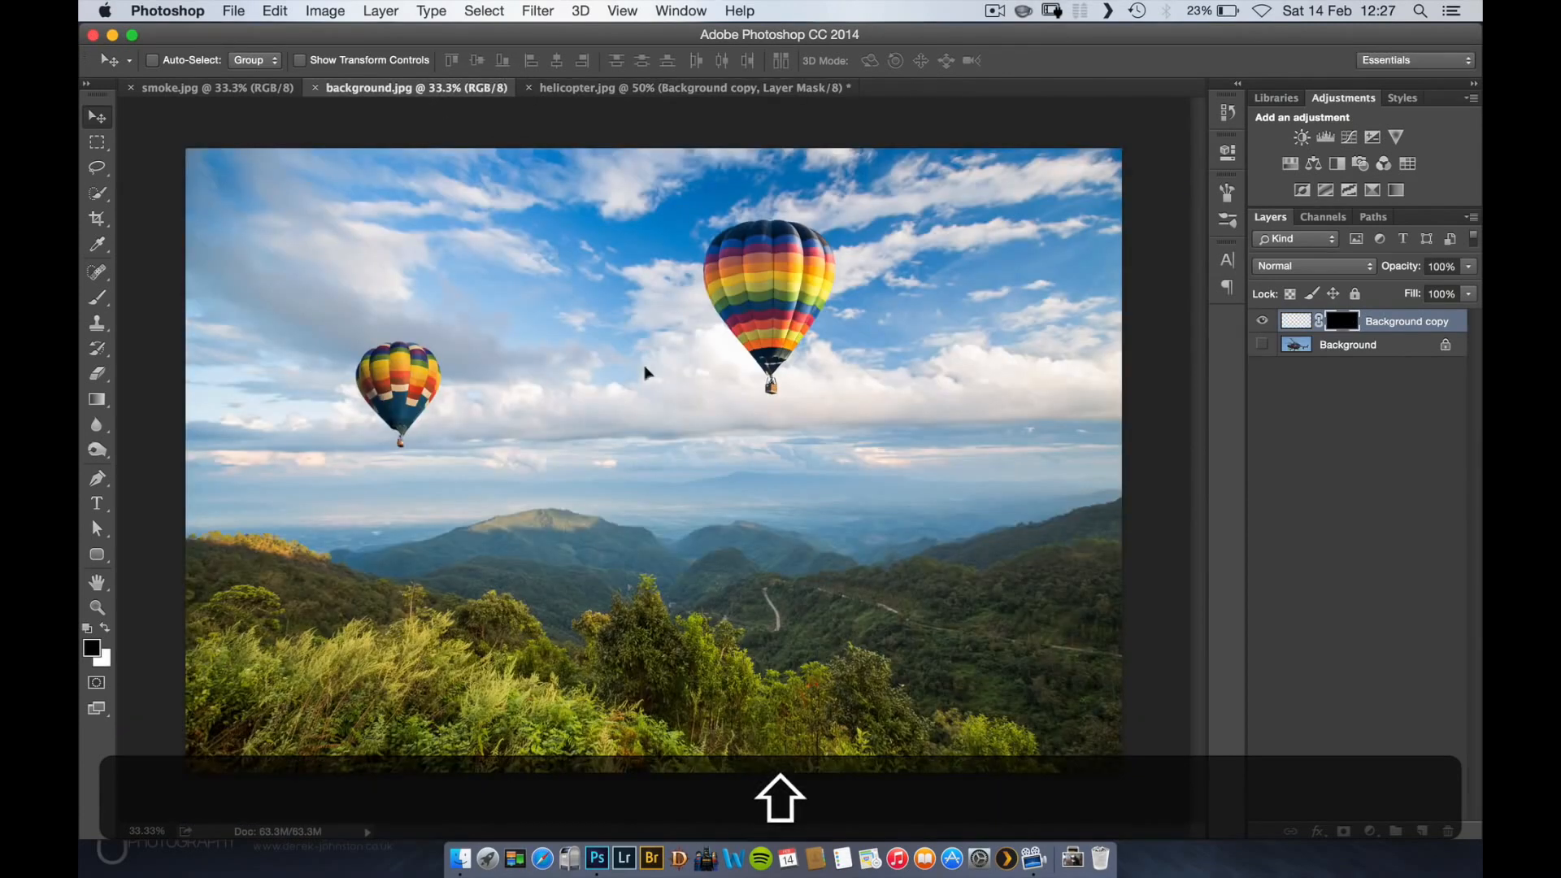
pyautogui.moveTo(645, 374); pyautogui.dragTo(637, 366)
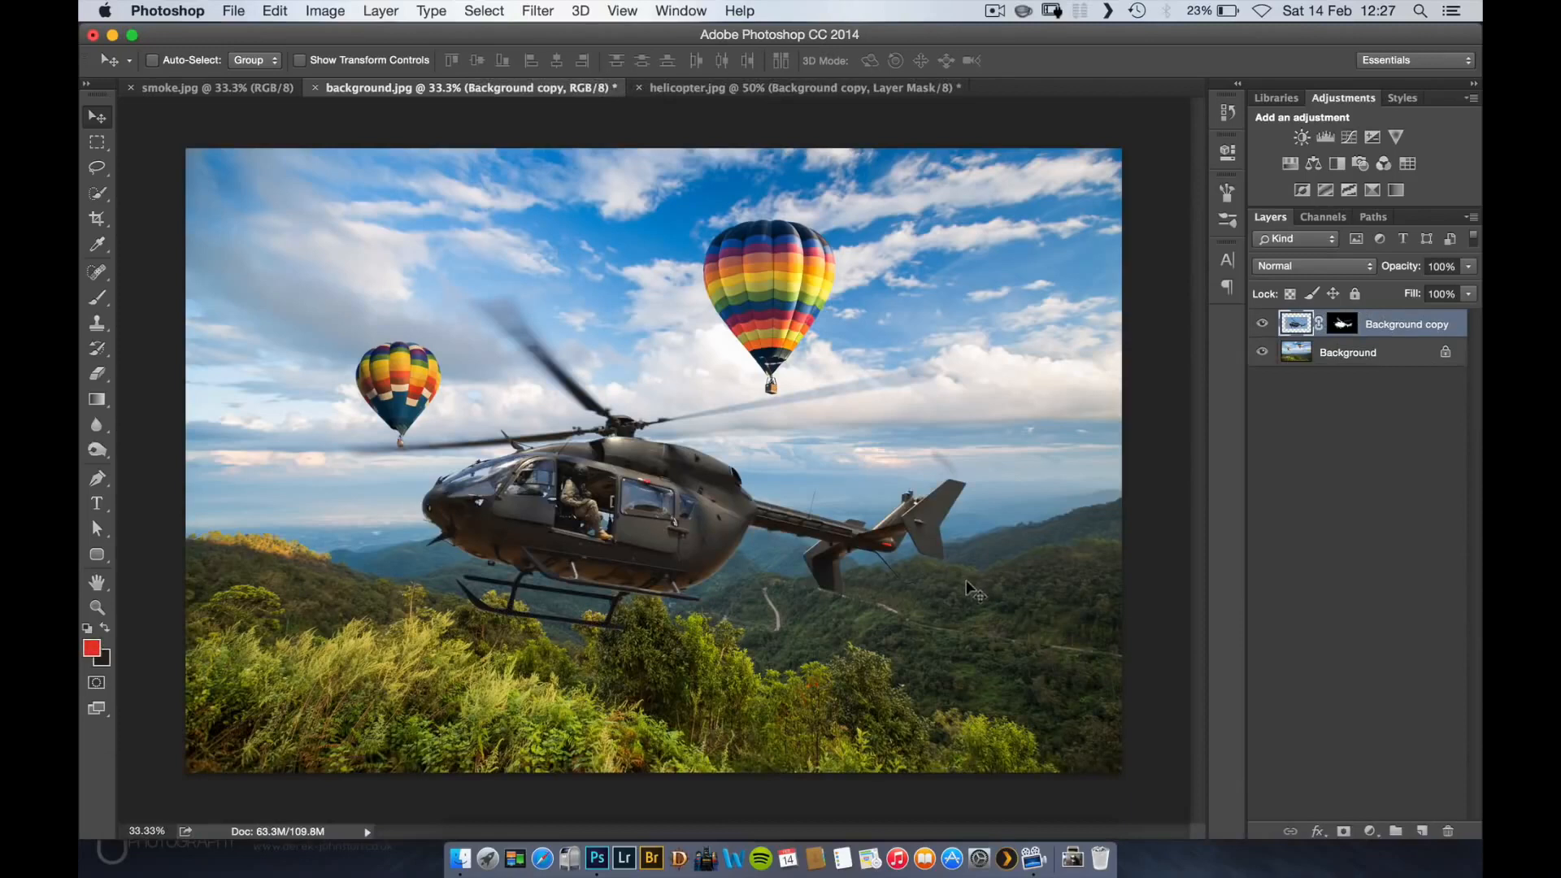
# - Hide the helicopter layer and make loose Lasso selections around both hot-air balloons on the Background layer
pyautogui.click(1262, 322)
pyautogui.click(1346, 358)
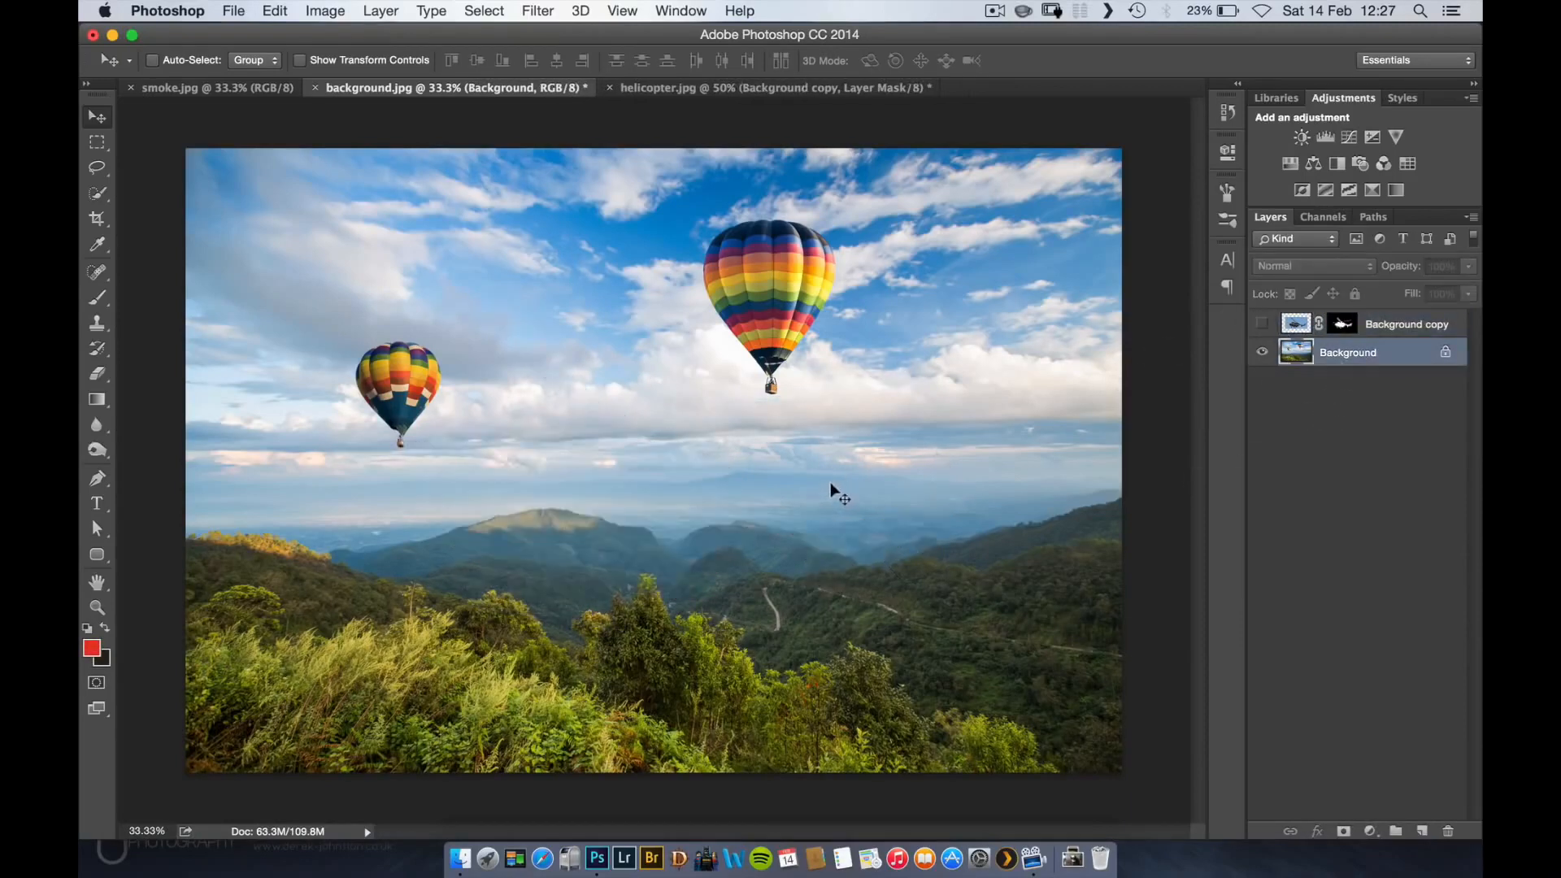
pyautogui.press('l')
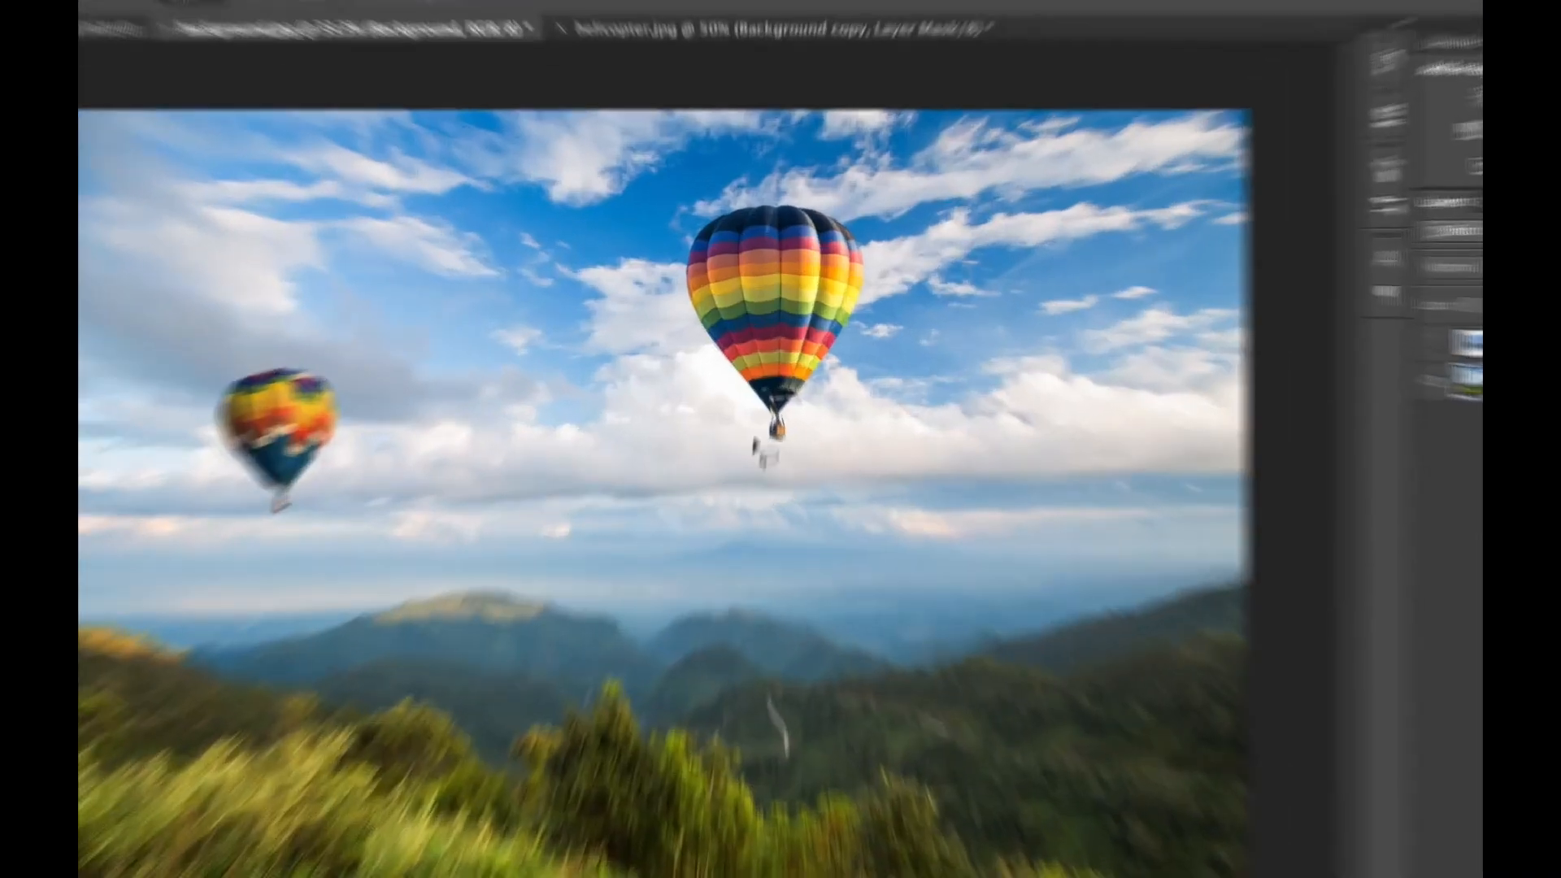
pyautogui.moveTo(773, 442)
pyautogui.mouseDown()
pyautogui.moveTo(849, 306)
pyautogui.moveTo(853, 197)
pyautogui.mouseUp()
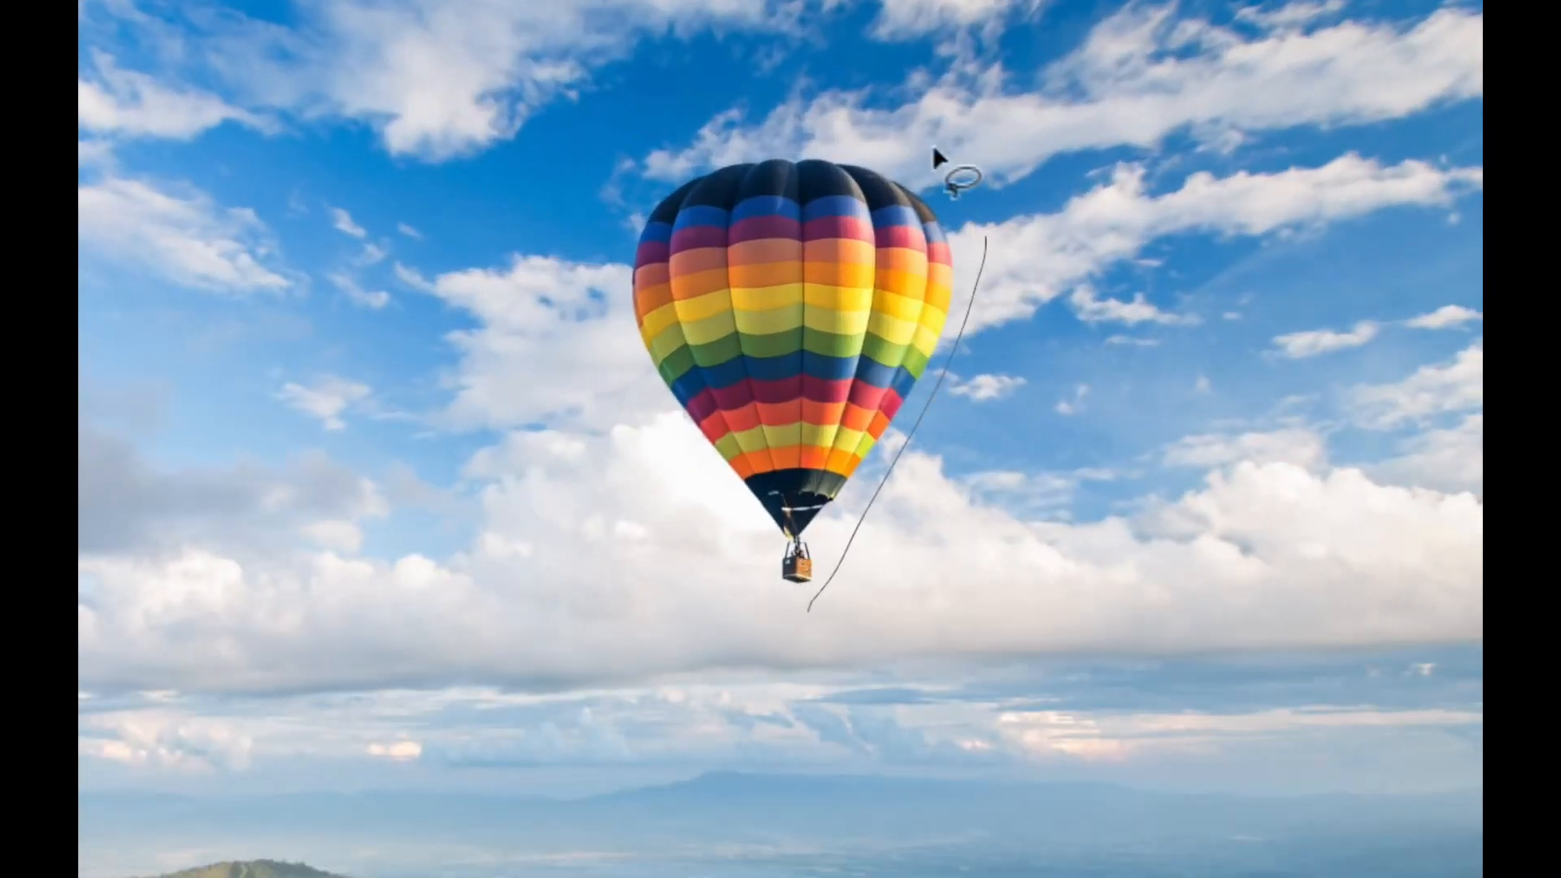
pyautogui.moveTo(934, 144)
pyautogui.mouseDown()
pyautogui.moveTo(850, 120)
pyautogui.moveTo(666, 119)
pyautogui.moveTo(590, 182)
pyautogui.moveTo(577, 346)
pyautogui.moveTo(636, 482)
pyautogui.moveTo(736, 586)
pyautogui.moveTo(780, 600)
pyautogui.mouseUp()
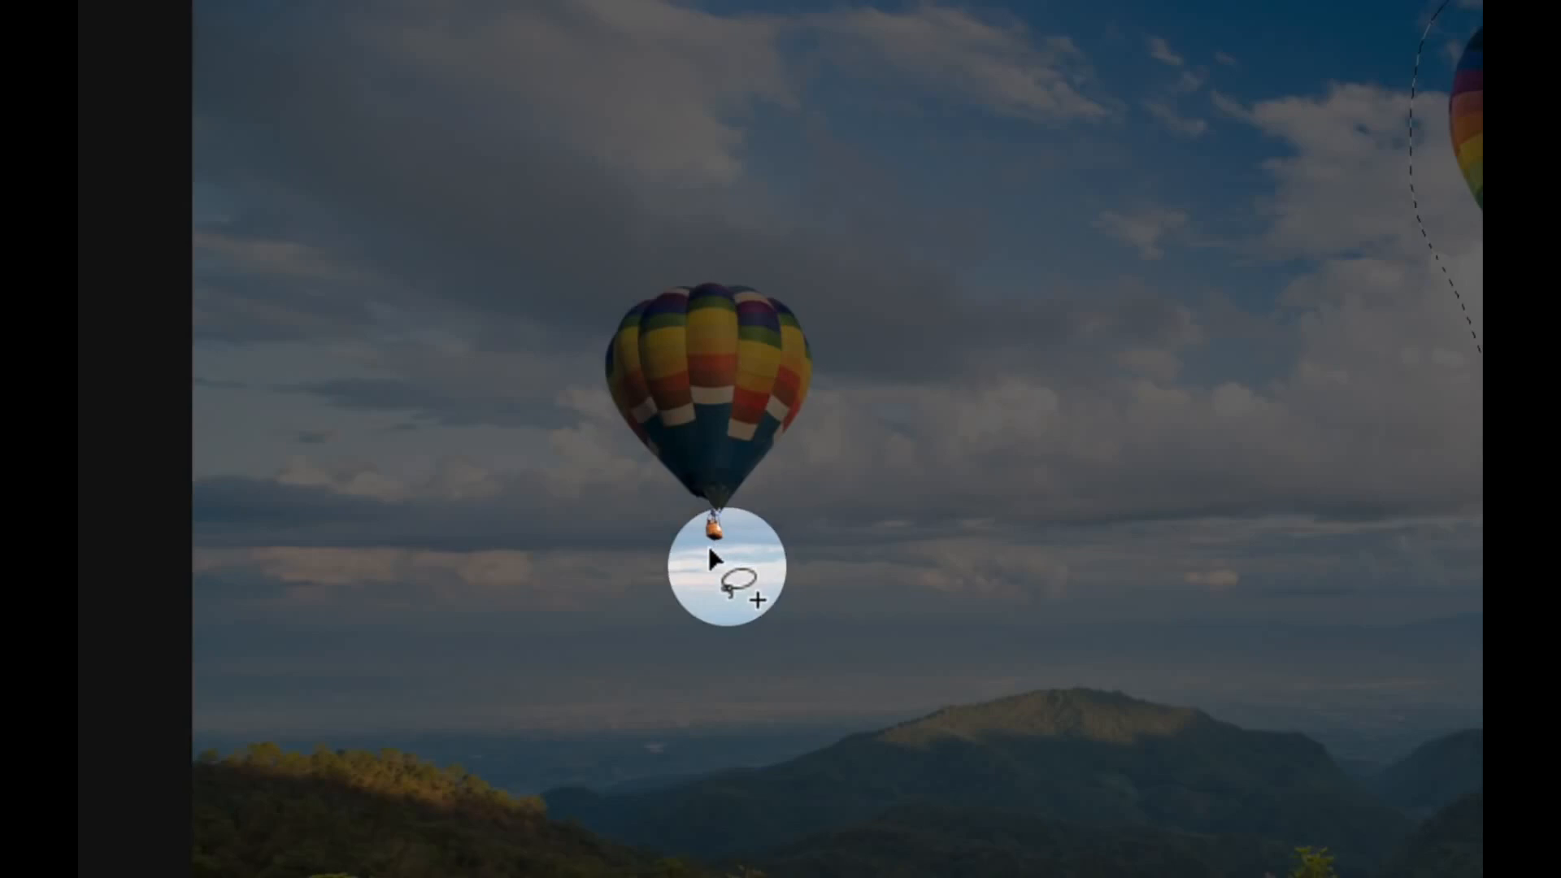
pyautogui.moveTo(711, 550)
pyautogui.mouseDown()
pyautogui.moveTo(803, 467)
pyautogui.moveTo(806, 262)
pyautogui.moveTo(606, 223)
pyautogui.moveTo(568, 477)
pyautogui.moveTo(709, 556)
pyautogui.mouseUp()
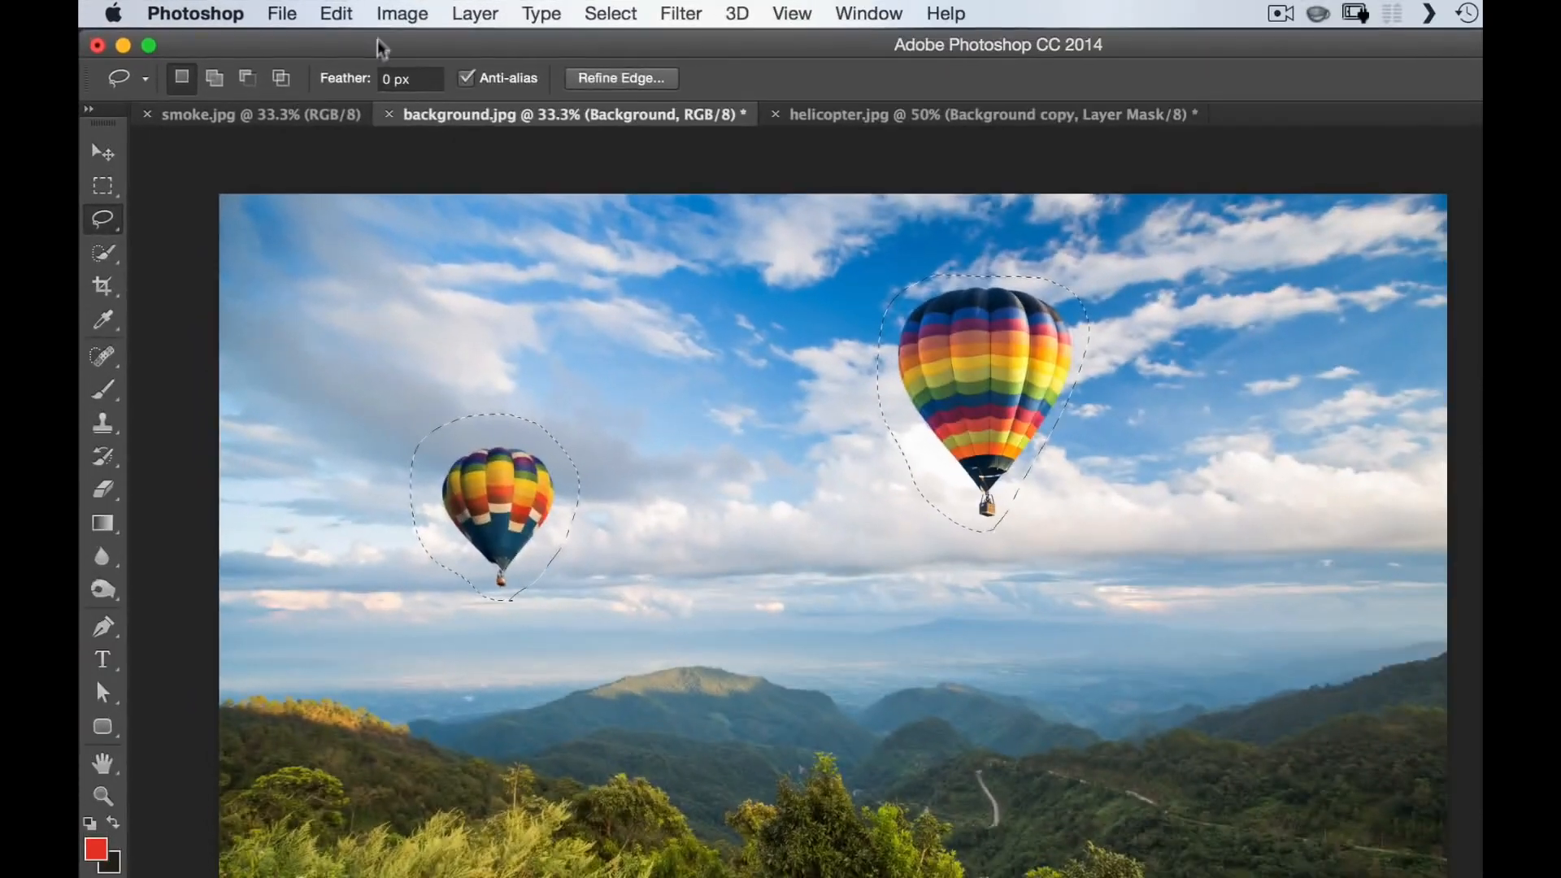
# - Fill the selections around both balloons with Content-Aware contents in Normal mode at 100% opacity, and deselect
pyautogui.click(395, 14)
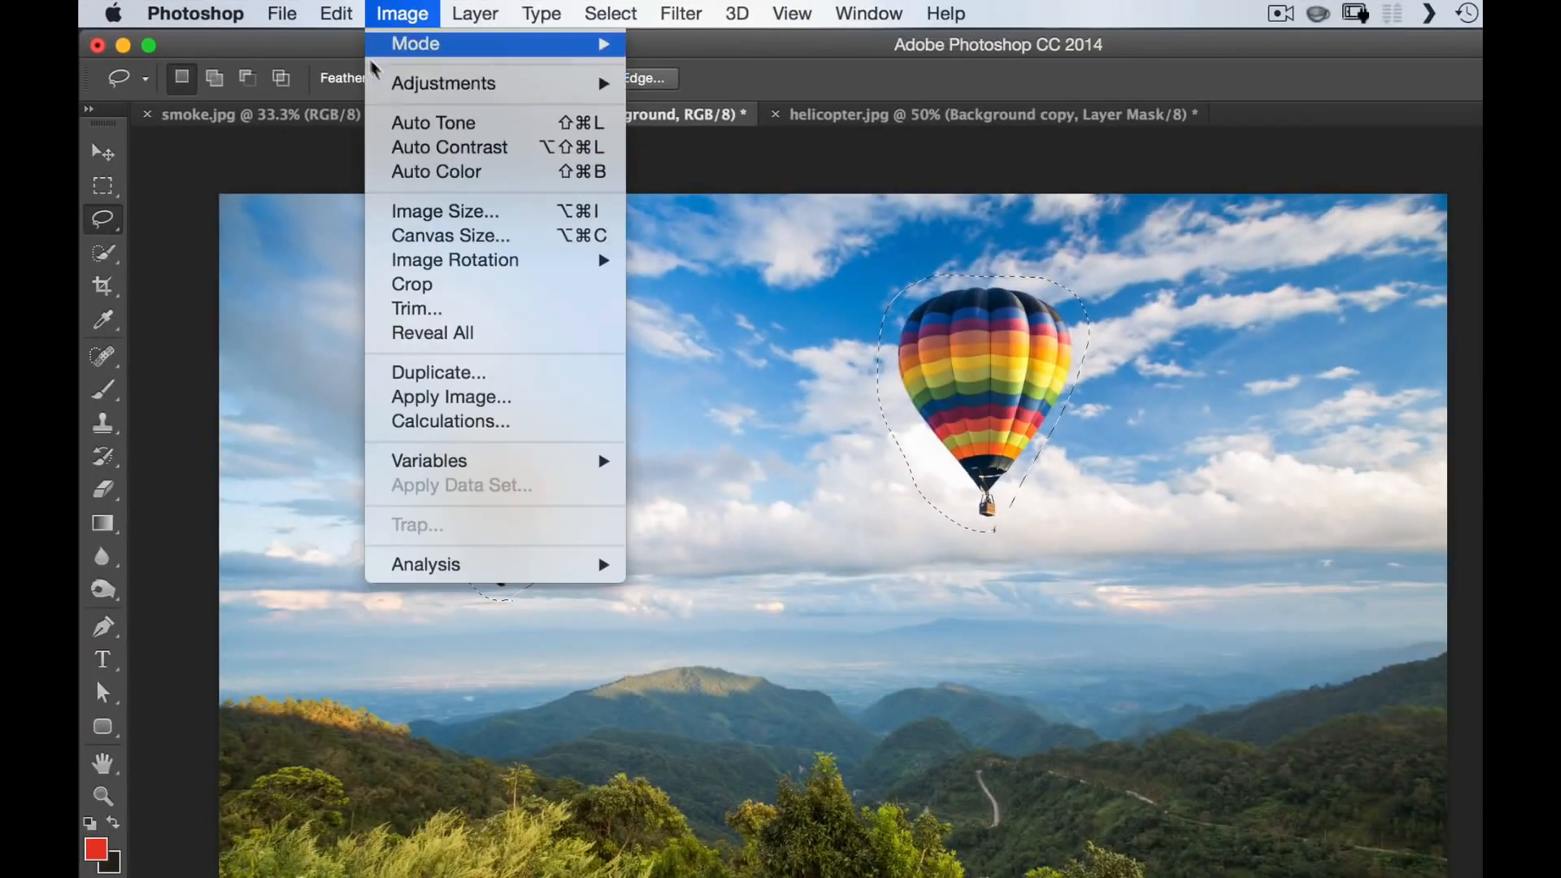
pyautogui.moveTo(337, 14)
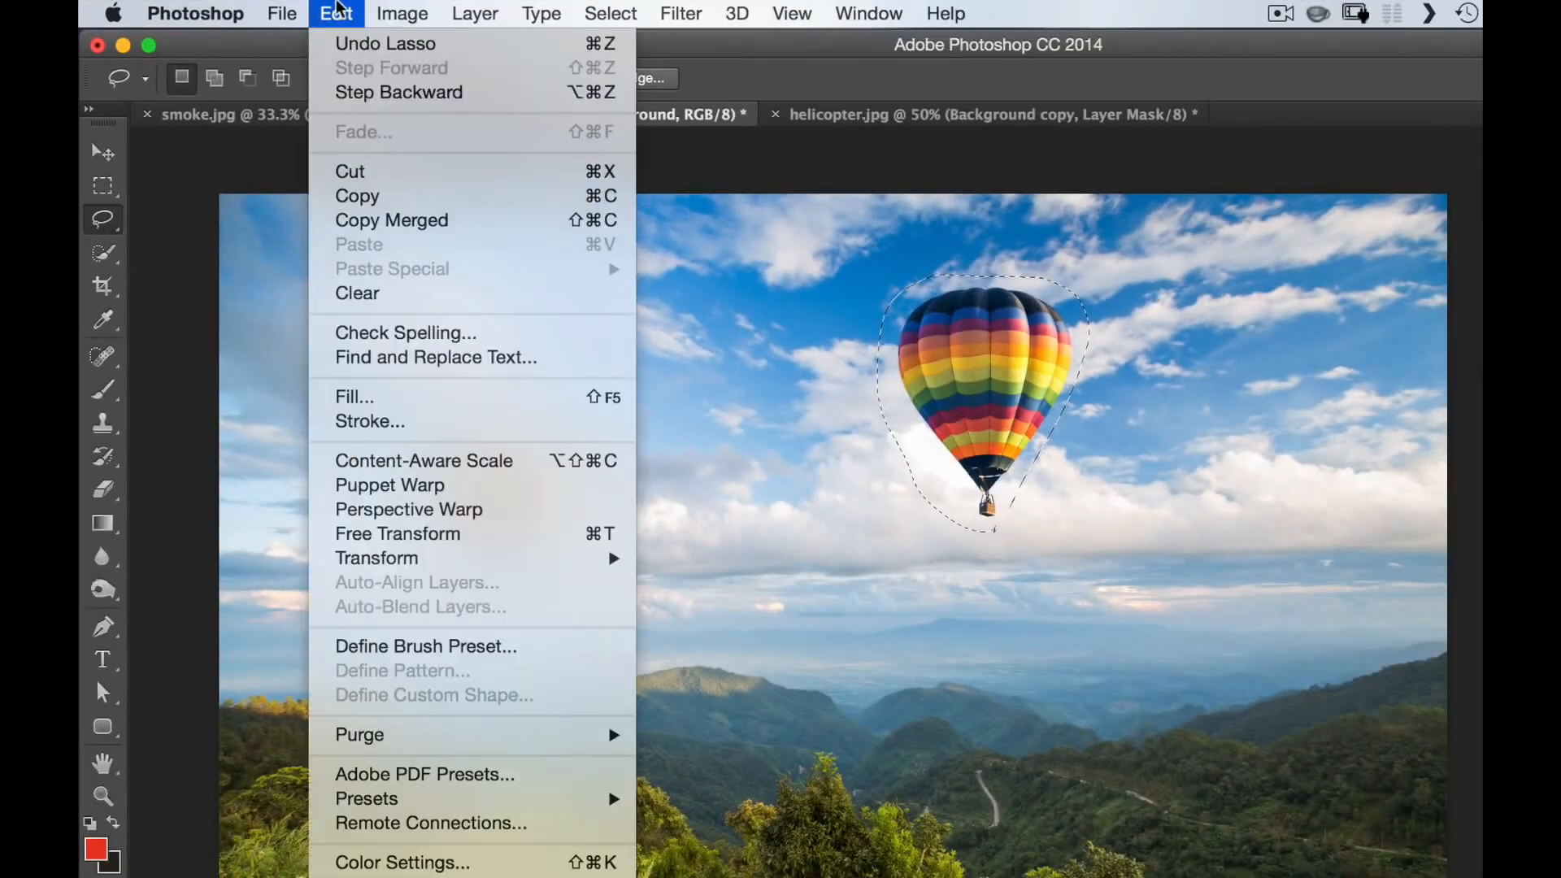
pyautogui.click(409, 402)
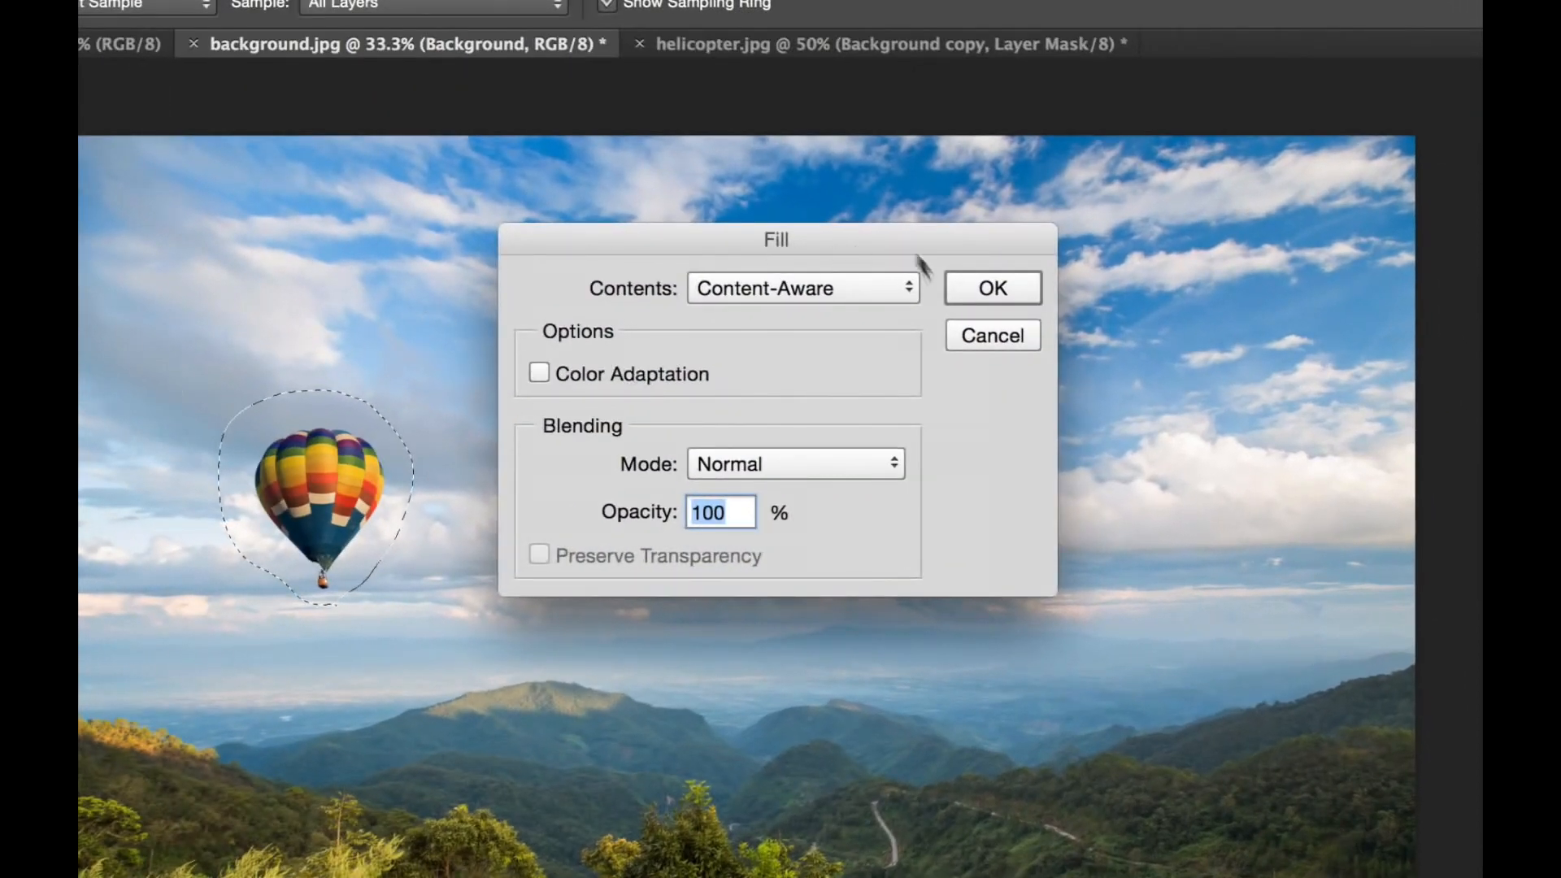
pyautogui.click(870, 284)
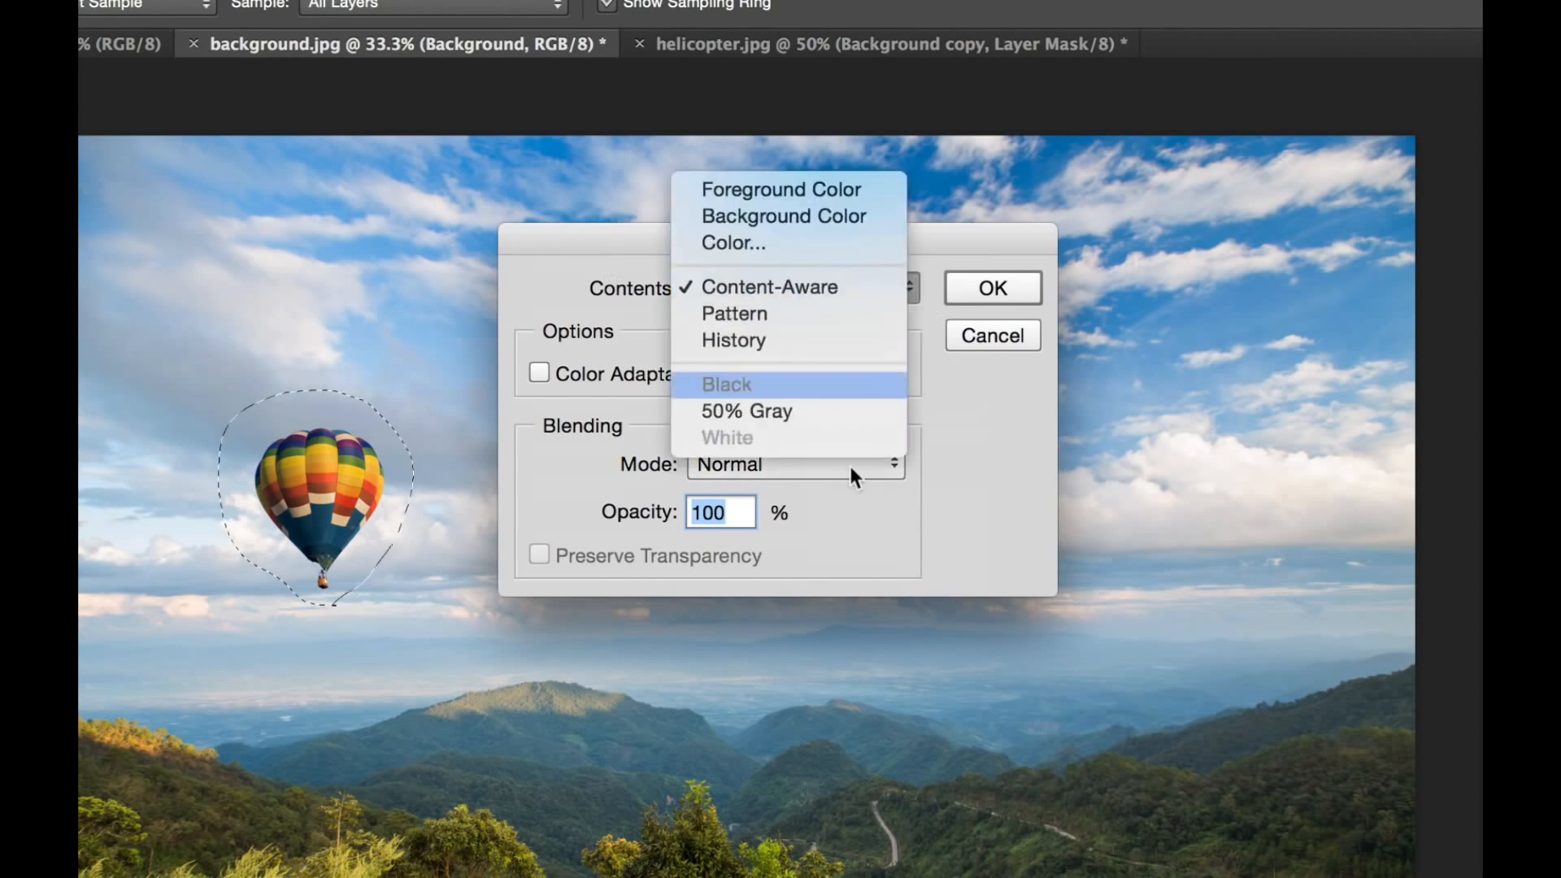
pyautogui.click(875, 290)
pyautogui.click(976, 288)
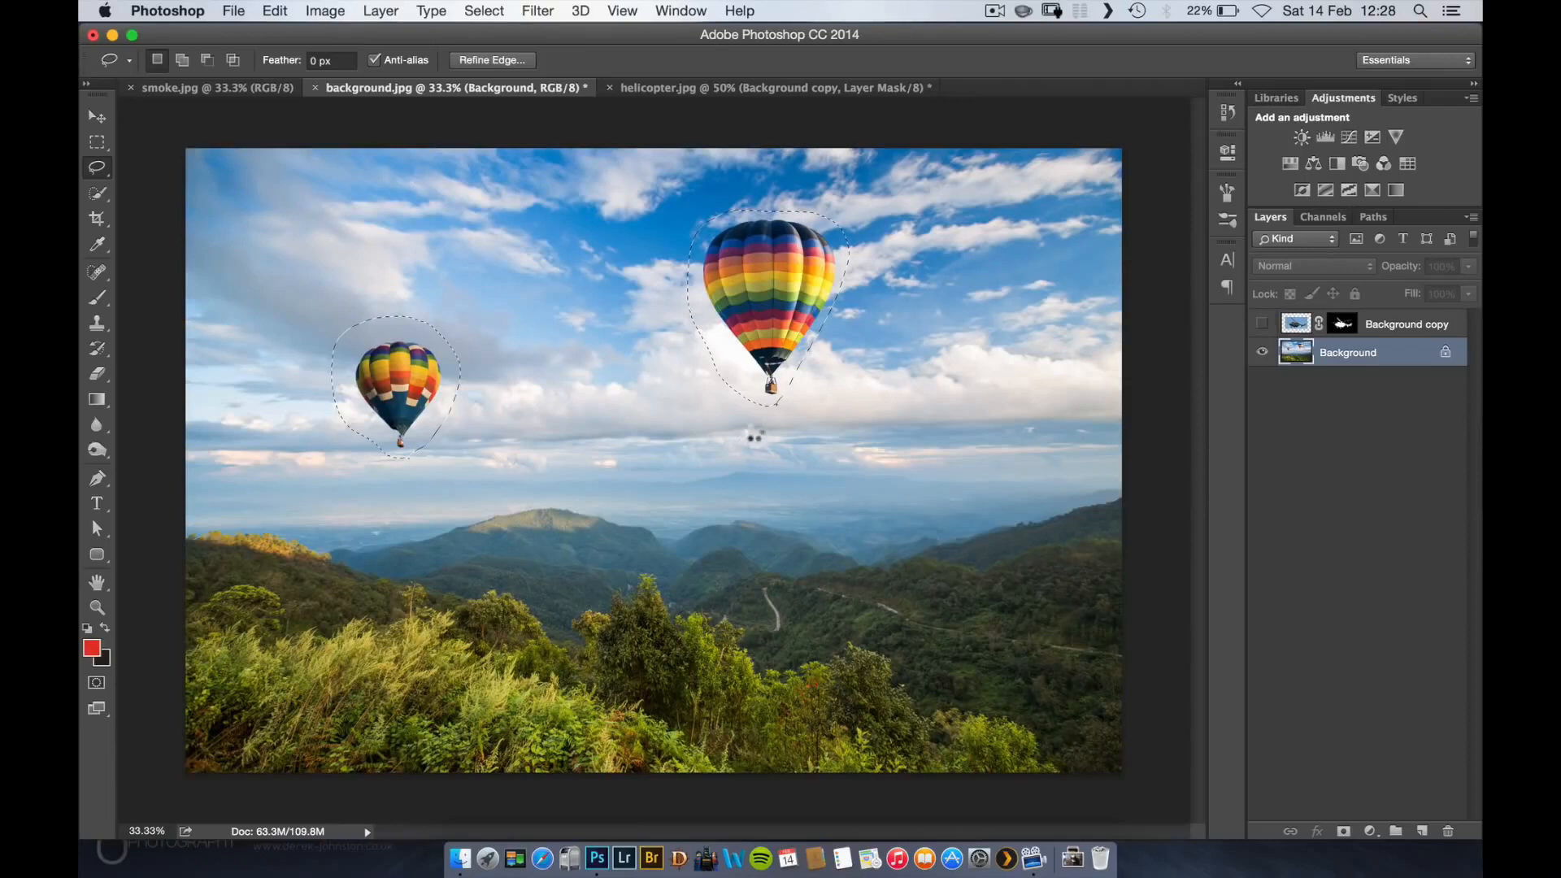
pyautogui.press('super+d')
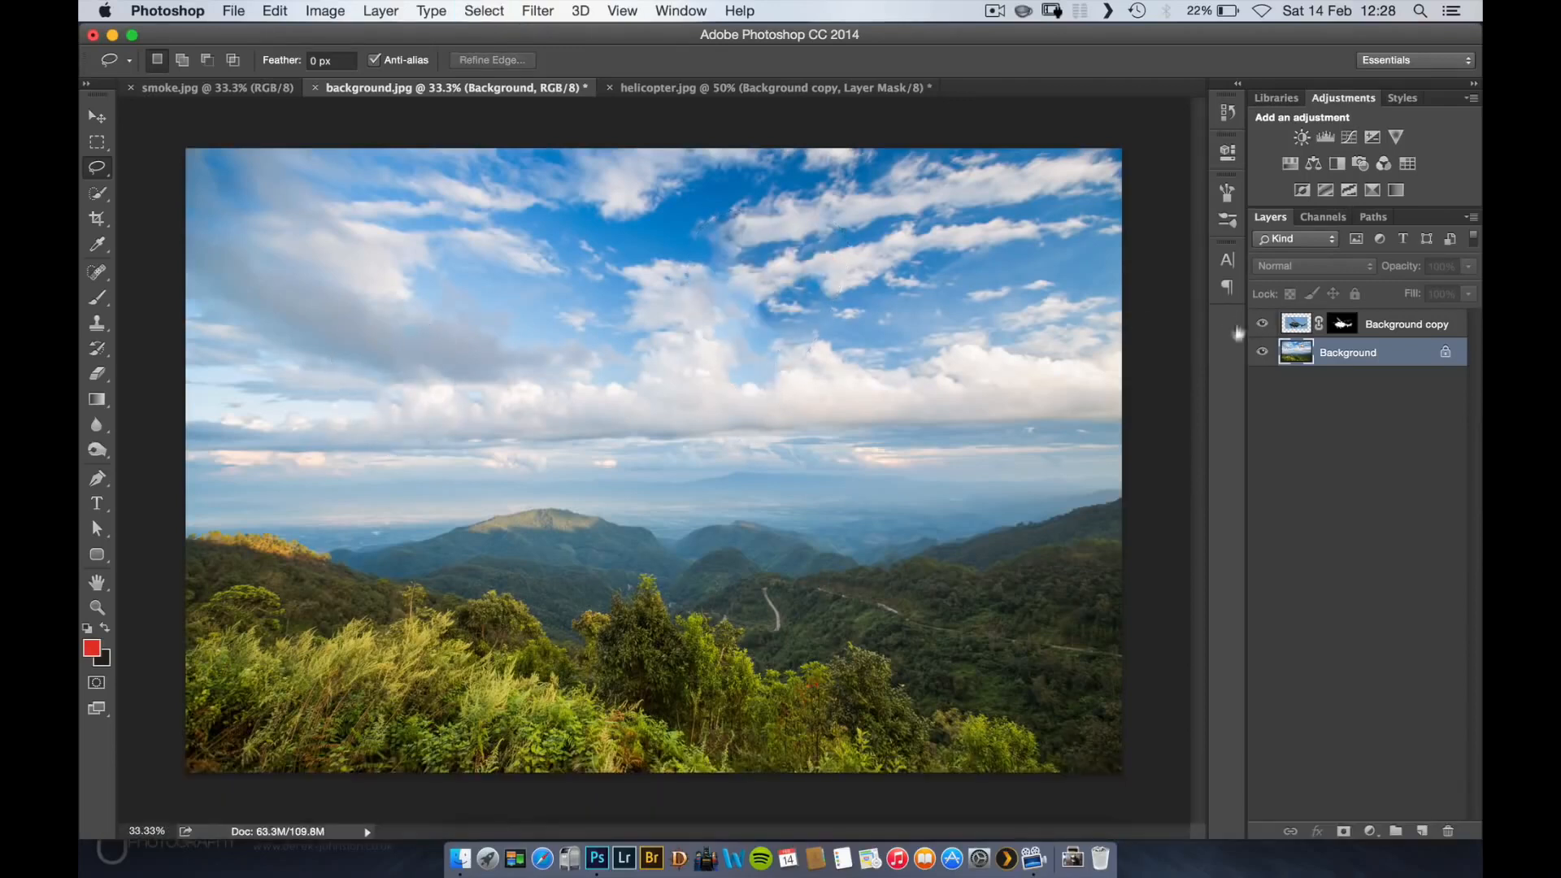
# - Show the helicopter's Background copy layer again and move it higher so the helicopter flies in the sky above the hills
pyautogui.press('v')
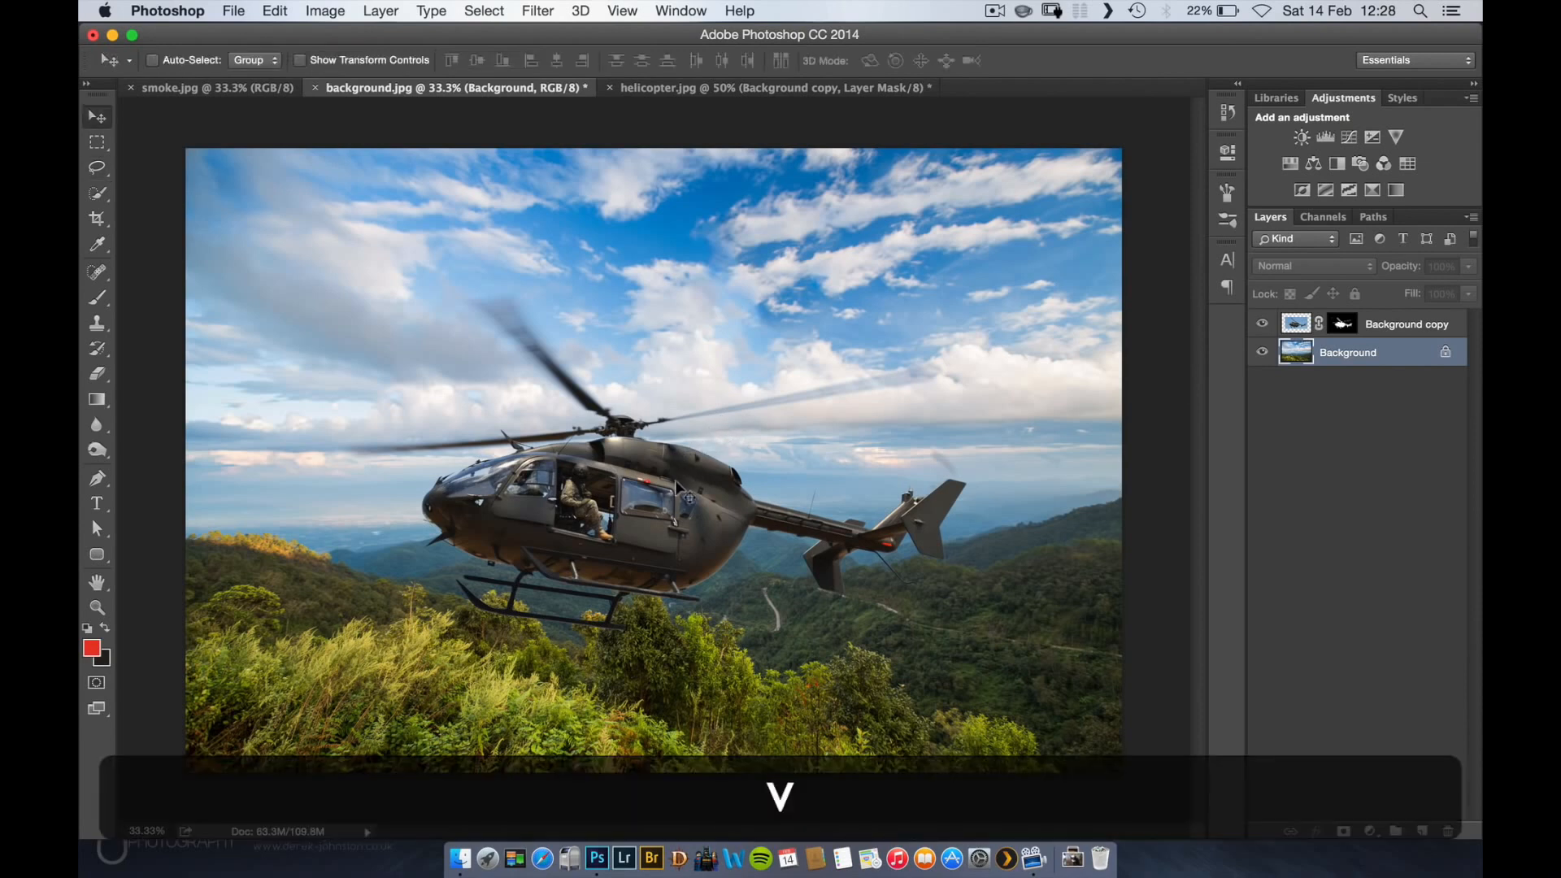
pyautogui.moveTo(678, 486); pyautogui.dragTo(713, 424)
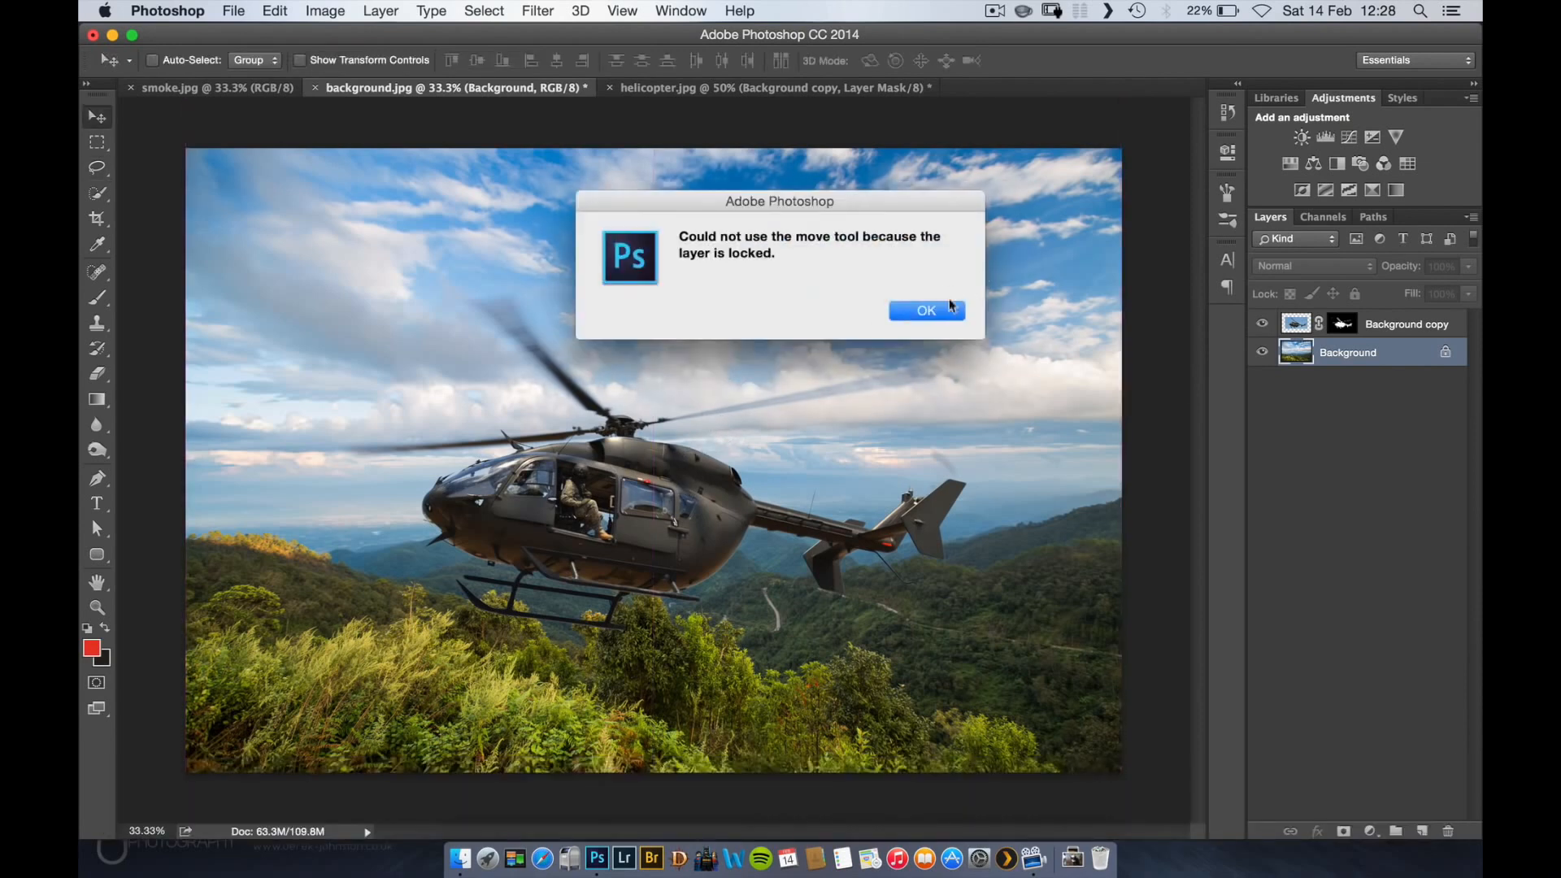
pyautogui.click(927, 311)
pyautogui.click(1301, 323)
pyautogui.press('v')
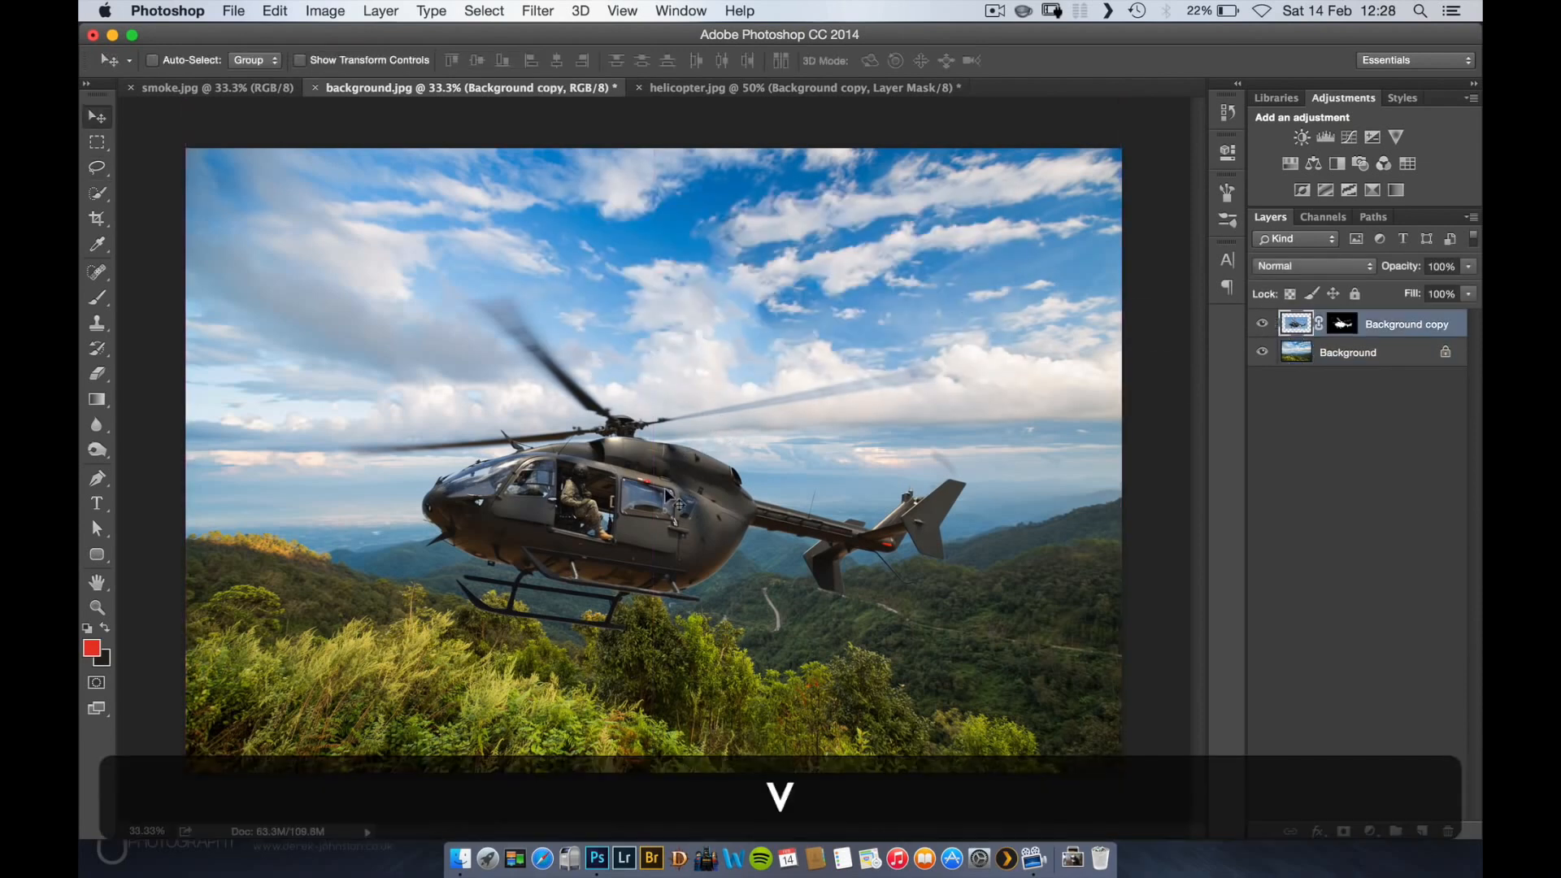
pyautogui.moveTo(679, 504); pyautogui.dragTo(667, 419)
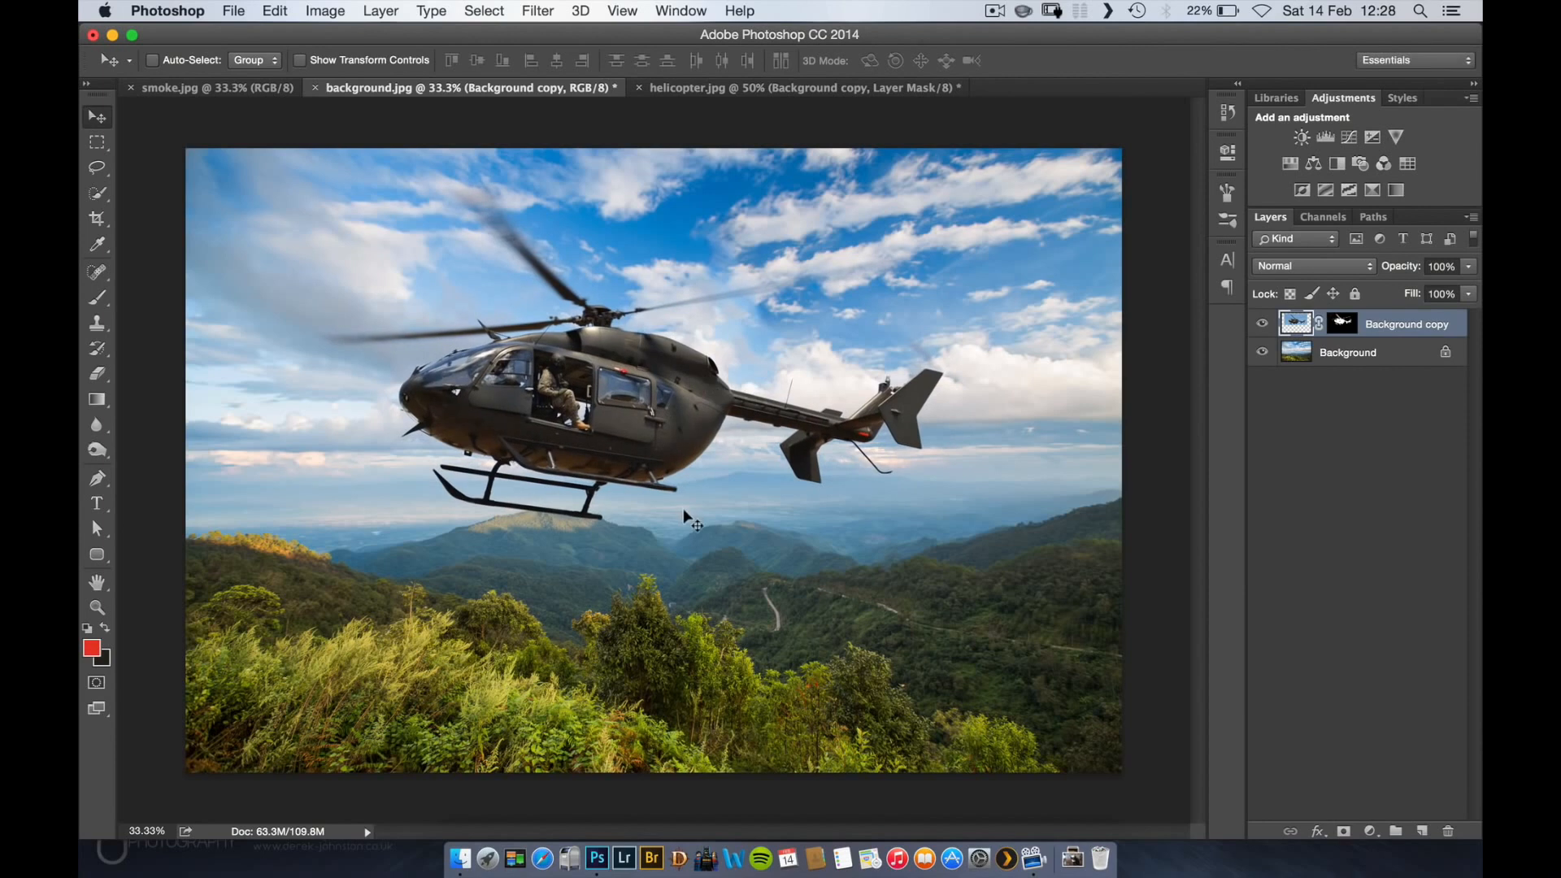
# - Switch to smoke.jpg and compare the contrast of its Red, Green and Blue channels
pyautogui.click(213, 87)
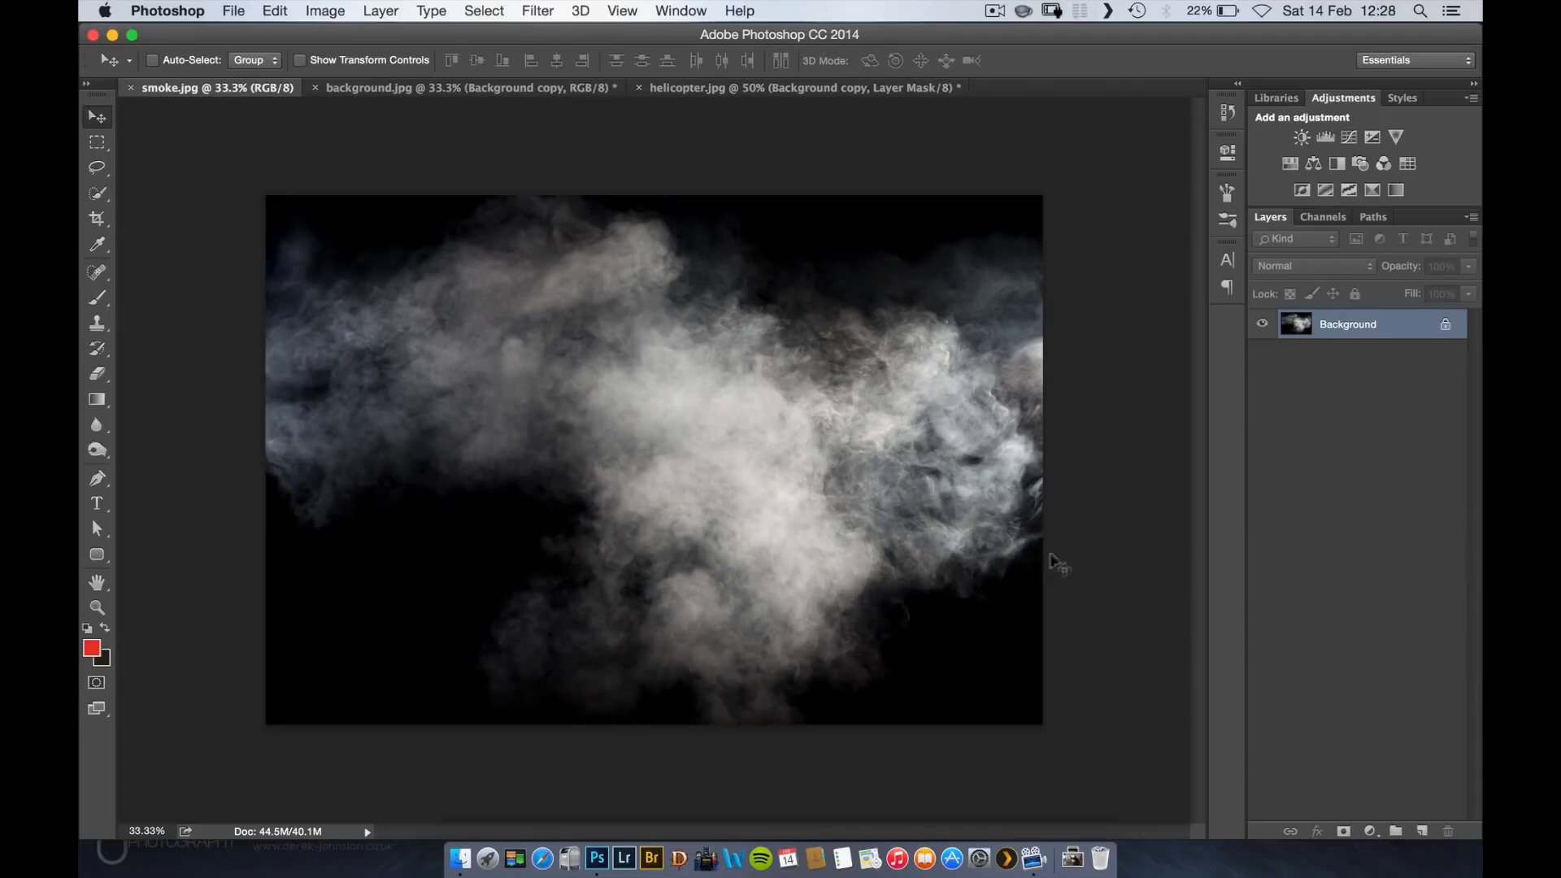
pyautogui.click(1321, 218)
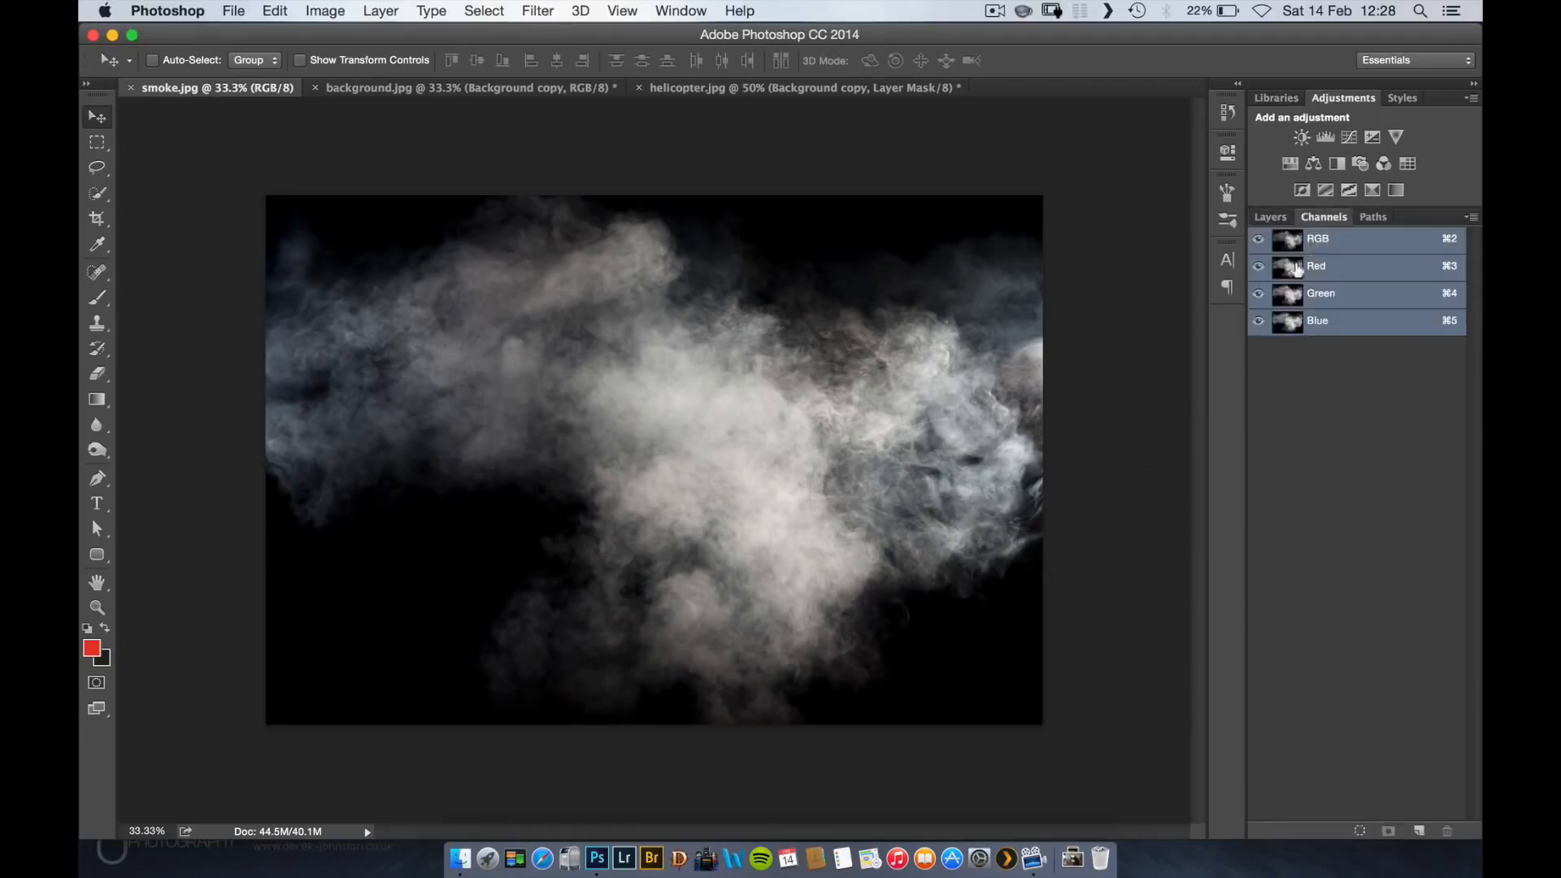
pyautogui.click(1325, 267)
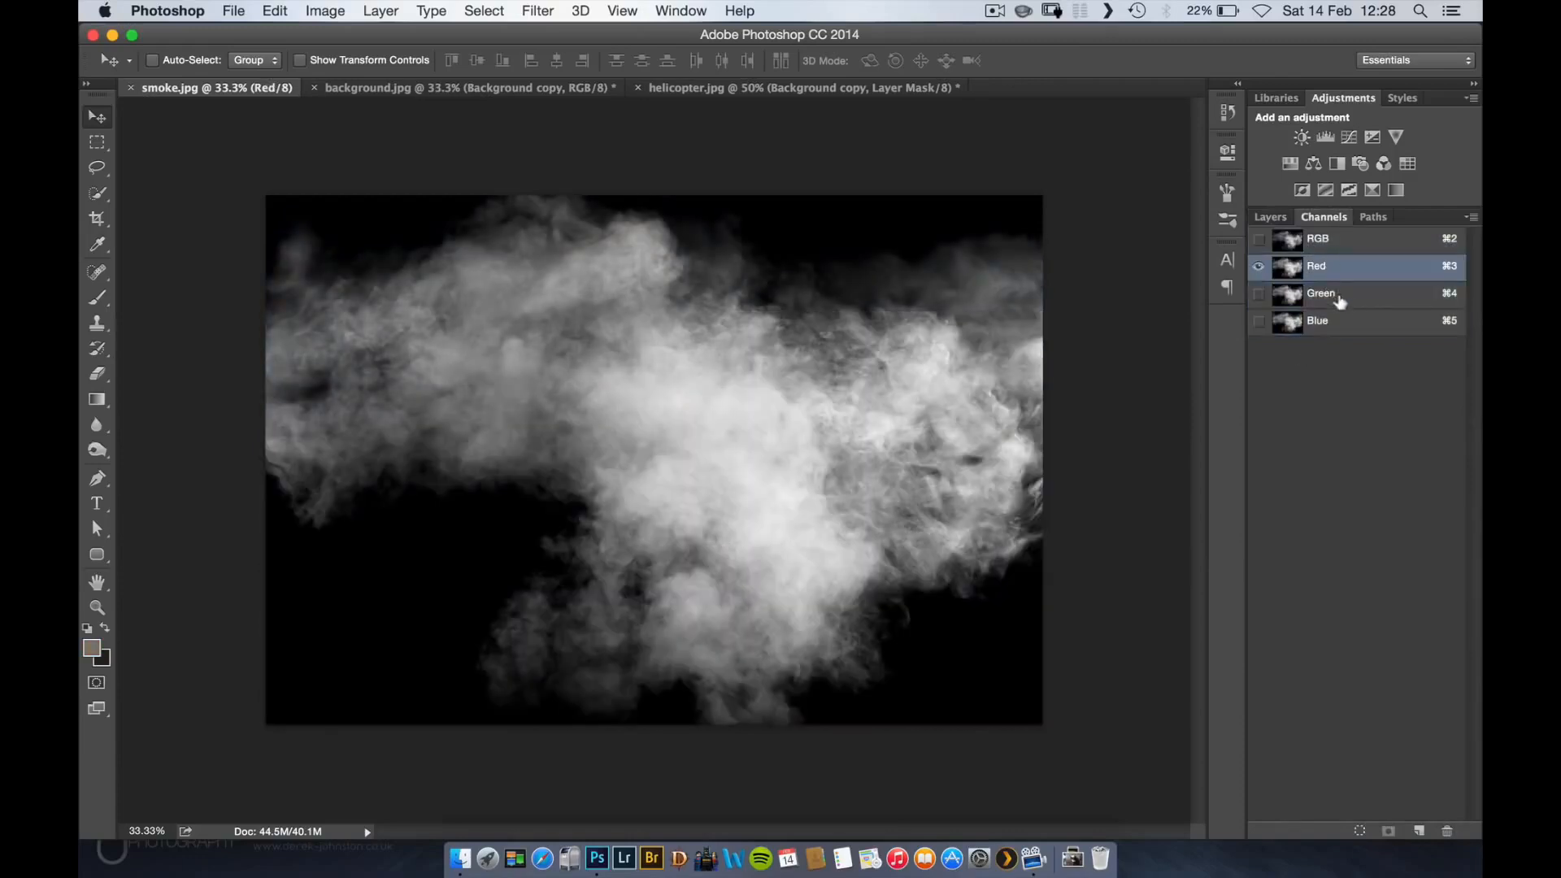
pyautogui.click(1340, 298)
pyautogui.click(1343, 318)
pyautogui.click(1348, 293)
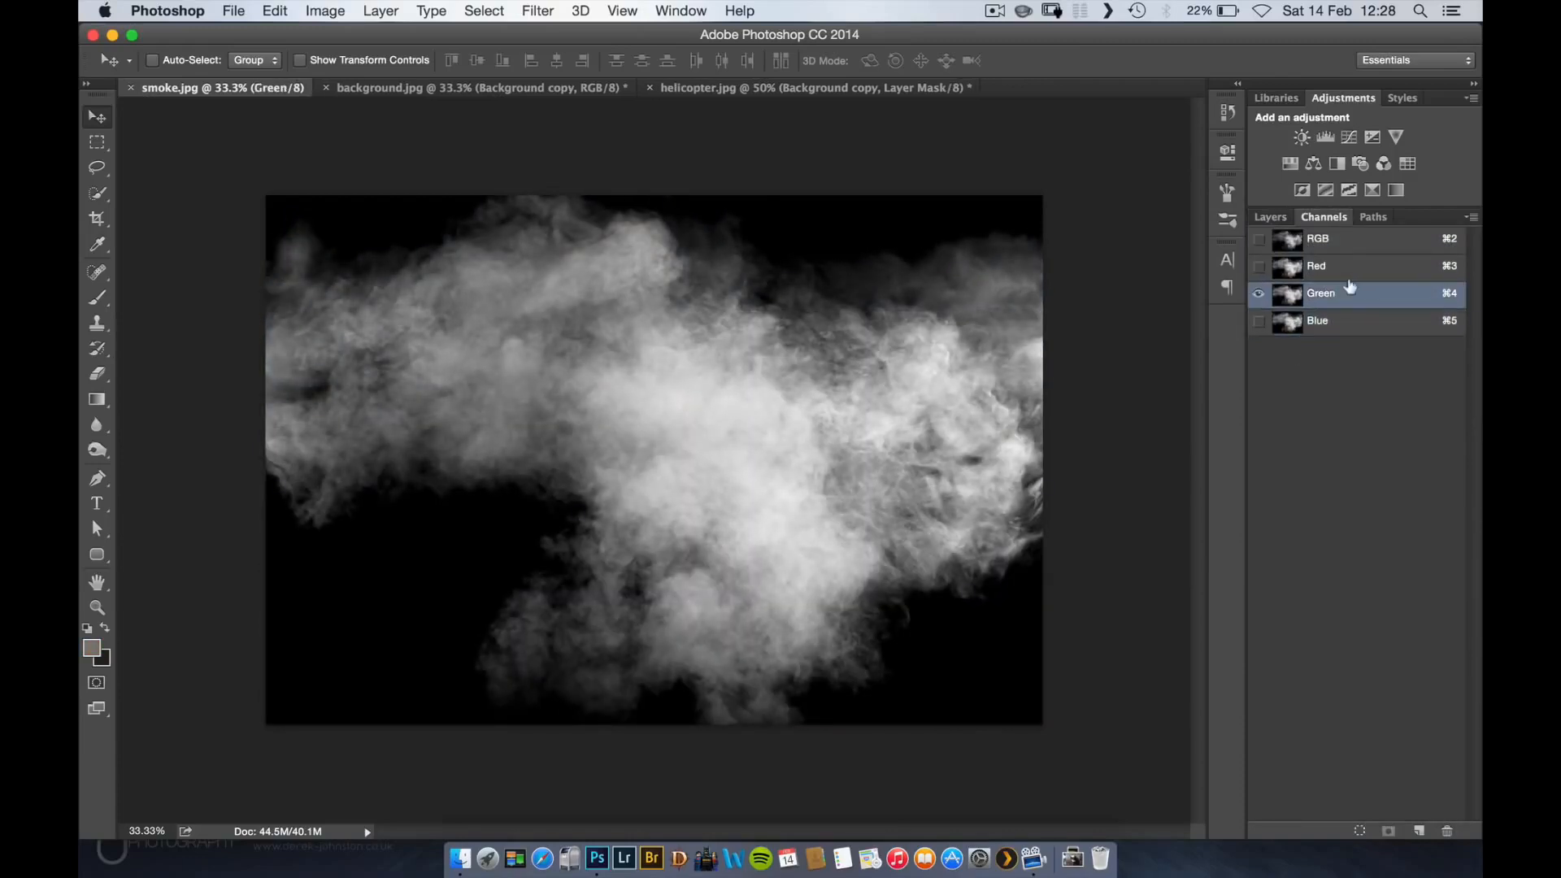
pyautogui.click(1350, 270)
pyautogui.click(1347, 322)
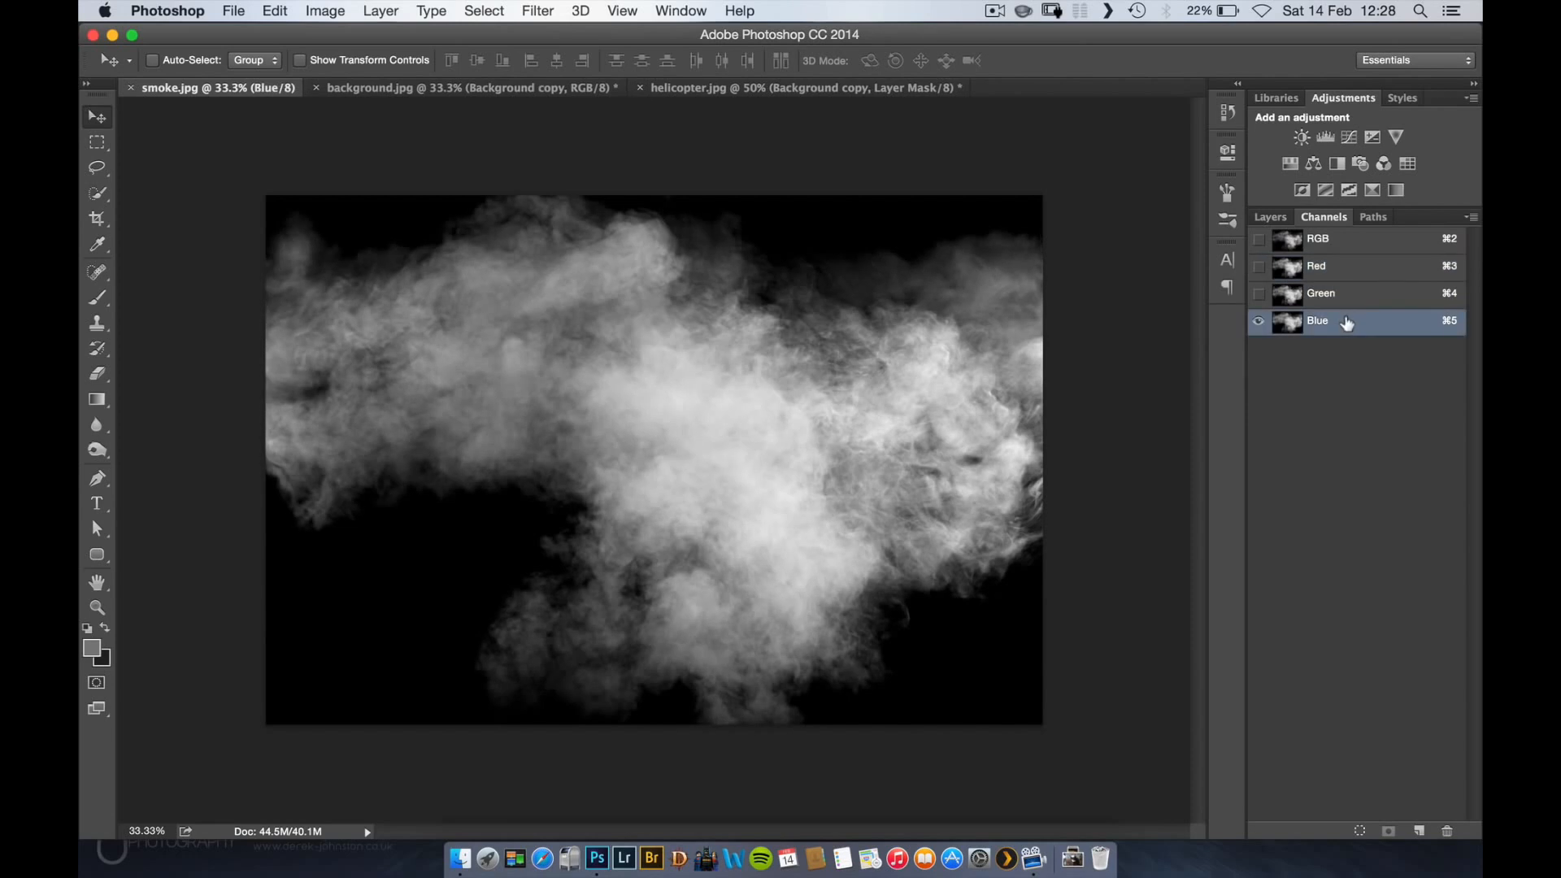
pyautogui.click(1344, 271)
pyautogui.click(1345, 286)
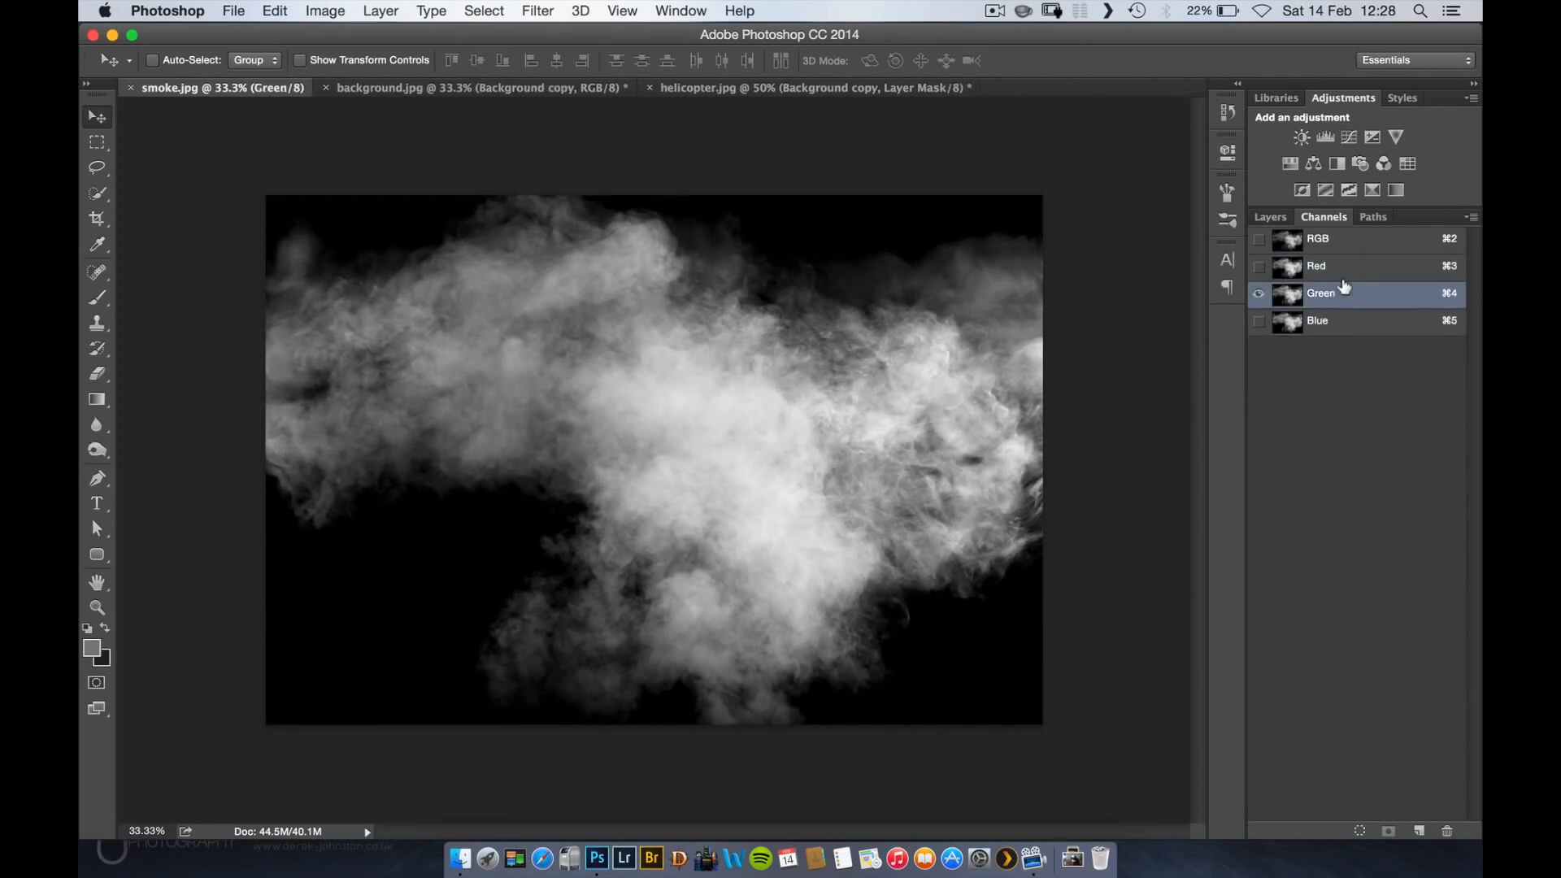
pyautogui.click(1346, 269)
# - Duplicate the Red channel and brighten the copy's smoke with Levels, setting the white input level to 215
pyautogui.moveTo(1351, 269); pyautogui.dragTo(1419, 831)
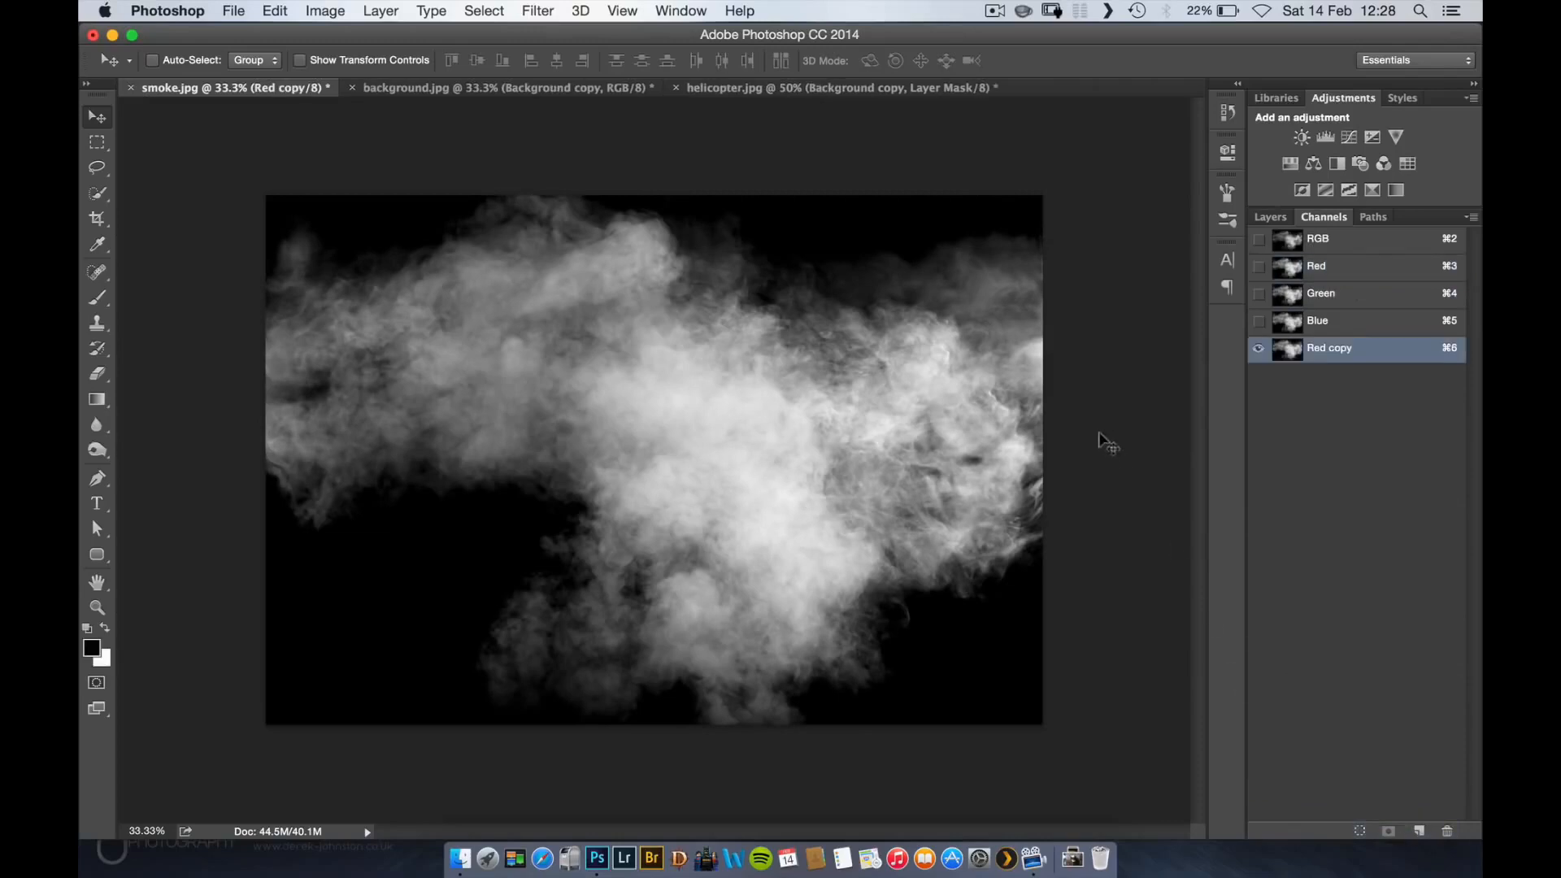
pyautogui.press('super+l')
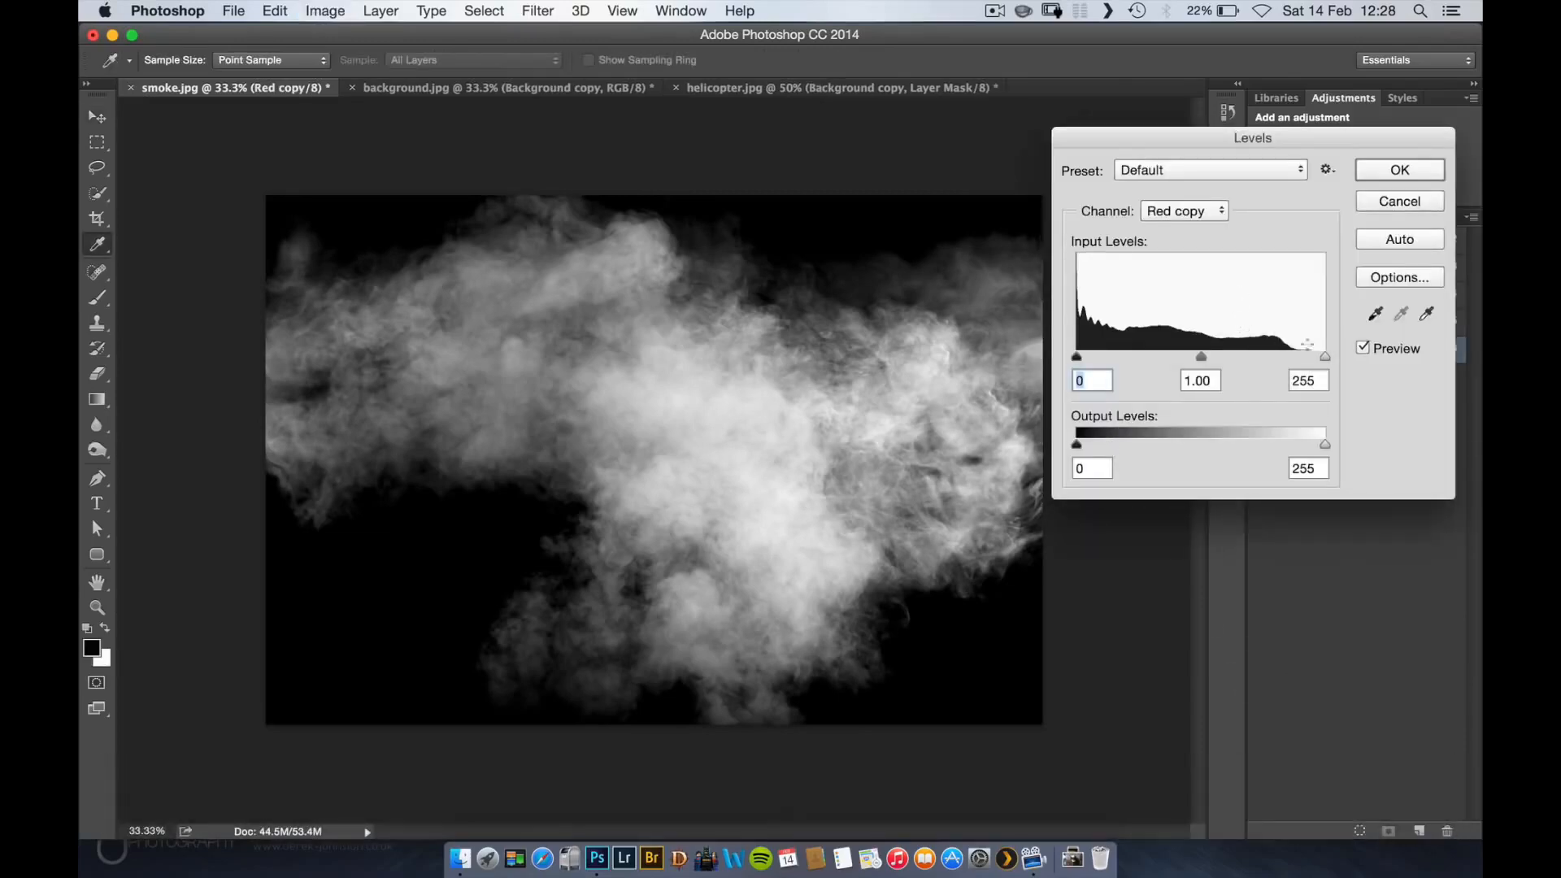
pyautogui.moveTo(1309, 363); pyautogui.dragTo(1297, 366)
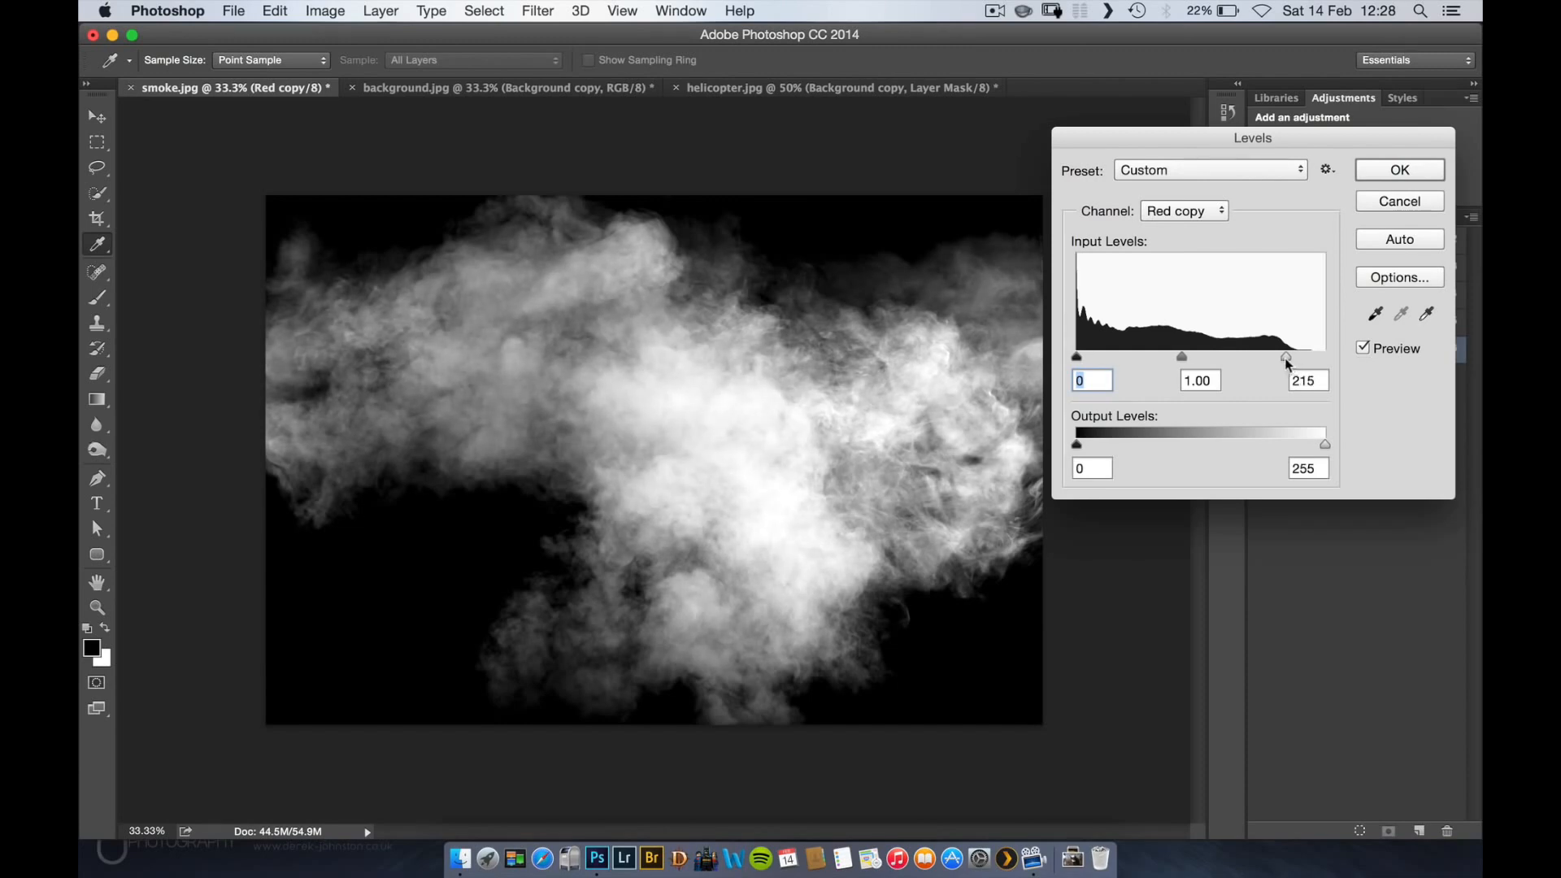
pyautogui.click(1400, 169)
pyautogui.press('v')
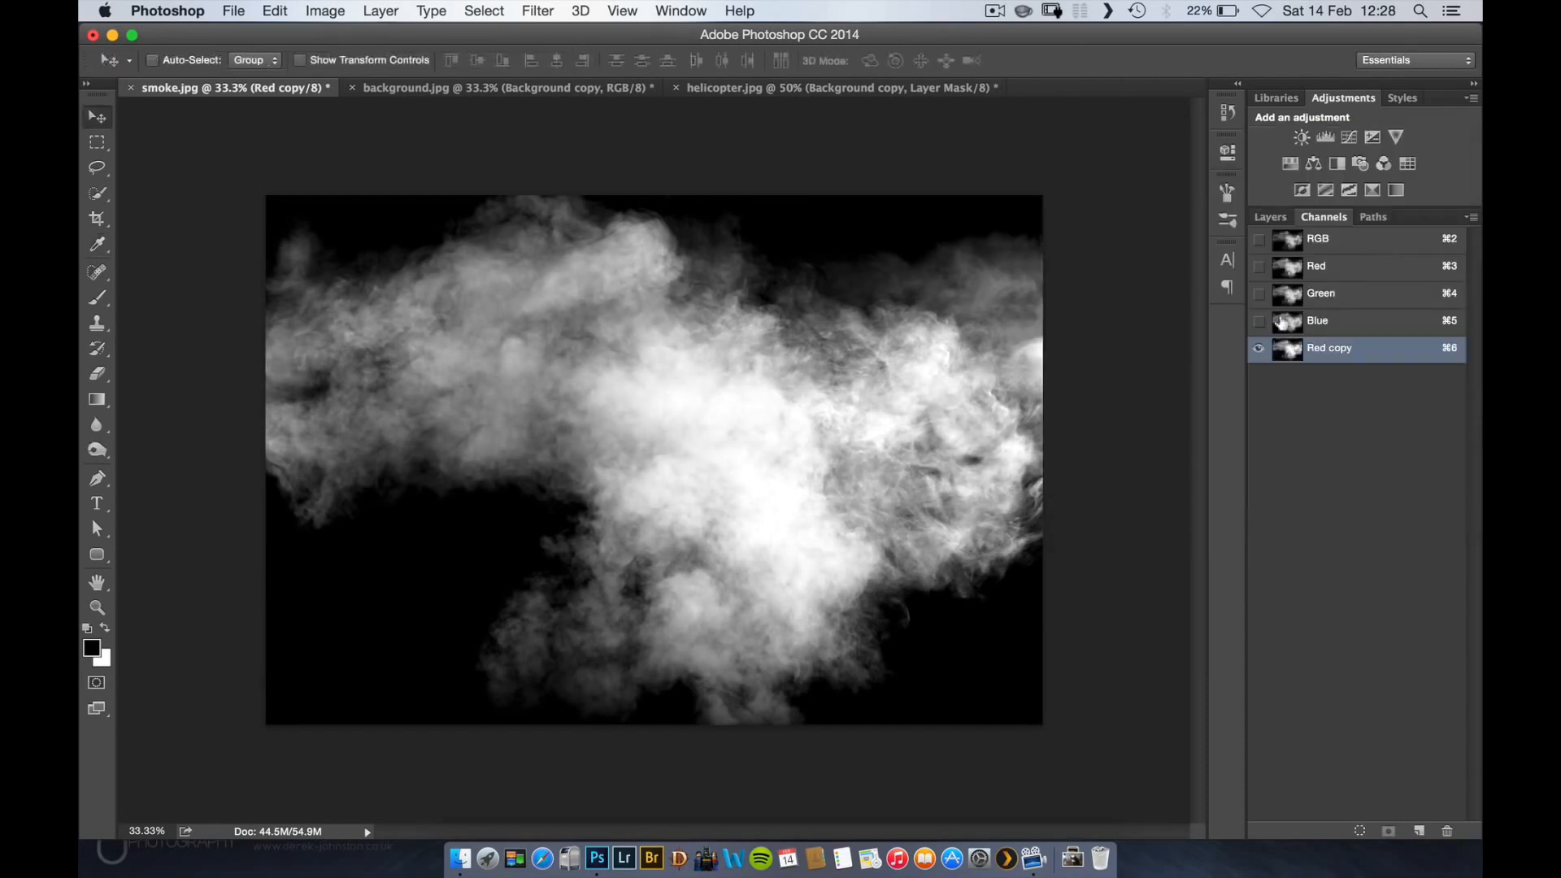
# - Duplicate the smoke Background layer and mask the duplicate with a selection loaded from the Red copy channel
pyautogui.click(1270, 217)
pyautogui.moveTo(1407, 322); pyautogui.dragTo(1422, 831)
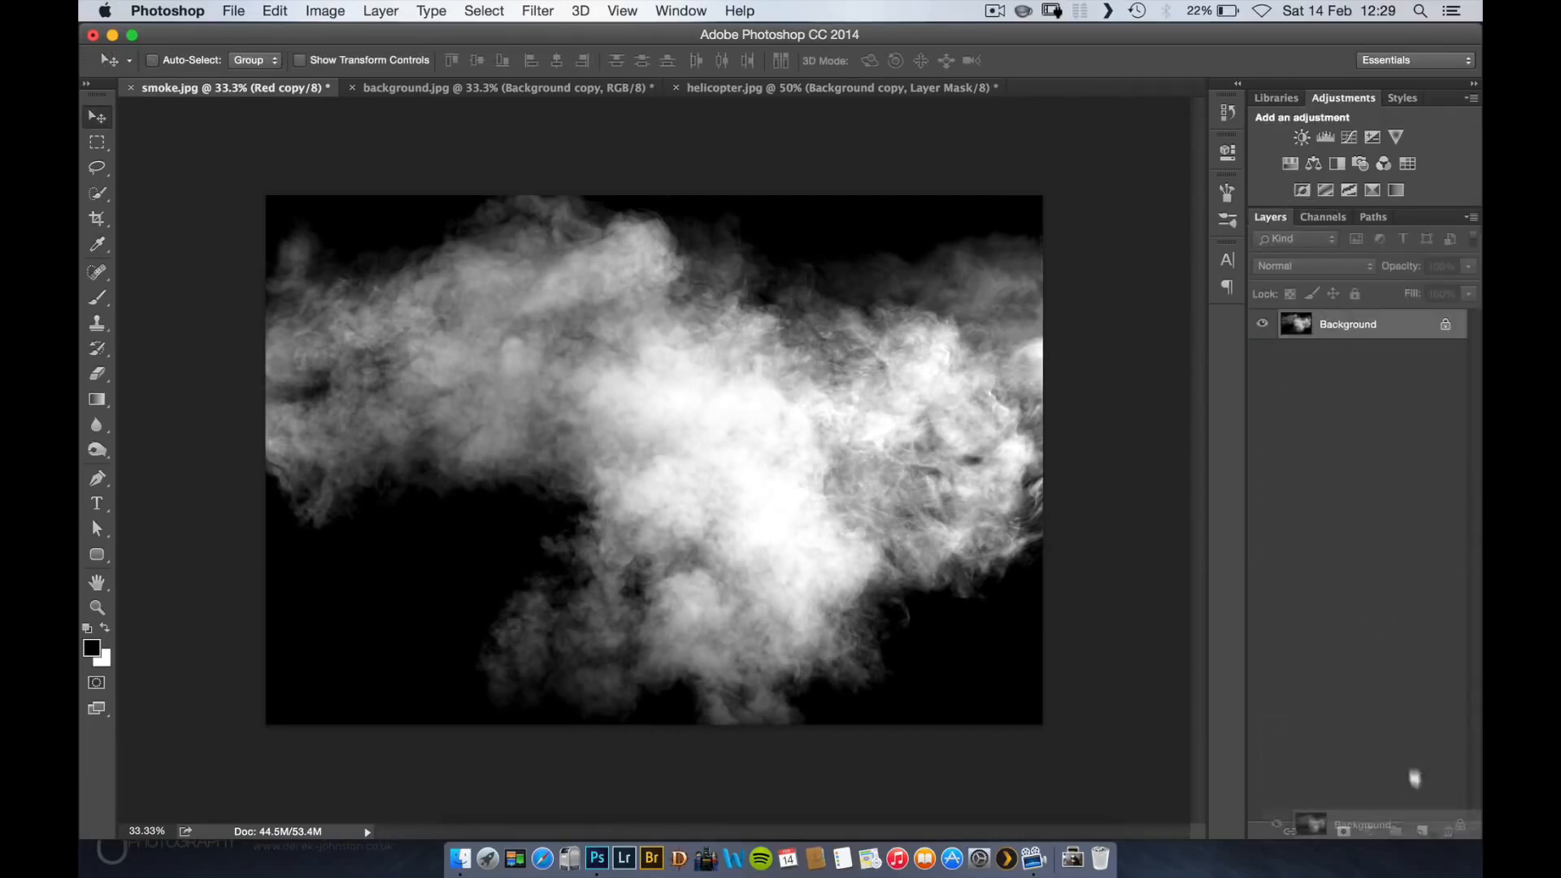
pyautogui.click(1326, 217)
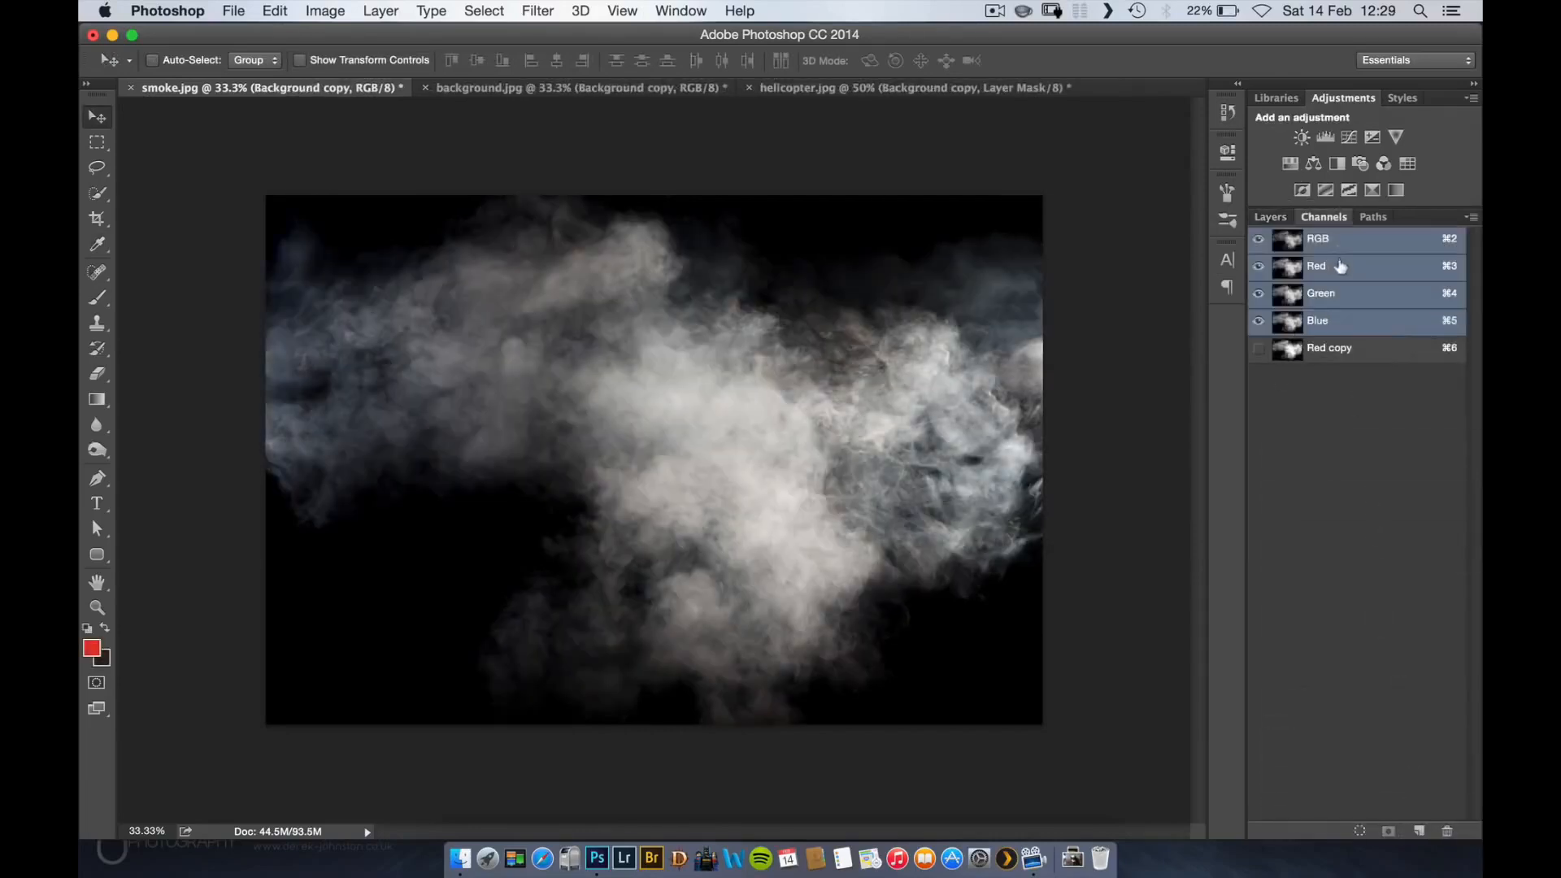
pyautogui.keyDown('super'); pyautogui.click(1288, 350); pyautogui.keyUp('super')
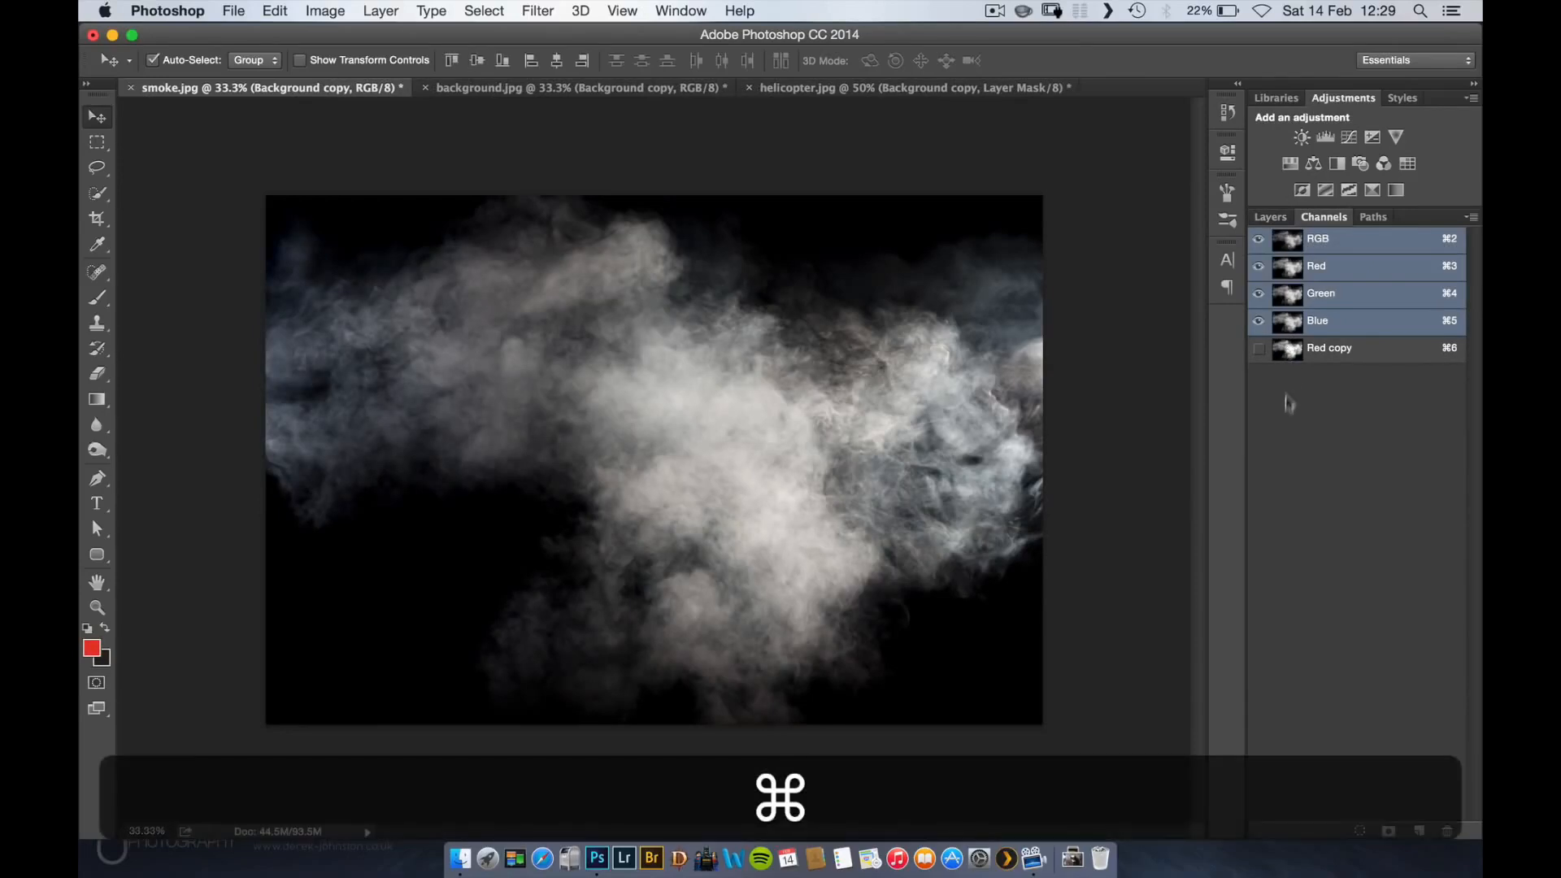
pyautogui.click(1271, 218)
pyautogui.click(1344, 830)
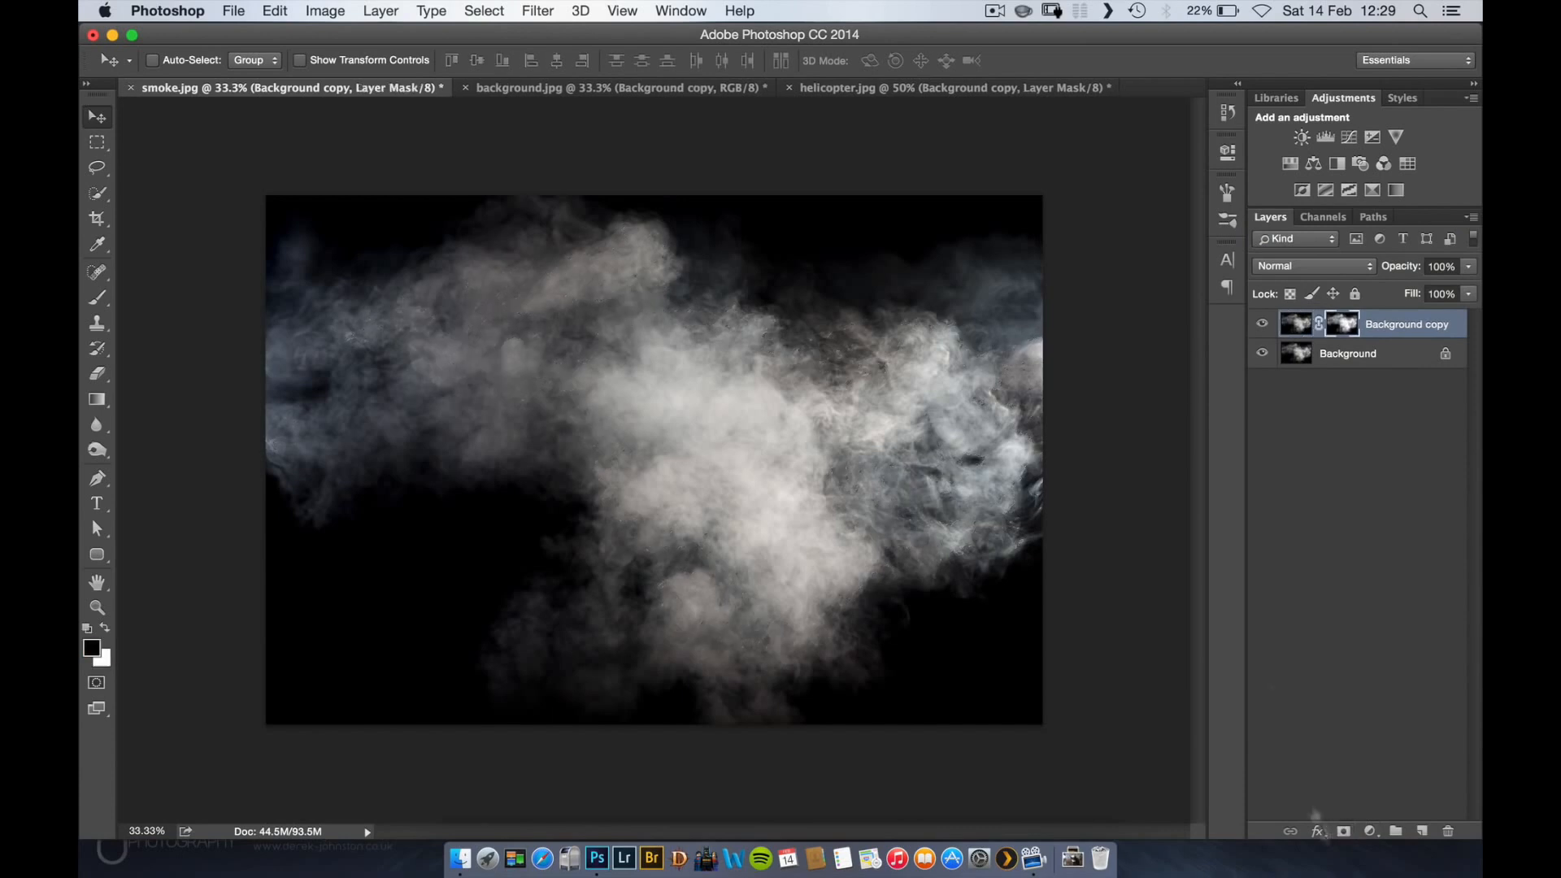
# - Hide the original smoke Background layer and move the masked smoke layer into background.jpg, placing it around and below the helicopter's tail
pyautogui.click(1262, 353)
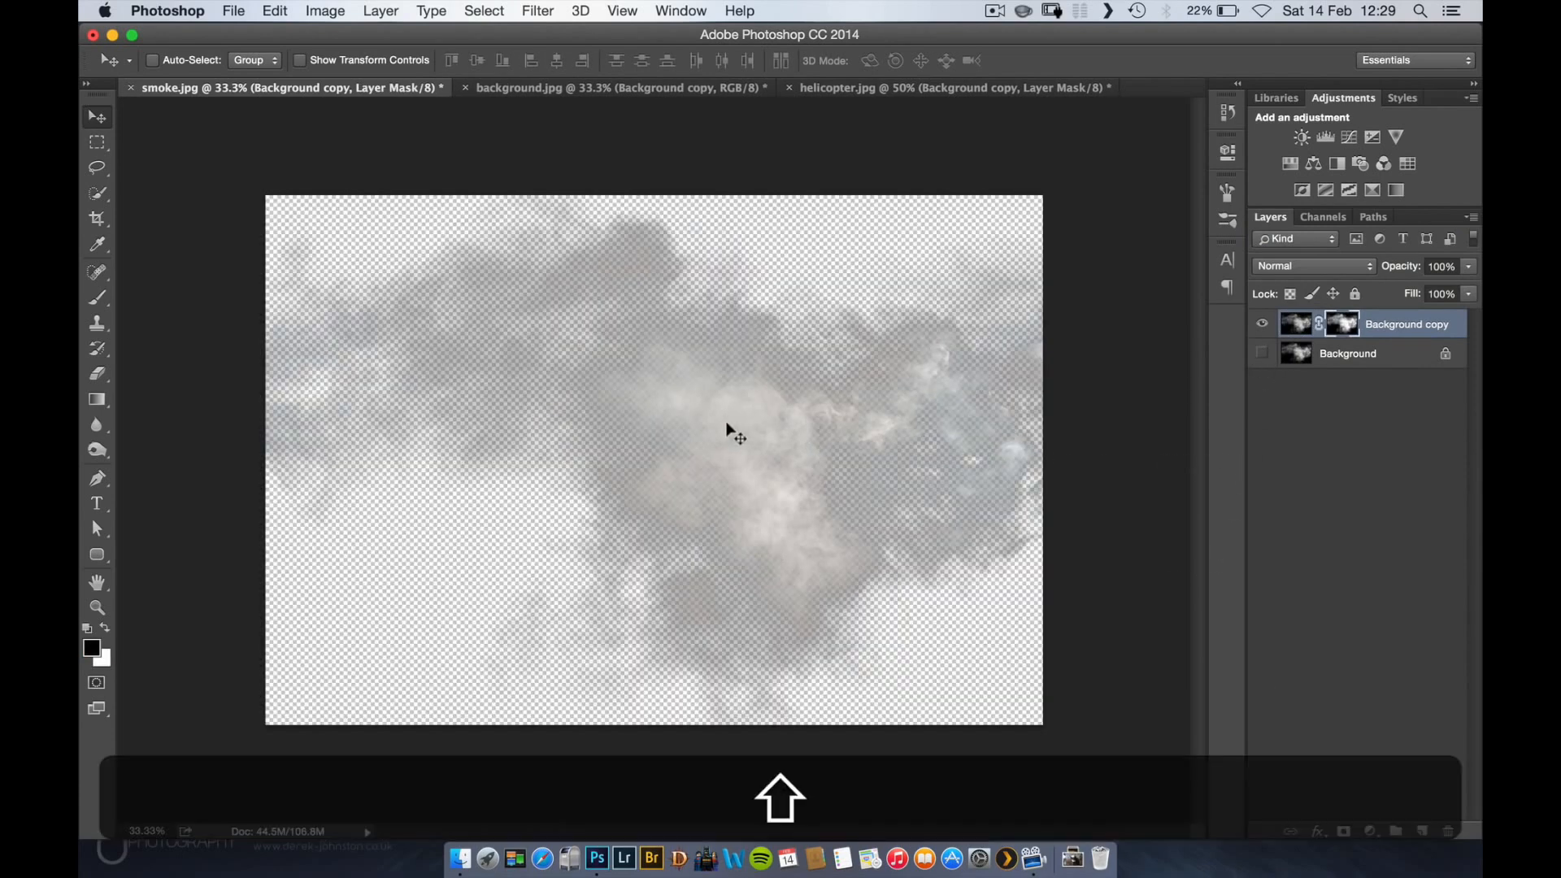
pyautogui.moveTo(724, 428); pyautogui.dragTo(615, 88)
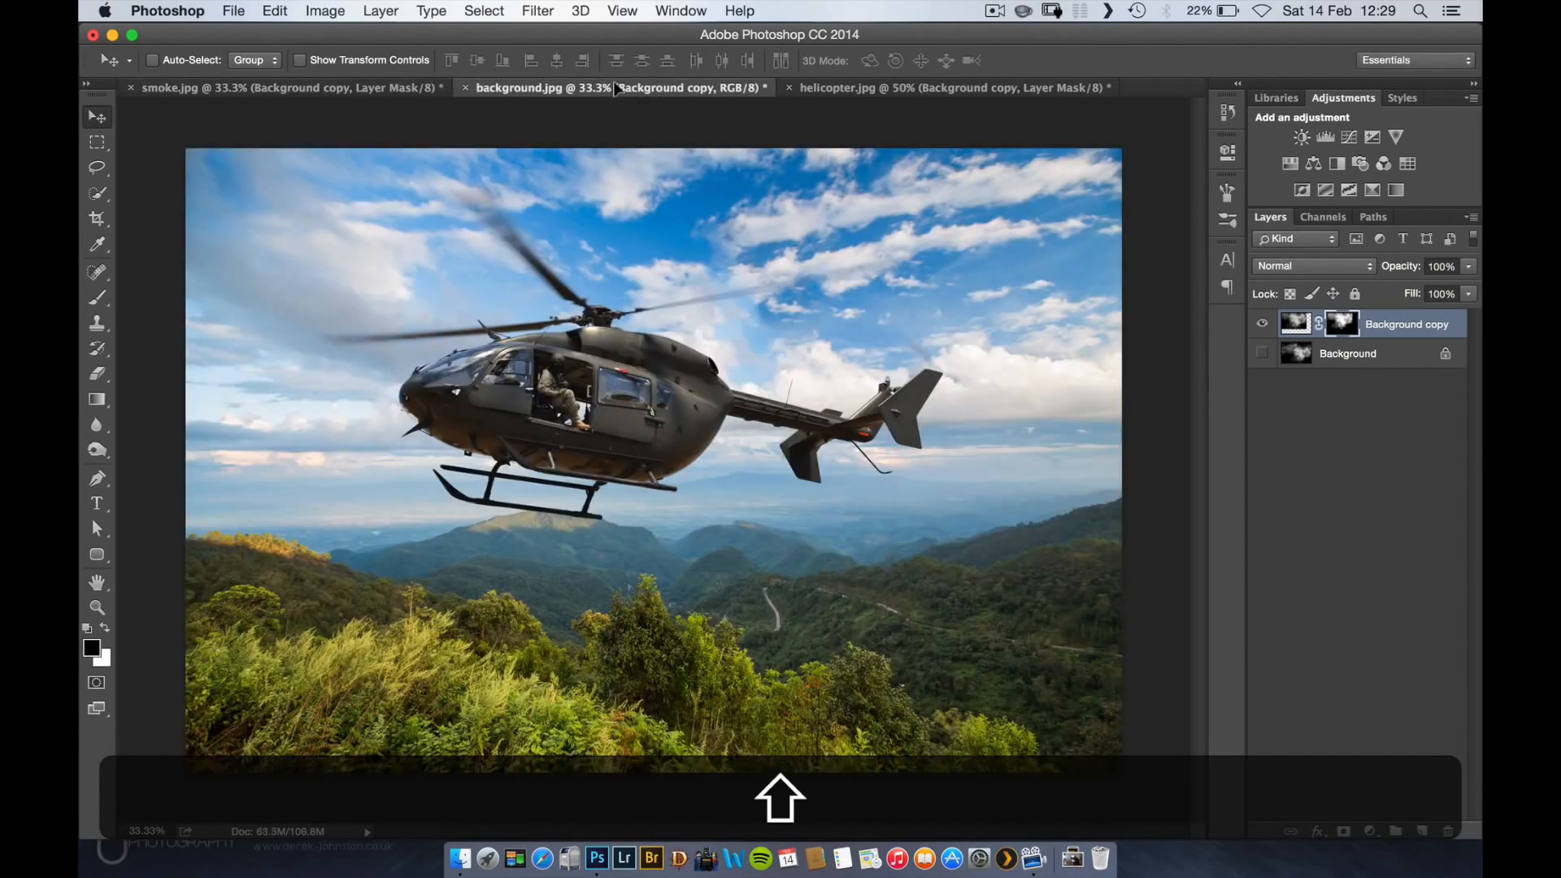
pyautogui.moveTo(657, 288); pyautogui.dragTo(656, 308)
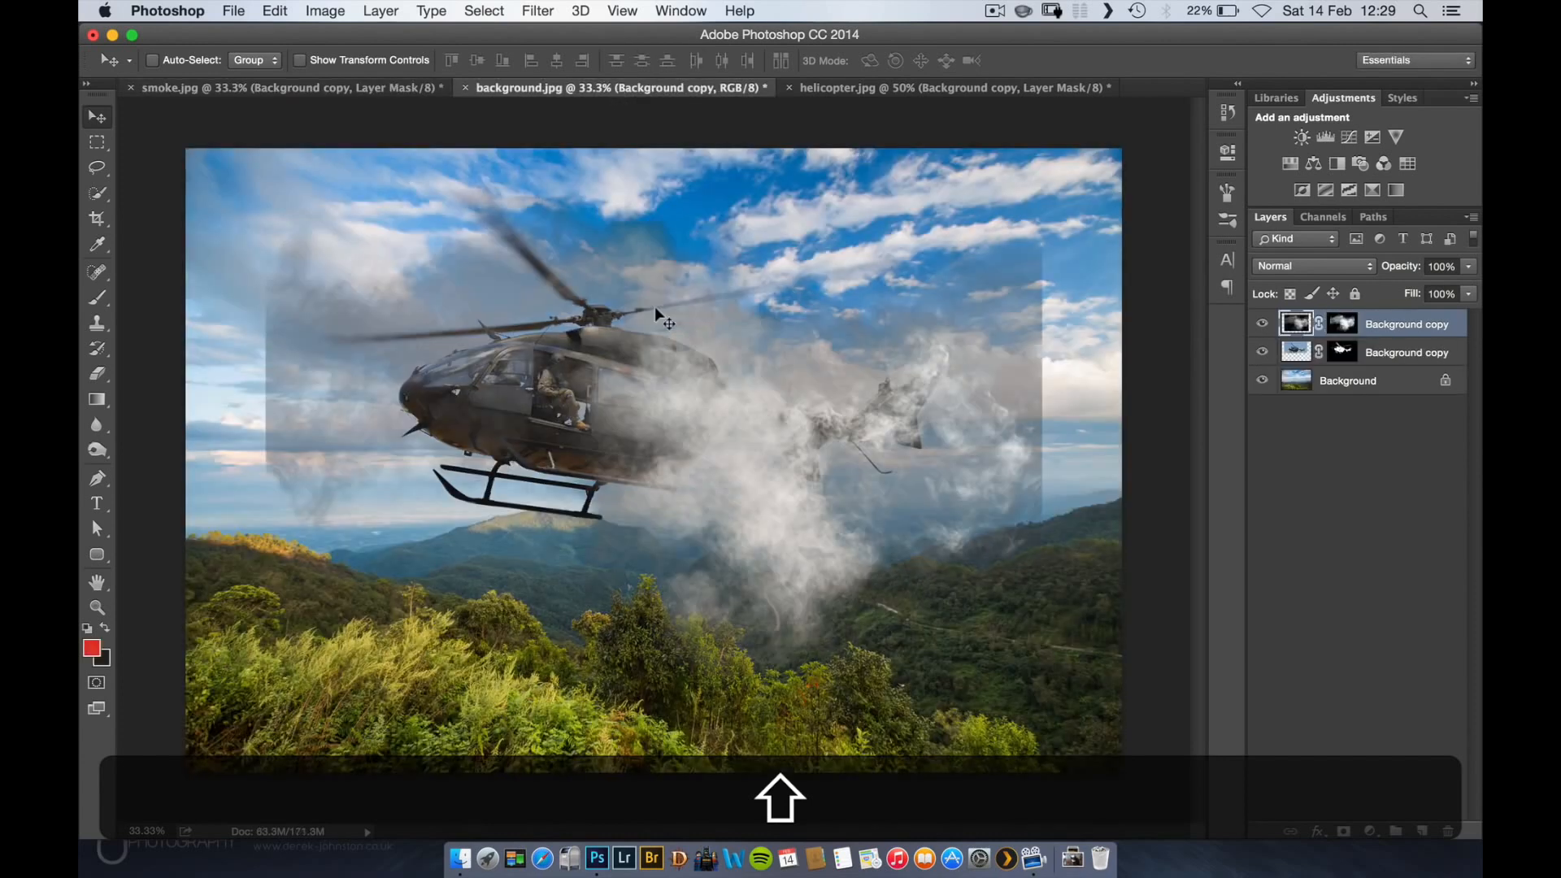
pyautogui.moveTo(836, 540); pyautogui.dragTo(847, 600)
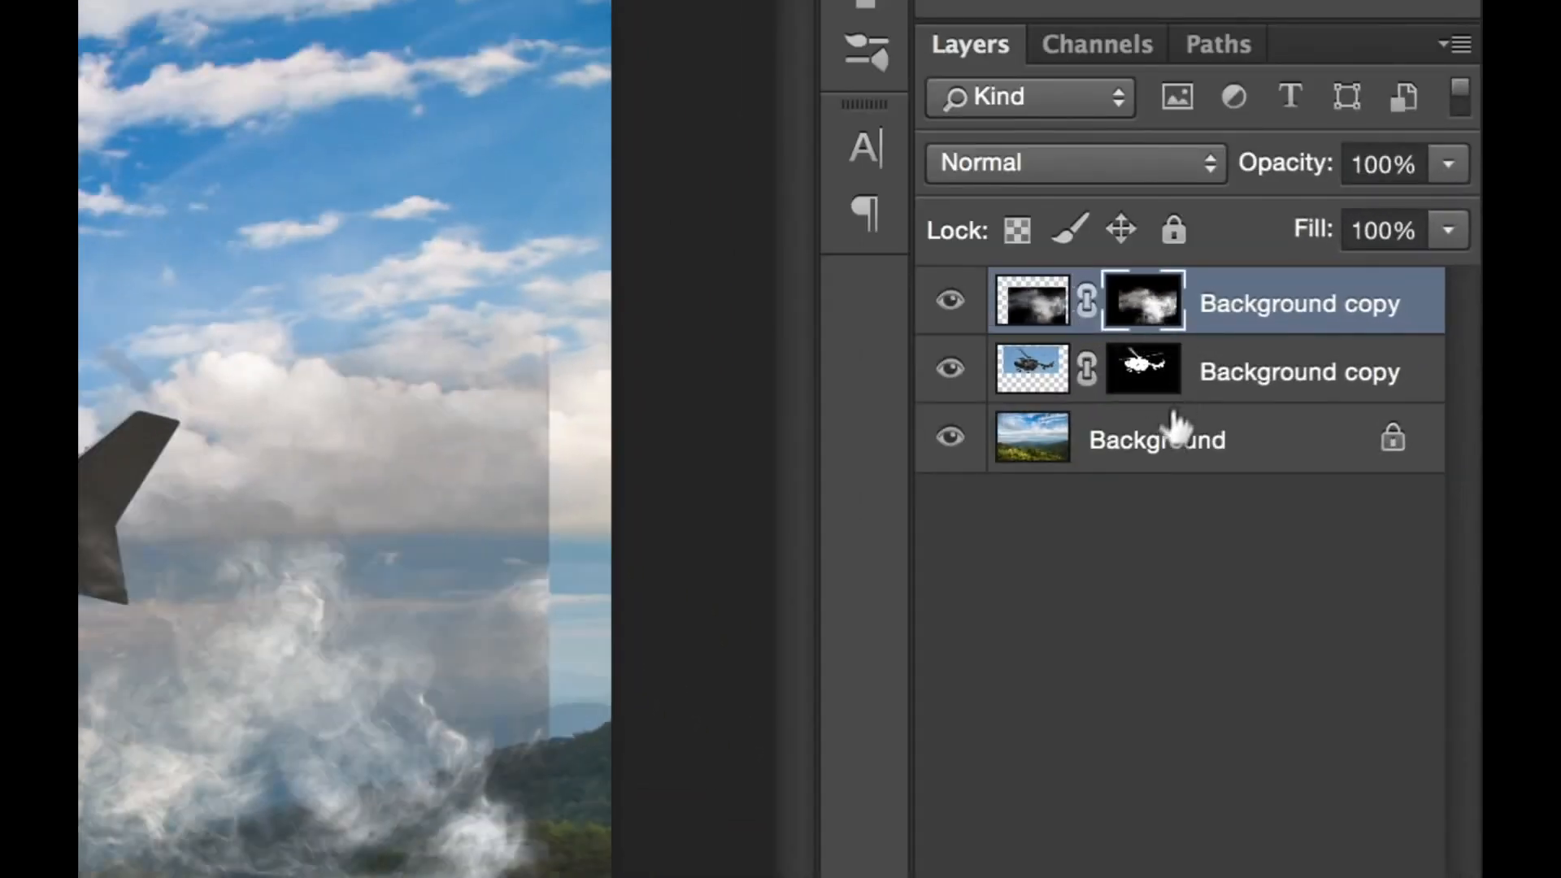
# - Rename the topmost Background copy layer, which holds the smoke, as smoke
pyautogui.click(1130, 283)
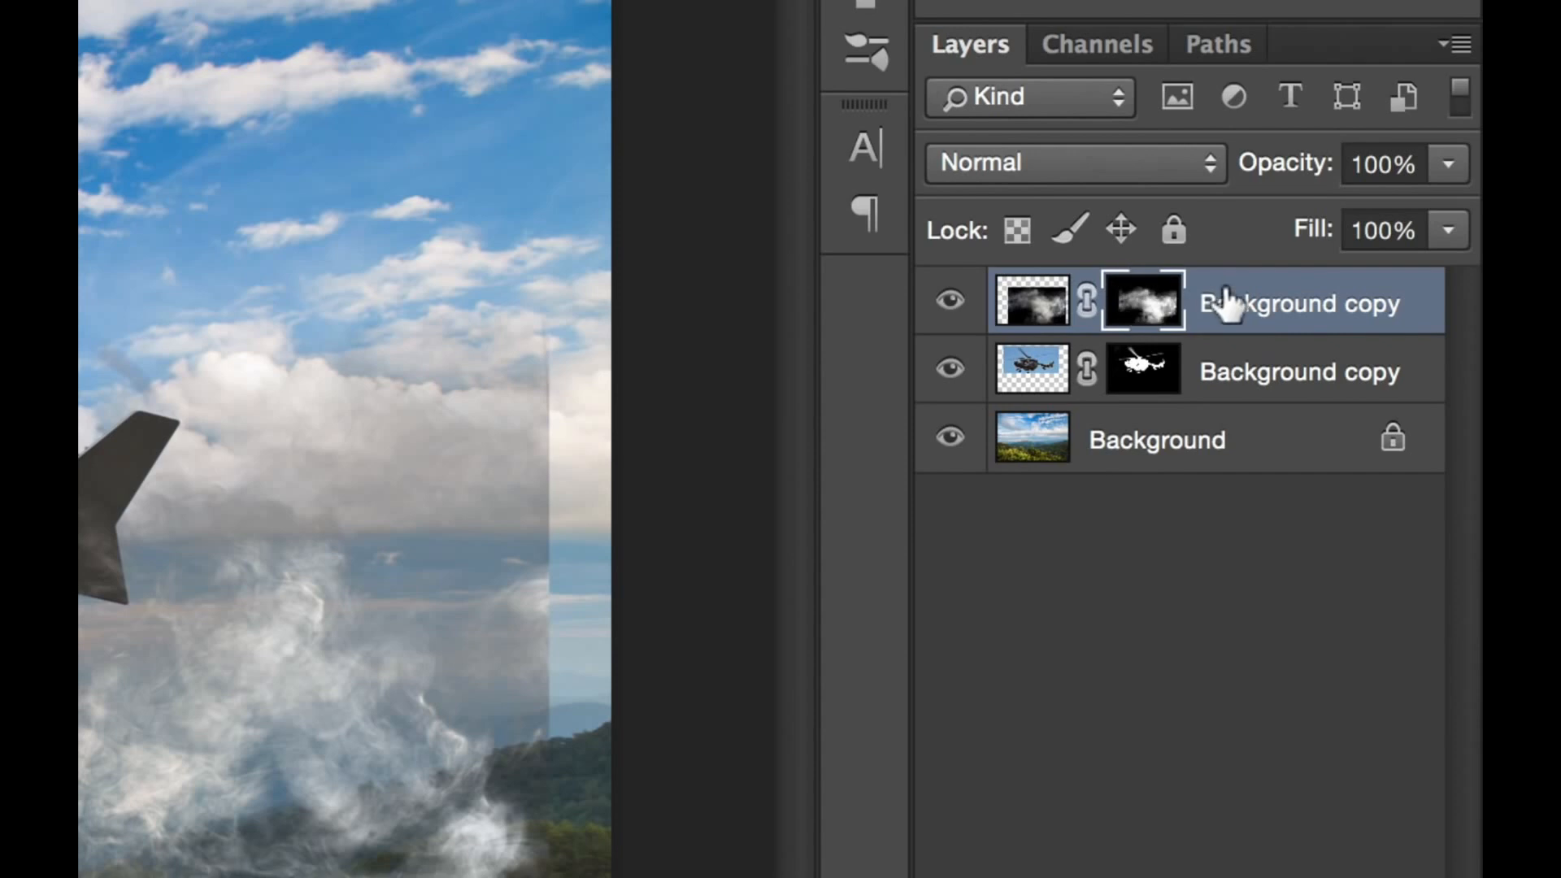
pyautogui.doubleClick(1239, 307)
pyautogui.write('smoke')
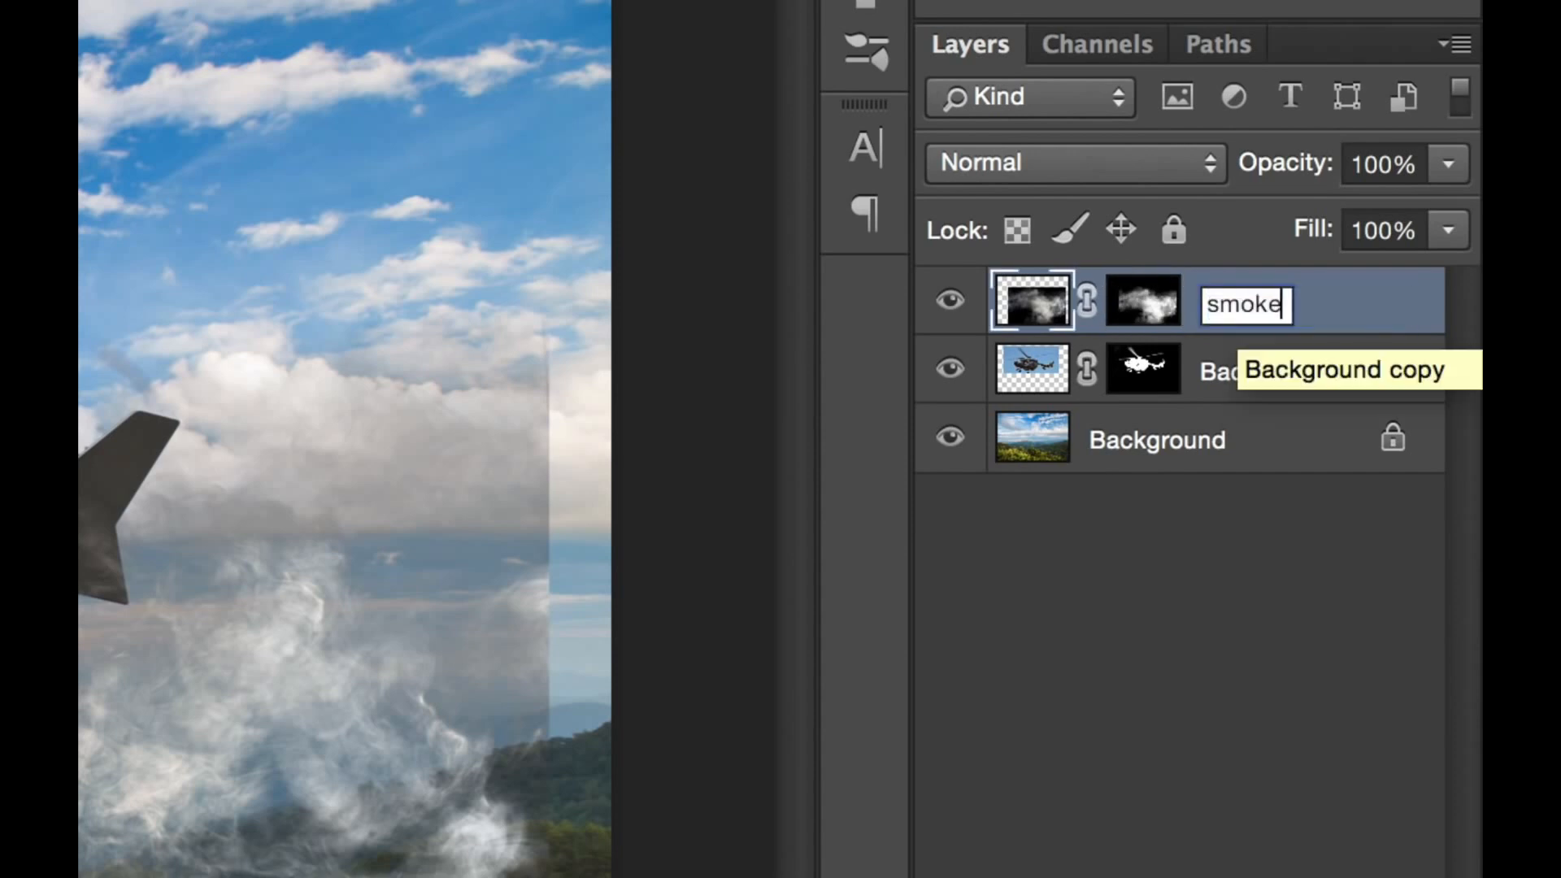
pyautogui.press('Return')
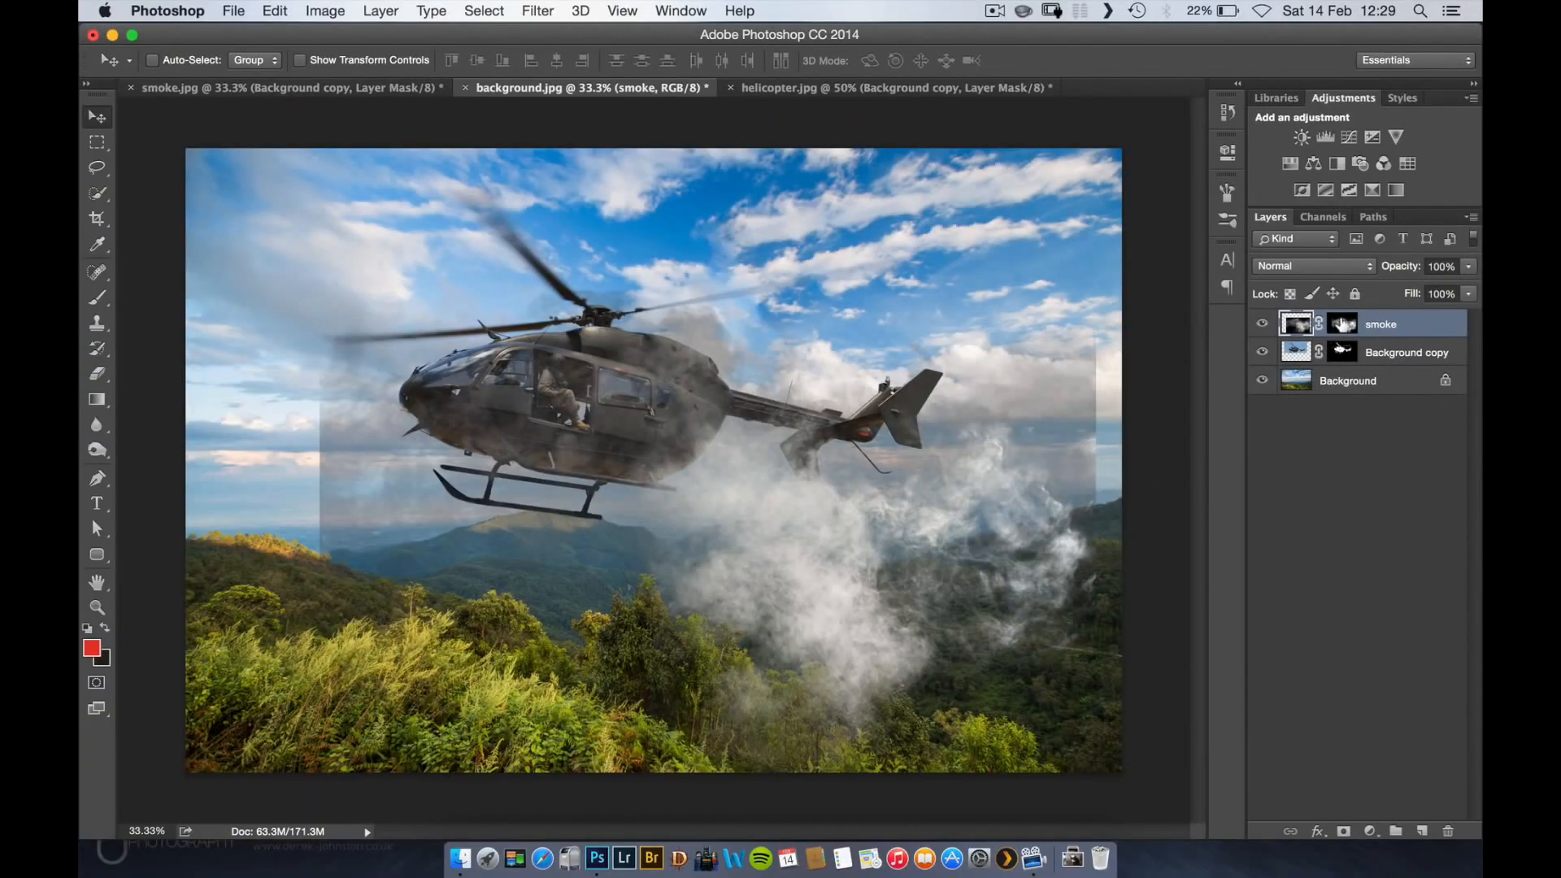
# - Paint black on the smoke layer's mask with a large soft brush at 14% flow to fade the smoke's hard vertical edges
pyautogui.click(1342, 324)
pyautogui.press('b')
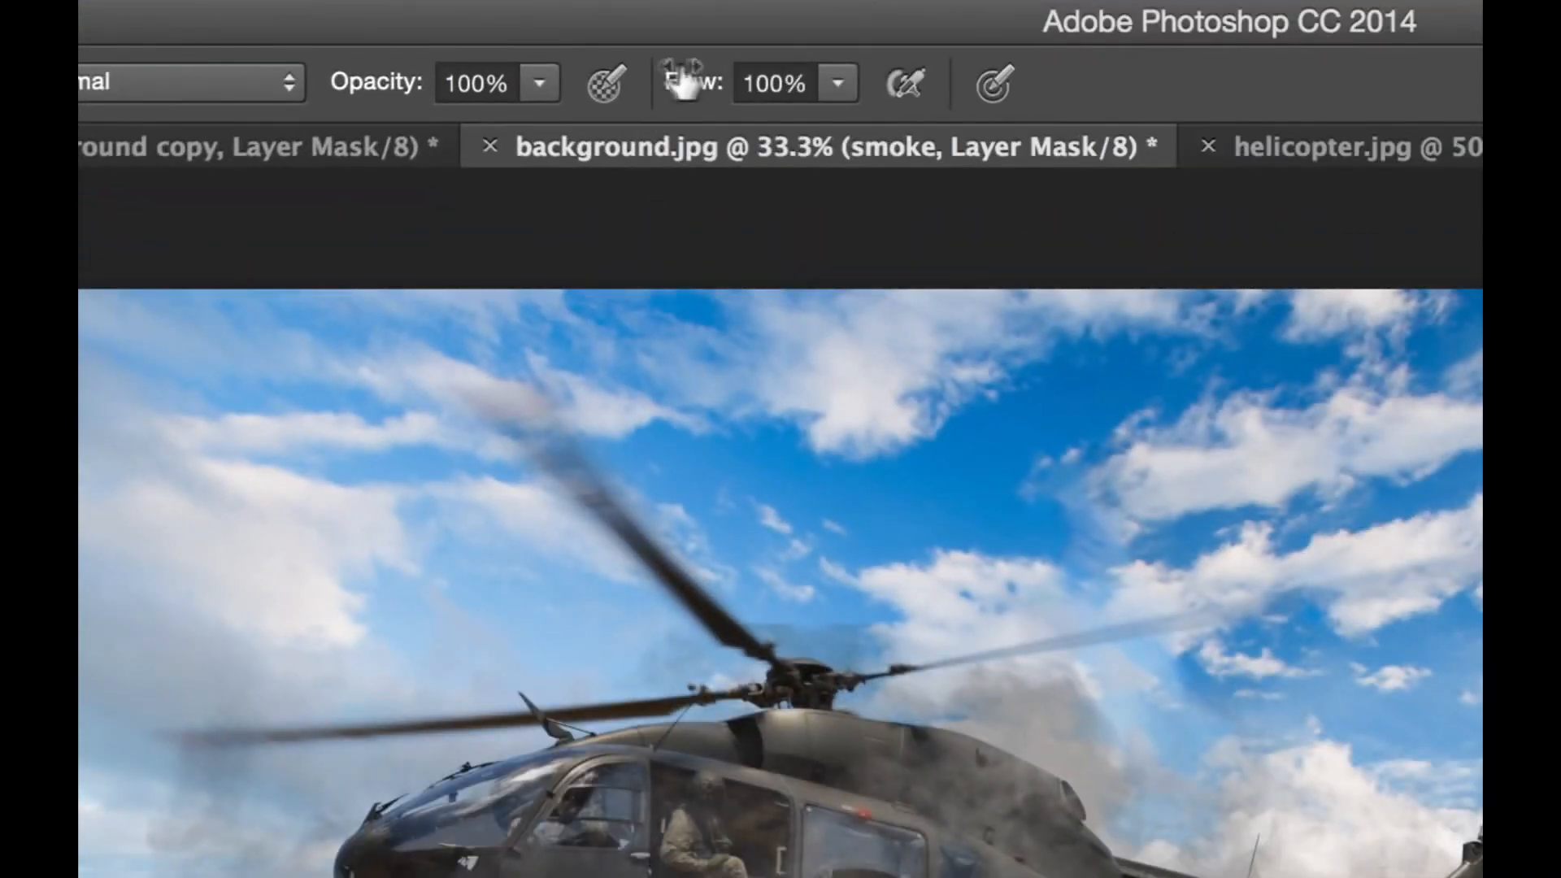
pyautogui.moveTo(683, 82); pyautogui.dragTo(467, 108)
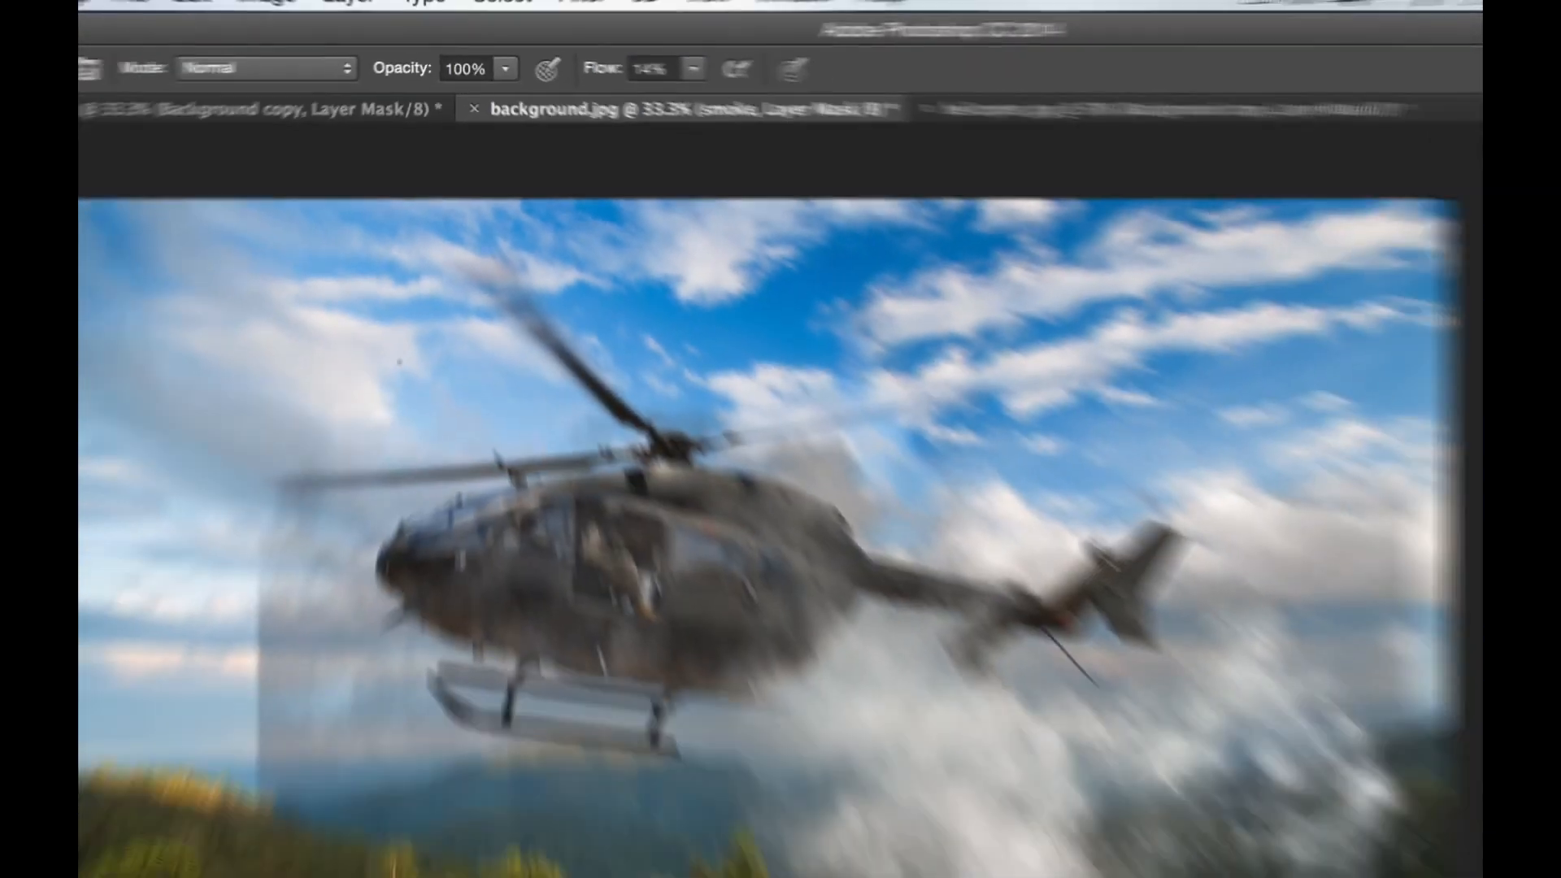
pyautogui.moveTo(415, 418)
pyautogui.mouseDown()
pyautogui.moveTo(483, 411)
pyautogui.moveTo(506, 1)
pyautogui.mouseUp()
pyautogui.moveTo(479, 511)
pyautogui.mouseDown()
pyautogui.moveTo(478, 217)
pyautogui.moveTo(567, 205)
pyautogui.moveTo(522, 191)
pyautogui.mouseUp()
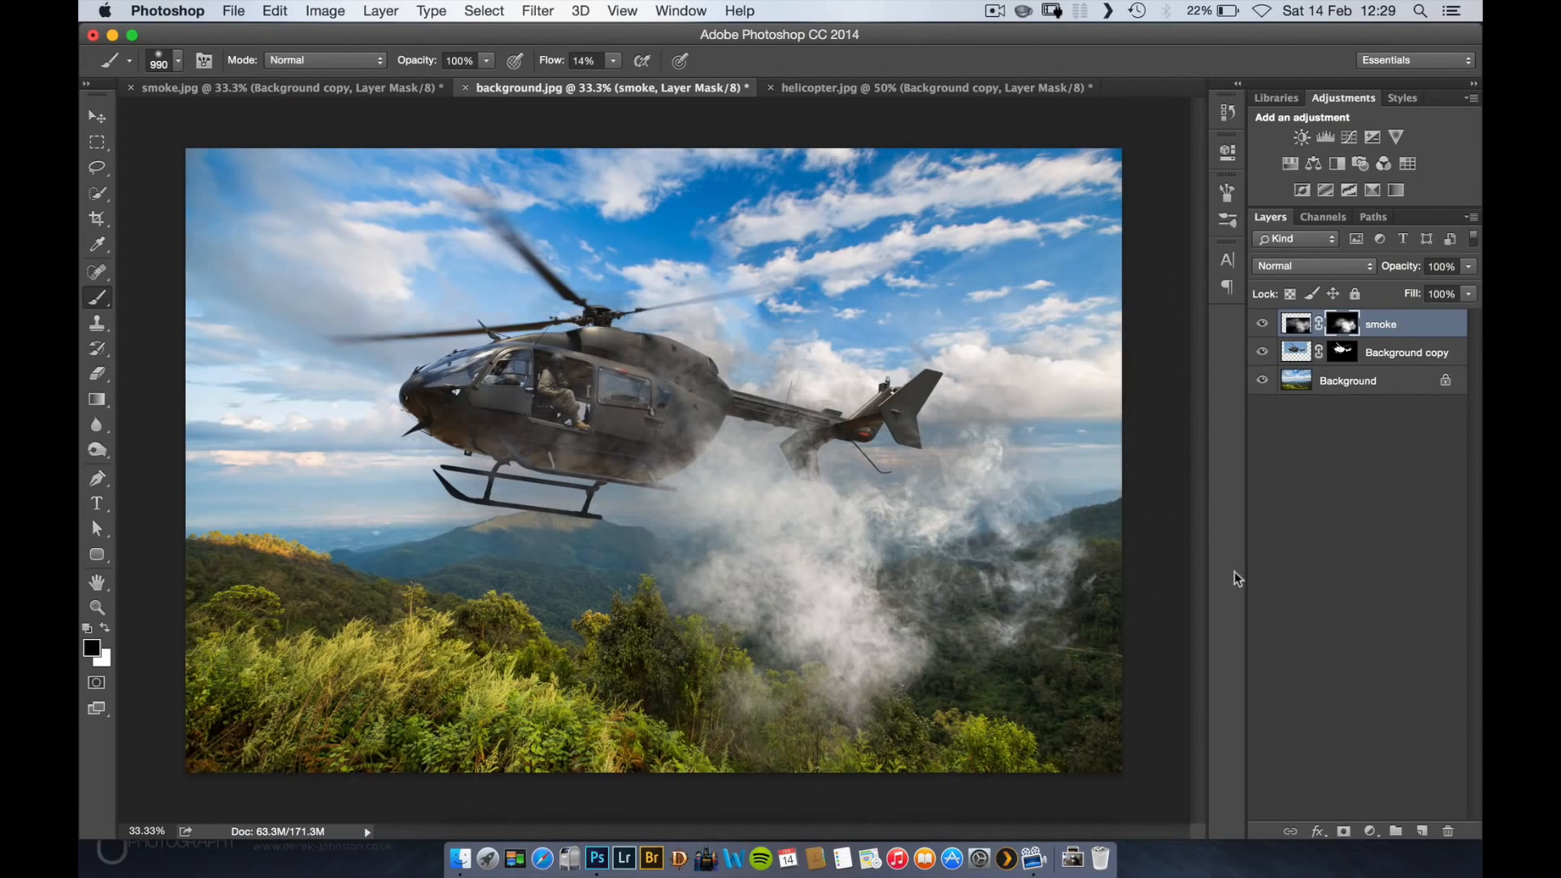
pyautogui.press('v')
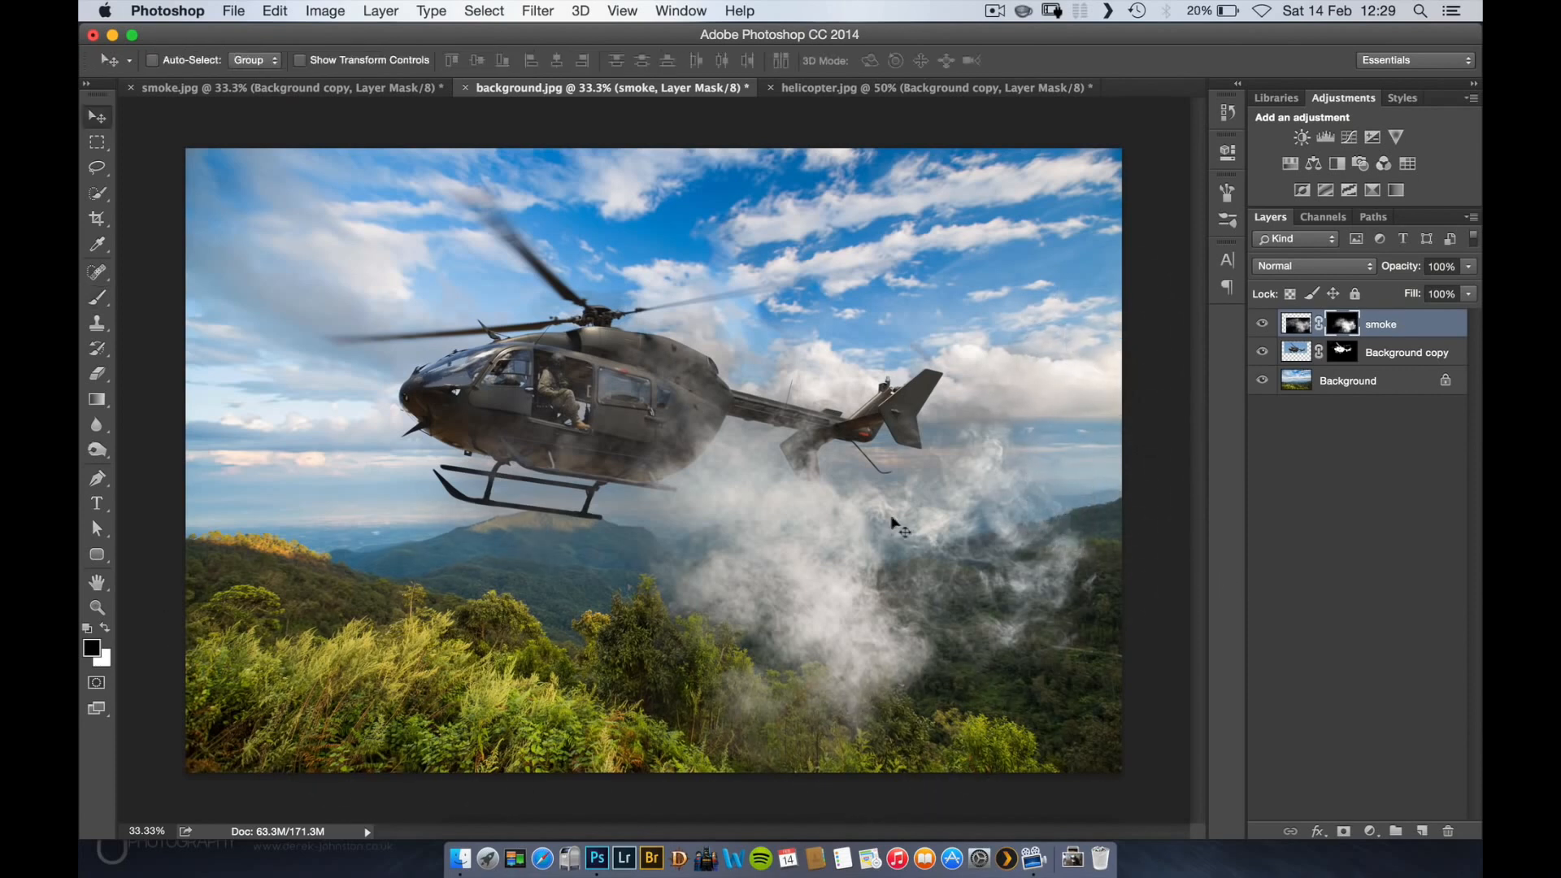
# - Nudge the smoke layer slightly down, and duplicate the Background layer with the smoke and helicopter layers hidden
pyautogui.moveTo(895, 521)
pyautogui.mouseDown()
pyautogui.moveTo(823, 533)
pyautogui.moveTo(881, 511)
pyautogui.moveTo(907, 558)
pyautogui.mouseUp()
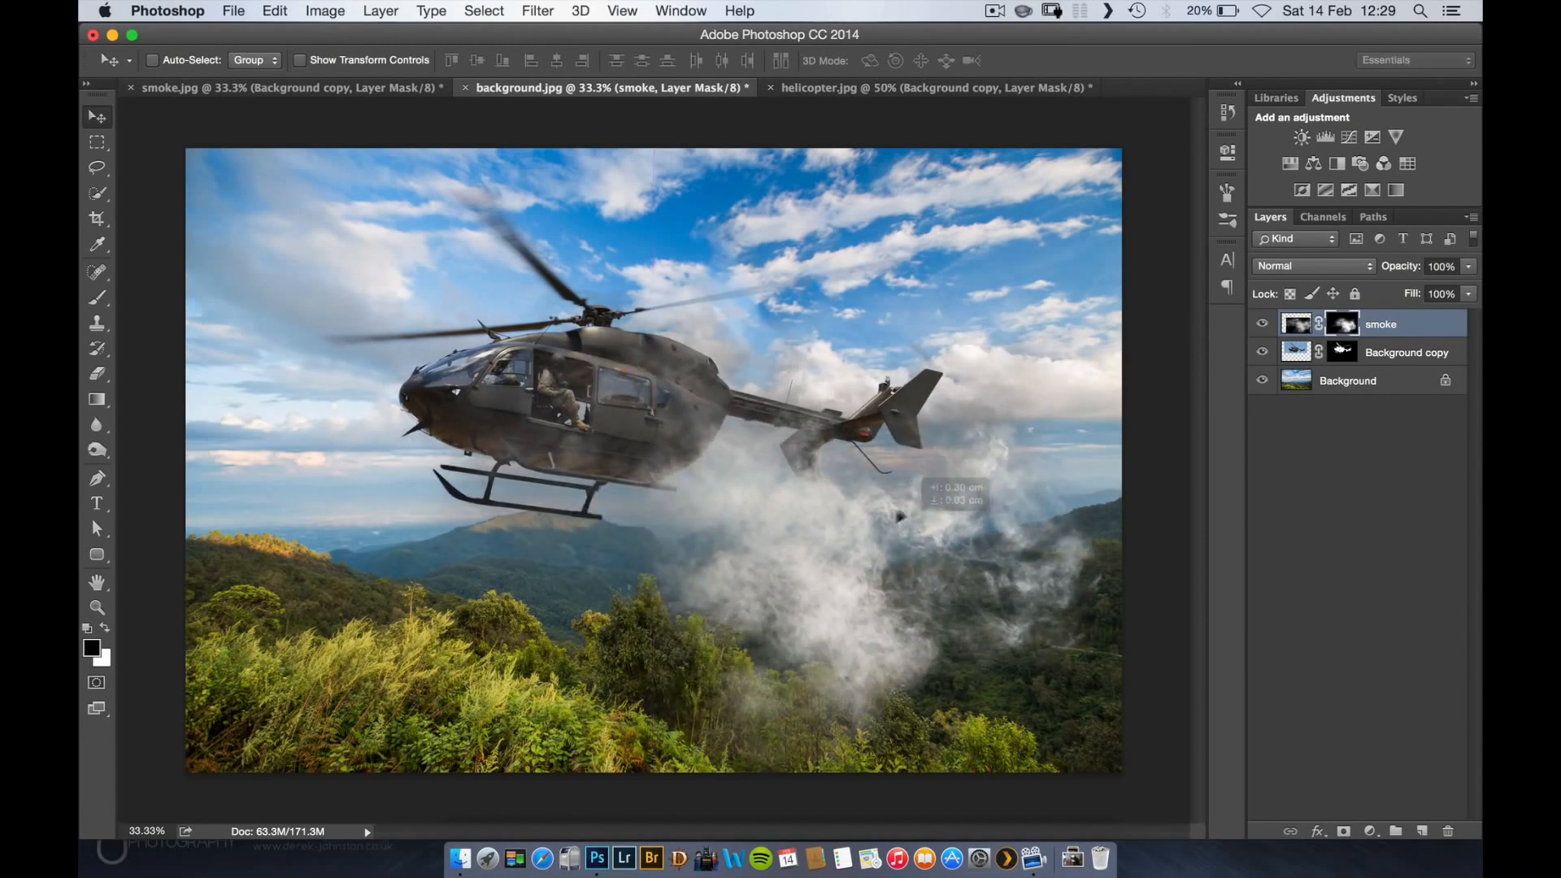
pyautogui.click(1262, 323)
pyautogui.click(1334, 382)
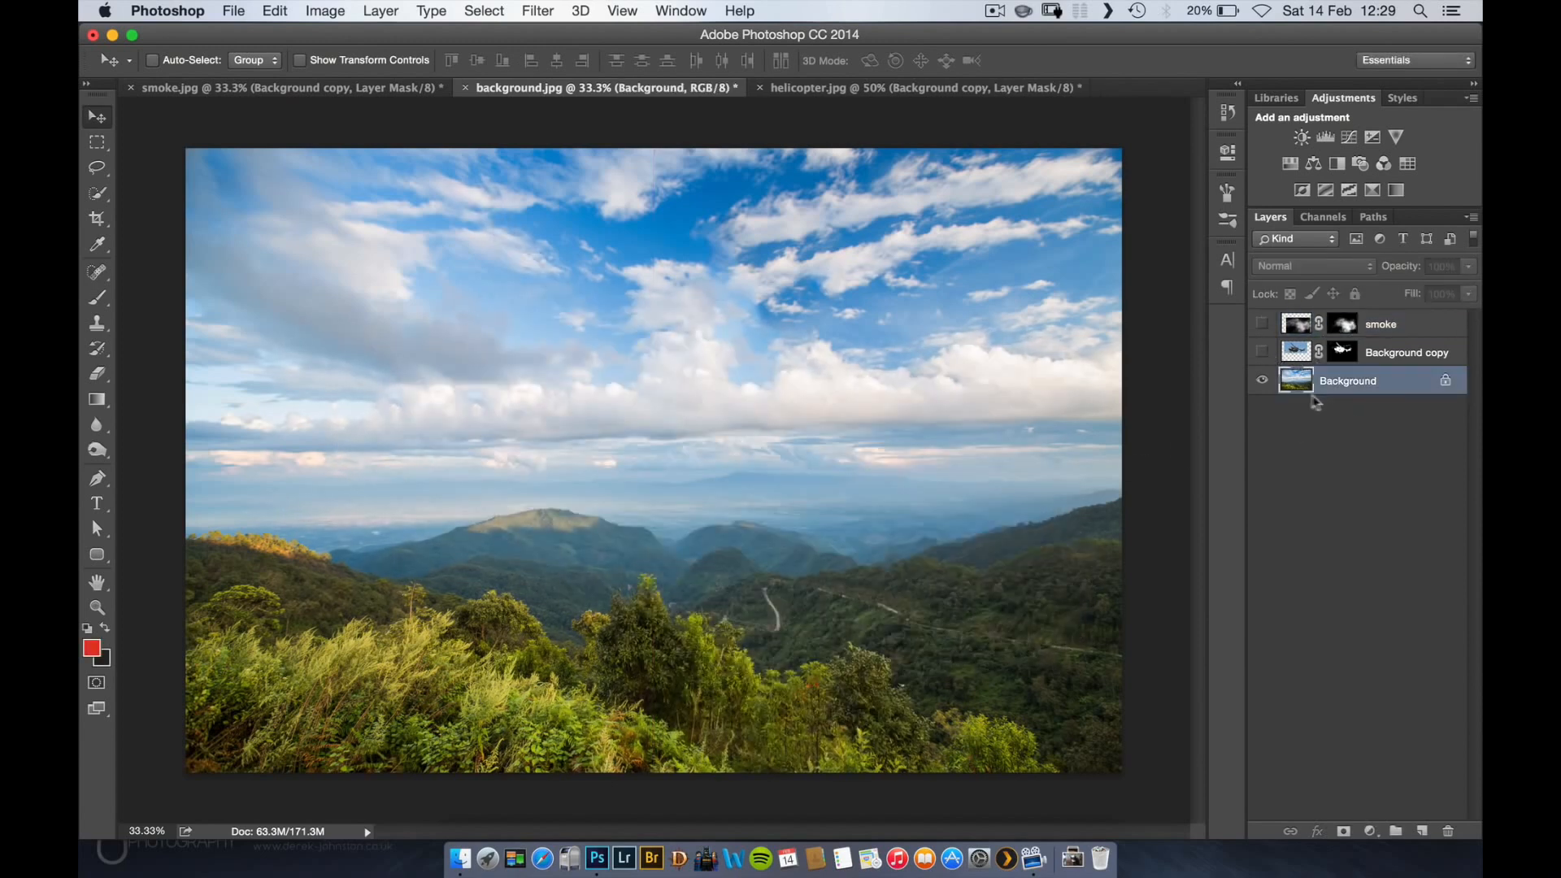
pyautogui.press('super+j')
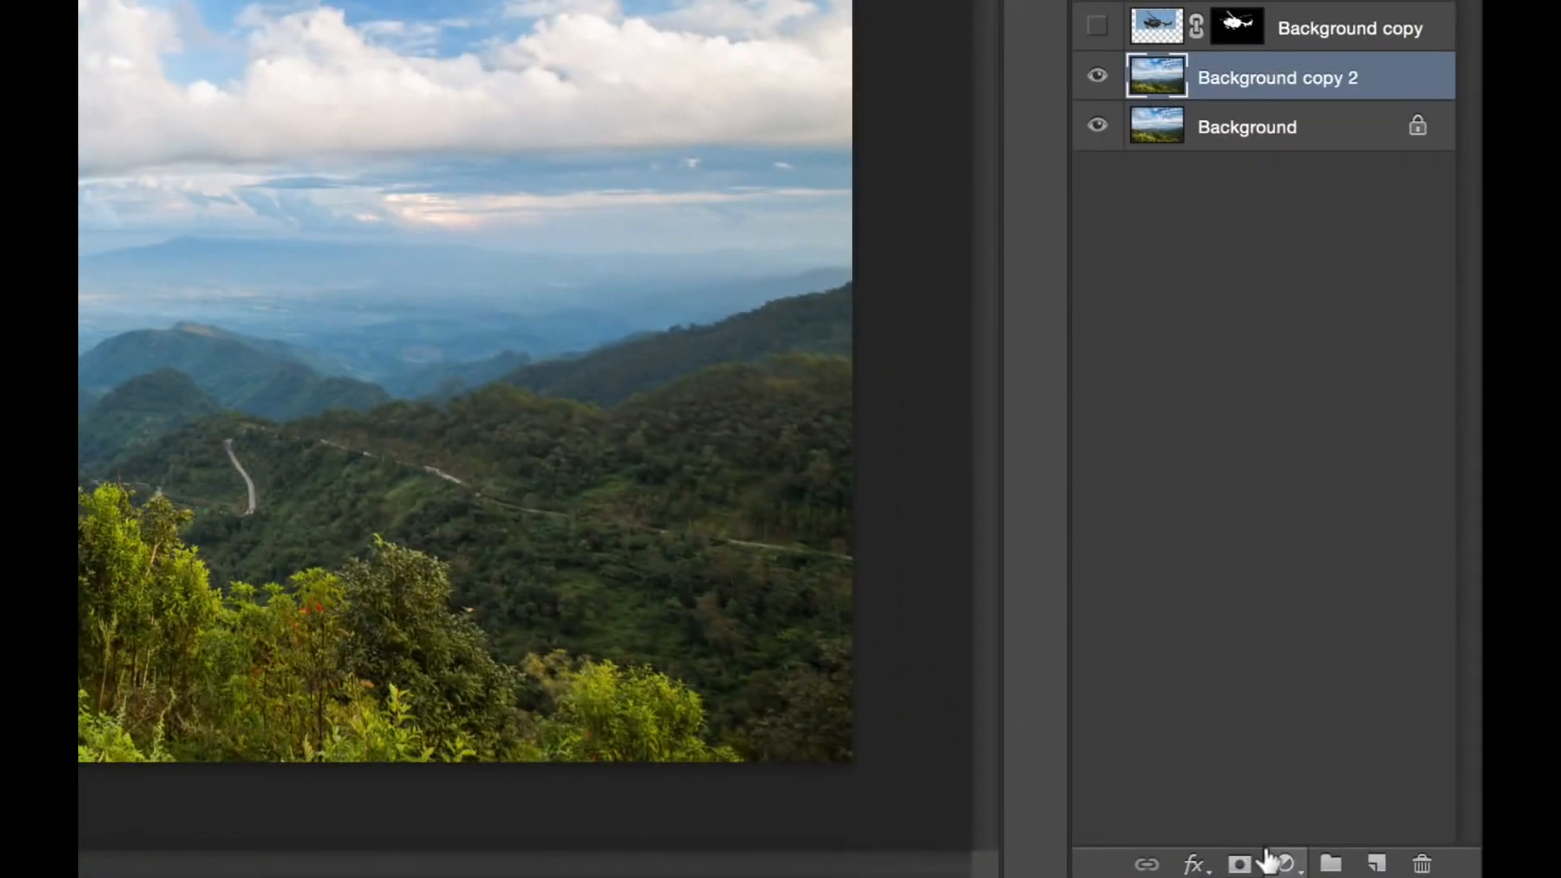
# - Add a Hue/Saturation adjustment layer above the duplicated background and reduce its master saturation by roughly a third
pyautogui.click(1370, 831)
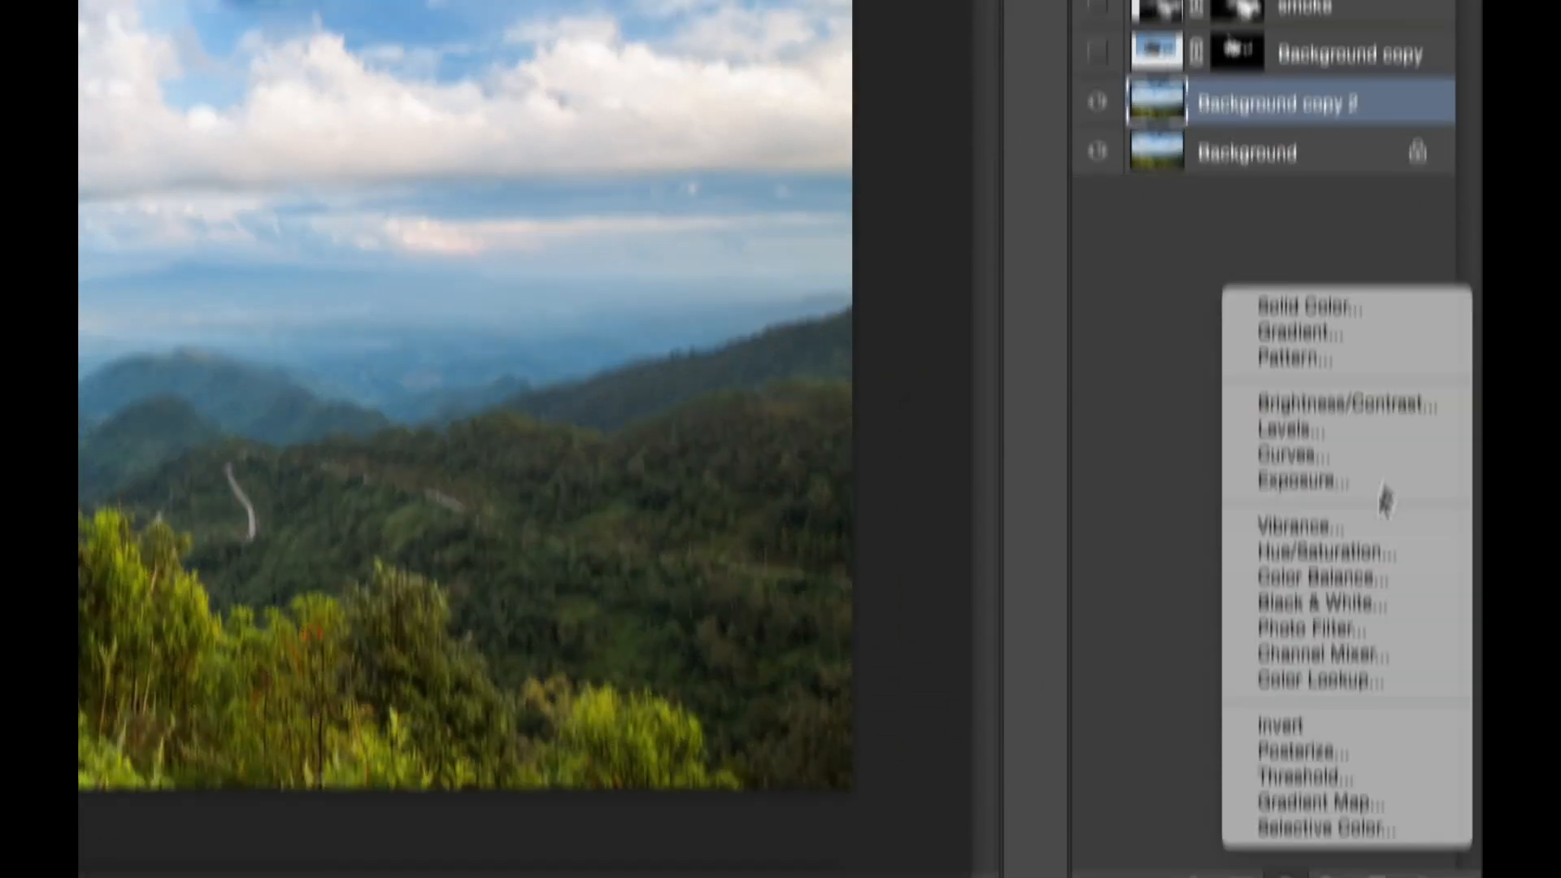
pyautogui.click(1366, 552)
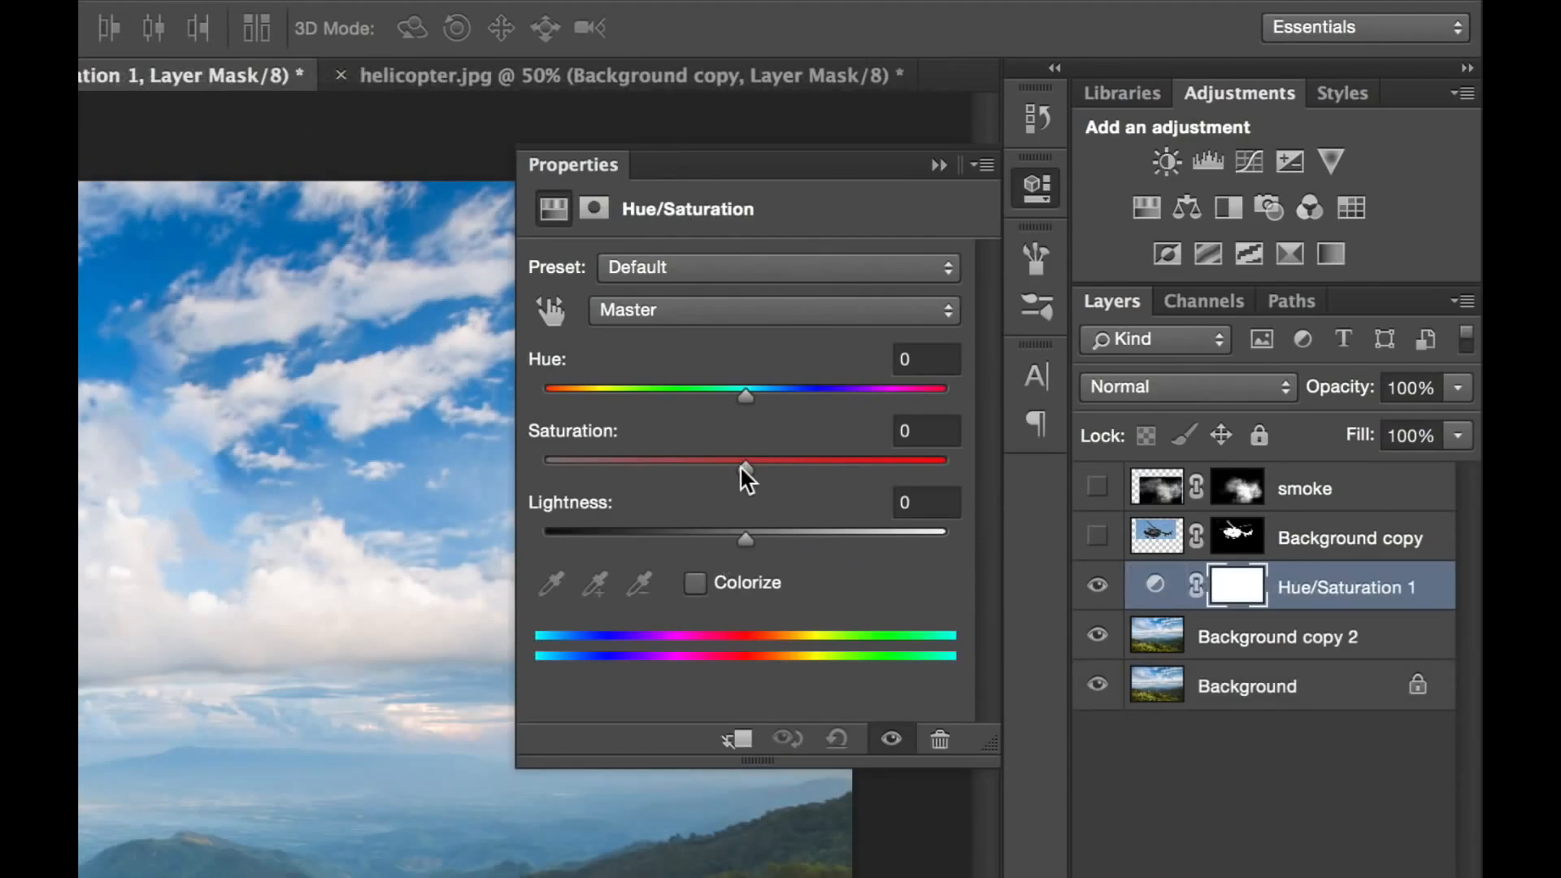
pyautogui.moveTo(743, 476); pyautogui.dragTo(673, 466)
pyautogui.click(940, 165)
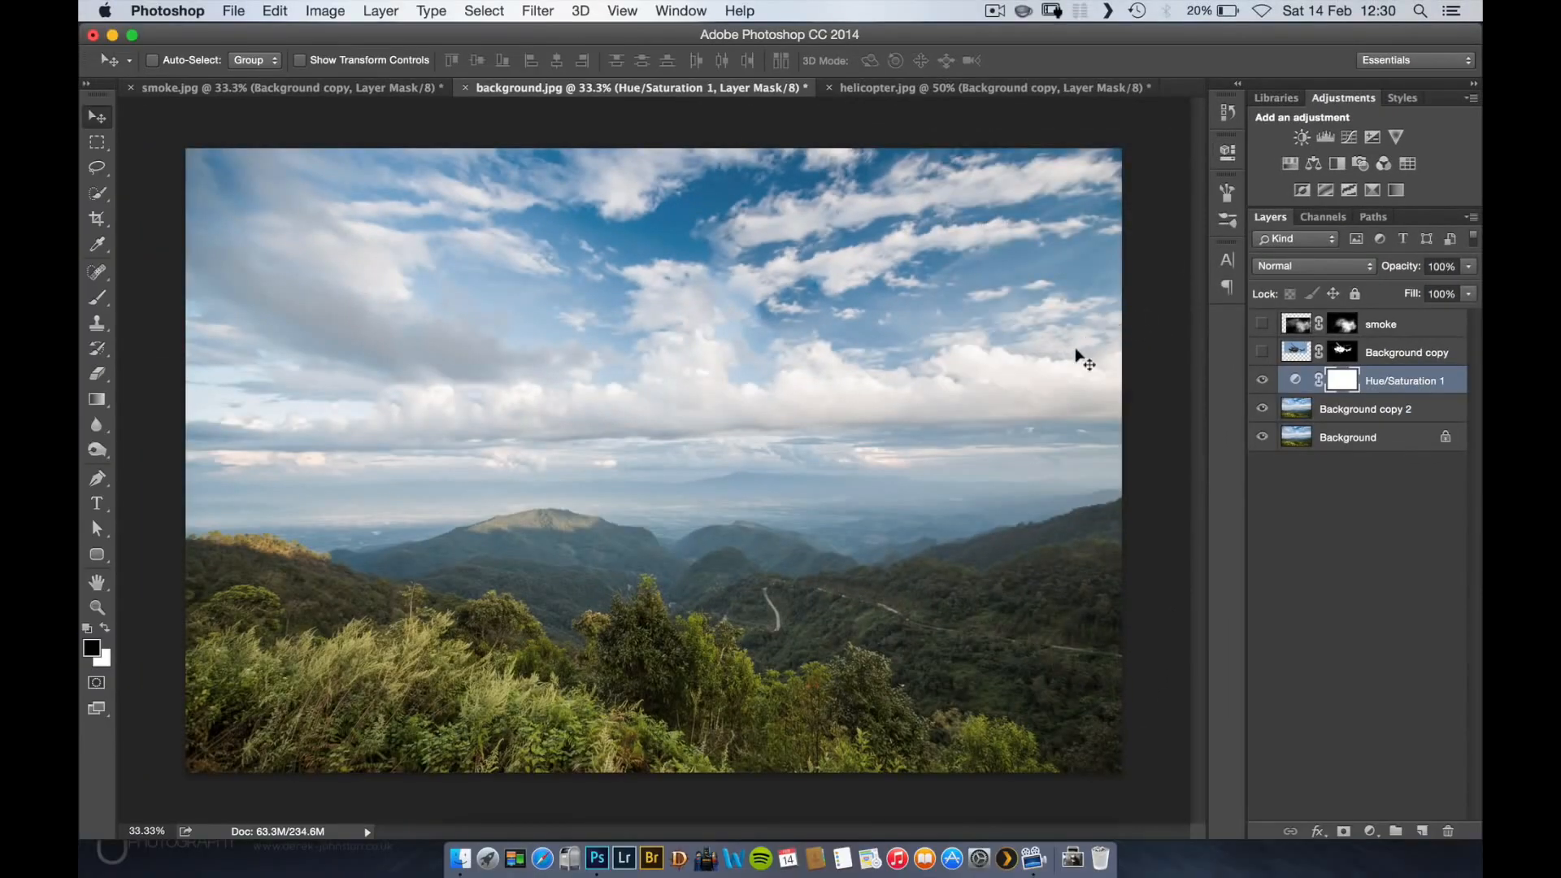
# - Stamp the visible desaturated landscape into a new merged layer and show the helicopter and smoke layers again
pyautogui.press('super+alt+shift+e')
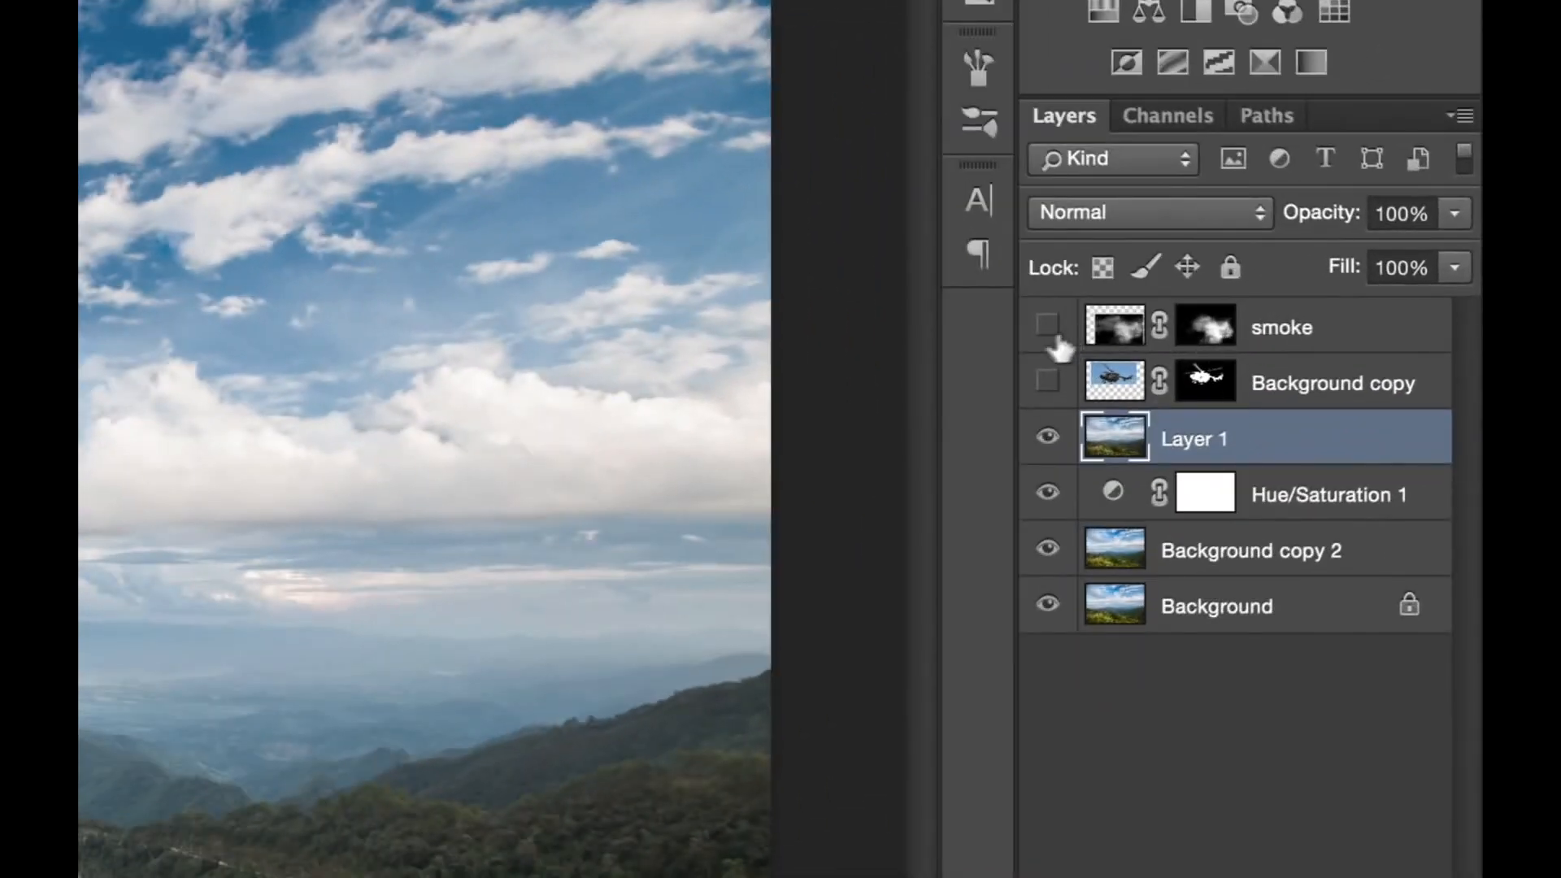
pyautogui.click(1262, 352)
pyautogui.click(1040, 323)
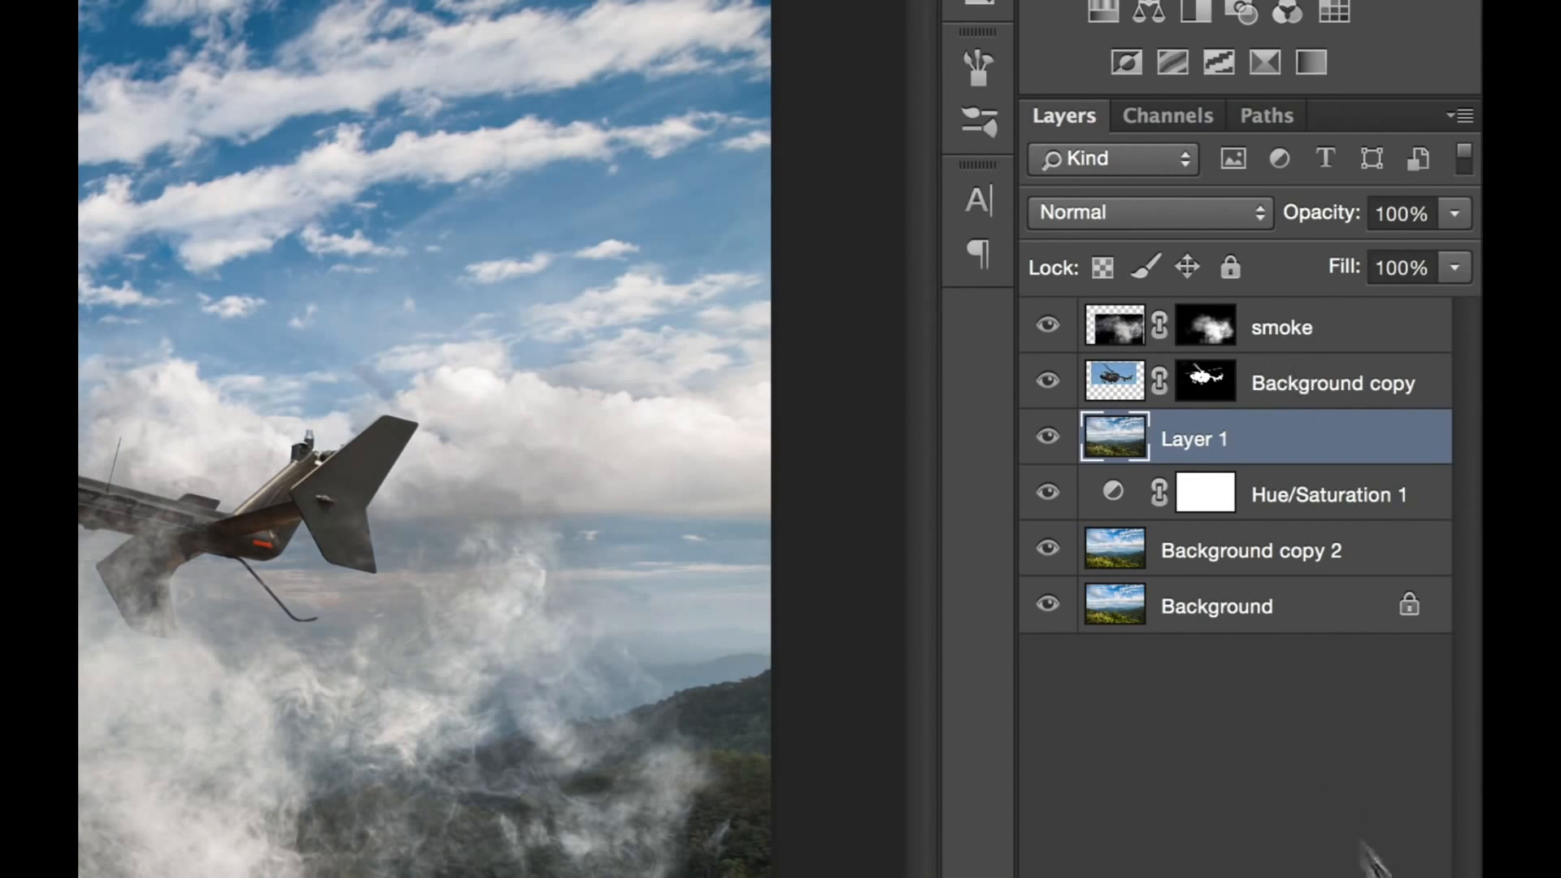
# - Move the merged landscape layer to the top of the layer stack and rename it balance
pyautogui.moveTo(1303, 421); pyautogui.dragTo(1309, 333)
pyautogui.doubleClick(1210, 326)
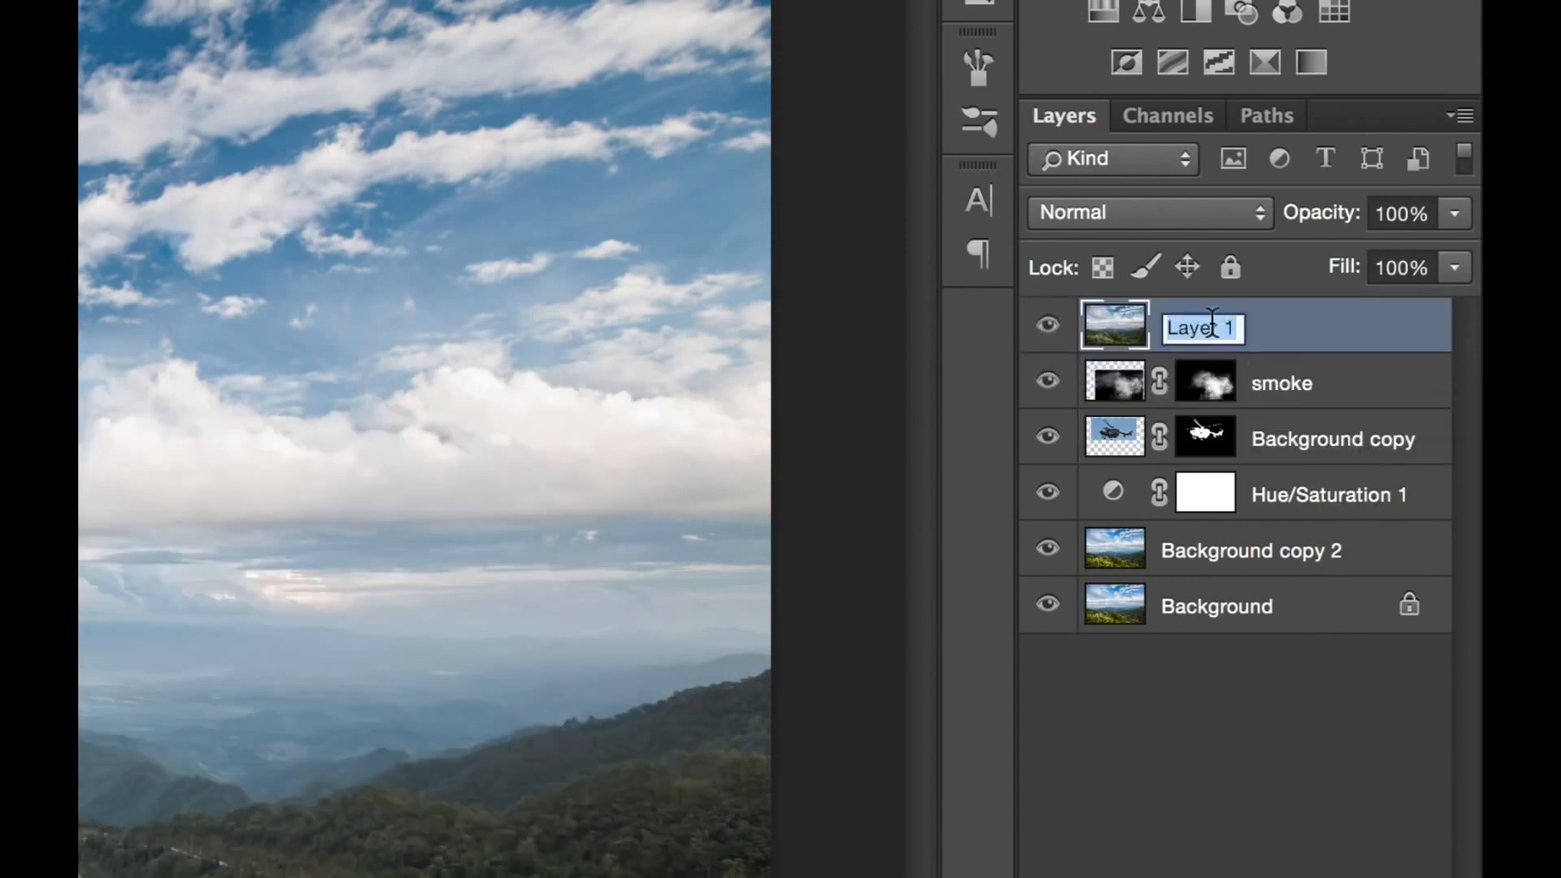
pyautogui.write('balance')
pyautogui.press('Return')
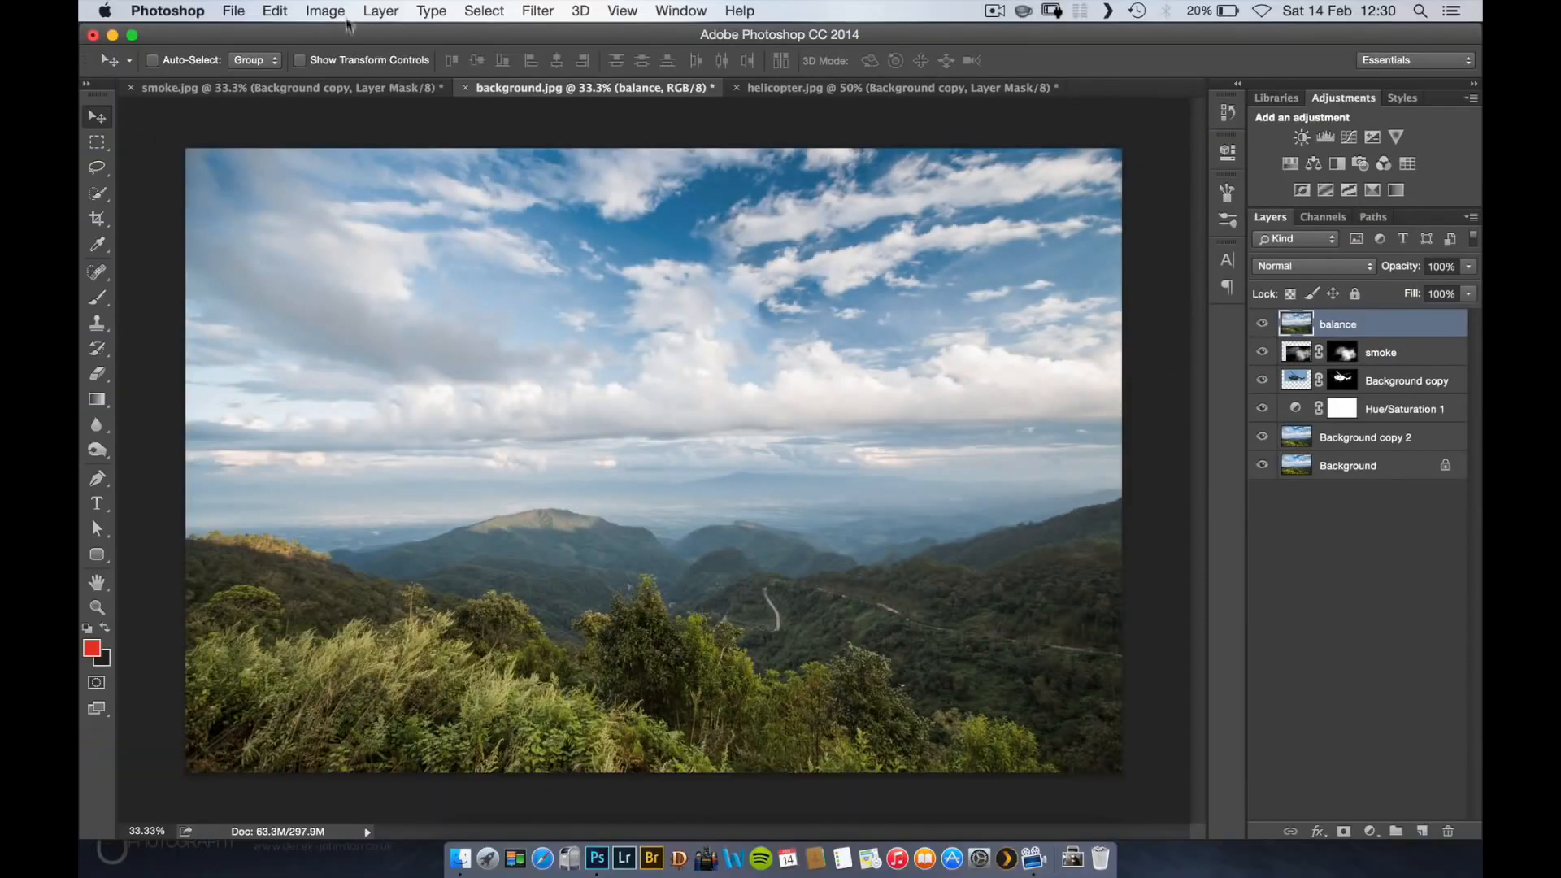
# - Apply the Average blur filter to the balance layer and set its blend mode to Color
pyautogui.click(339, 16)
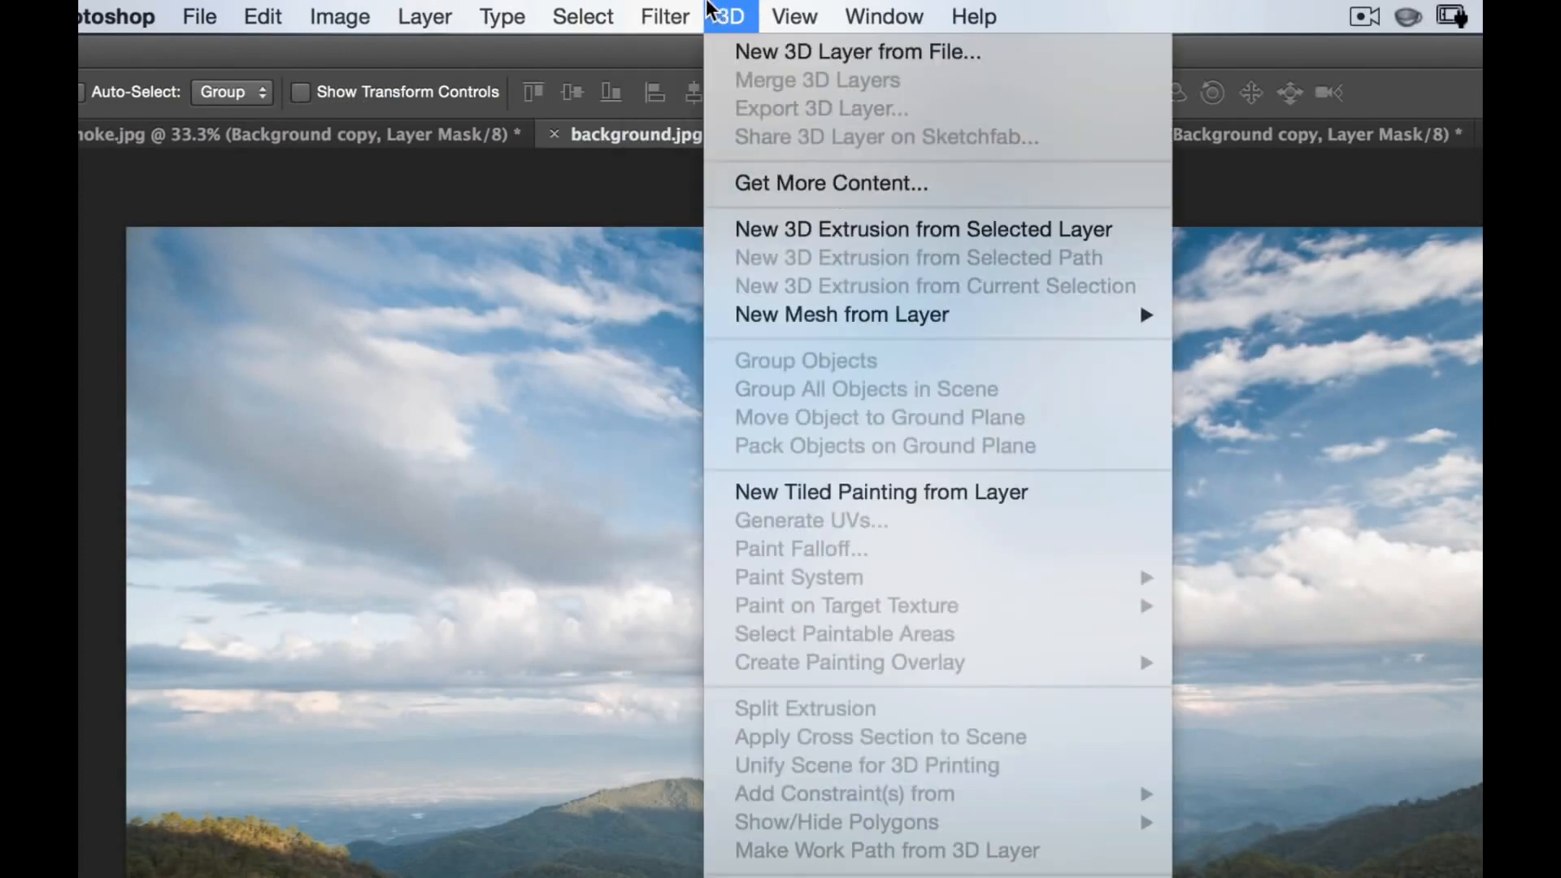
pyautogui.moveTo(538, 8)
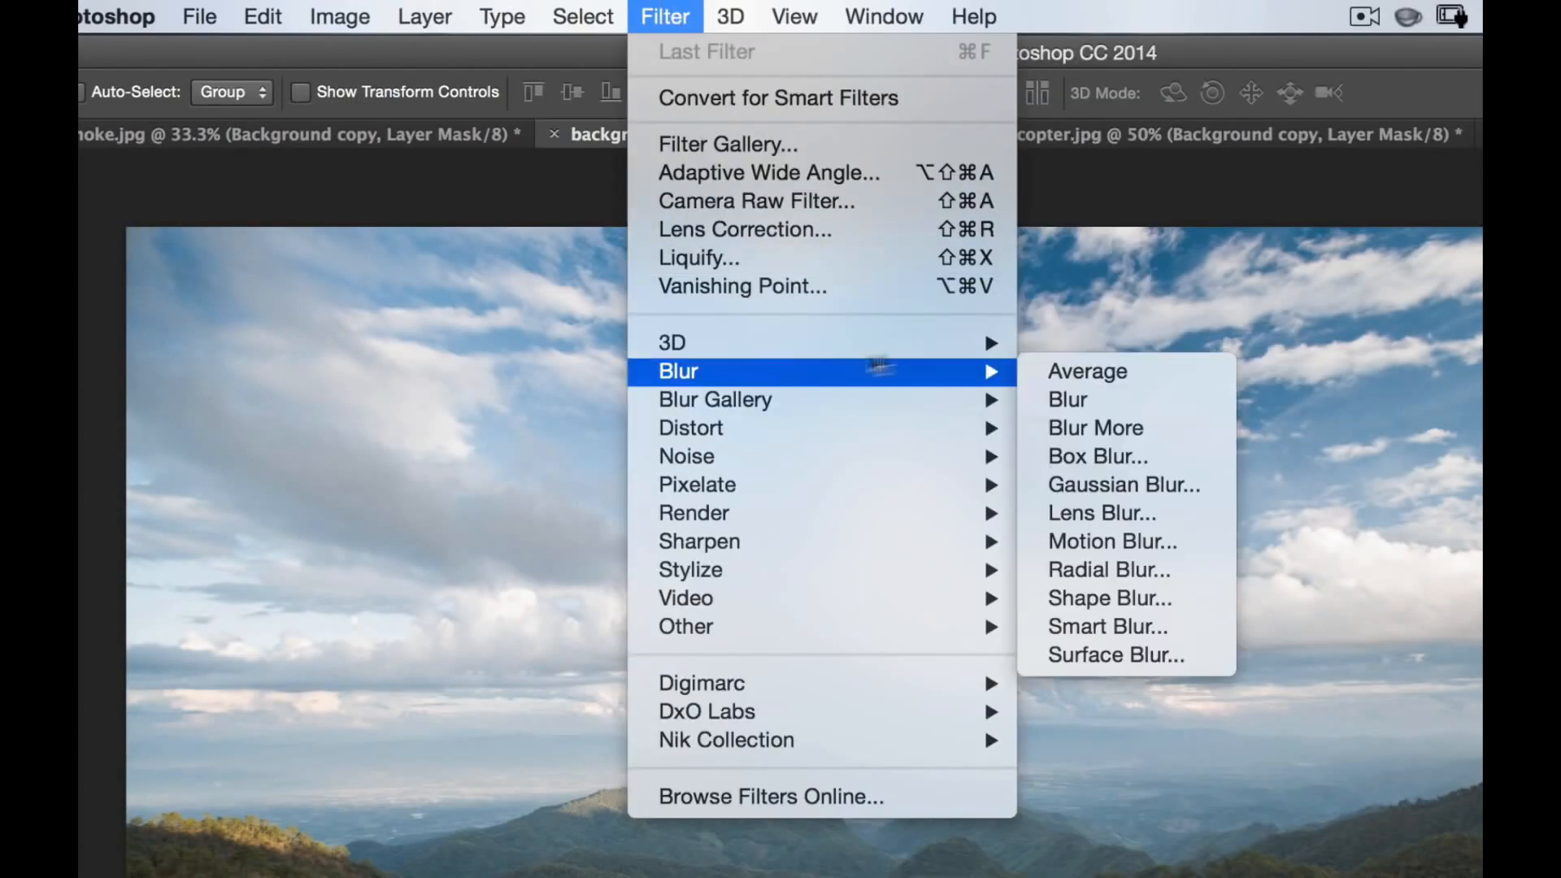
pyautogui.moveTo(1000, 371)
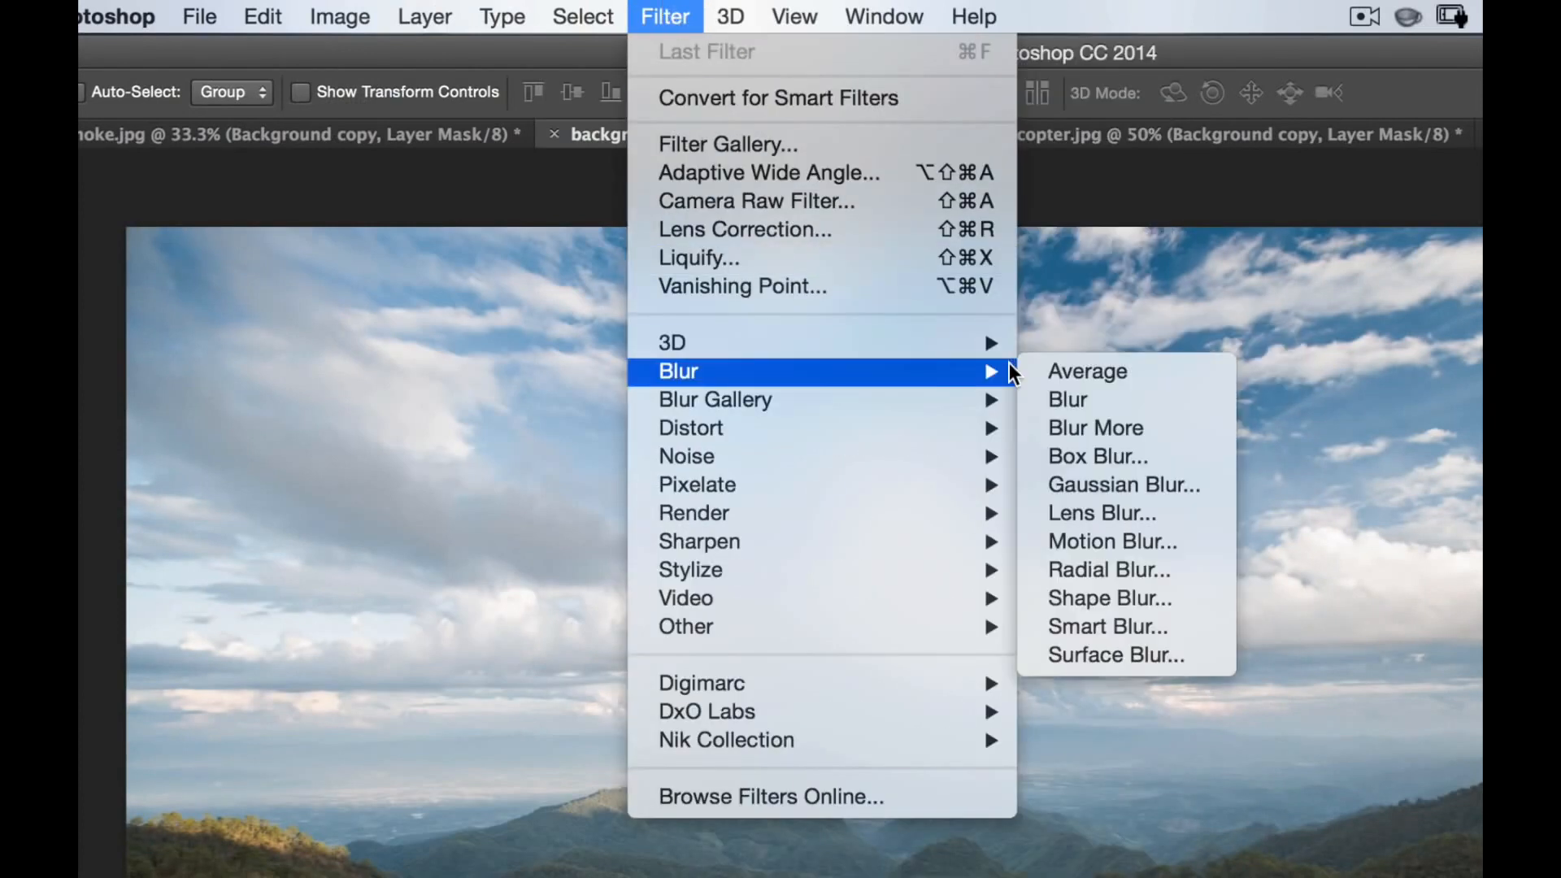
pyautogui.click(1060, 374)
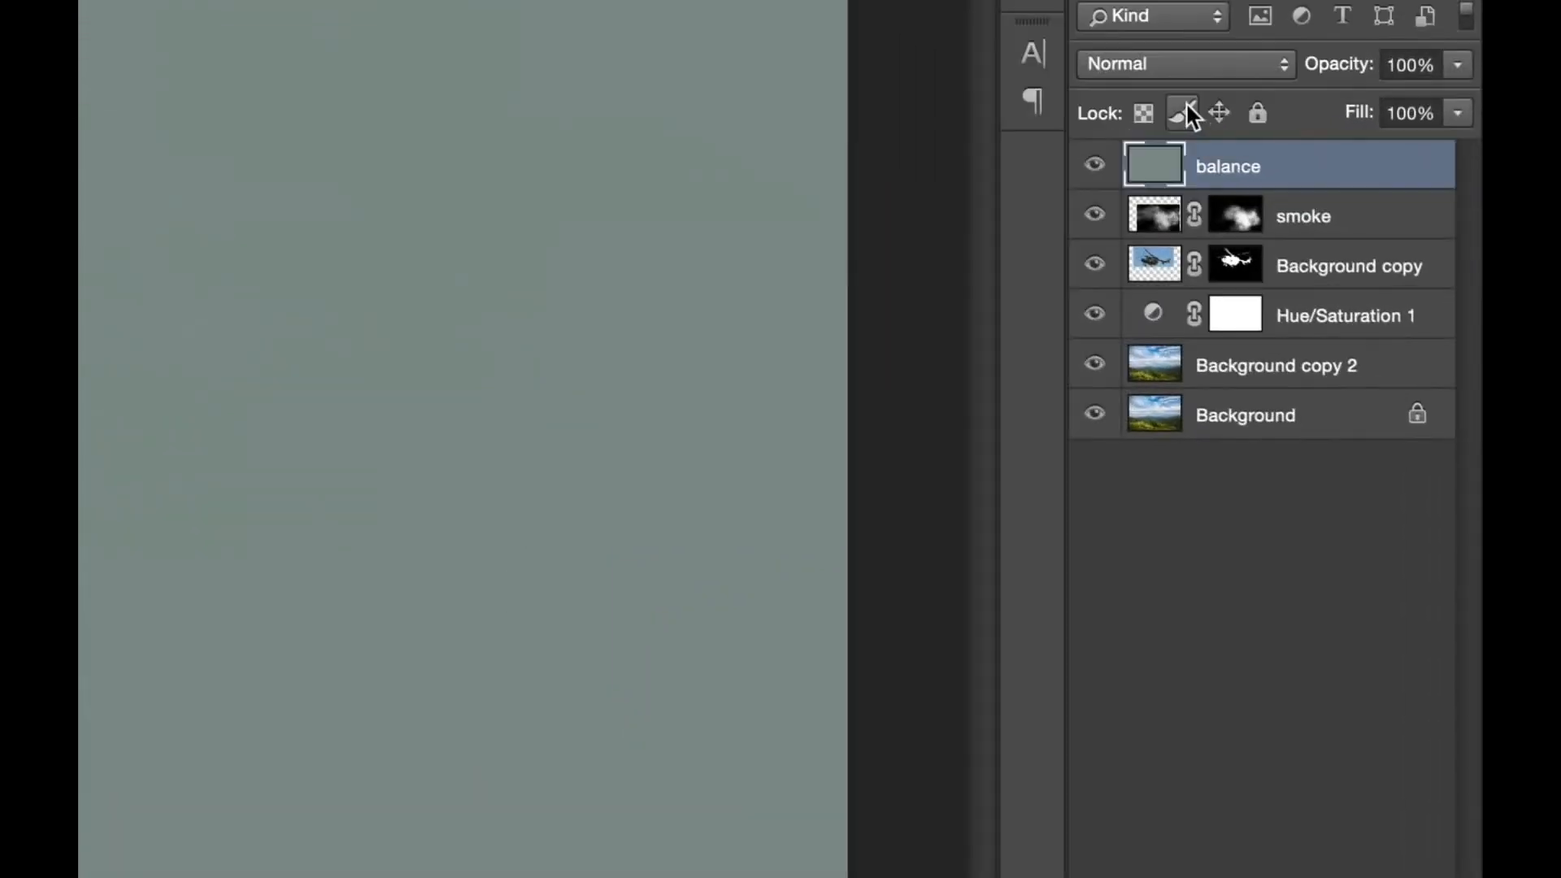
pyautogui.click(1306, 266)
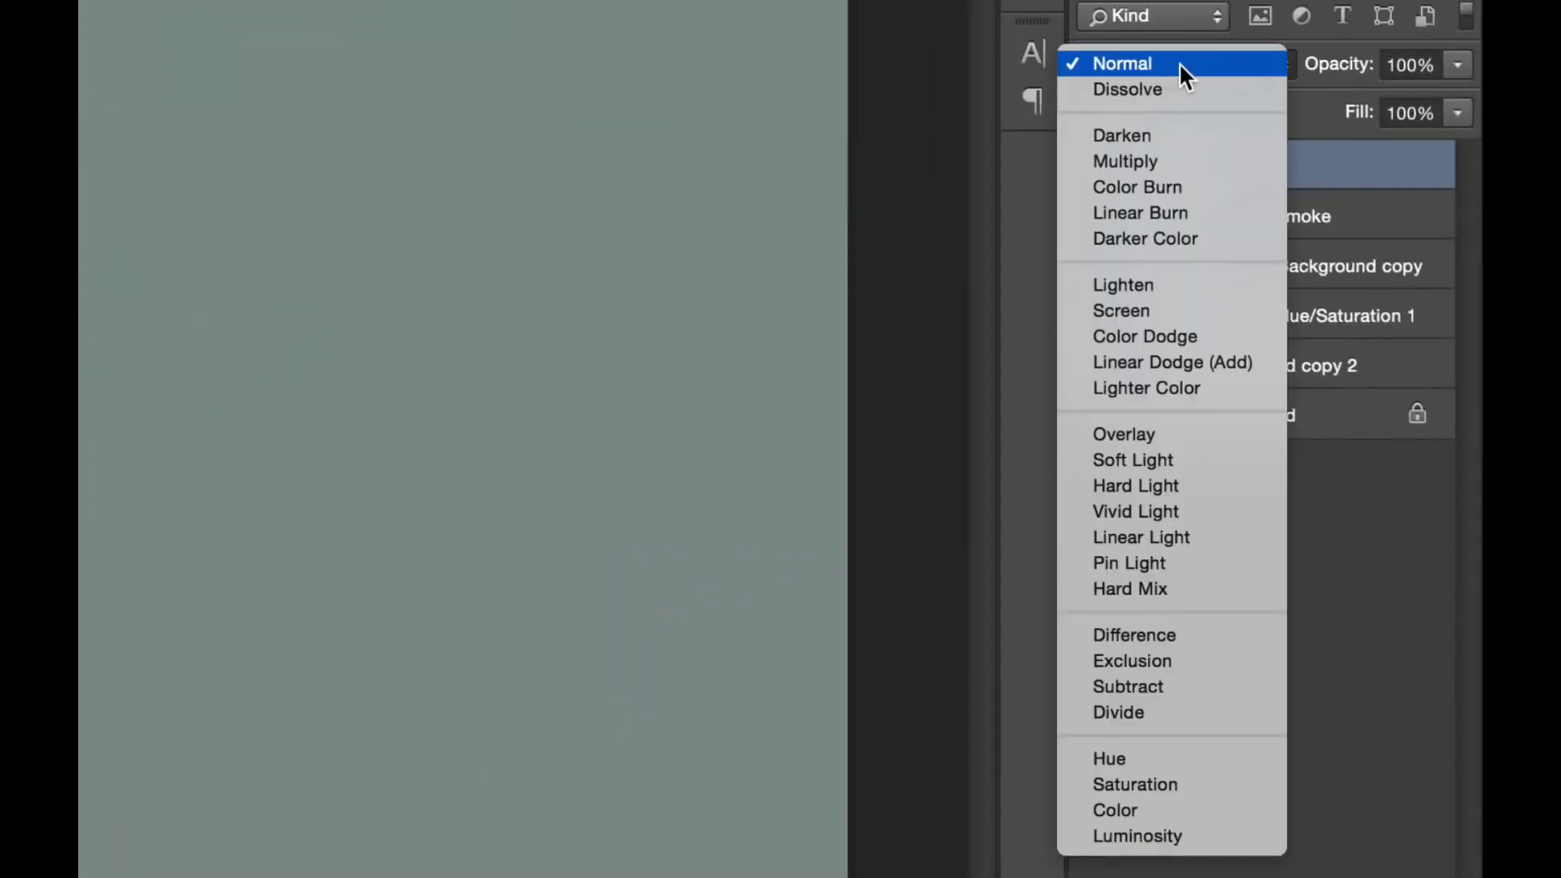
pyautogui.click(1174, 808)
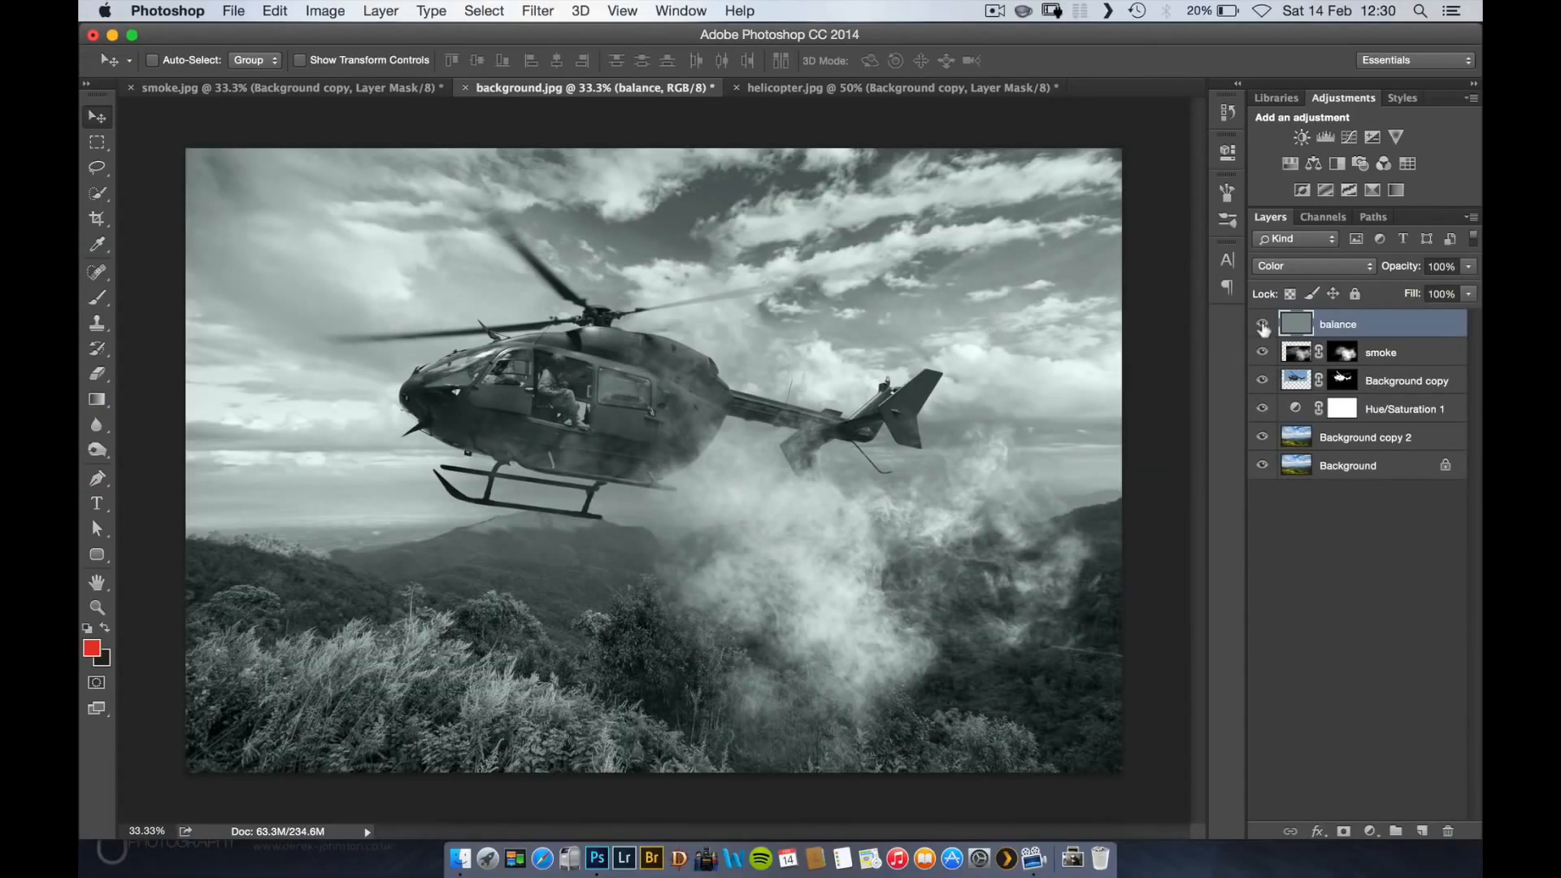
# - Hide the balance layer and group the smoke and helicopter Background copy layers as chopper and smoke
pyautogui.click(1262, 324)
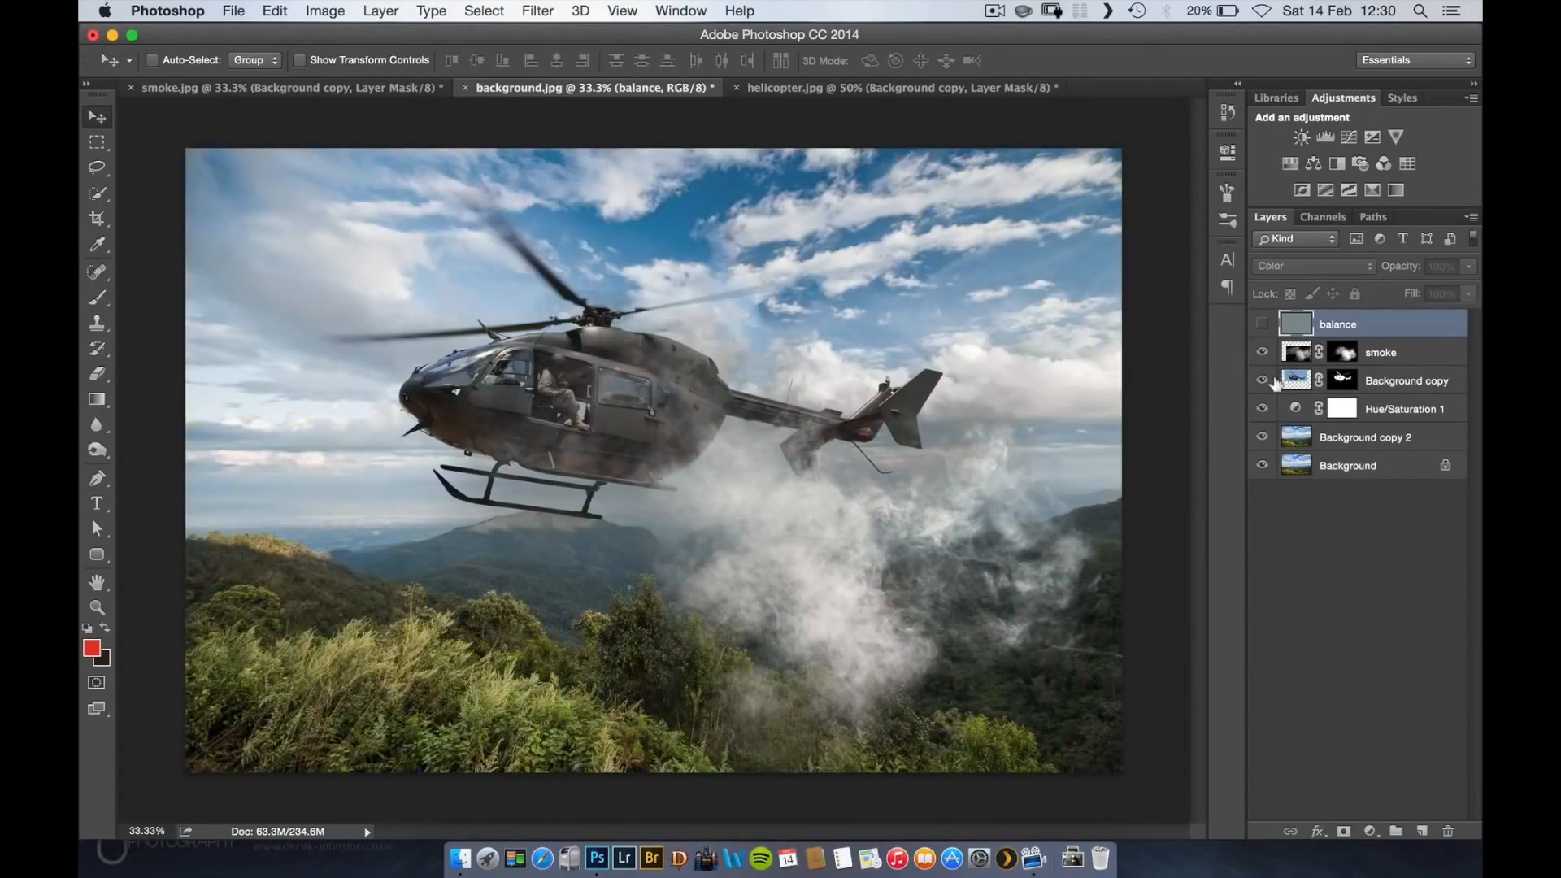
pyautogui.click(1418, 352)
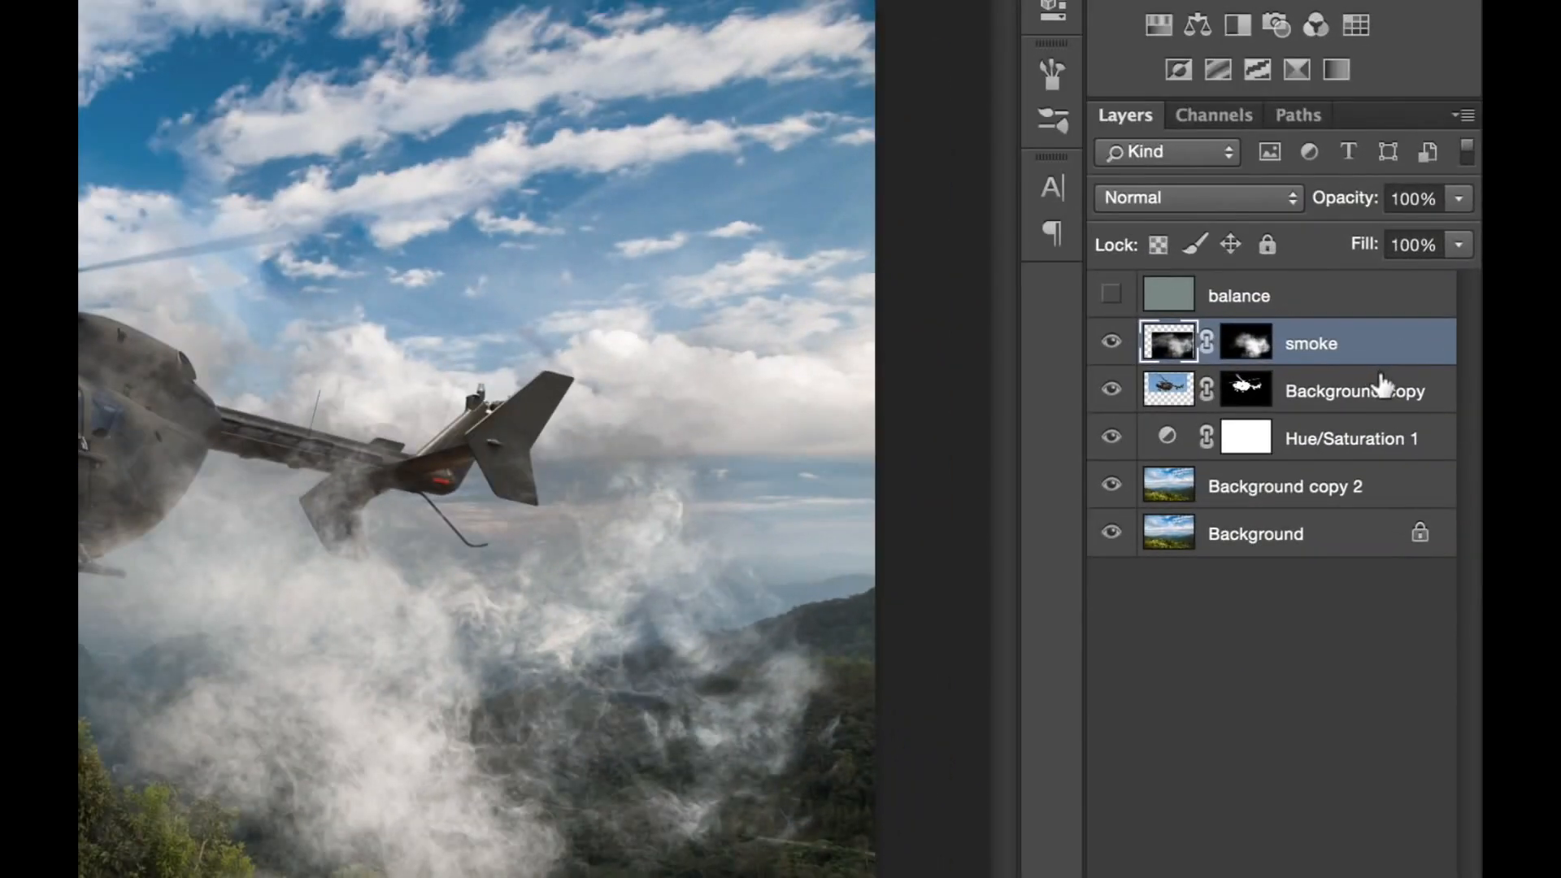
pyautogui.keyDown('shift'); pyautogui.click(1406, 383); pyautogui.keyUp('shift')
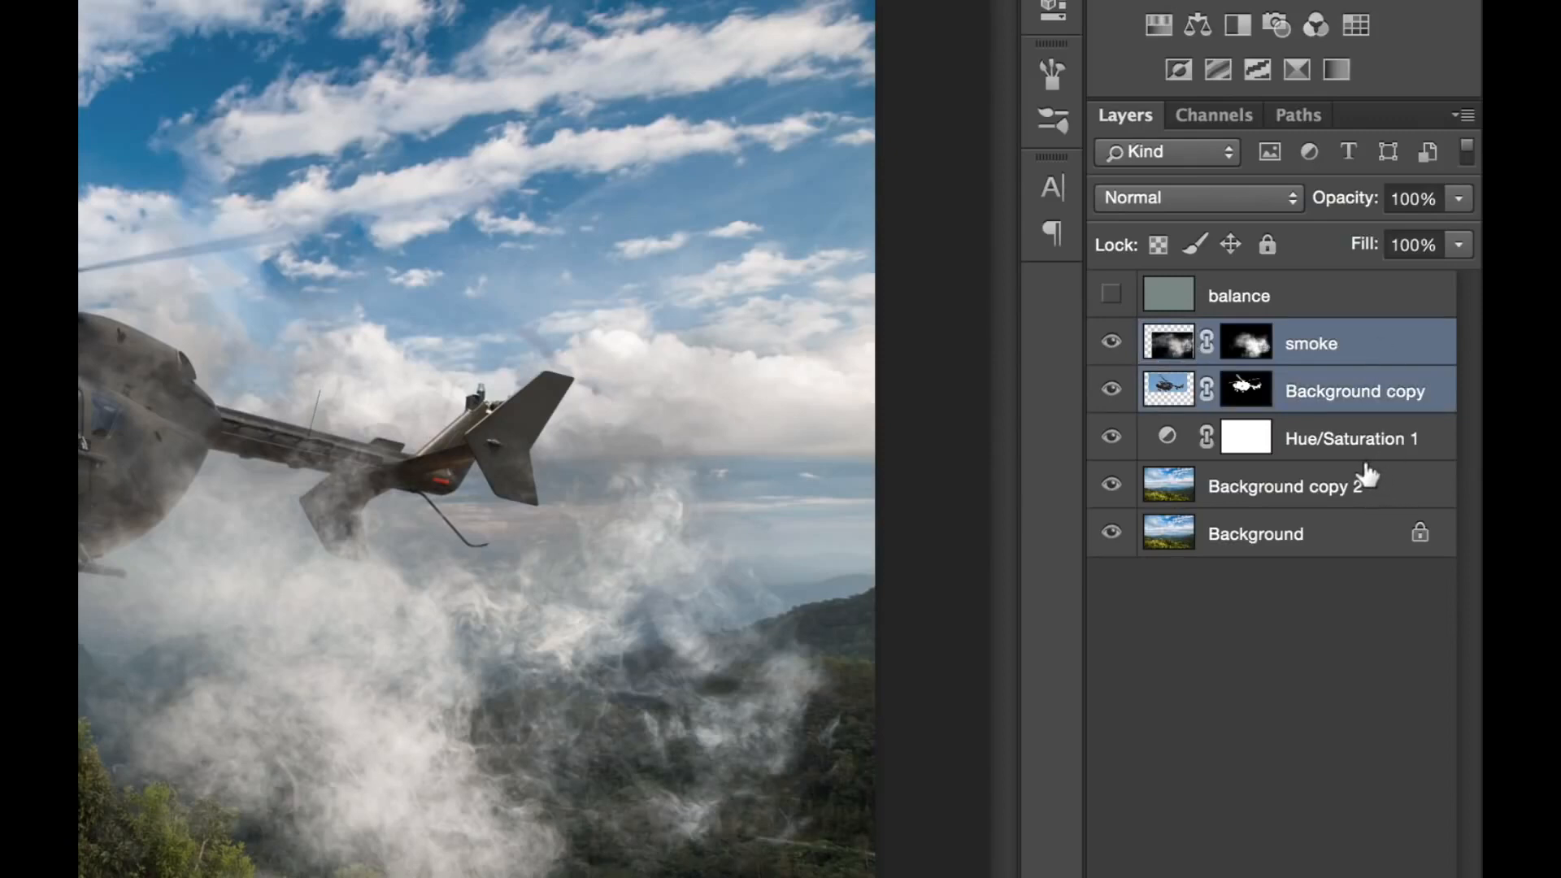
pyautogui.hotkey('ctrl', 'g')
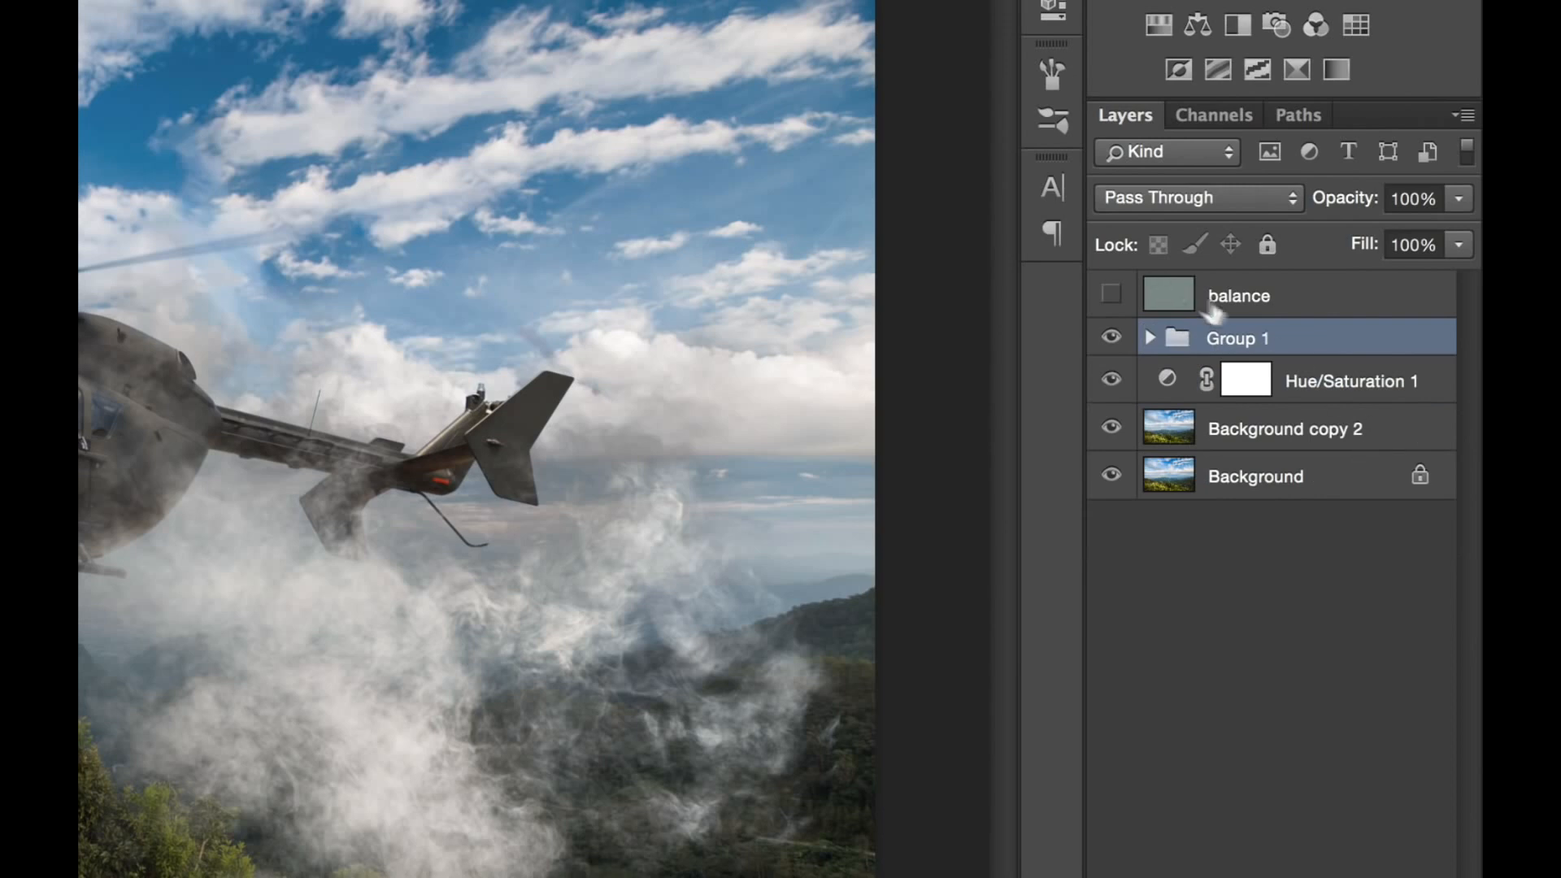
pyautogui.doubleClick(1251, 334)
pyautogui.write('chopper and smo')
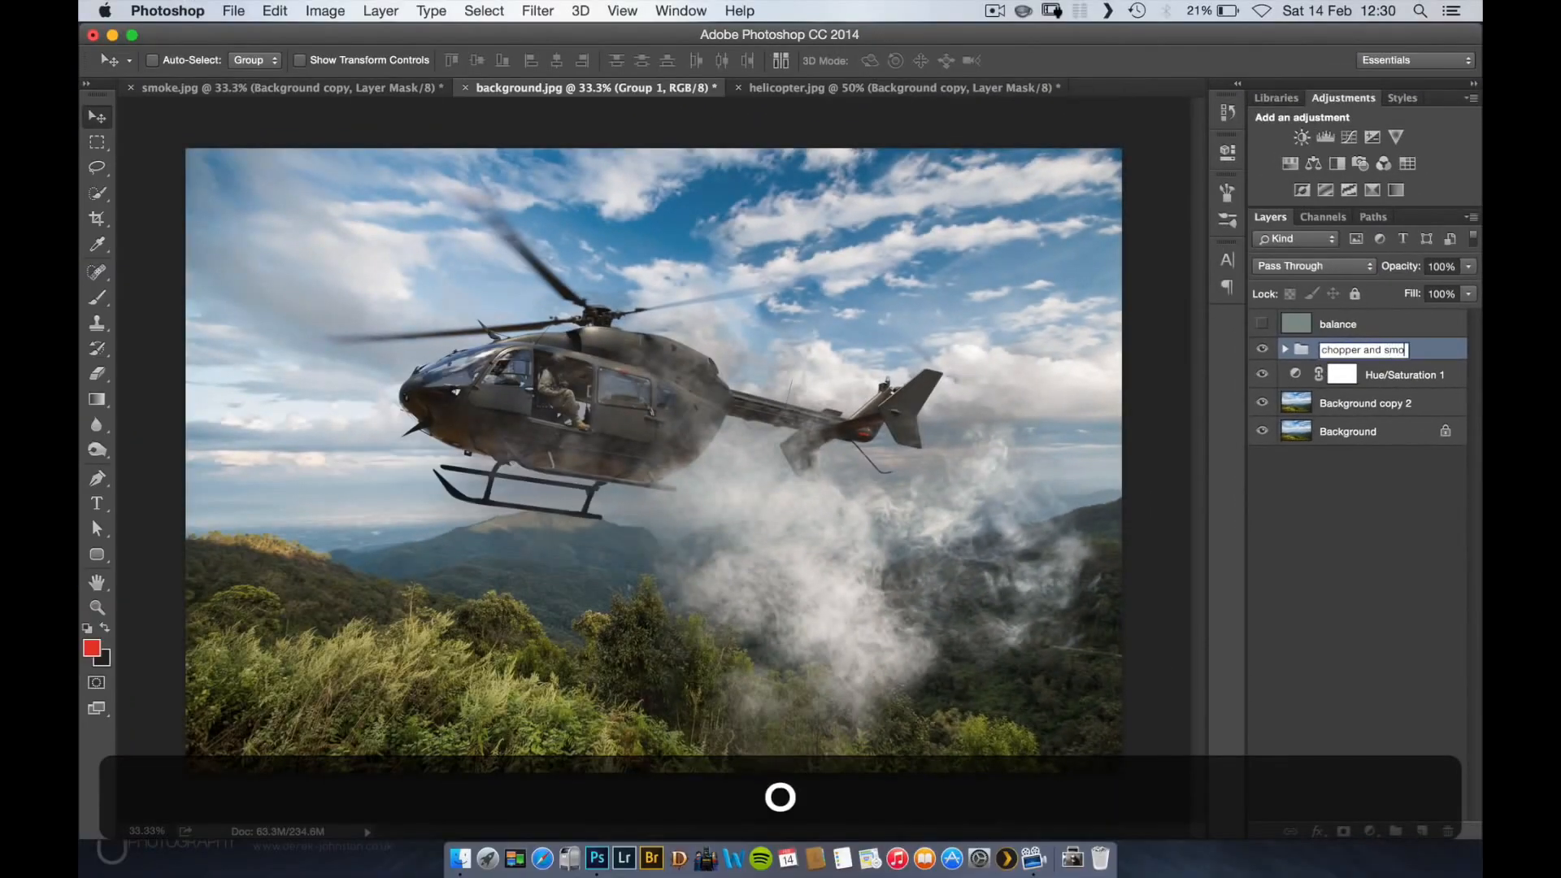
pyautogui.write('ke')
pyautogui.press('Return')
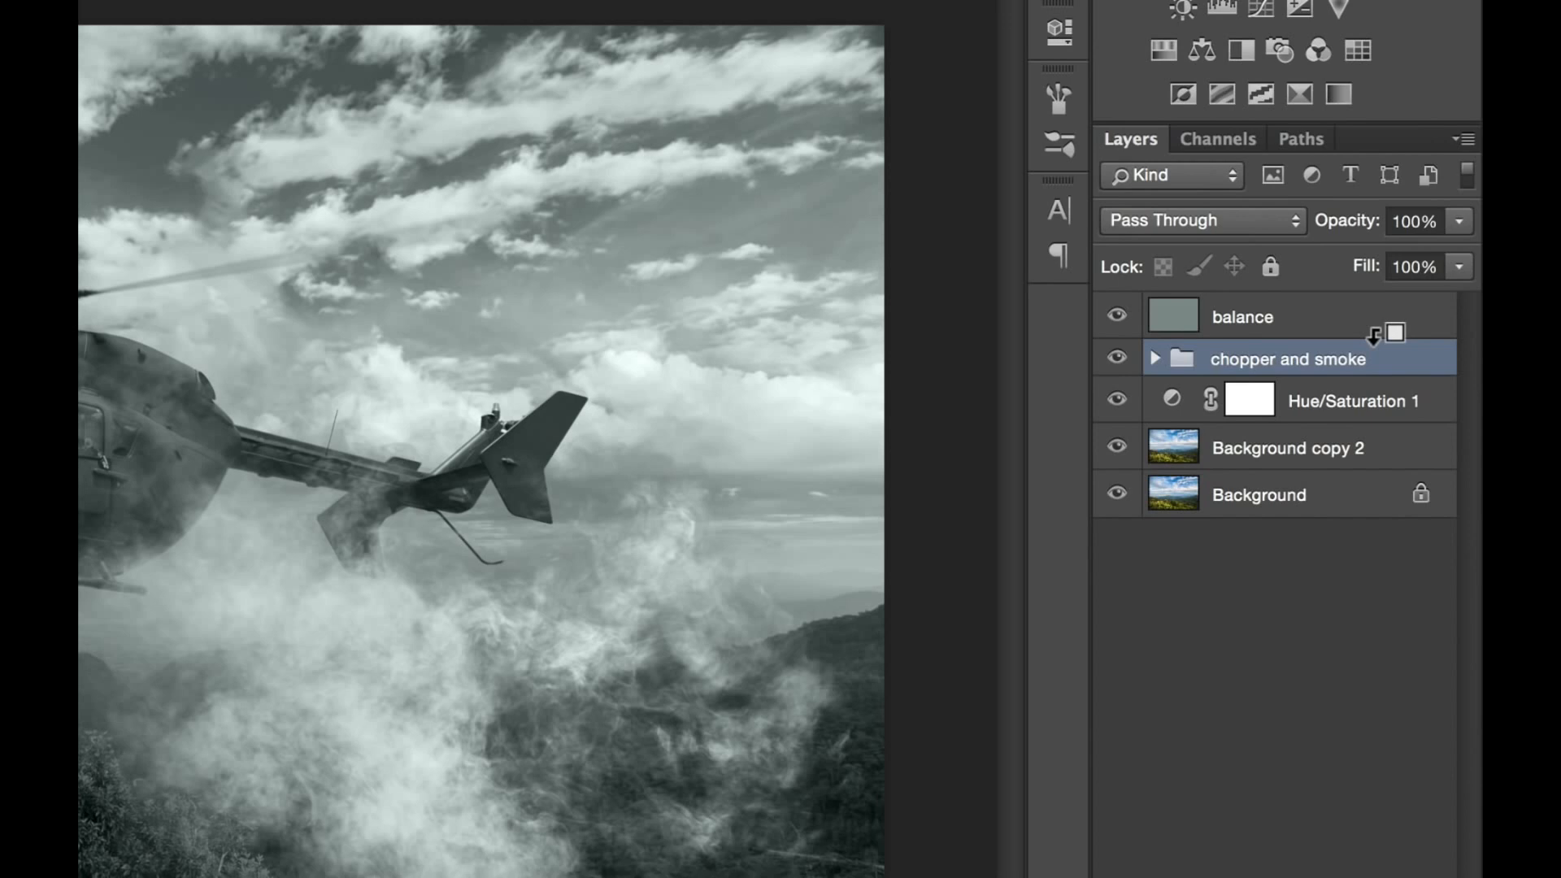
# - Clip the balance layer to the chopper and smoke group so its tint affects only the group's contents
pyautogui.keyDown('alt'); pyautogui.click(1374, 335); pyautogui.keyUp('alt')
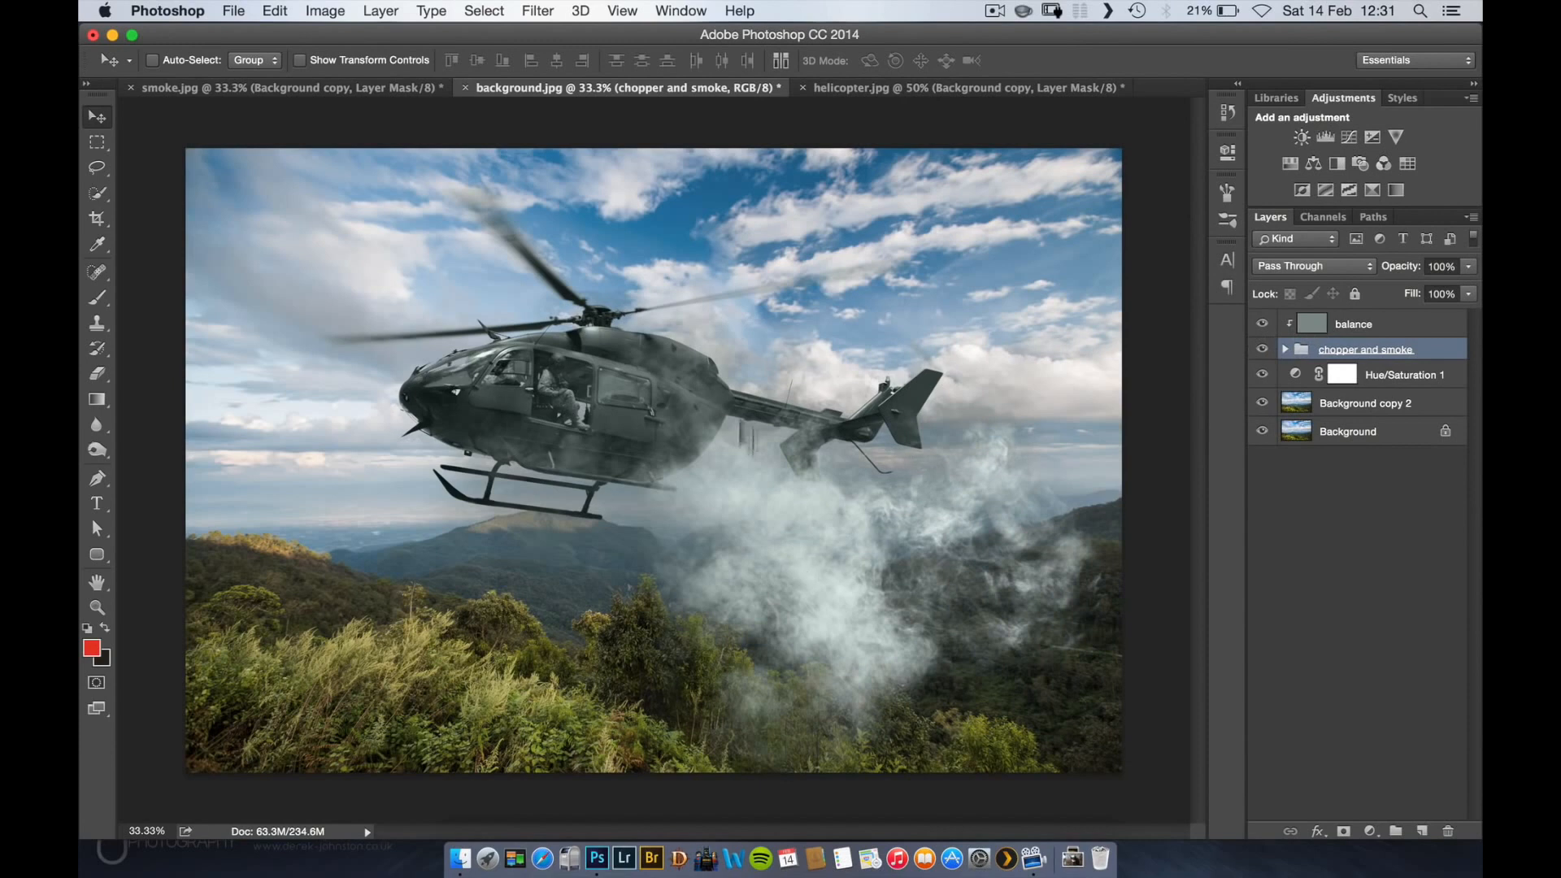
pyautogui.click(1285, 349)
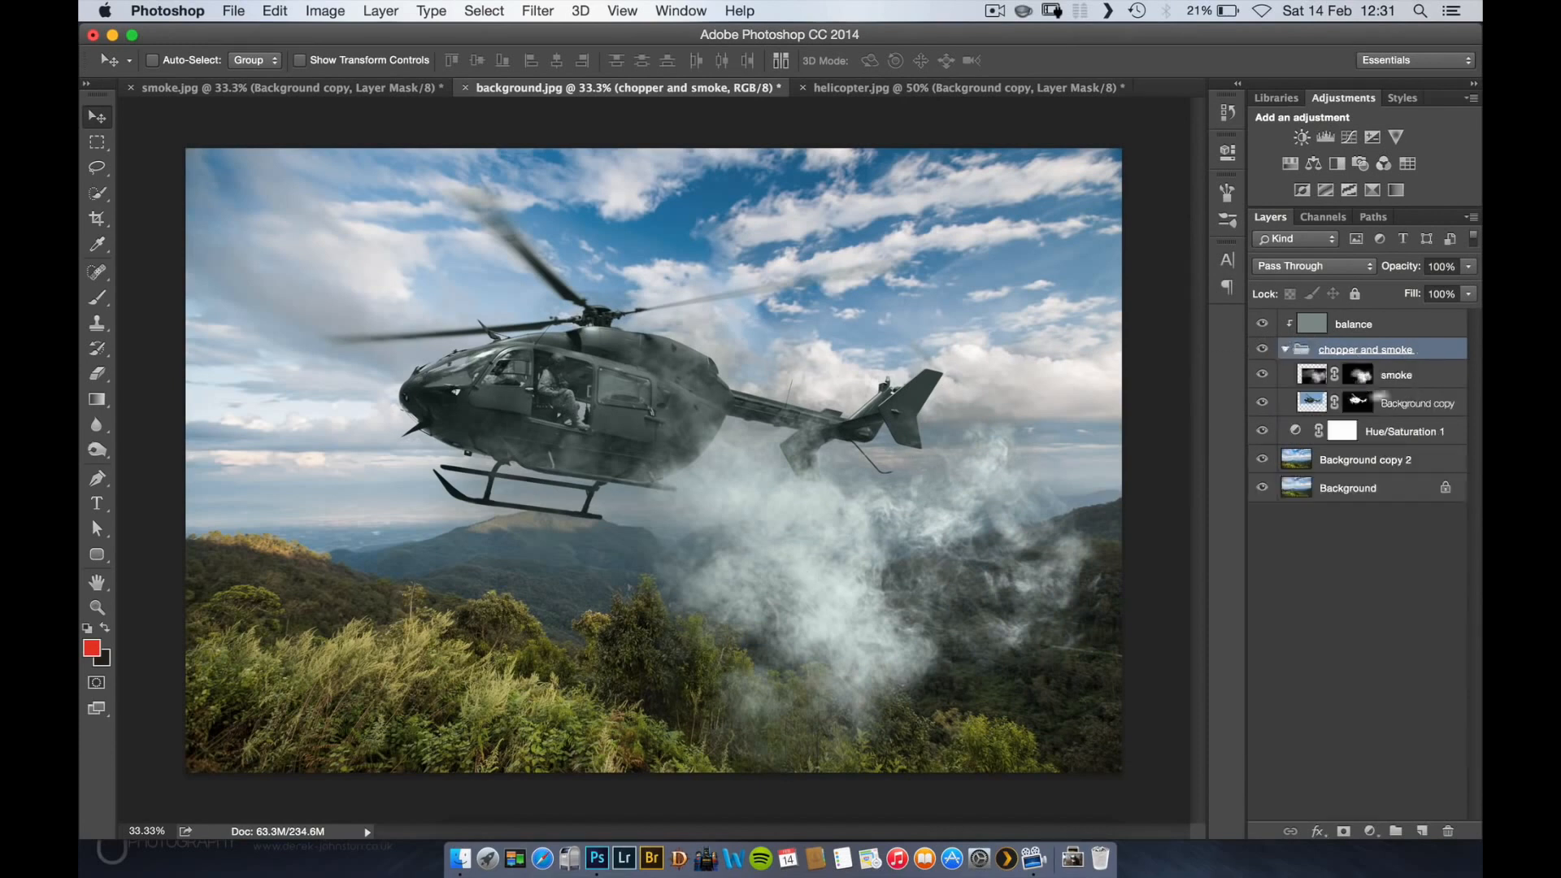
pyautogui.click(1283, 348)
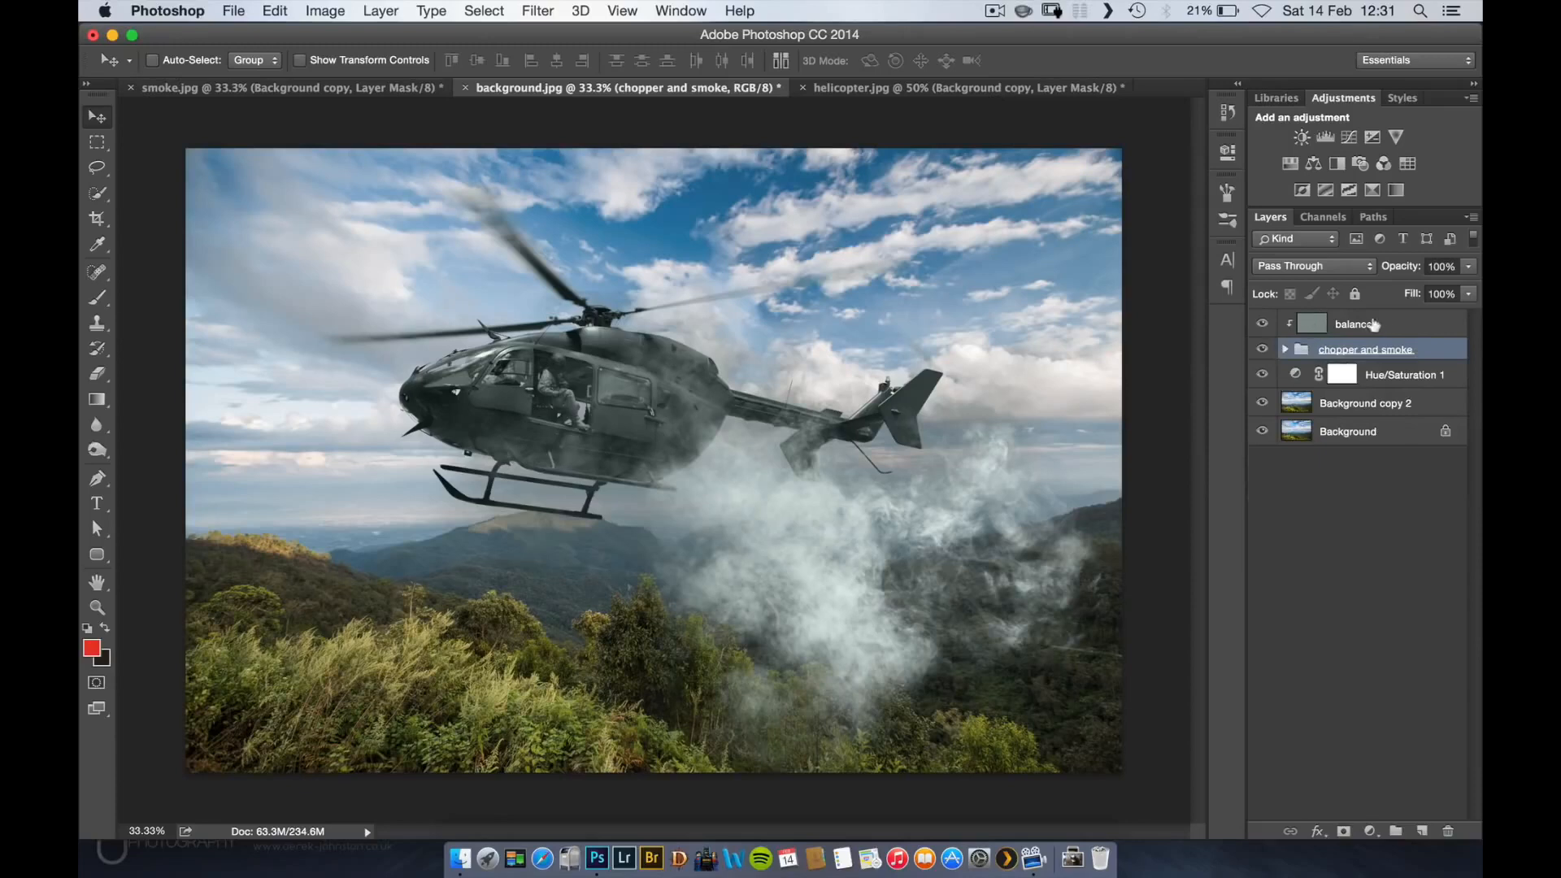
# - Lower the balance layer's opacity to soften its tint, and toggle its visibility to compare the result
pyautogui.click(1407, 324)
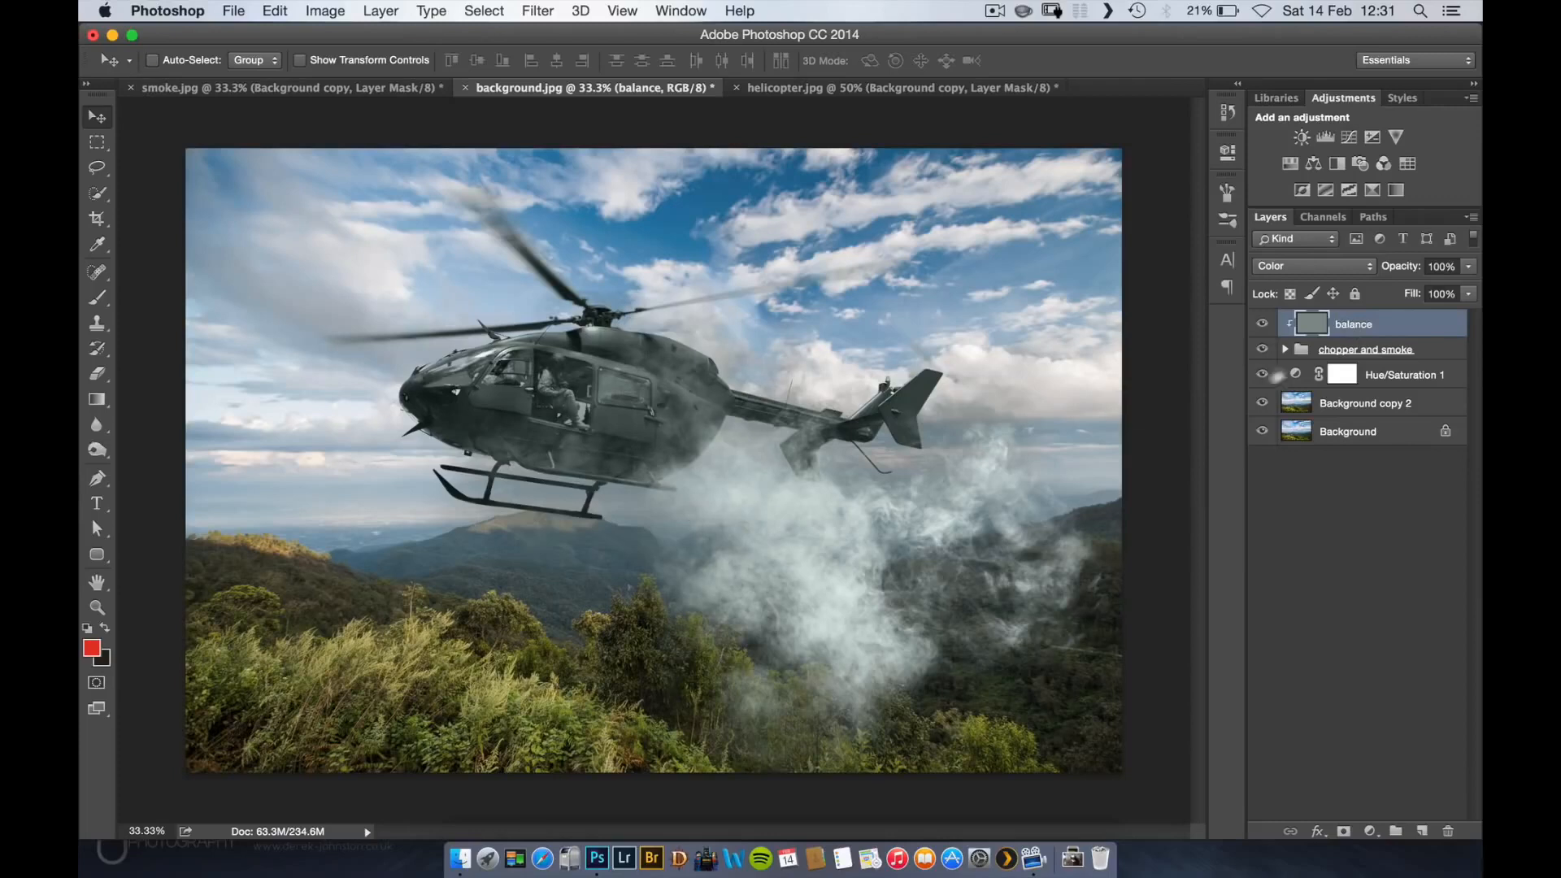
pyautogui.moveTo(1408, 264); pyautogui.dragTo(1301, 302)
pyautogui.moveTo(1389, 264); pyautogui.dragTo(1403, 260)
pyautogui.click(1262, 324)
pyautogui.click(1262, 320)
# - Add an empty layer above the helicopter's Background copy layer inside the group and clip it to that layer
pyautogui.click(1283, 350)
pyautogui.click(1429, 380)
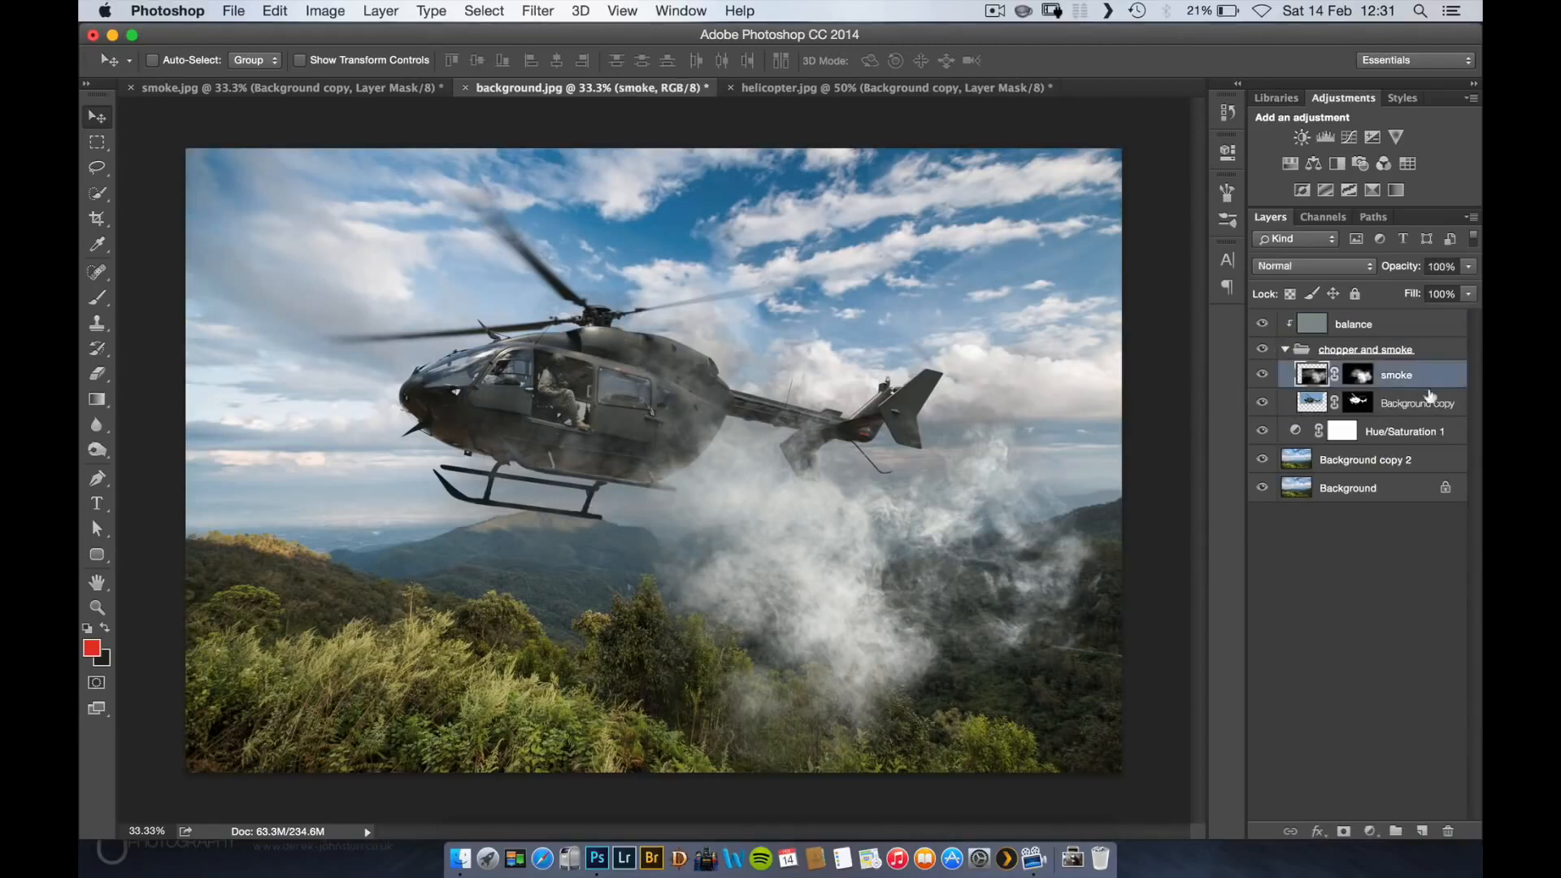
pyautogui.click(1421, 407)
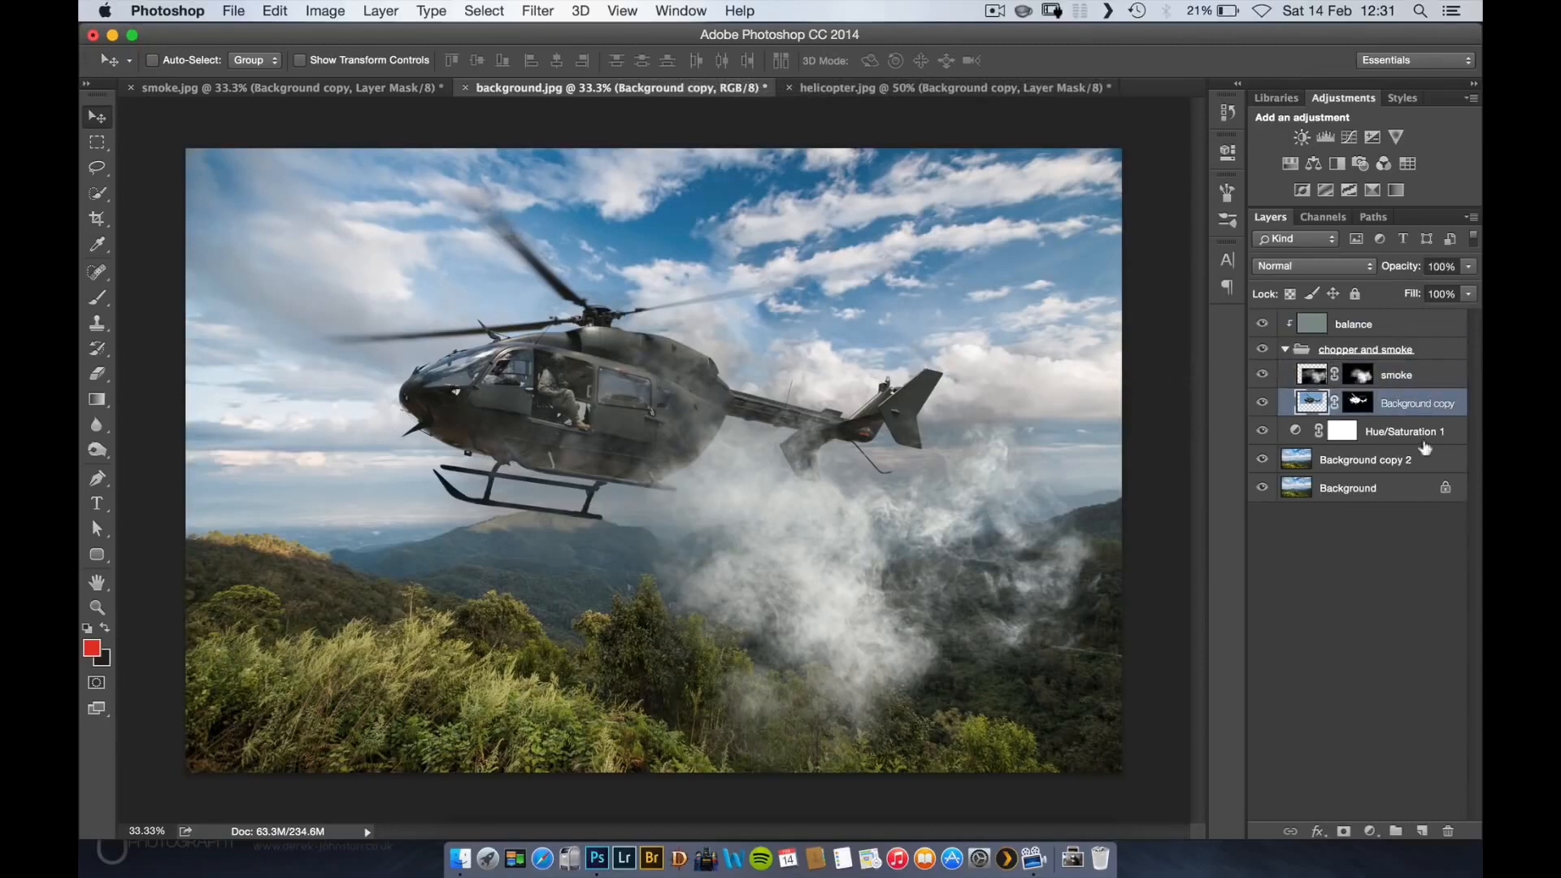
pyautogui.click(1421, 830)
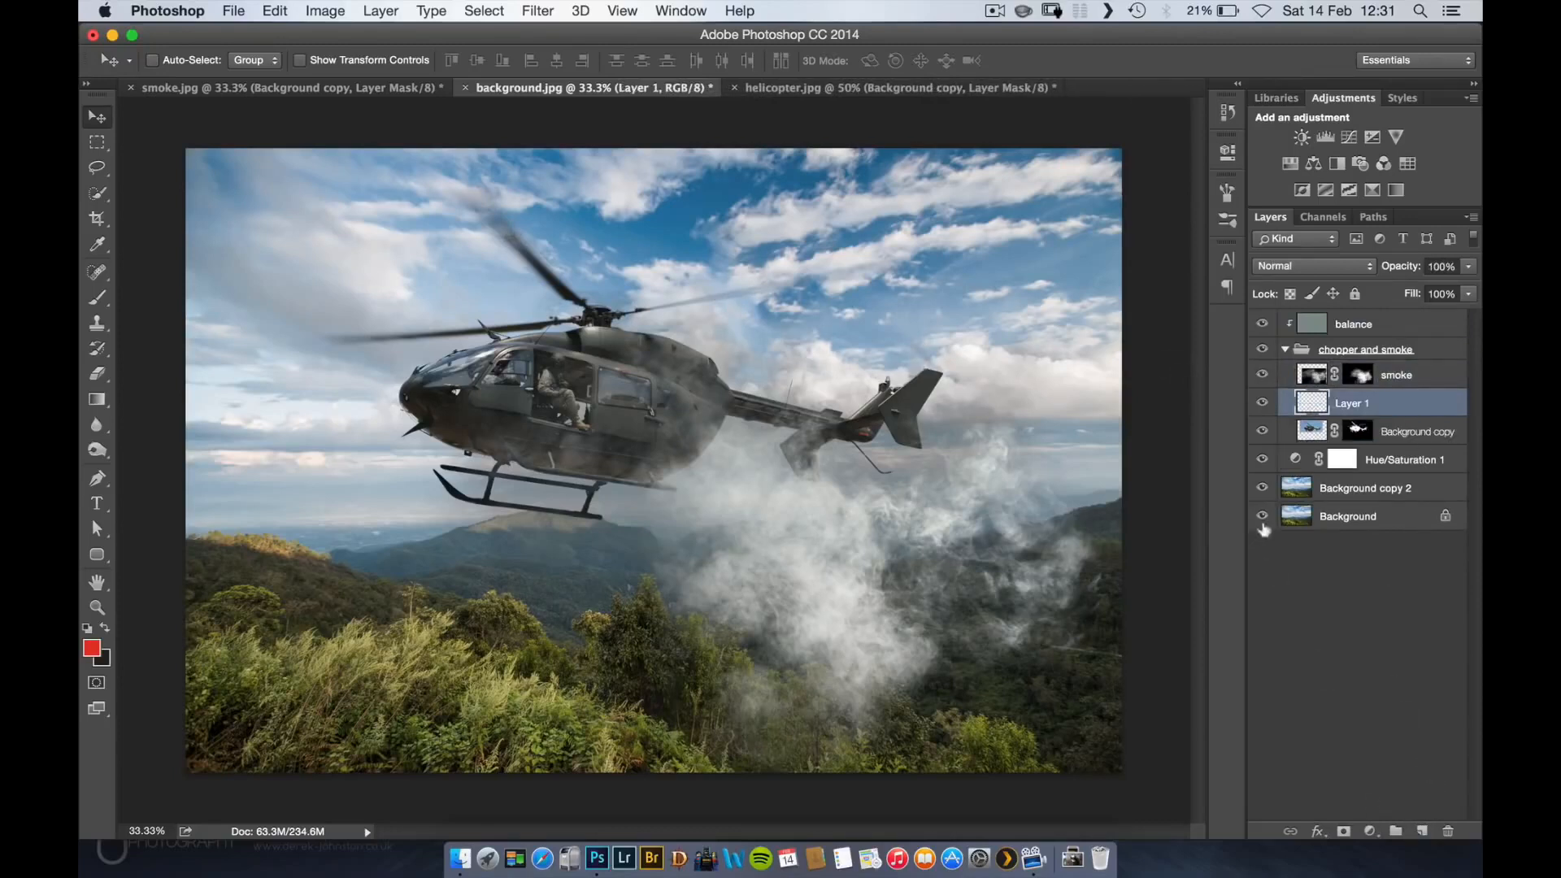
pyautogui.press('alt')
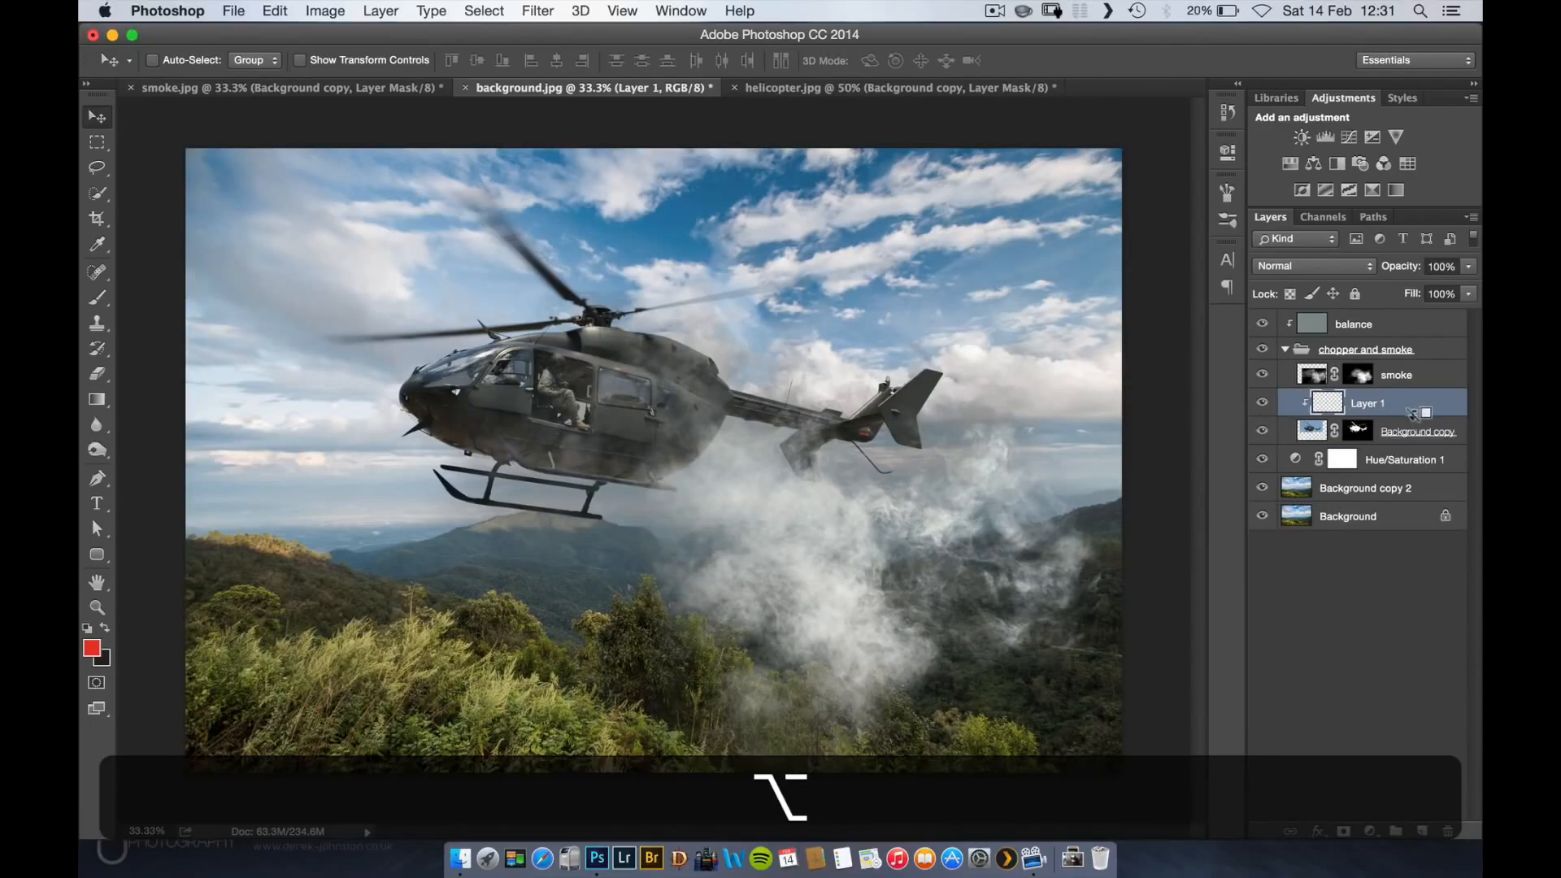
pyautogui.keyDown('alt'); pyautogui.click(1424, 412); pyautogui.keyUp('alt')
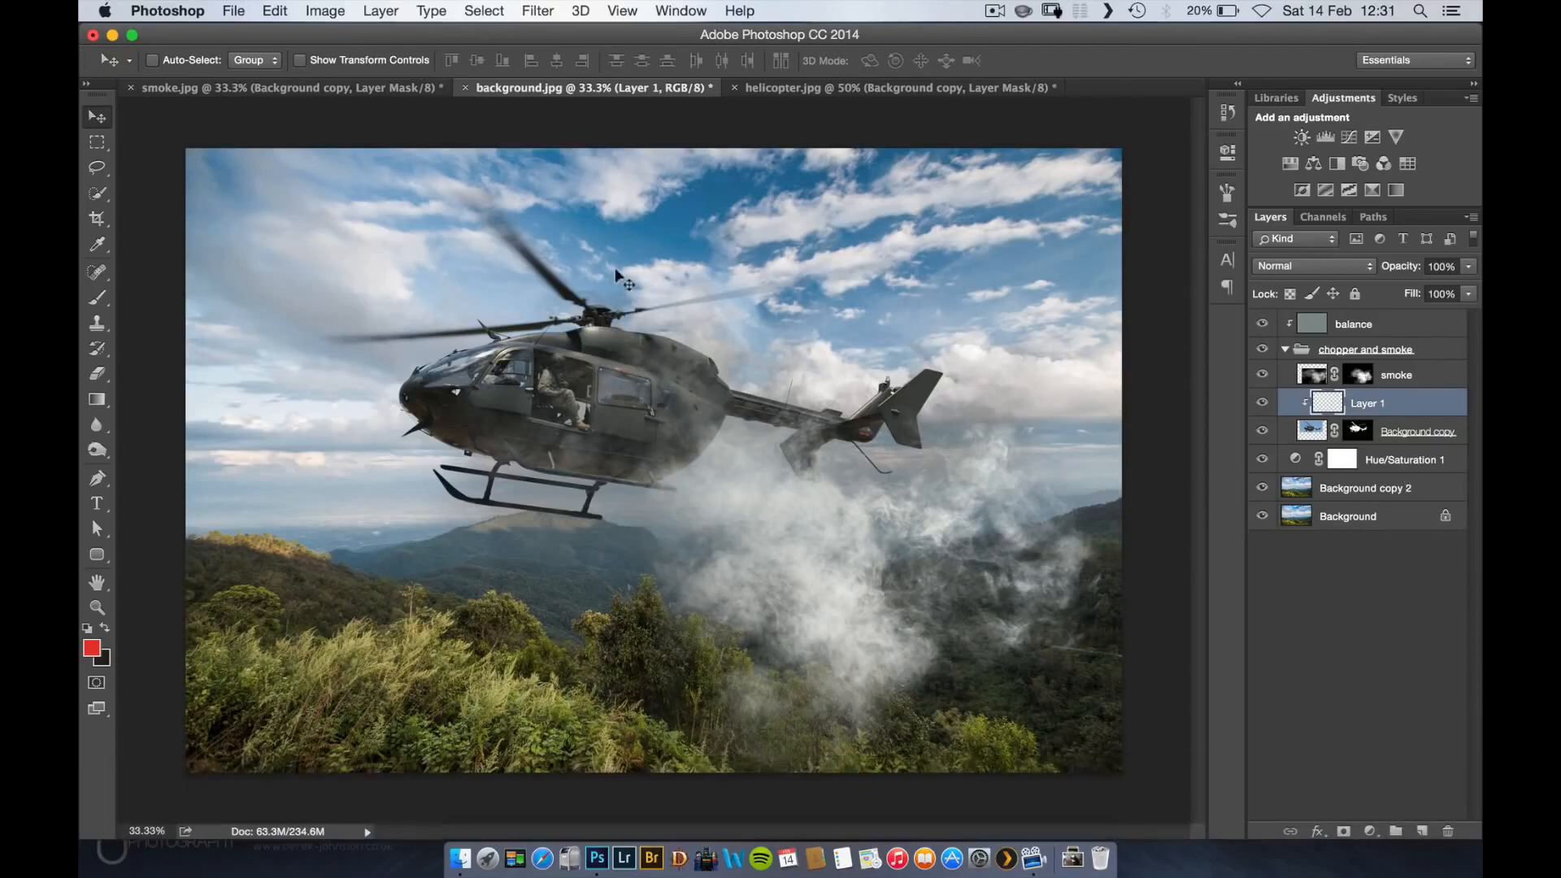
# - Darken the faint main rotor blades on the clipped layer with a soft 600 px brush at 14% flow in a dark colour
pyautogui.press('b')
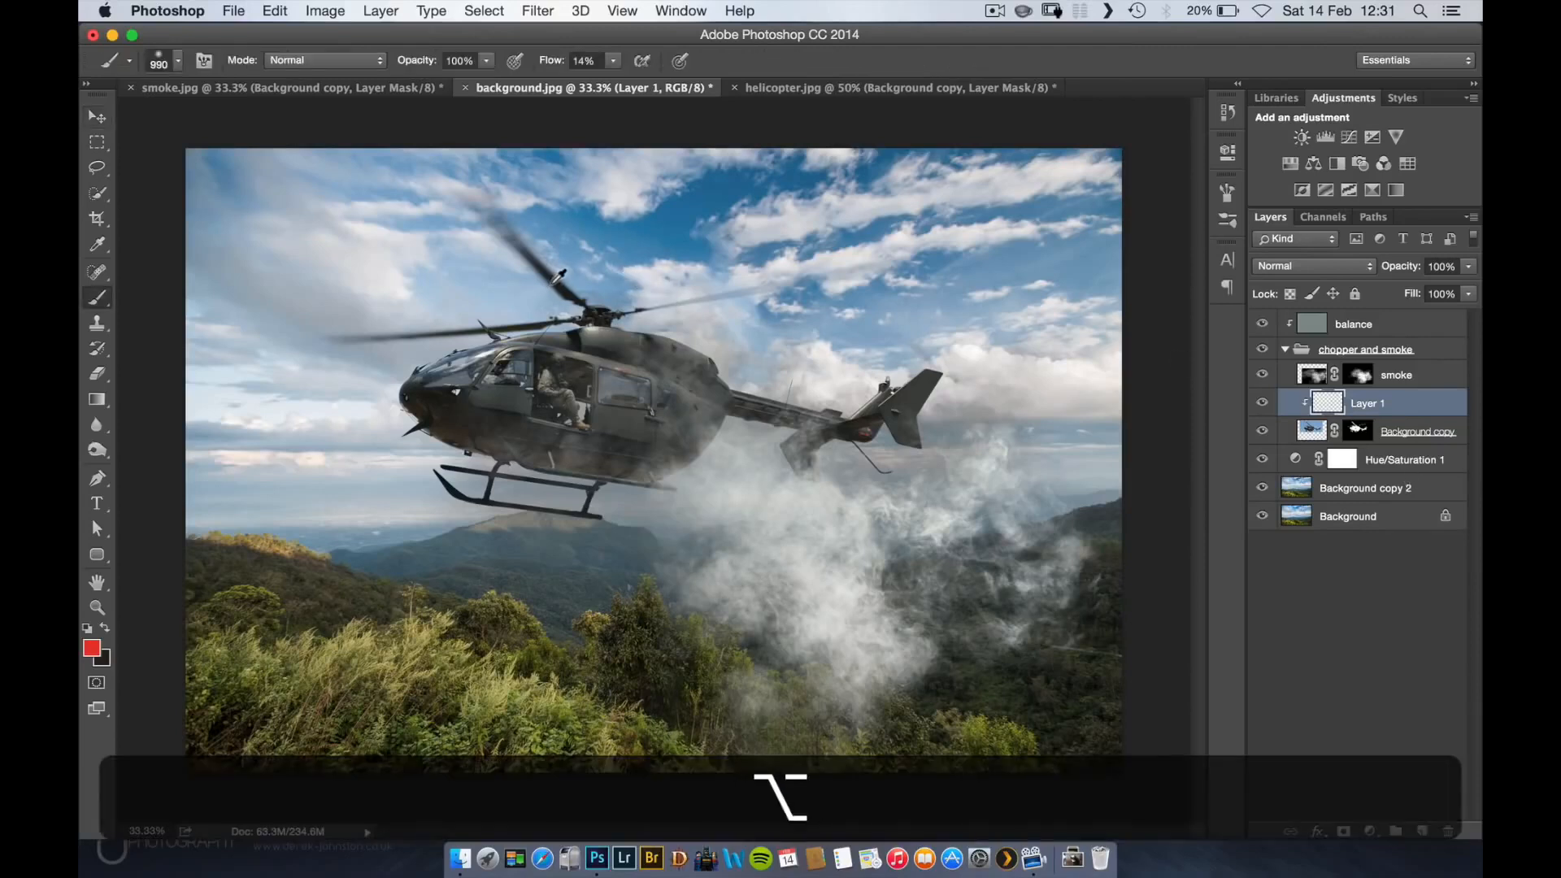
pyautogui.press('[')
pyautogui.press('[')
pyautogui.press('[')
pyautogui.press('[')
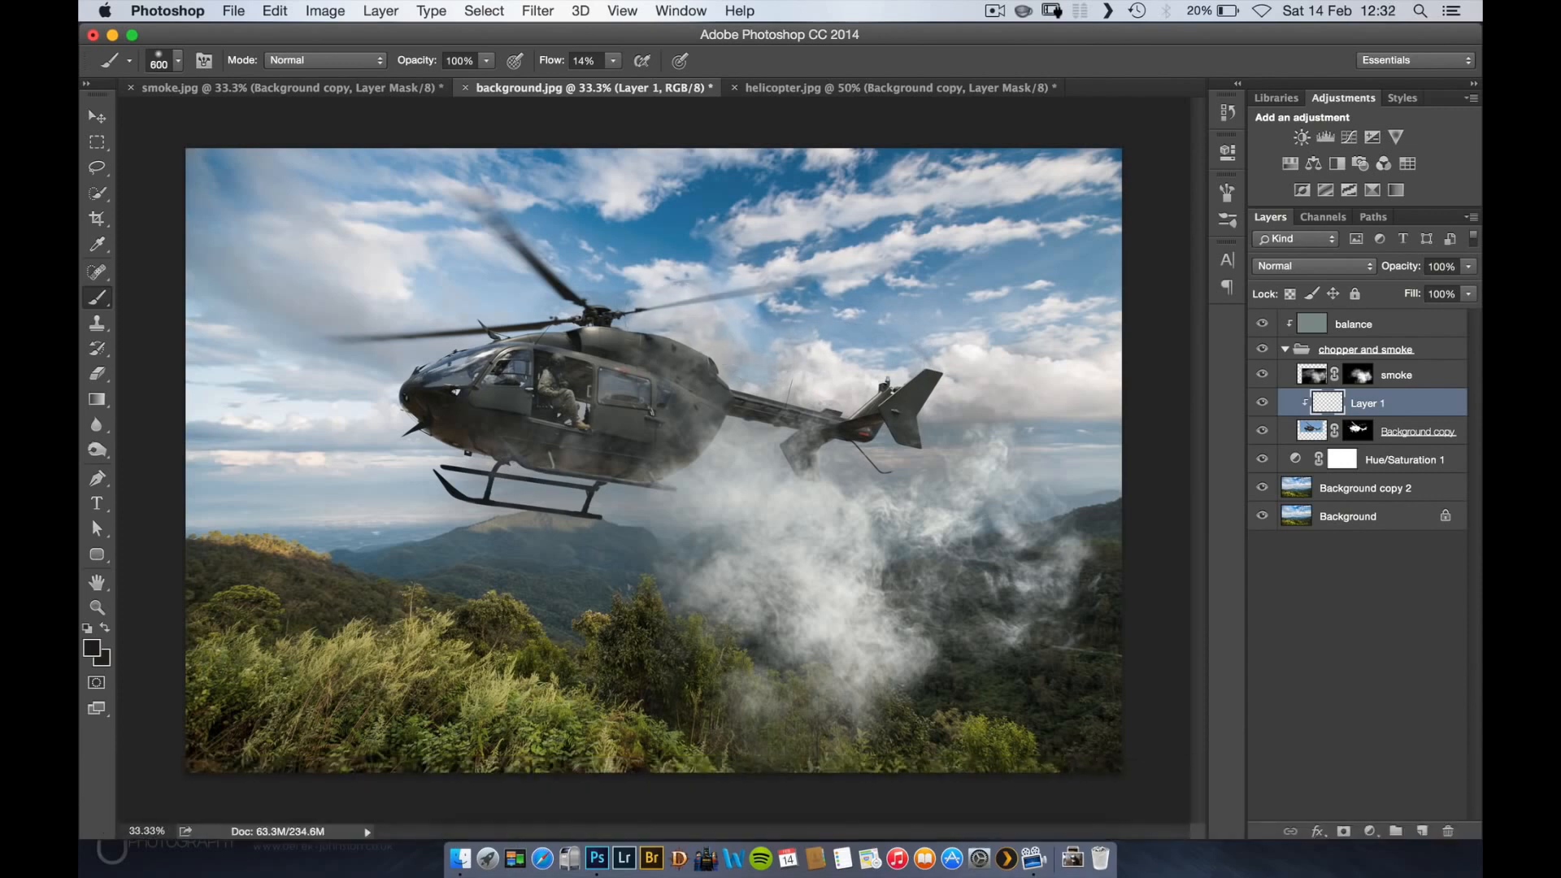
pyautogui.moveTo(380, 354); pyautogui.dragTo(268, 356)
pyautogui.moveTo(497, 266); pyautogui.dragTo(492, 224)
# - Darken the faint main rotor blade that points toward the tail on Layer 1 with a 400 px brush at 14% flow
pyautogui.press('[')
pyautogui.press('[')
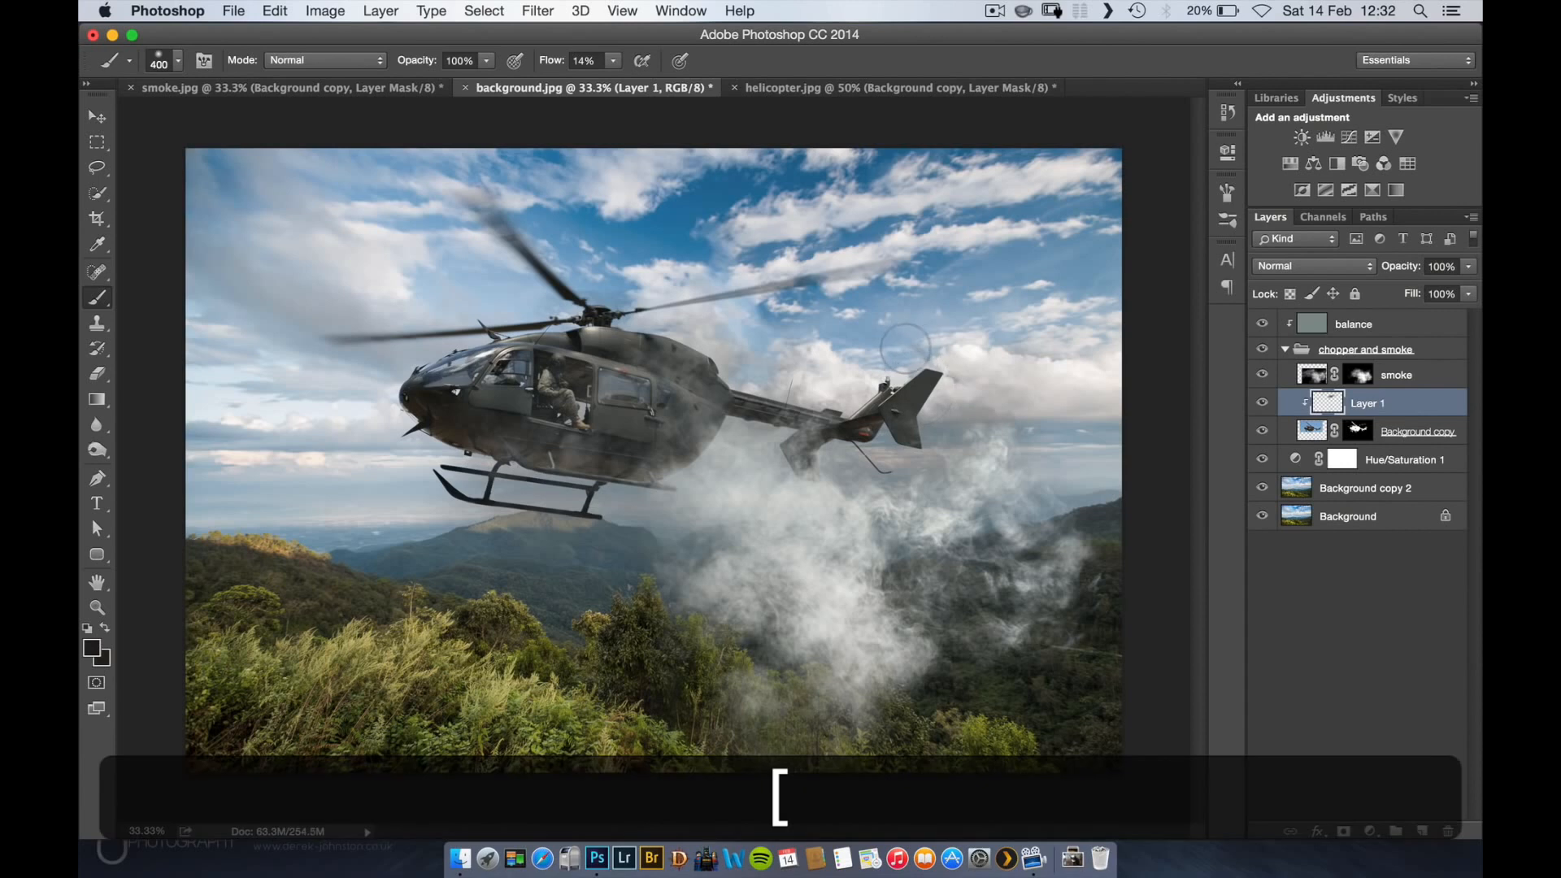
pyautogui.press('super+equal')
pyautogui.press('super+equal')
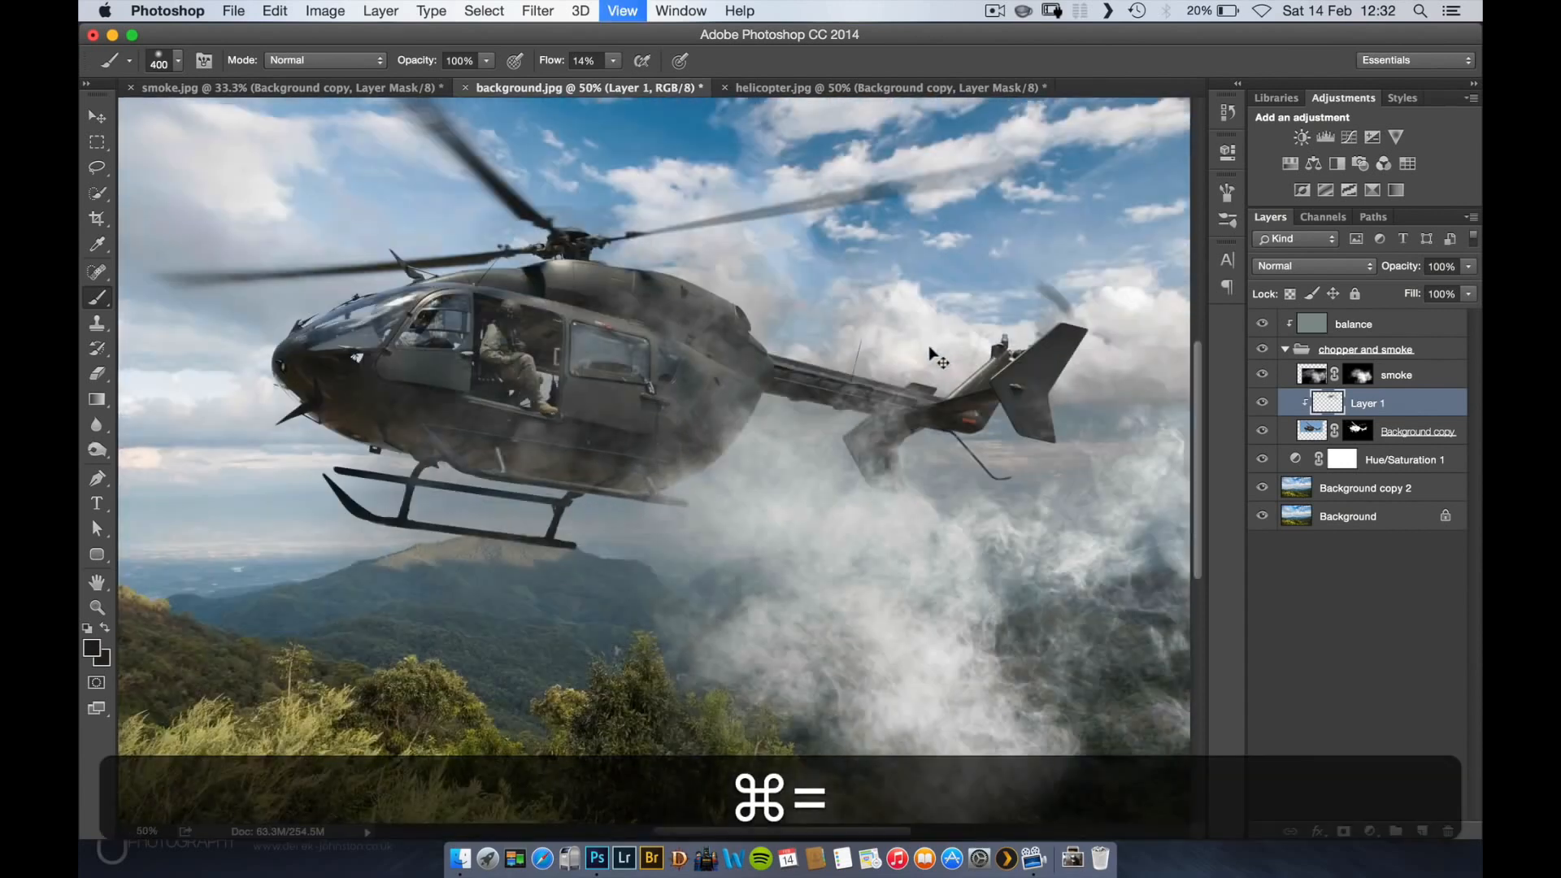
pyautogui.moveTo(1158, 262); pyautogui.dragTo(846, 451)
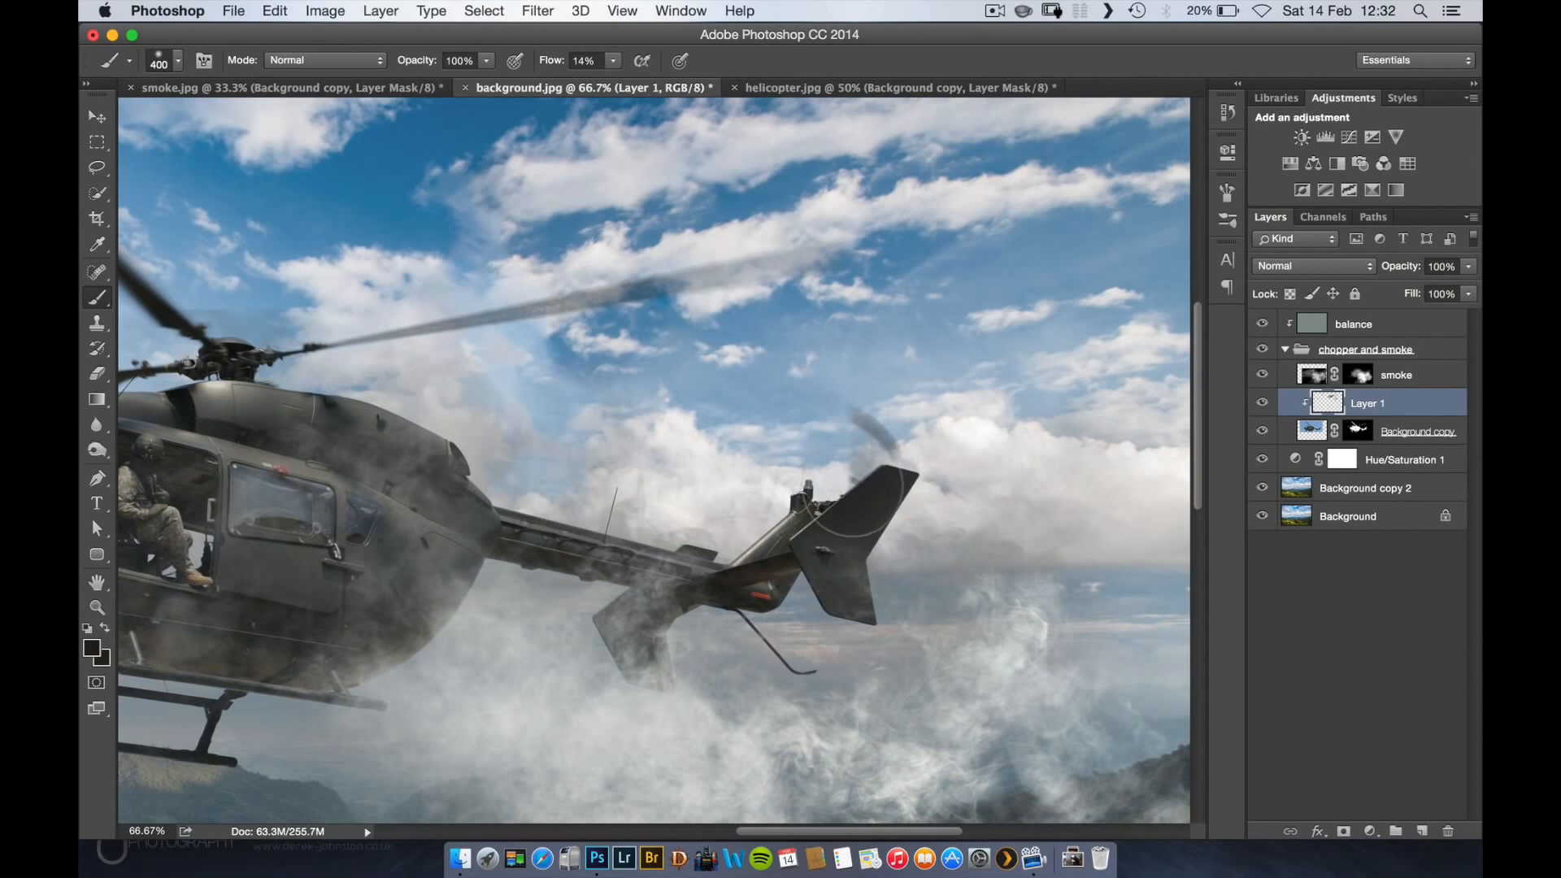
# - Try a dark stroke on the tail rotor blade, undo it, and reduce the brush size to 125 px
pyautogui.press('[')
pyautogui.press('[')
pyautogui.press('[')
pyautogui.press('[')
pyautogui.press('super+z')
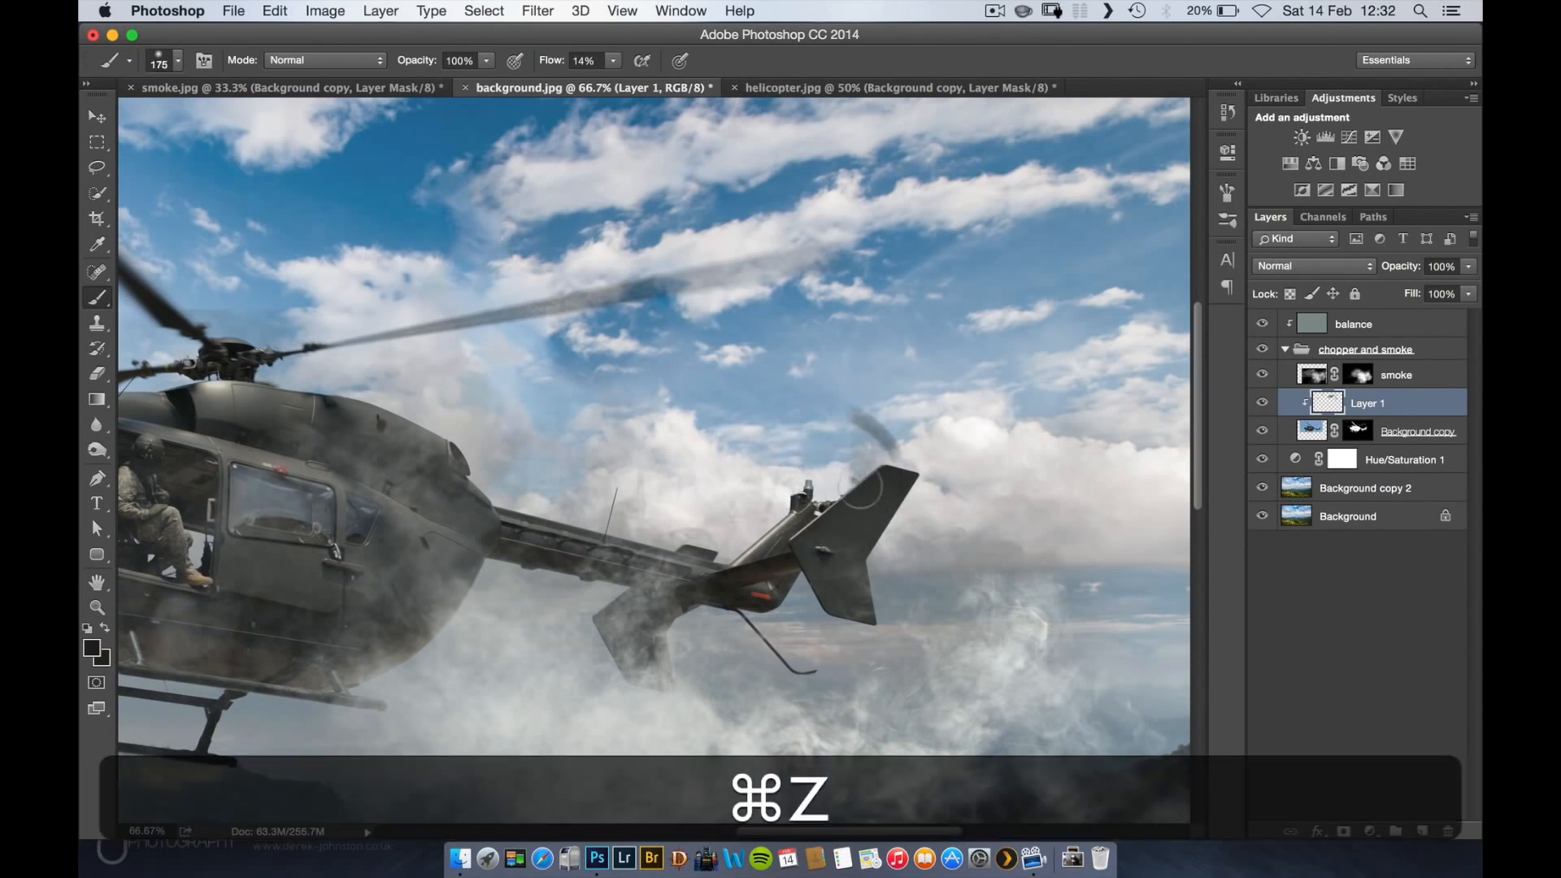
pyautogui.press('super+bracketleft')
pyautogui.press('[')
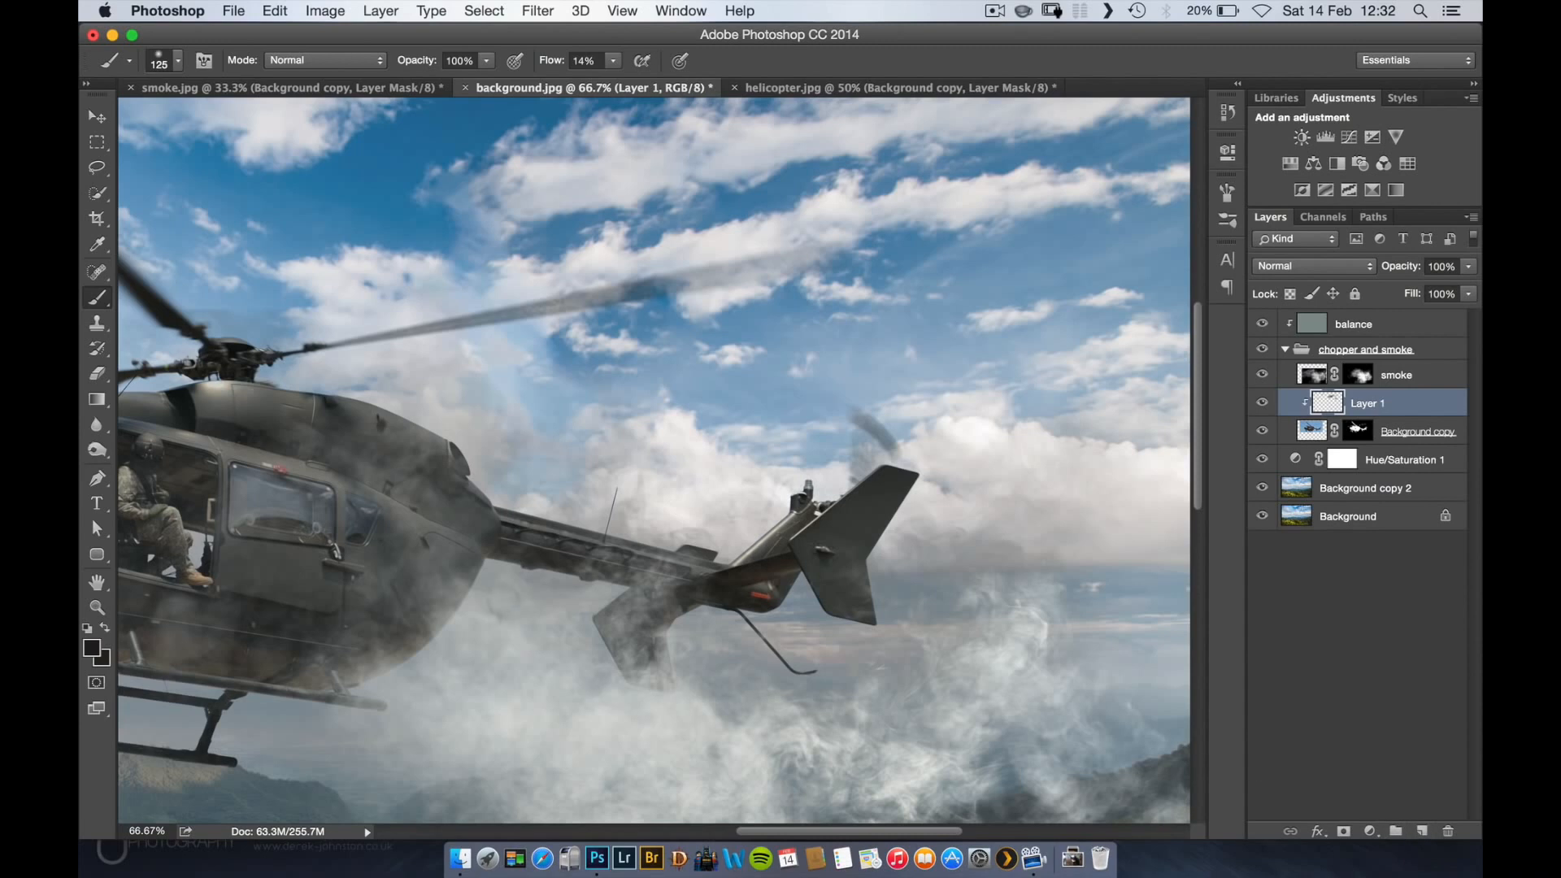
# - Sample the reddish mark on the helicopter's tail and adjust the foreground colour to a red with a hue of 7°
pyautogui.press('alt')
pyautogui.keyDown('alt'); pyautogui.click(765, 587); pyautogui.keyUp('alt')
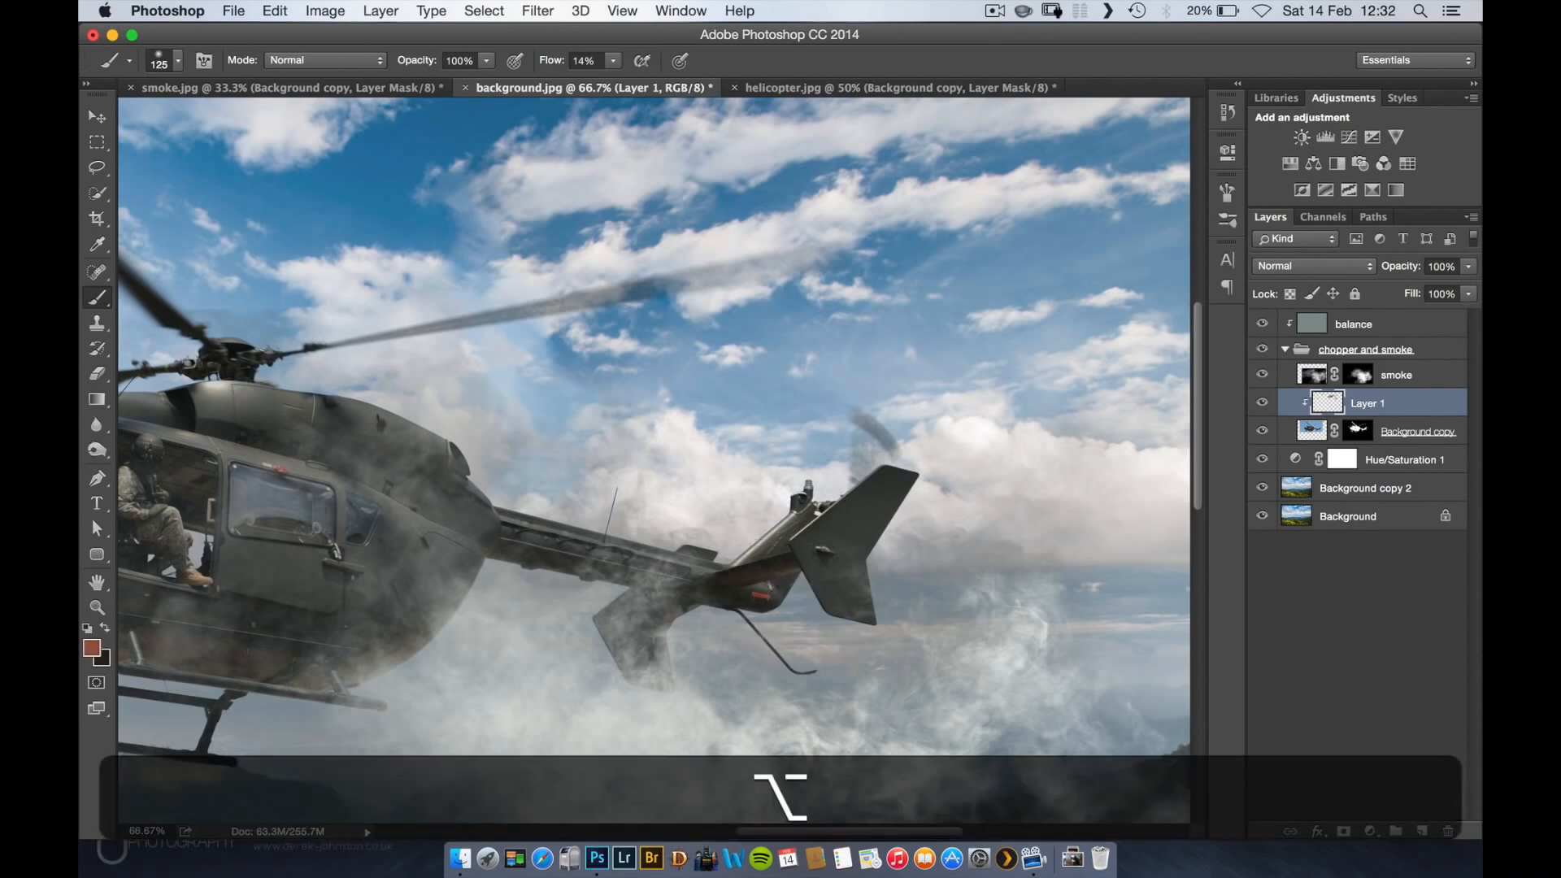
pyautogui.click(91, 648)
pyautogui.click(1204, 500)
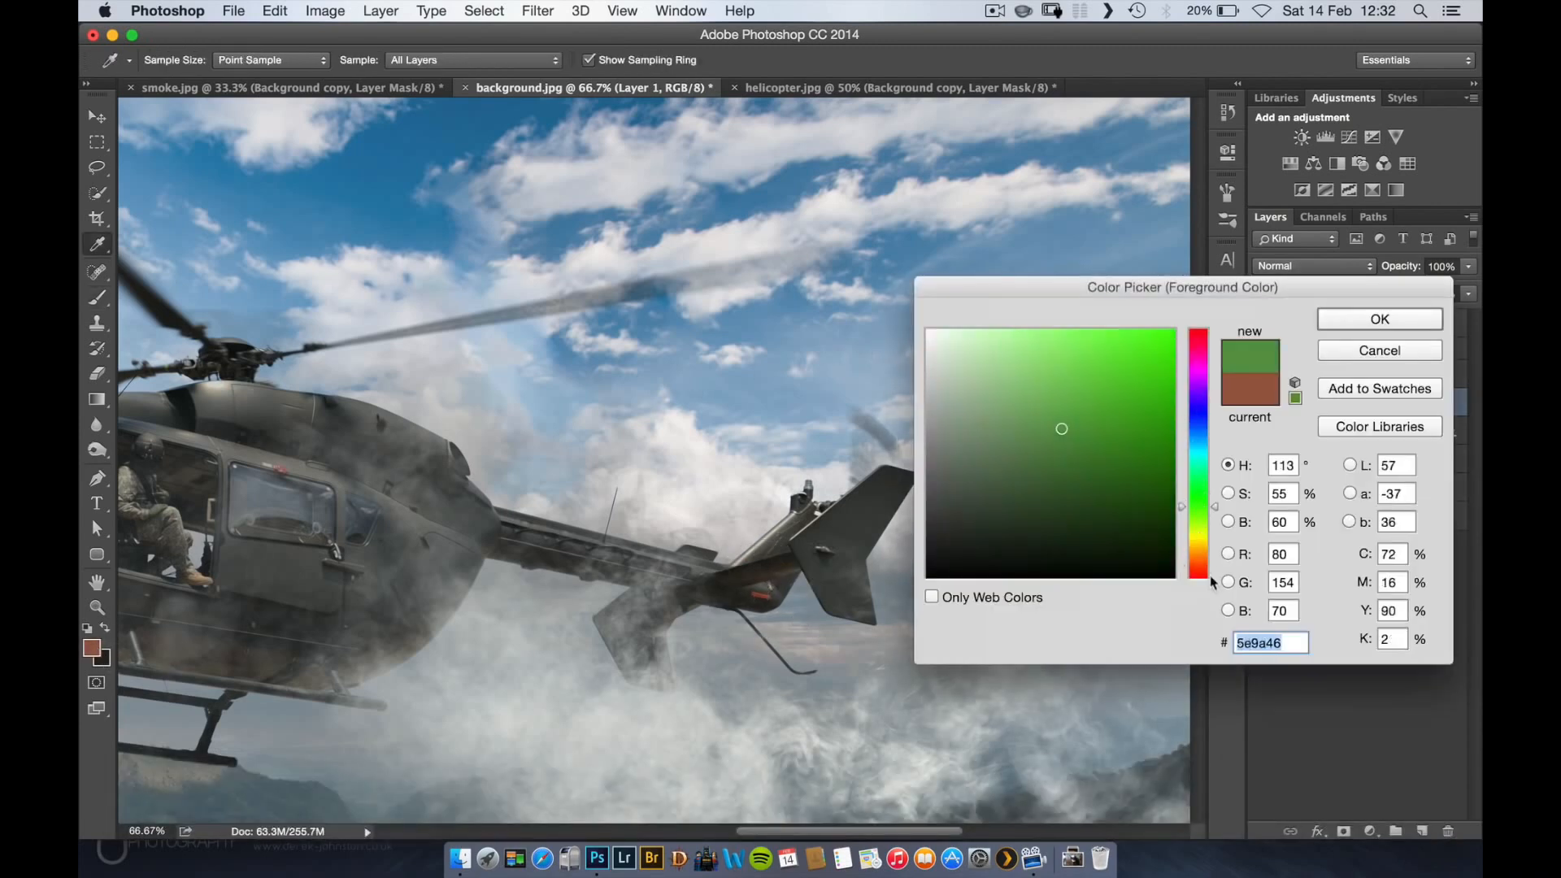
pyautogui.click(1209, 578)
pyautogui.click(1209, 573)
pyautogui.click(1079, 404)
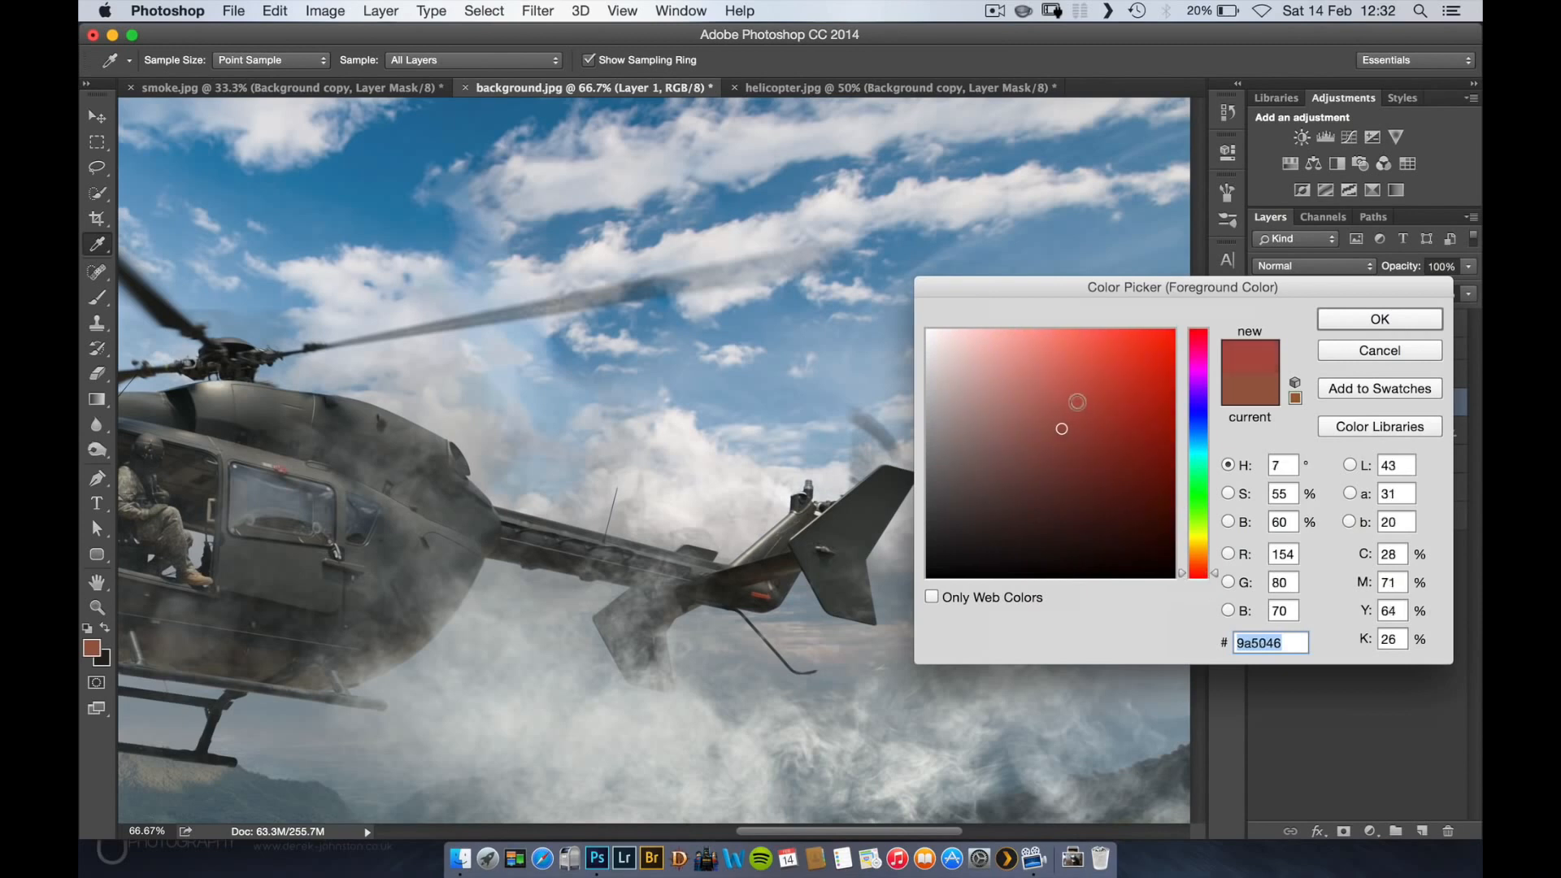
pyautogui.click(1412, 324)
# - Tint the tips of the tail rotor and main rotor blades red on Layer 1 with a 125 px brush at 14% flow
pyautogui.press('b')
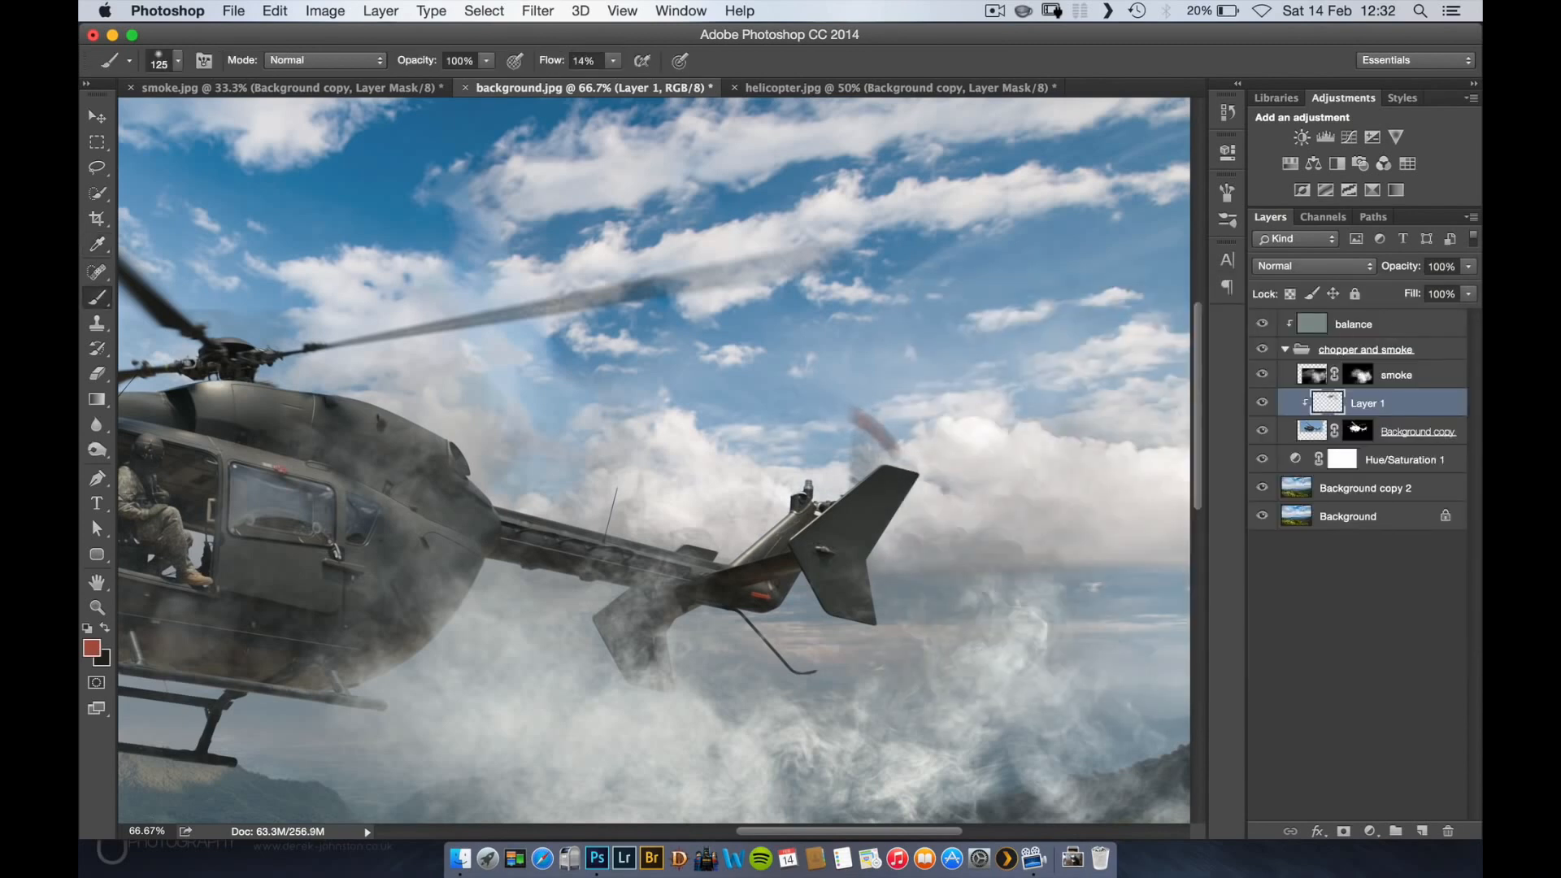
pyautogui.press('space')
pyautogui.moveTo(814, 419); pyautogui.dragTo(979, 409)
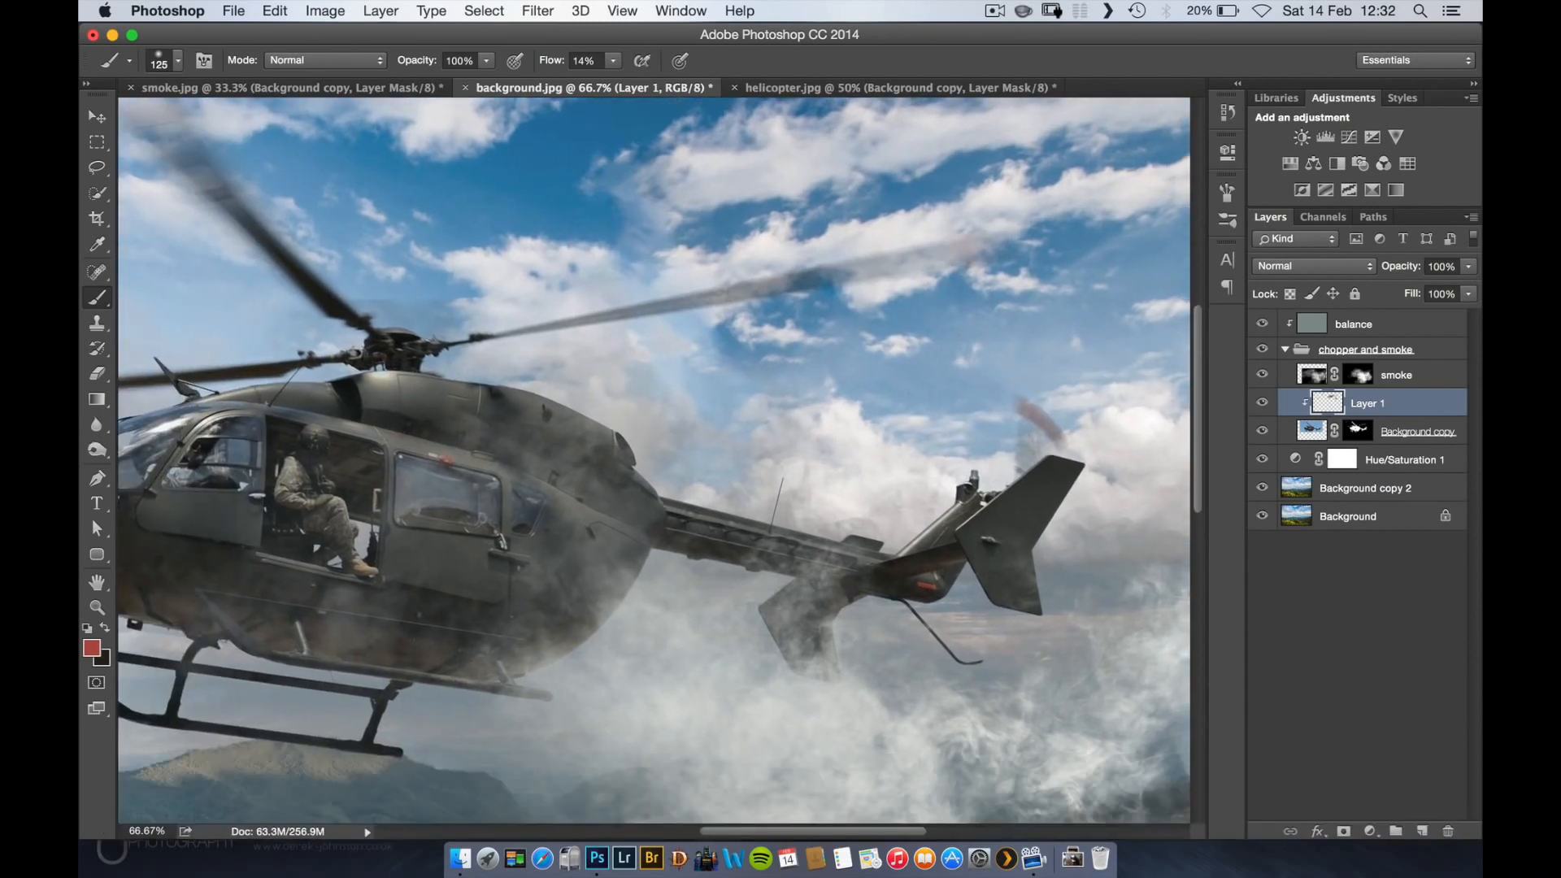
pyautogui.press('space')
pyautogui.moveTo(1044, 352); pyautogui.dragTo(1416, 376)
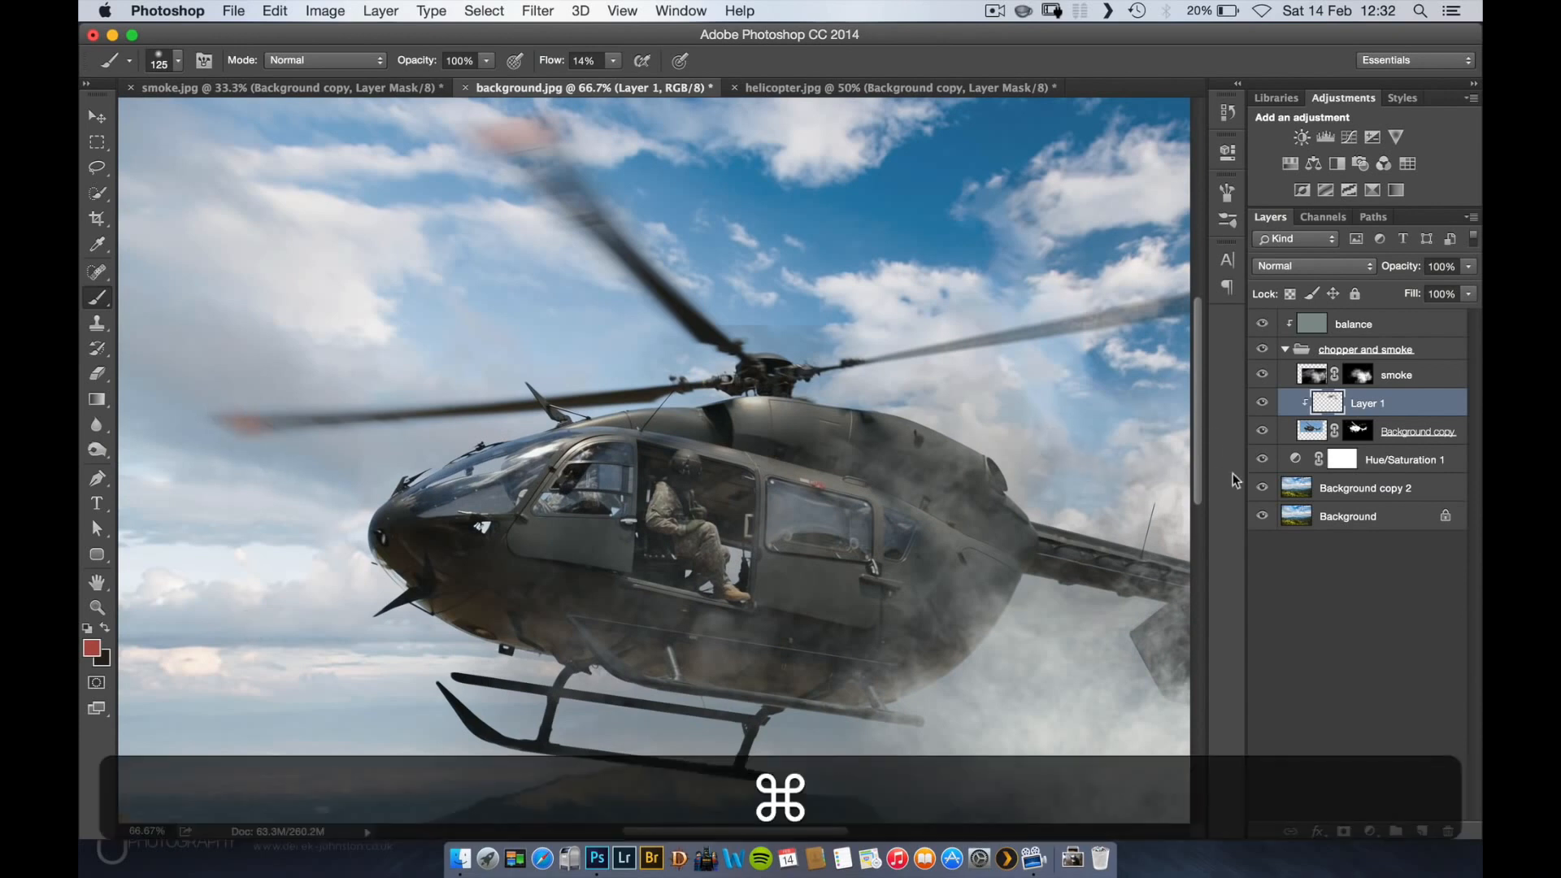
pyautogui.press('super+minus')
pyautogui.press('super+minus')
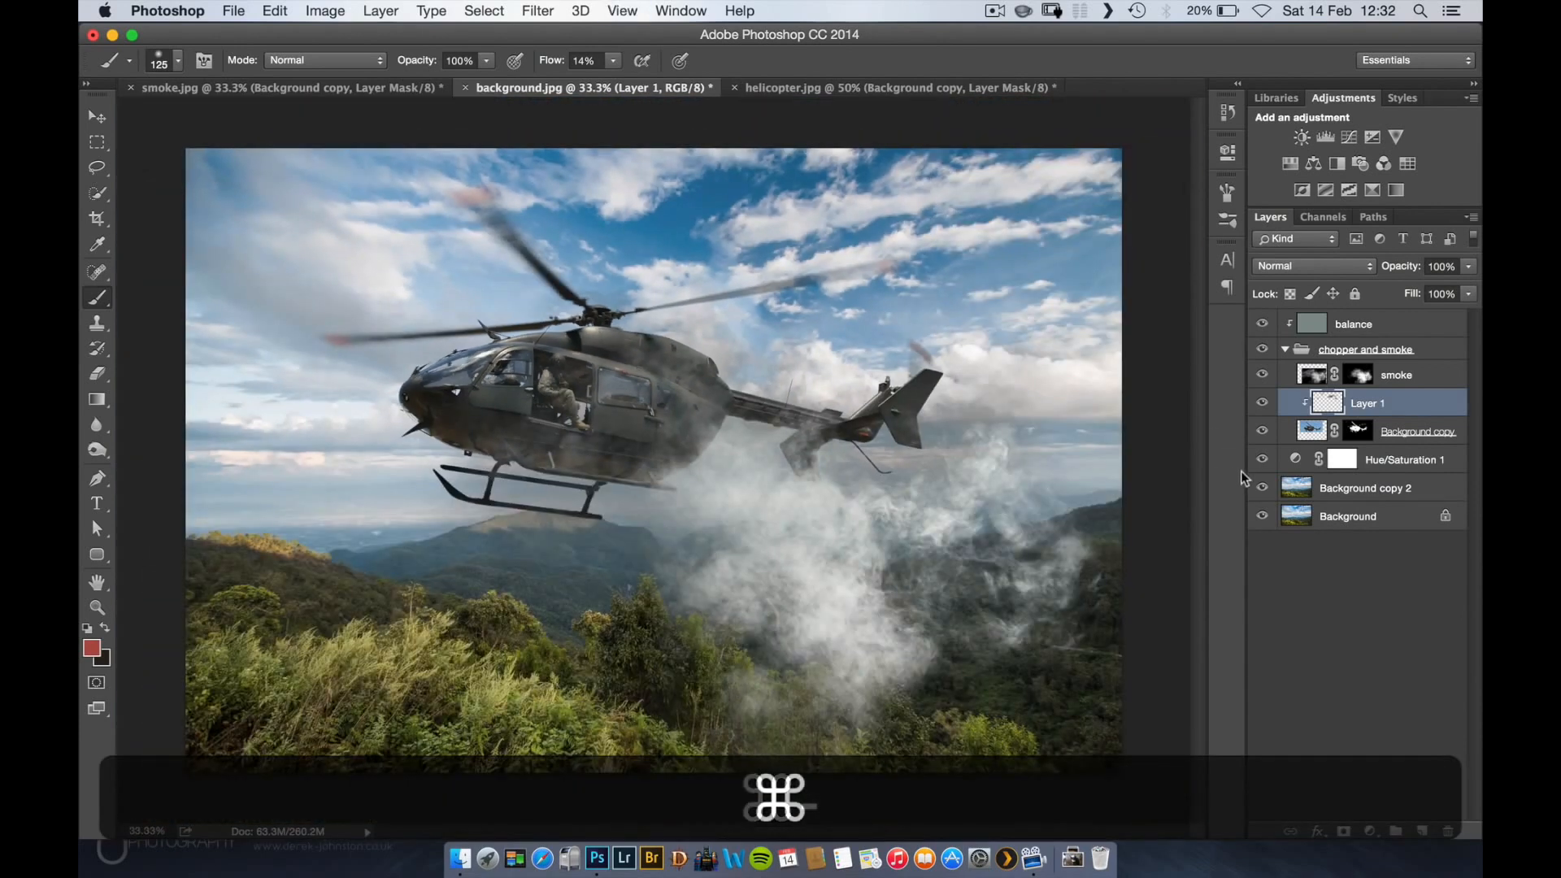
pyautogui.press('super+minus')
pyautogui.press('super+equal')
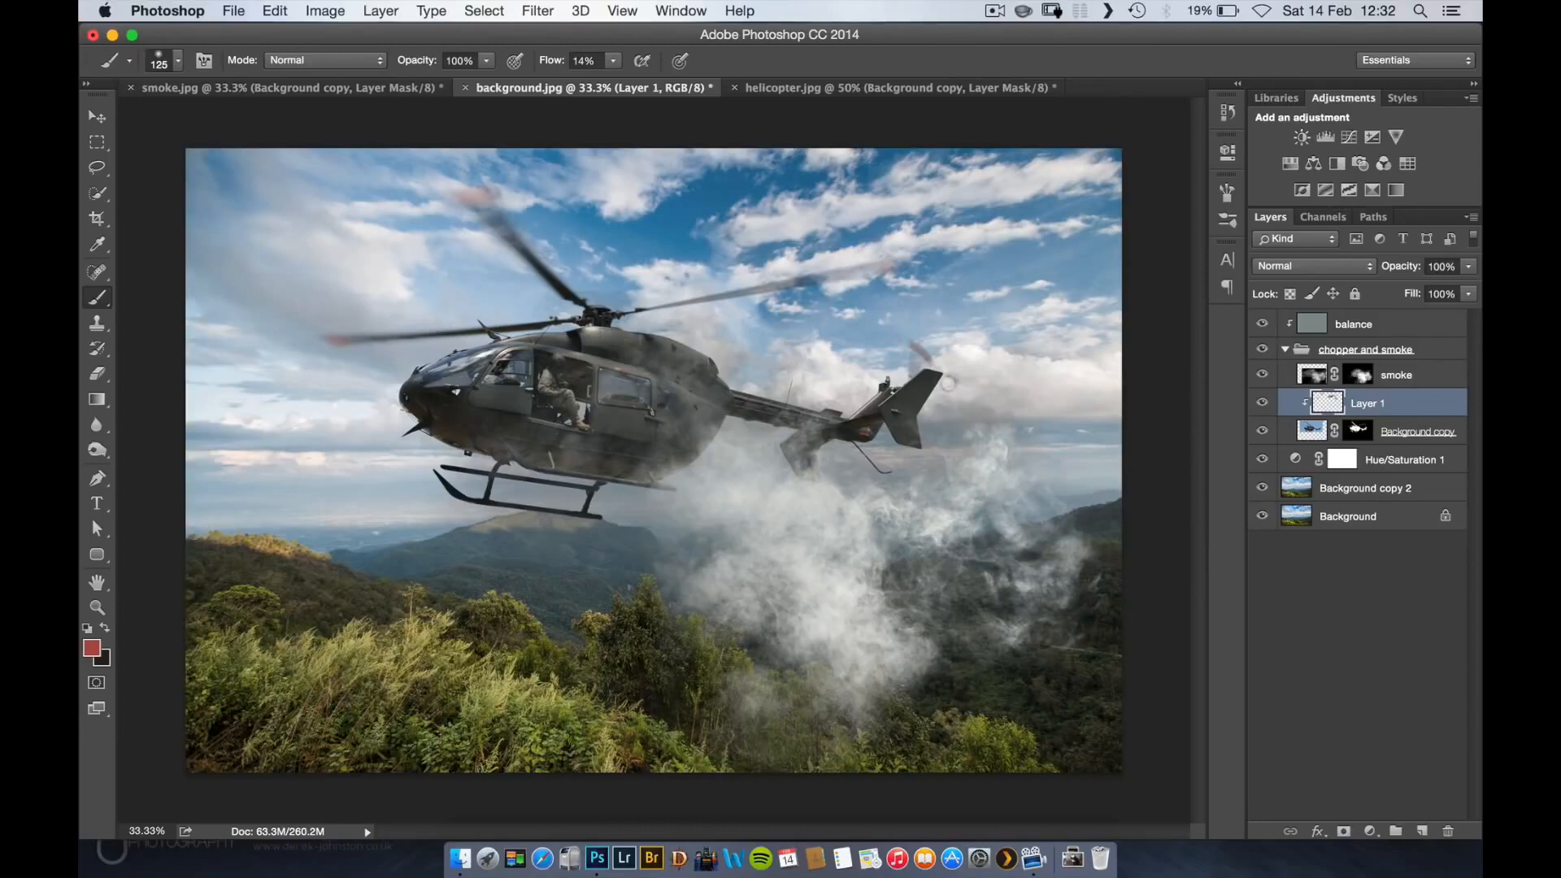
# - Hide the smoke layer, try moving the clipped rotor paint layer near the cockpit, and undo the move
pyautogui.press('super+equal')
pyautogui.press('super+equal')
pyautogui.press('super+equal')
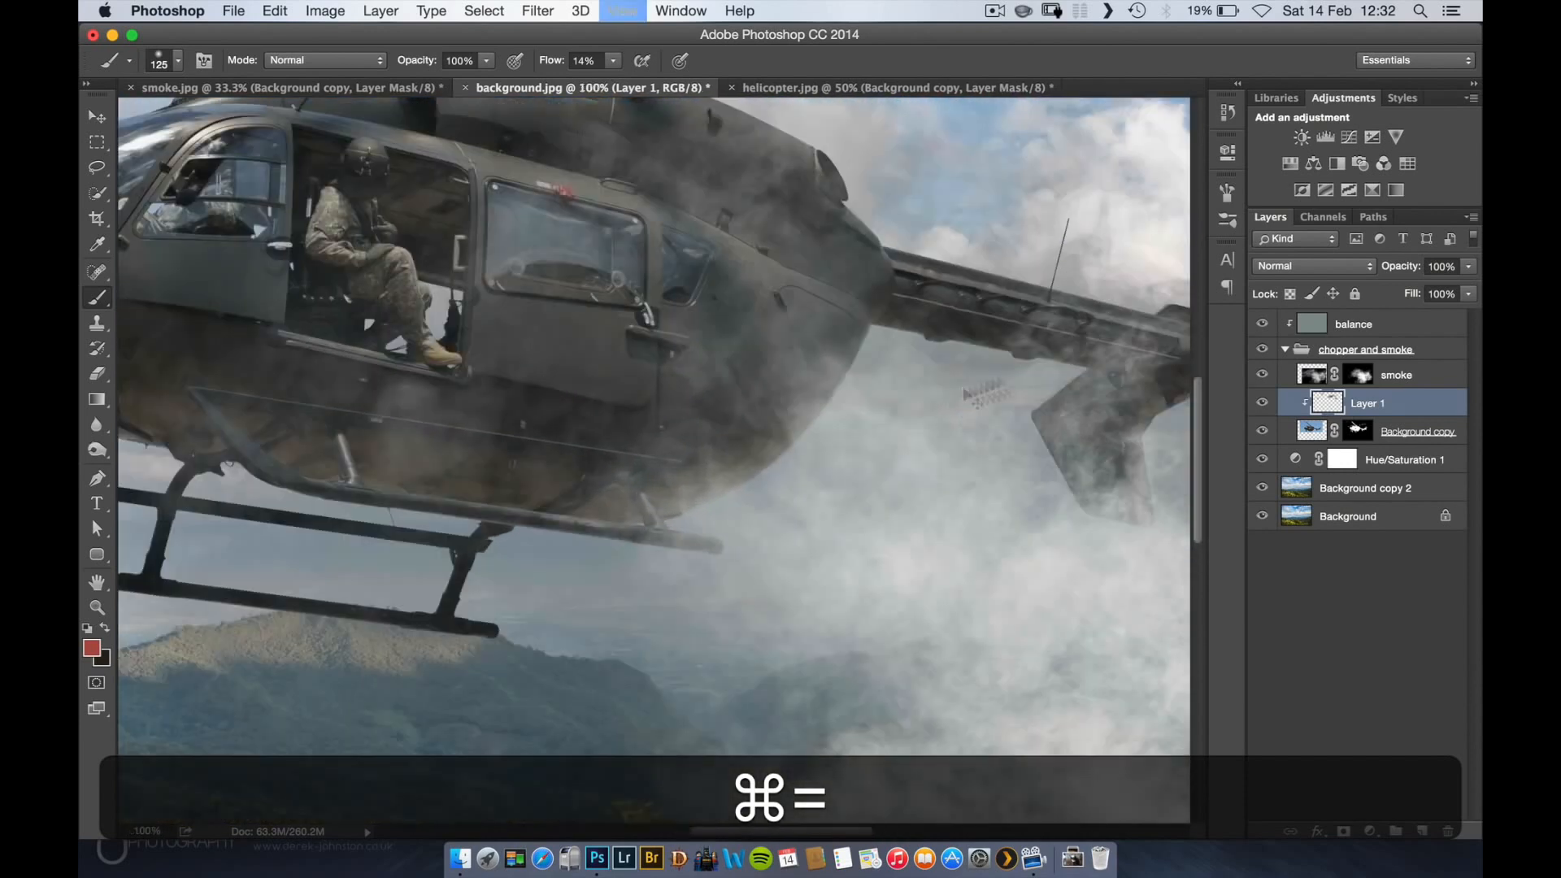
pyautogui.click(1262, 375)
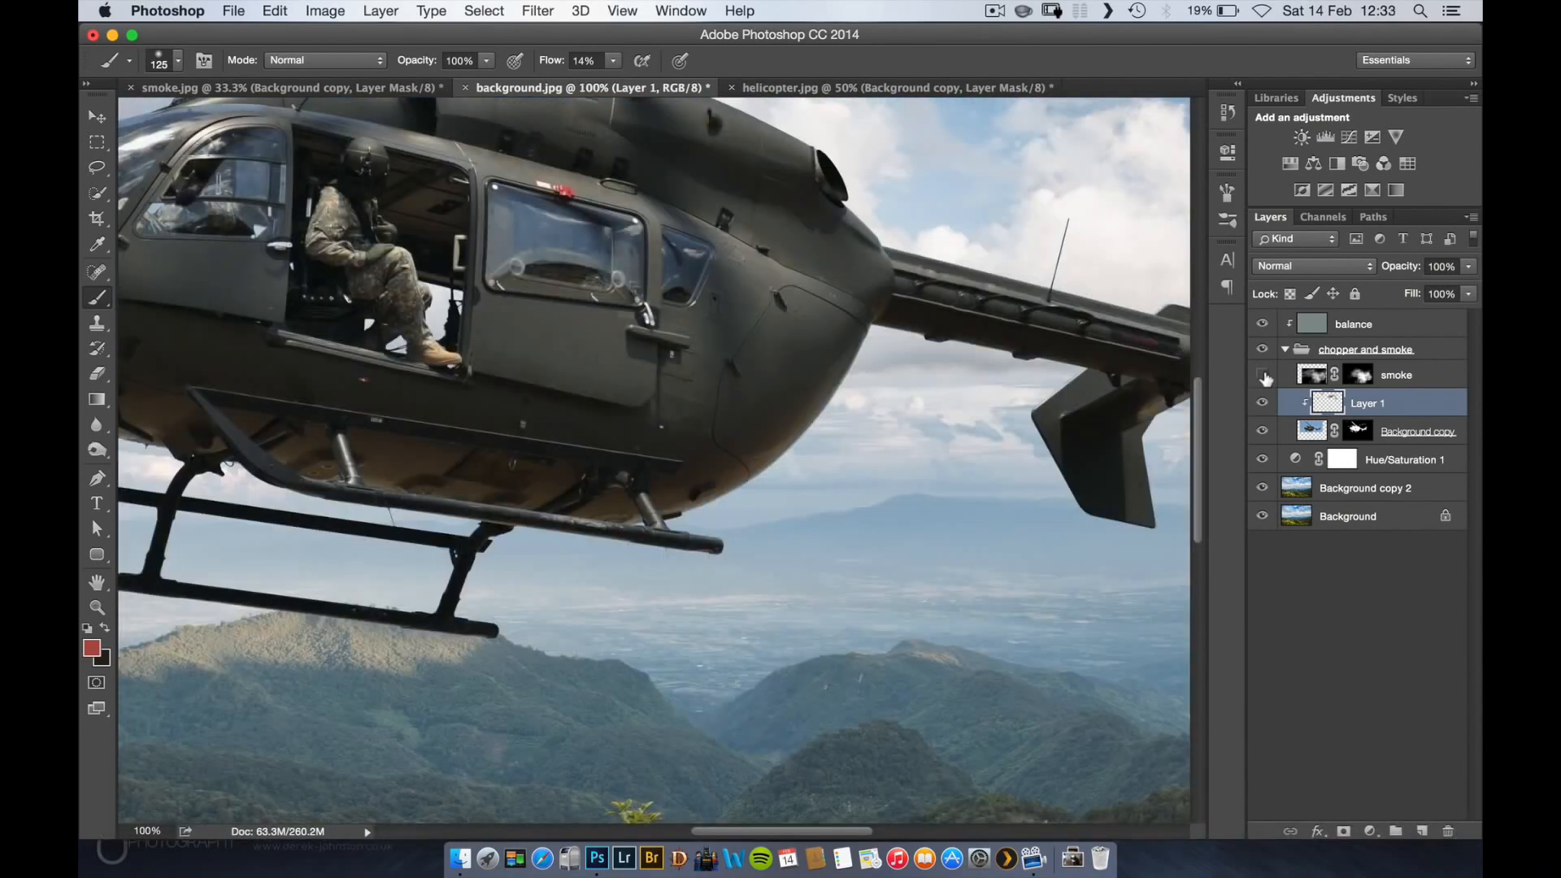
pyautogui.press('v')
pyautogui.moveTo(561, 349); pyautogui.dragTo(970, 372)
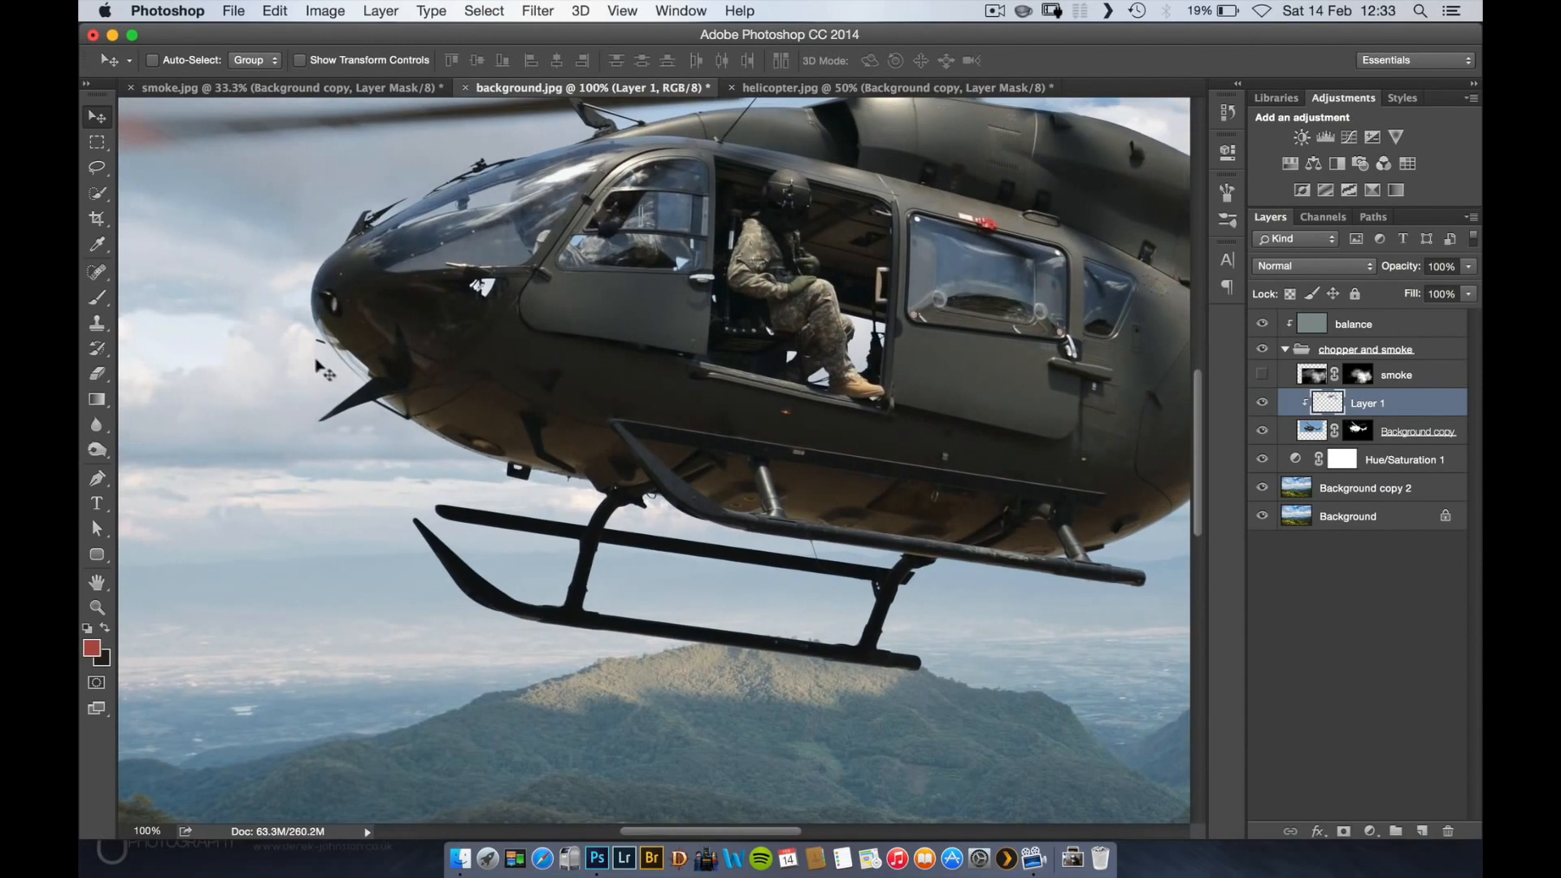
pyautogui.moveTo(633, 350); pyautogui.dragTo(712, 445)
pyautogui.press('super+z')
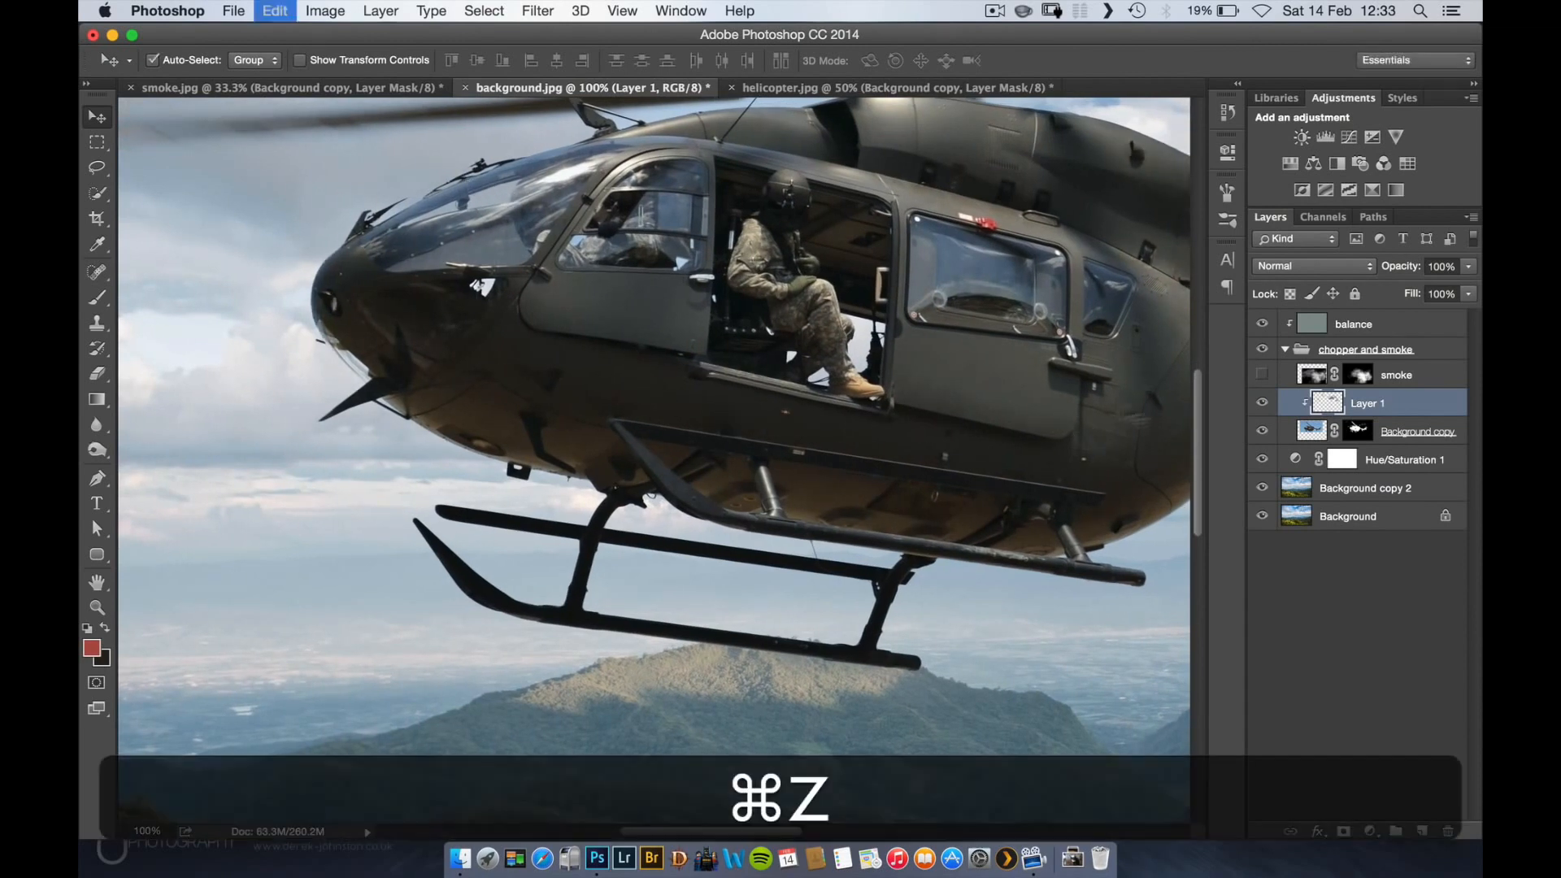
# - Shift the helicopter layer over the landscape to examine its see-through windows, undoing the move and showing the smoke layer again
pyautogui.click(1308, 432)
pyautogui.moveTo(495, 369); pyautogui.dragTo(595, 691)
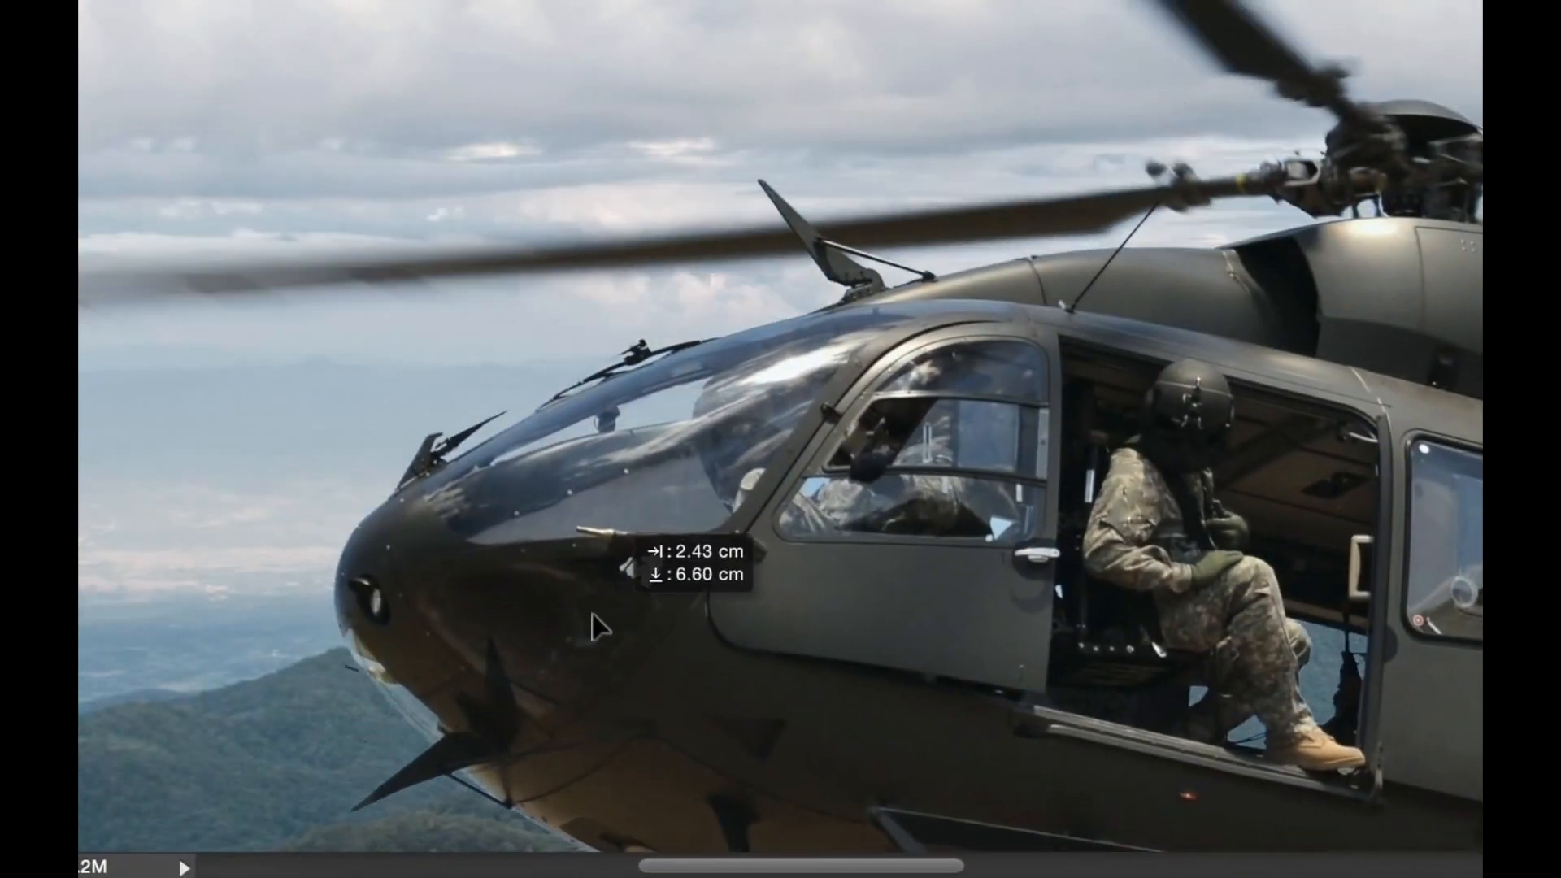
pyautogui.moveTo(592, 615); pyautogui.dragTo(358, 341)
pyautogui.press('super+z')
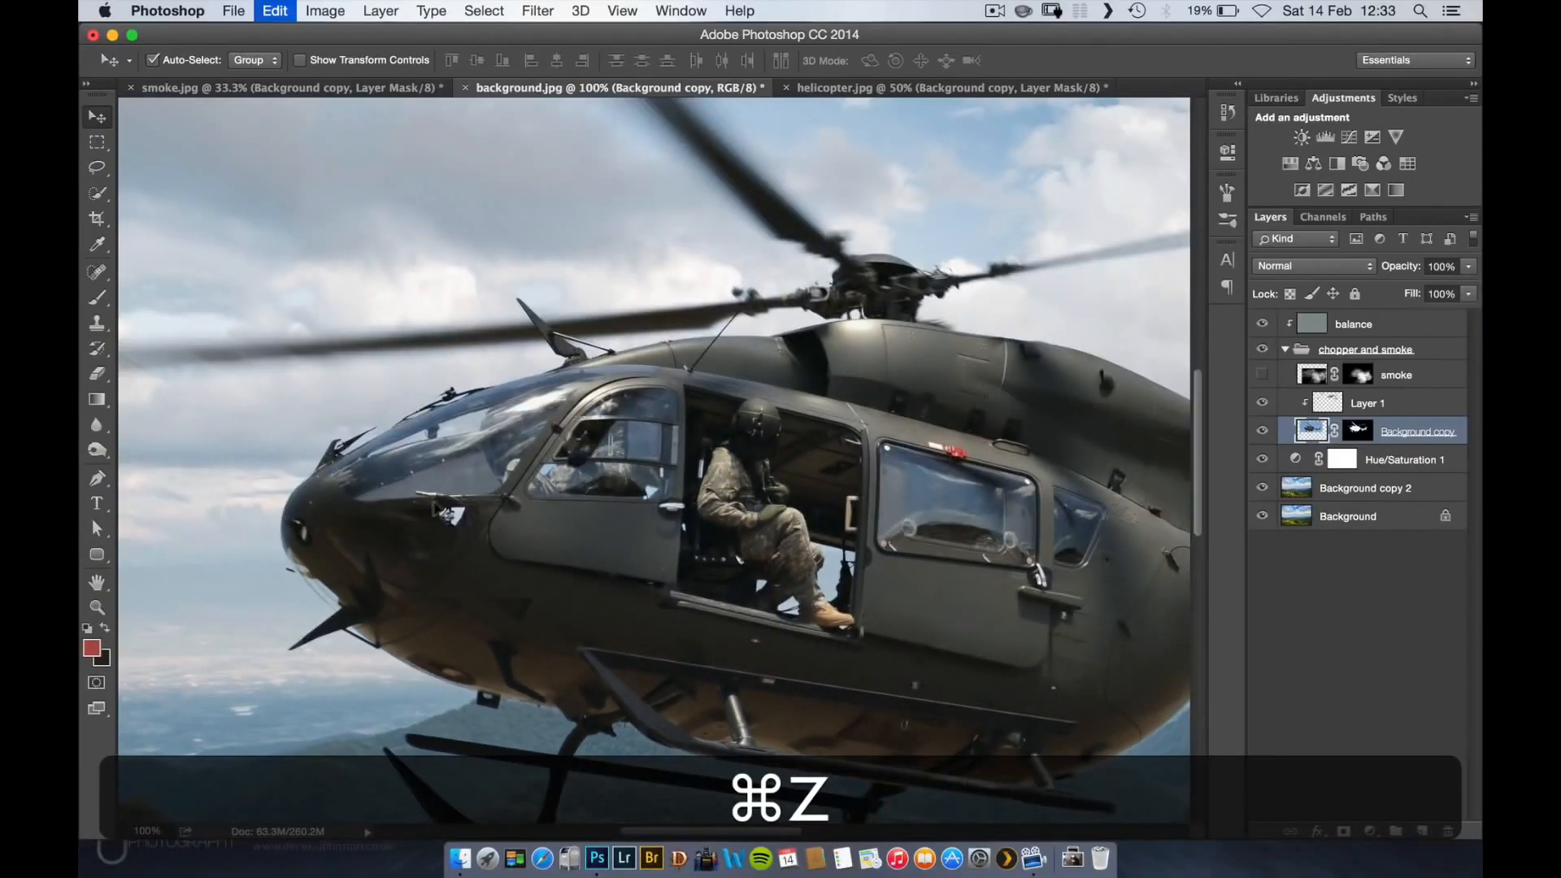
pyautogui.click(1261, 374)
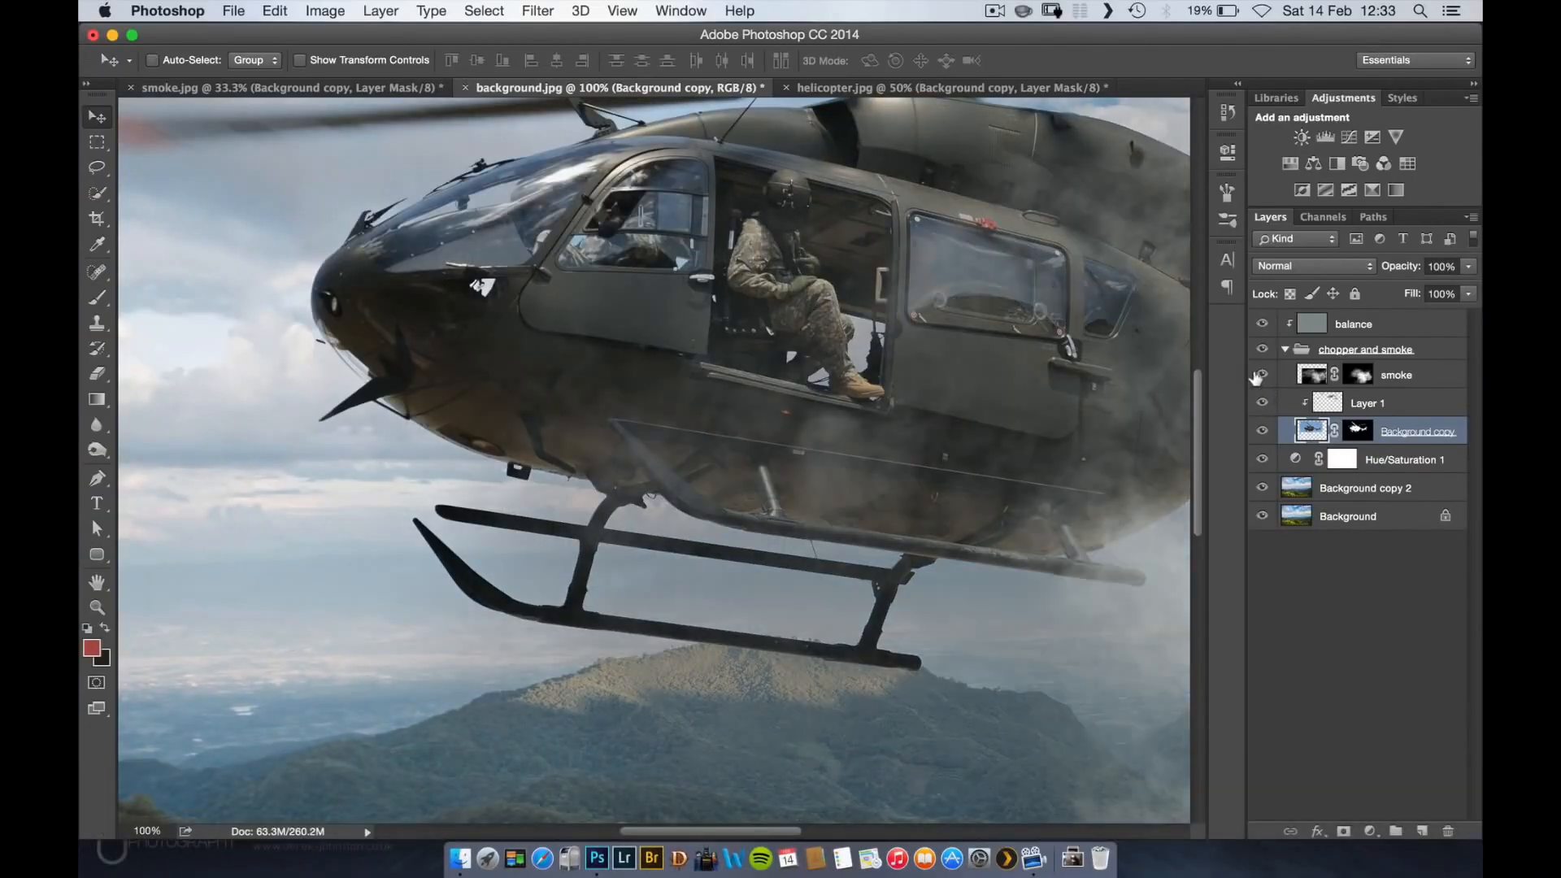
# - Try moving the smoke layer's contents slightly over the landscape and undo the move
pyautogui.press('super+minus')
pyautogui.press('super+minus')
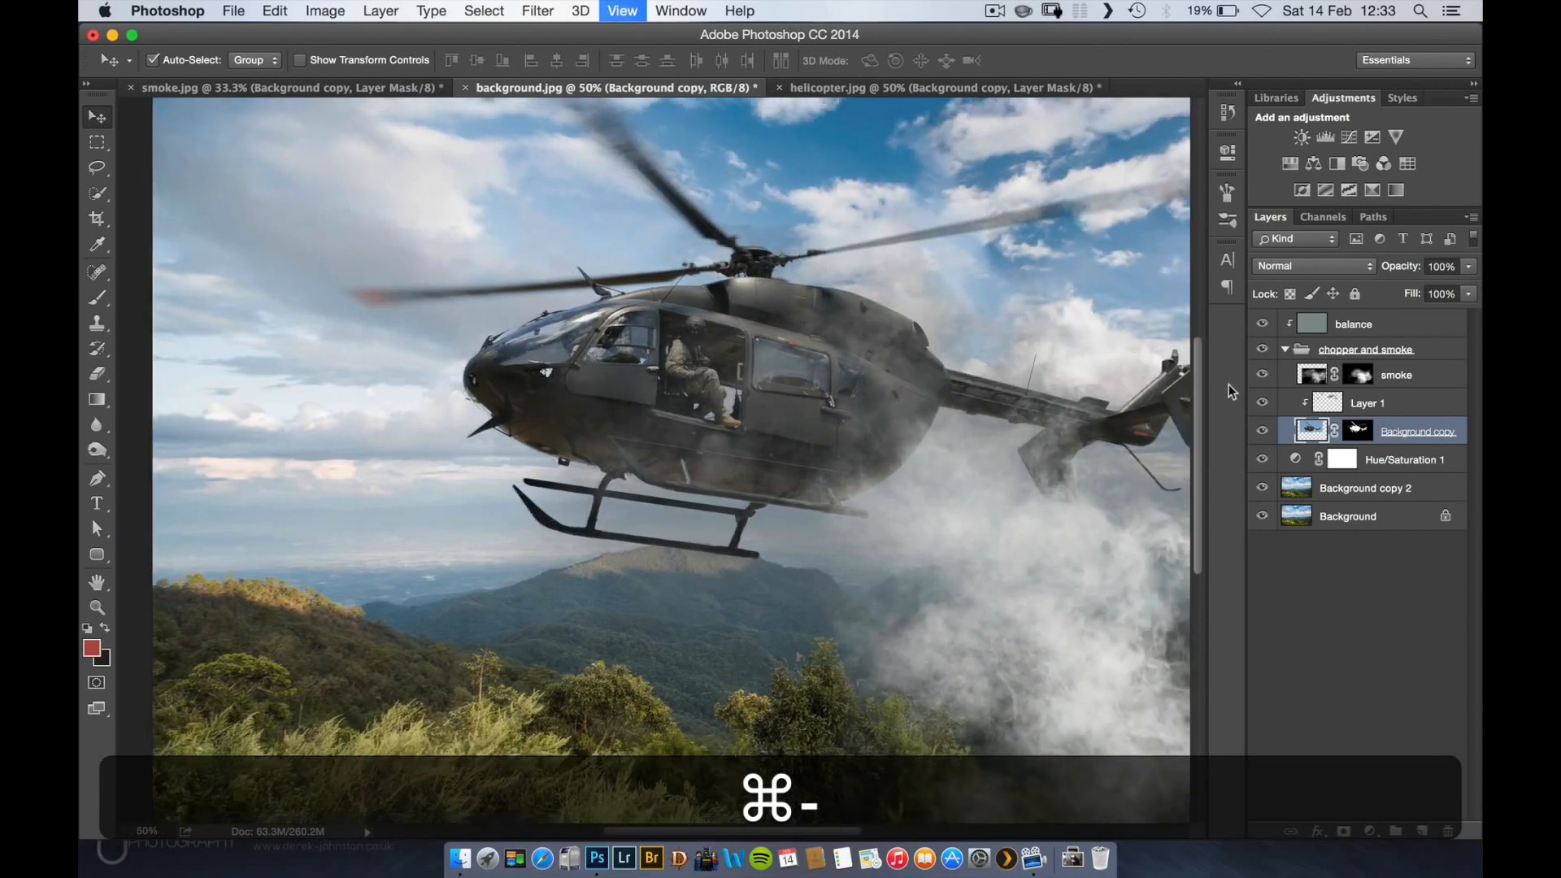
pyautogui.press('super+minus')
pyautogui.doubleClick(1311, 379)
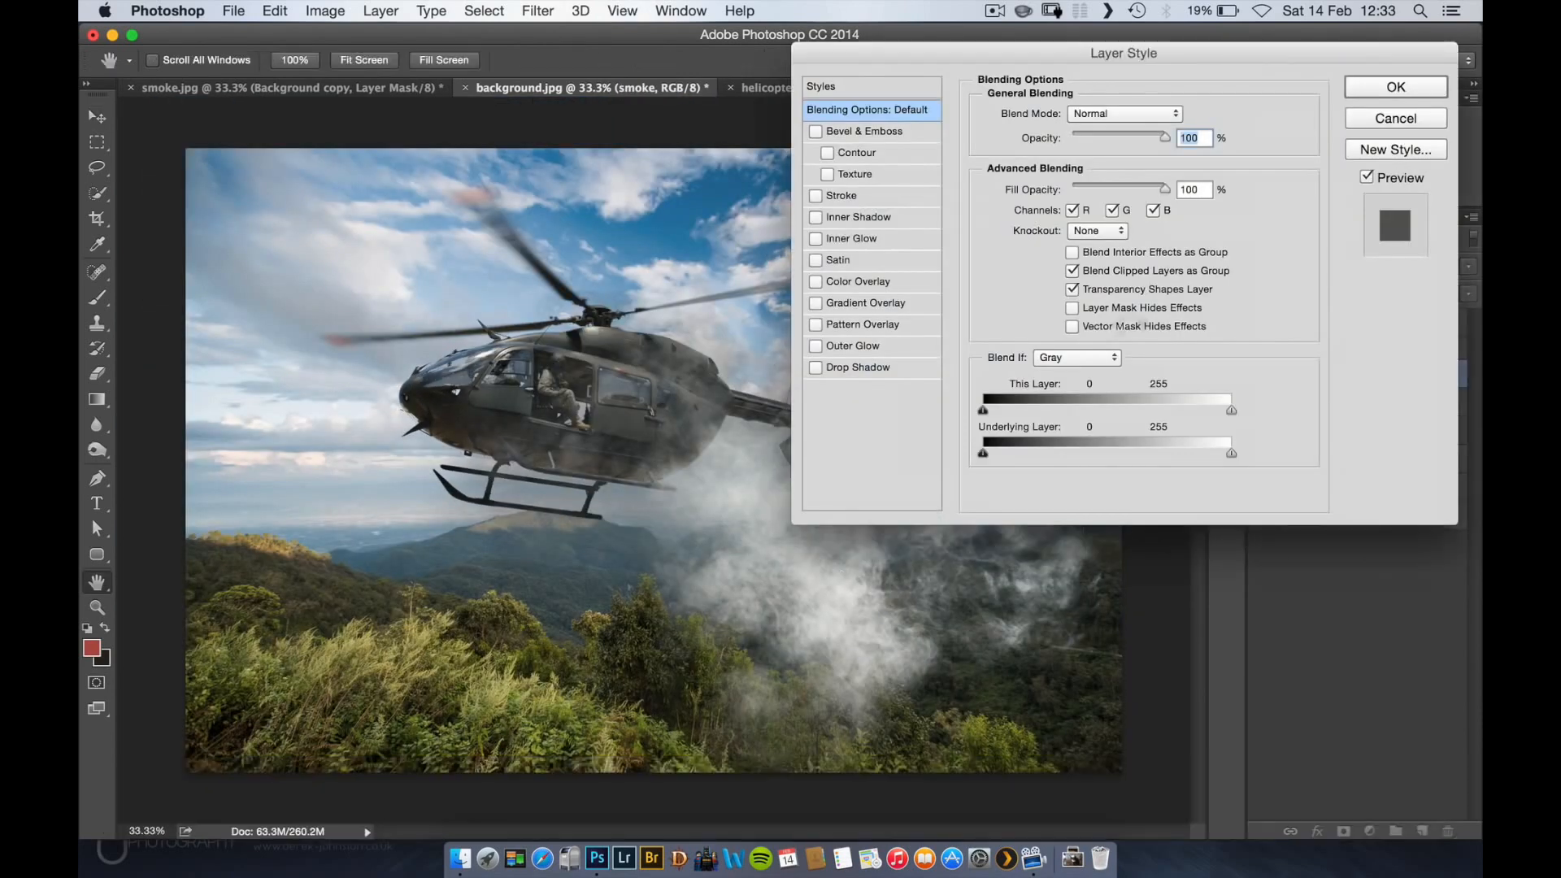
pyautogui.press('Escape')
pyautogui.press('v')
pyautogui.moveTo(920, 509); pyautogui.dragTo(882, 517)
pyautogui.press('super+z')
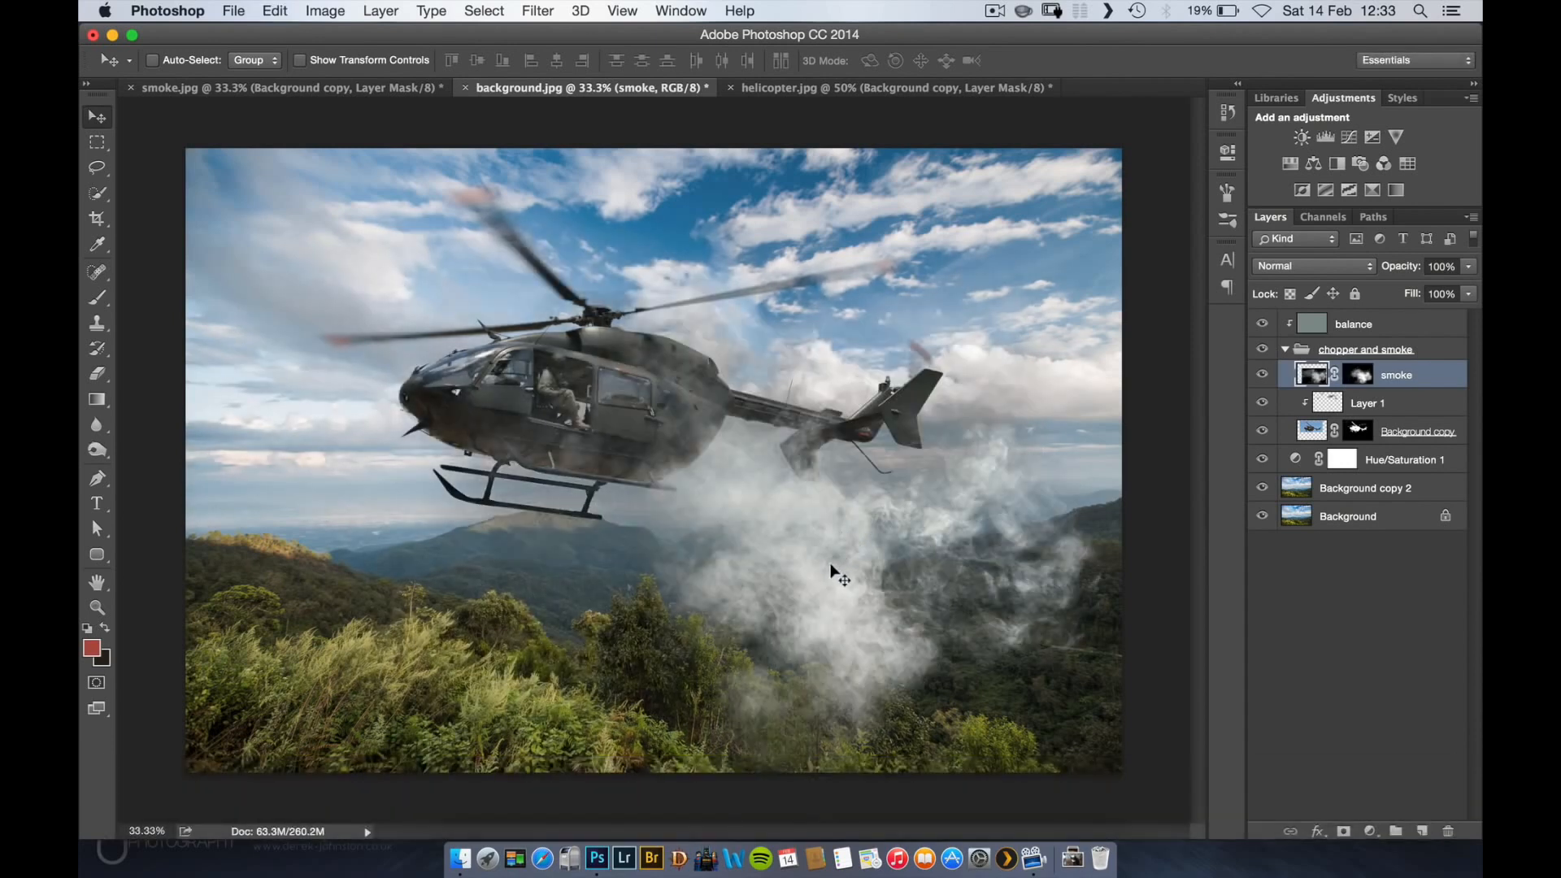
pyautogui.press('super+minus')
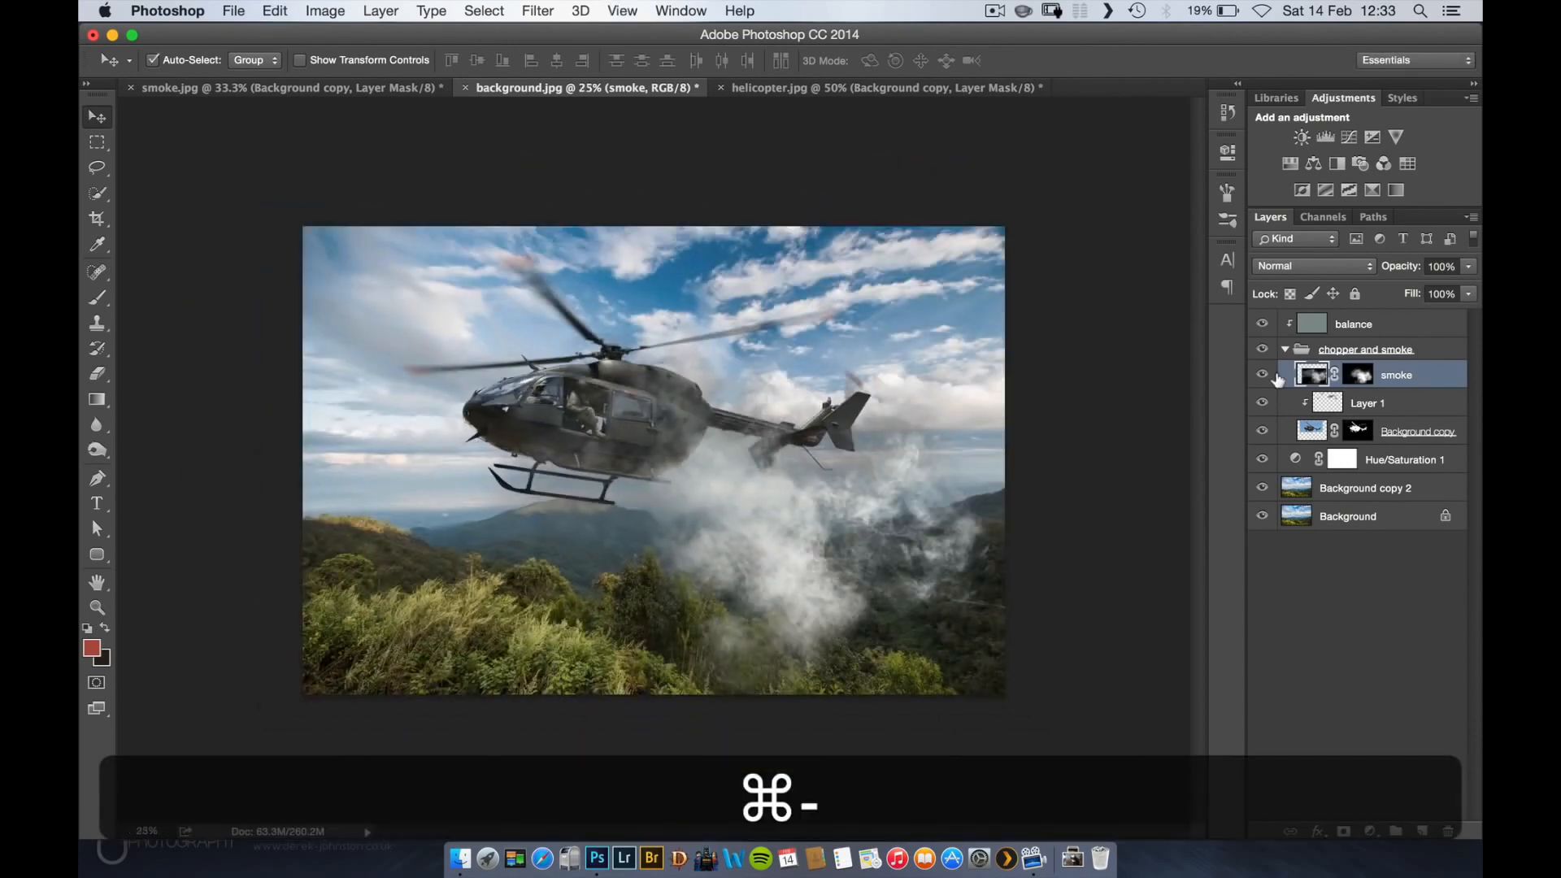
pyautogui.press('super+equal')
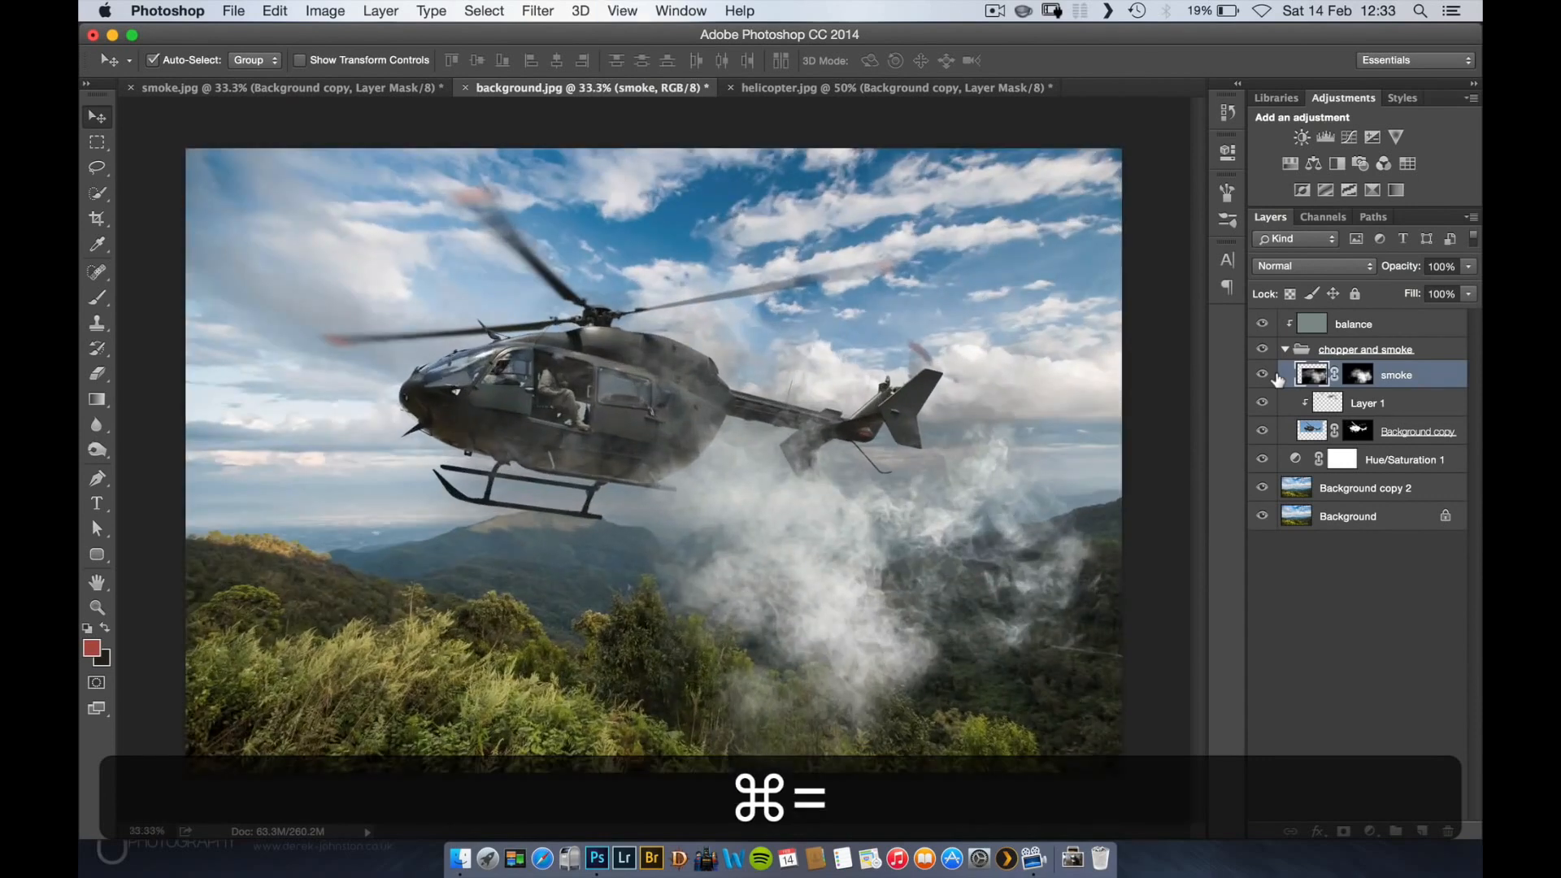